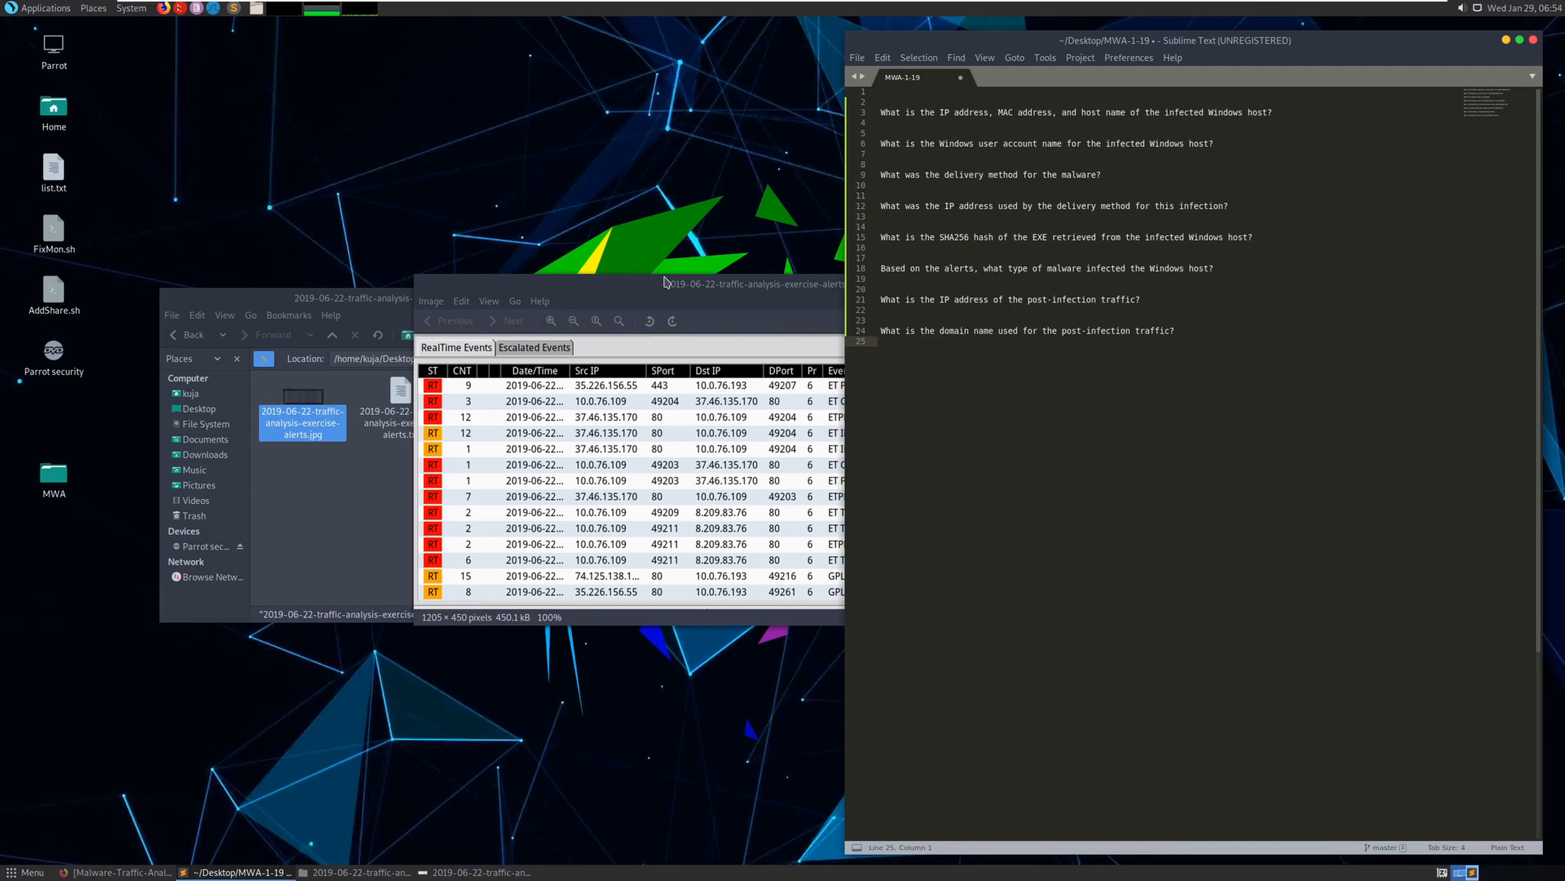
# Bring the alerts image to the front and close the 2019-06-22-traffic-analysis-exercise-alerts folder window
pyautogui.click(652, 290)
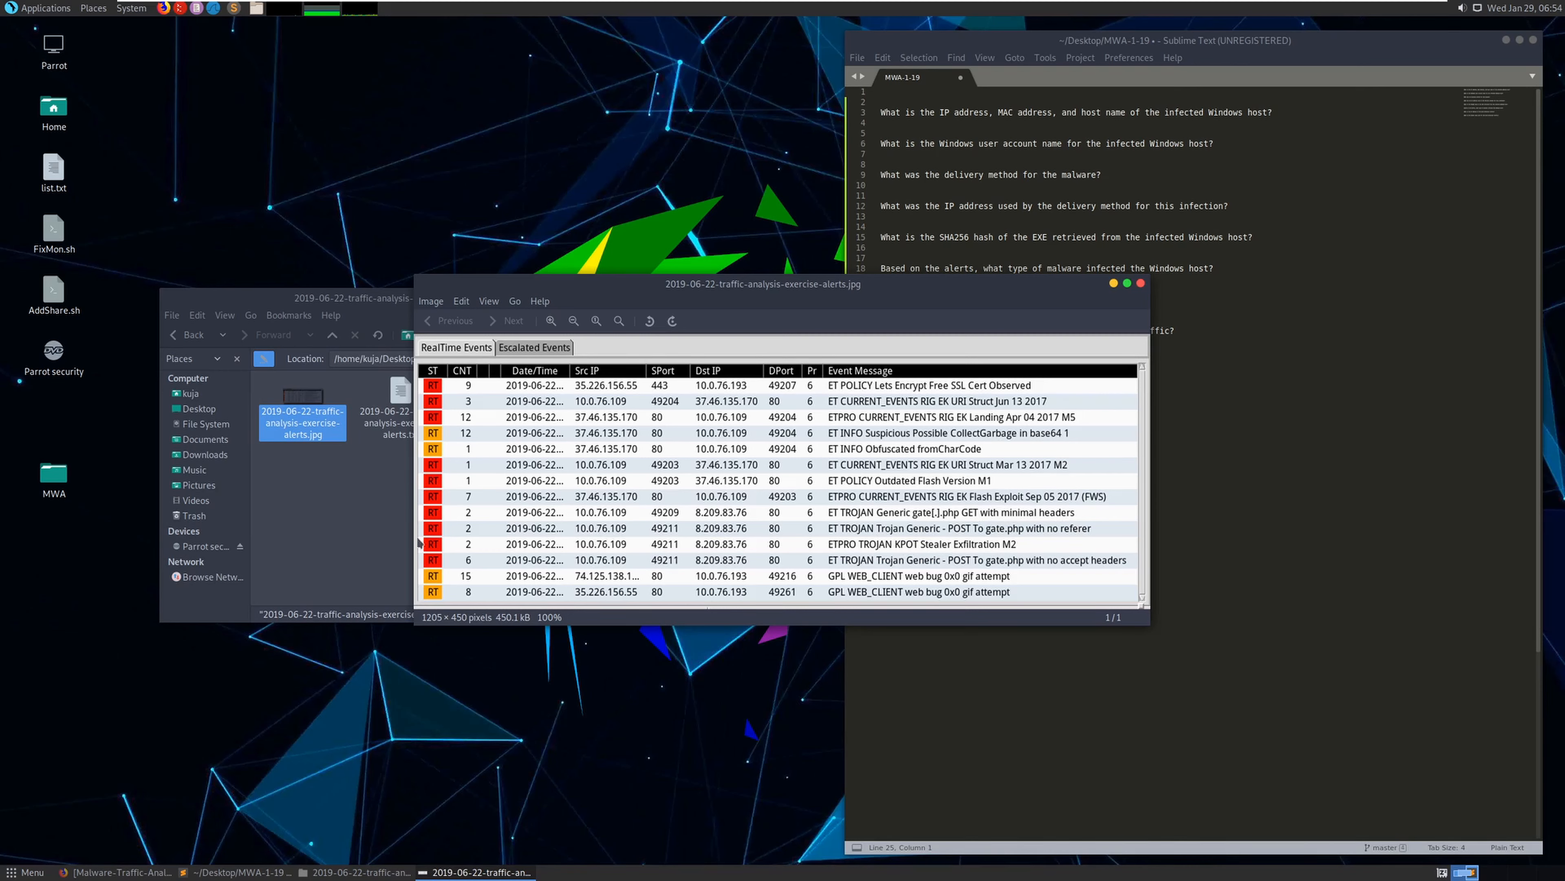
pyautogui.click(398, 558)
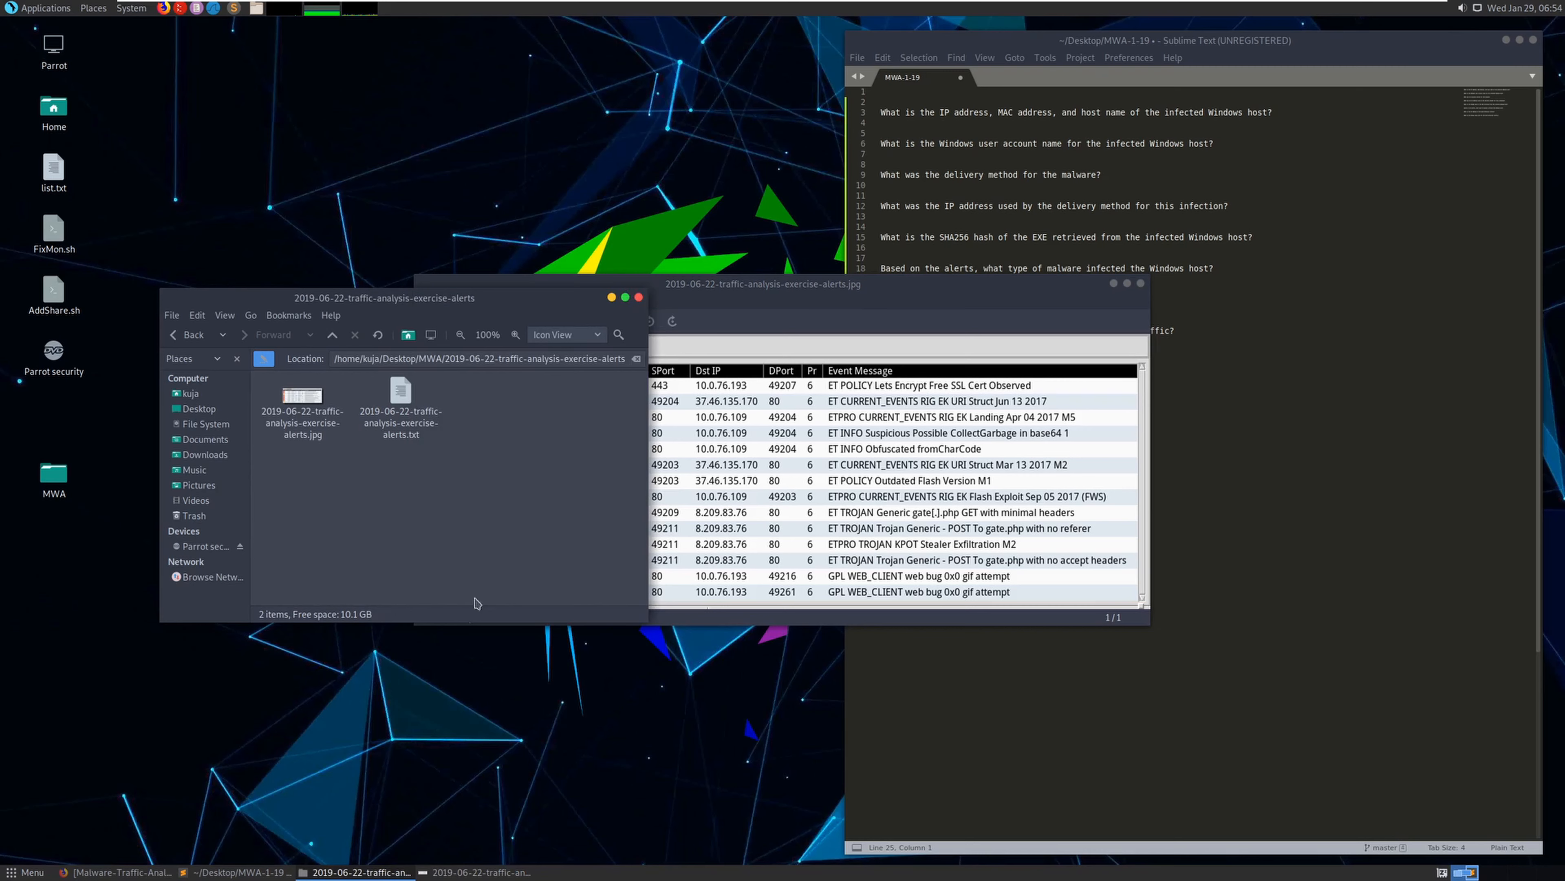
pyautogui.click(612, 297)
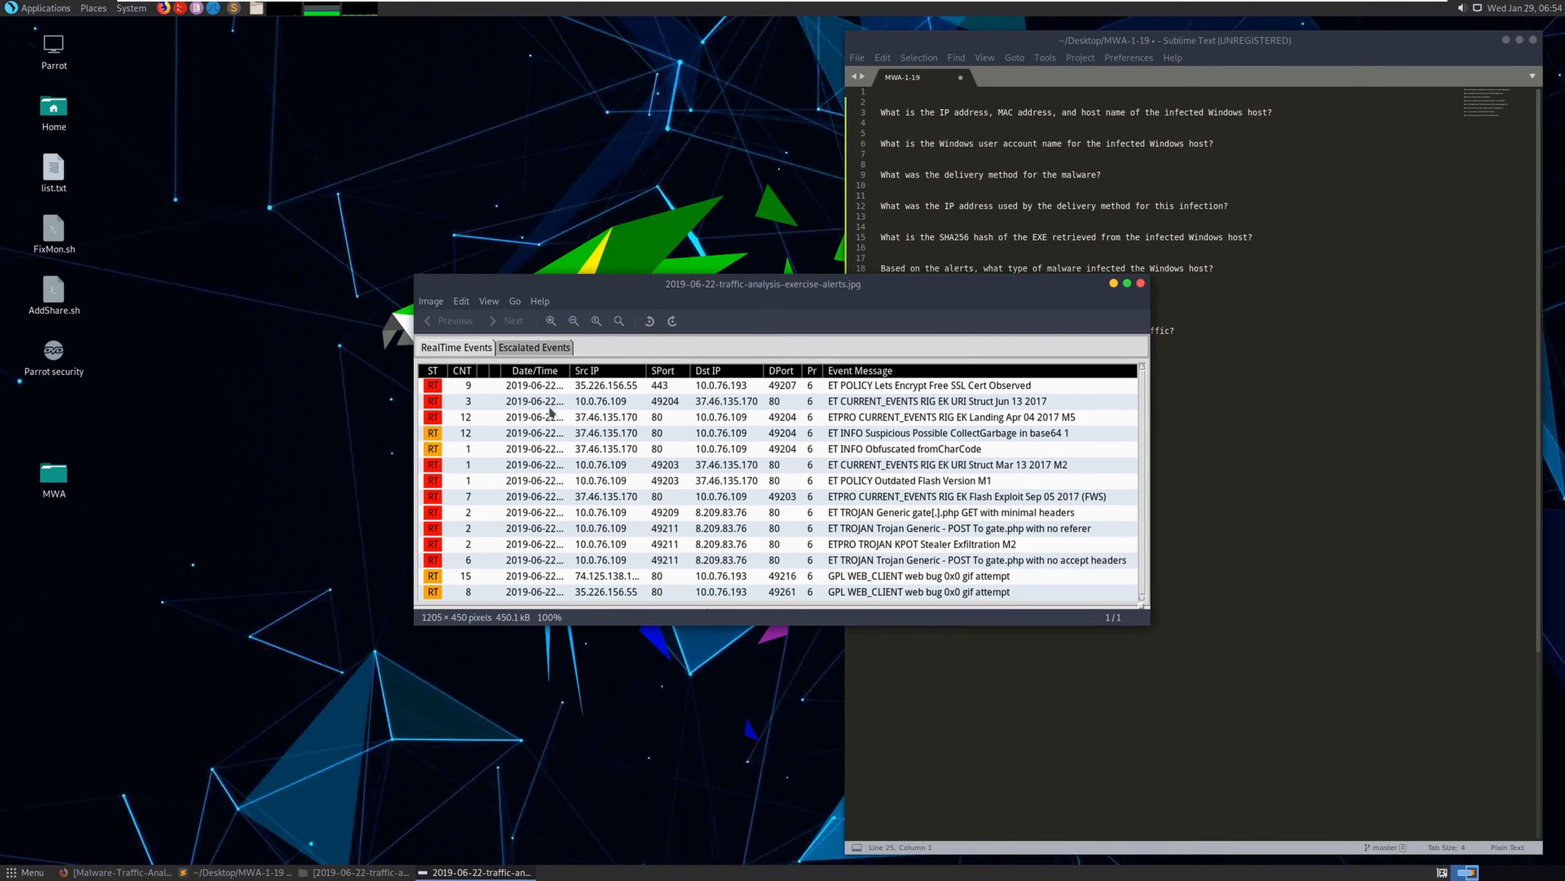
pyautogui.click(360, 871)
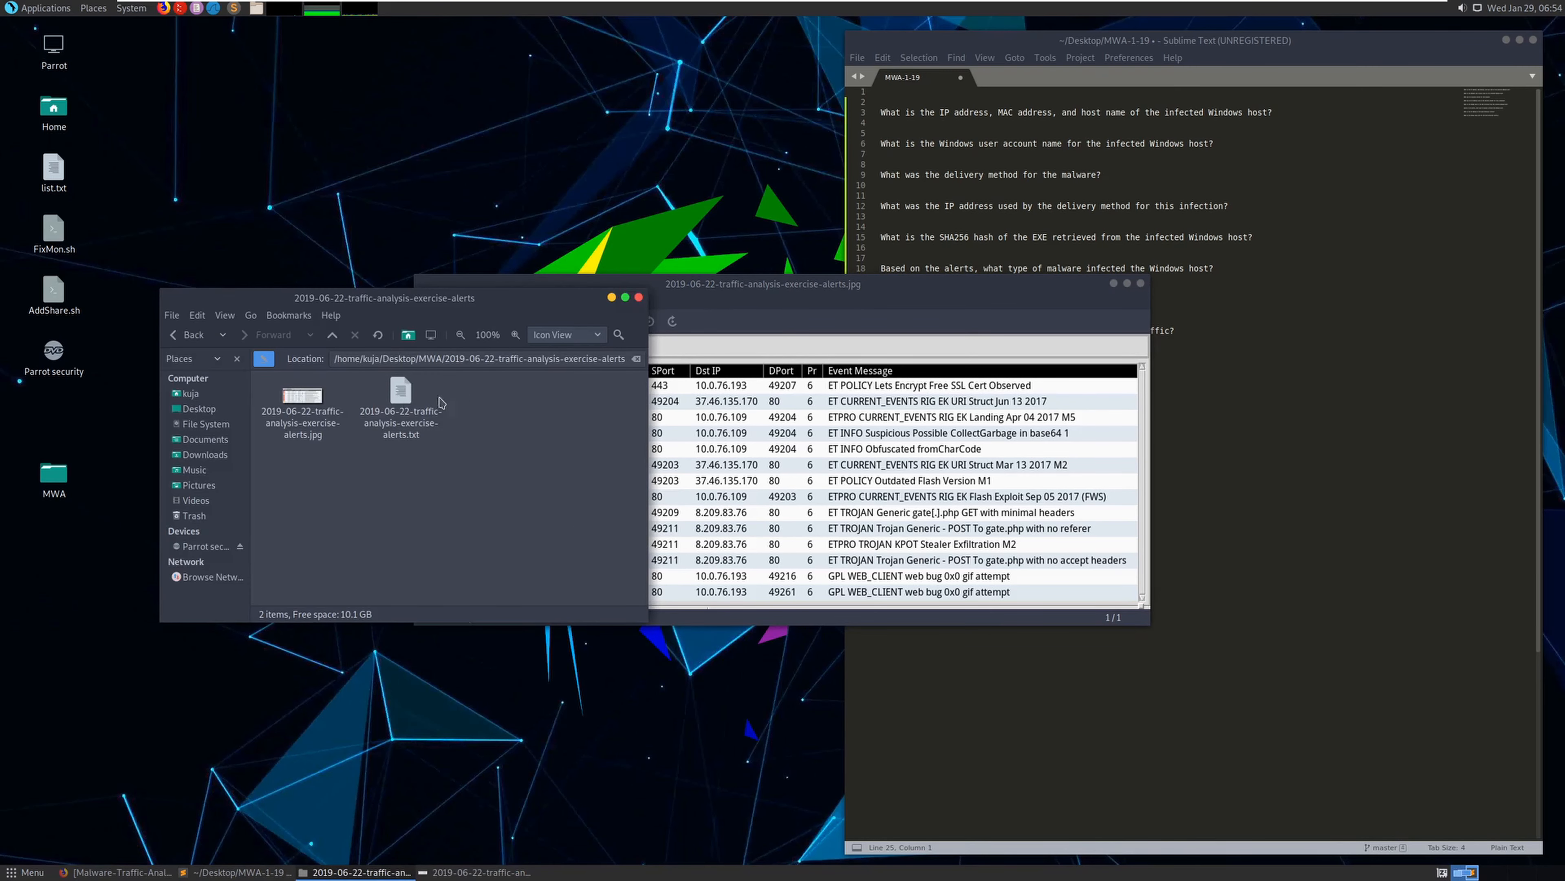
pyautogui.click(638, 297)
# Open the desktop's MWA folder, try to open 2019-06-22-traffic-analysis-exercise.pcap from it, and decline searching for an application
pyautogui.doubleClick(53, 474)
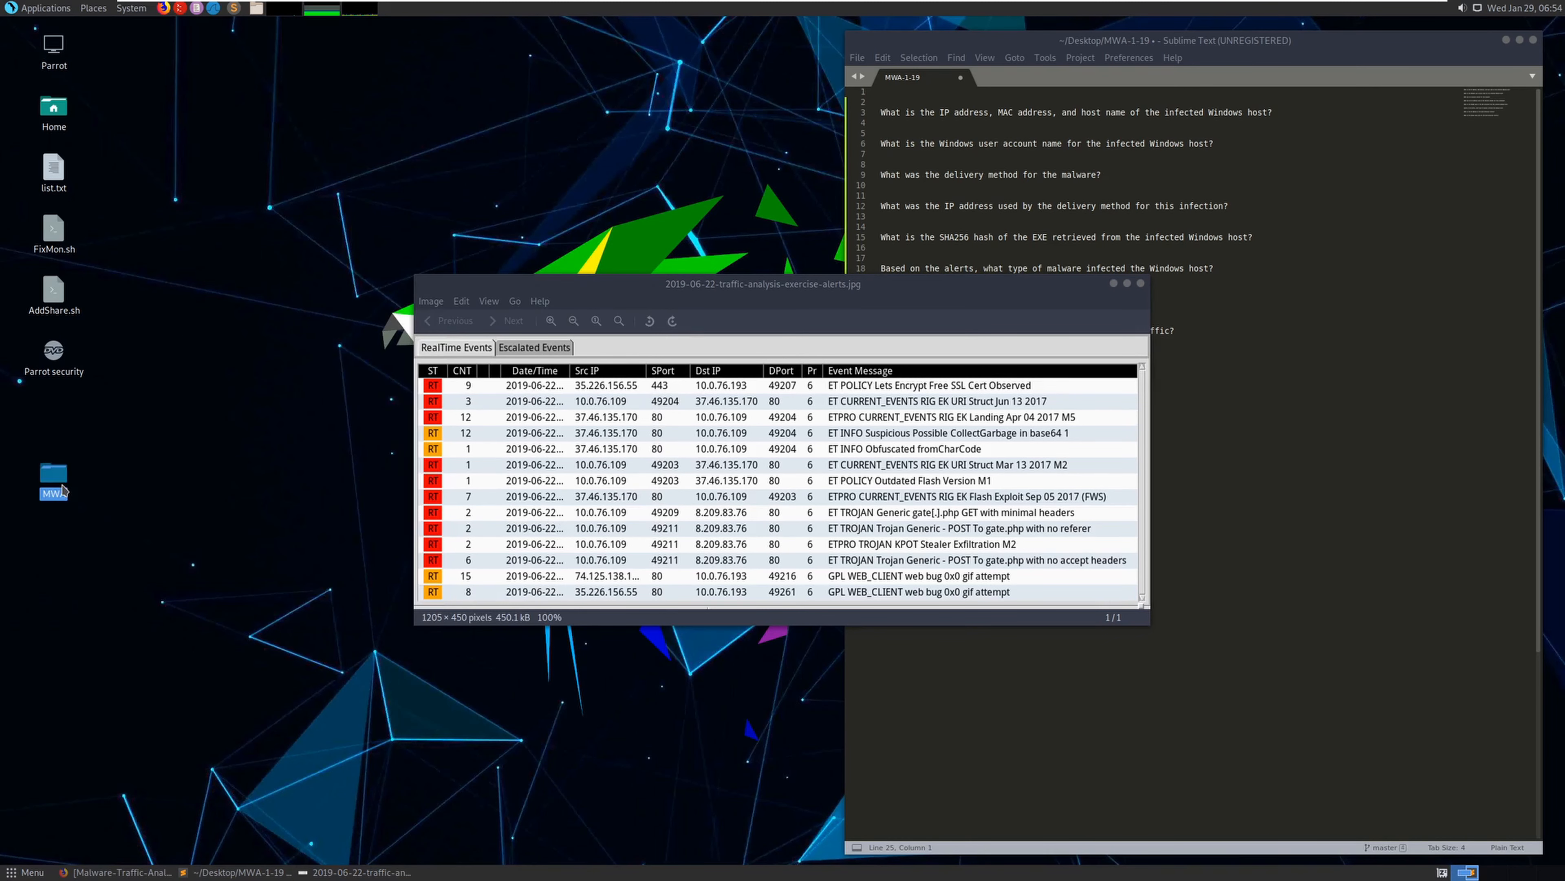
pyautogui.moveTo(332, 26); pyautogui.dragTo(362, 168)
pyautogui.click(471, 277)
pyautogui.doubleClick(470, 277)
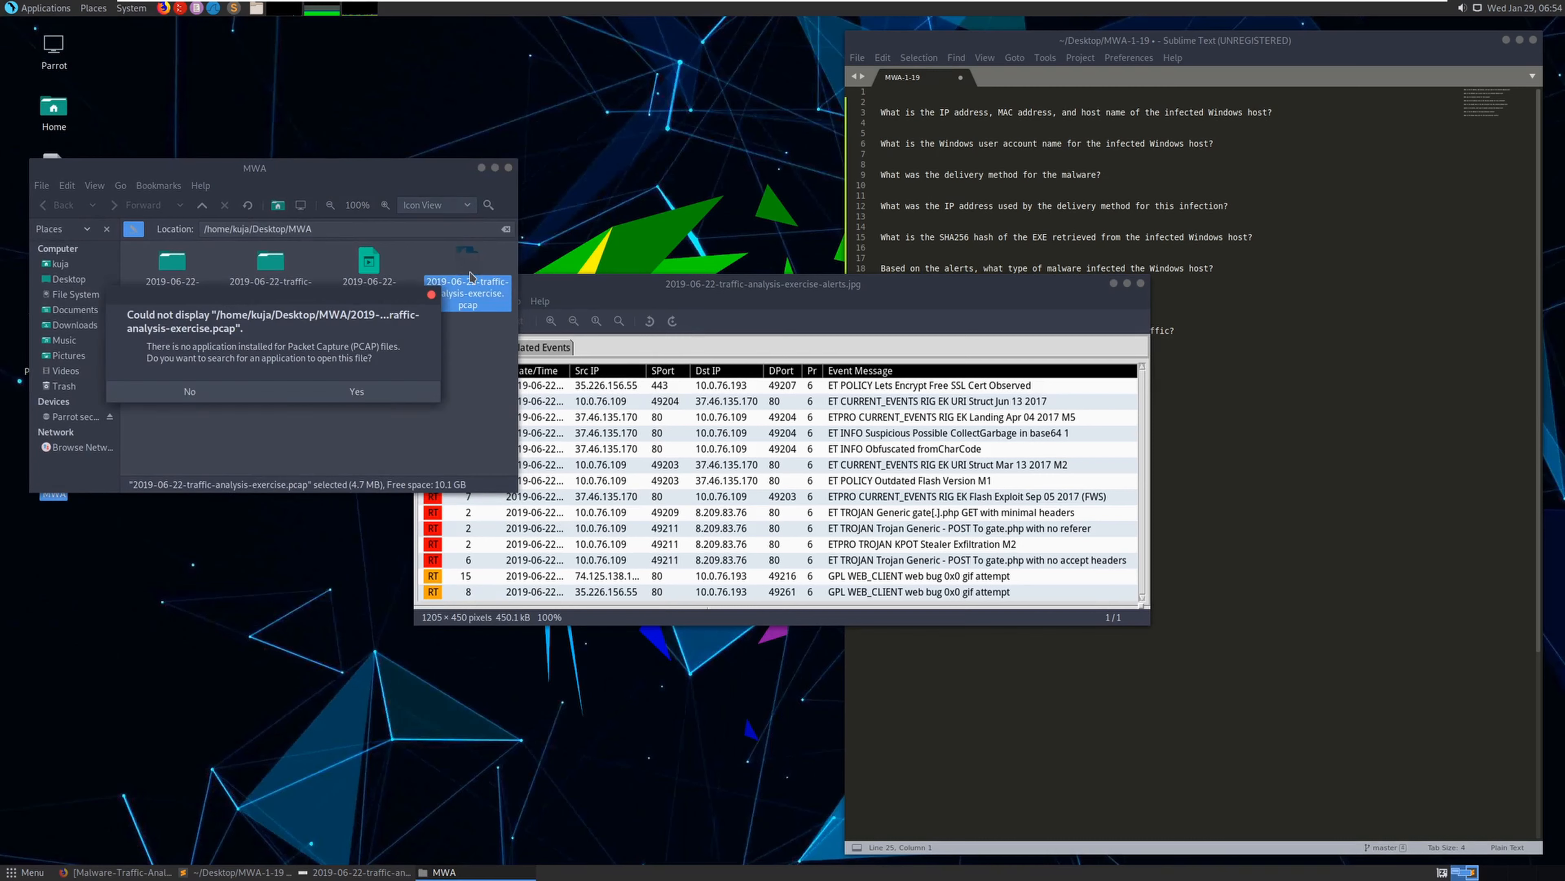
pyautogui.click(236, 395)
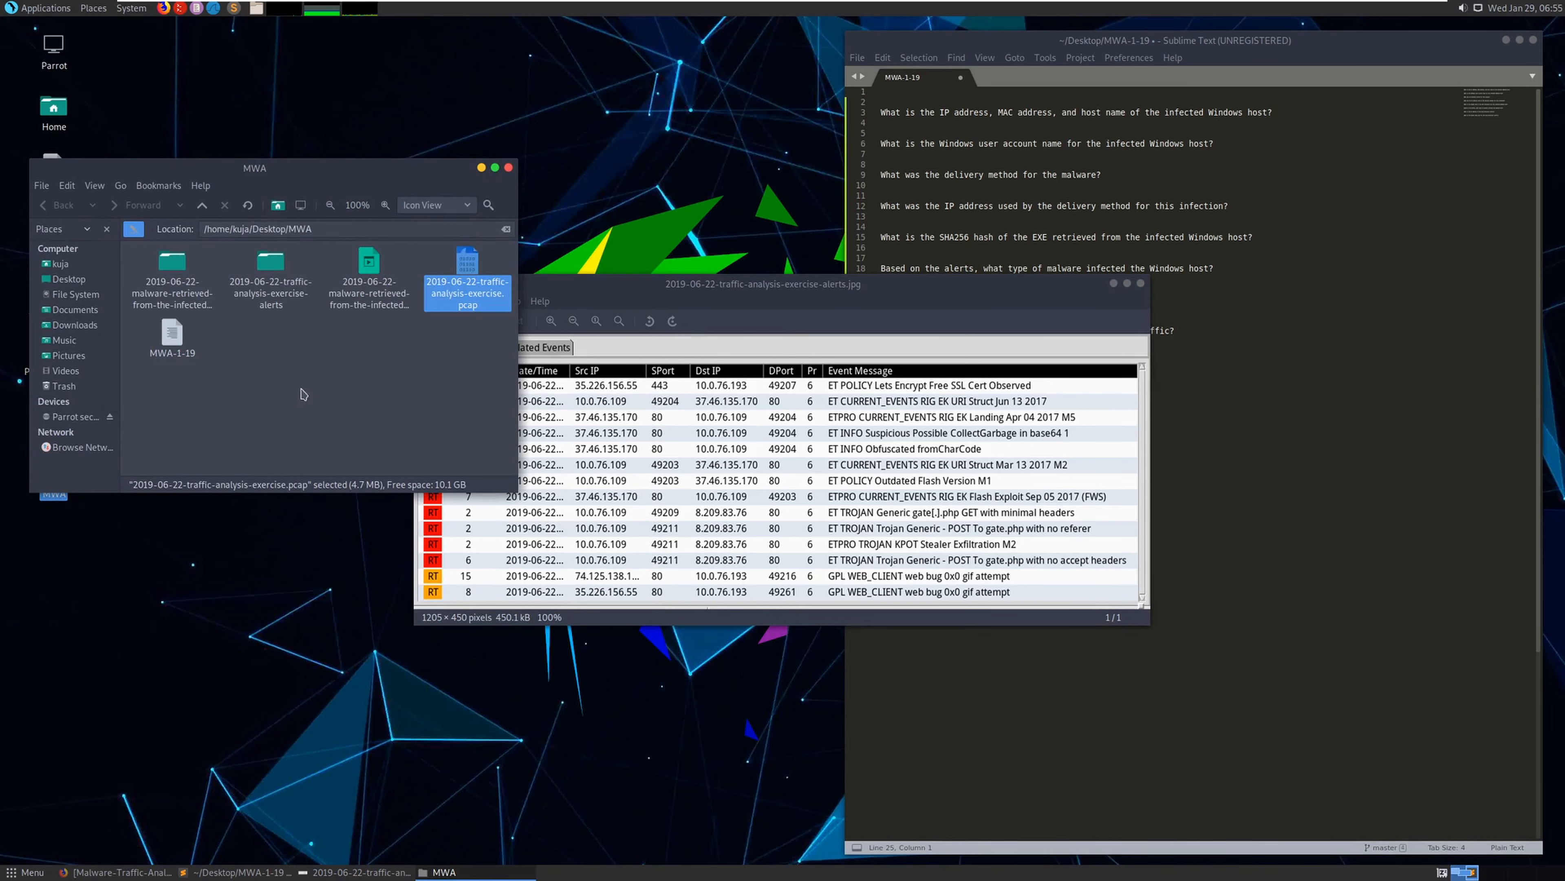
# Open a terminal in the MWA folder and try to run "sudo wirshark", entering the account password for sudo
pyautogui.click(373, 381)
pyautogui.rightClick(373, 382)
pyautogui.click(419, 417)
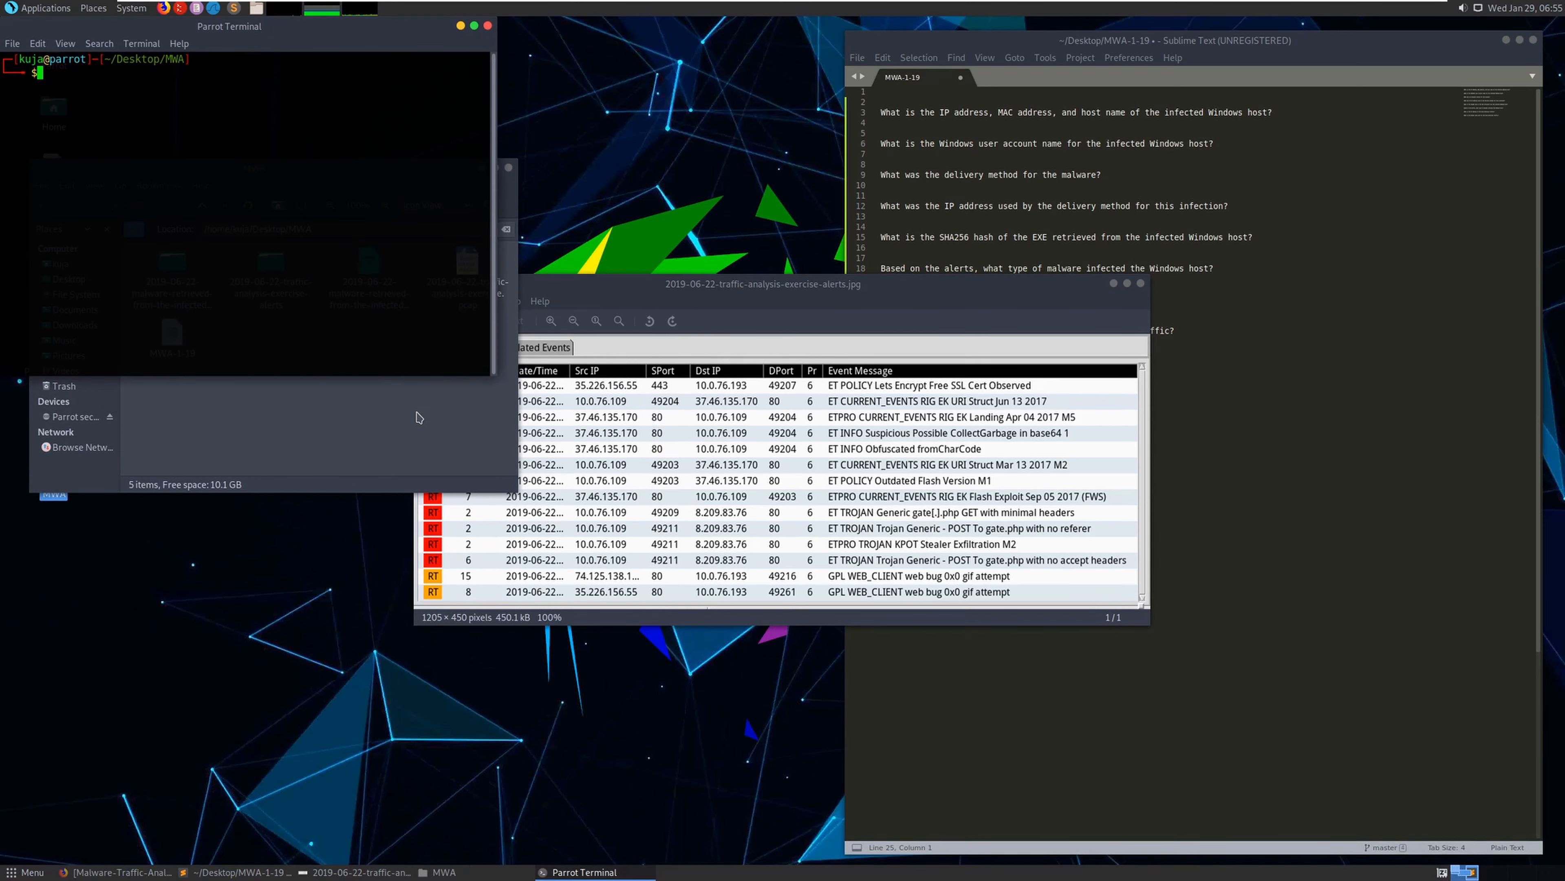
pyautogui.write('sudo wirshark')
pyautogui.press('Return')
pyautogui.press('Return')
# Correct the previous terminal command to "sudo wireshark" and run it to launch Wireshark as superuser
pyautogui.press('Up')
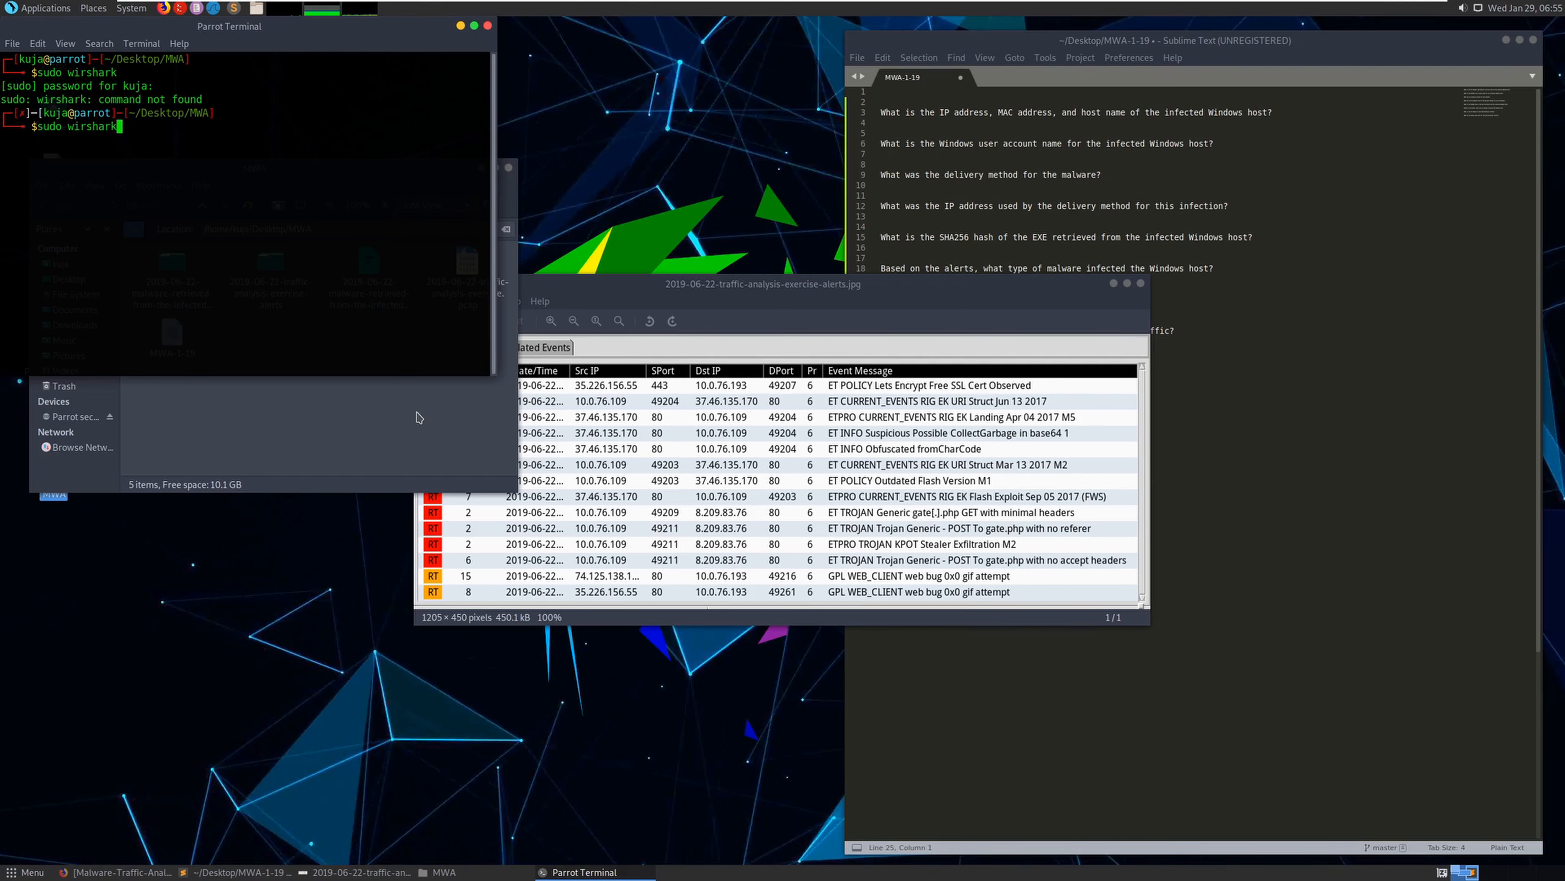
pyautogui.press('Left')
pyautogui.press('Left')
pyautogui.press('Left')
pyautogui.press('Left')
pyautogui.press('Left')
pyautogui.write('e')
pyautogui.press('Return')
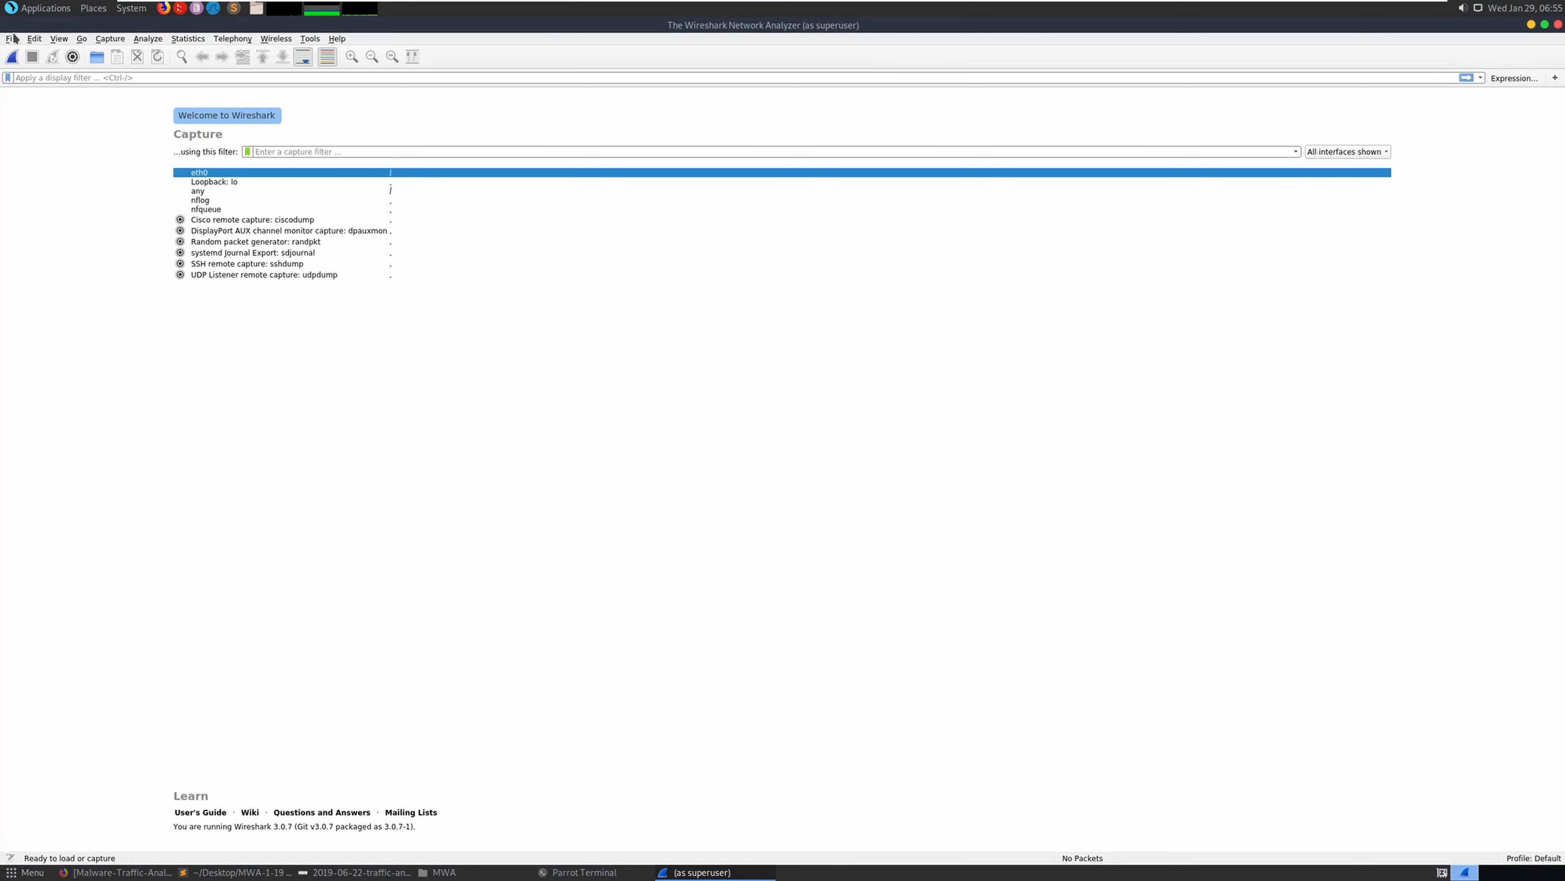
# Open the capture file 2019-06-22-traffic-analysis-exercise.pcap from the MWA folder in Wireshark
pyautogui.click(12, 39)
pyautogui.press('Escape')
pyautogui.hotkey('ctrl', 'o')
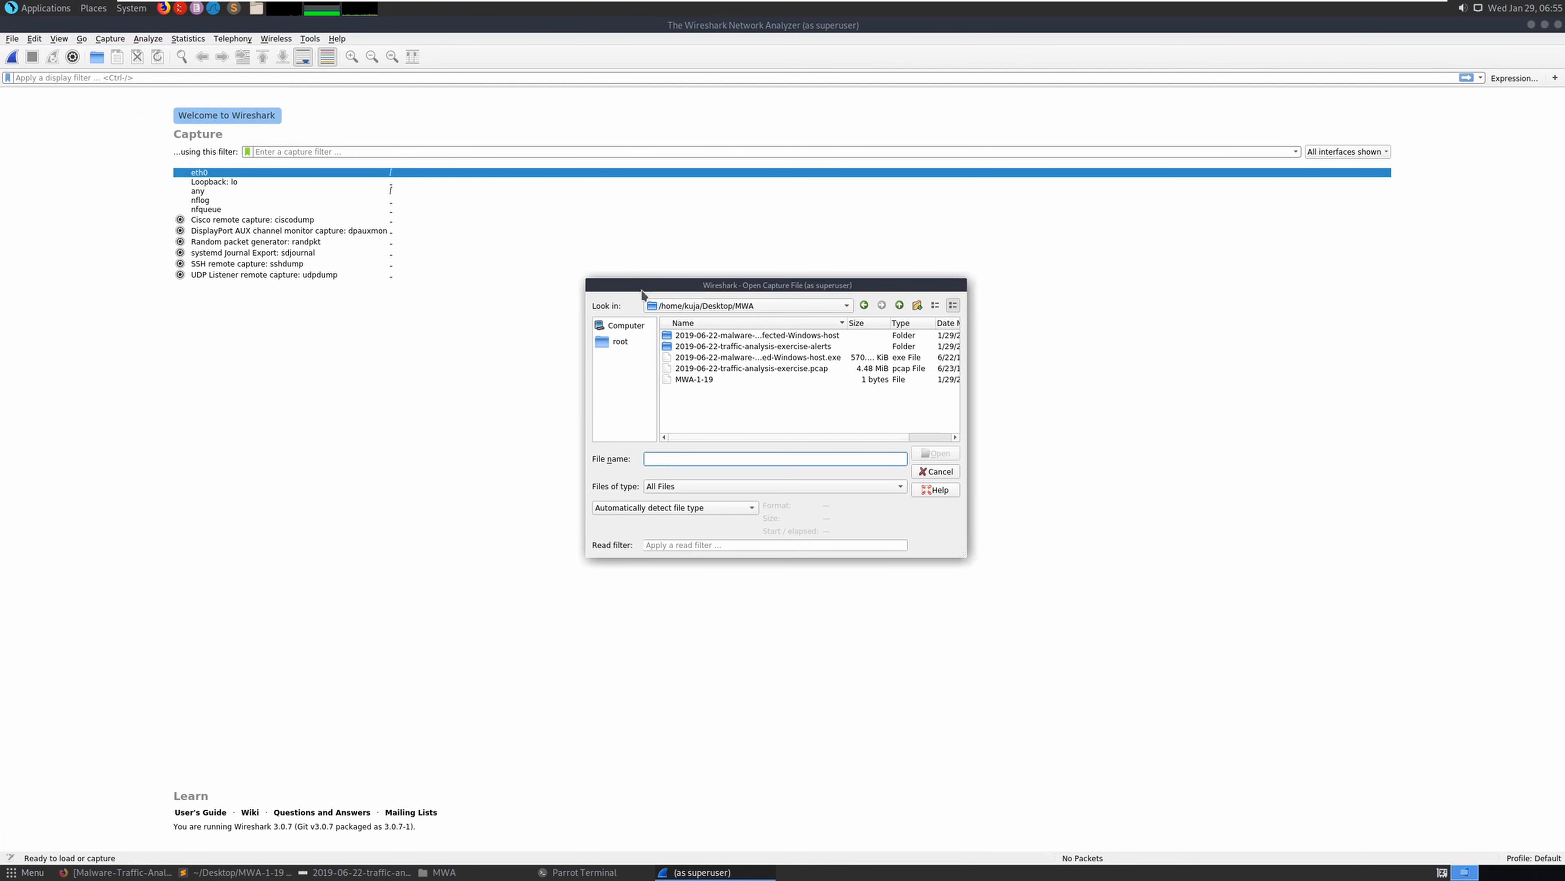
pyautogui.click(811, 358)
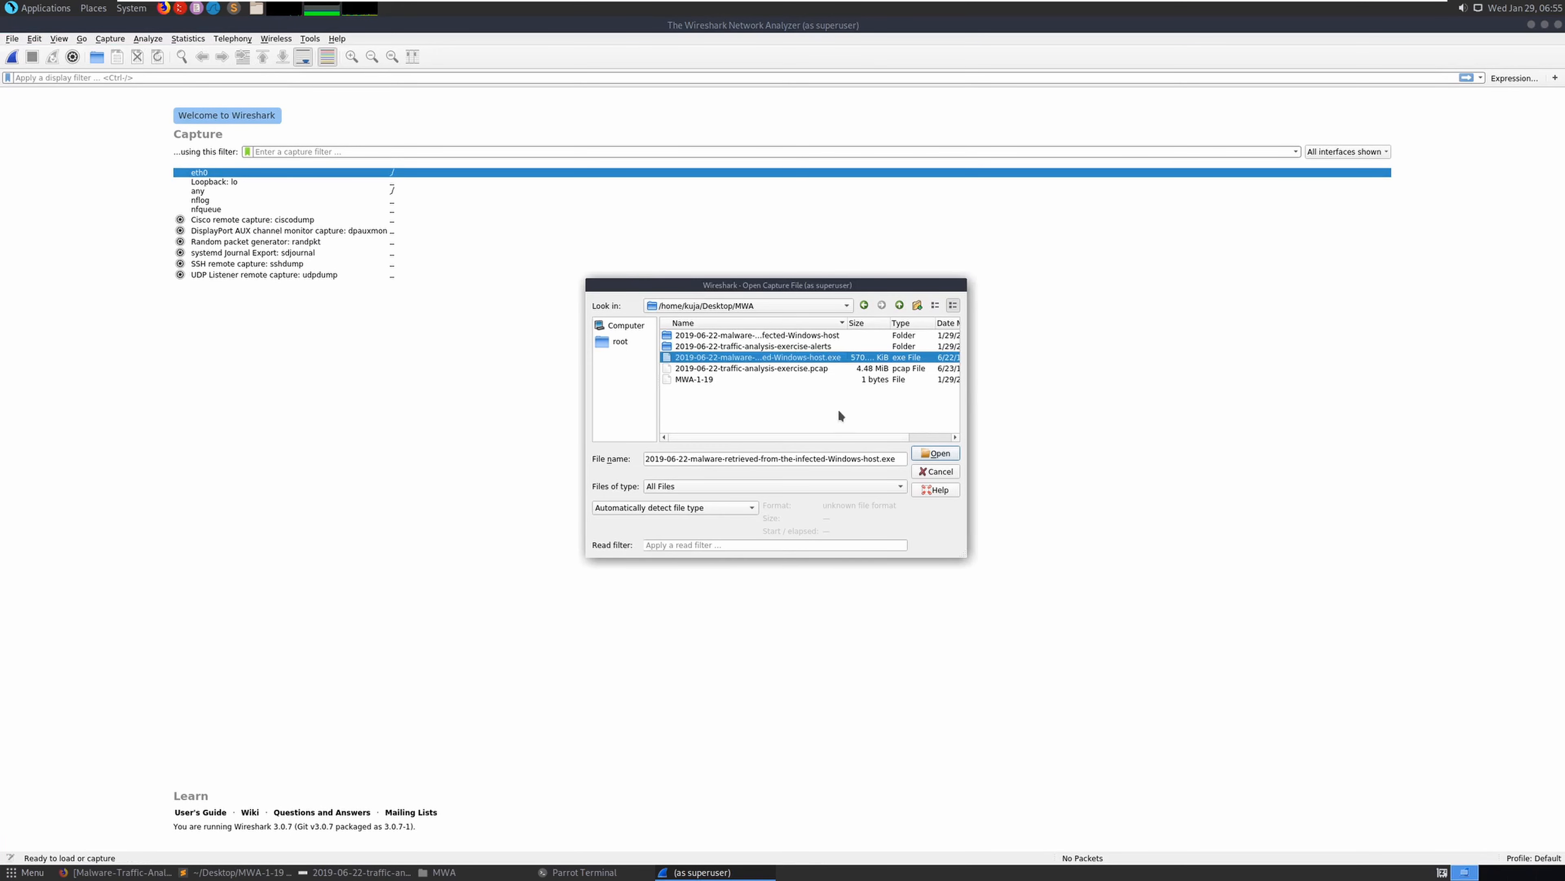
pyautogui.click(803, 370)
pyautogui.click(950, 451)
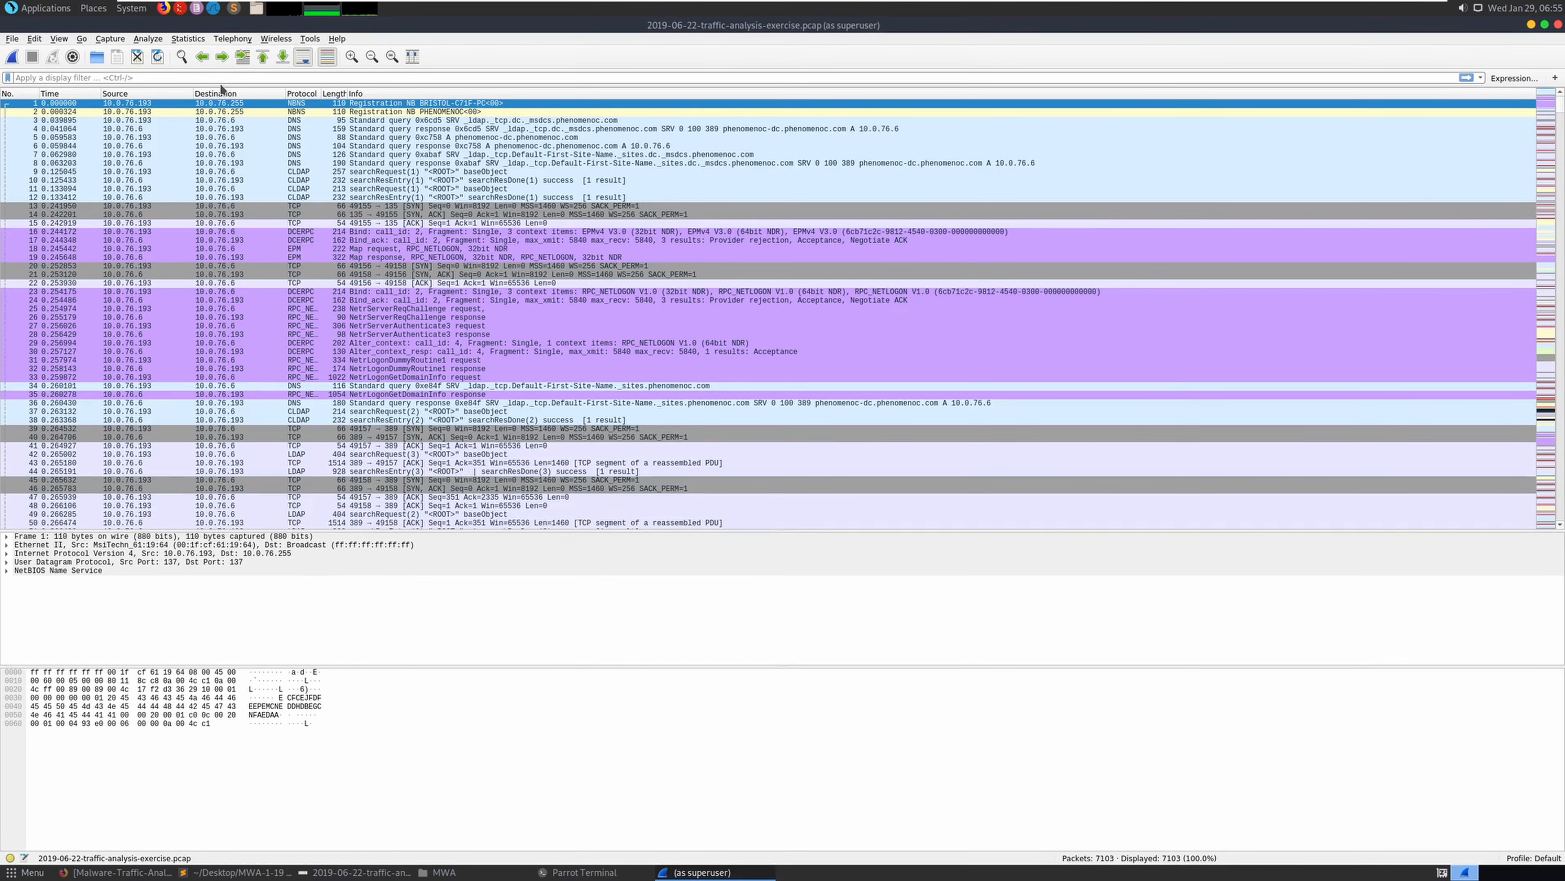
# Restore Wireshark to a smaller window beside the MWA-1-19 questions and bring the alerts image to the front
pyautogui.moveTo(1293, 23); pyautogui.dragTo(650, 116)
pyautogui.click(1322, 321)
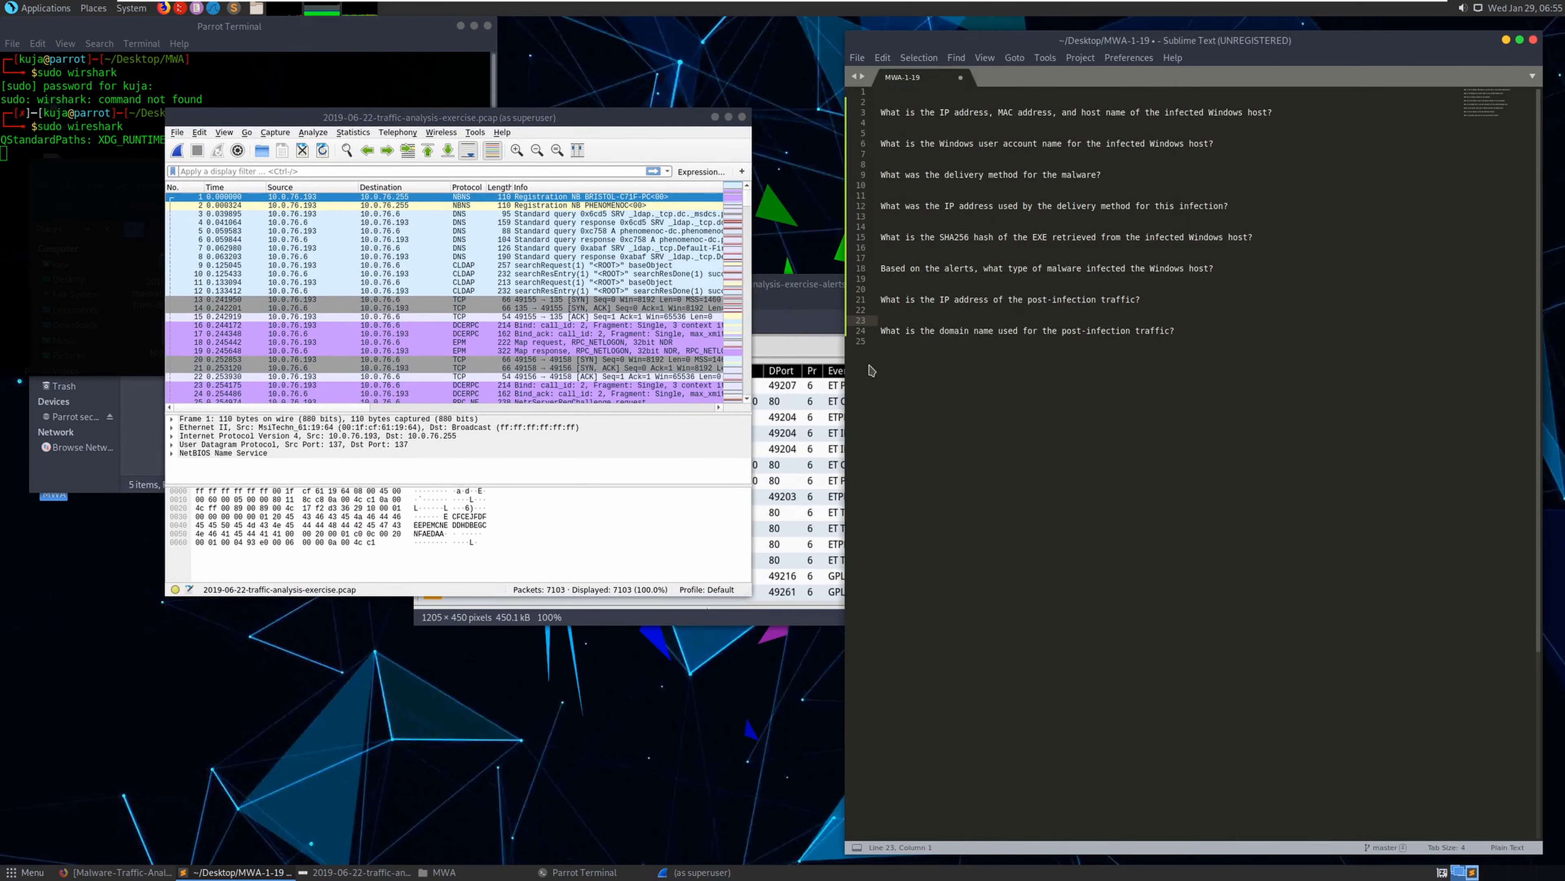
pyautogui.click(799, 289)
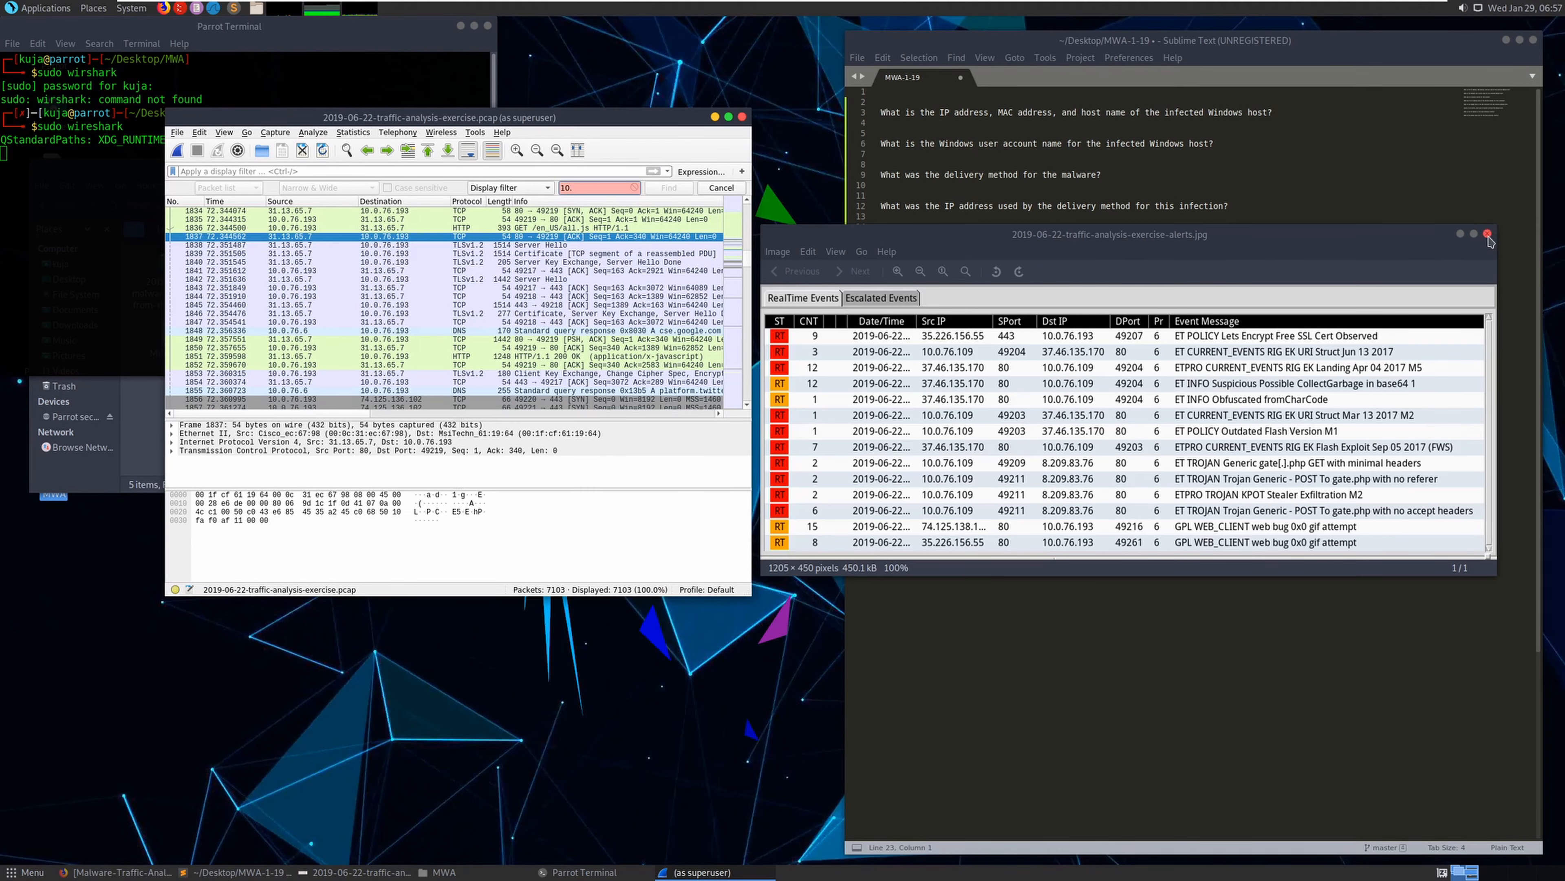
# Close the alerts image and open 2019-06-22-traffic-analysis-exercise-alerts.txt from the alerts folder inside MWA
pyautogui.click(1487, 234)
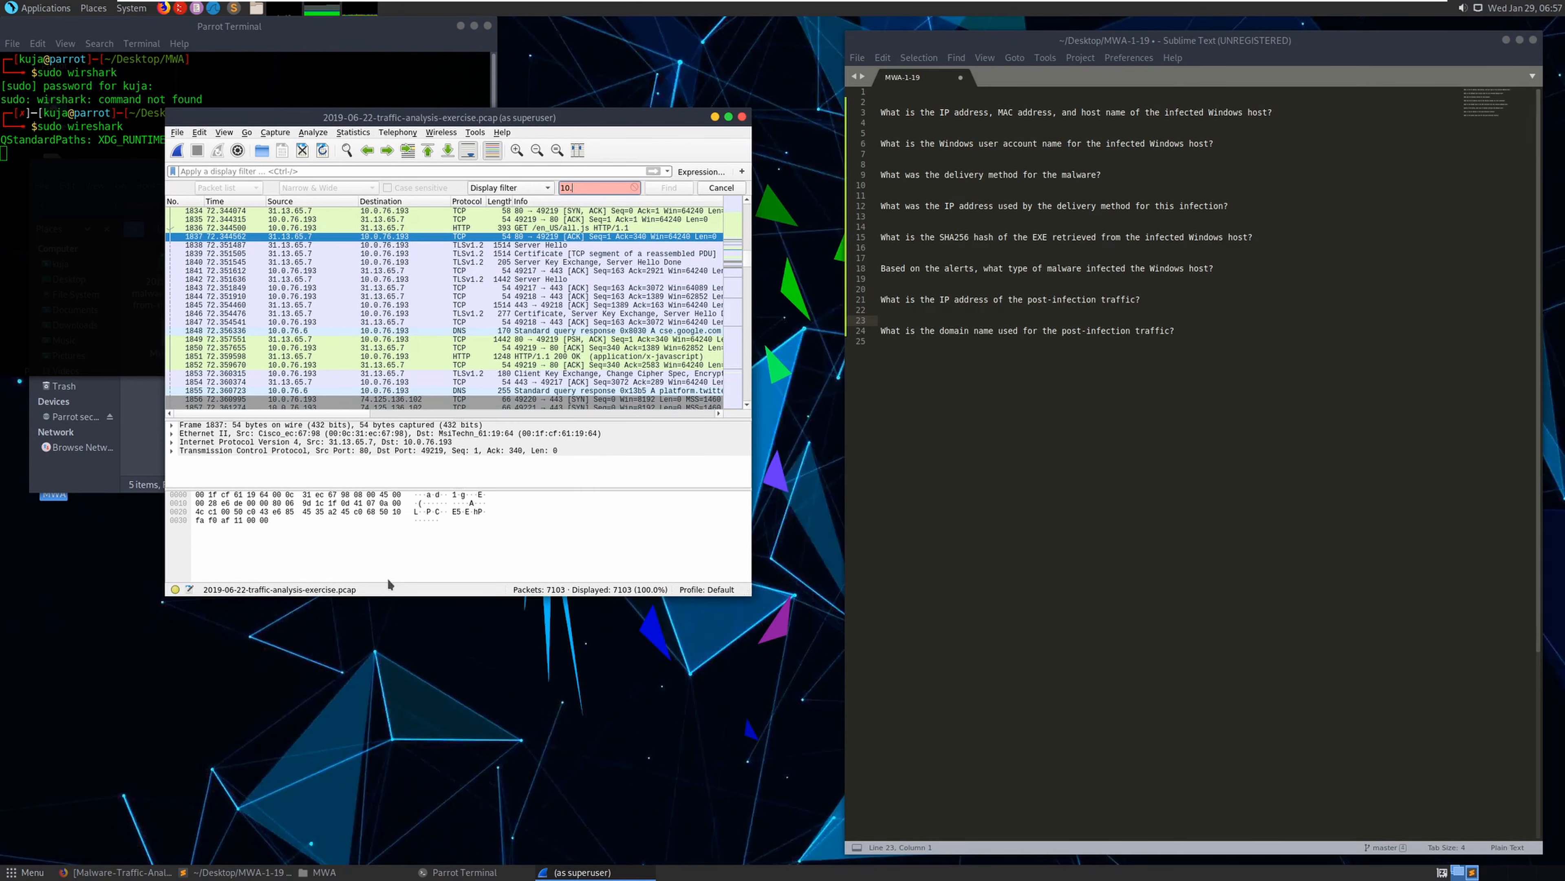
pyautogui.click(218, 873)
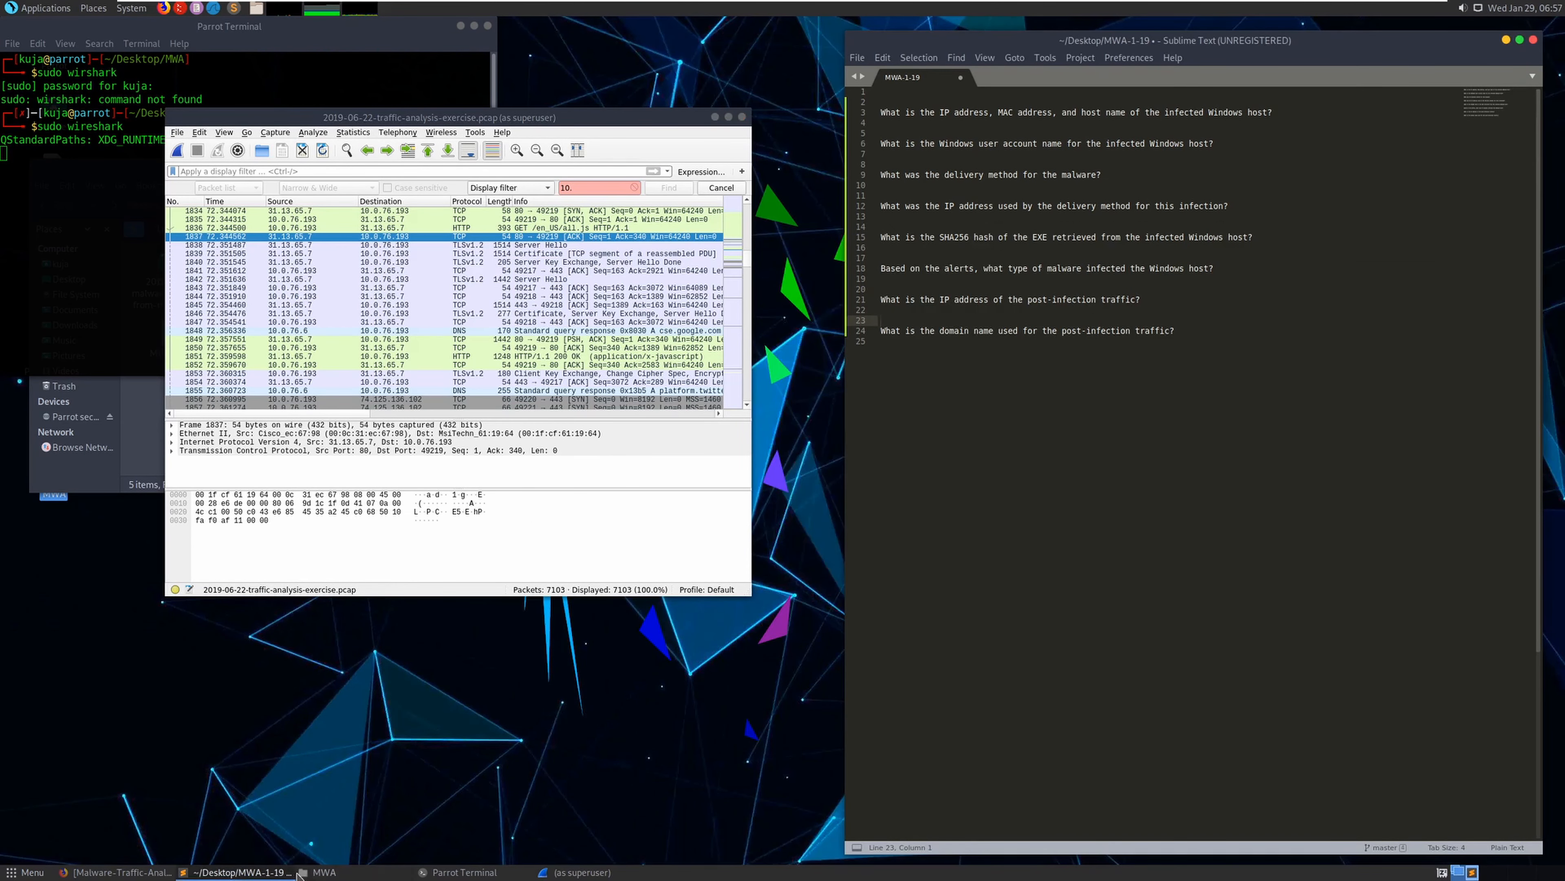
pyautogui.click(302, 873)
pyautogui.doubleClick(285, 274)
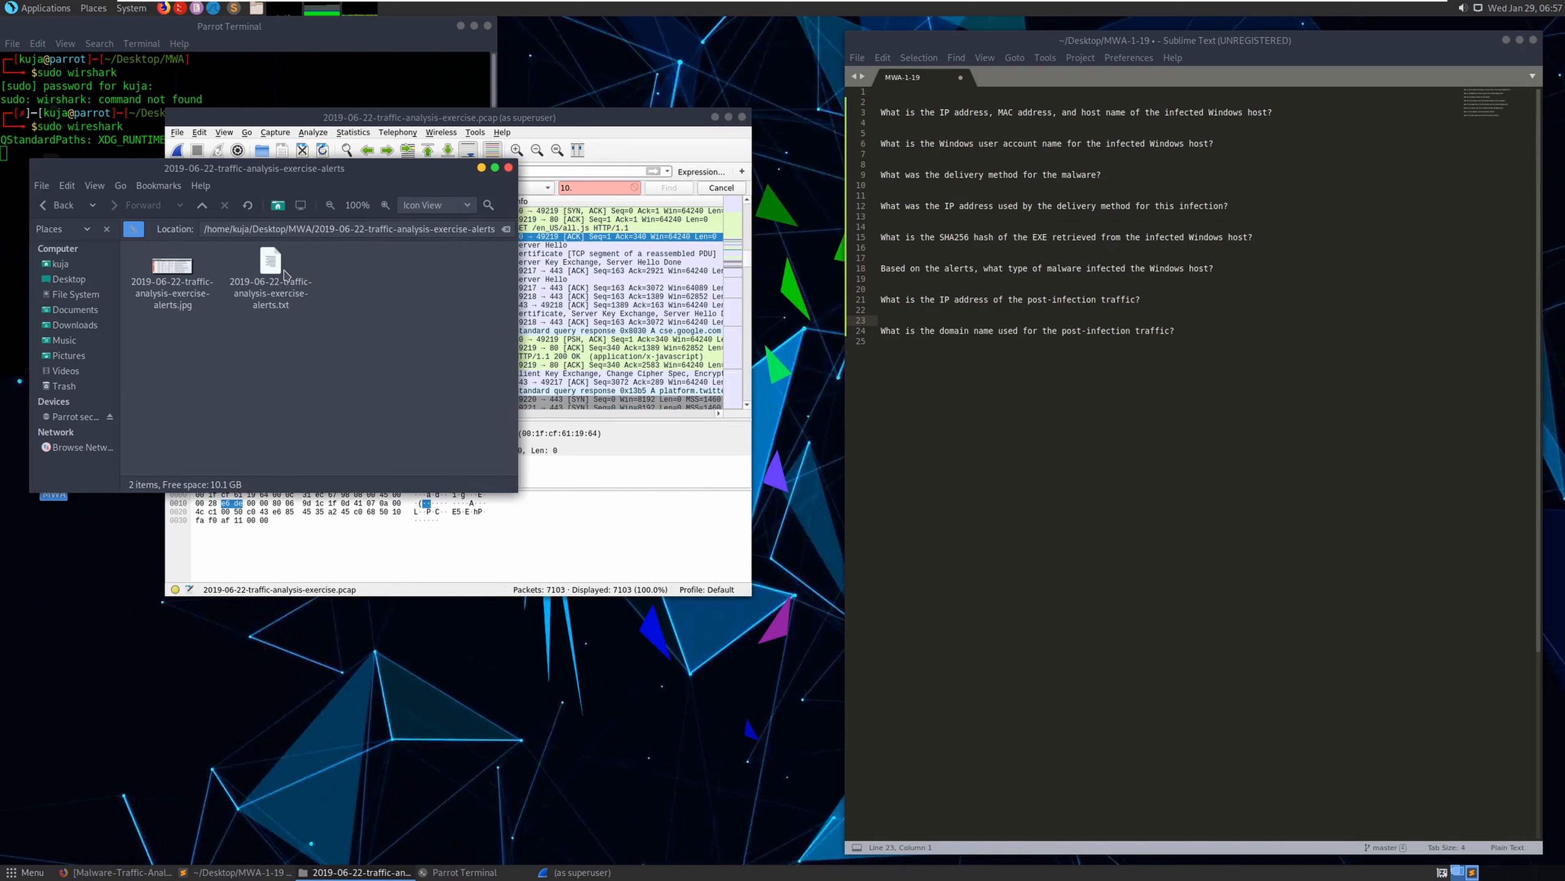
pyautogui.click(48, 210)
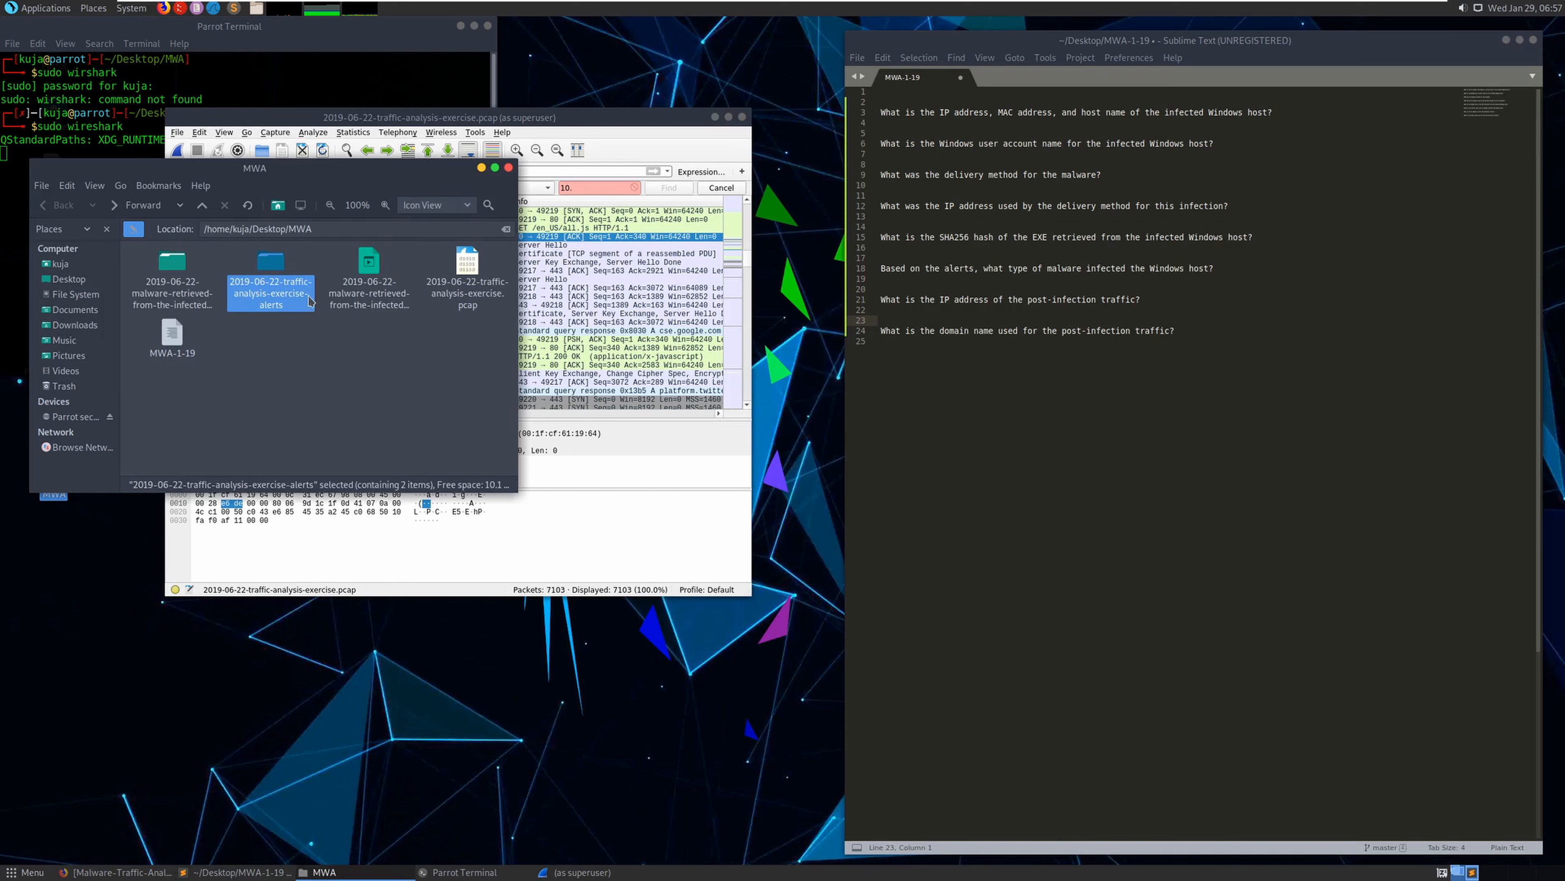
pyautogui.doubleClick(265, 268)
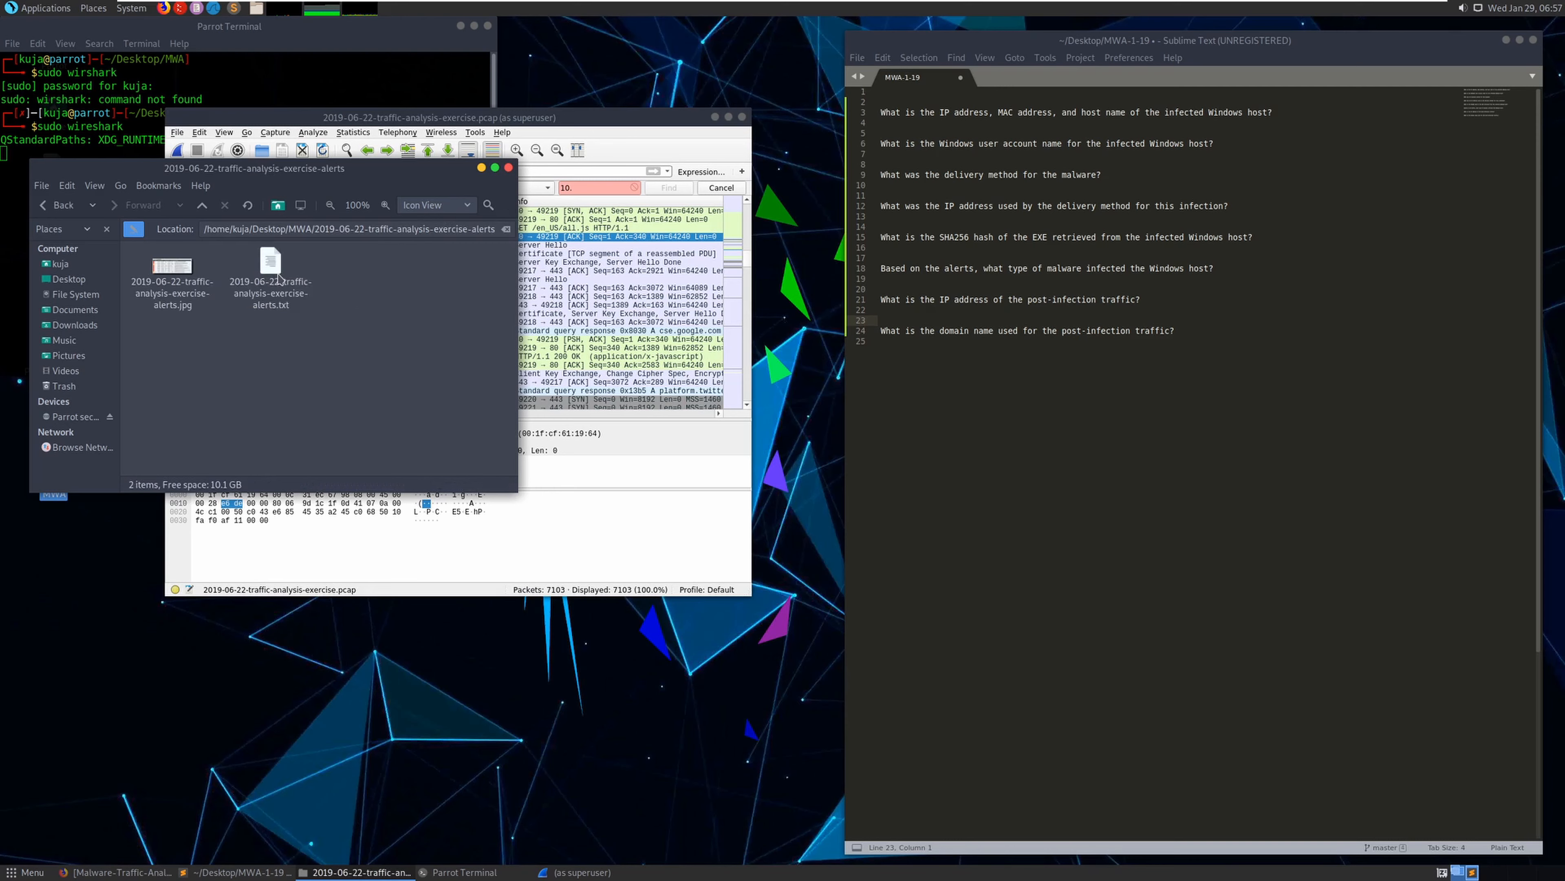
pyautogui.doubleClick(270, 272)
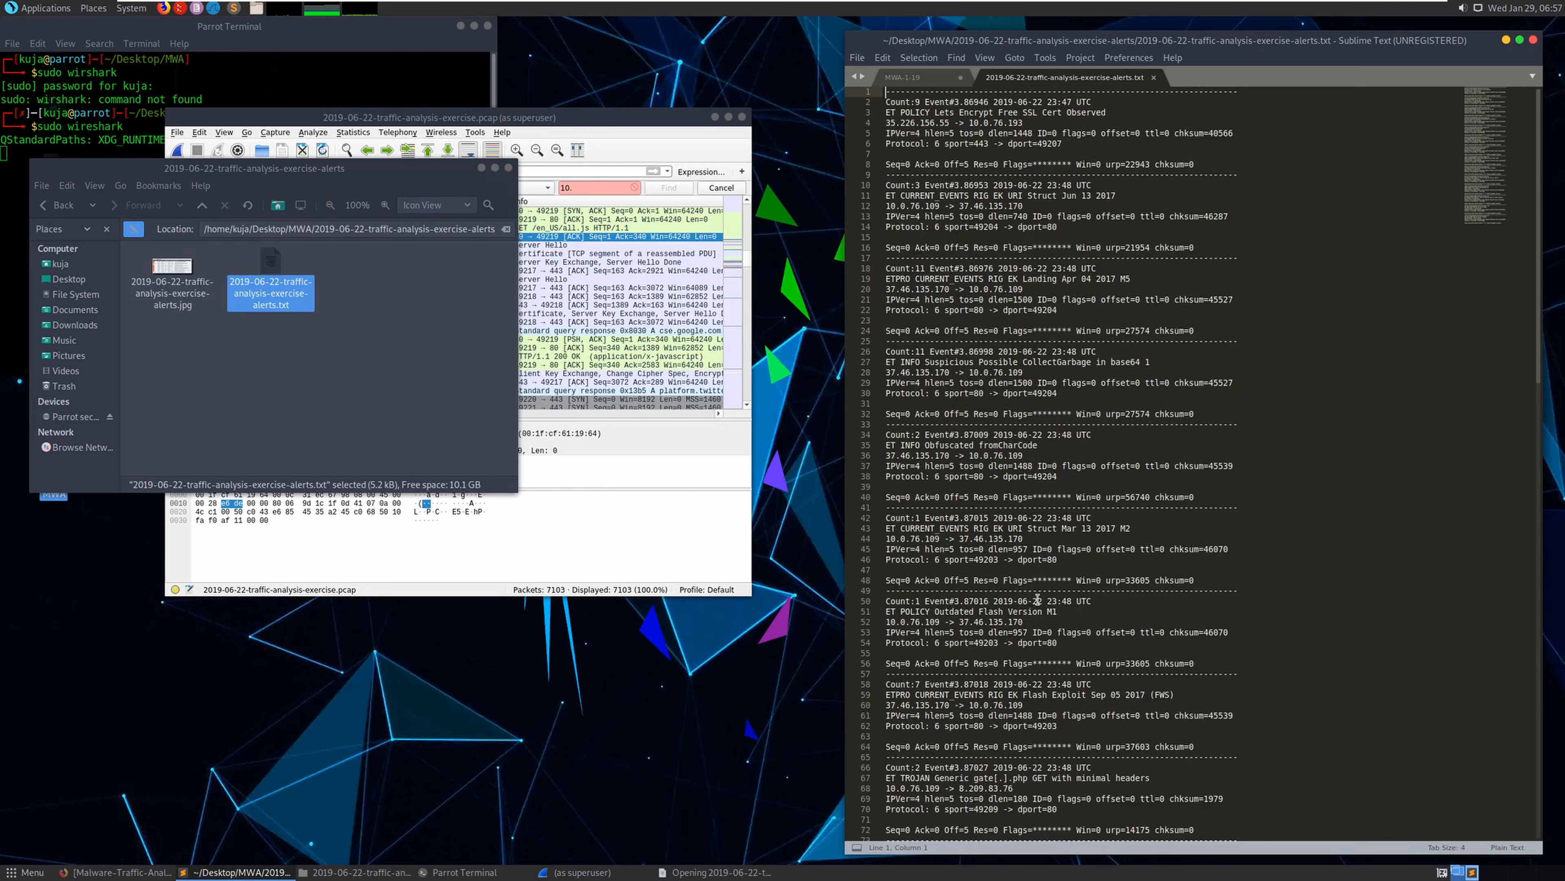
# Copy the IP address 10.0.76.109 from the "ET POLICY Outdated Flash Version M1" alert in the text file
pyautogui.moveTo(944, 623); pyautogui.dragTo(885, 623)
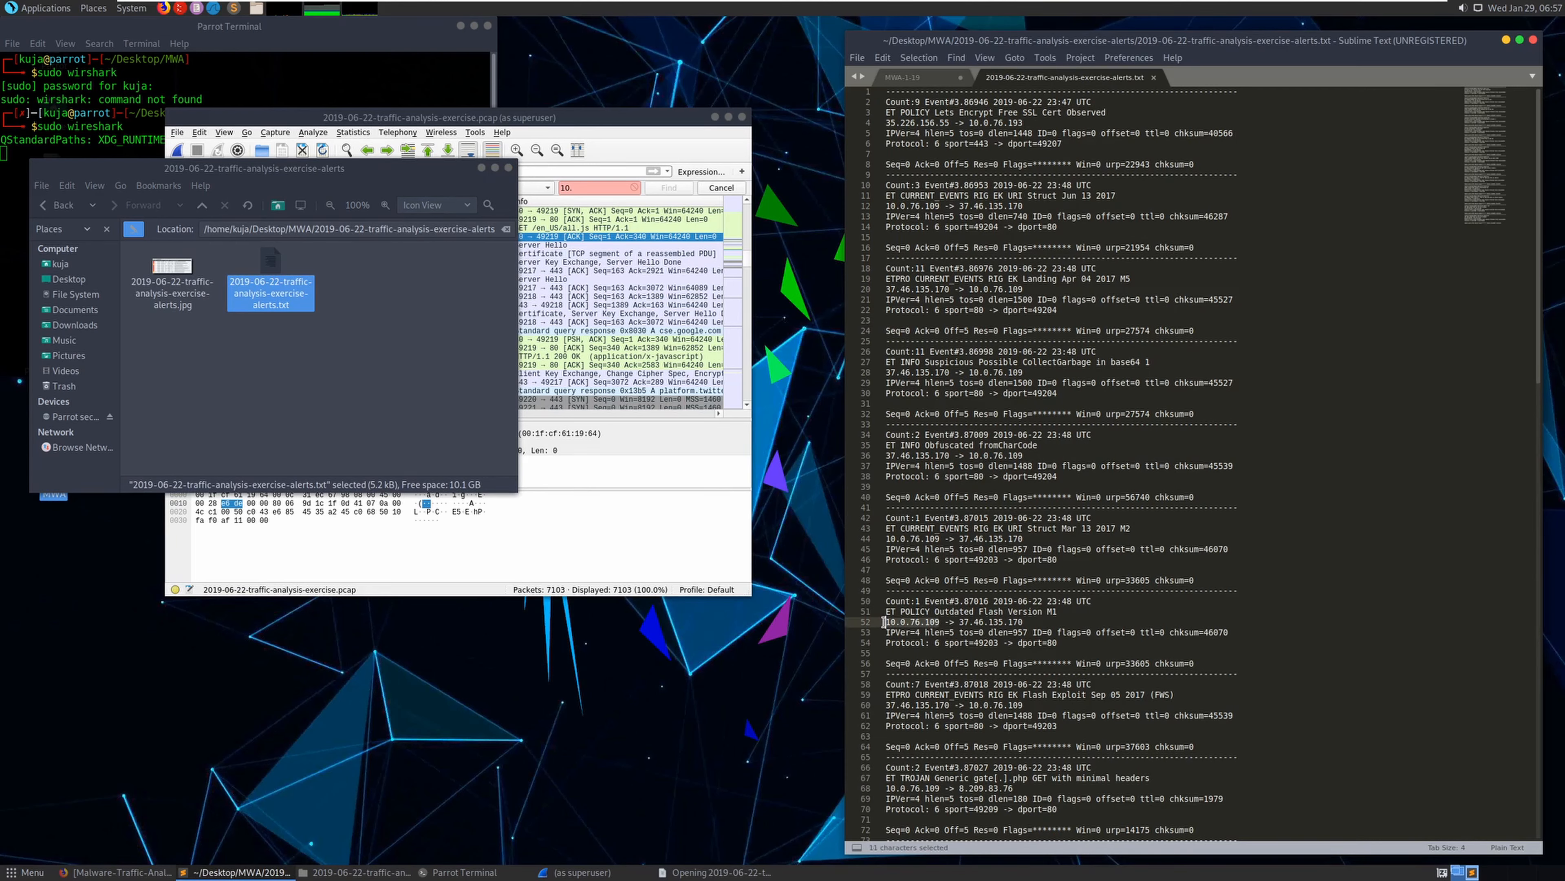
pyautogui.rightClick(910, 624)
pyautogui.click(940, 672)
# Apply the display filter "ip.addr == 10.0.76.109" to the capture in Wireshark
pyautogui.click(610, 500)
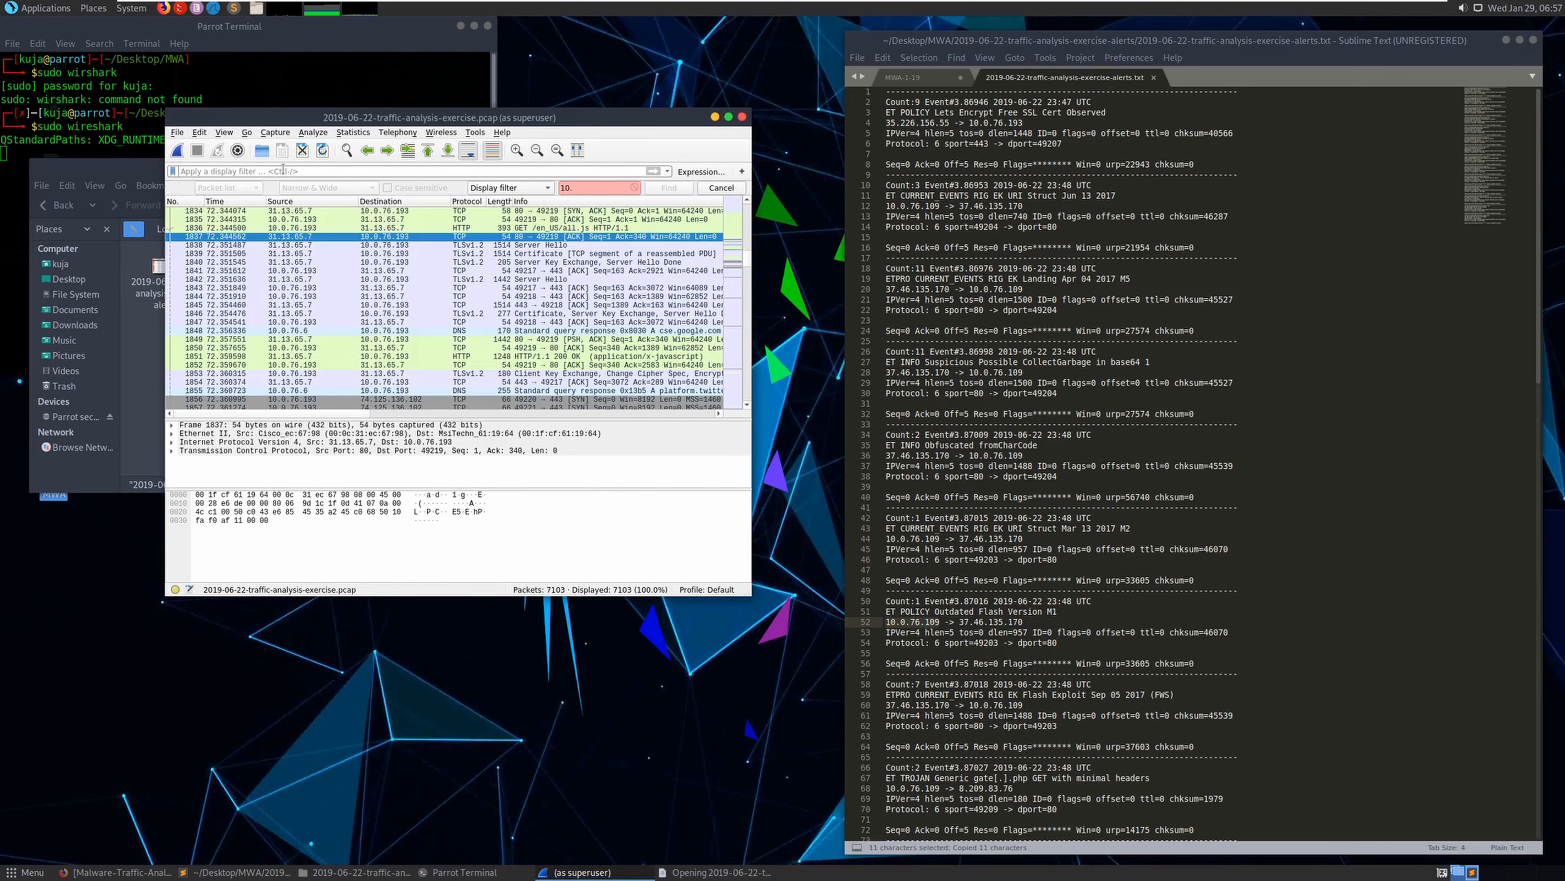
pyautogui.write('ip')
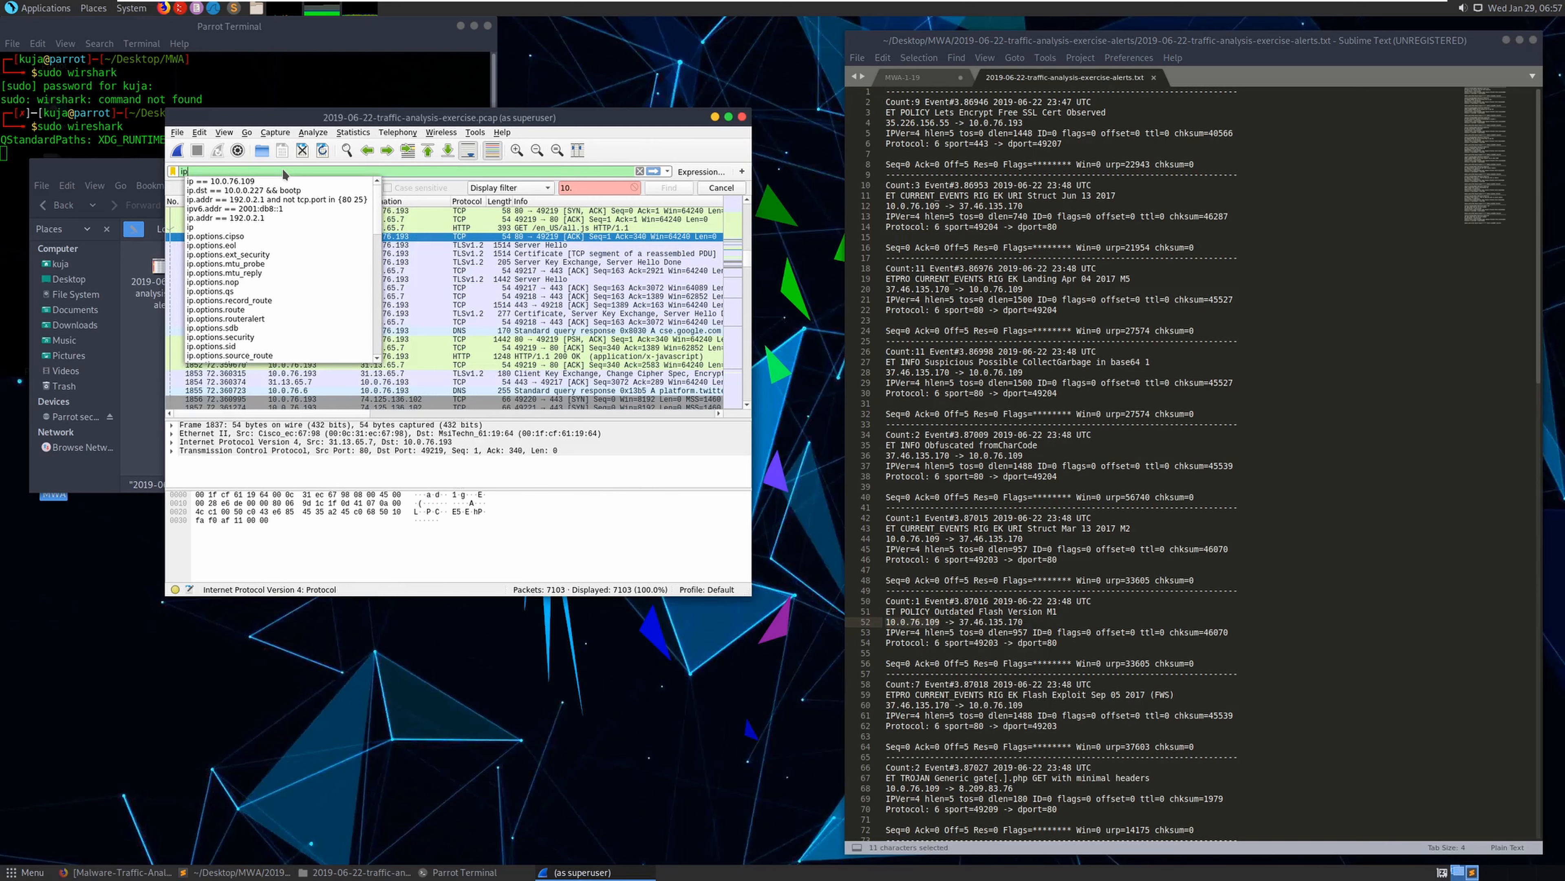
pyautogui.click(274, 200)
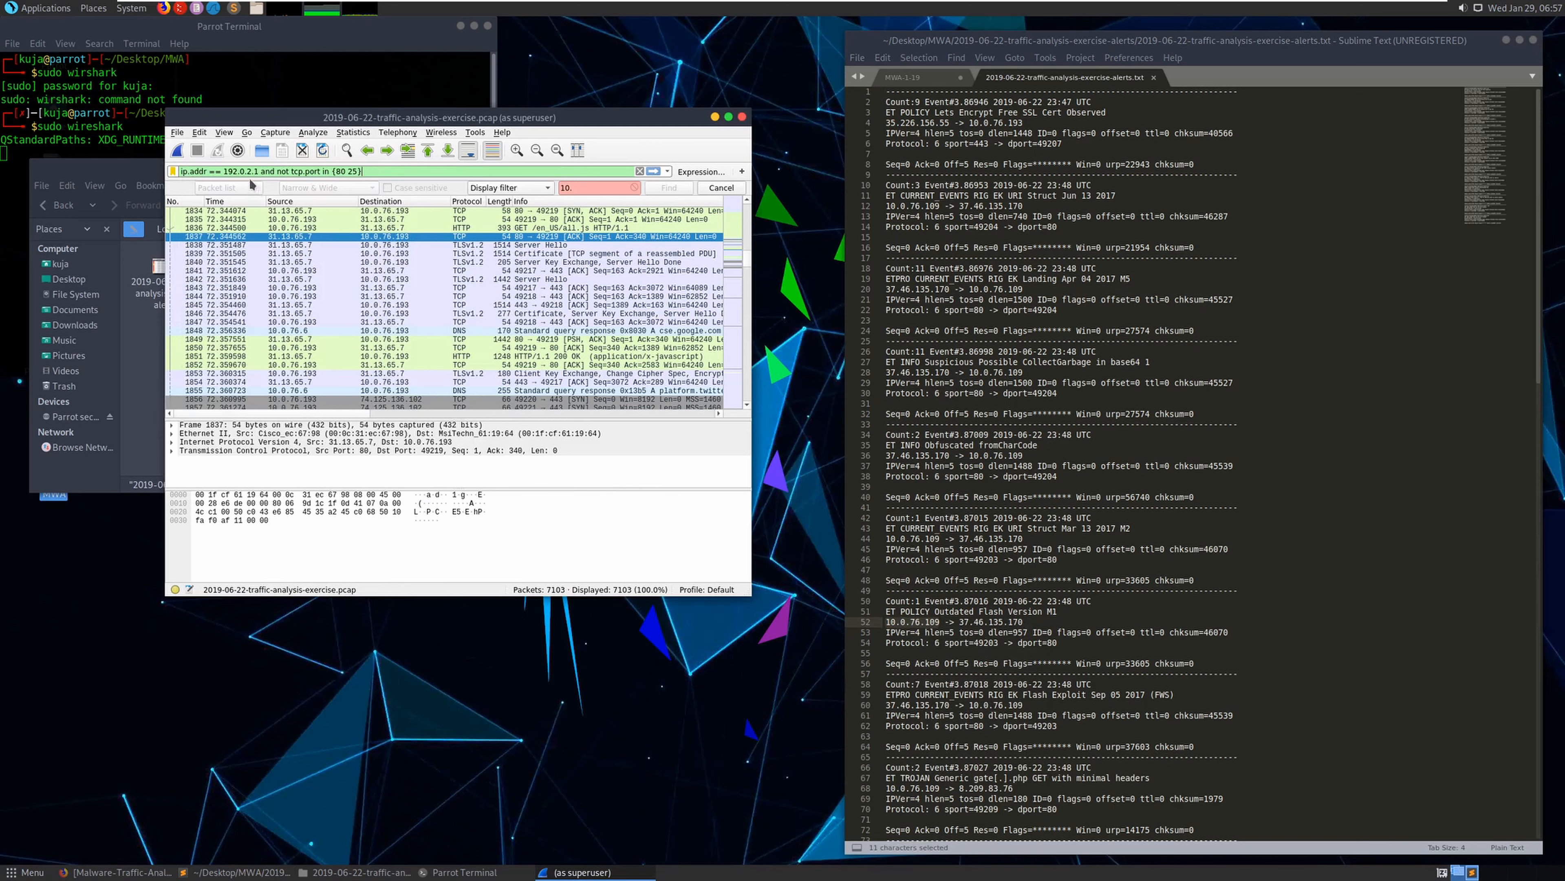
pyautogui.moveTo(228, 172); pyautogui.dragTo(374, 173)
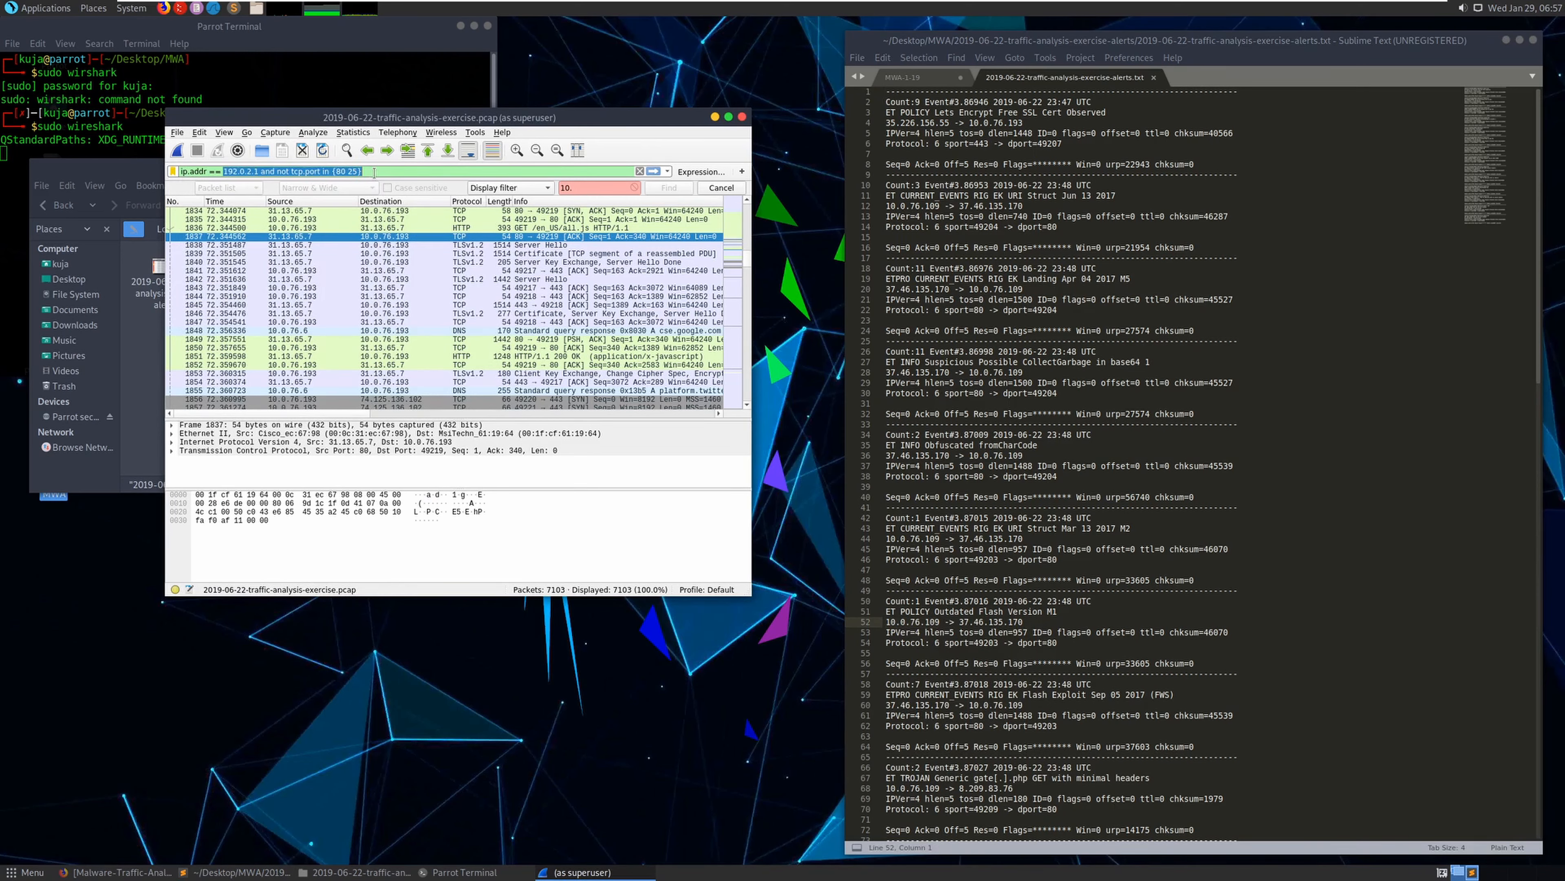
pyautogui.write('10.0.76.109')
pyautogui.press('Return')
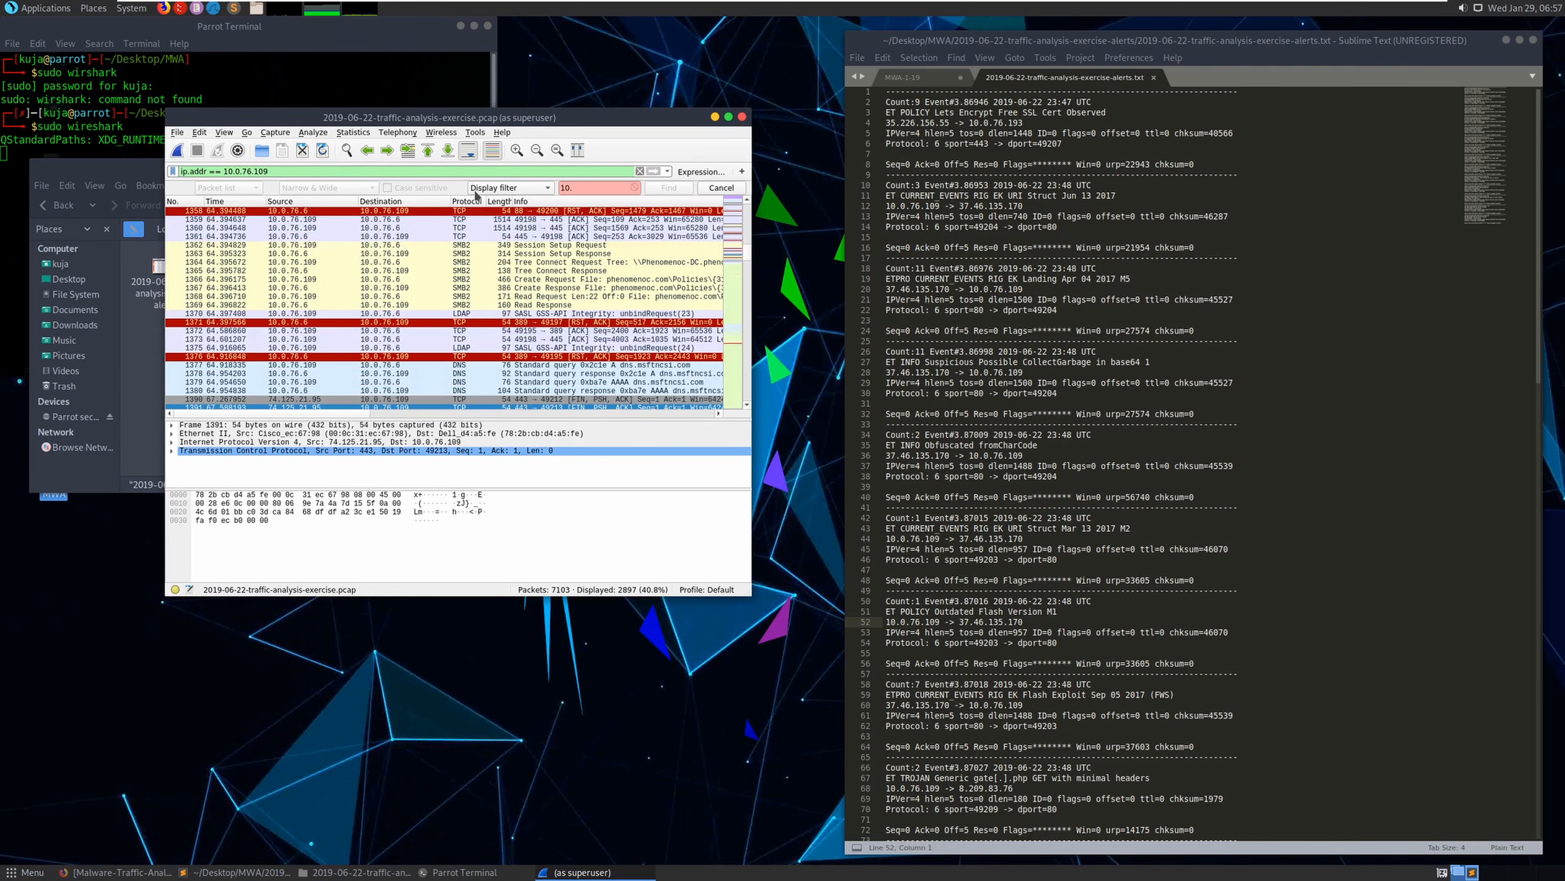
# Maximize Wireshark and examine the filtered packets to and from 10.0.76.109 through the packet list
pyautogui.click(729, 116)
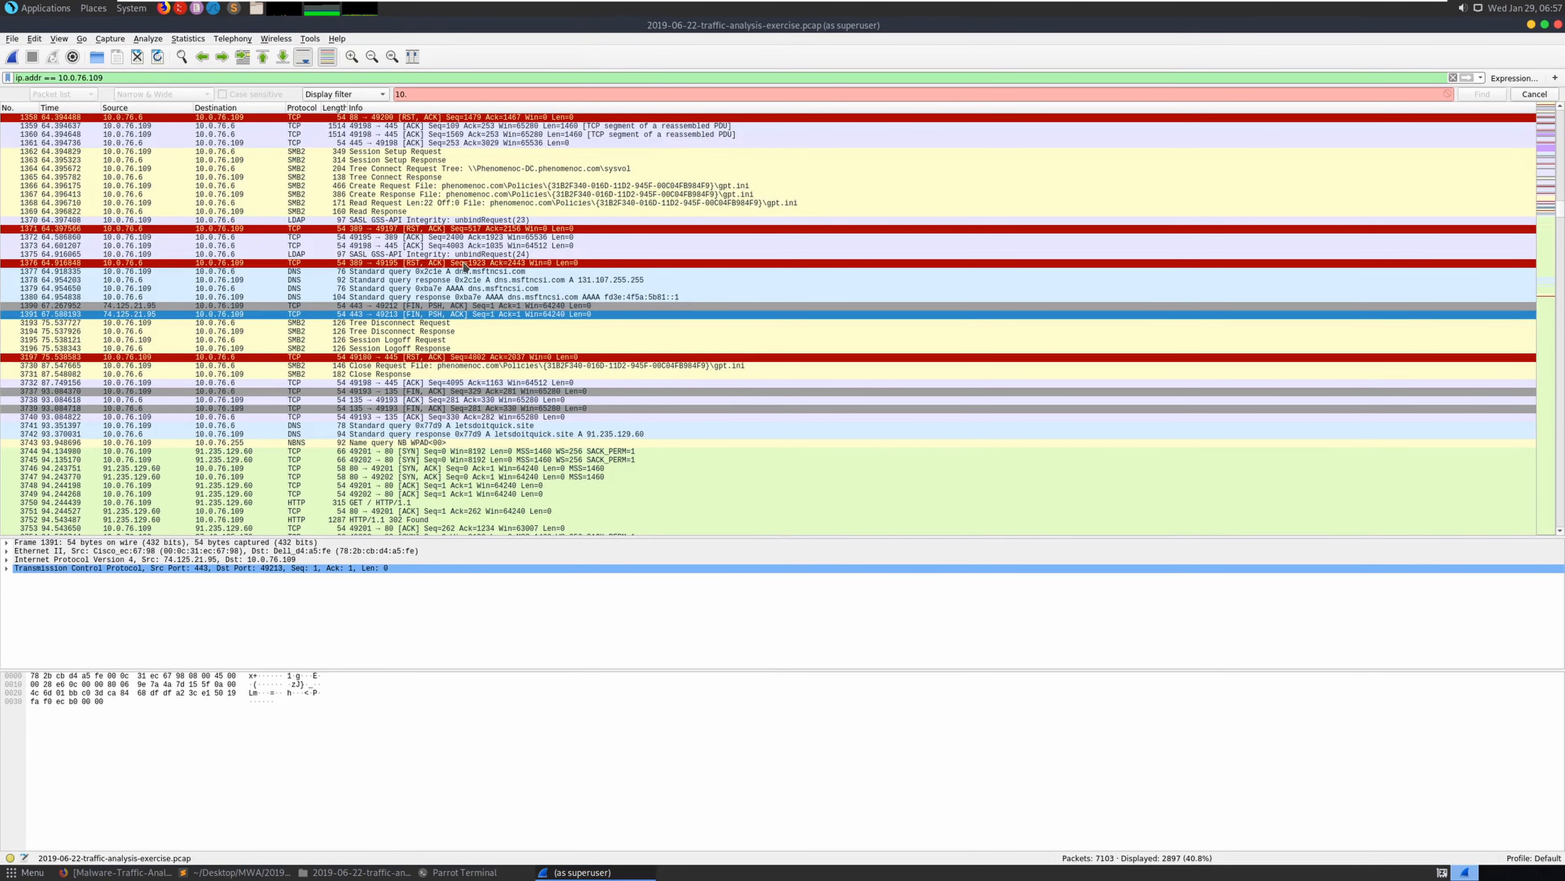
pyautogui.scroll(-2, 451, 263)
pyautogui.scroll(4, 447, 258)
pyautogui.scroll(5, 447, 259)
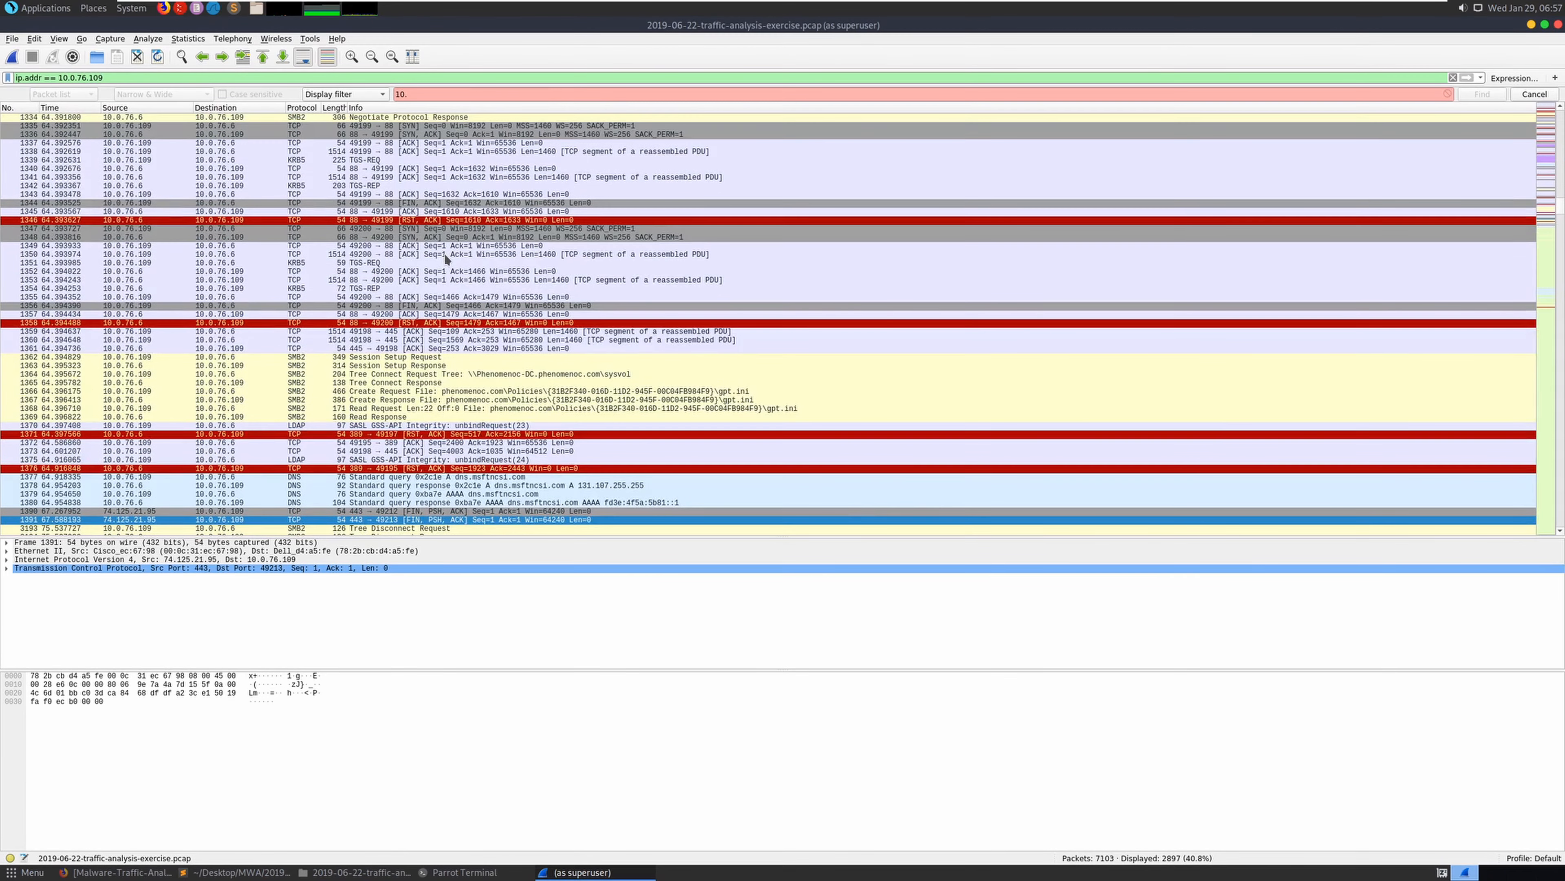
pyautogui.scroll(-15, 447, 259)
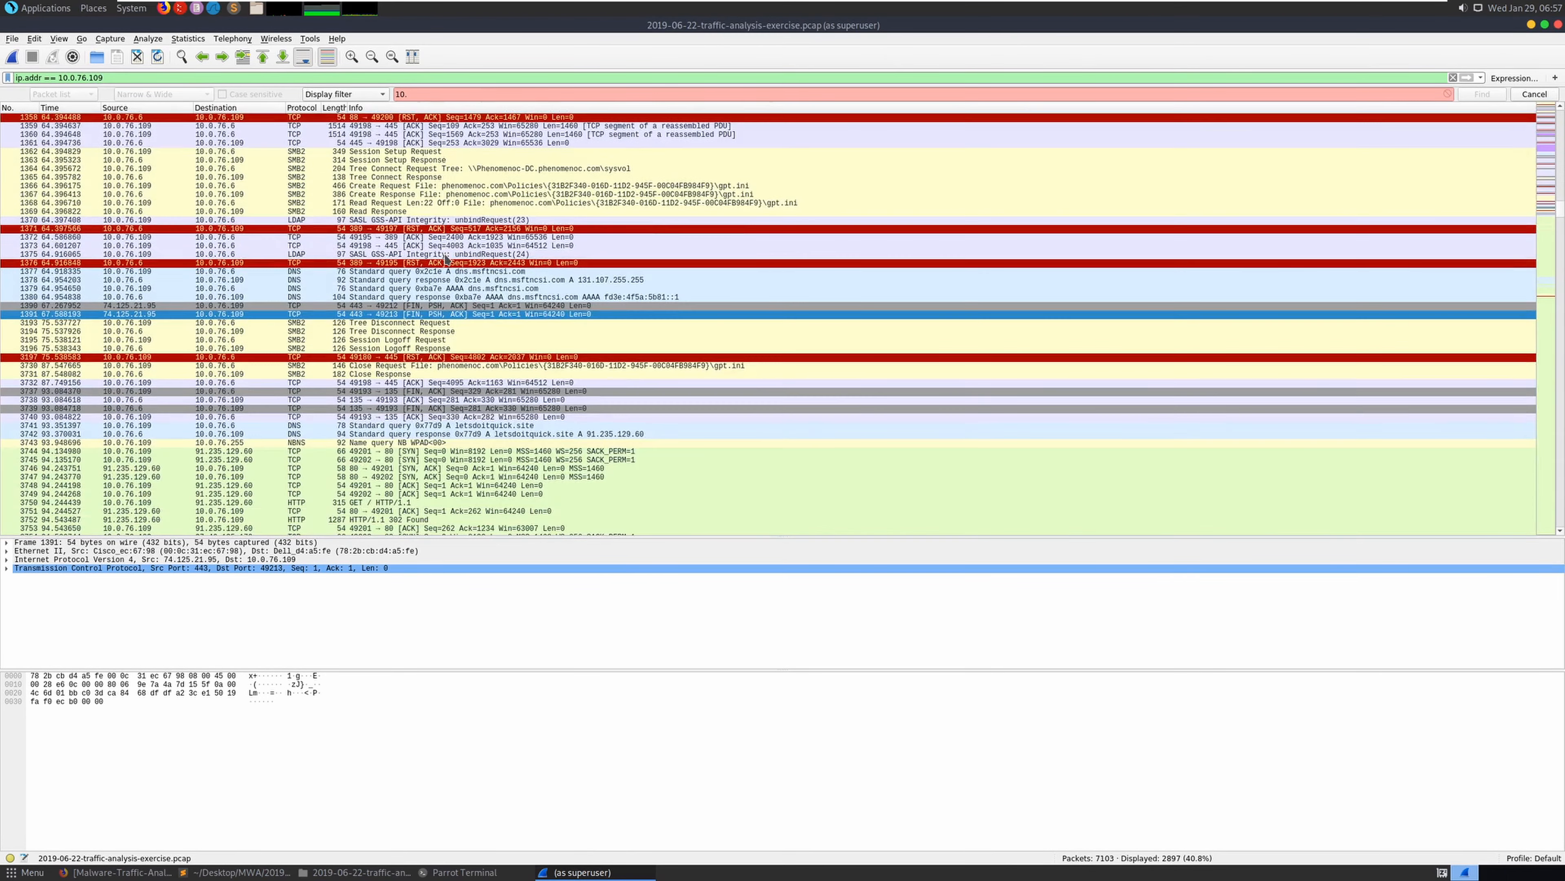
pyautogui.scroll(-2, 447, 259)
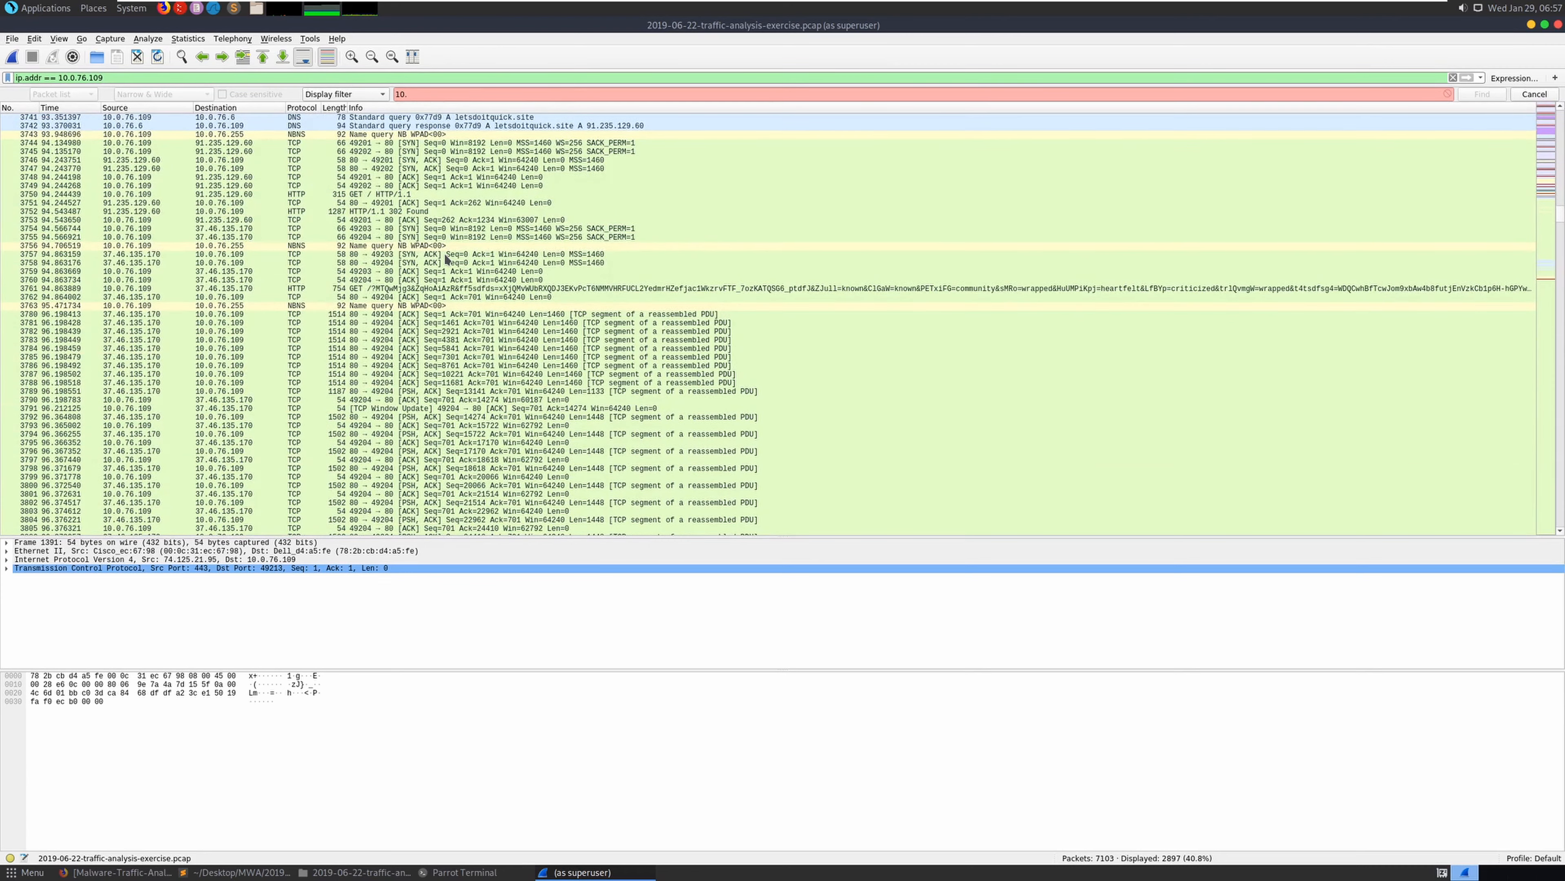
pyautogui.scroll(-20, 447, 259)
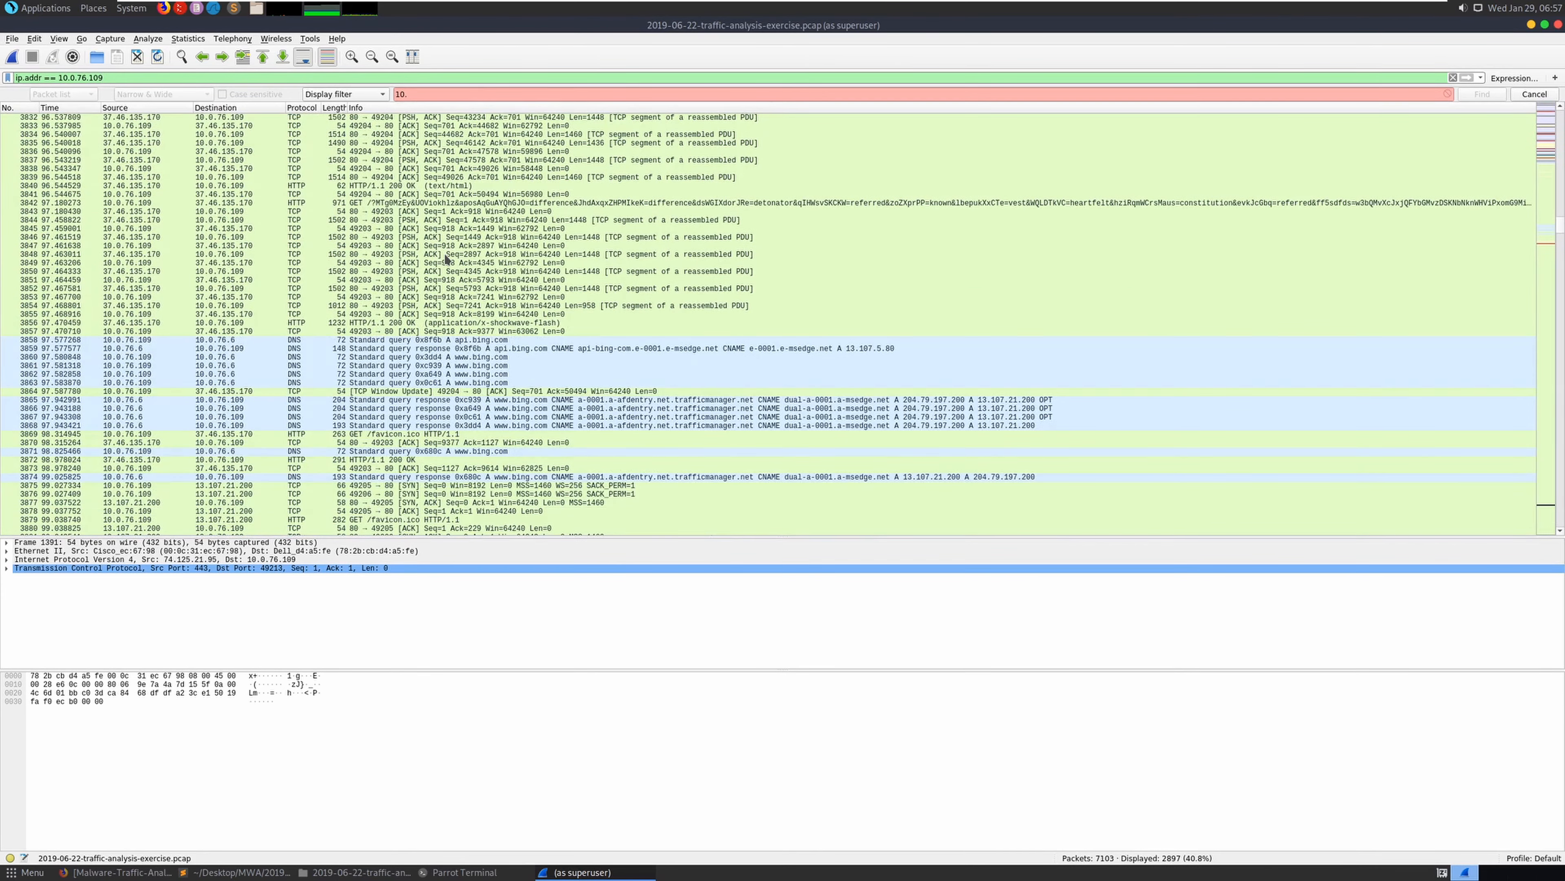
pyautogui.scroll(-15, 447, 259)
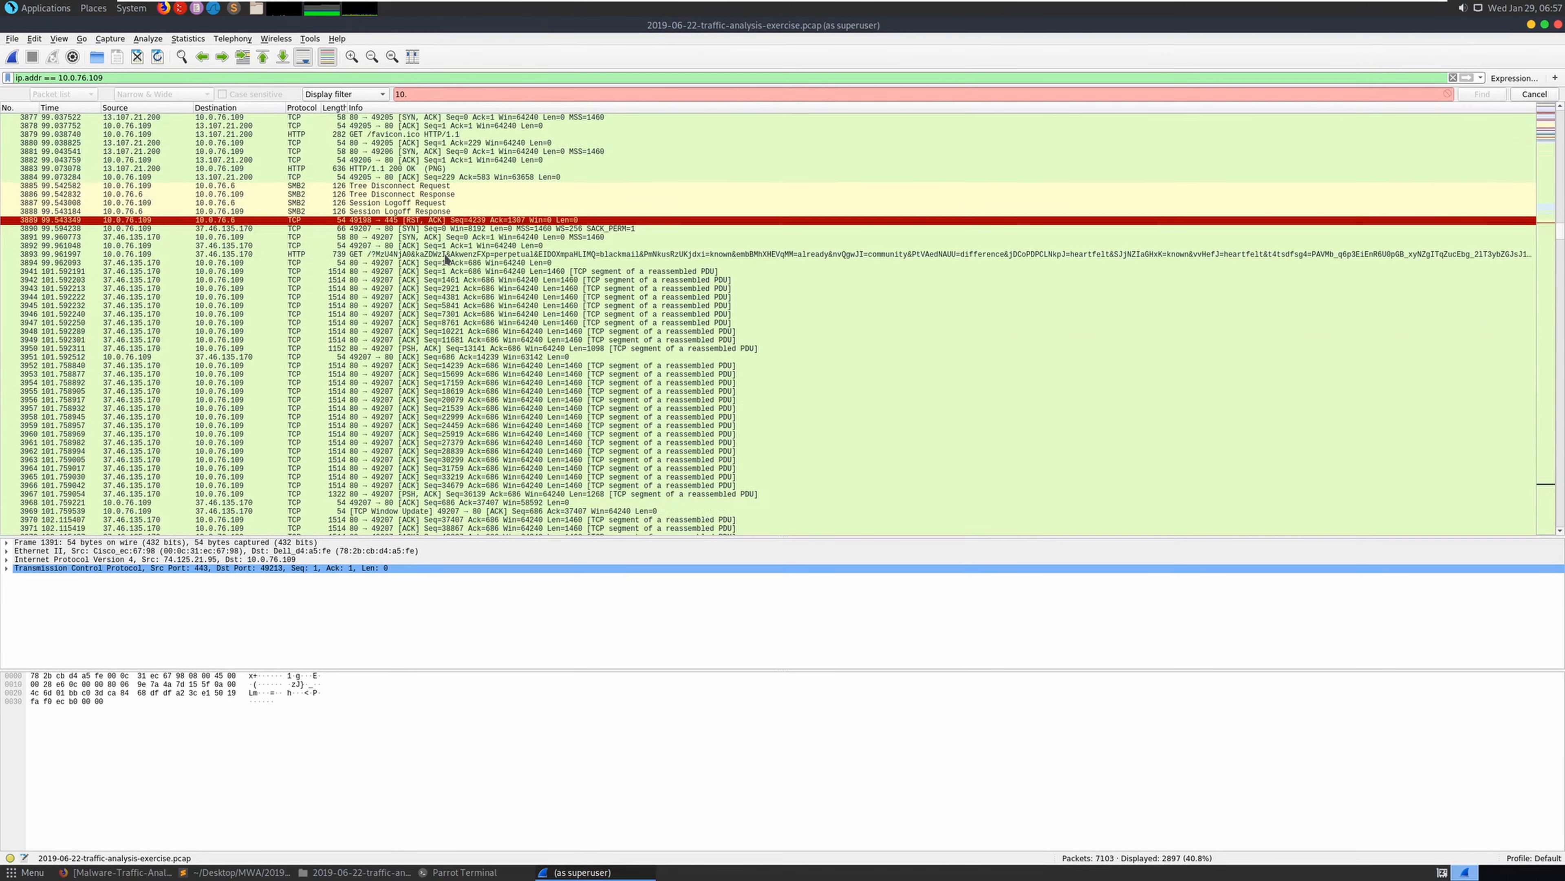
pyautogui.scroll(-20, 446, 259)
pyautogui.scroll(-15, 447, 259)
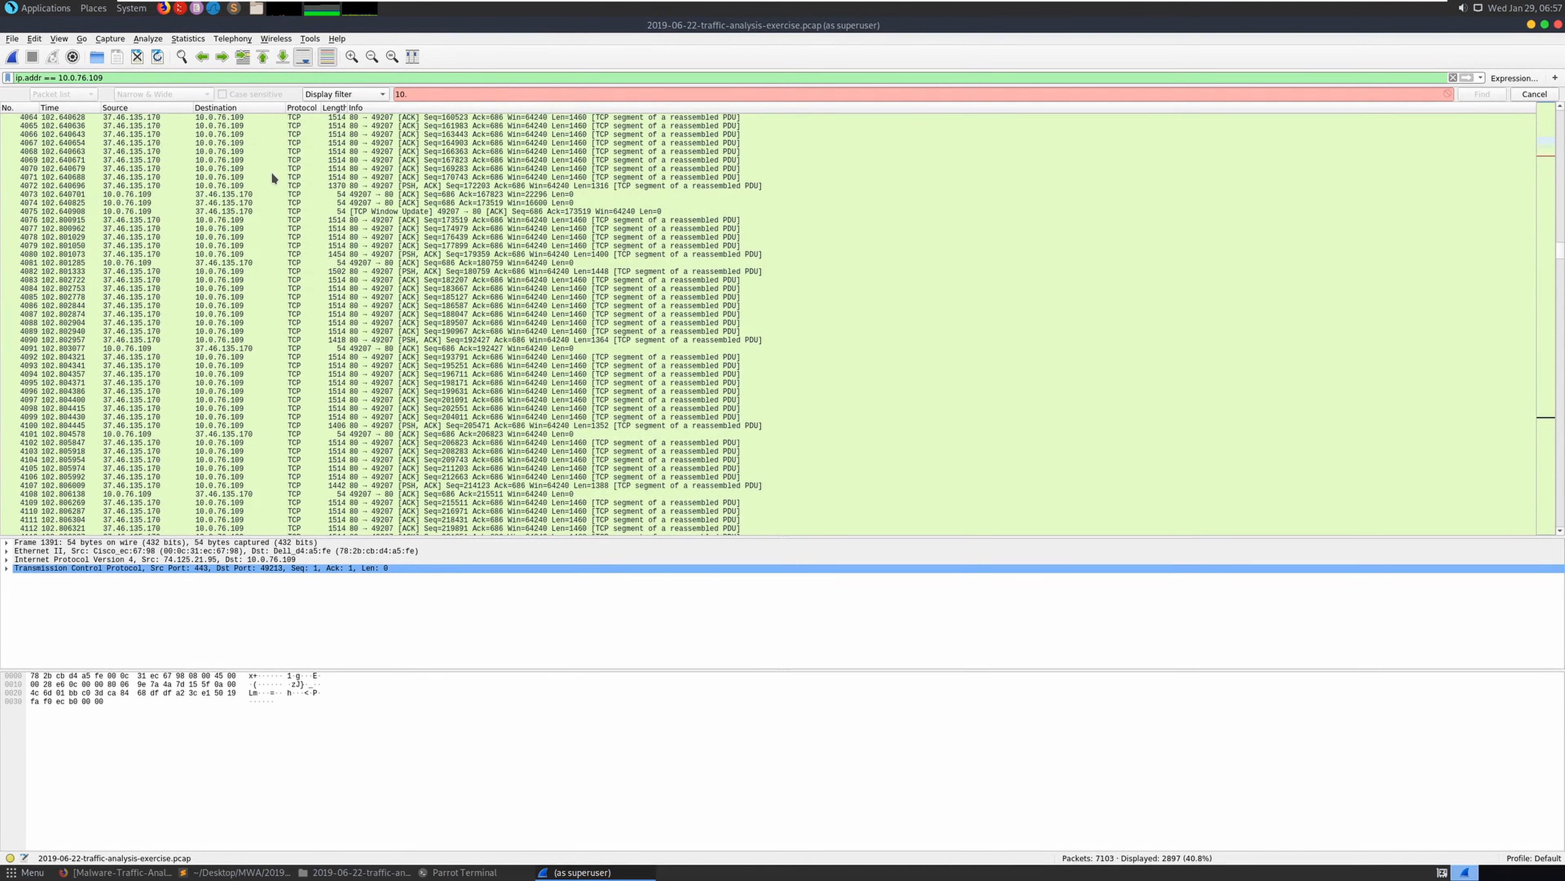
# Append "&& ip.src ==" to the display filter and restore the Wireshark window so the alerts text file is accessible
pyautogui.write('&& ')
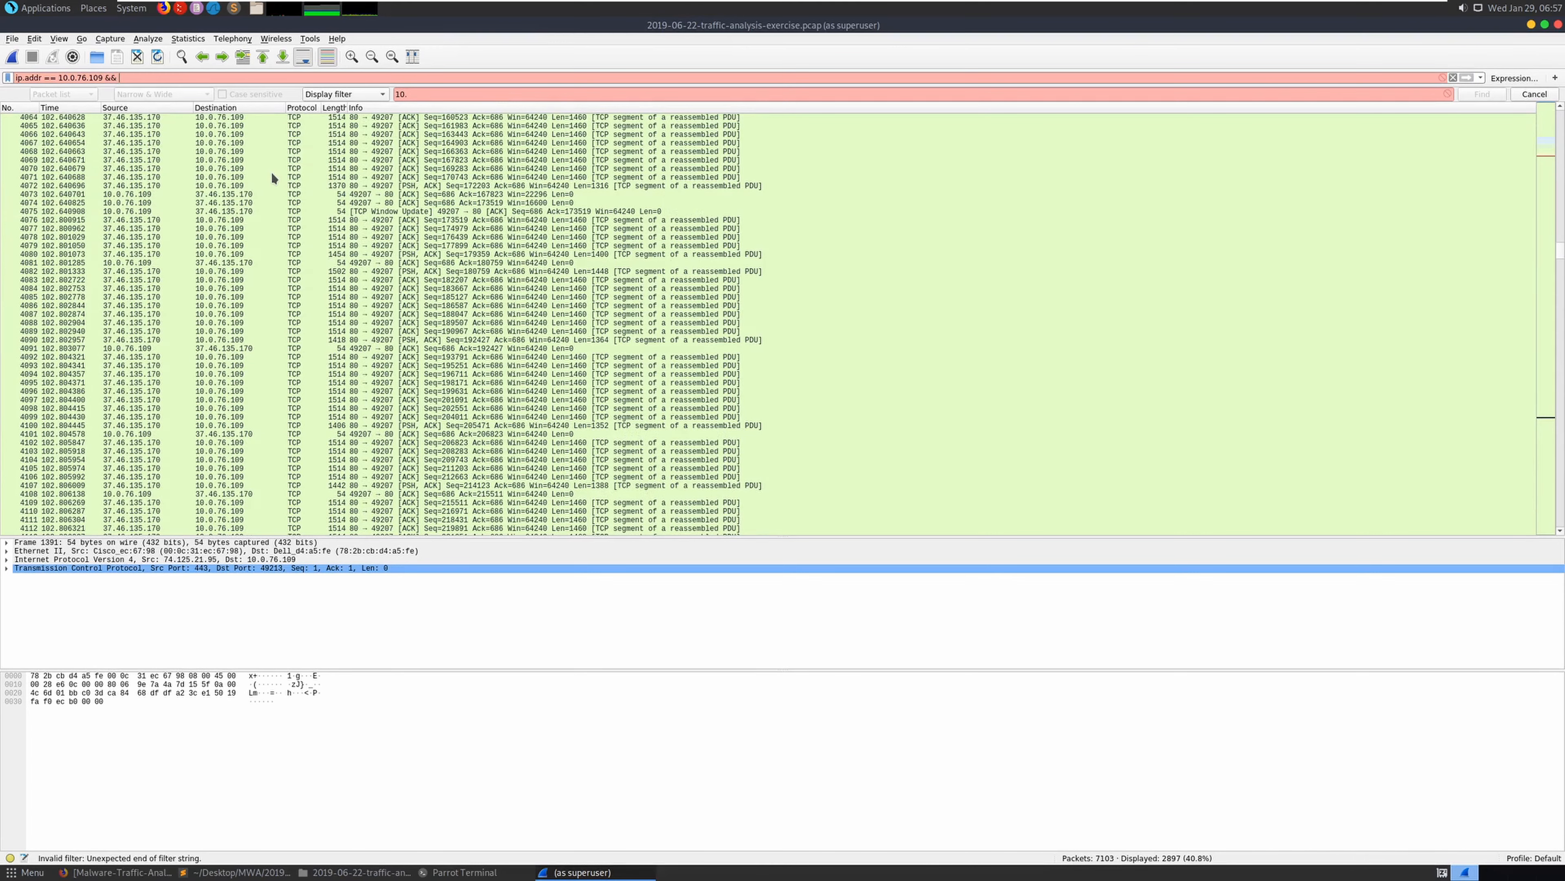
pyautogui.write('ip.s')
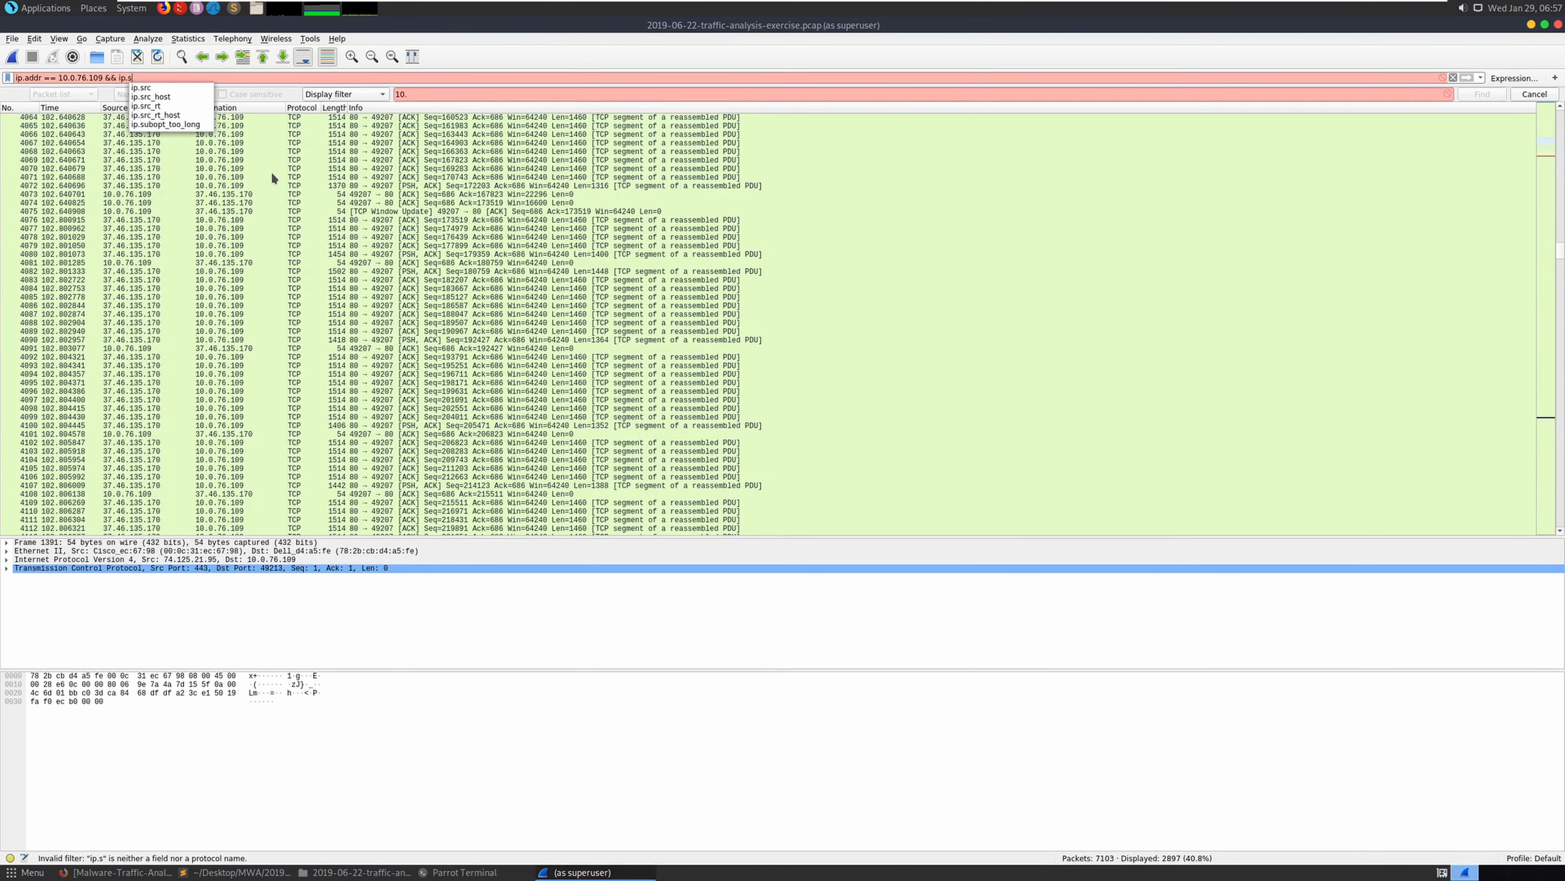
pyautogui.write('rc ==')
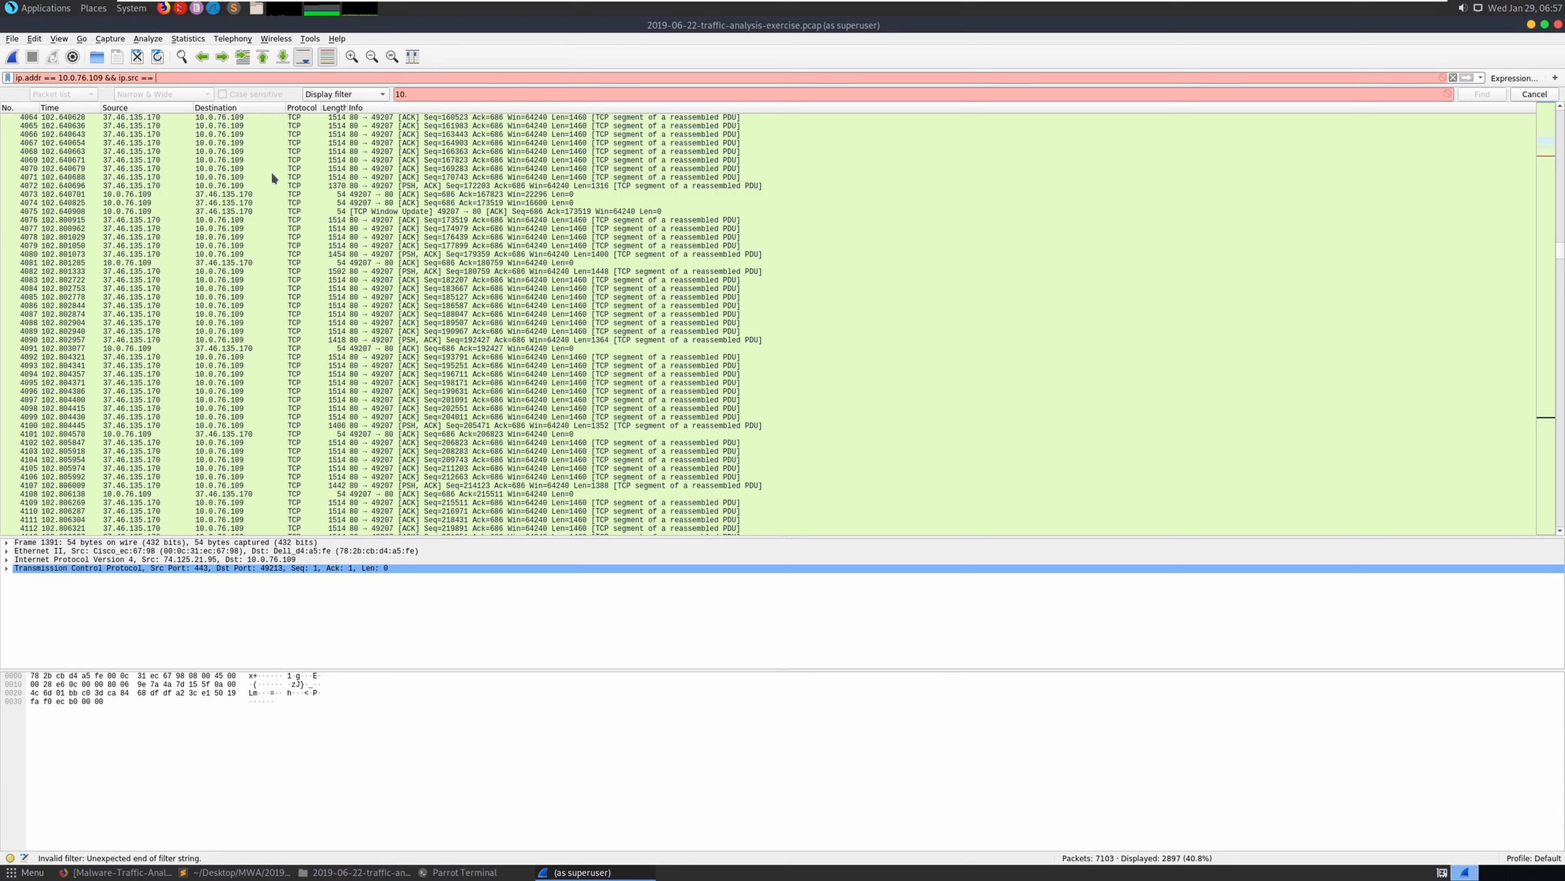
pyautogui.moveTo(885, 28); pyautogui.dragTo(759, 66)
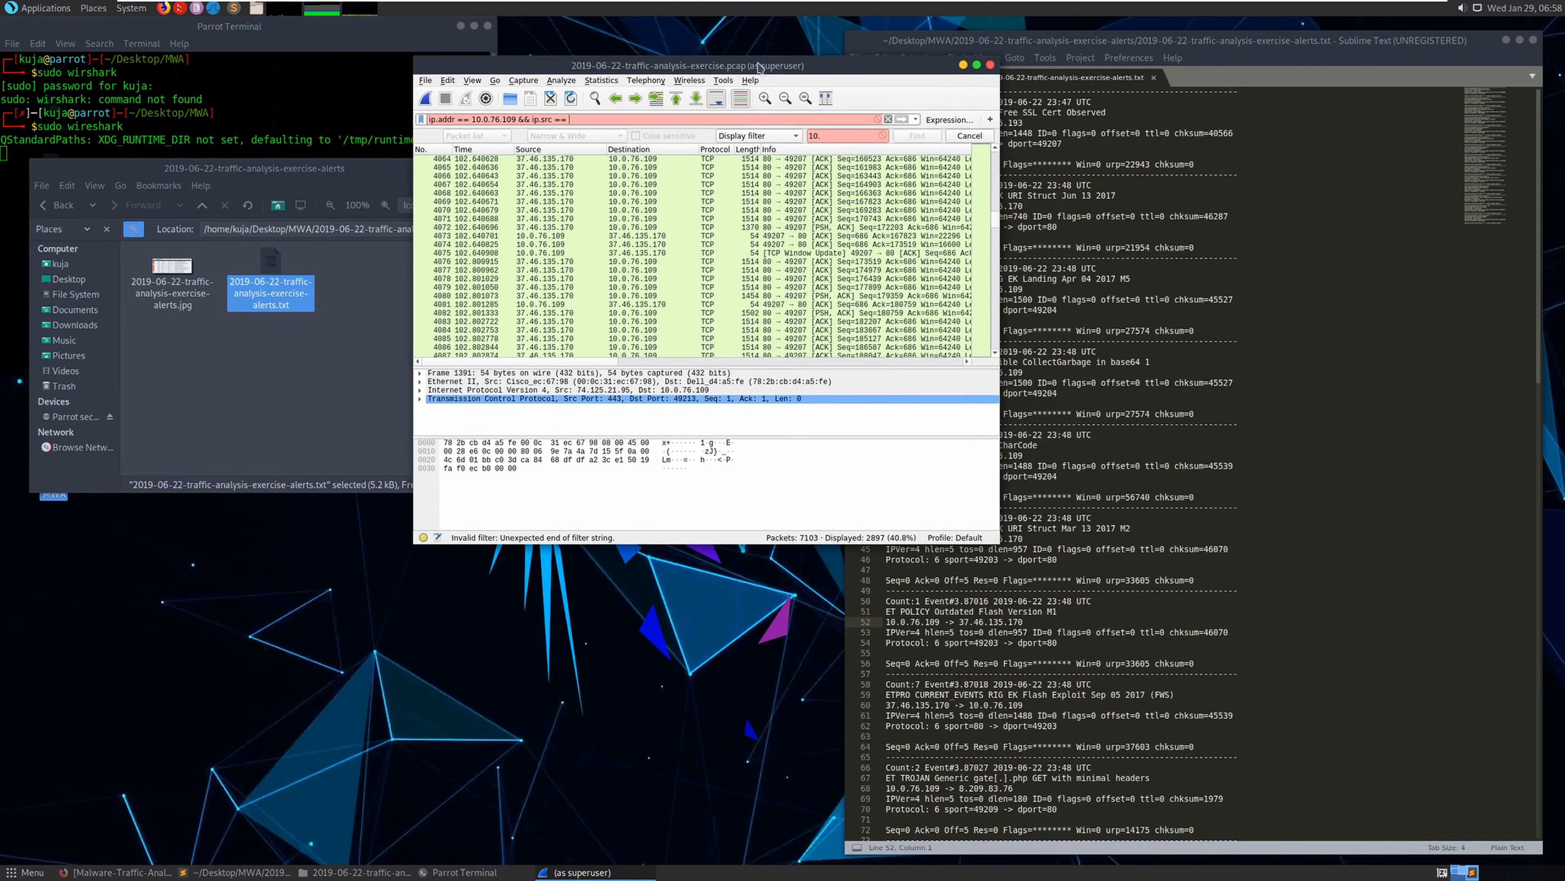
# Copy the destination IP address 37.46.135.170 from the "ET POLICY Outdated Flash Version M1" alert in the text file
pyautogui.moveTo(1203, 510); pyautogui.dragTo(1198, 511)
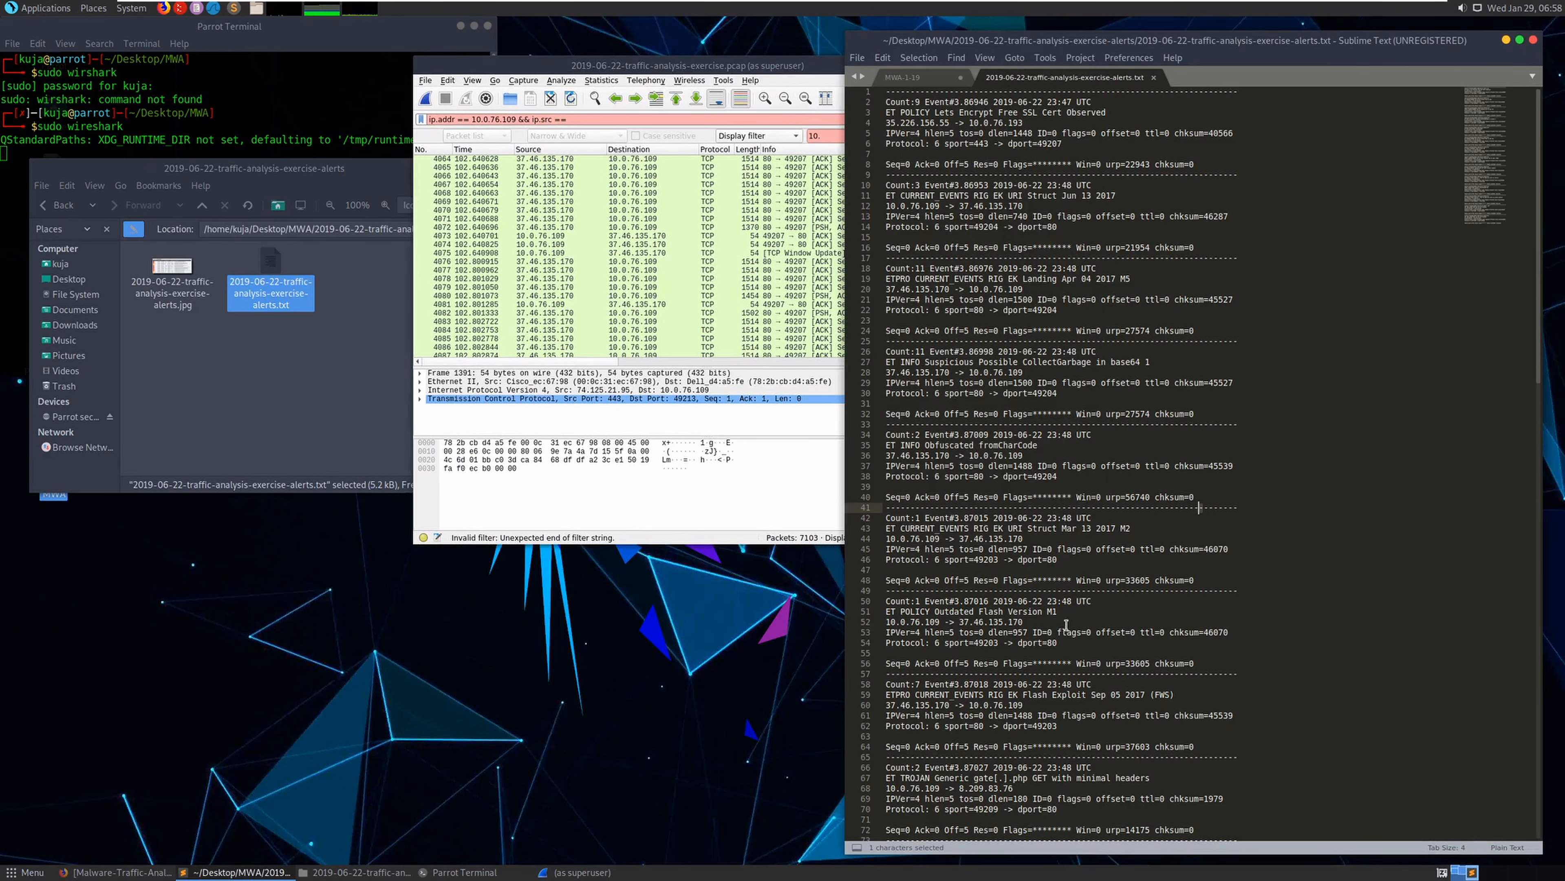
pyautogui.moveTo(969, 624); pyautogui.dragTo(1038, 623)
pyautogui.rightClick(1005, 621)
pyautogui.click(973, 625)
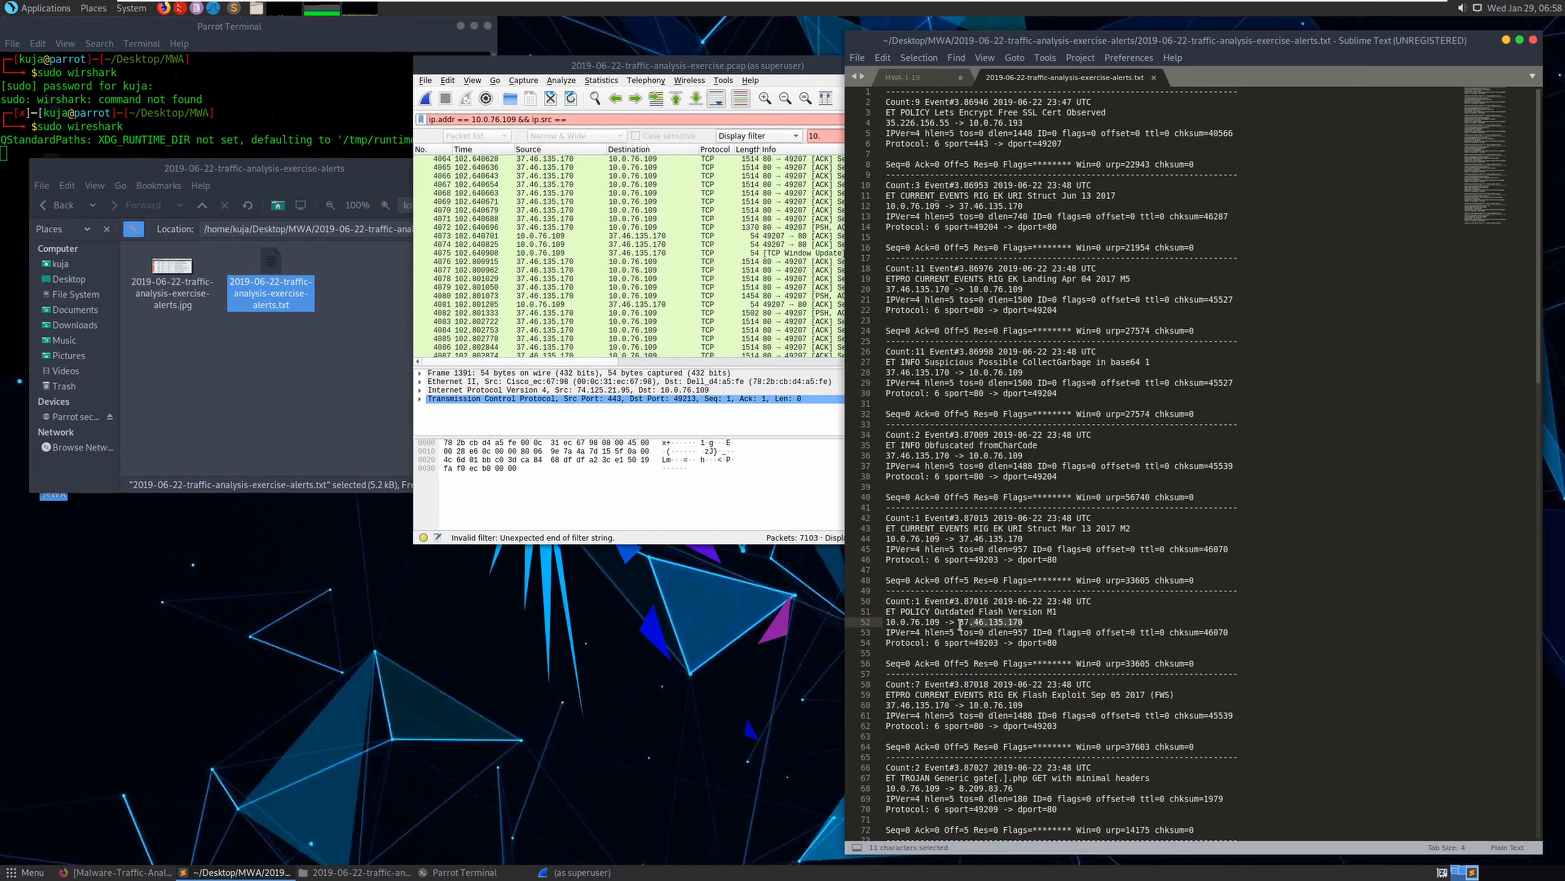
pyautogui.rightClick(1014, 623)
pyautogui.click(1048, 664)
# Complete the Wireshark display filter as "ip.addr == 10.0.76.109 && ip.src == 37.46.135.170" with the copied address and apply it
pyautogui.rightClick(576, 119)
pyautogui.click(614, 183)
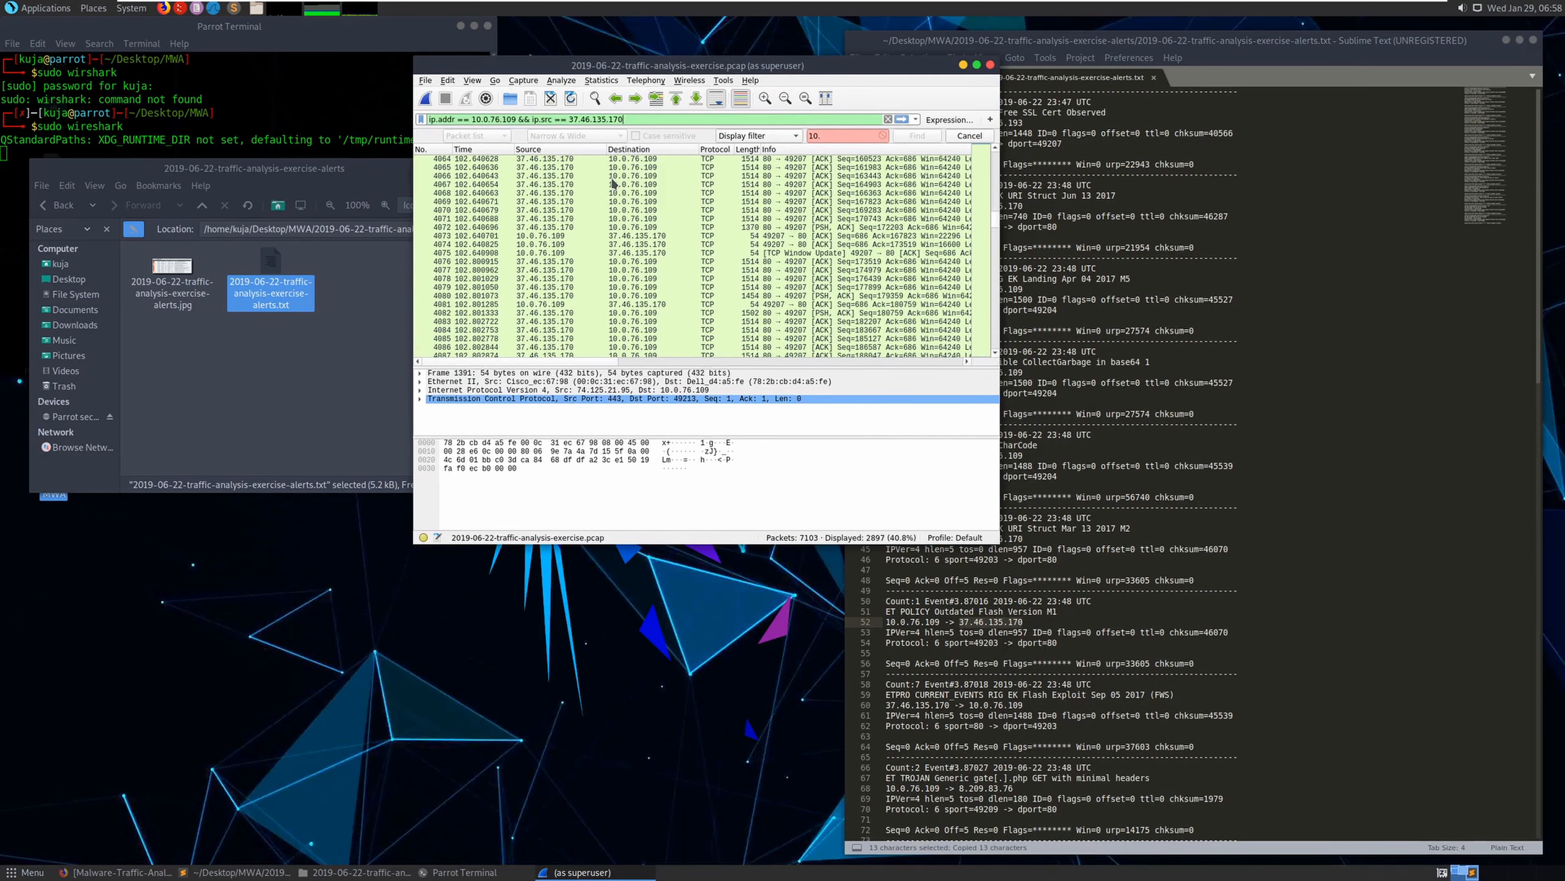
pyautogui.press('Return')
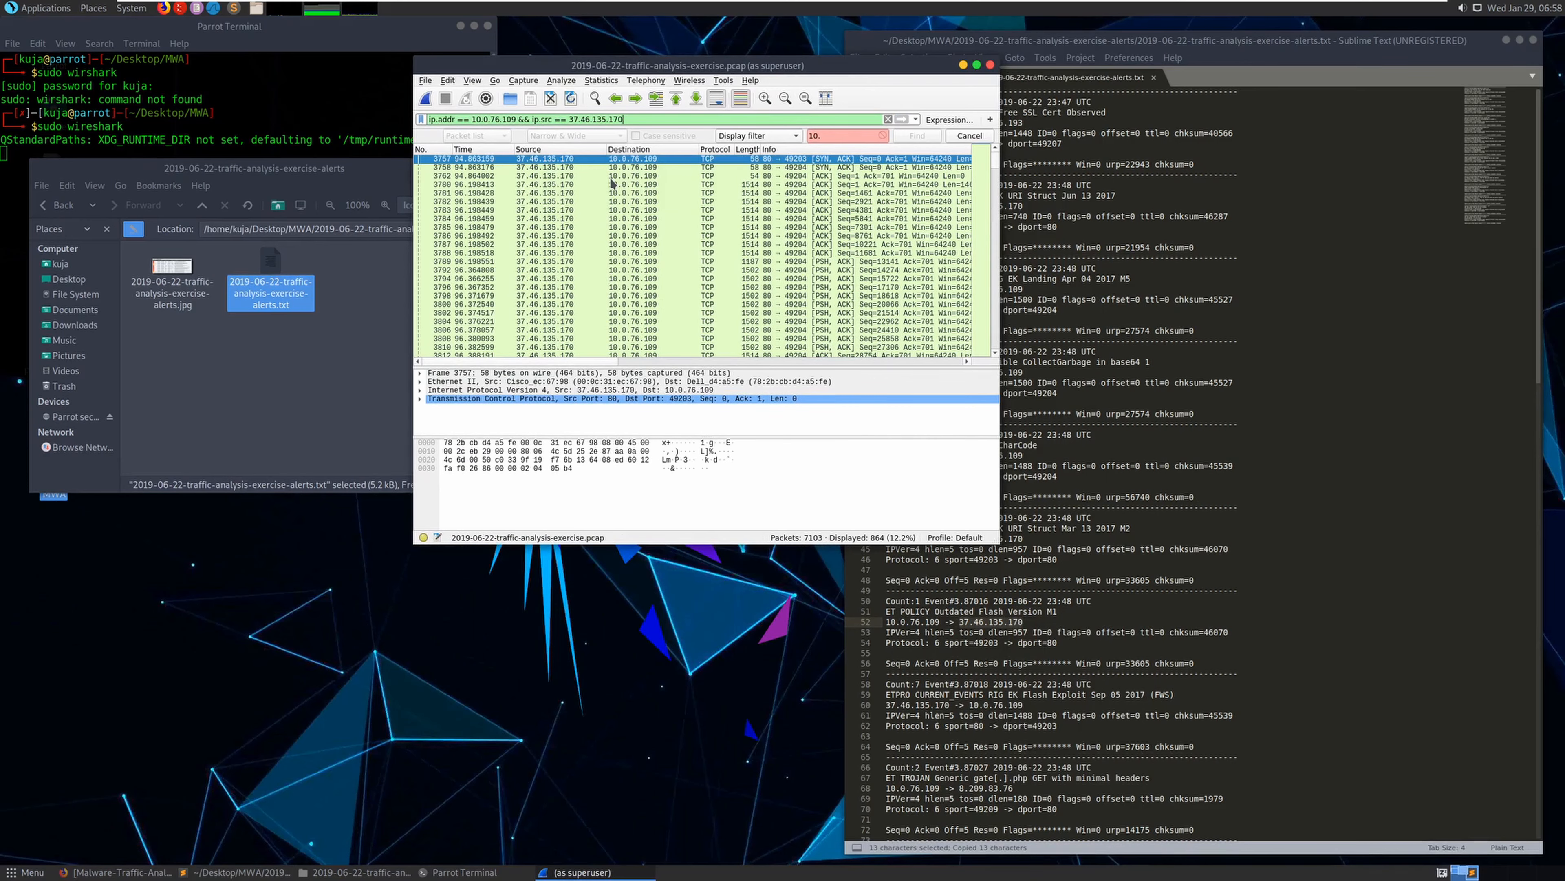
# Maximize Wireshark and examine the filtered packets from 37.46.135.170, including the HTTP responses carrying text/html and application/x-shockwave-flash content
pyautogui.click(977, 64)
pyautogui.click(637, 296)
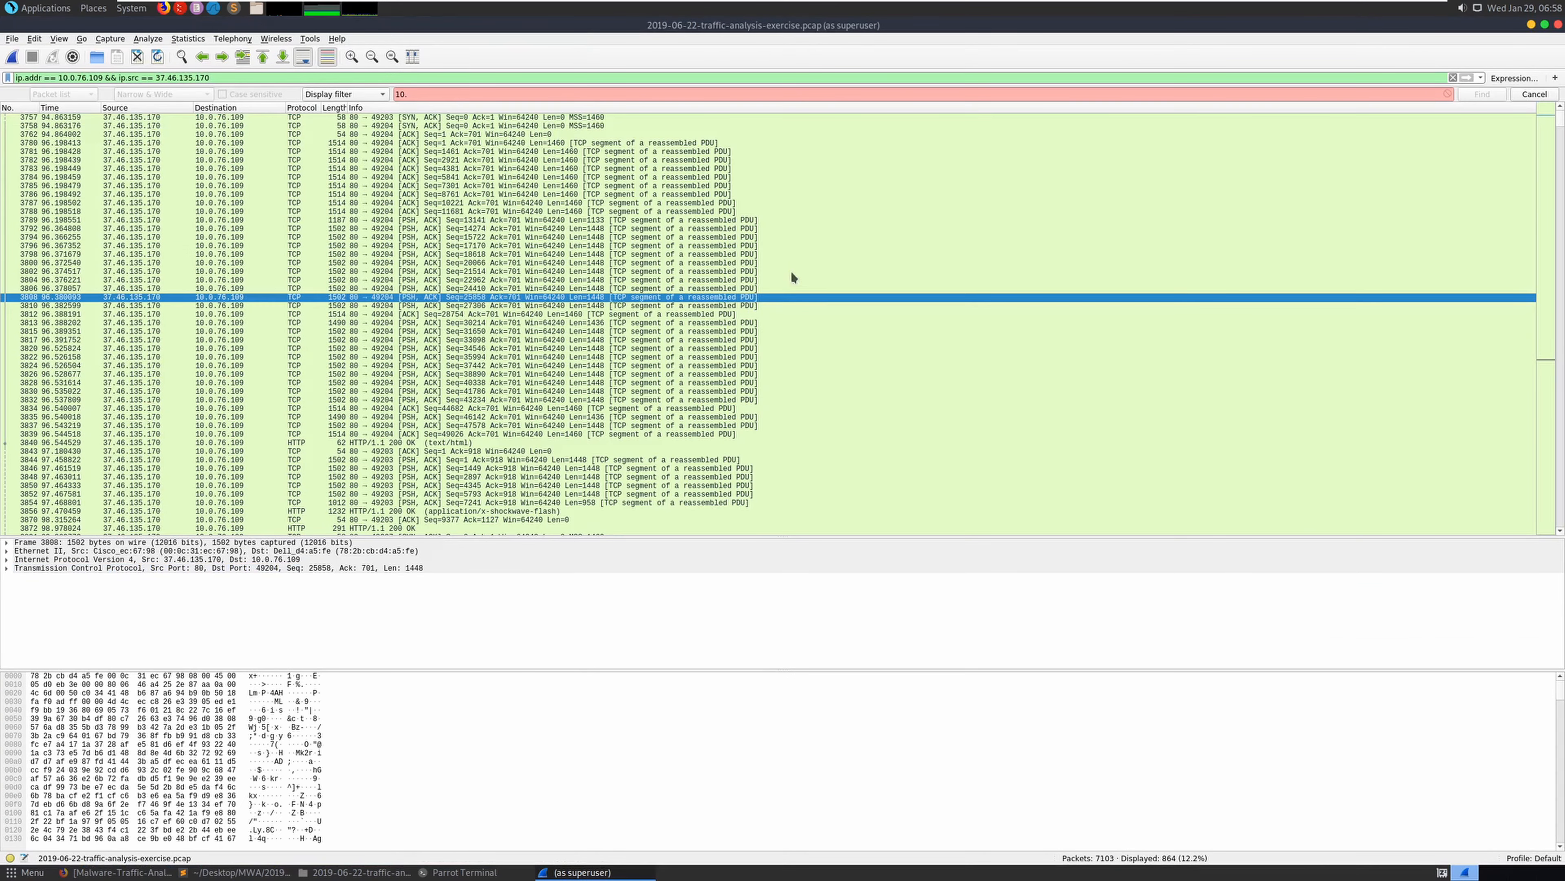
pyautogui.click(750, 246)
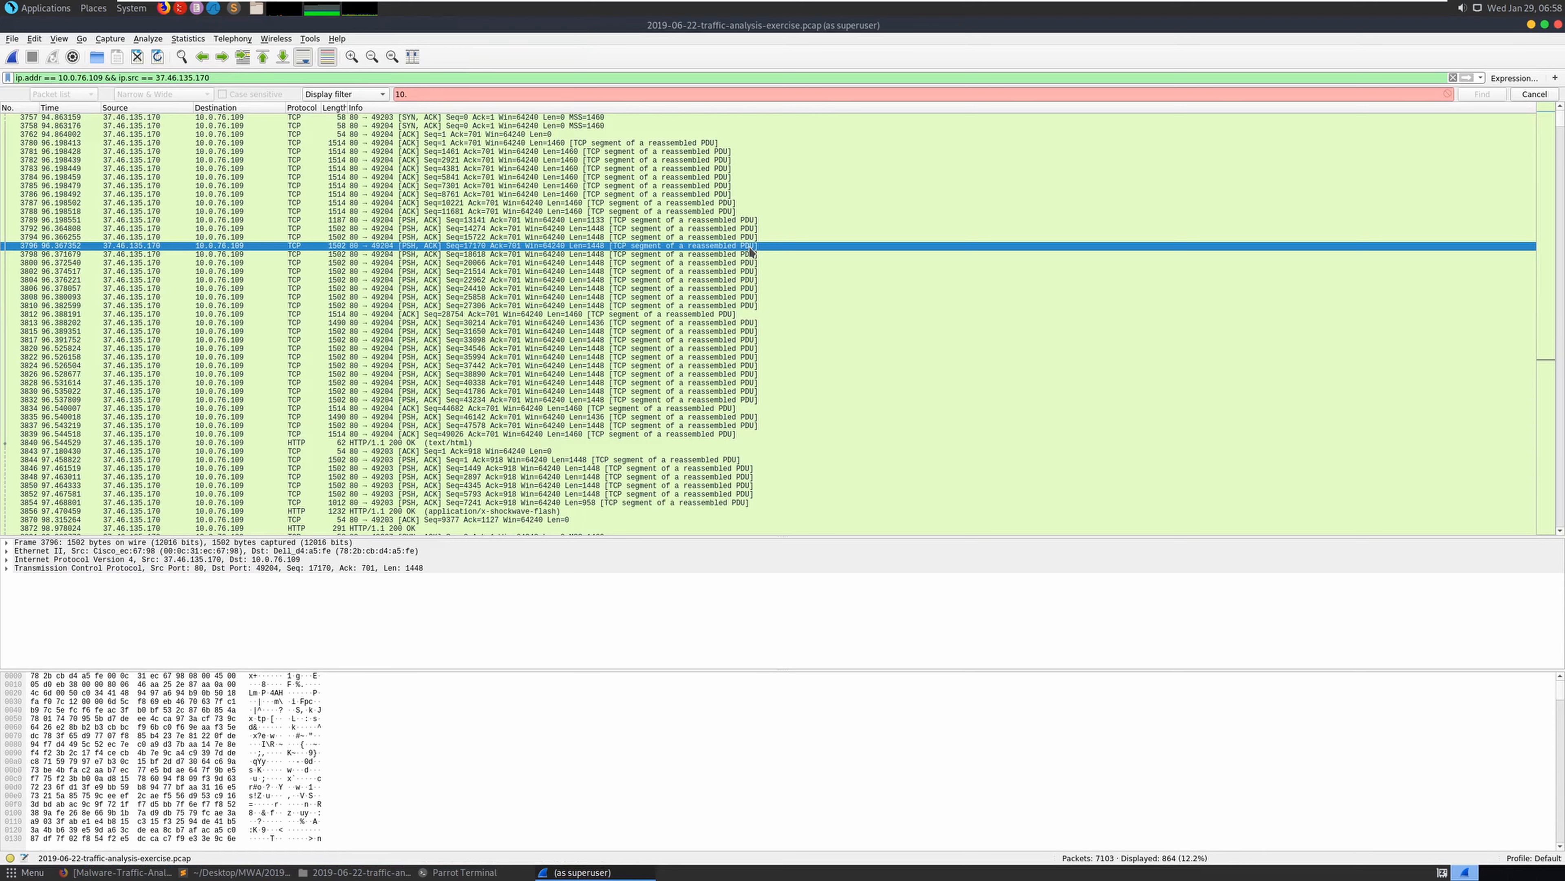
pyautogui.scroll(-4, 603, 281)
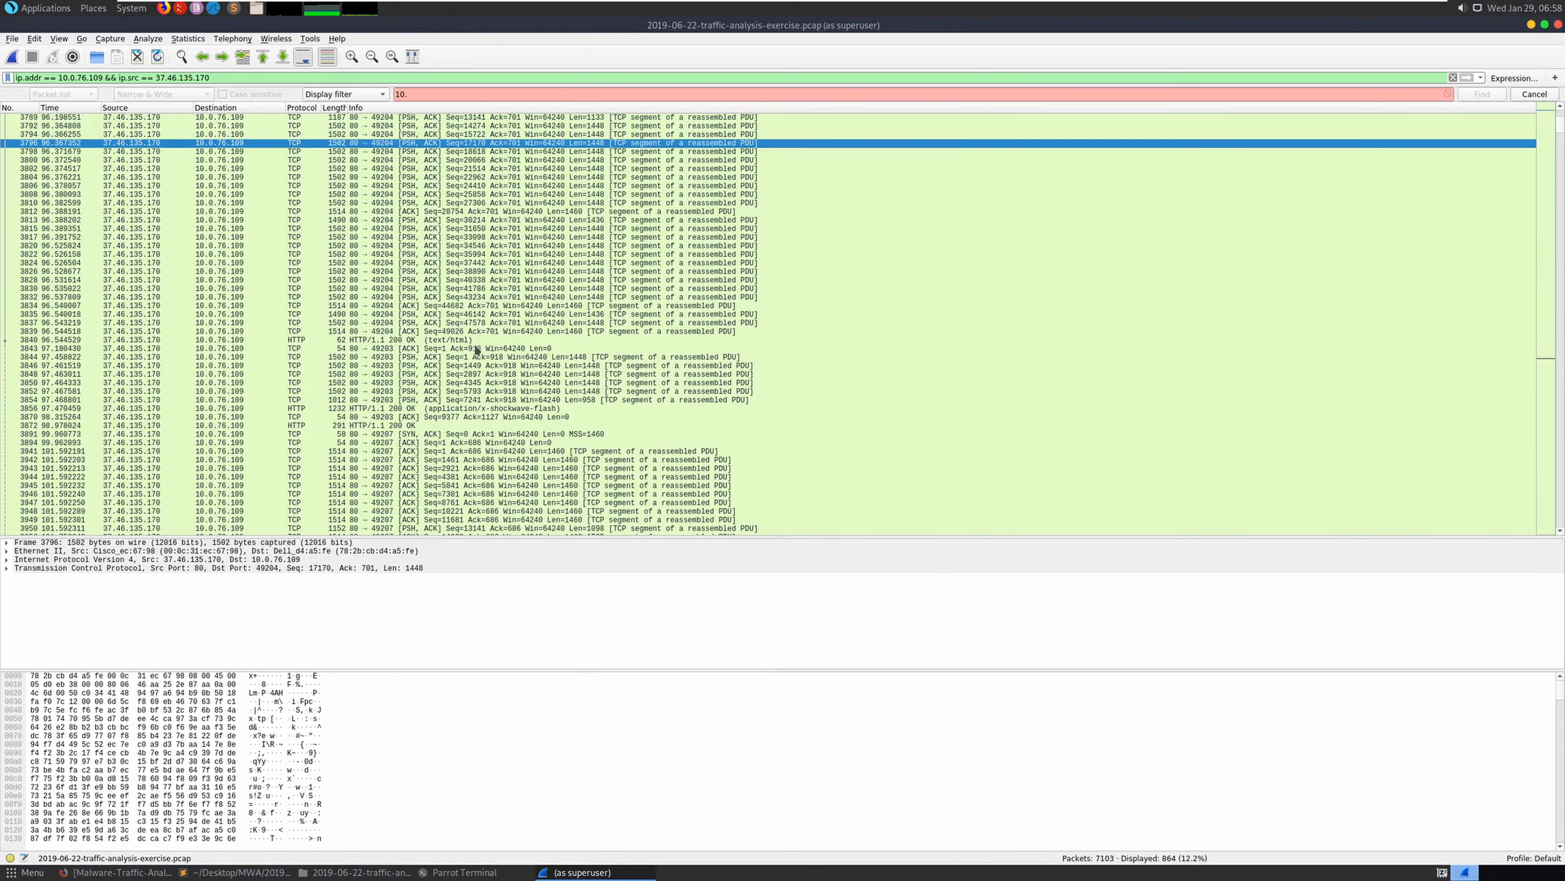
pyautogui.click(445, 341)
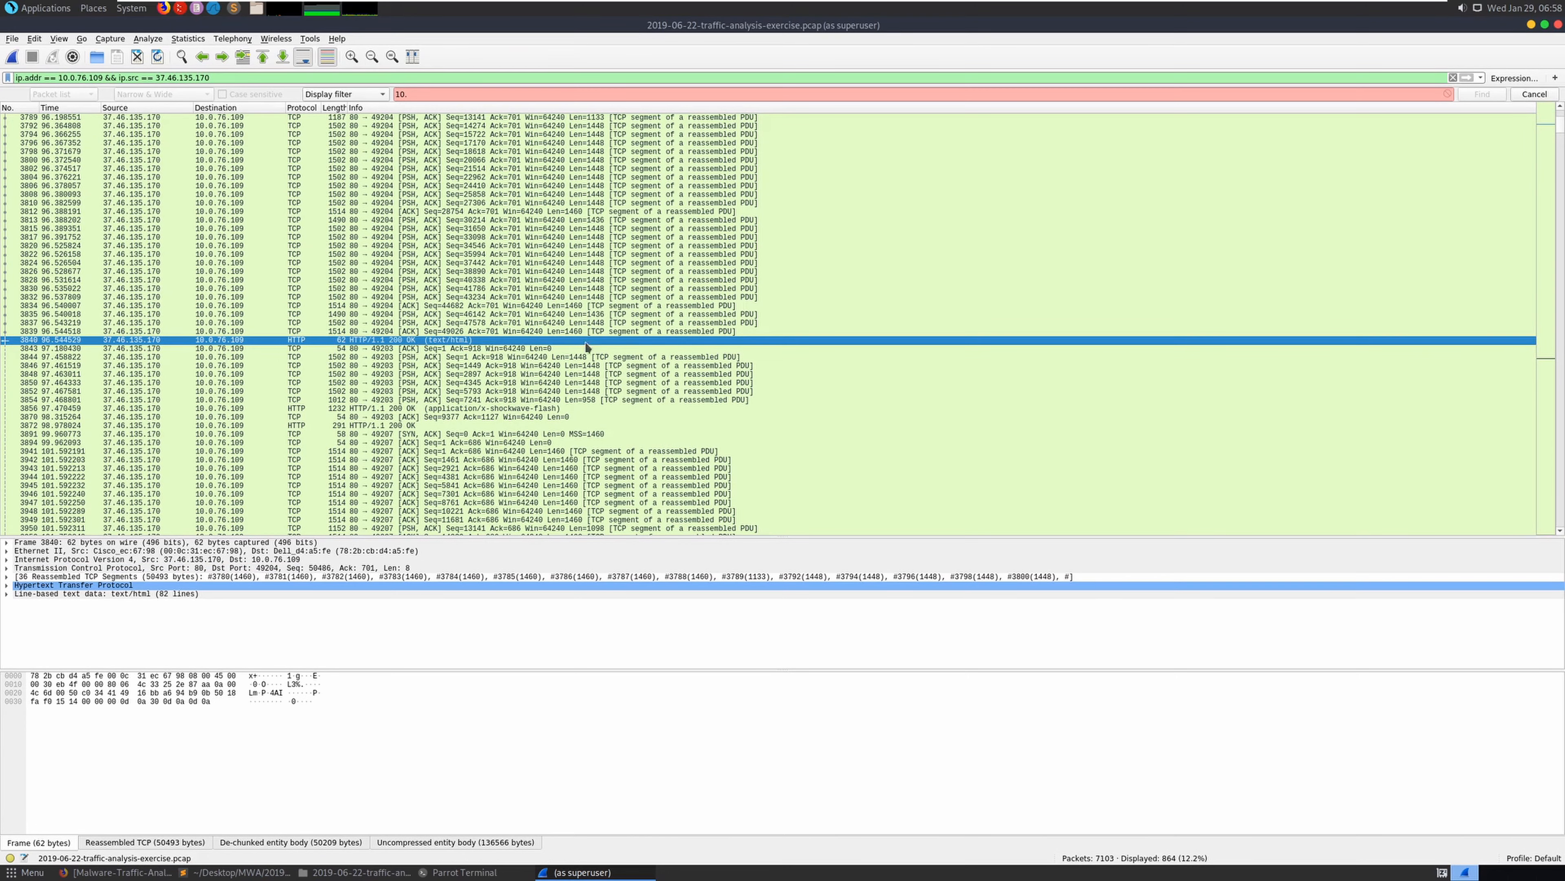
pyautogui.scroll(-5, 636, 349)
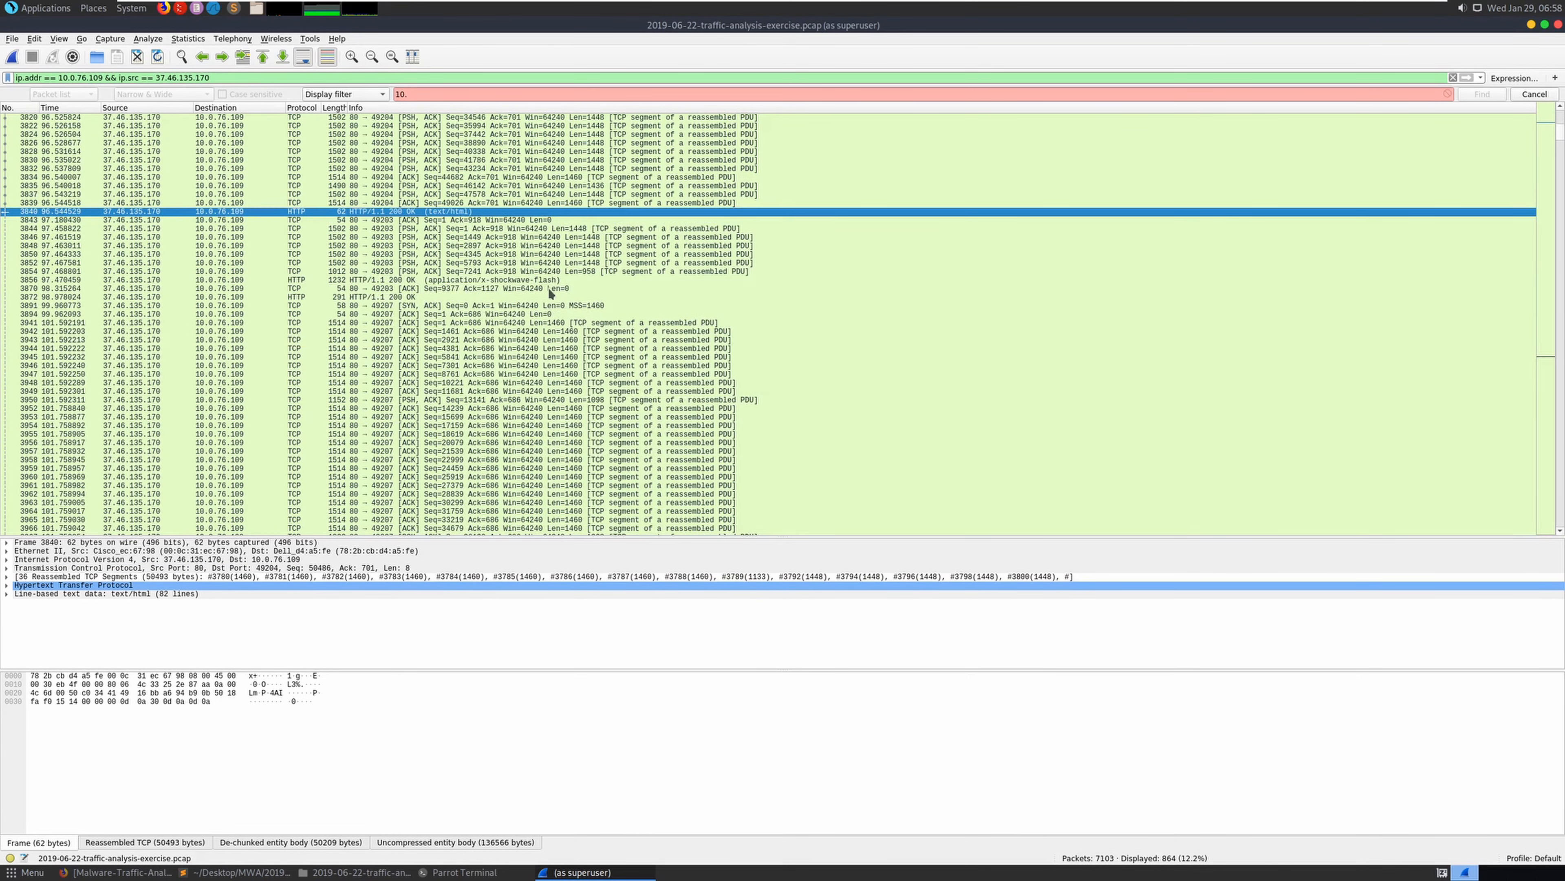
pyautogui.click(535, 280)
pyautogui.scroll(-20, 535, 283)
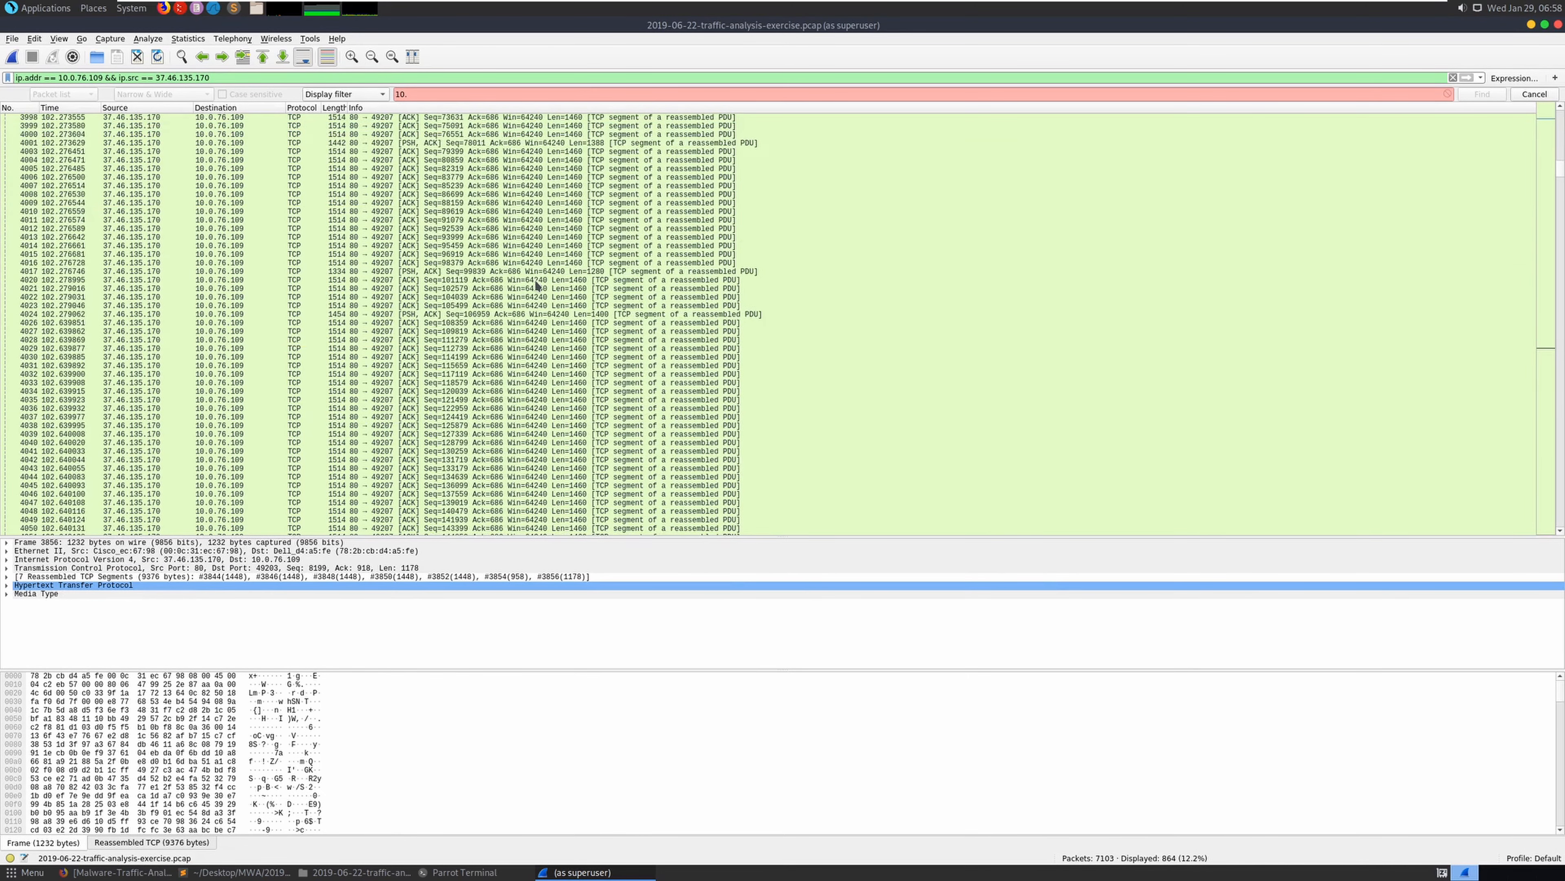
pyautogui.scroll(-20, 535, 283)
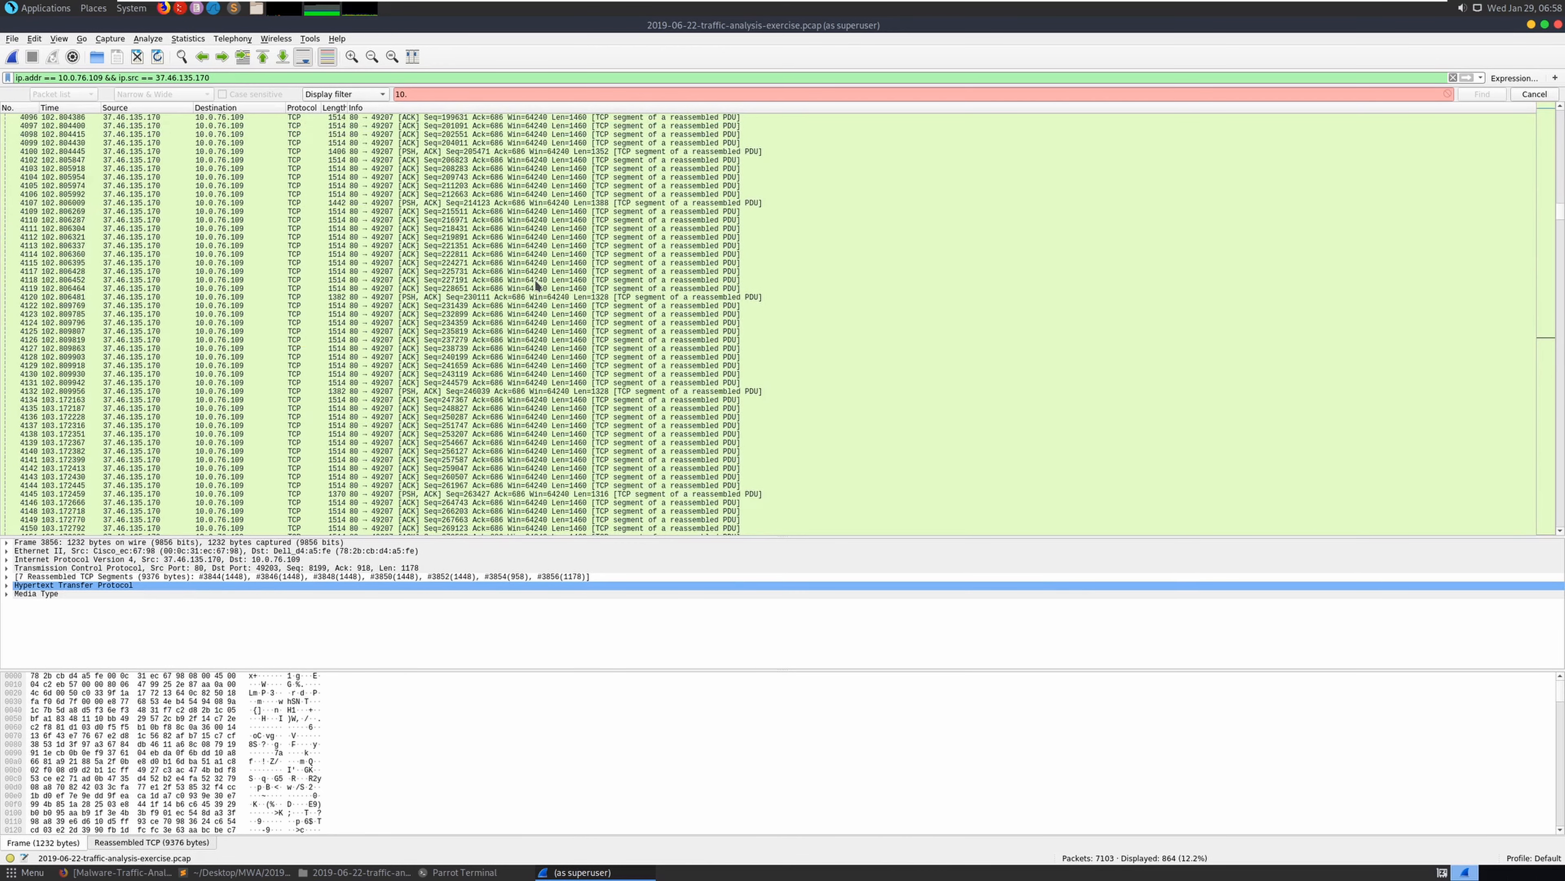
pyautogui.scroll(-18, 534, 284)
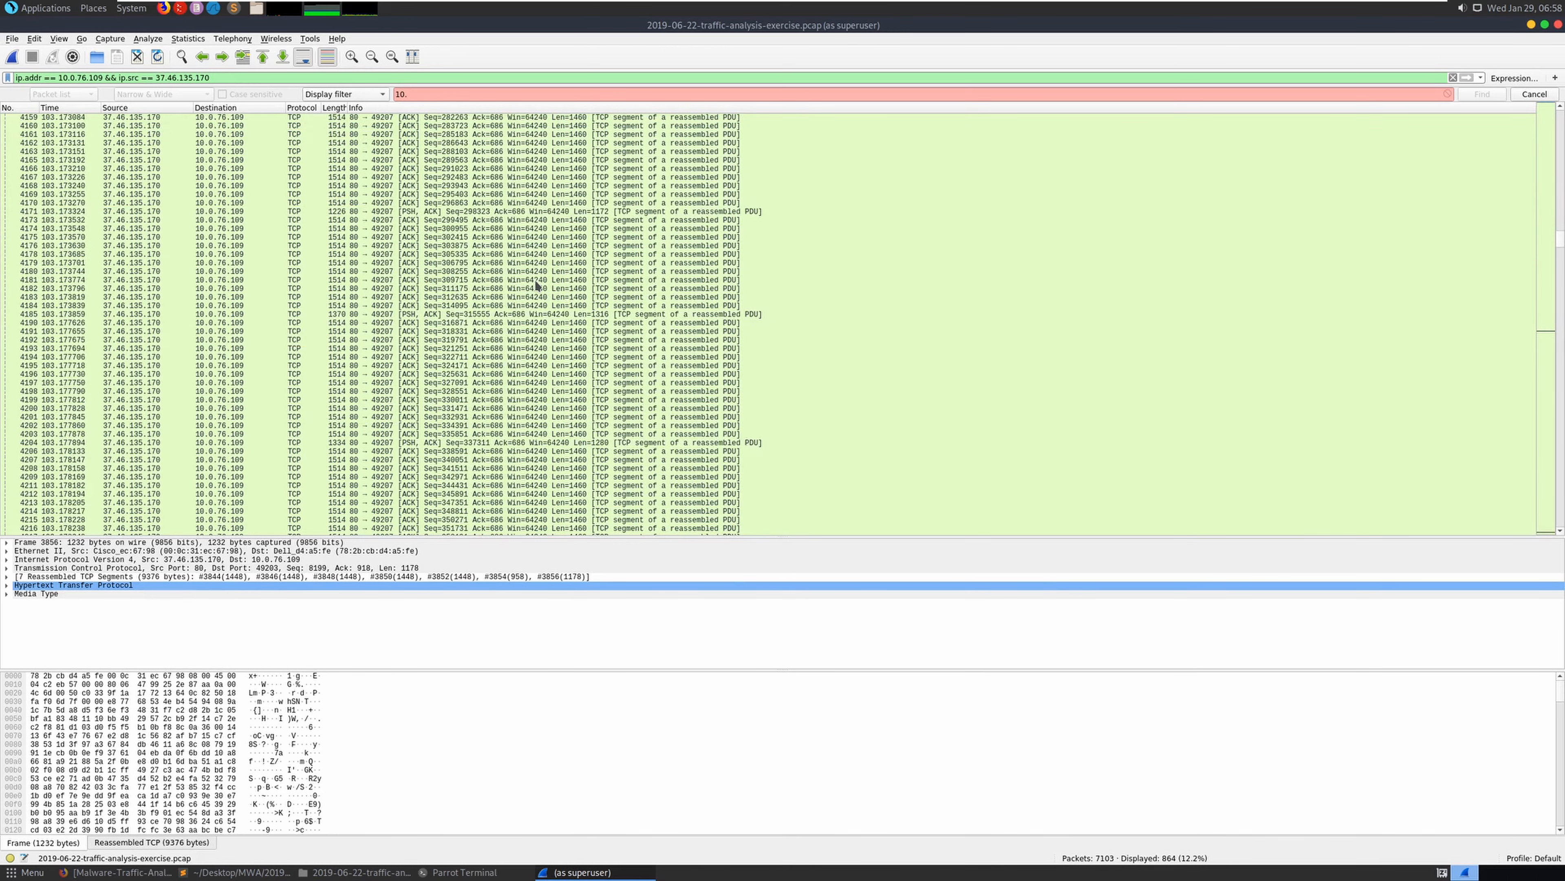
pyautogui.scroll(-20, 535, 283)
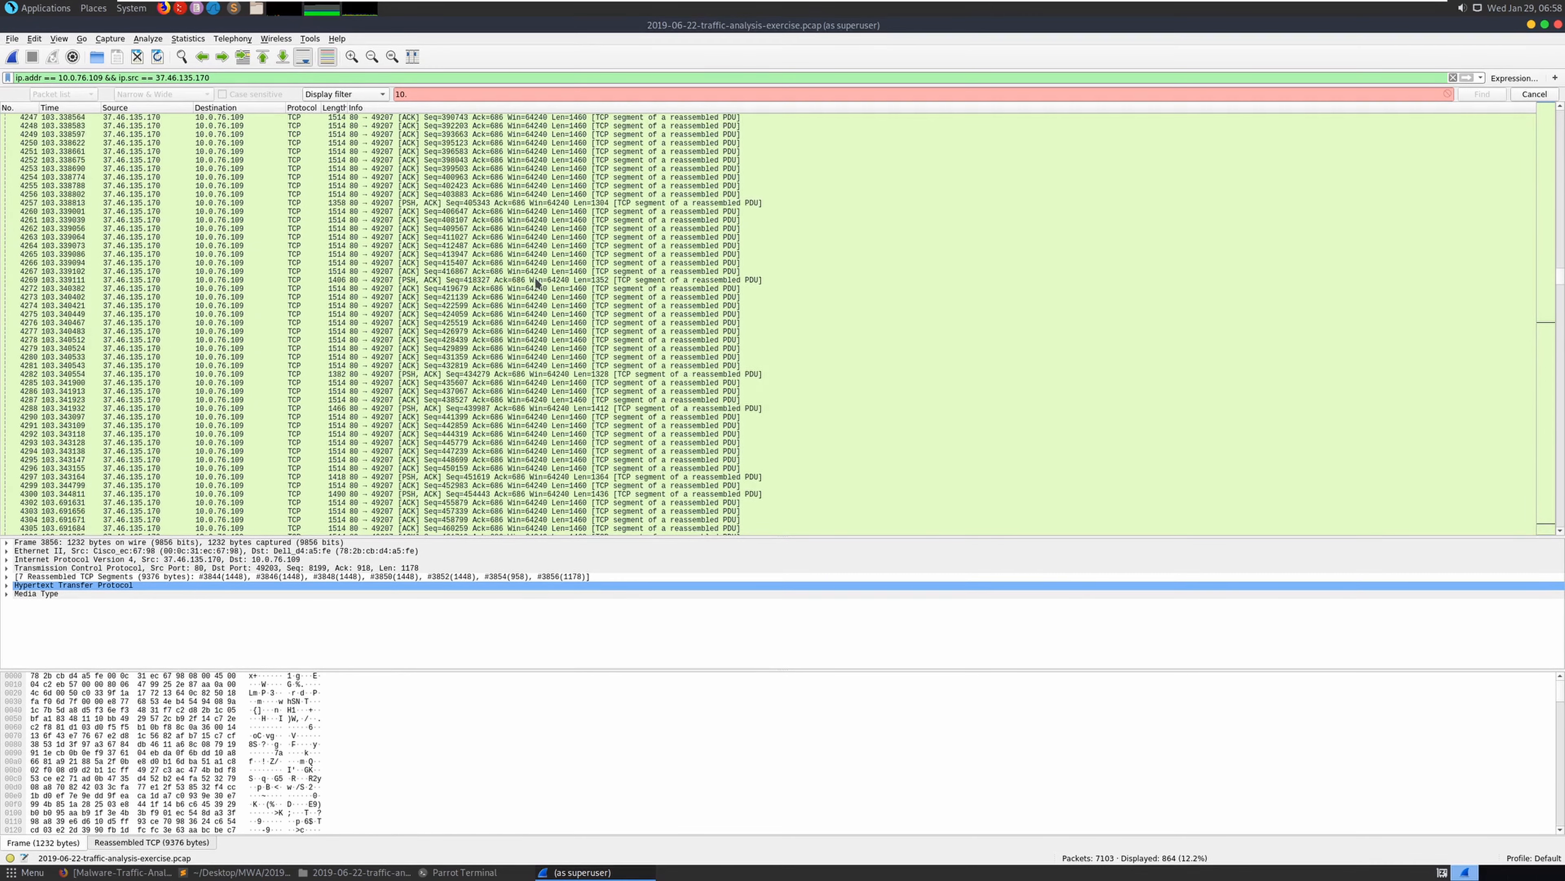
pyautogui.scroll(-16, 543, 306)
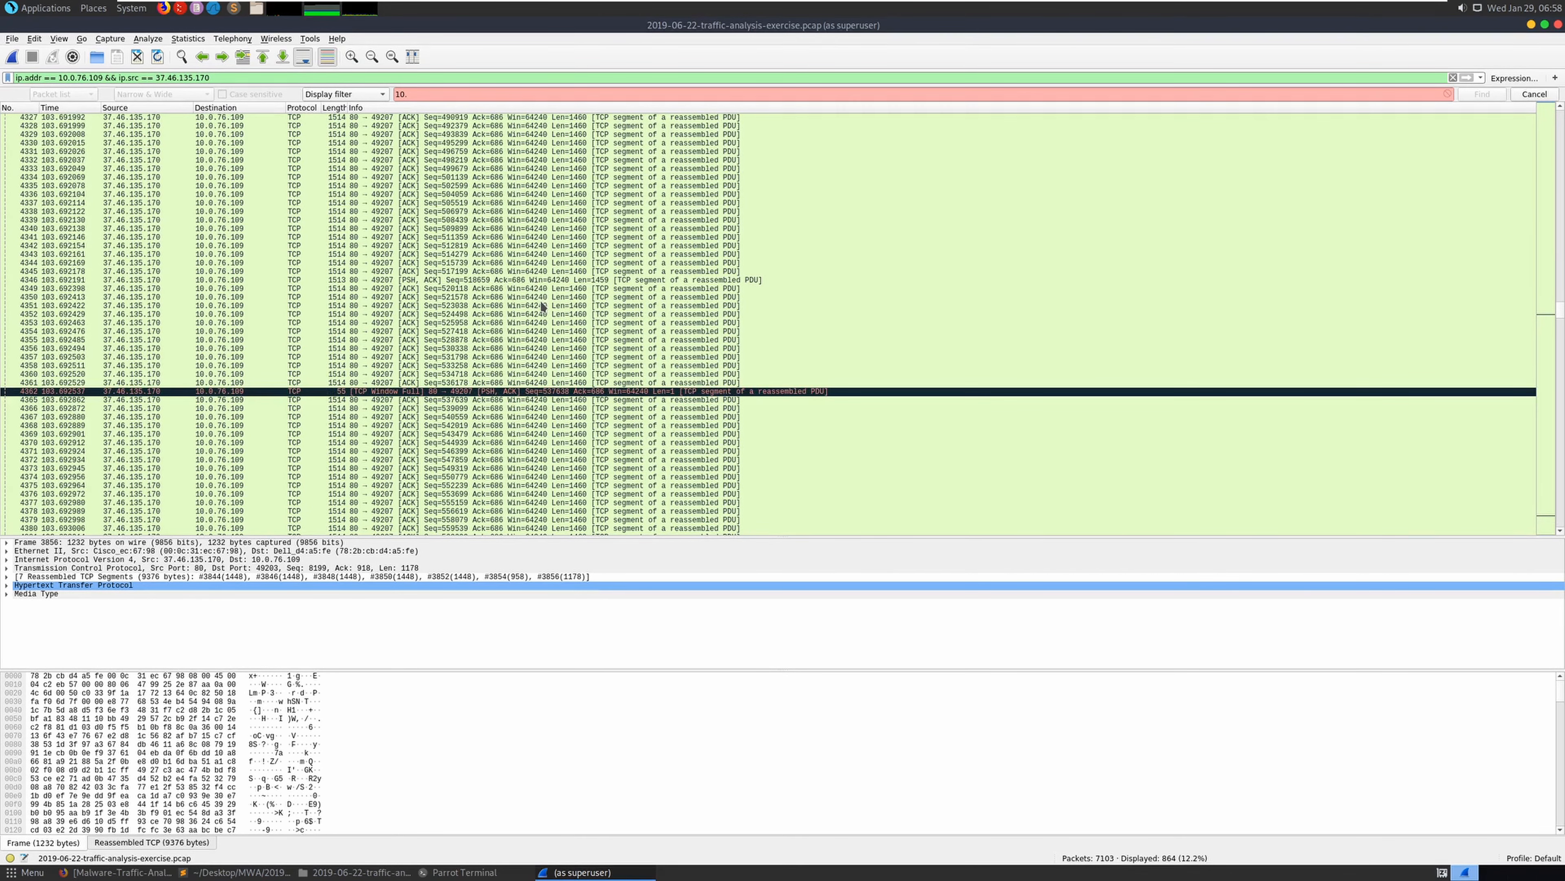
pyautogui.scroll(-12, 542, 306)
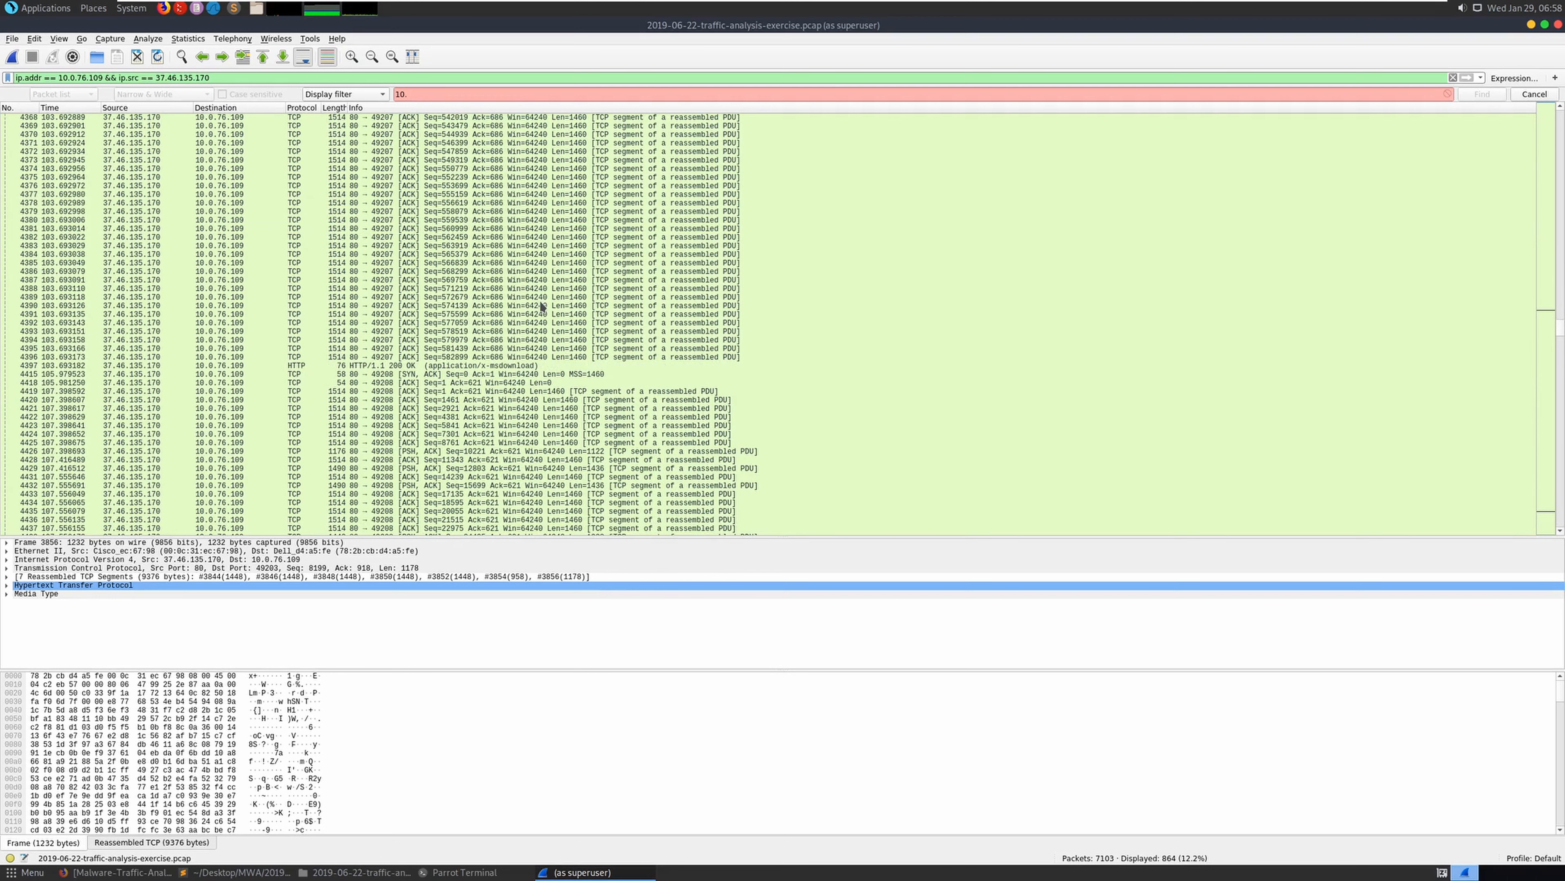
# Follow the HTTP stream of the application/x-msdownload response in packet 4397 and examine its headers and content
pyautogui.click(500, 365)
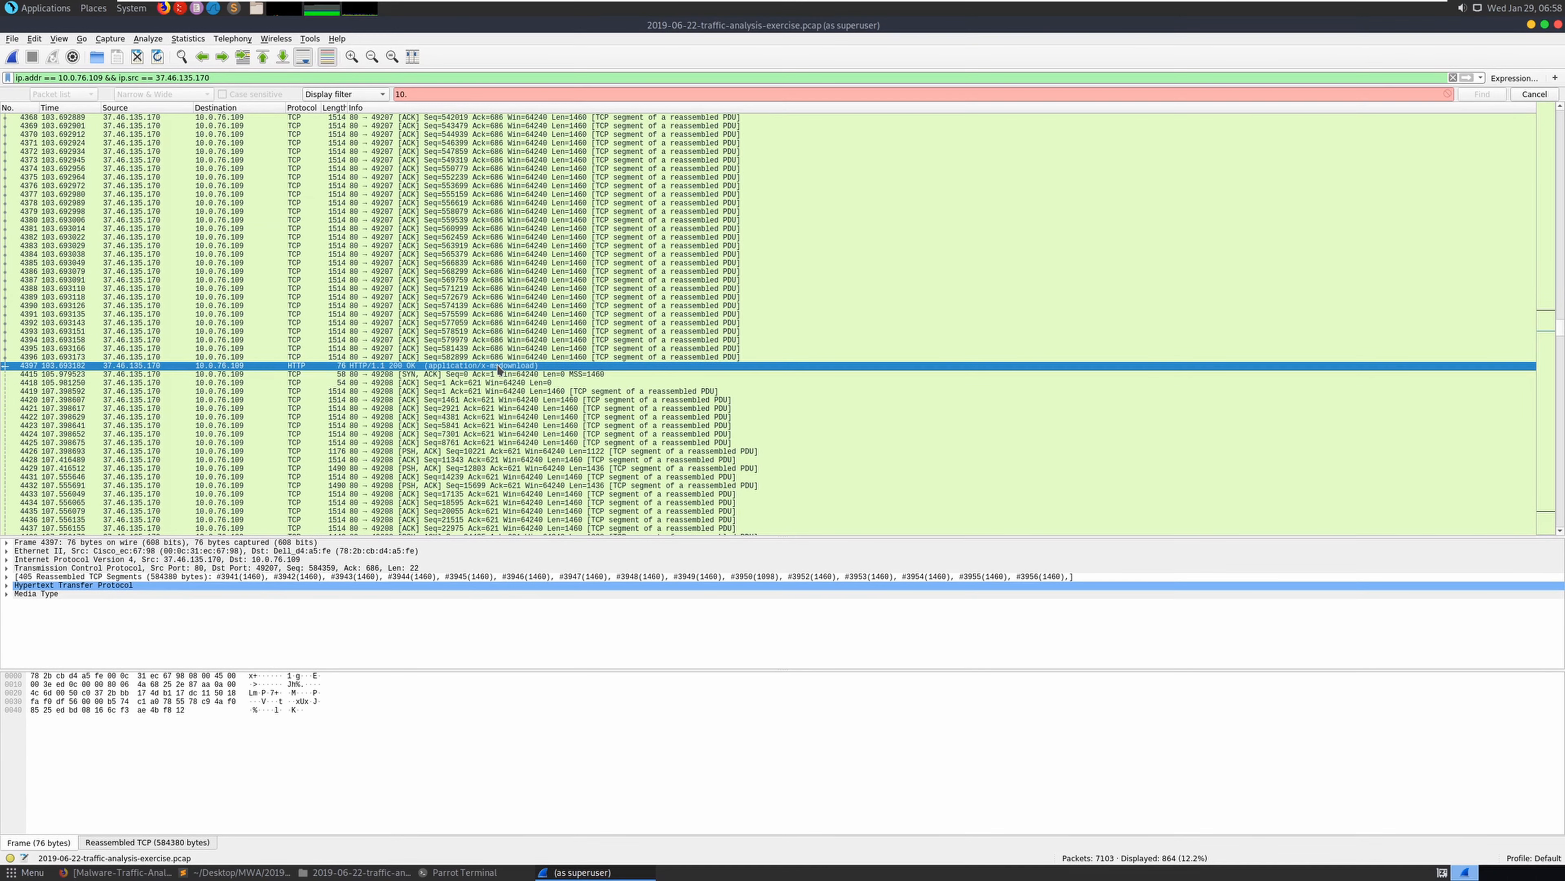
pyautogui.rightClick(500, 368)
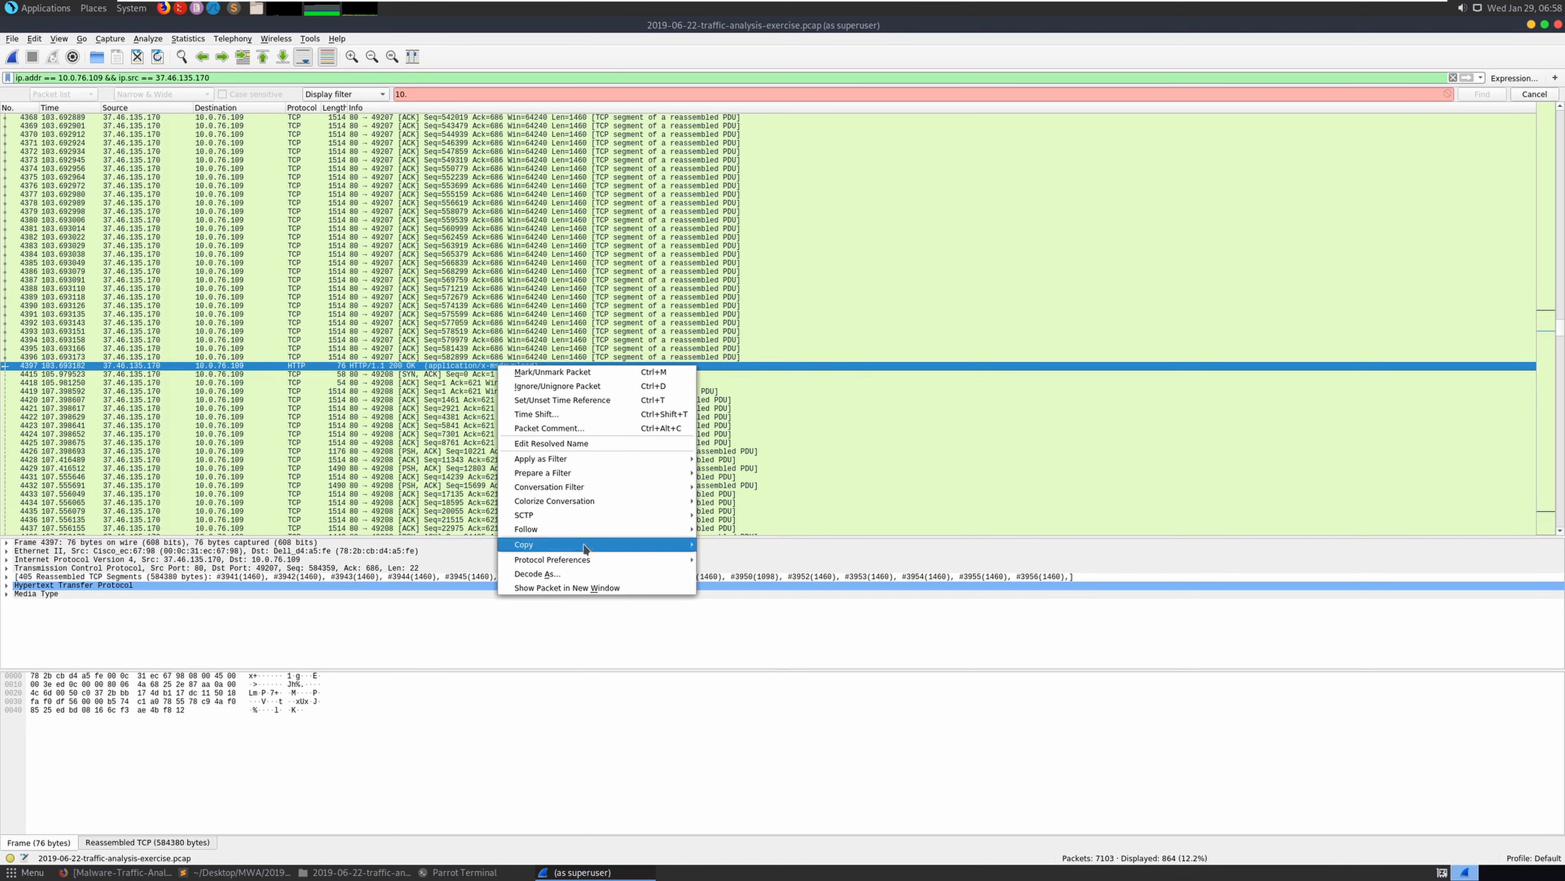
pyautogui.moveTo(592, 529)
pyautogui.click(738, 571)
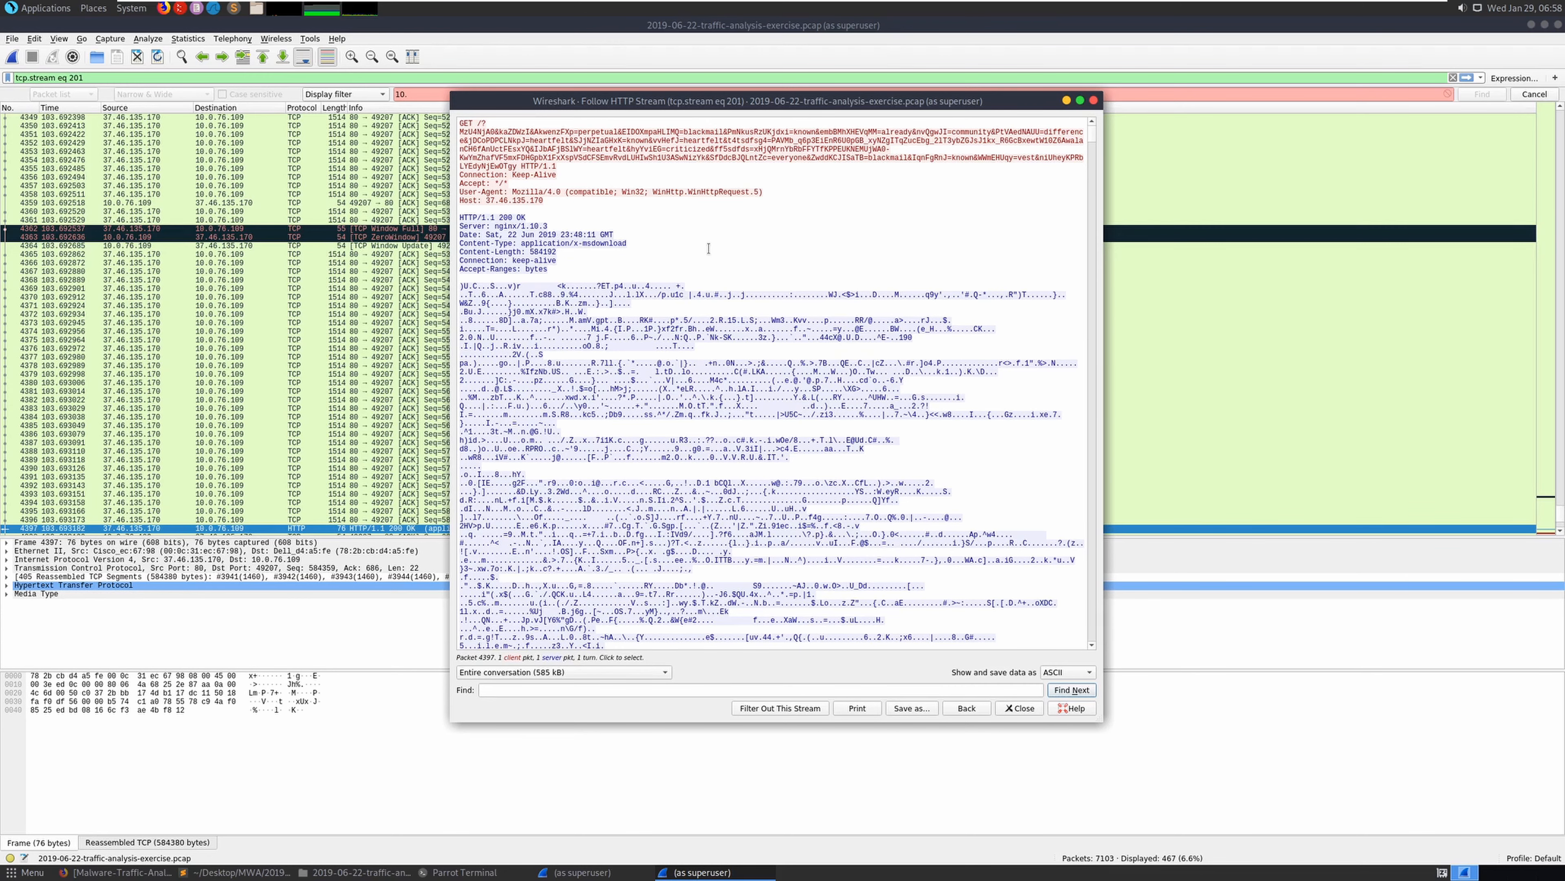
pyautogui.scroll(-15, 708, 248)
pyautogui.scroll(-20, 708, 247)
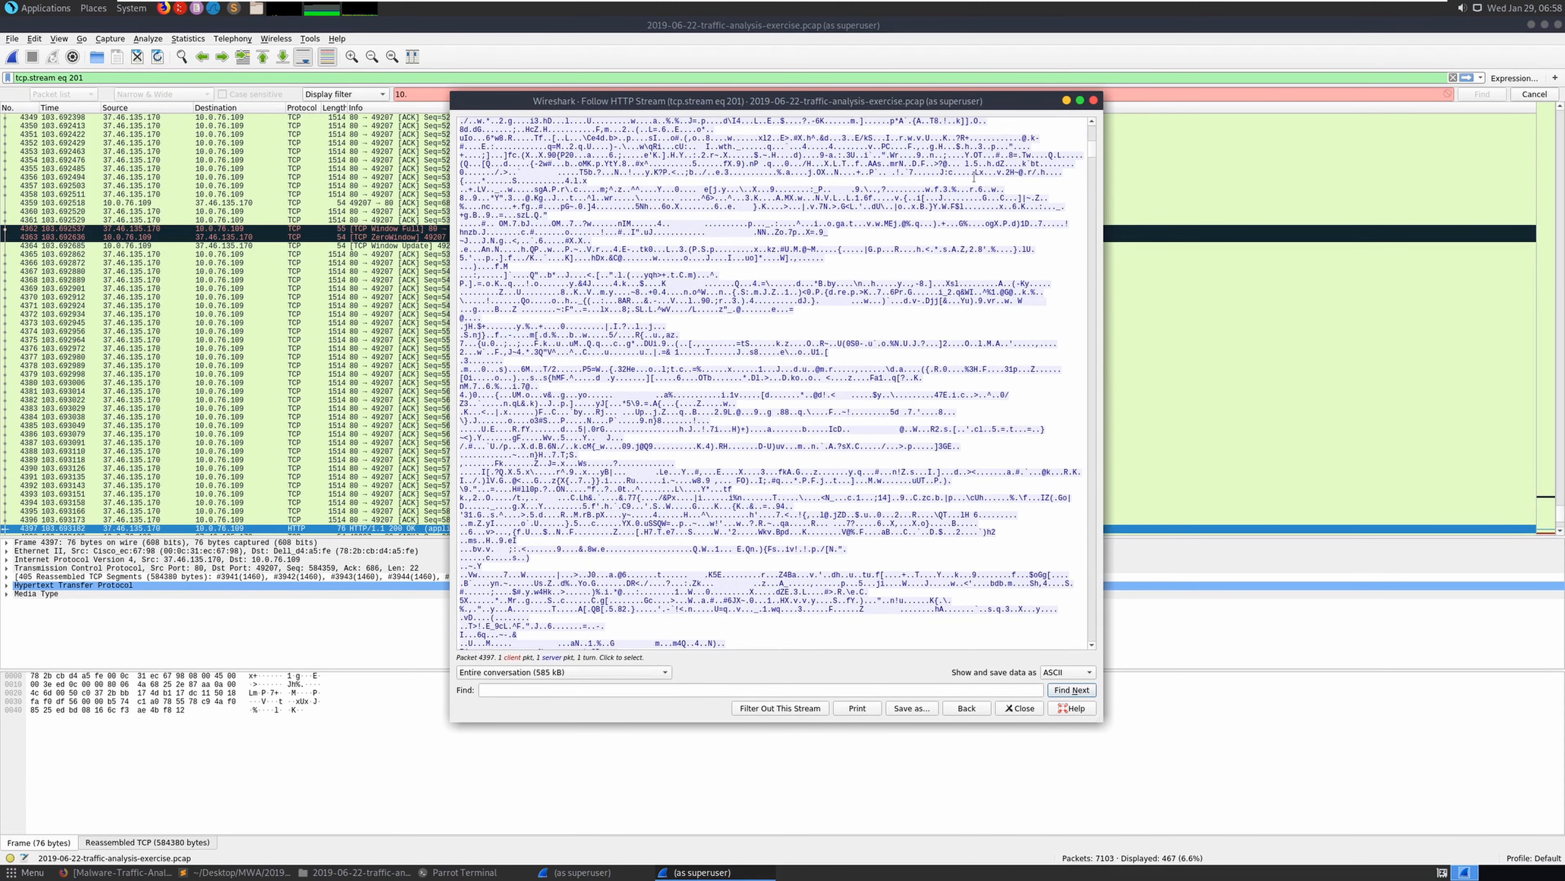
pyautogui.click(1093, 100)
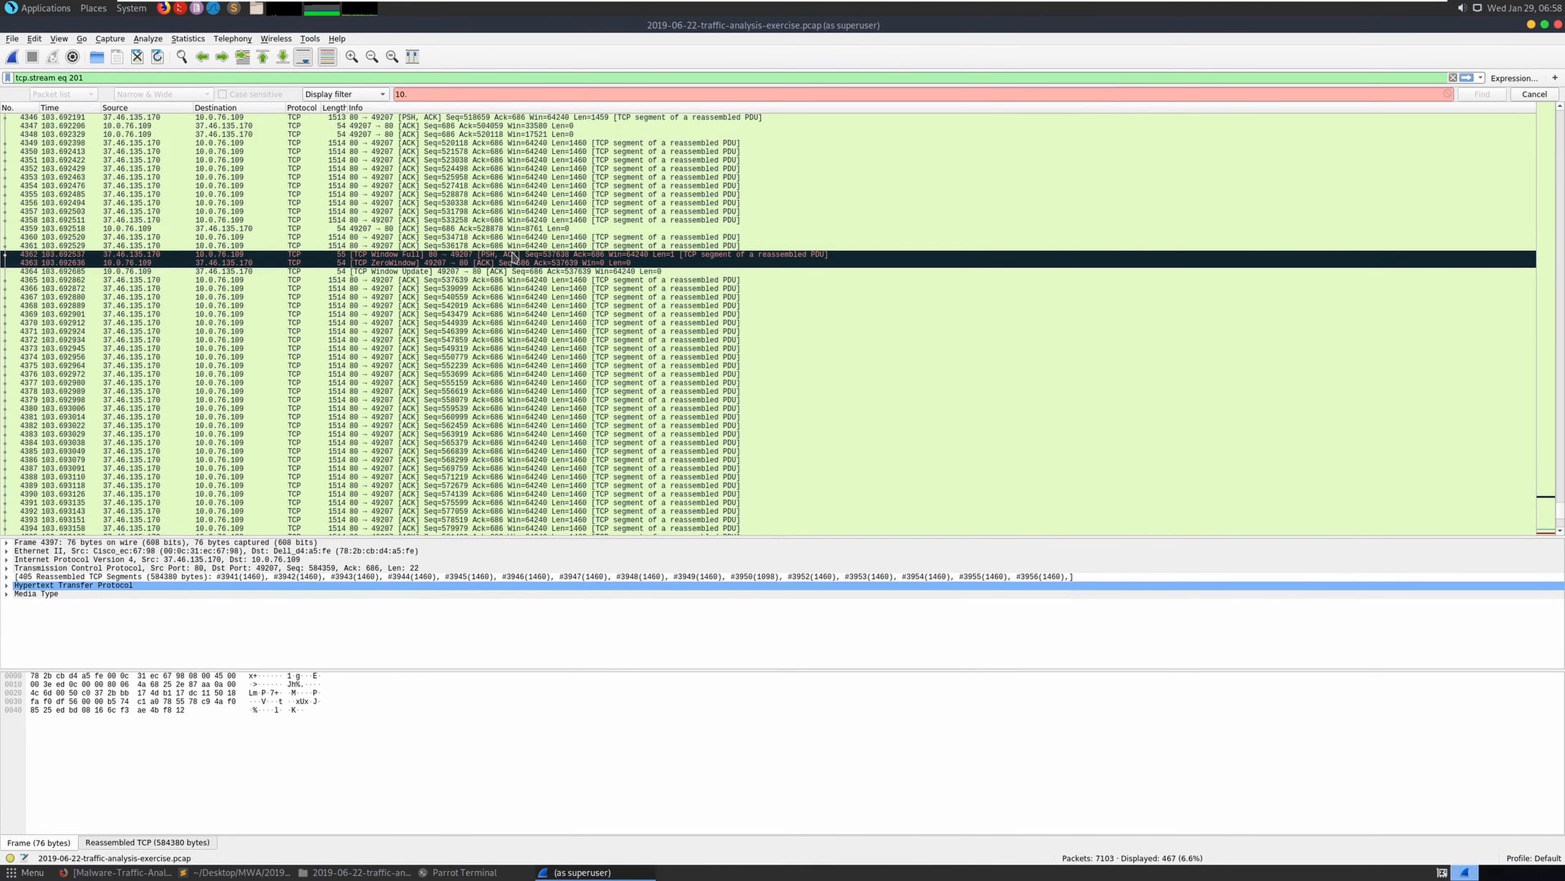
pyautogui.scroll(-2, 391, 260)
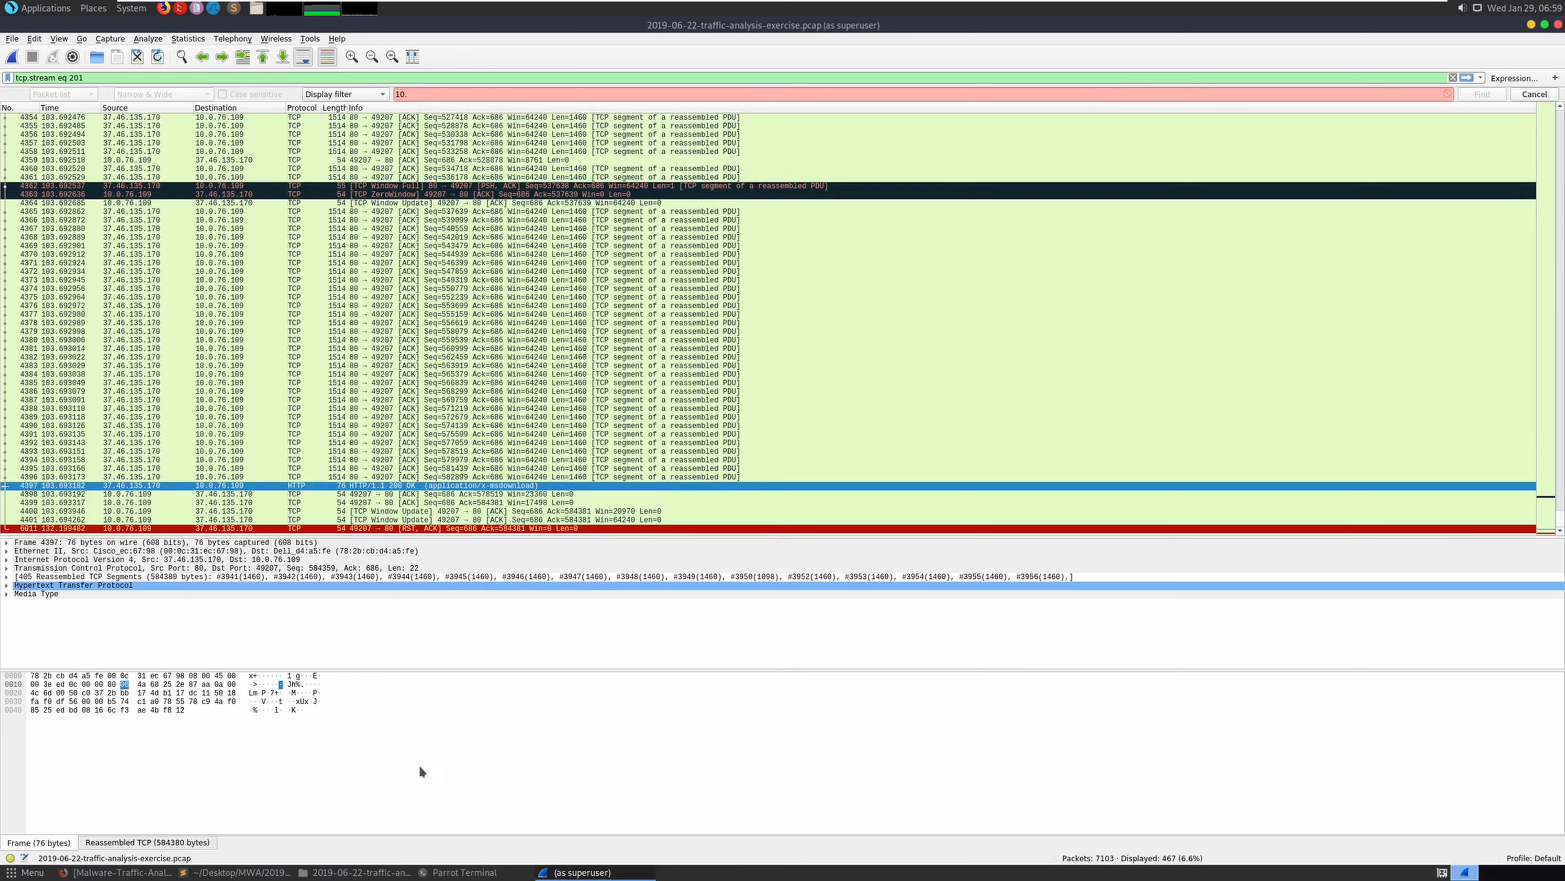
# Open virustotal.com in a new Firefox window and search it for the IP address 37.46.135.170
pyautogui.click(163, 7)
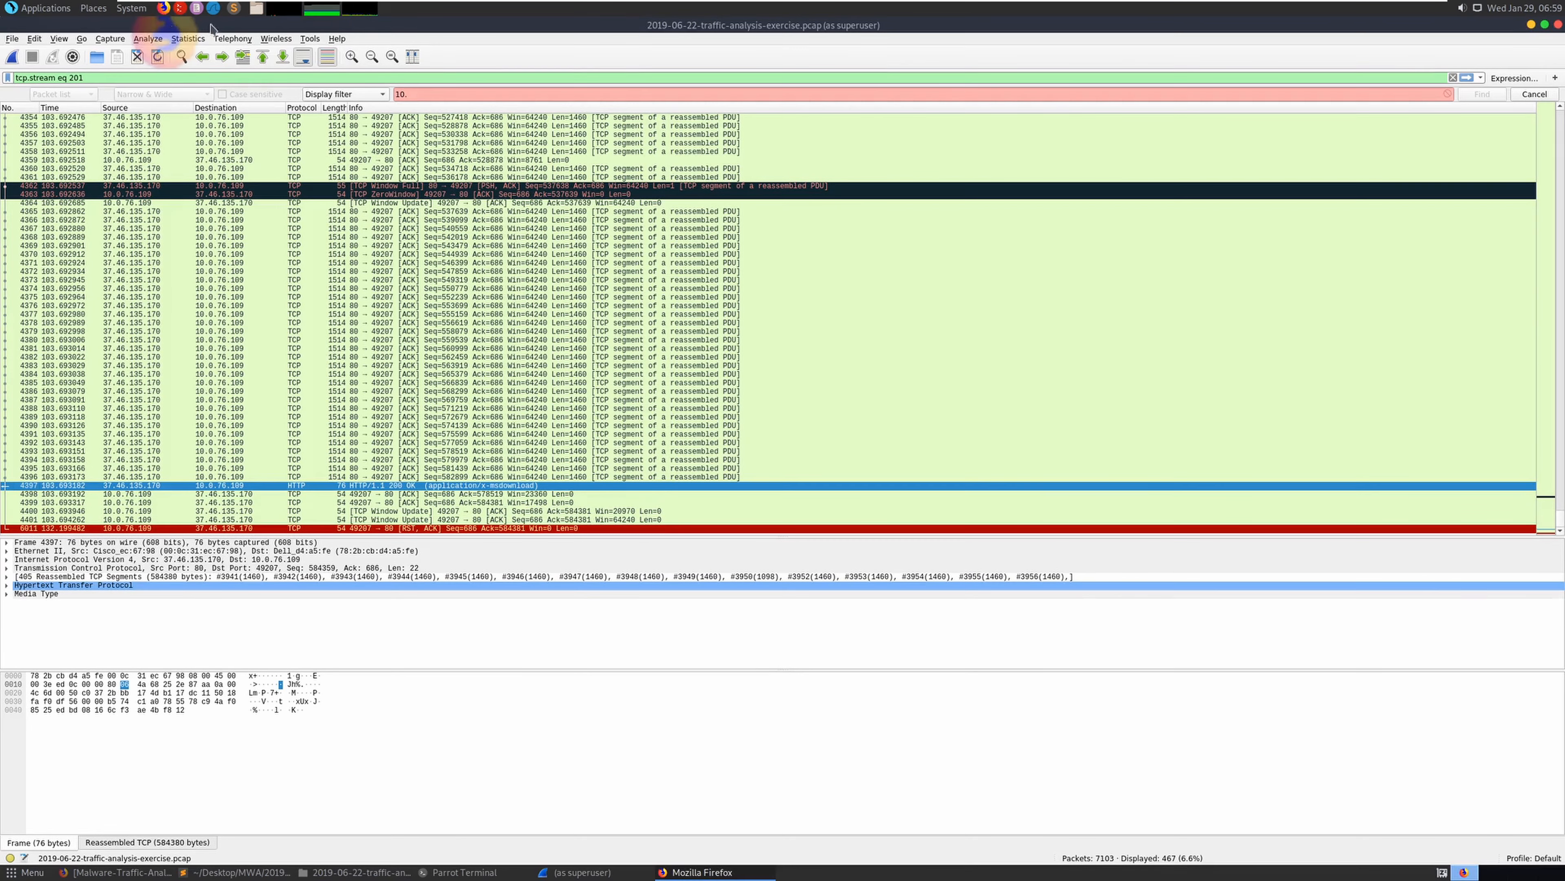
pyautogui.write('virustotal.com/')
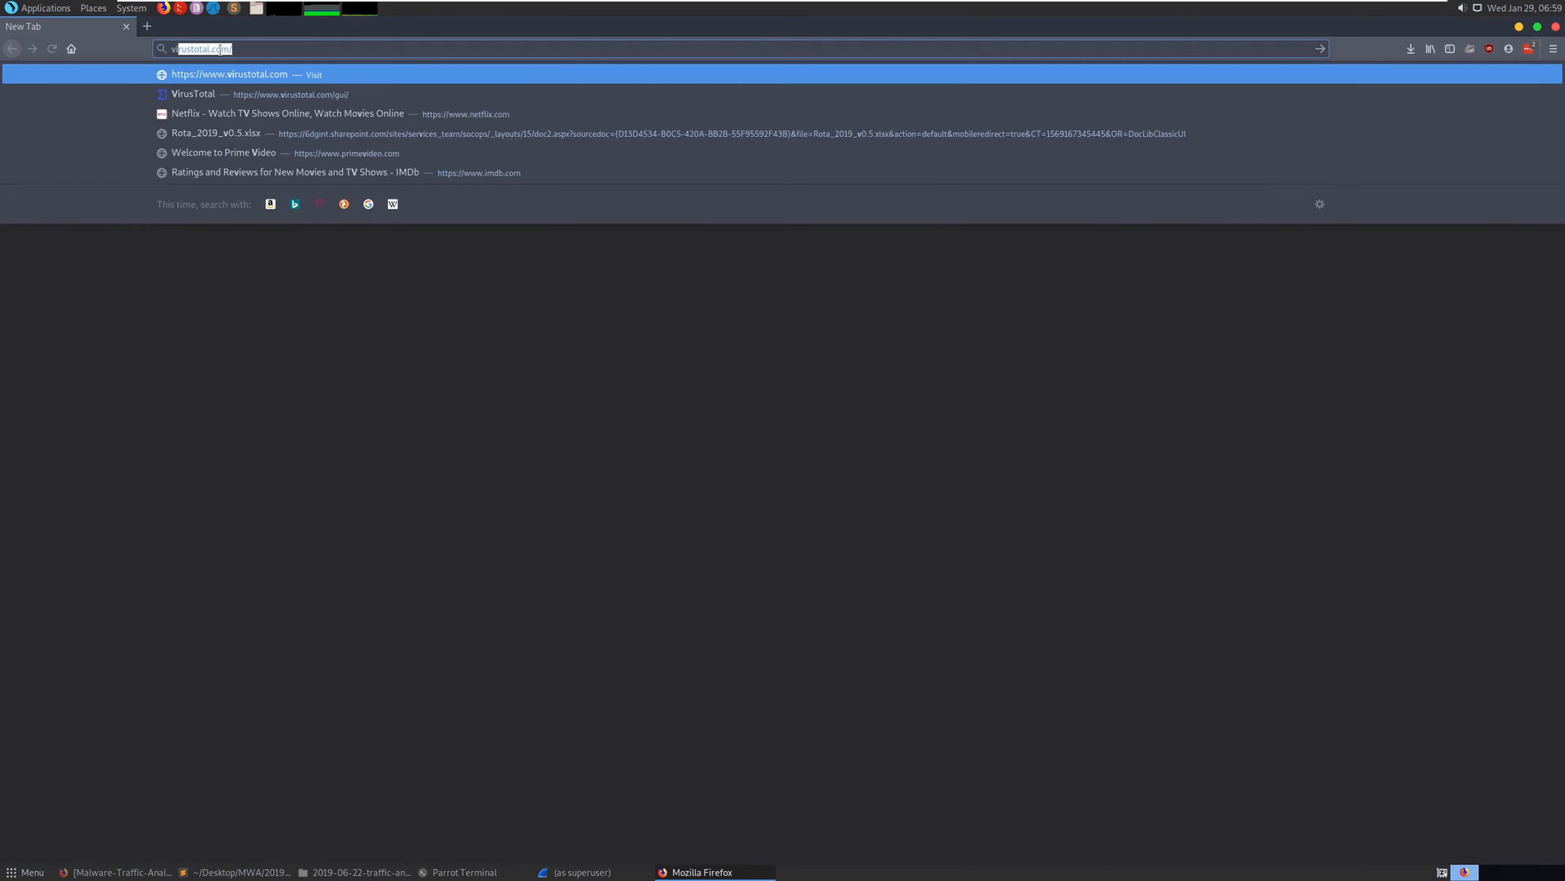
pyautogui.press('Return')
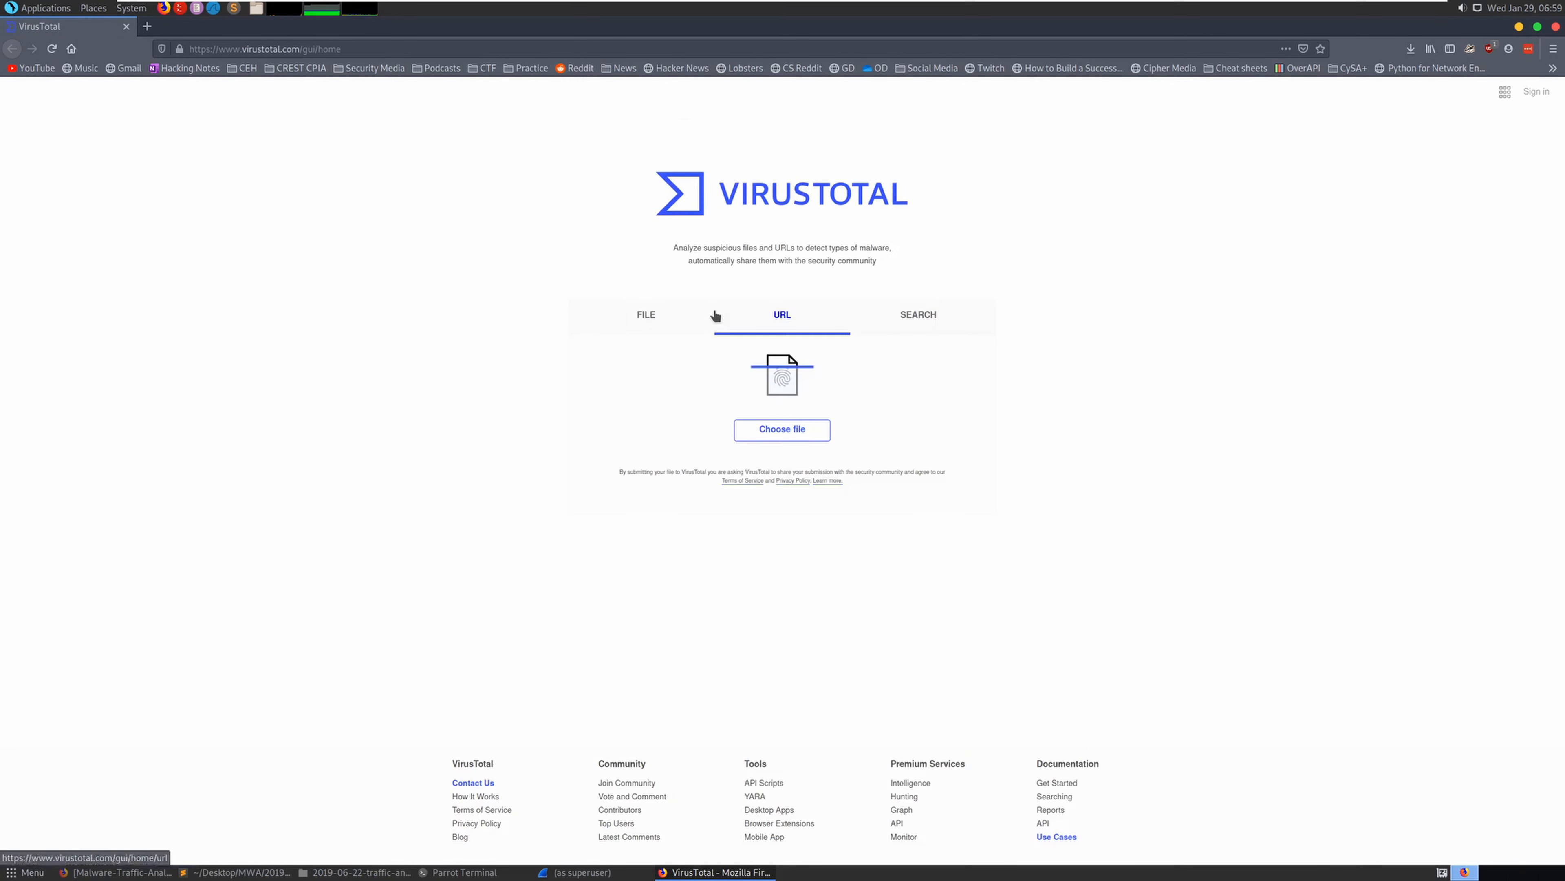
pyautogui.click(917, 327)
pyautogui.rightClick(726, 428)
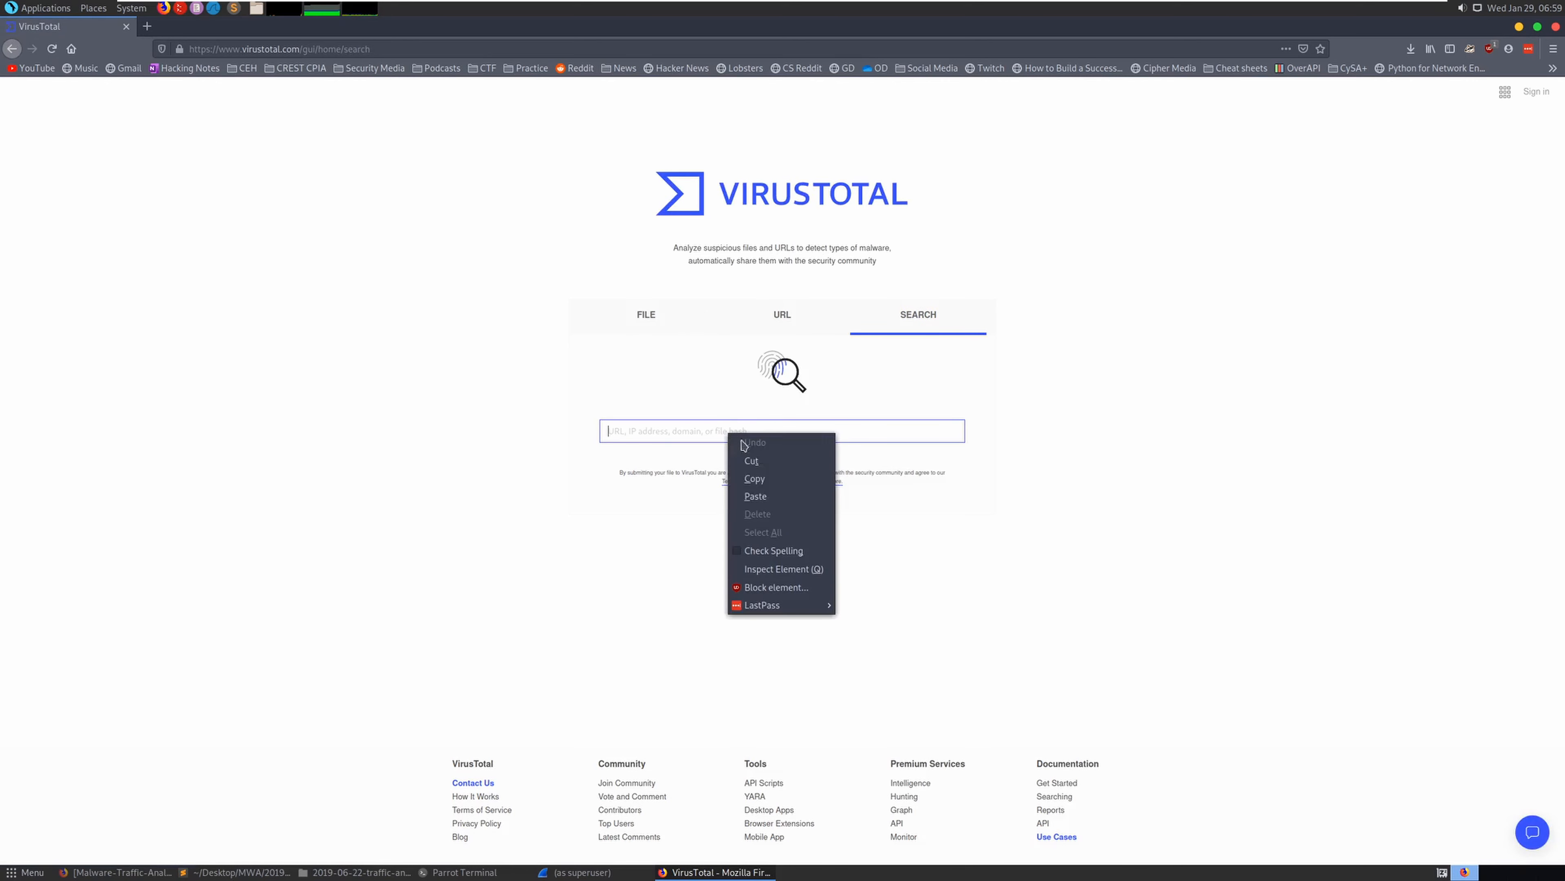
pyautogui.click(762, 496)
pyautogui.press('Return')
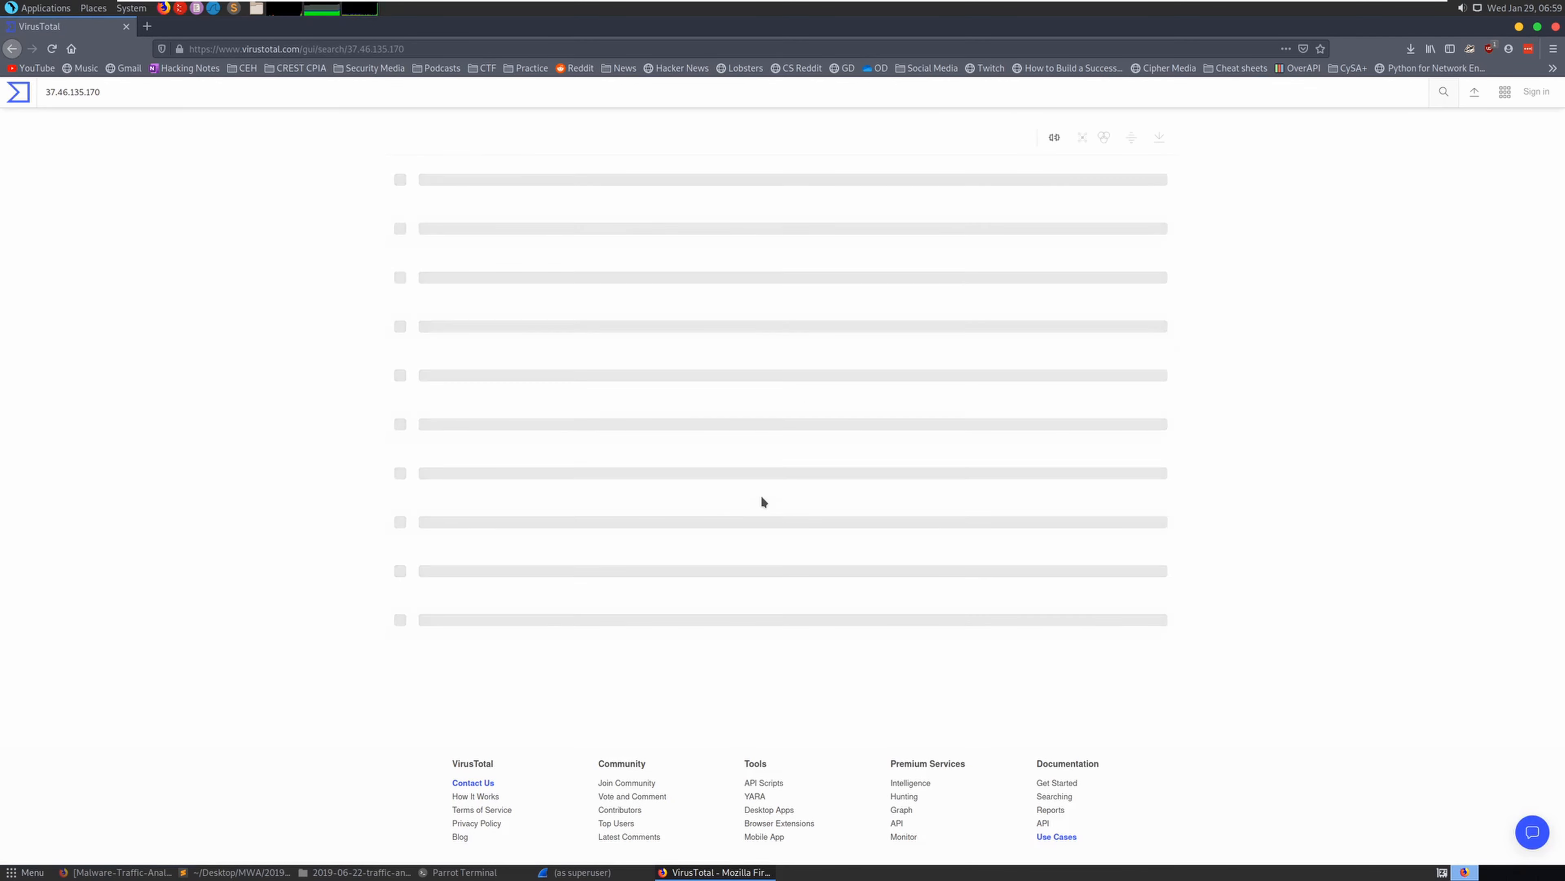
# Review the VirusTotal relations, community and details for 37.46.135.170, and search again with "://" in front of the address
pyautogui.click(511, 244)
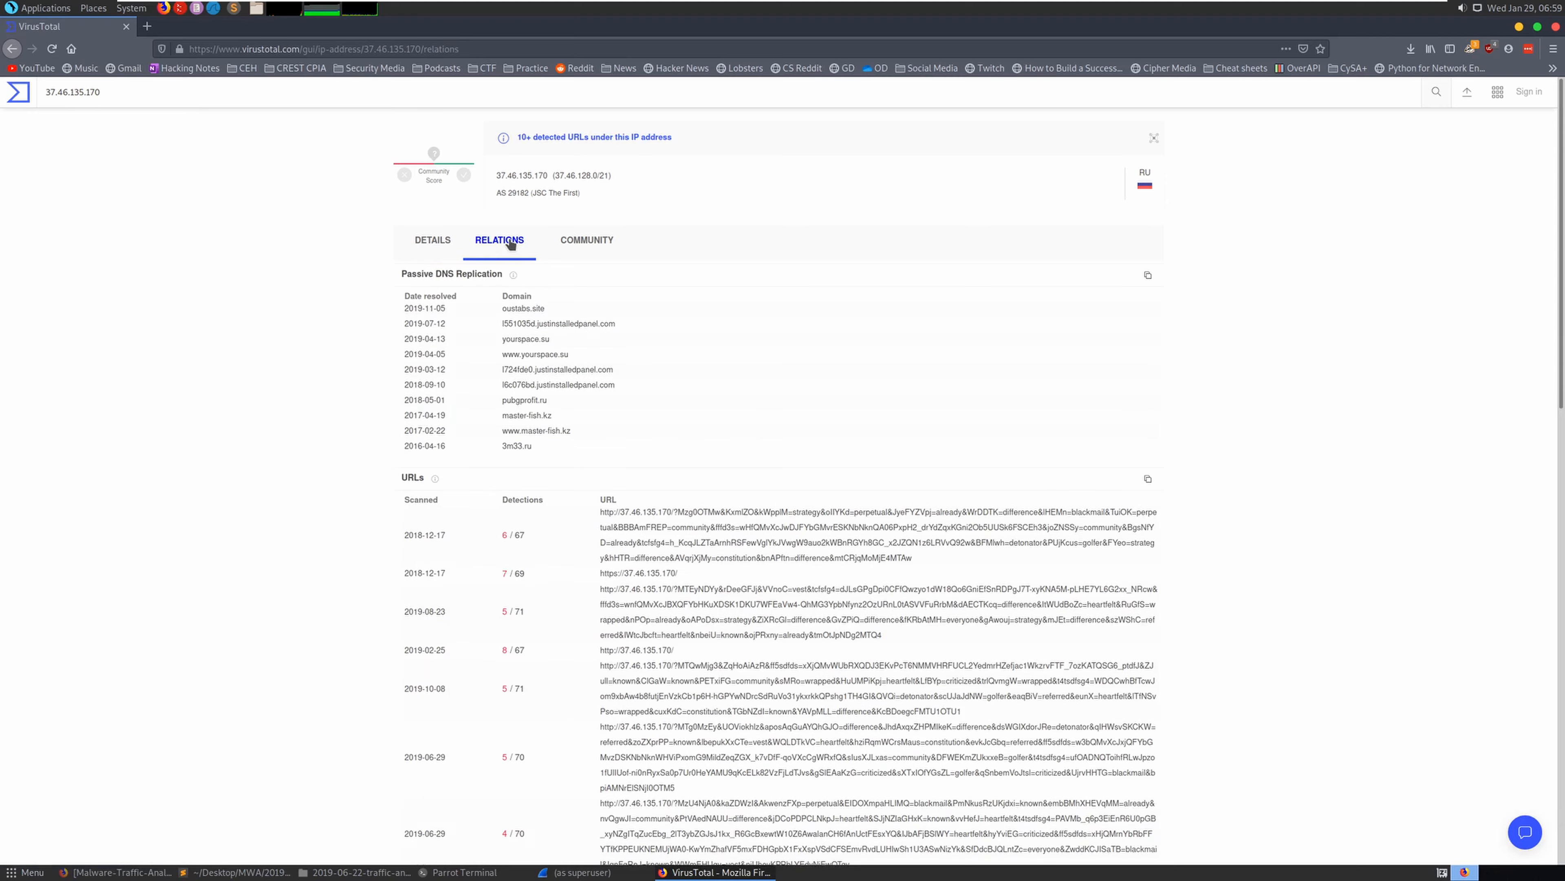
pyautogui.scroll(-4, 555, 456)
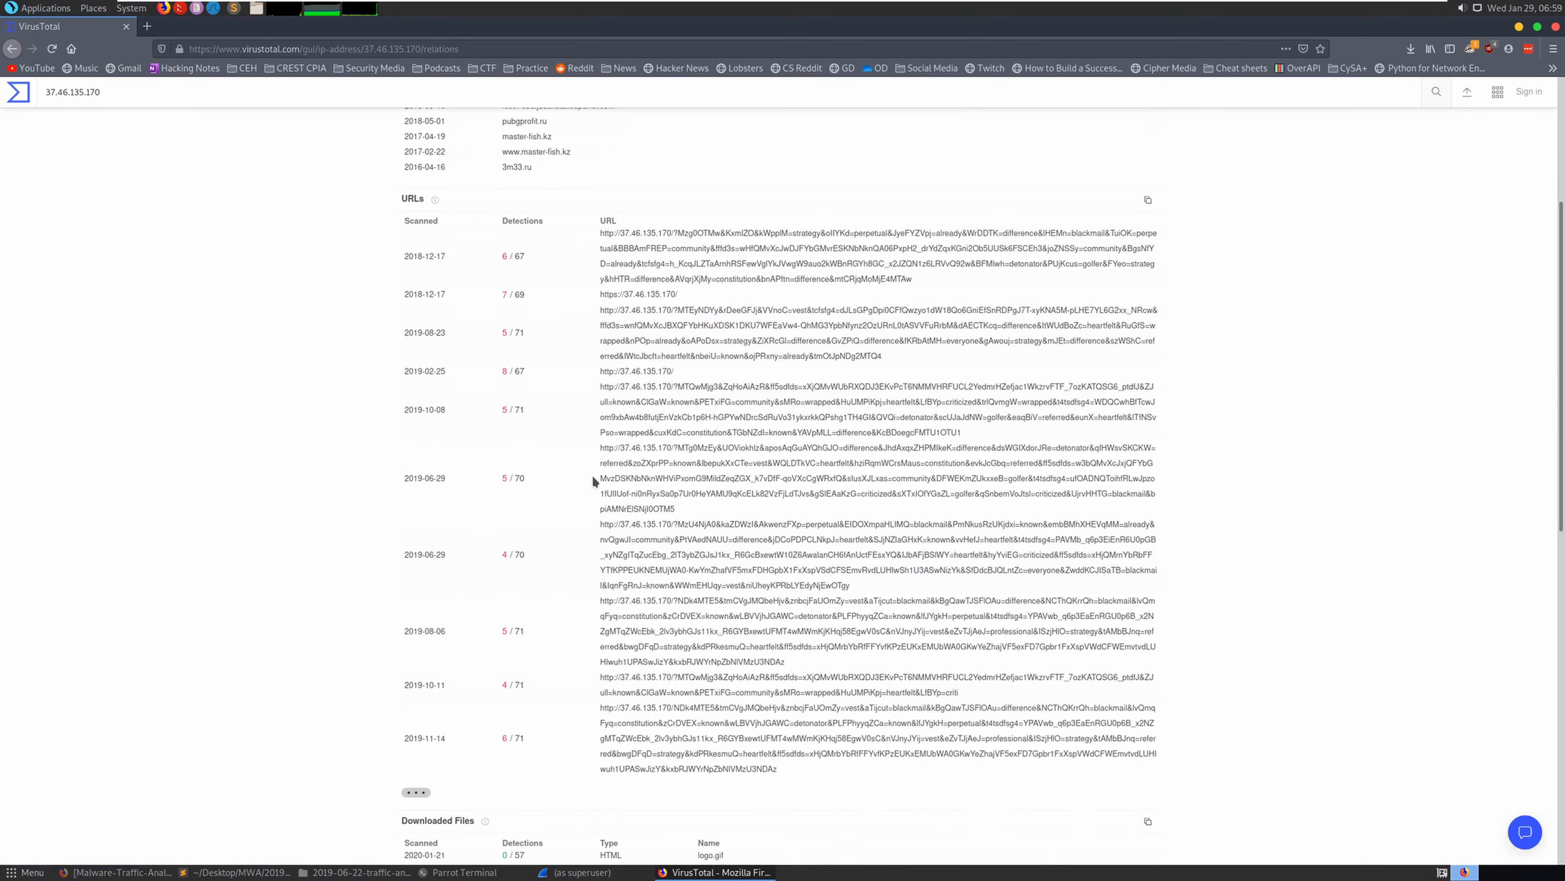
pyautogui.scroll(4, 592, 474)
pyautogui.click(587, 253)
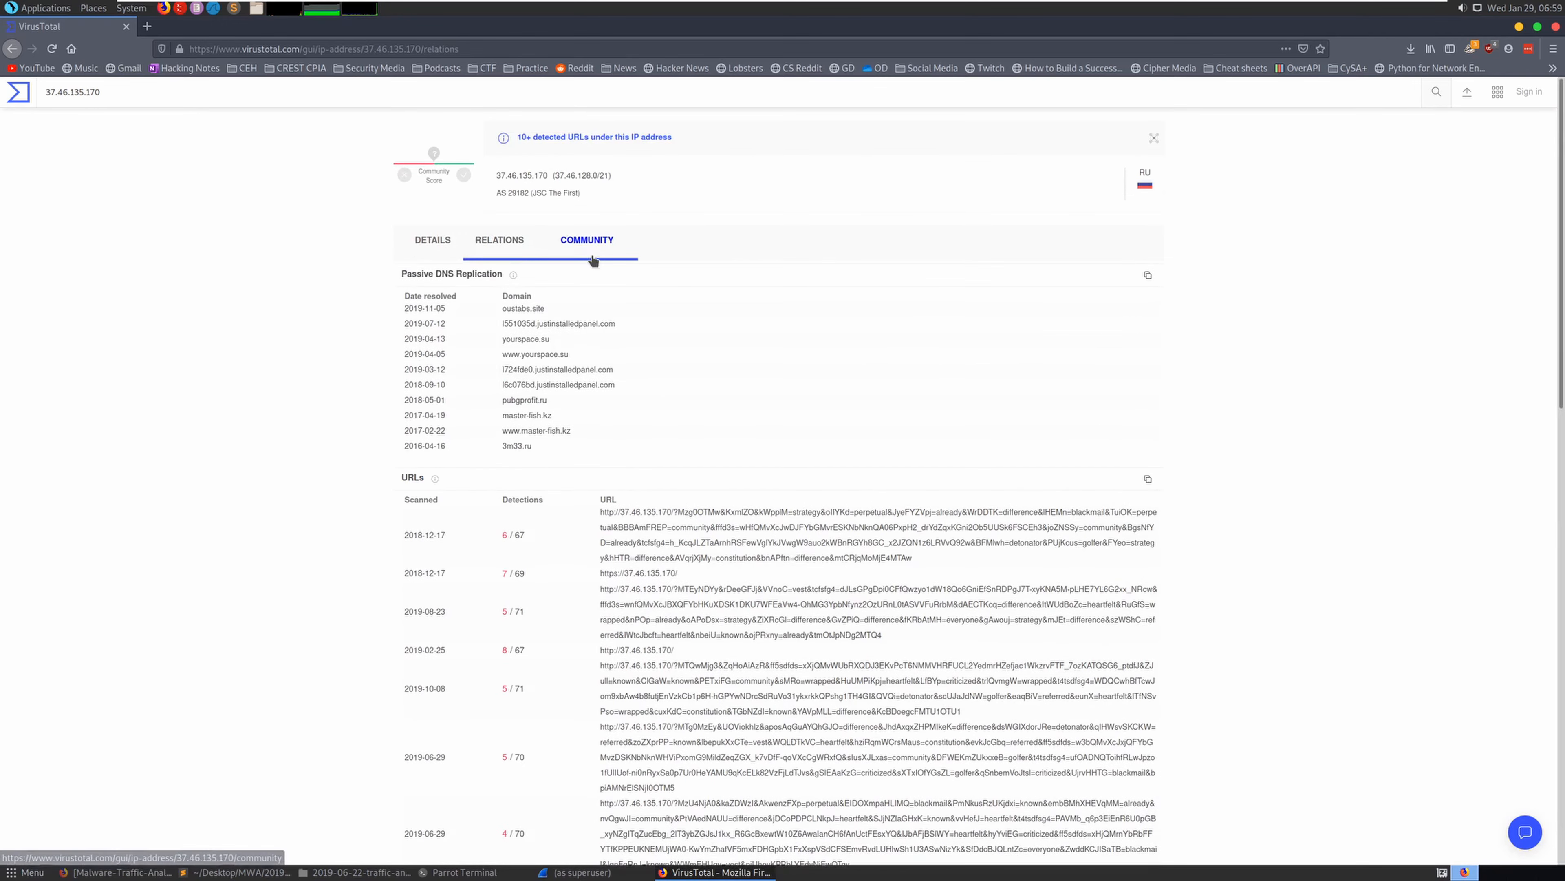
pyautogui.click(443, 250)
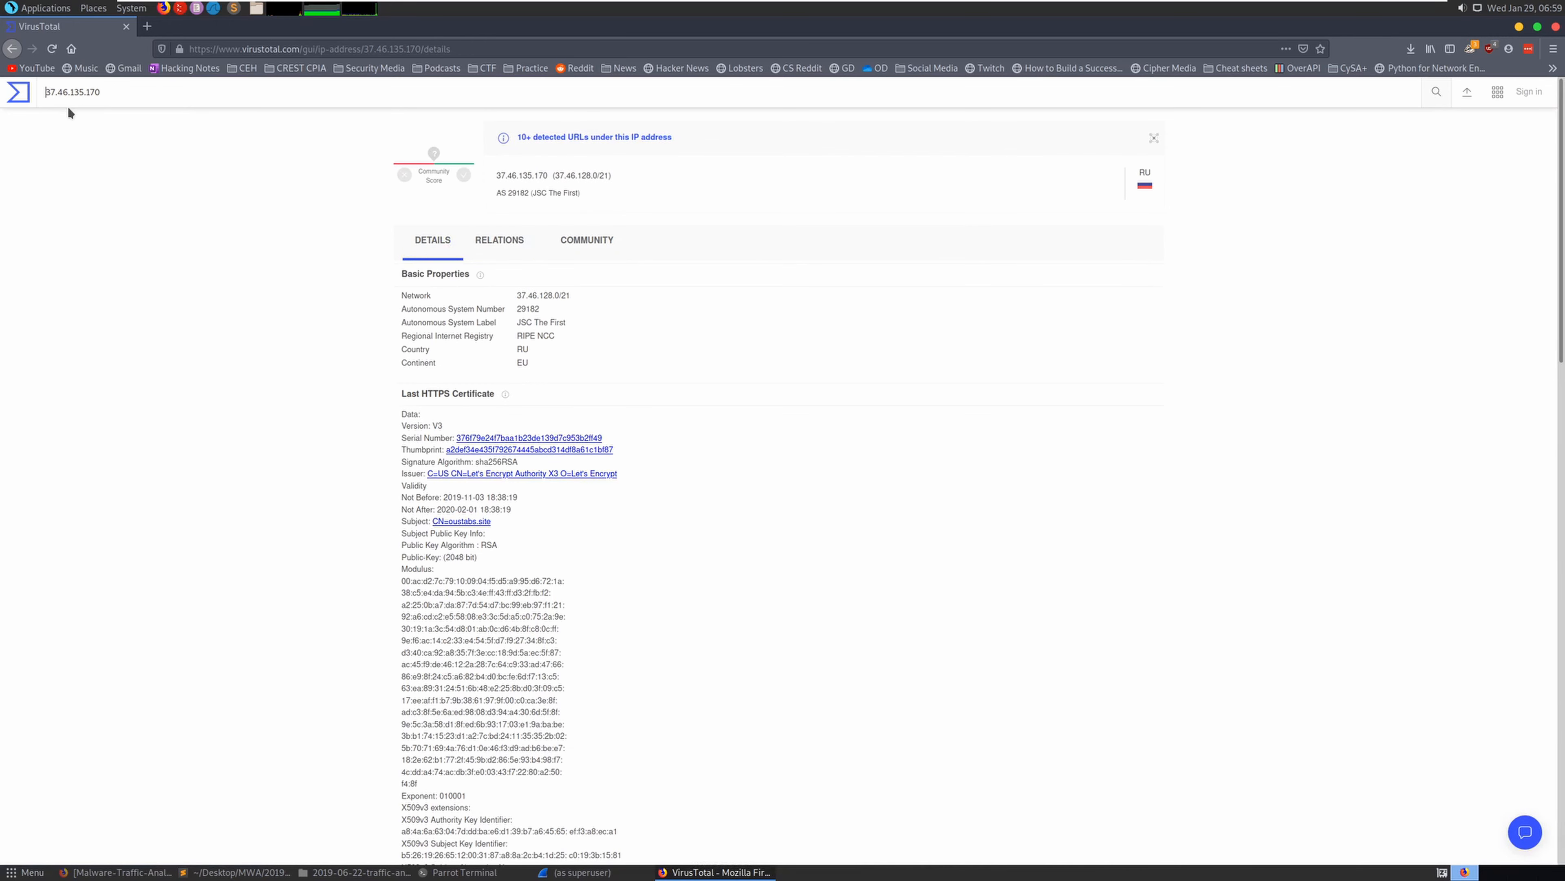
pyautogui.write('://')
pyautogui.press('Return')
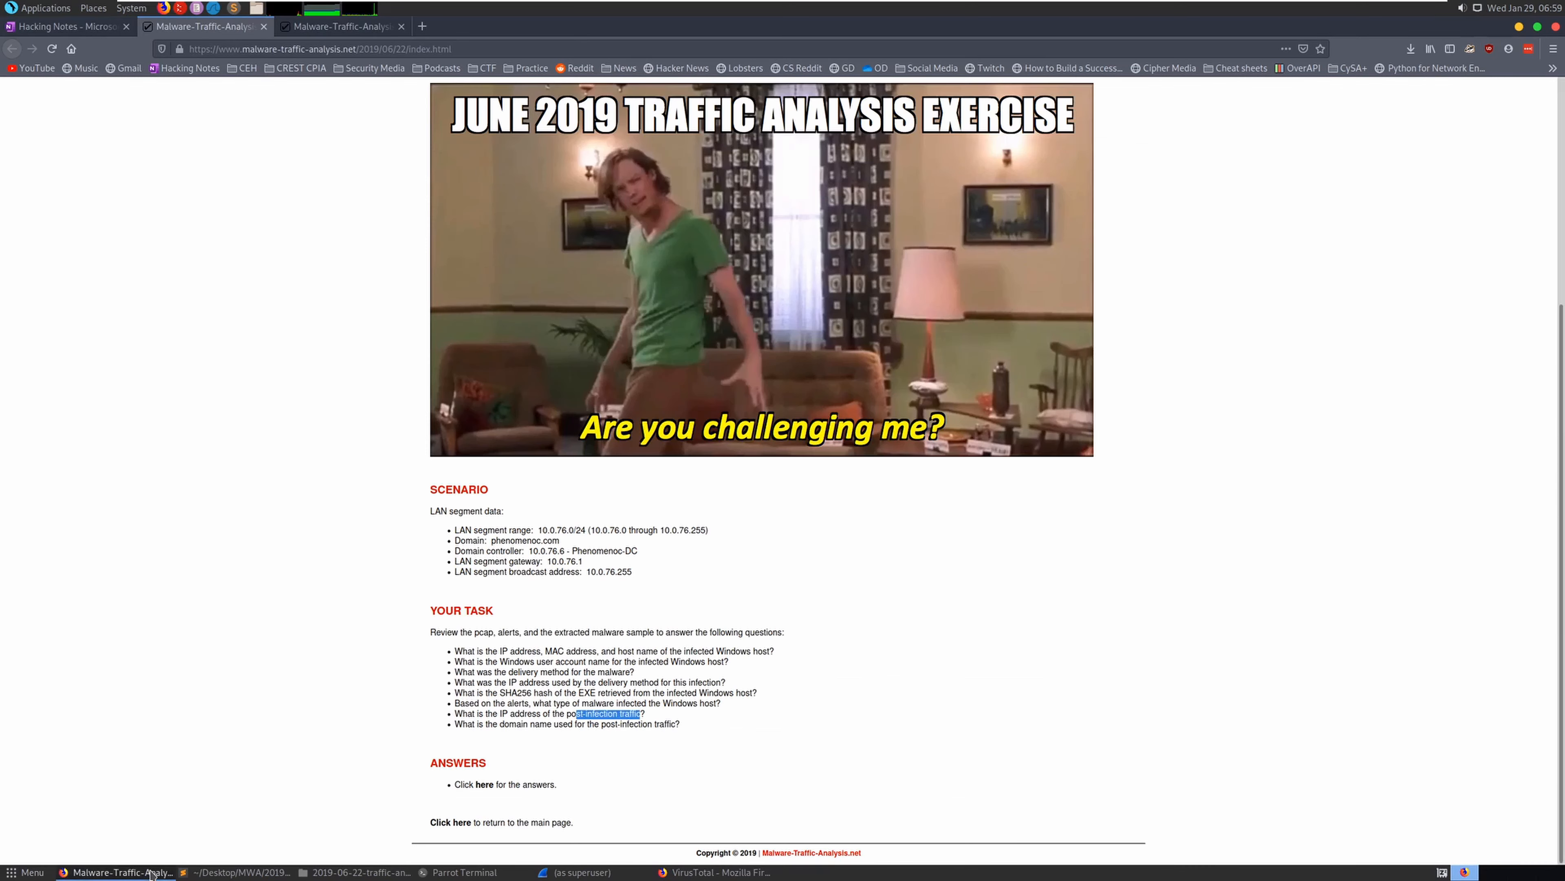
# Return to Wireshark and open the list of exportable HTTP objects in the capture
pyautogui.click(568, 872)
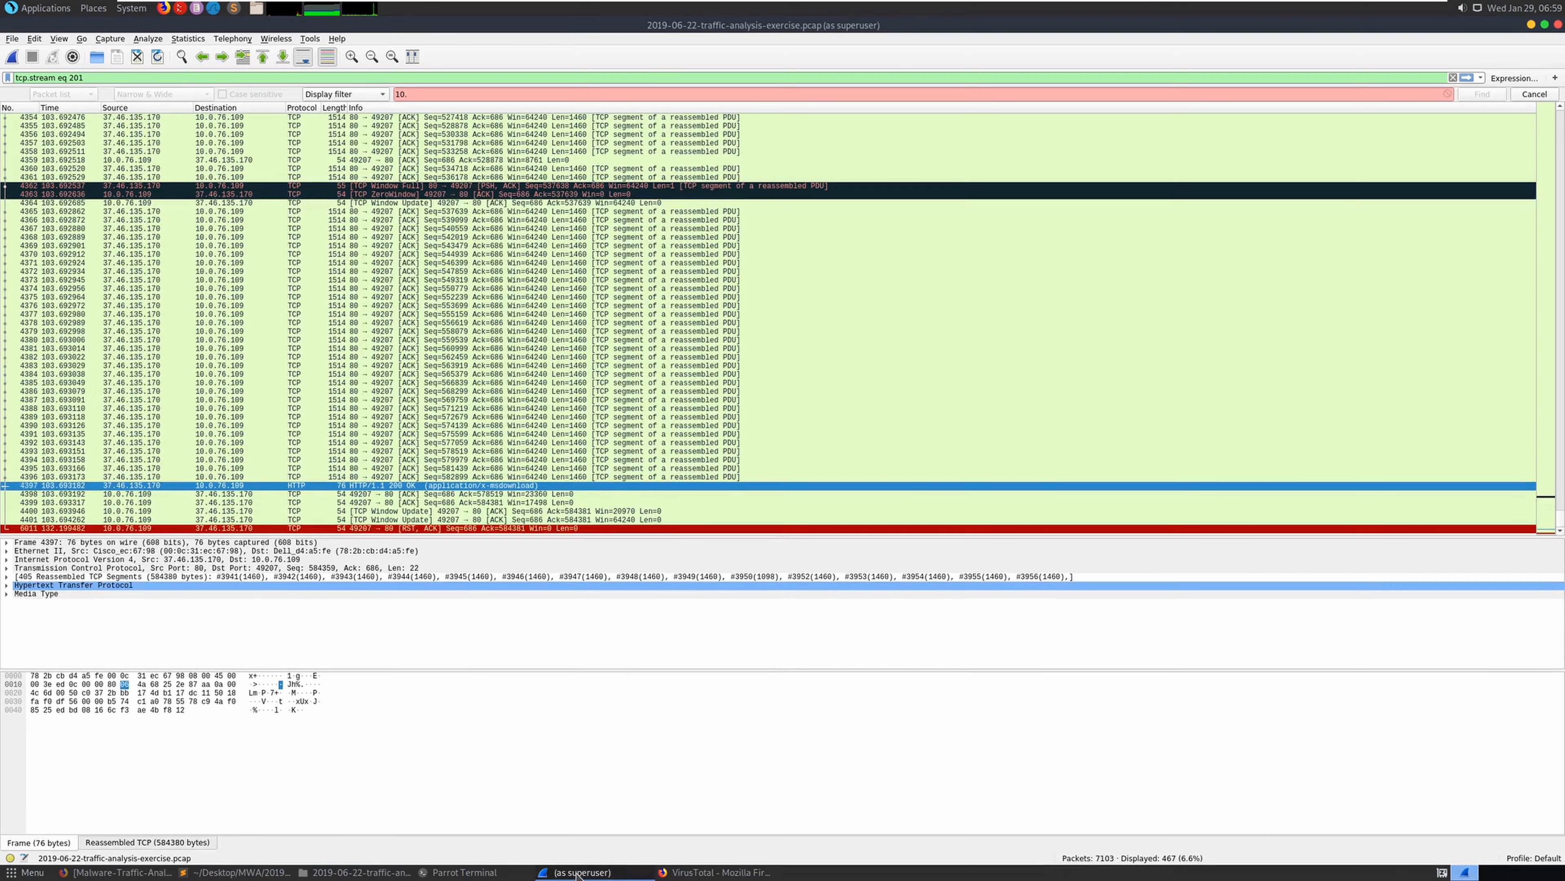
pyautogui.rightClick(502, 487)
pyautogui.moveTo(593, 658)
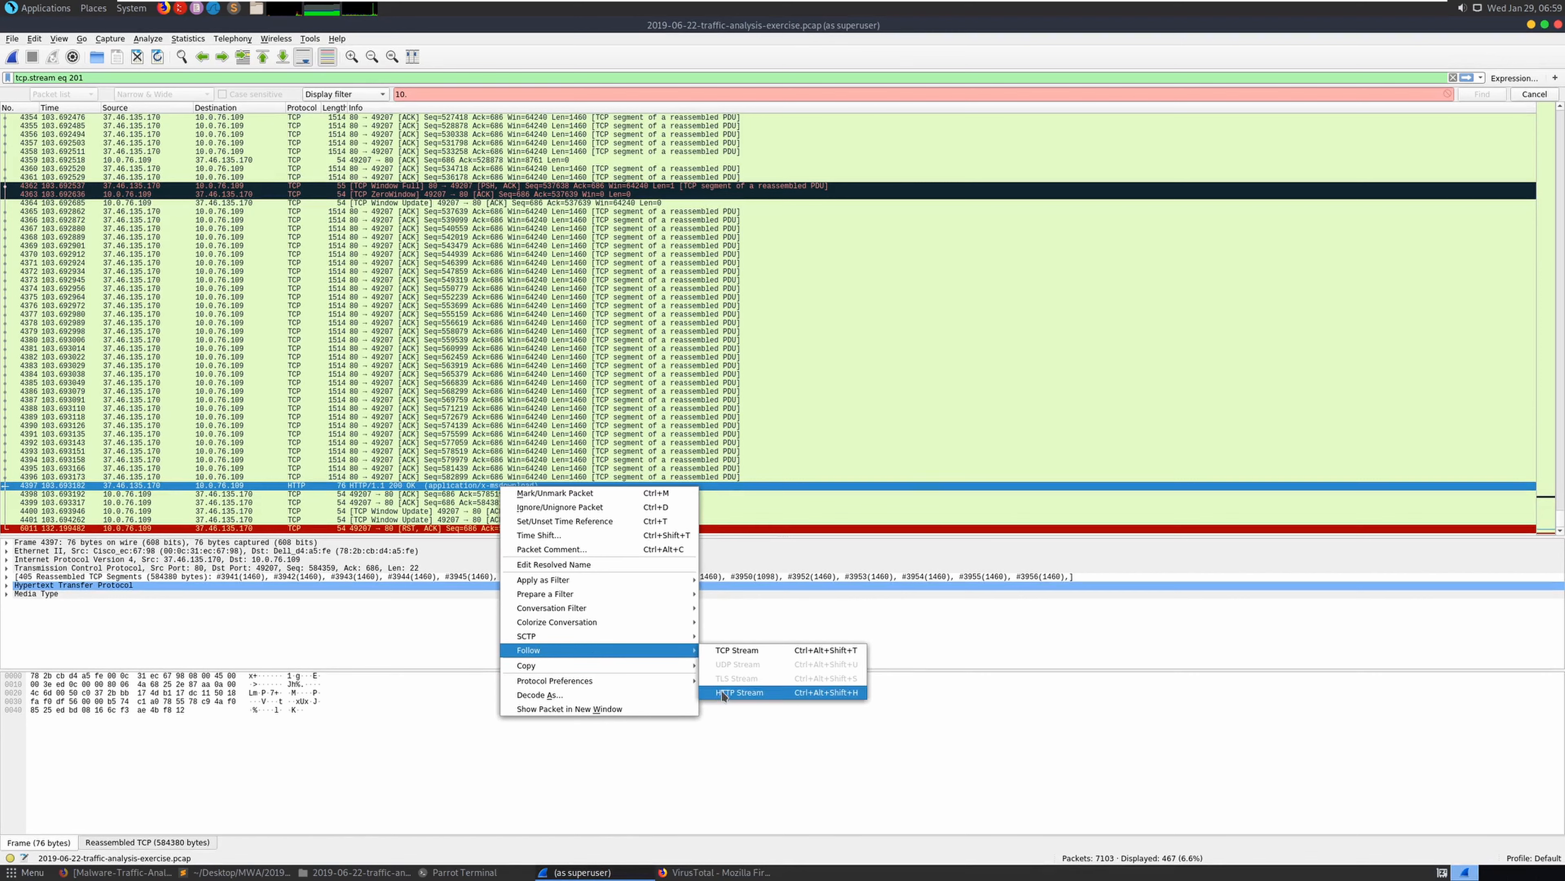
pyautogui.click(882, 668)
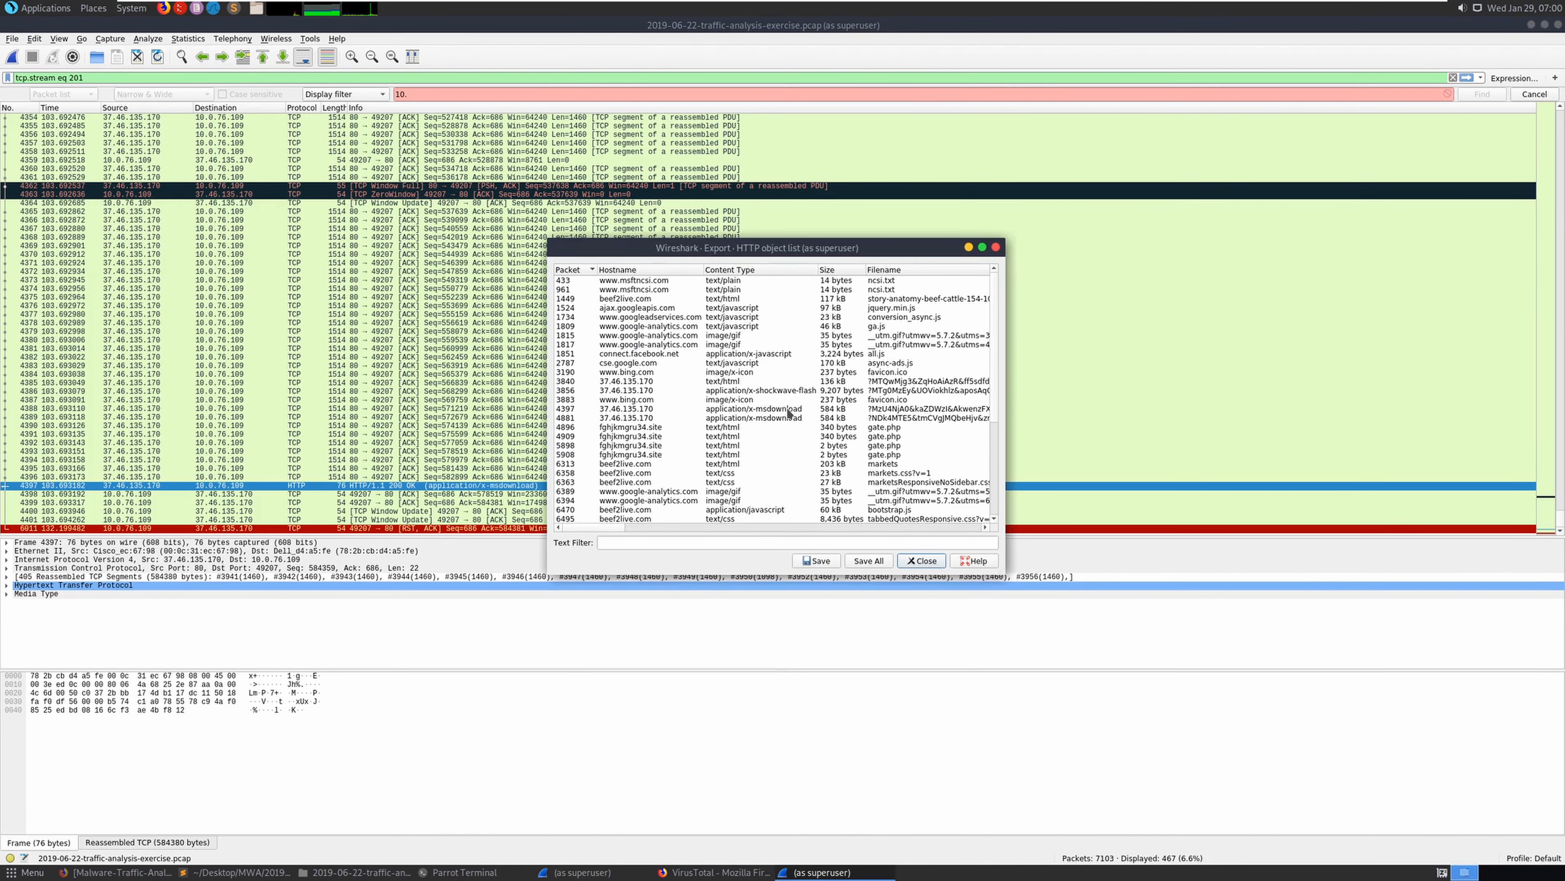
# Examine the full file names of the application/x-msdownload objects from 37.46.135.170 in packets 4397 and 4881
pyautogui.click(790, 409)
pyautogui.click(898, 419)
pyautogui.click(893, 410)
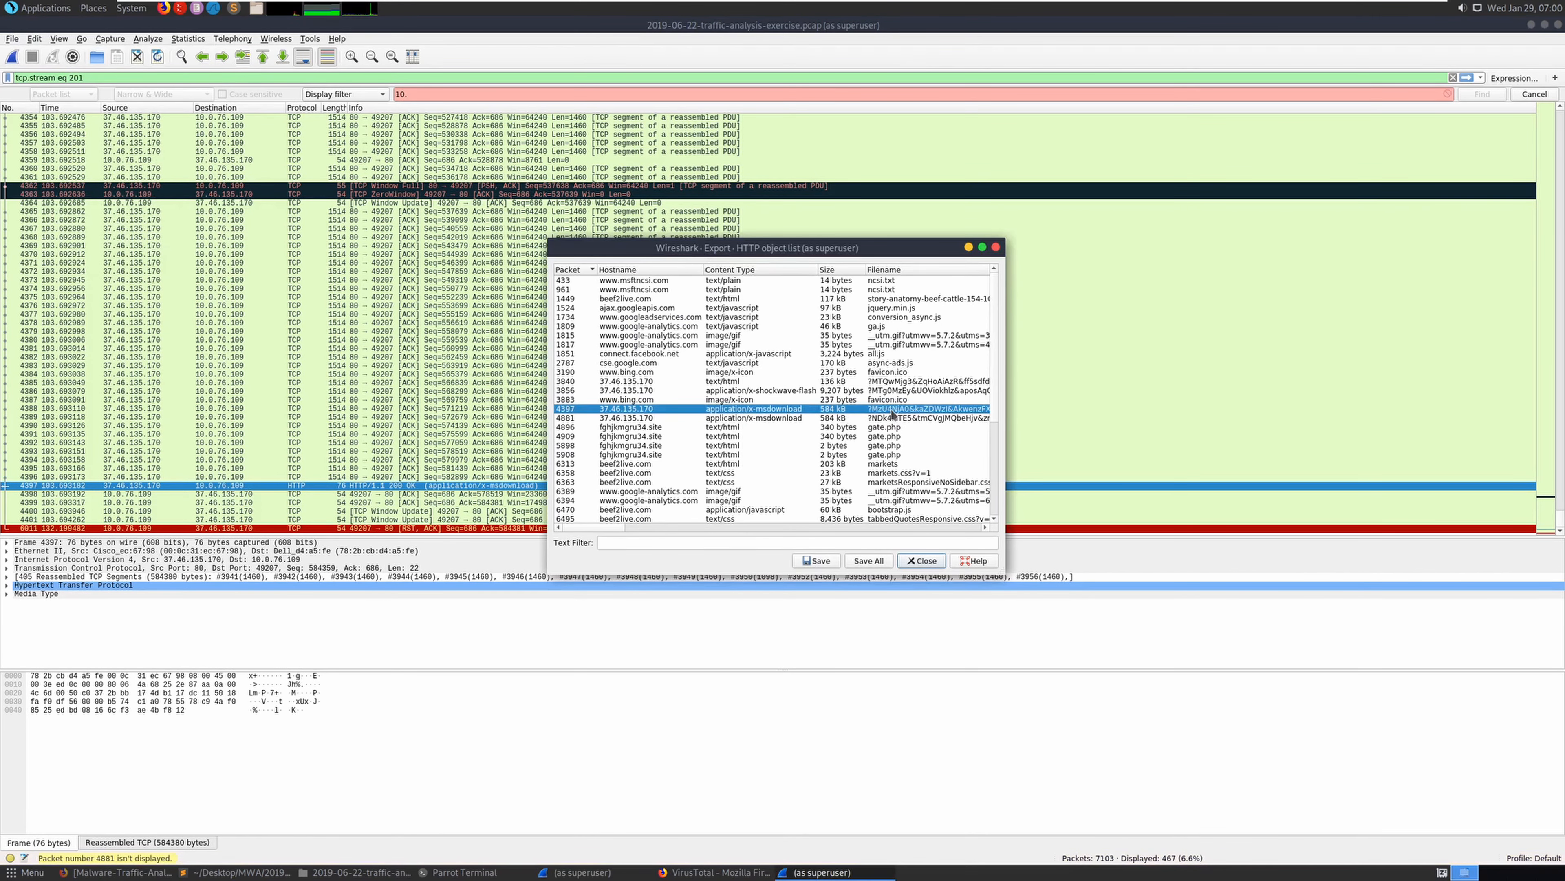
pyautogui.hscroll(5, 893, 414)
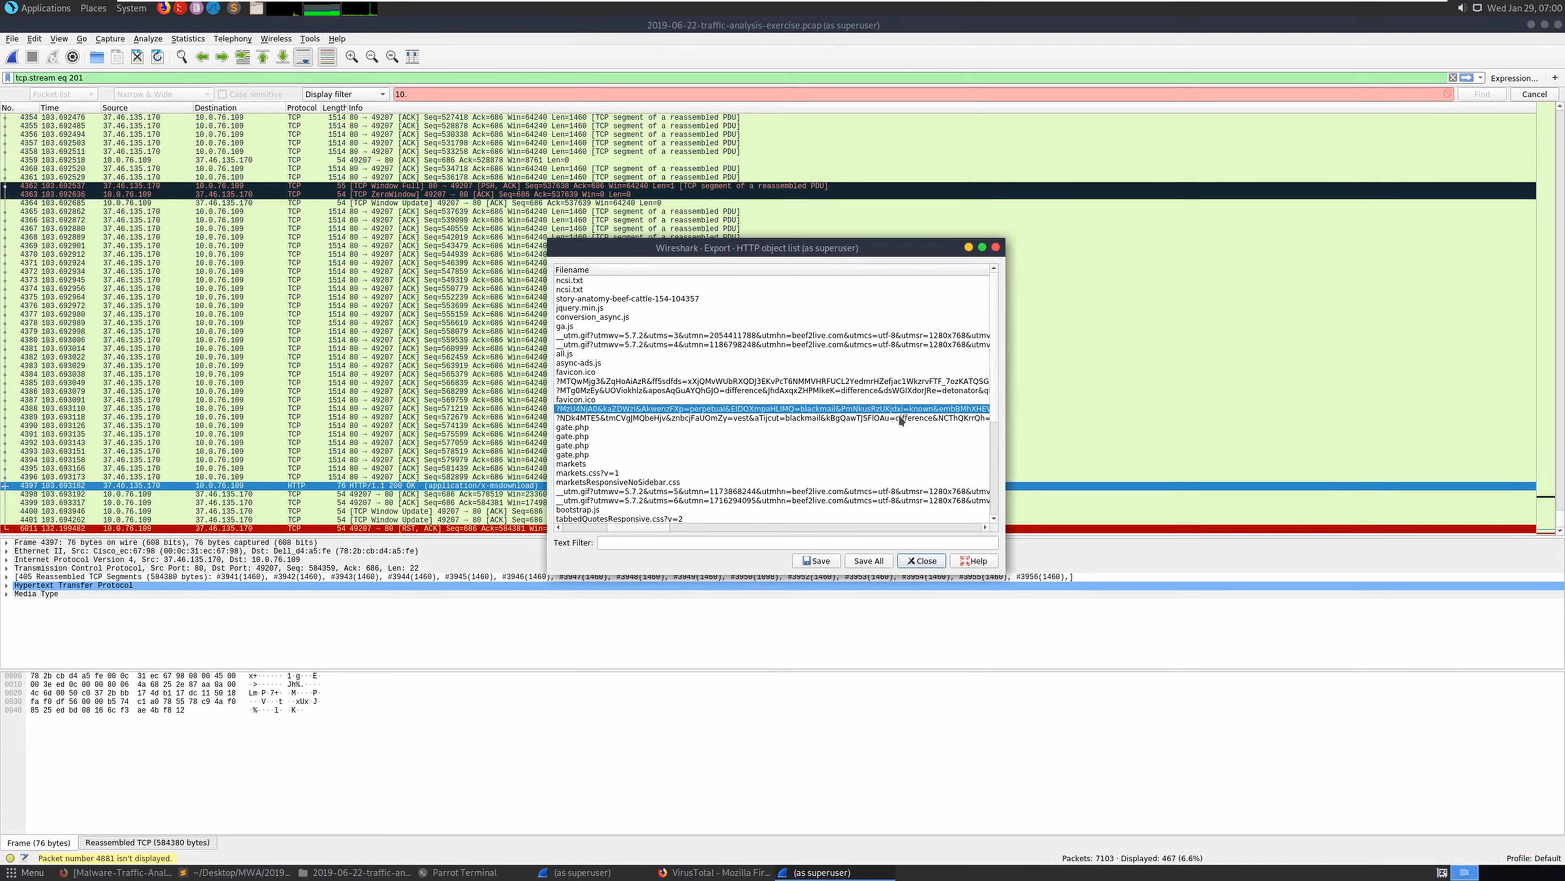
pyautogui.click(899, 417)
pyautogui.click(879, 410)
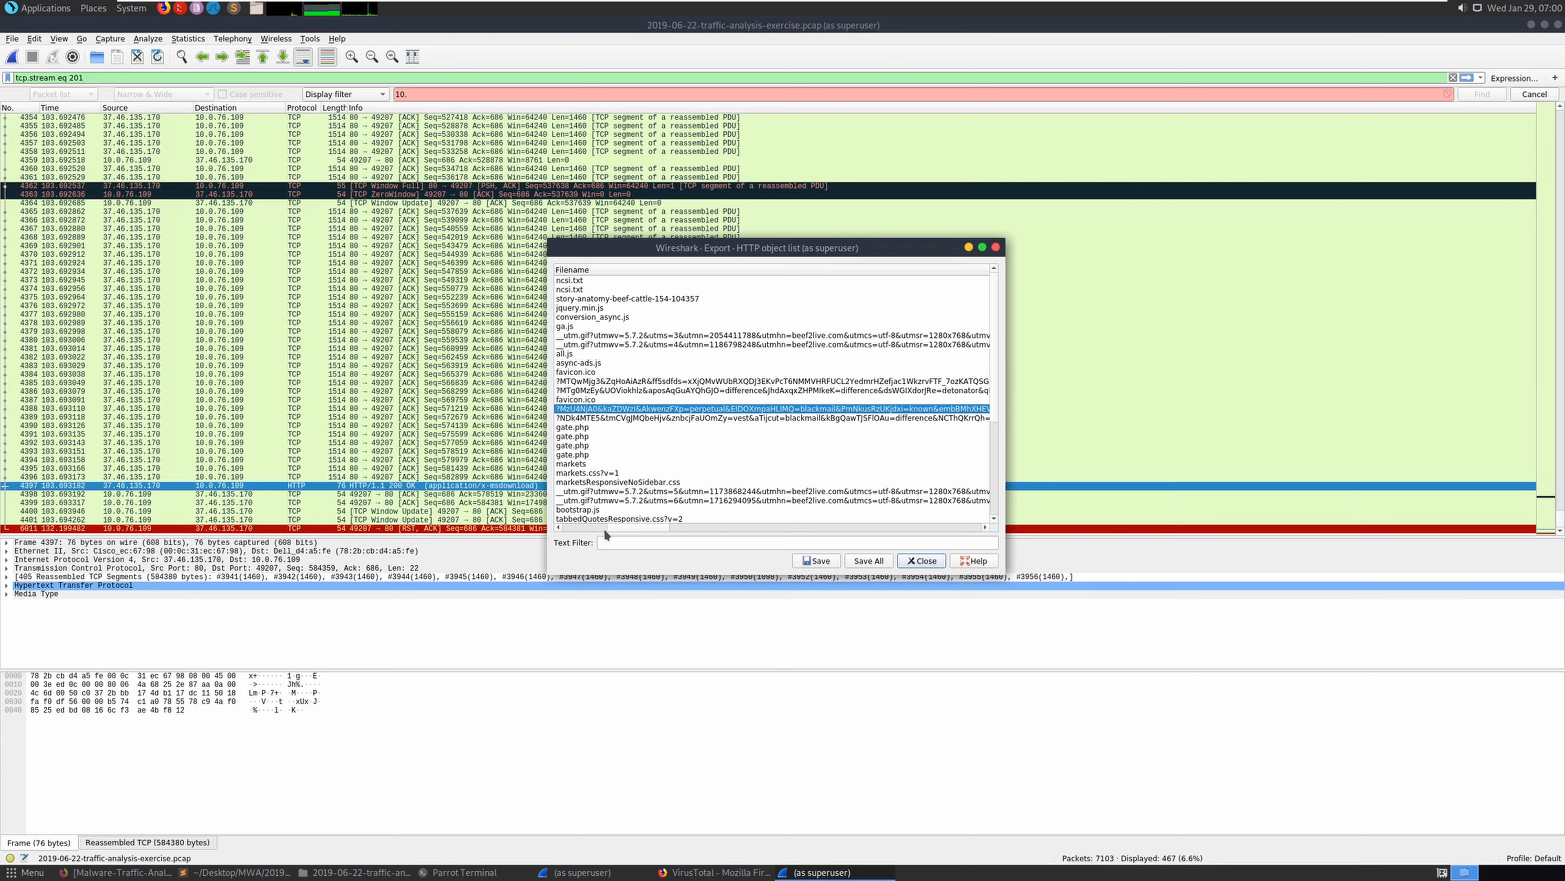
pyautogui.moveTo(604, 528); pyautogui.dragTo(578, 524)
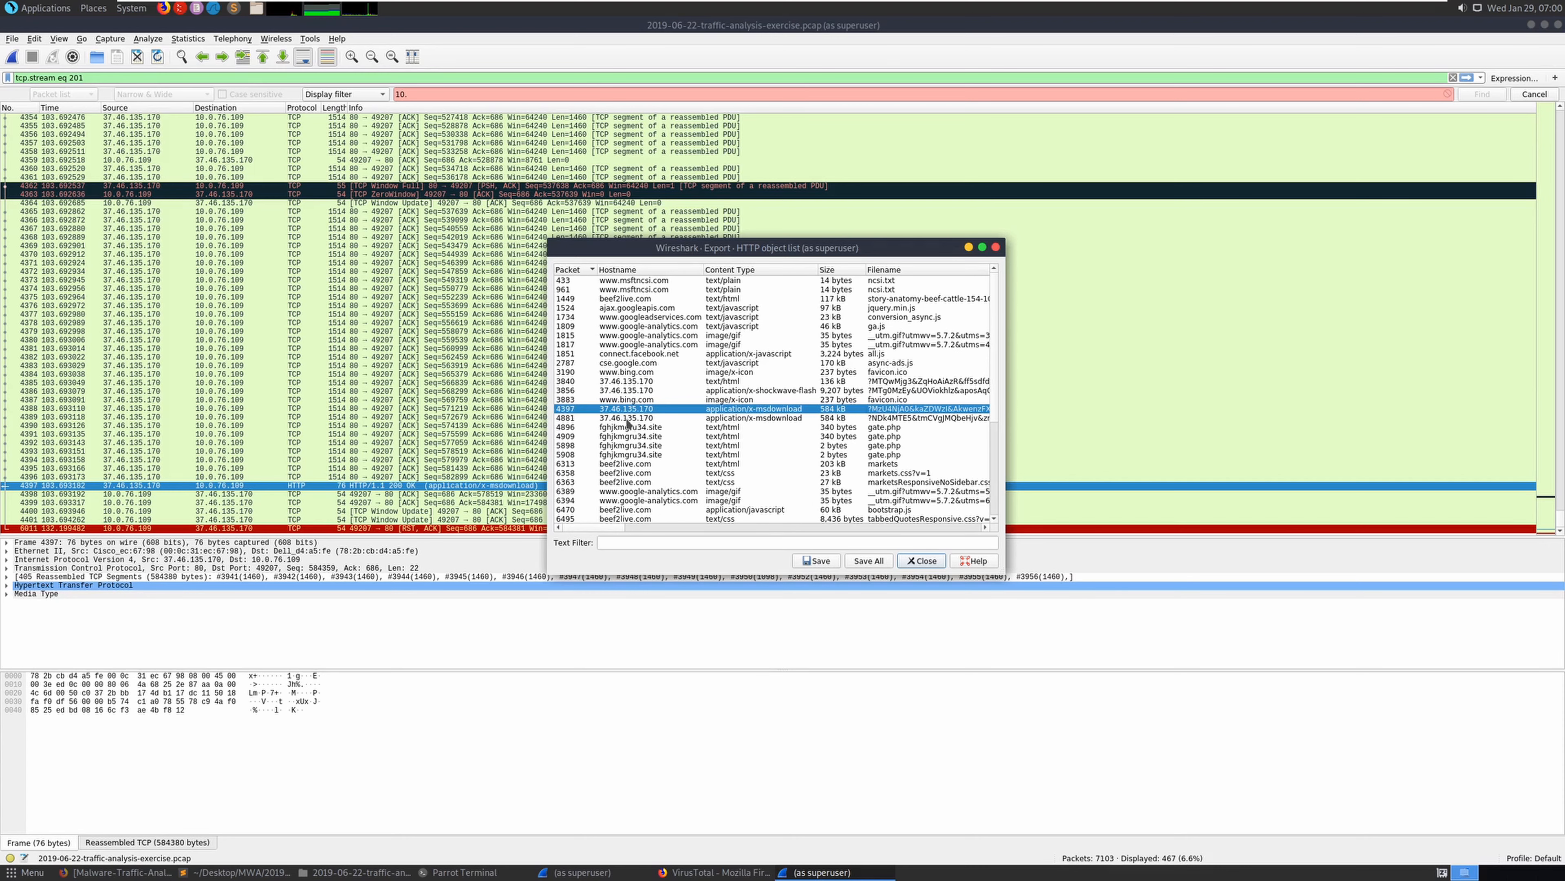
# Save the application/x-shockwave-flash object from packet 3856 to the Desktop/MWA folder under its suggested file name
pyautogui.click(850, 390)
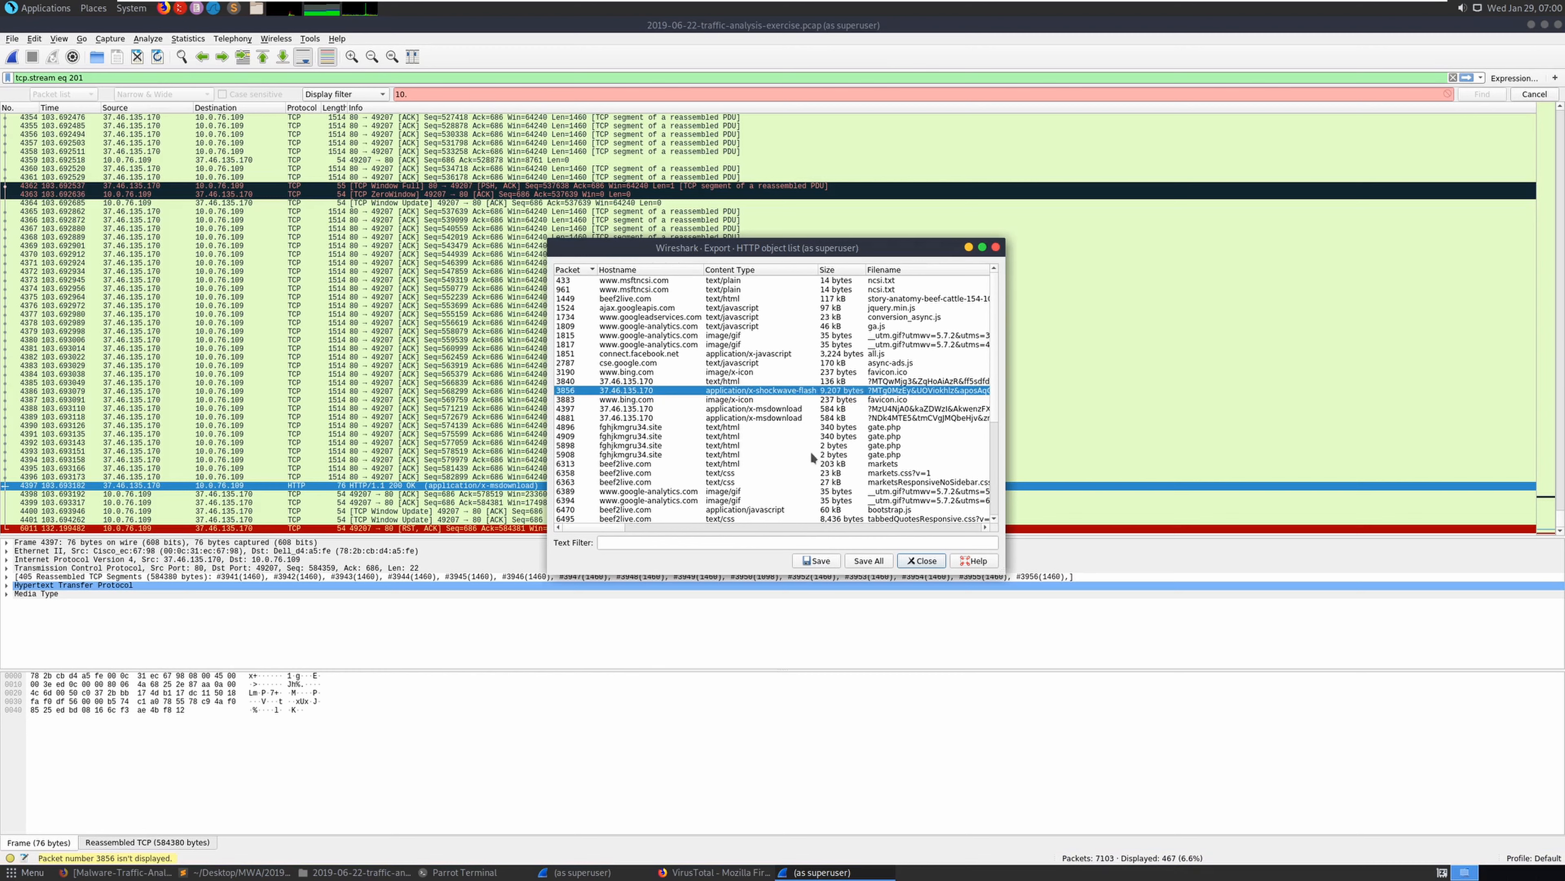
pyautogui.click(754, 418)
pyautogui.click(751, 390)
pyautogui.click(750, 409)
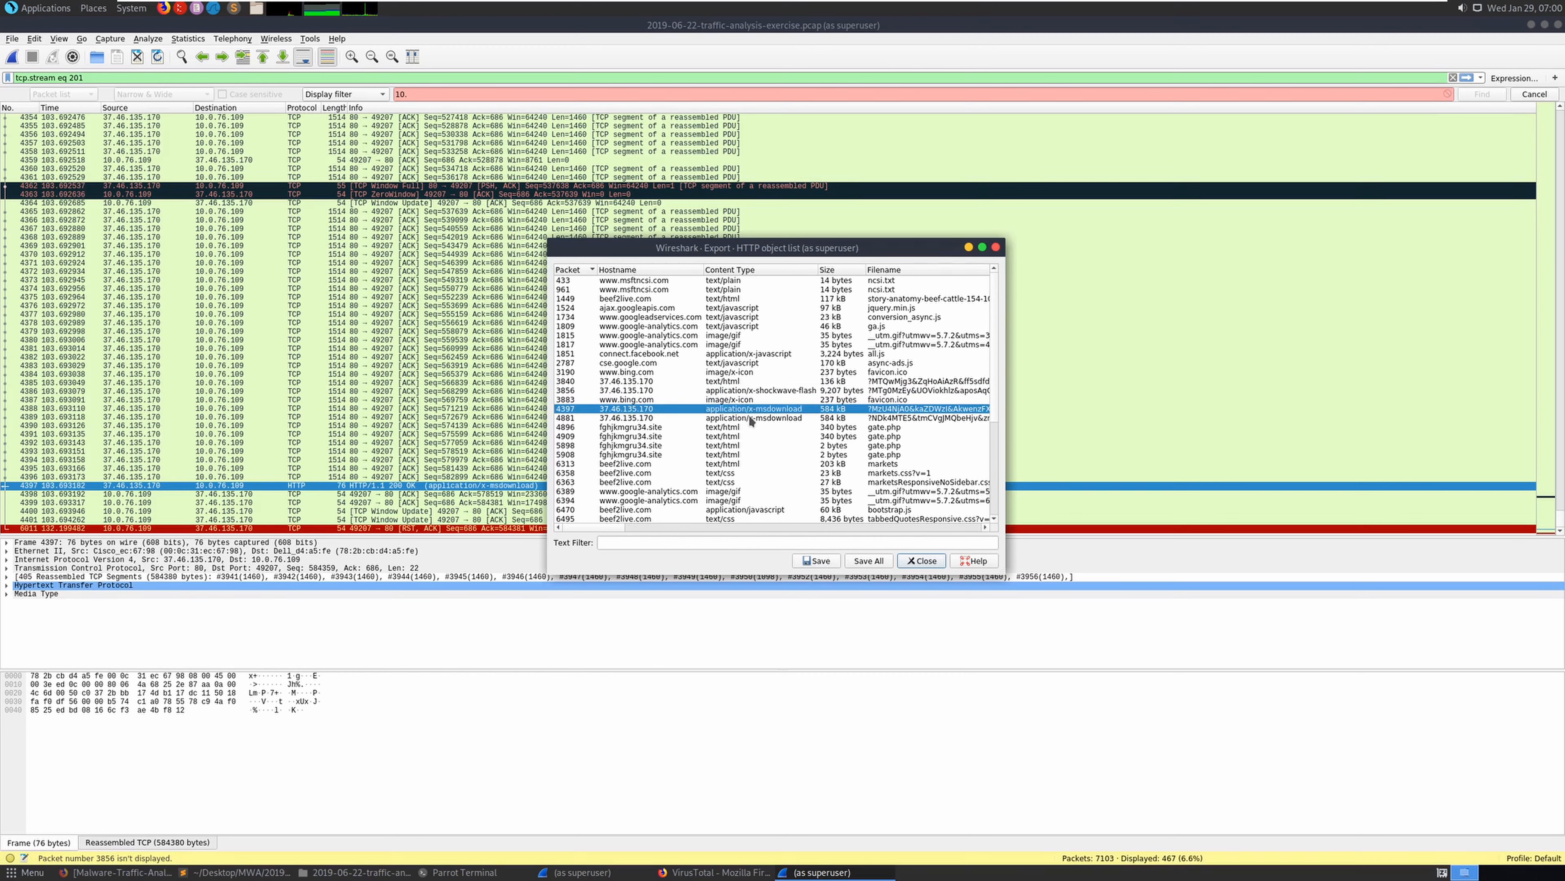
pyautogui.click(748, 418)
pyautogui.click(758, 391)
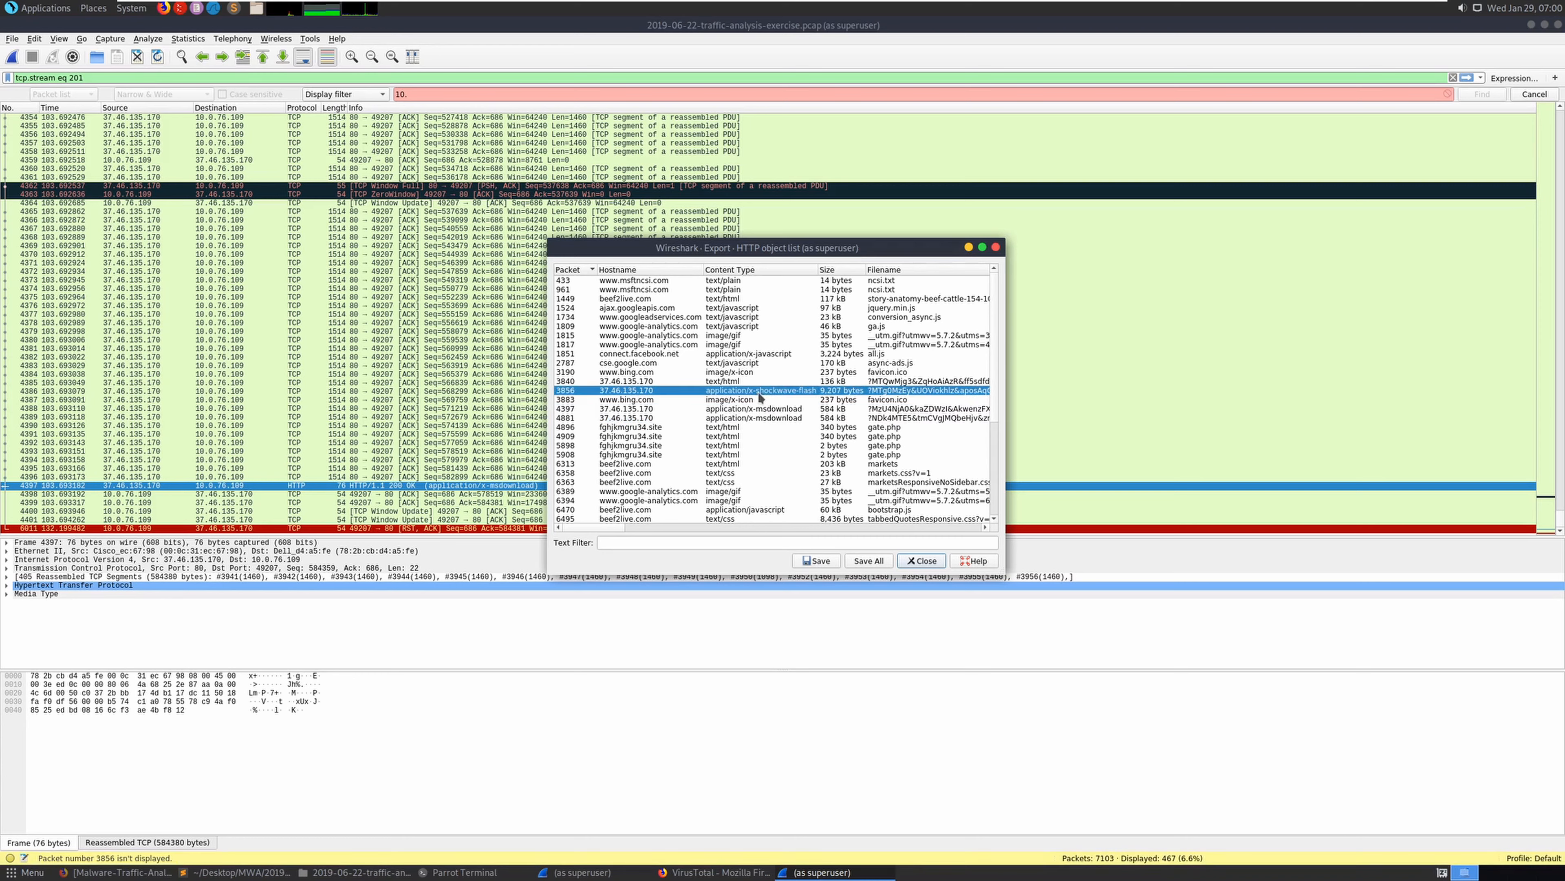
pyautogui.click(830, 567)
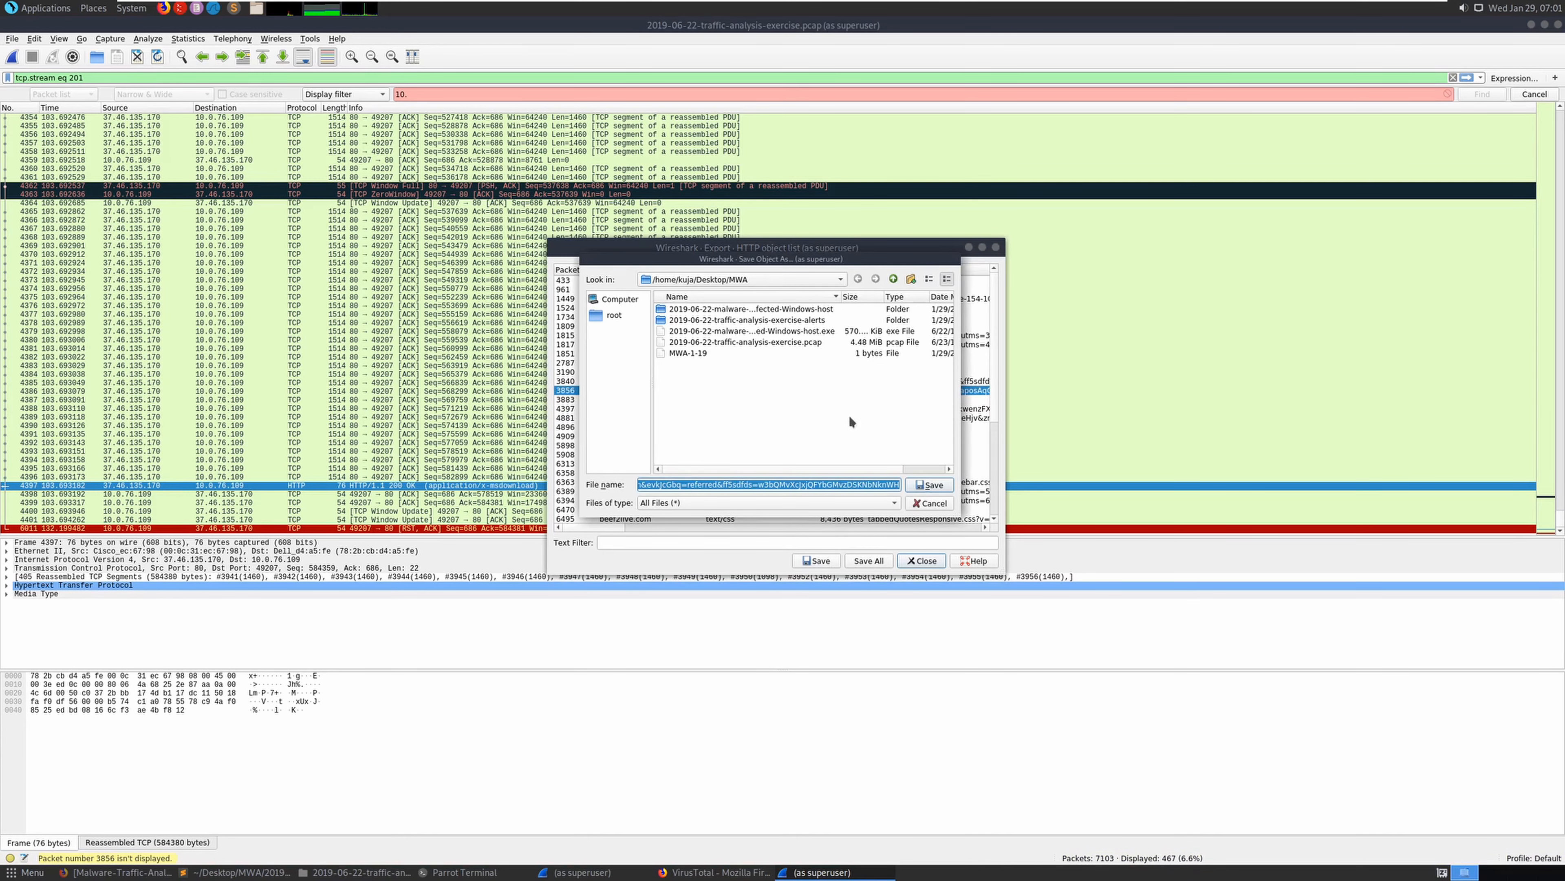
pyautogui.click(929, 480)
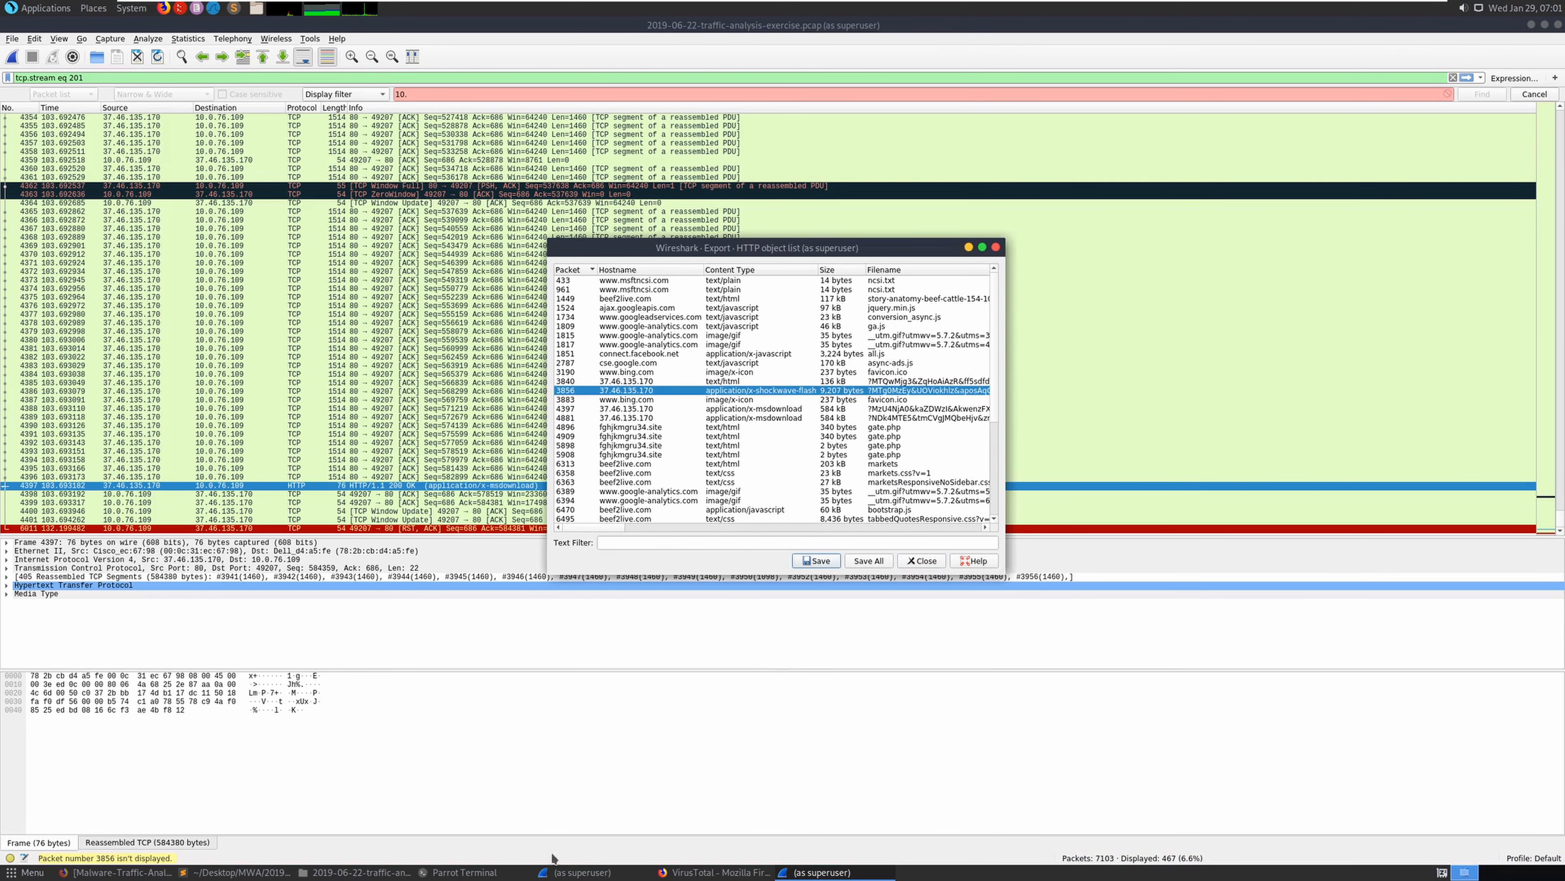
# Close the exercise alerts folder window and open the MWA folder from the desktop on the other workspace
pyautogui.click(298, 873)
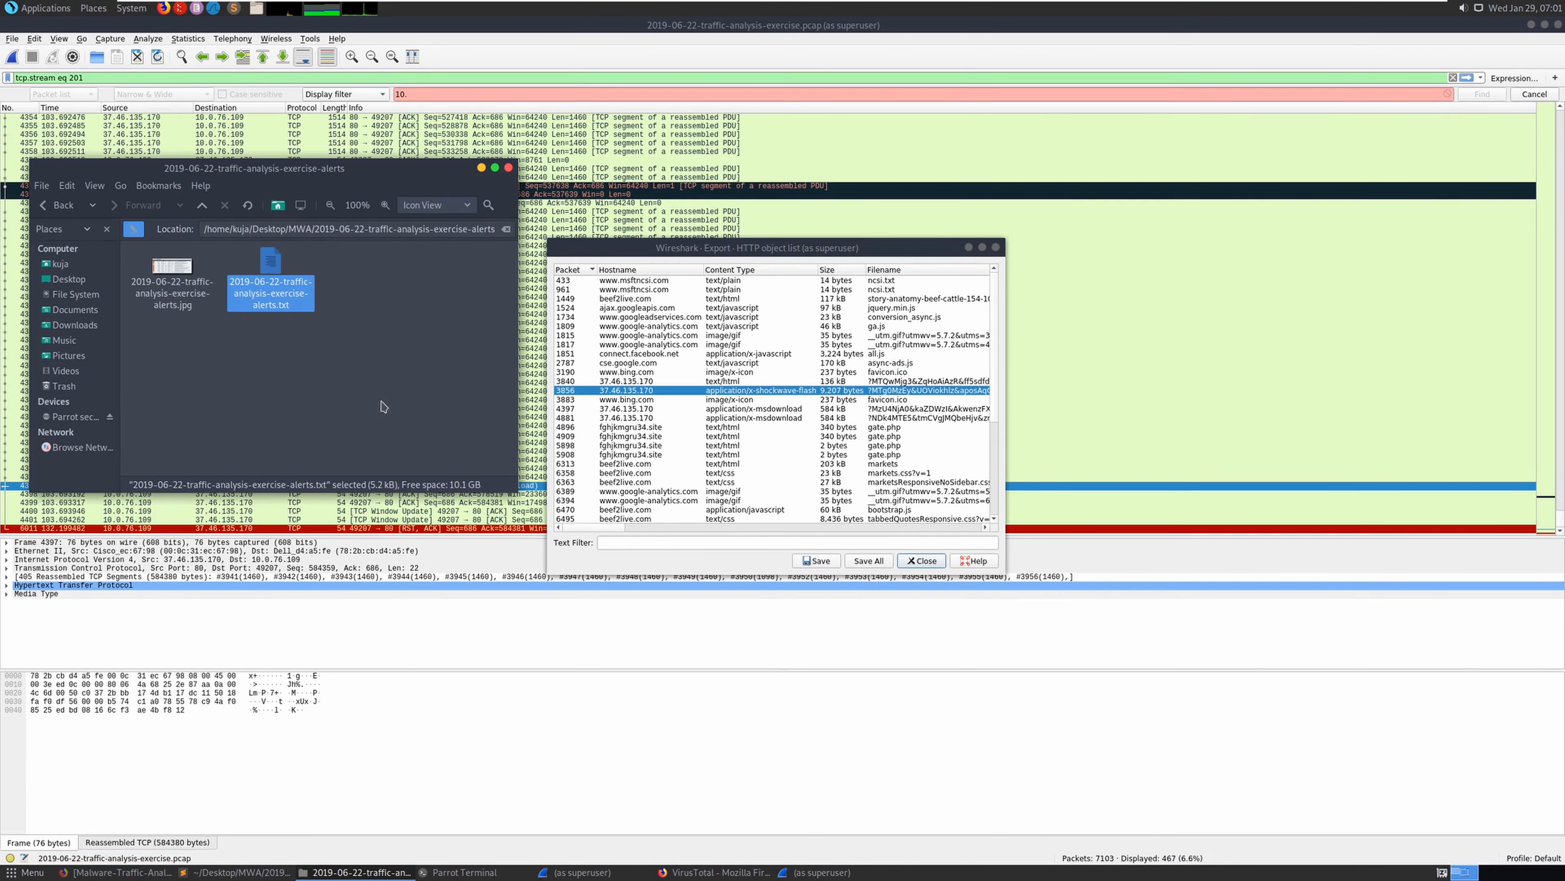
pyautogui.click(508, 167)
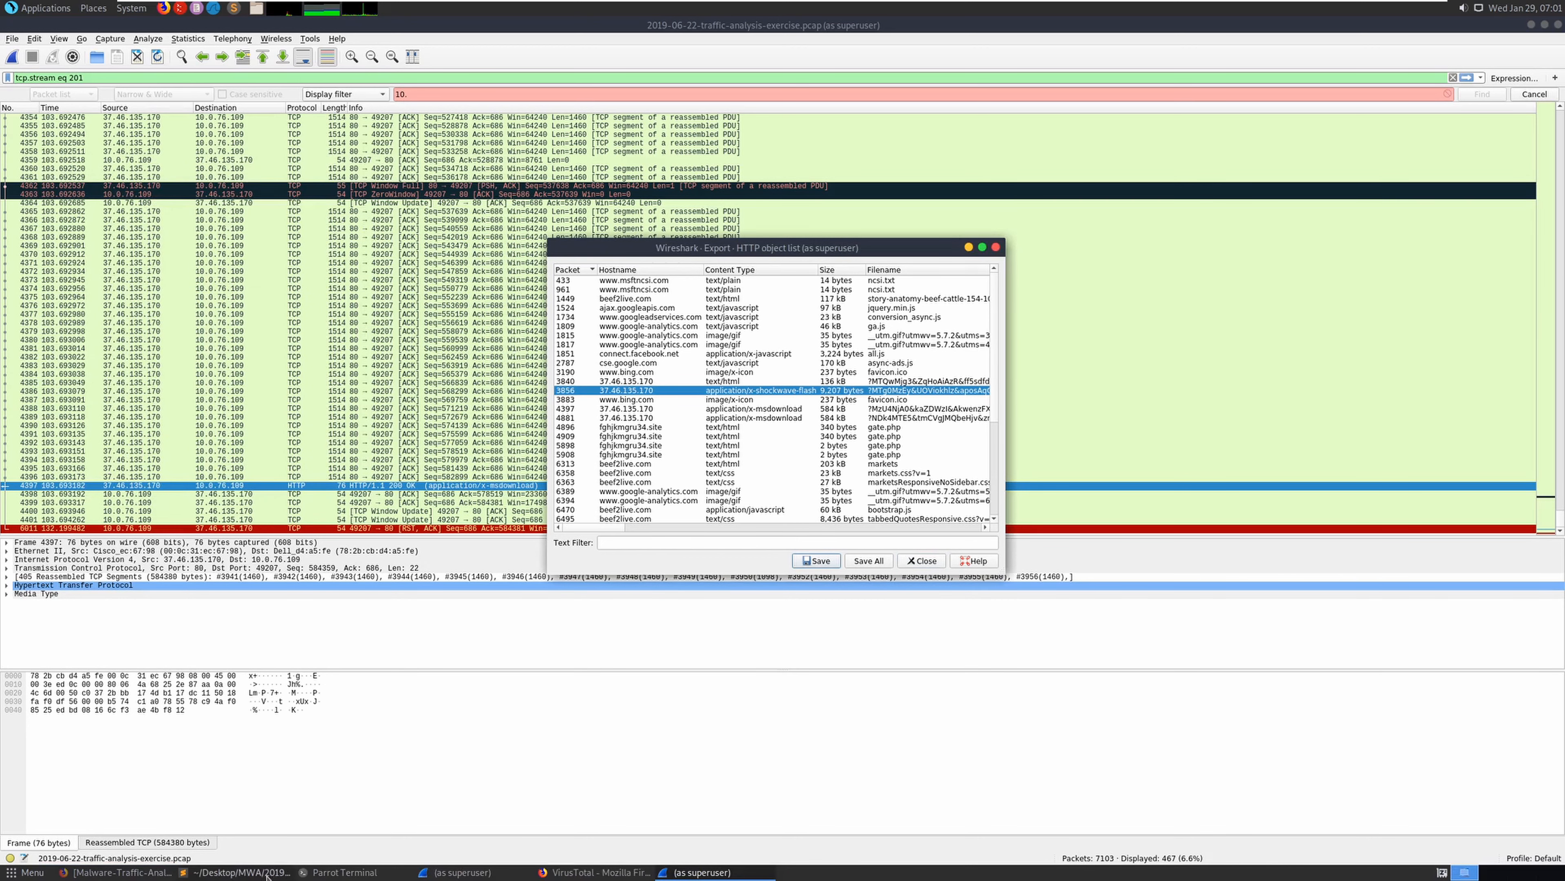
pyautogui.click(1495, 872)
pyautogui.doubleClick(54, 474)
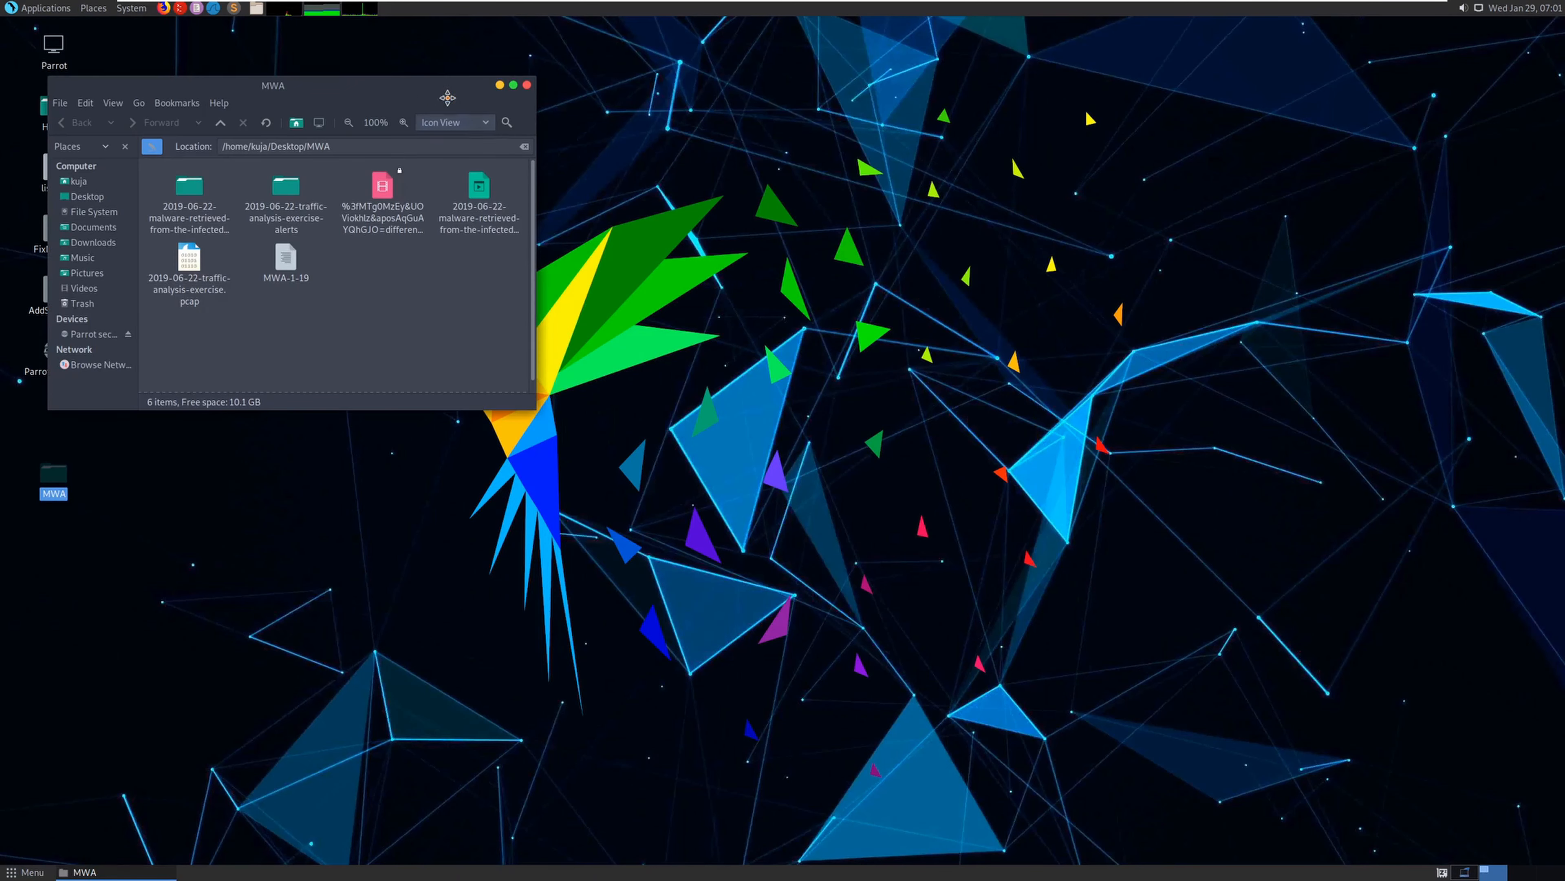
pyautogui.moveTo(425, 89); pyautogui.dragTo(570, 144)
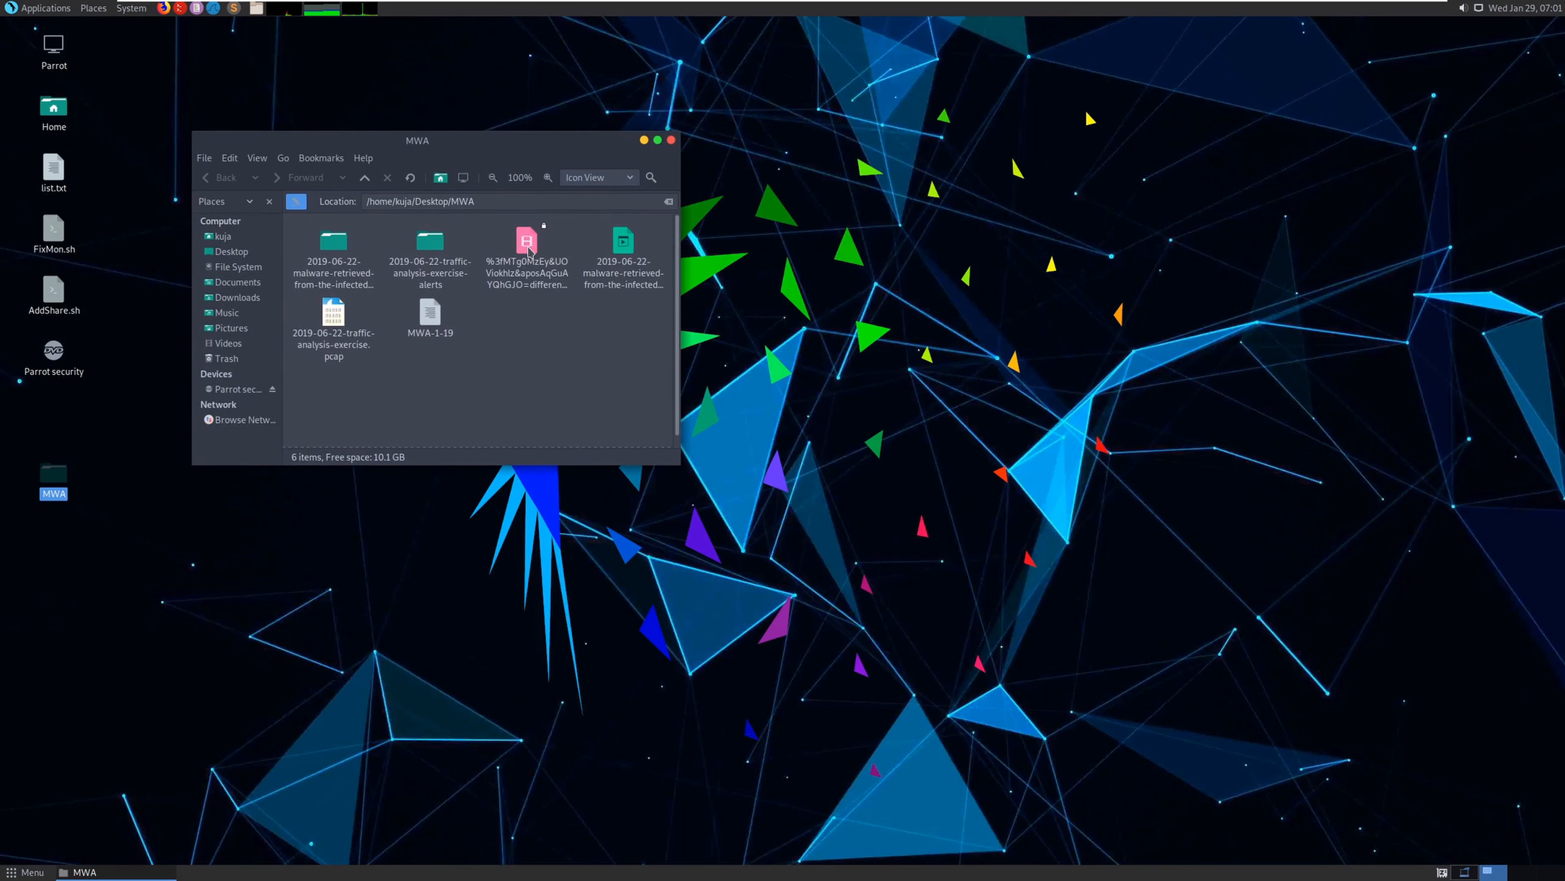
# Open a terminal in the MWA folder and check the type of the saved %3fMTg0MzEy object with the file command
pyautogui.rightClick(525, 340)
pyautogui.click(560, 371)
pyautogui.write('file')
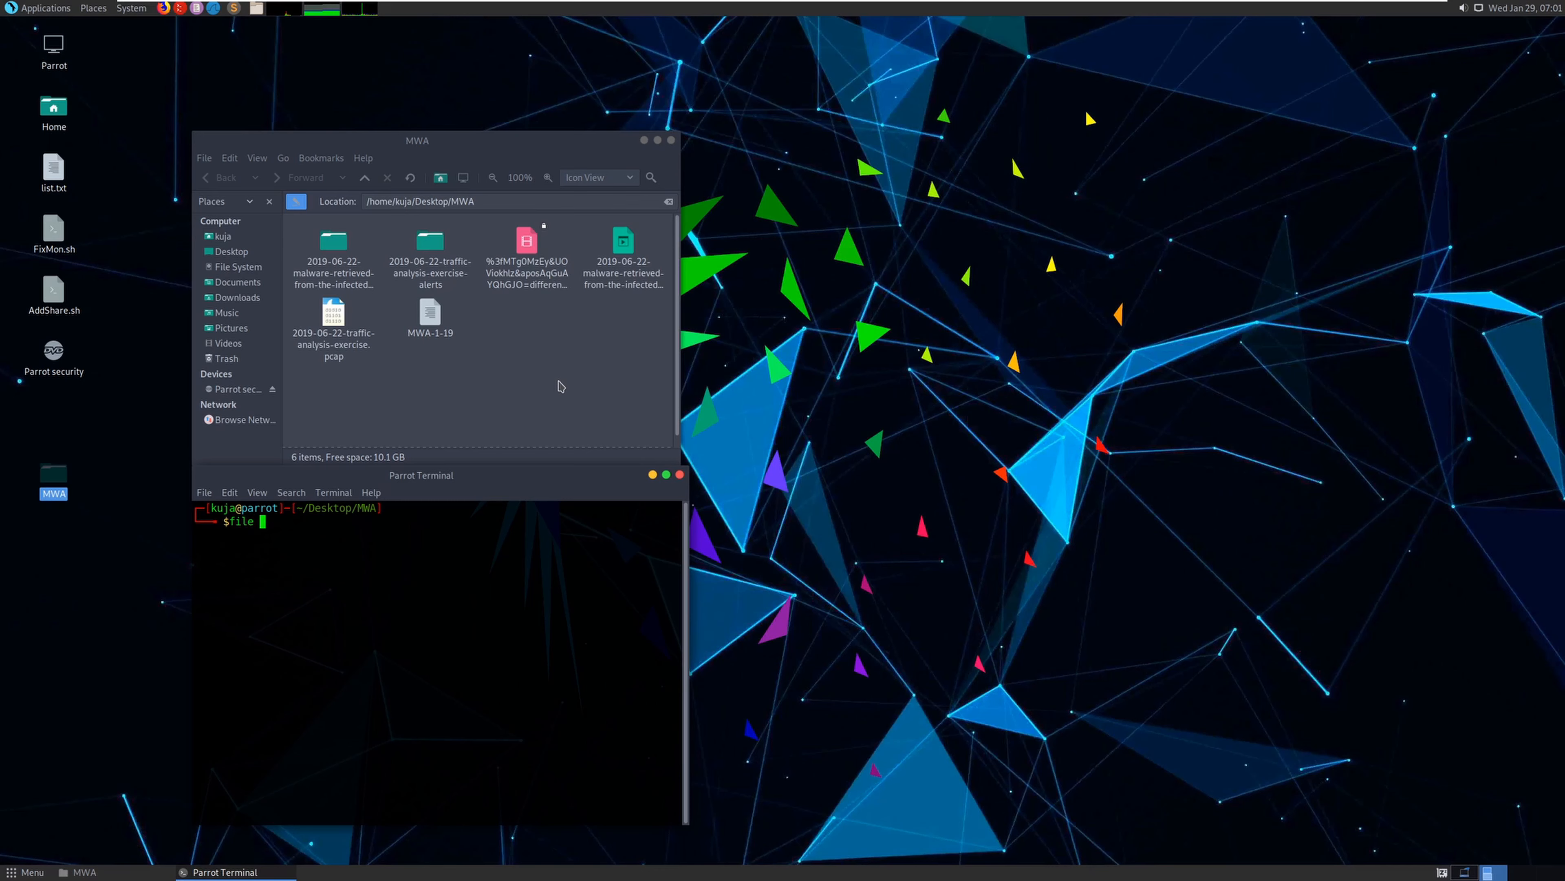
pyautogui.write(' j%')
pyautogui.press('BackSpace')
pyautogui.press('BackSpace')
pyautogui.write('%')
pyautogui.press('Tab')
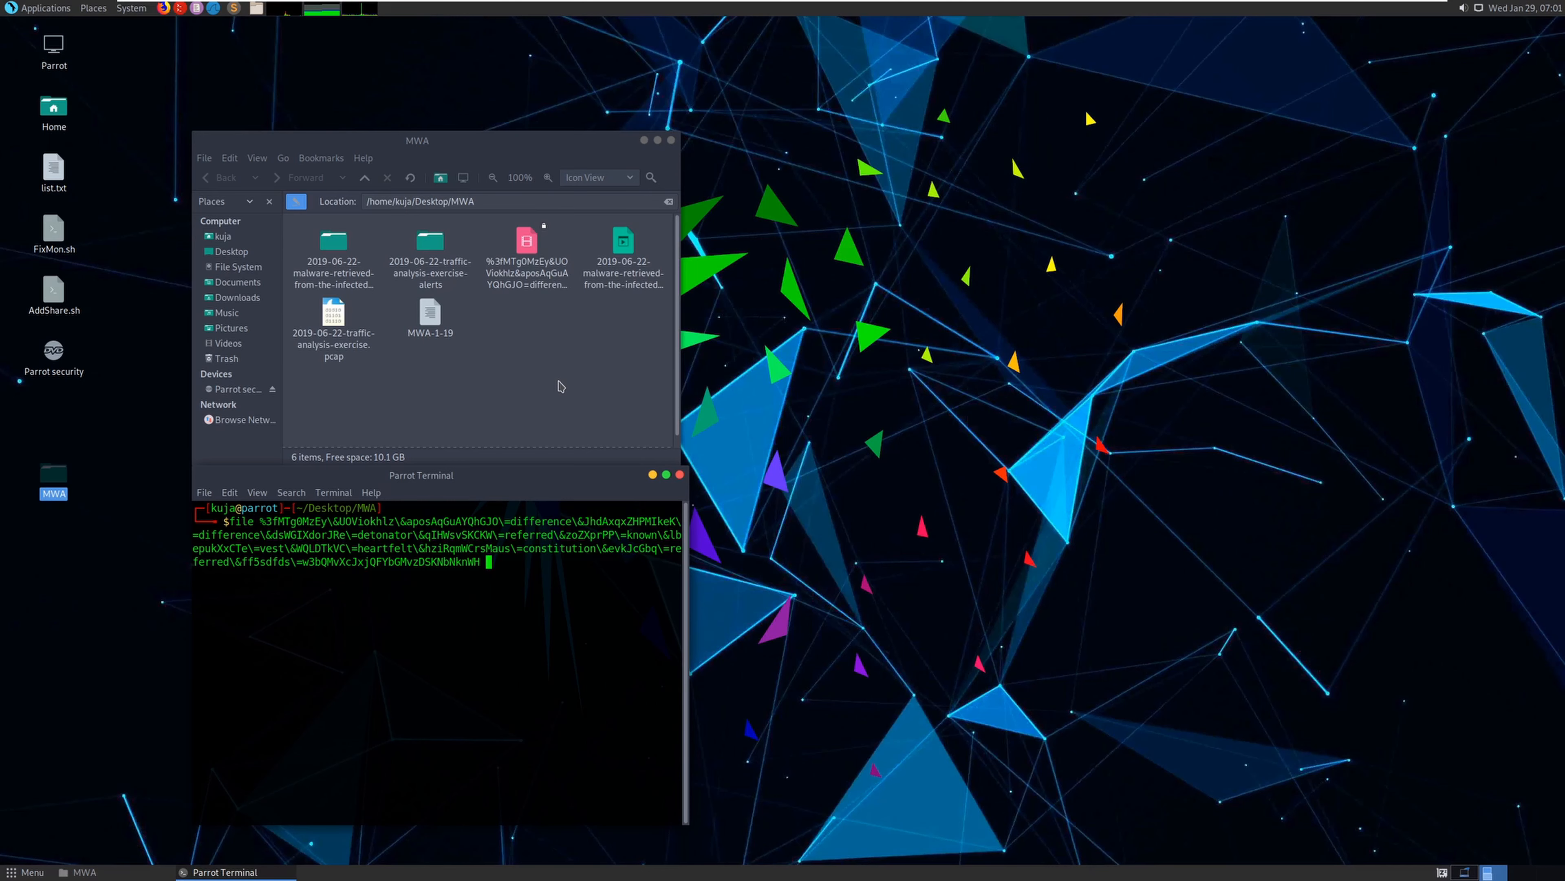
pyautogui.press('Return')
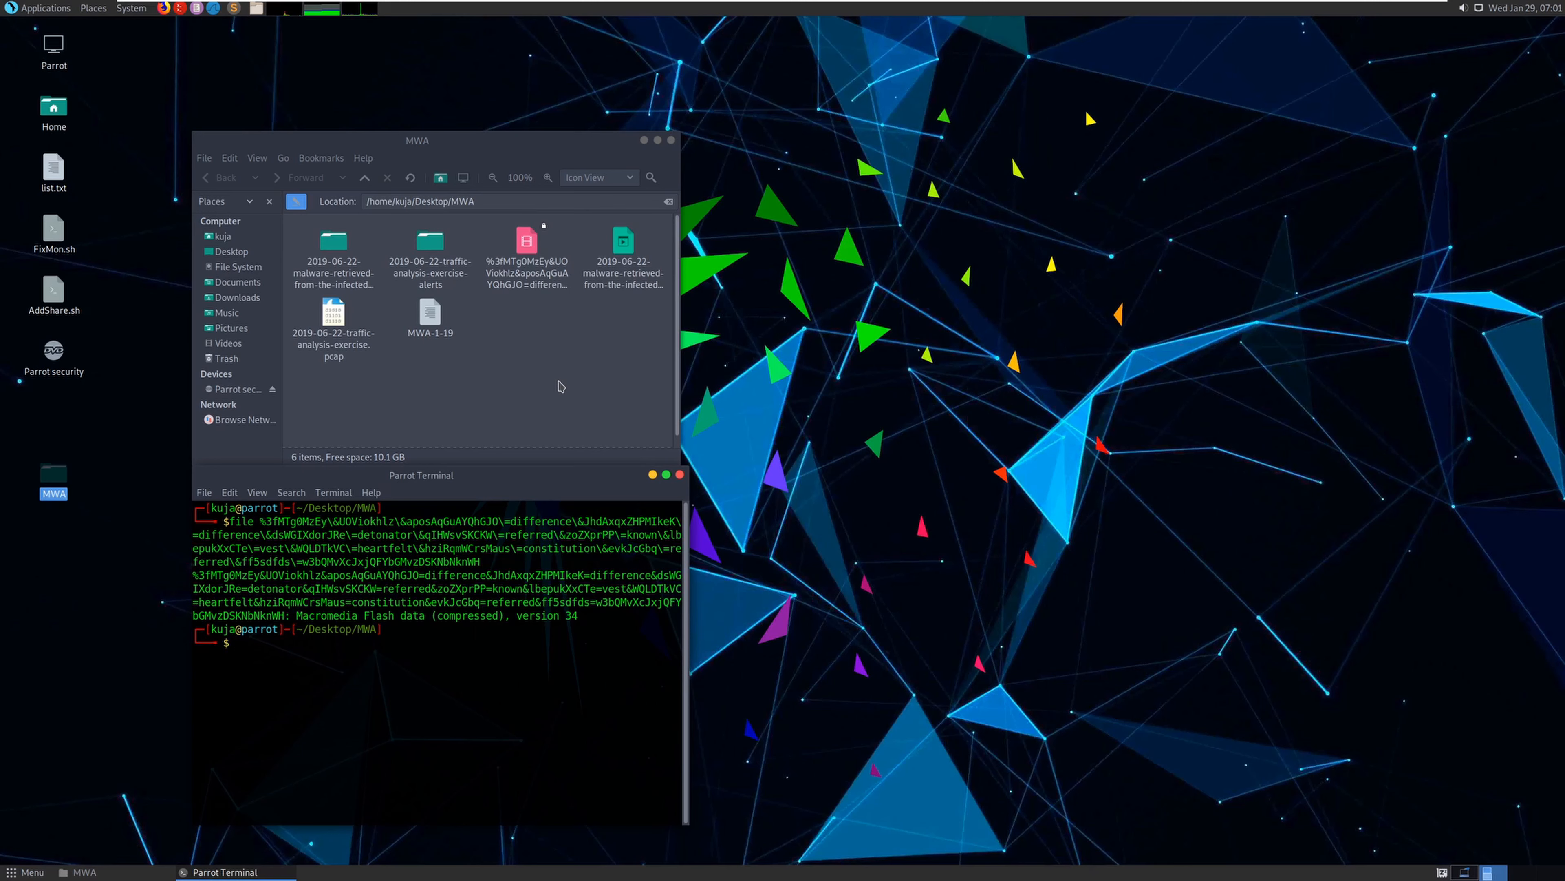
# Print the contents of the saved %3fMTg0MzEy Flash object in the terminal with cat
pyautogui.write('cat %')
pyautogui.press('Tab')
pyautogui.press('Return')
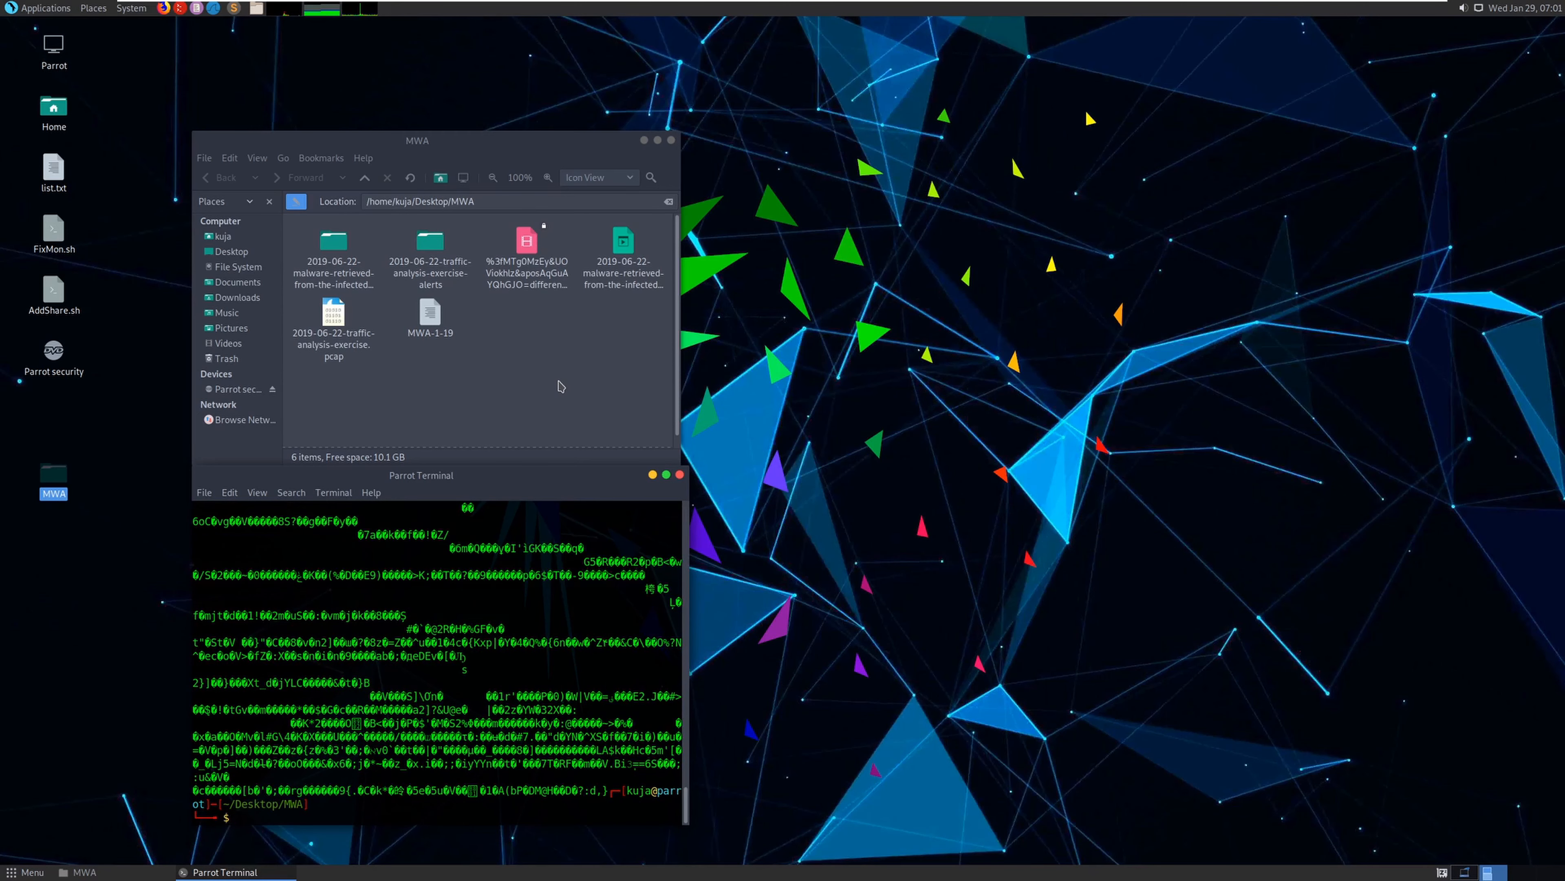
pyautogui.click(505, 264)
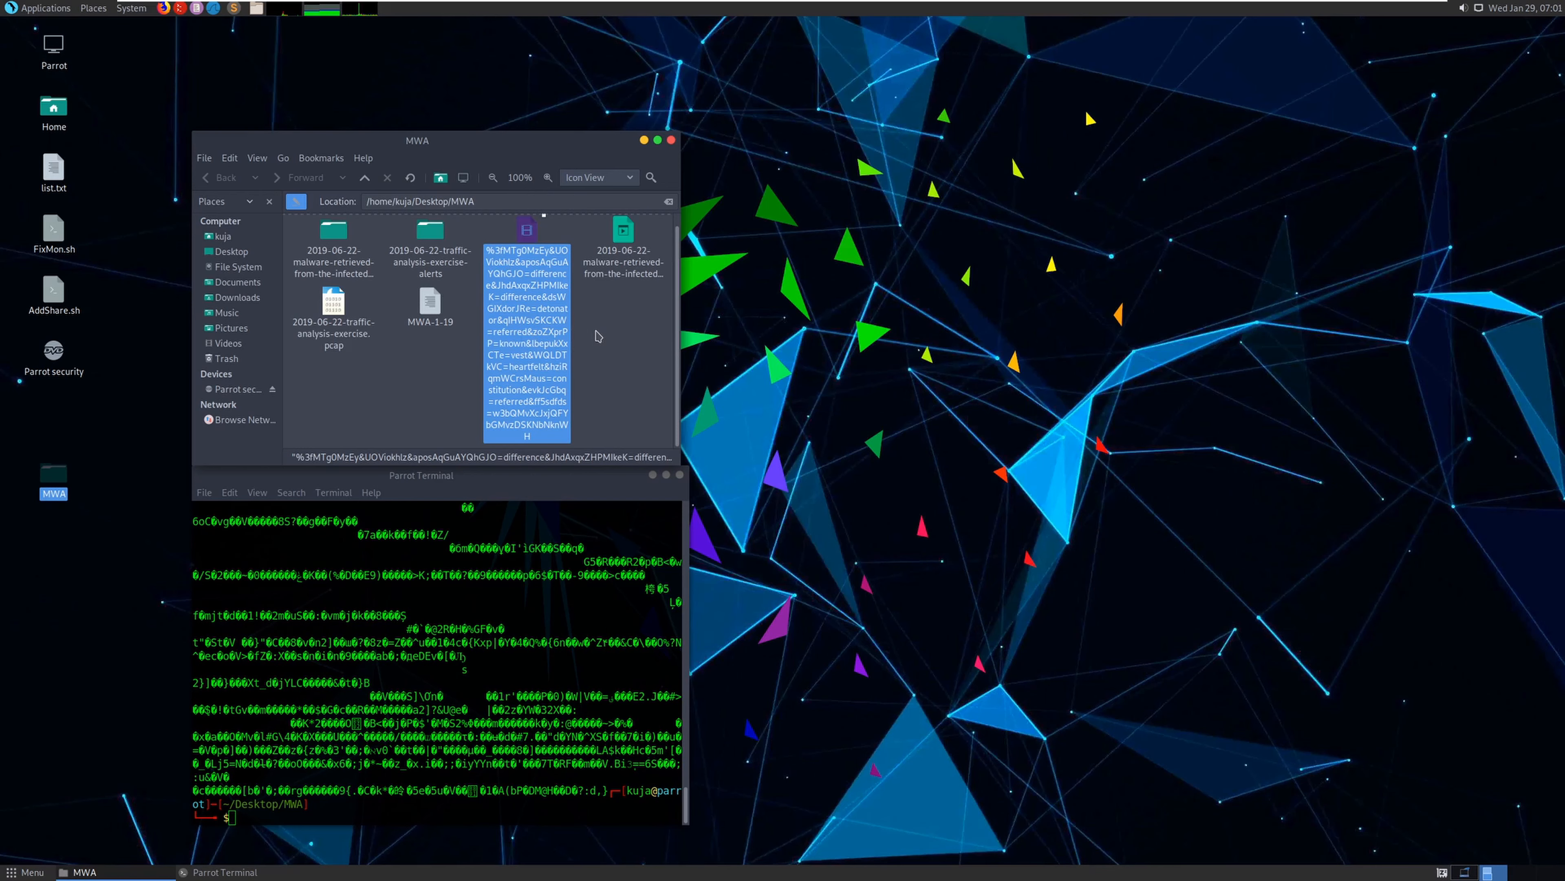
pyautogui.click(618, 386)
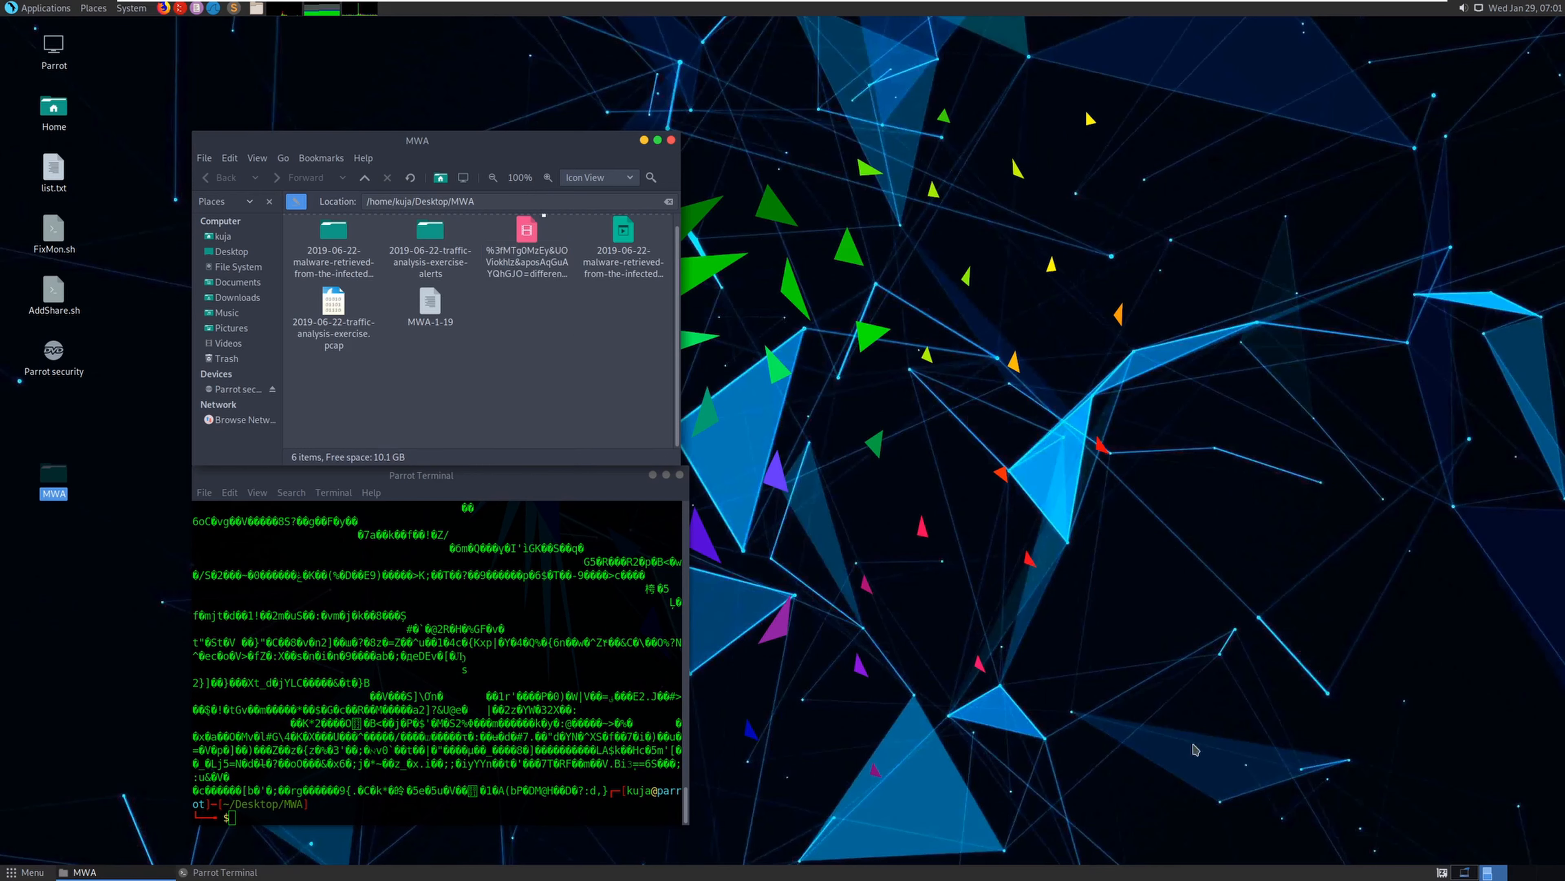
# Save the two application/x-msdownload objects from packets 4397 and 4881 to Desktop/MWA, and close the HTTP object list
pyautogui.click(1463, 871)
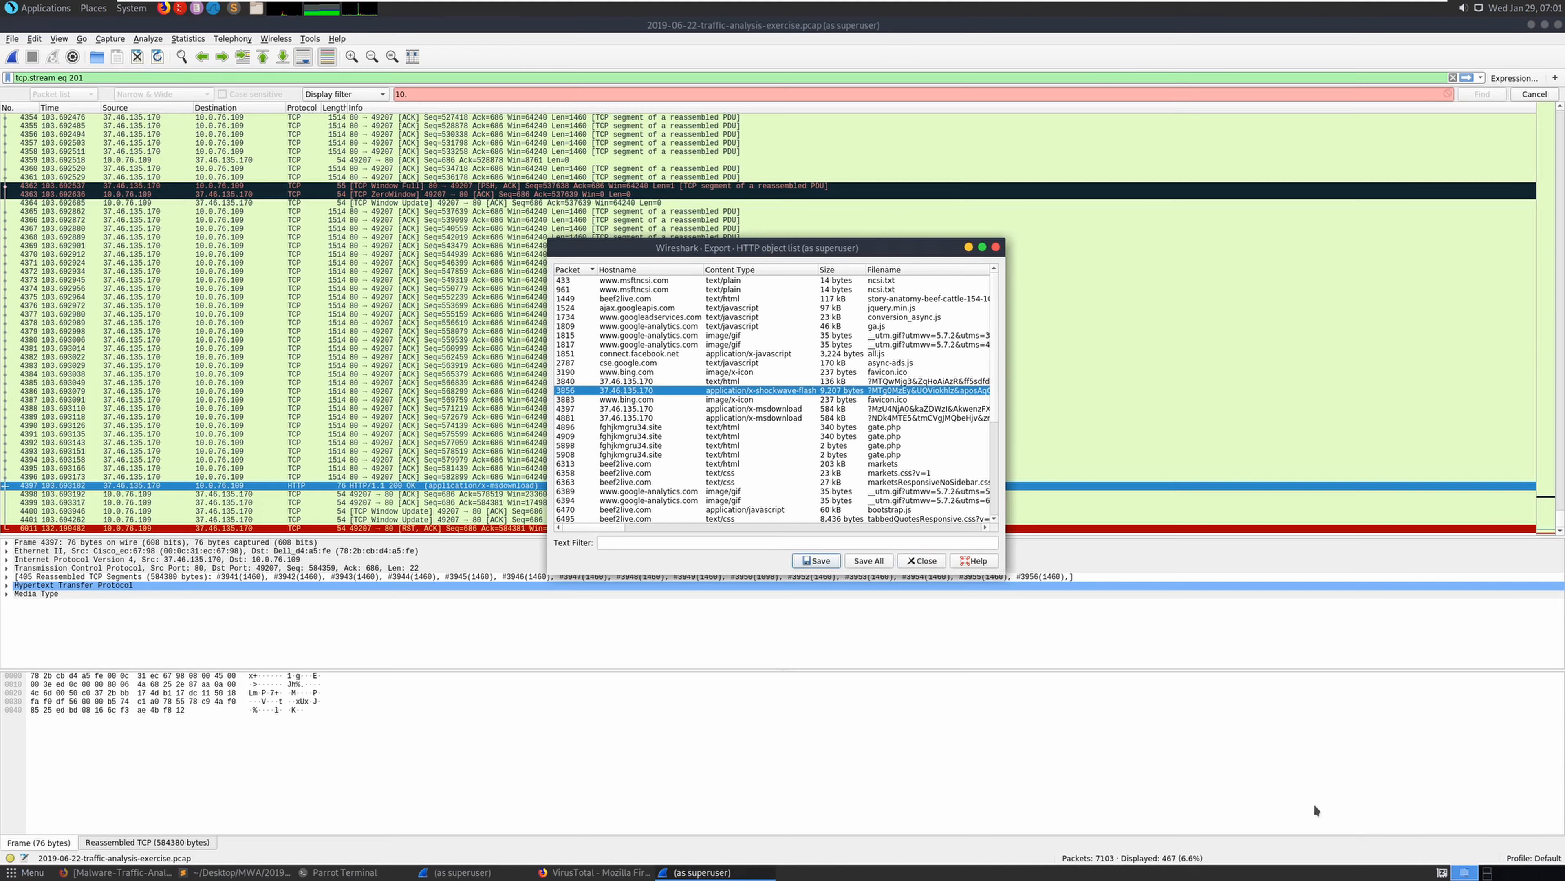
pyautogui.click(767, 409)
pyautogui.click(820, 560)
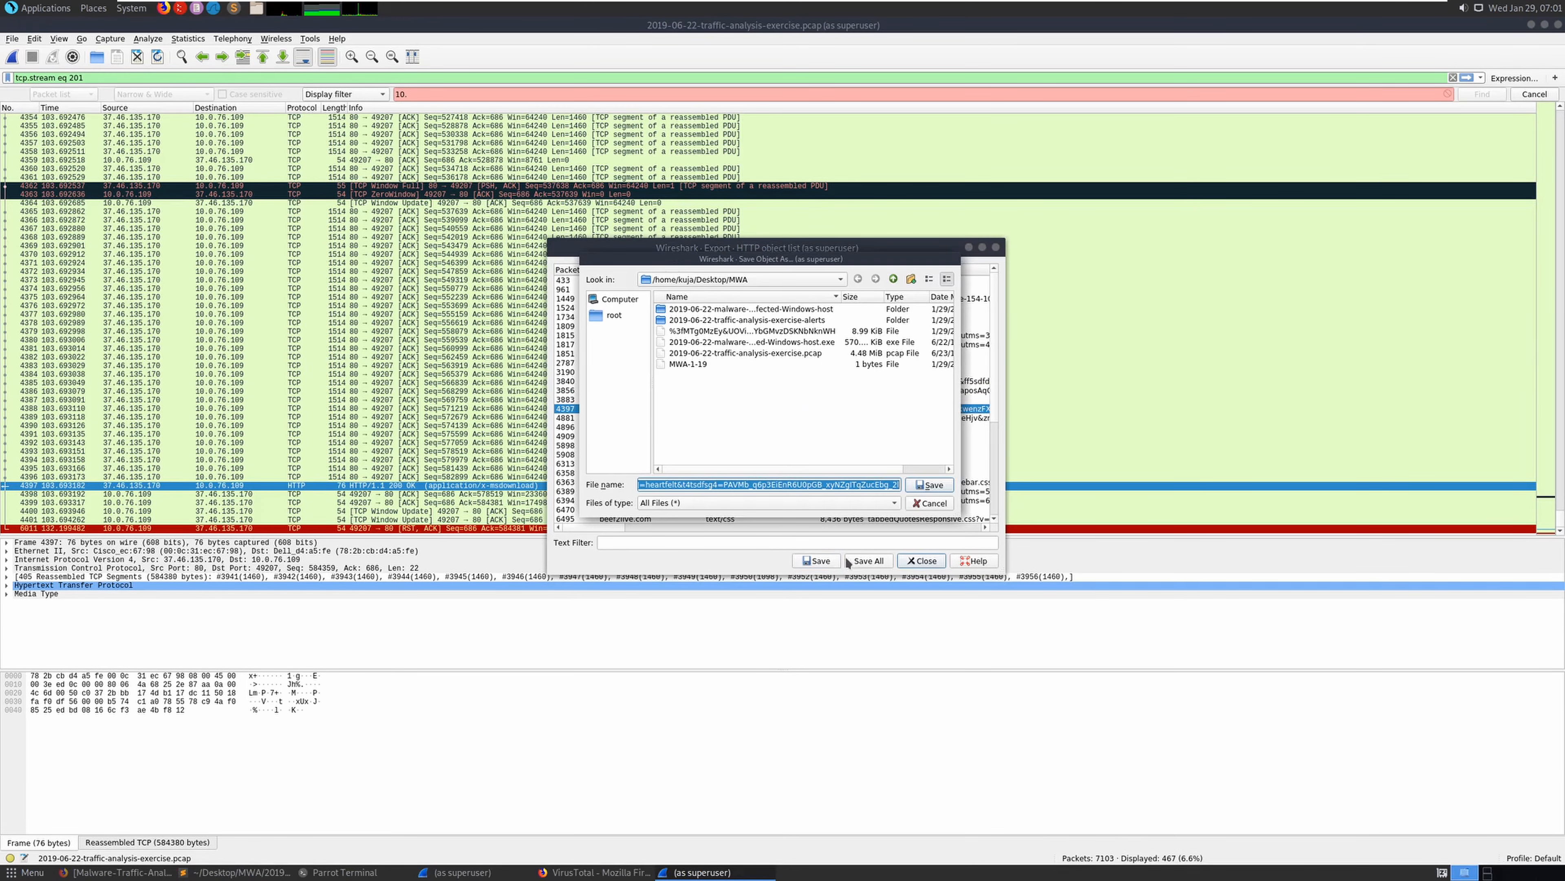
pyautogui.click(932, 485)
pyautogui.click(797, 418)
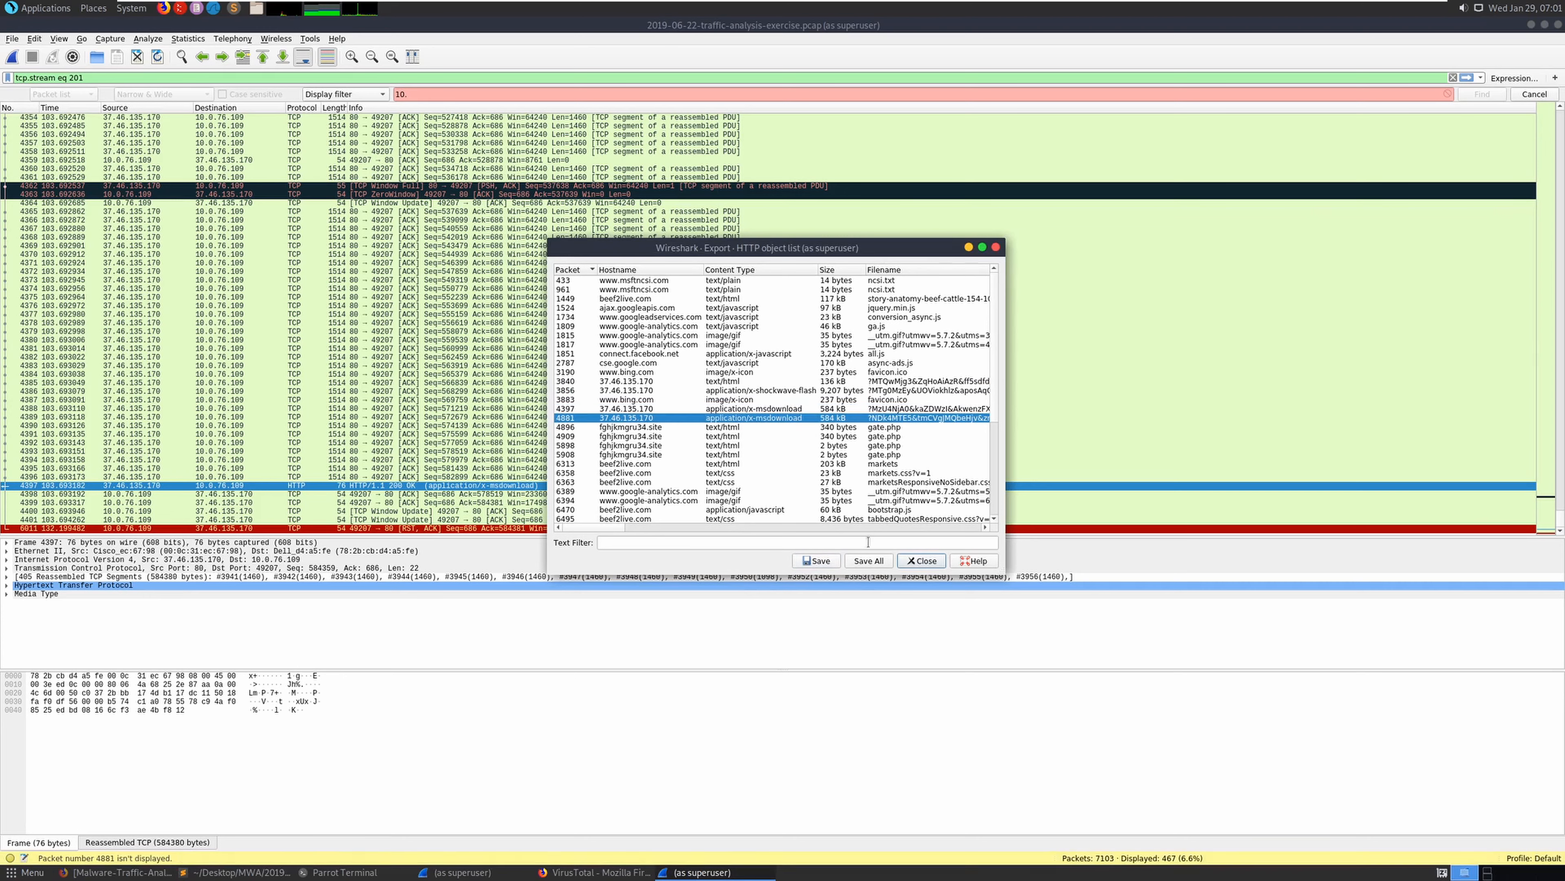
pyautogui.click(817, 561)
pyautogui.click(933, 485)
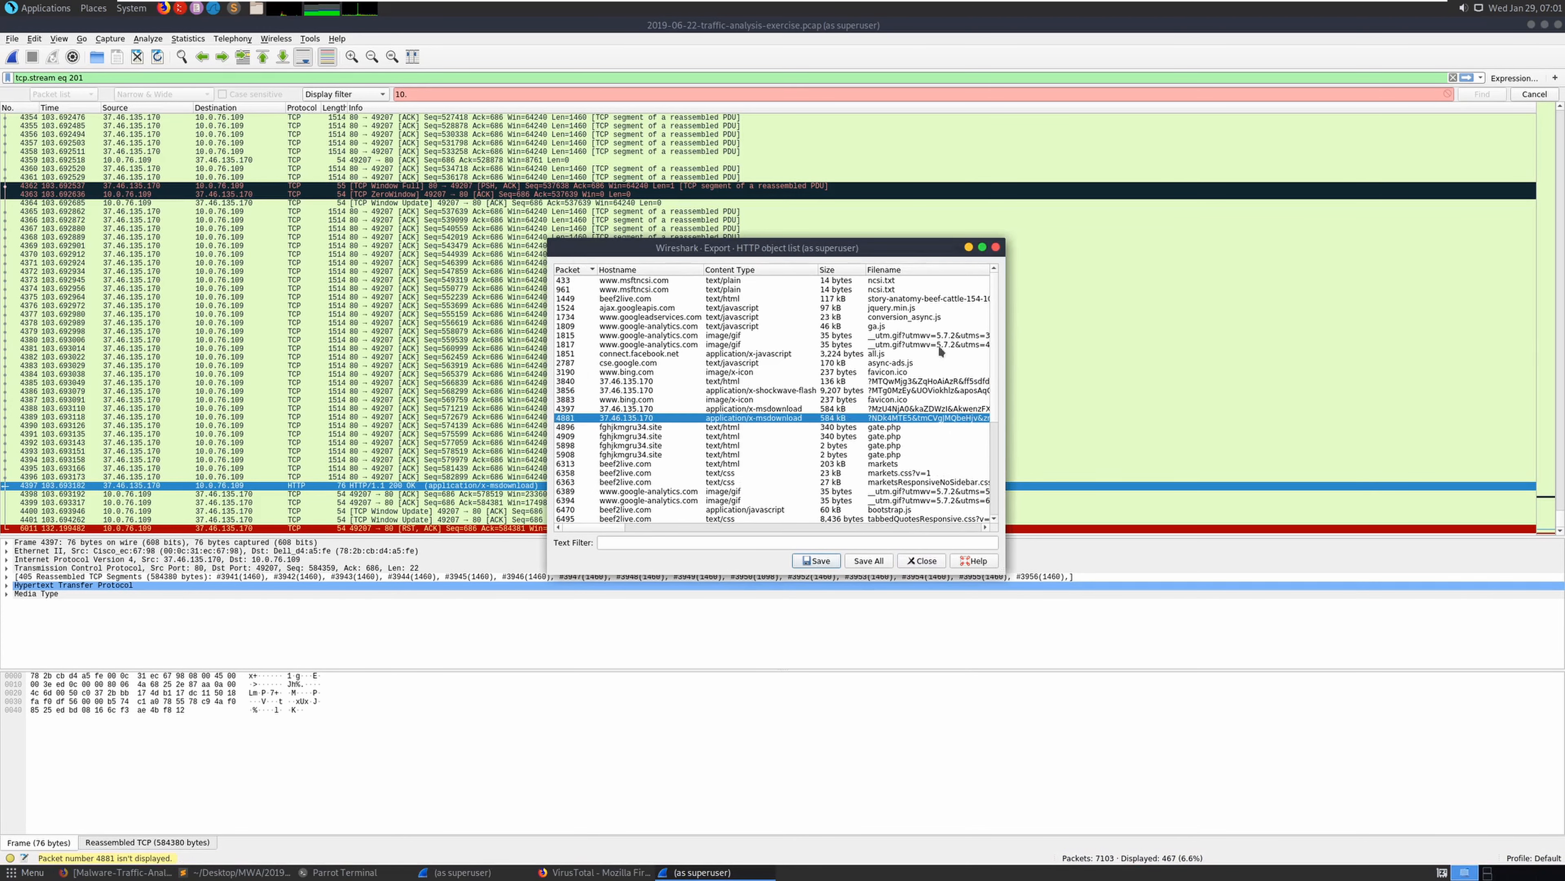
pyautogui.click(997, 247)
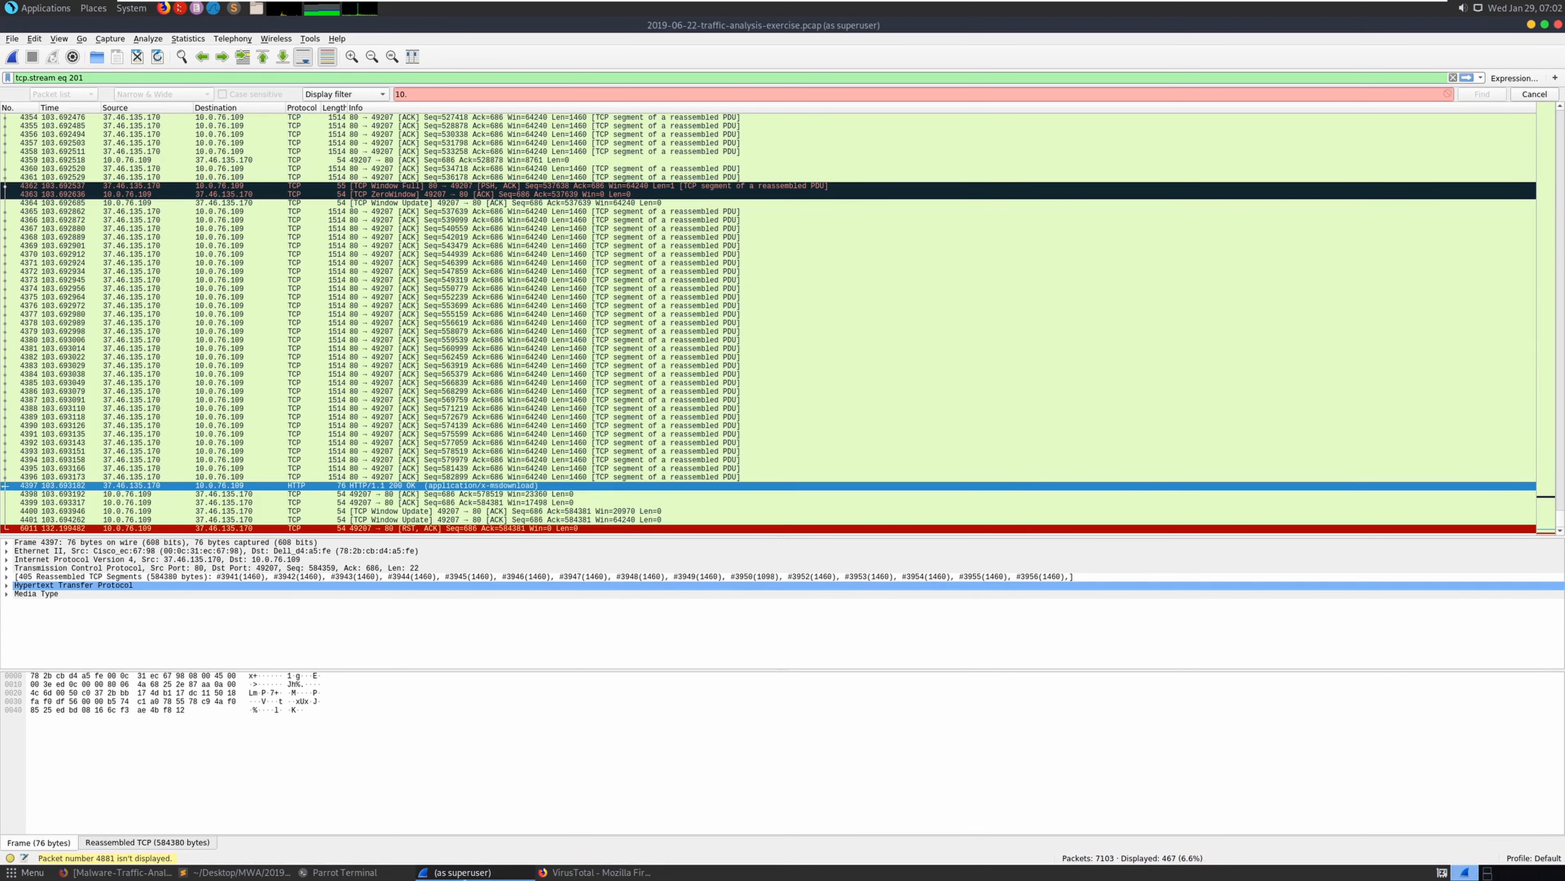
# Switch back to the workspace showing the MWA folder and the terminal
pyautogui.click(255, 872)
pyautogui.click(255, 873)
pyautogui.click(1488, 872)
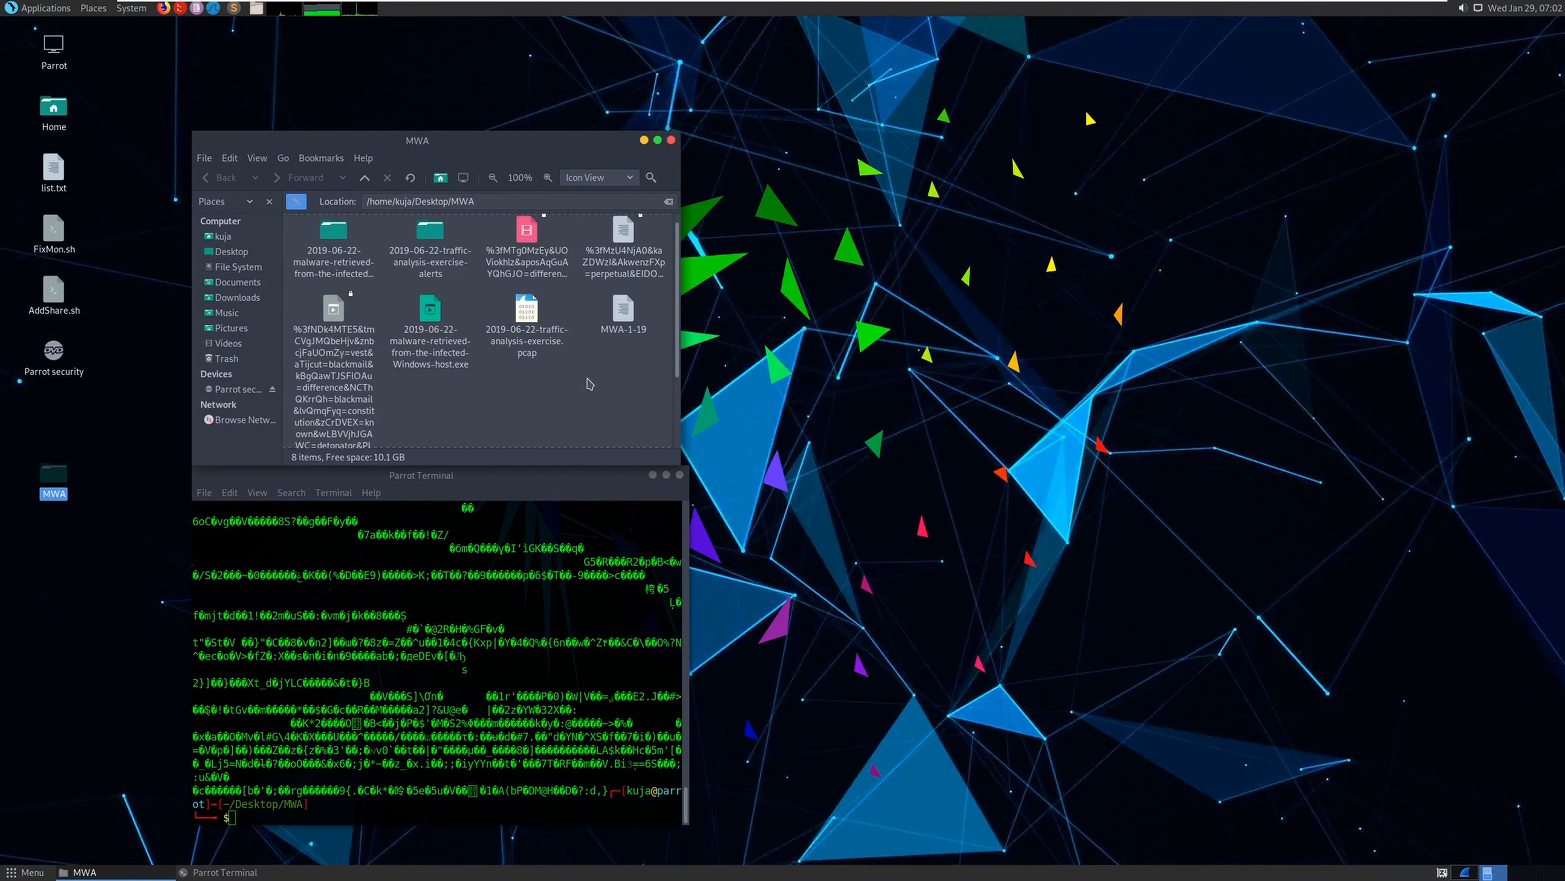
# Try to check the type of the saved %3fNDk4MTE5 object with the command "file %3fn"
pyautogui.click(378, 813)
pyautogui.write('file ')
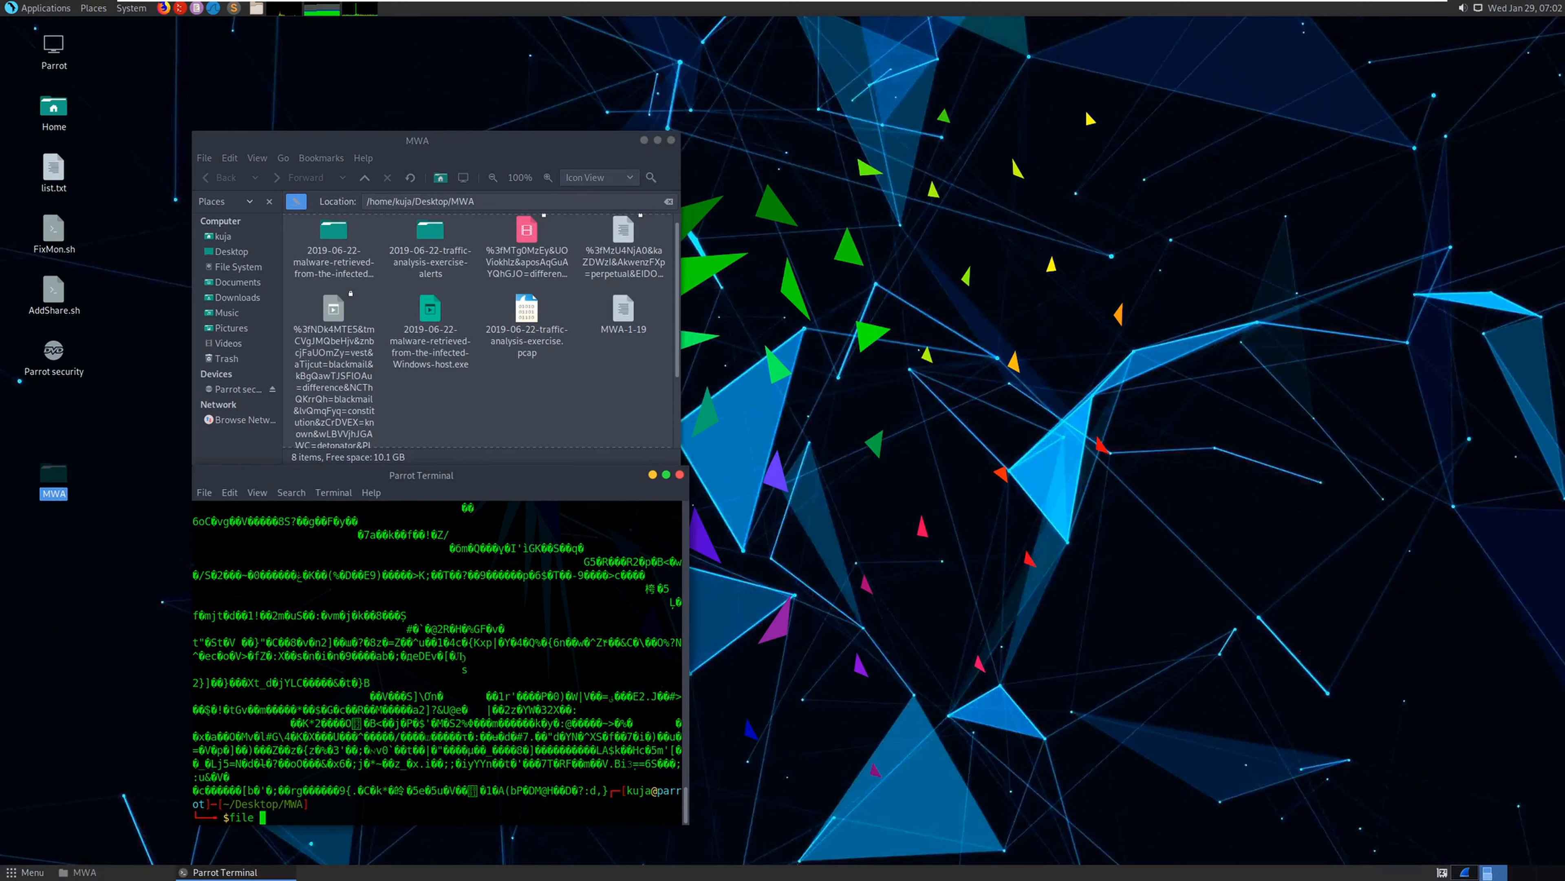
pyautogui.write('%3fn')
pyautogui.press('Return')
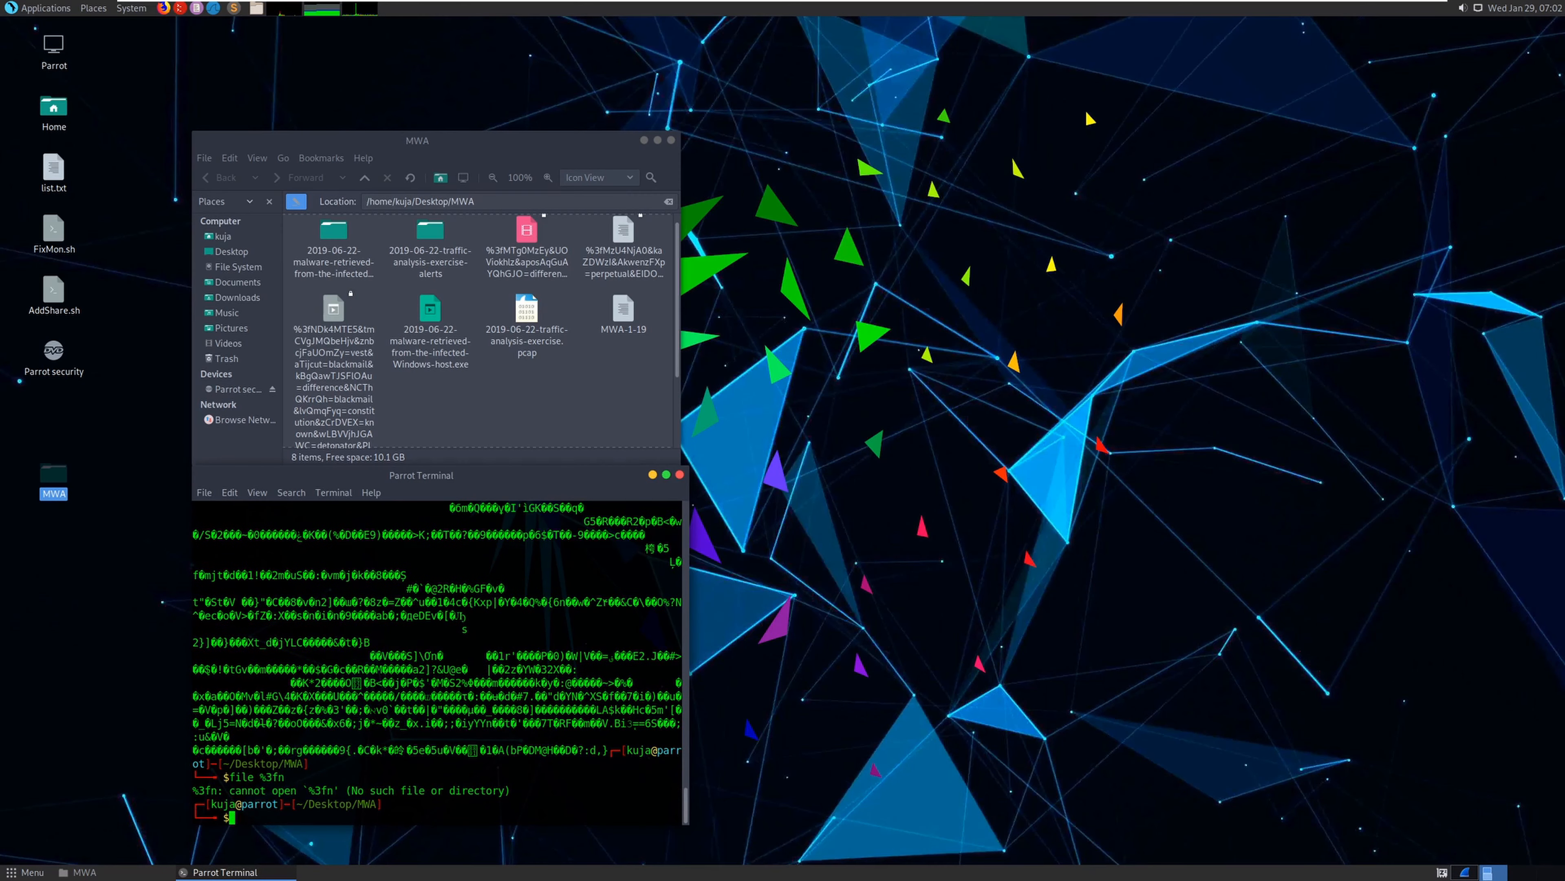
pyautogui.press('Up')
pyautogui.write('N')
pyautogui.press('BackSpace')
pyautogui.press('BackSpace')
pyautogui.press('BackSpace')
pyautogui.press('BackSpace')
pyautogui.press('BackSpace')
pyautogui.press('BackSpace')
pyautogui.press('BackSpace')
pyautogui.press('BackSpace')
pyautogui.press('BackSpace')
pyautogui.press('BackSpace')
# Look up the full name of the %3fNDk4MTE5 file and try to complete it in a cat command starting with "%3f"
pyautogui.click(343, 369)
pyautogui.scroll(3, 395, 365)
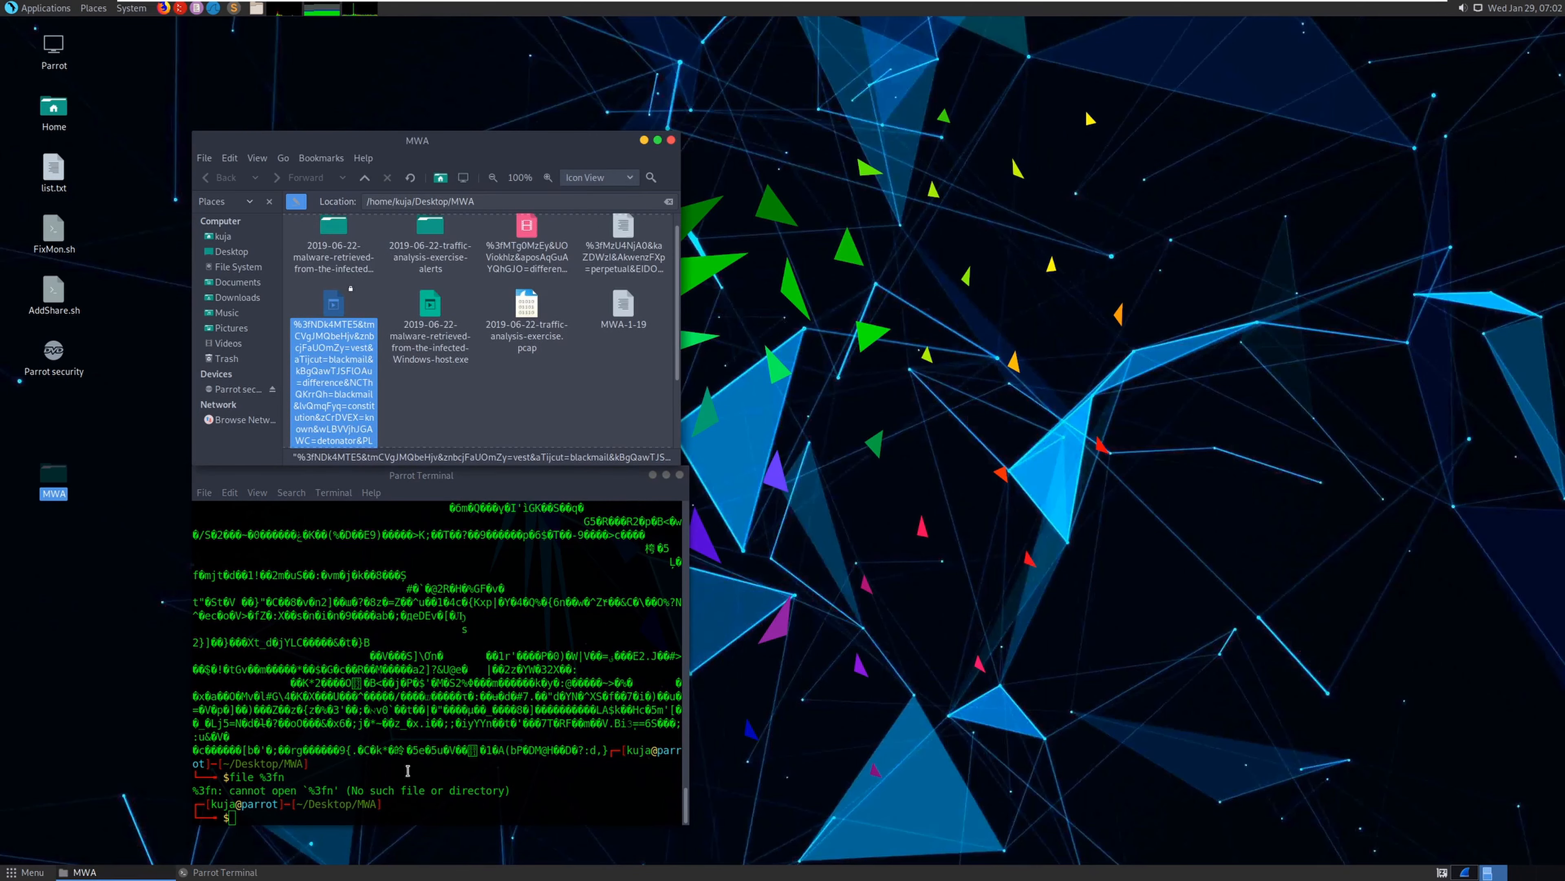
pyautogui.click(392, 806)
pyautogui.write('cat %3f')
pyautogui.press('Tab')
pyautogui.press('Tab')
pyautogui.press('Tab')
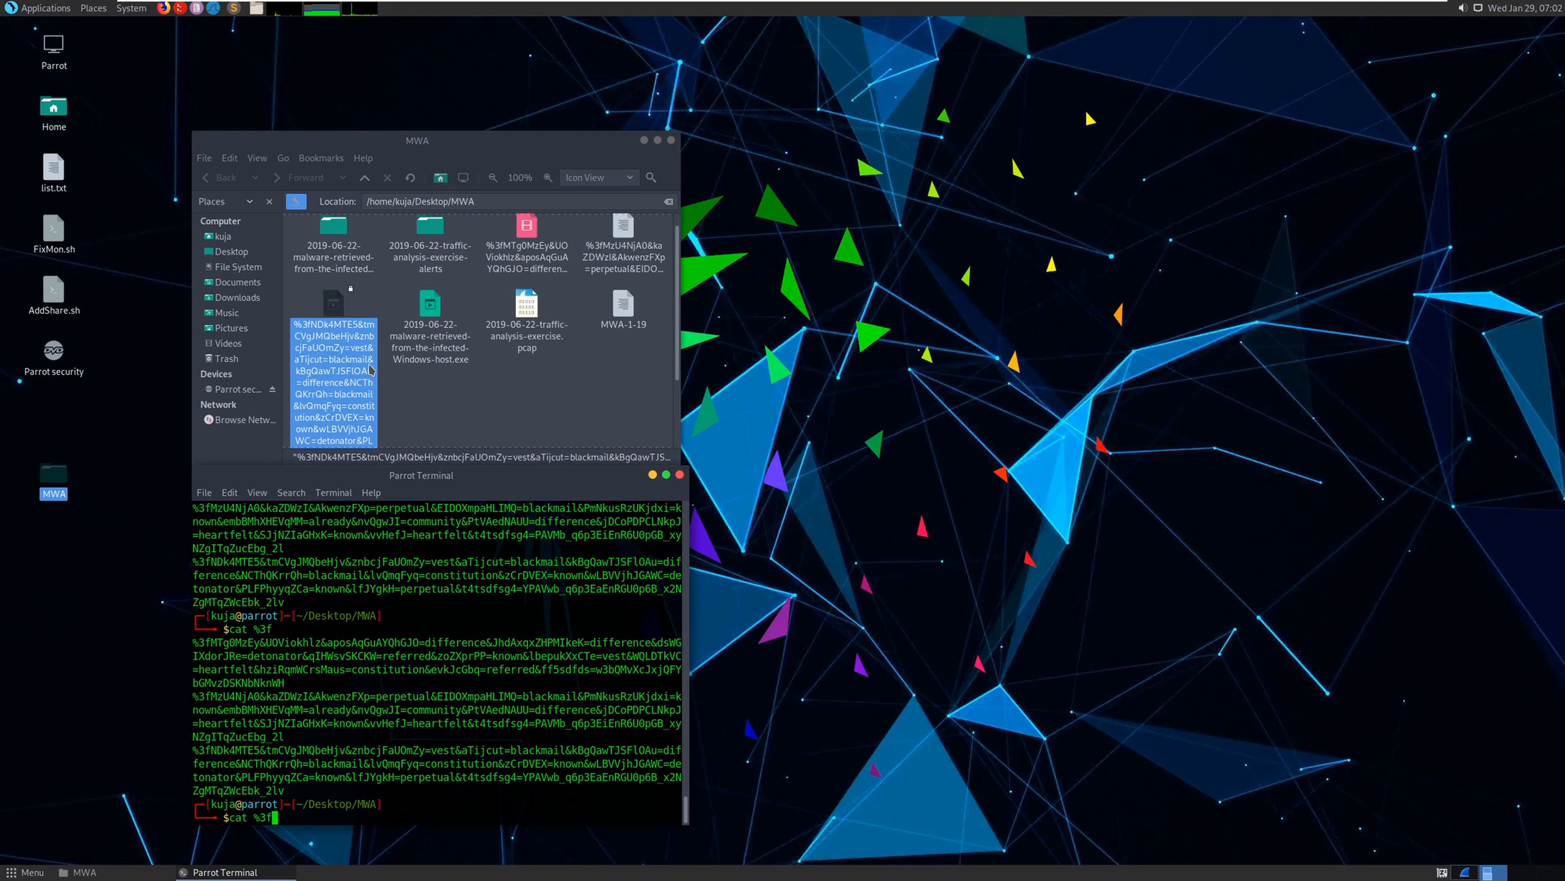
# Open the saved %3fNDk4MTE5 file in Sublime Text and look through its contents
pyautogui.rightClick(340, 333)
pyautogui.moveTo(454, 463)
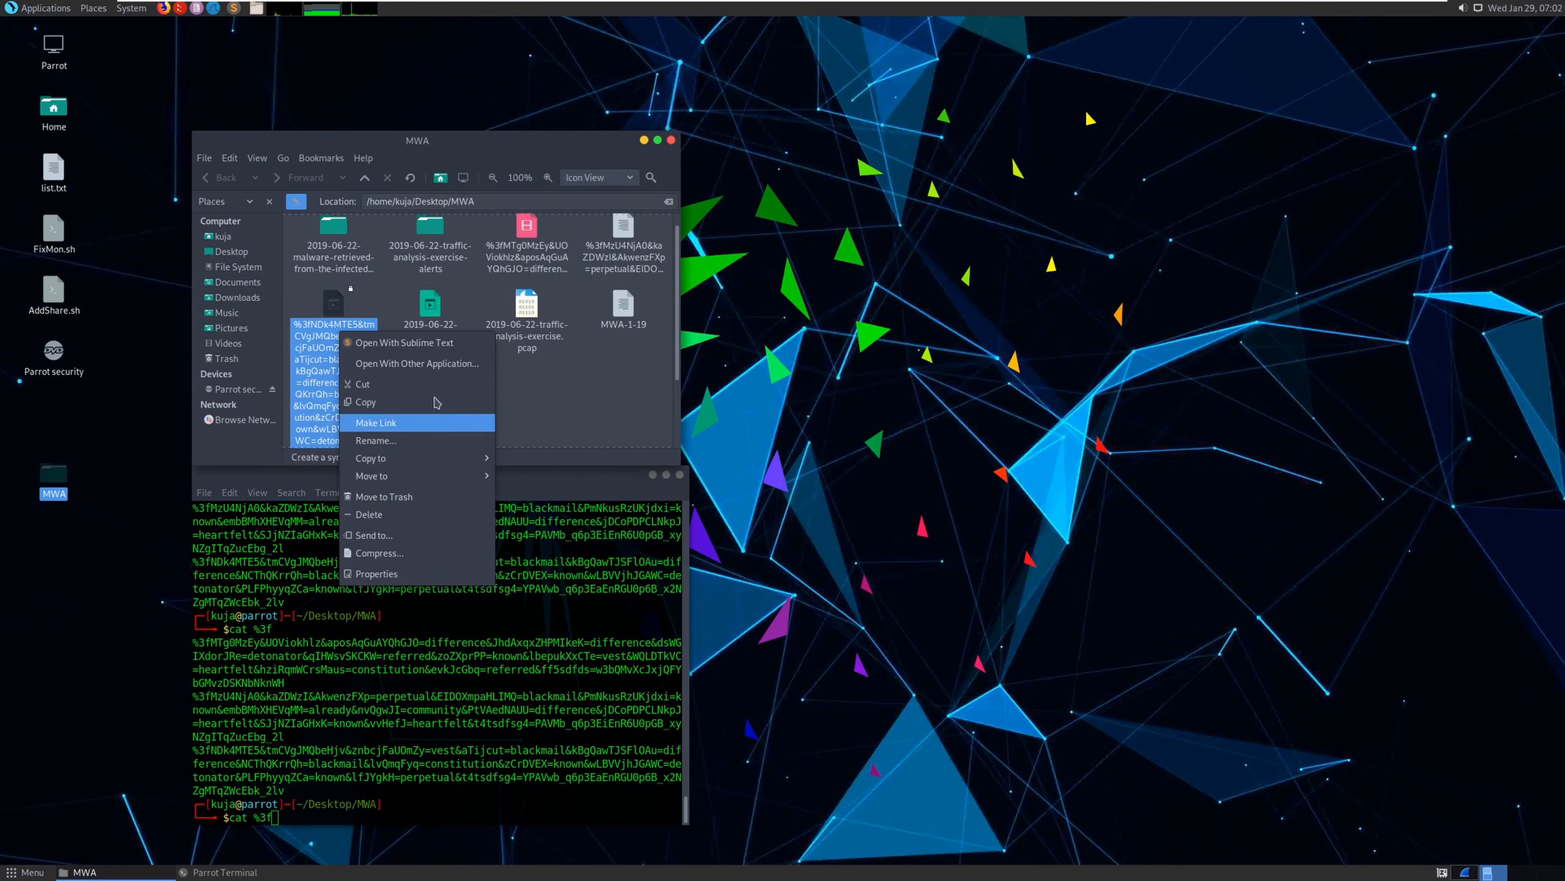
pyautogui.click(430, 349)
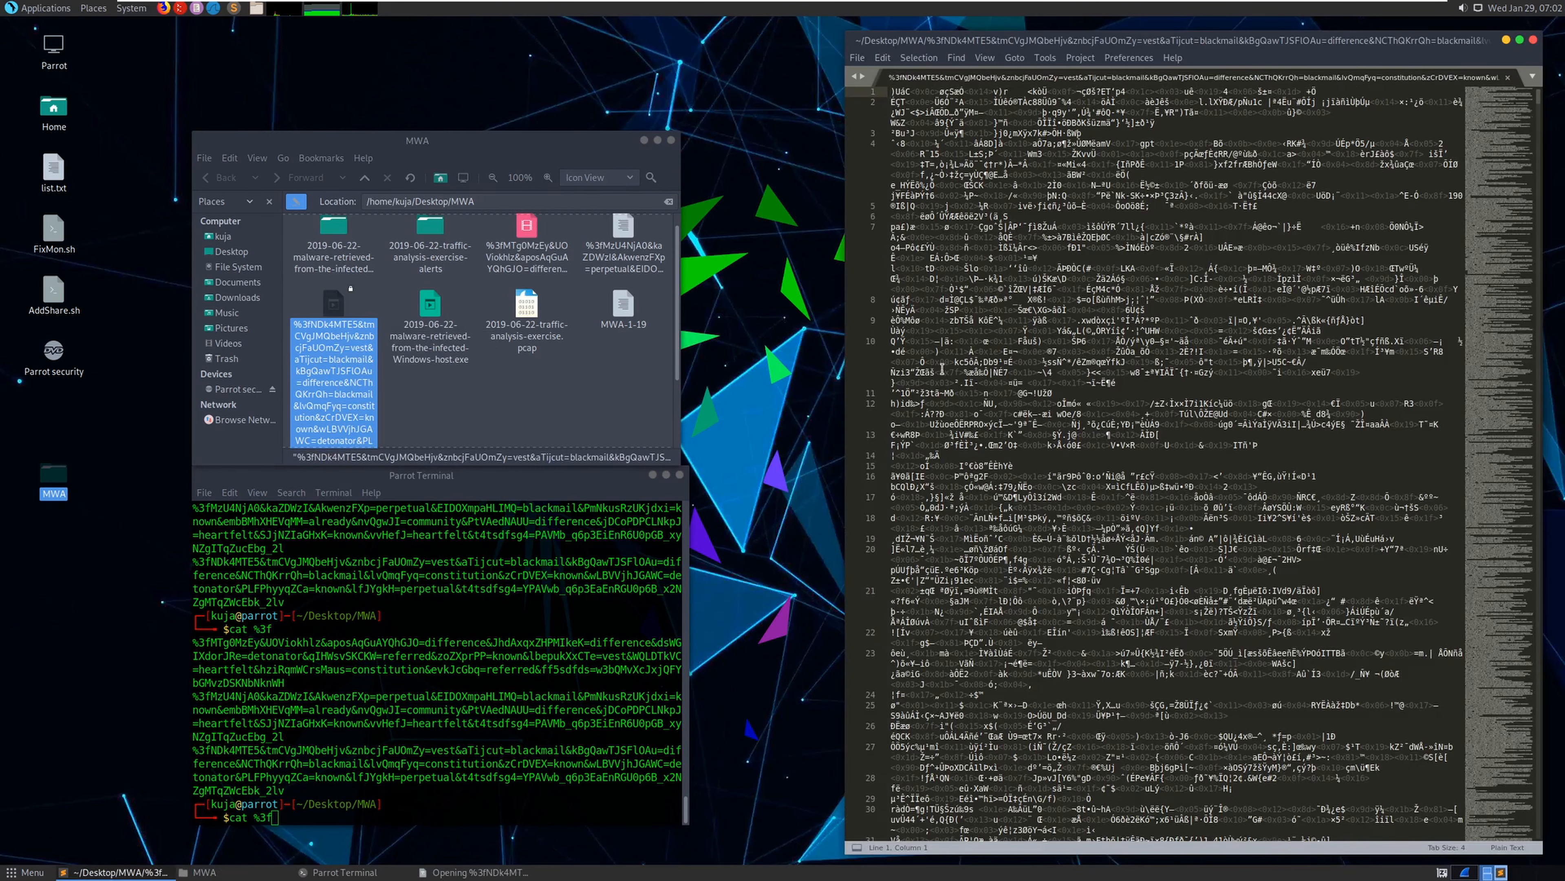
pyautogui.scroll(-5, 1051, 418)
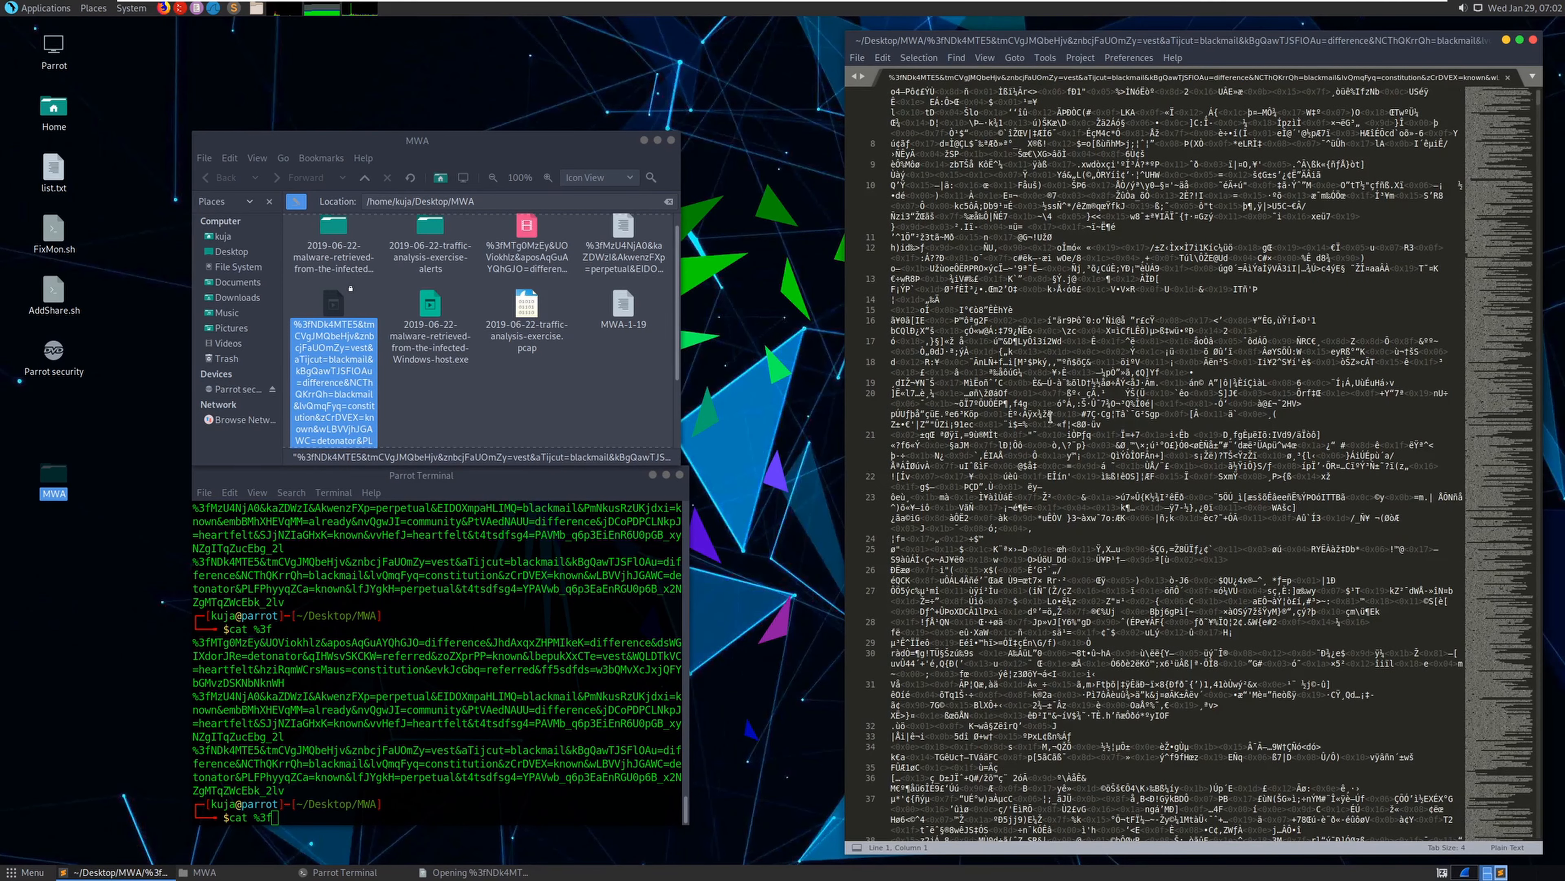
# Look through the rest of the %3fNDk4MTE5 file's contents and close the file
pyautogui.scroll(-20, 1049, 416)
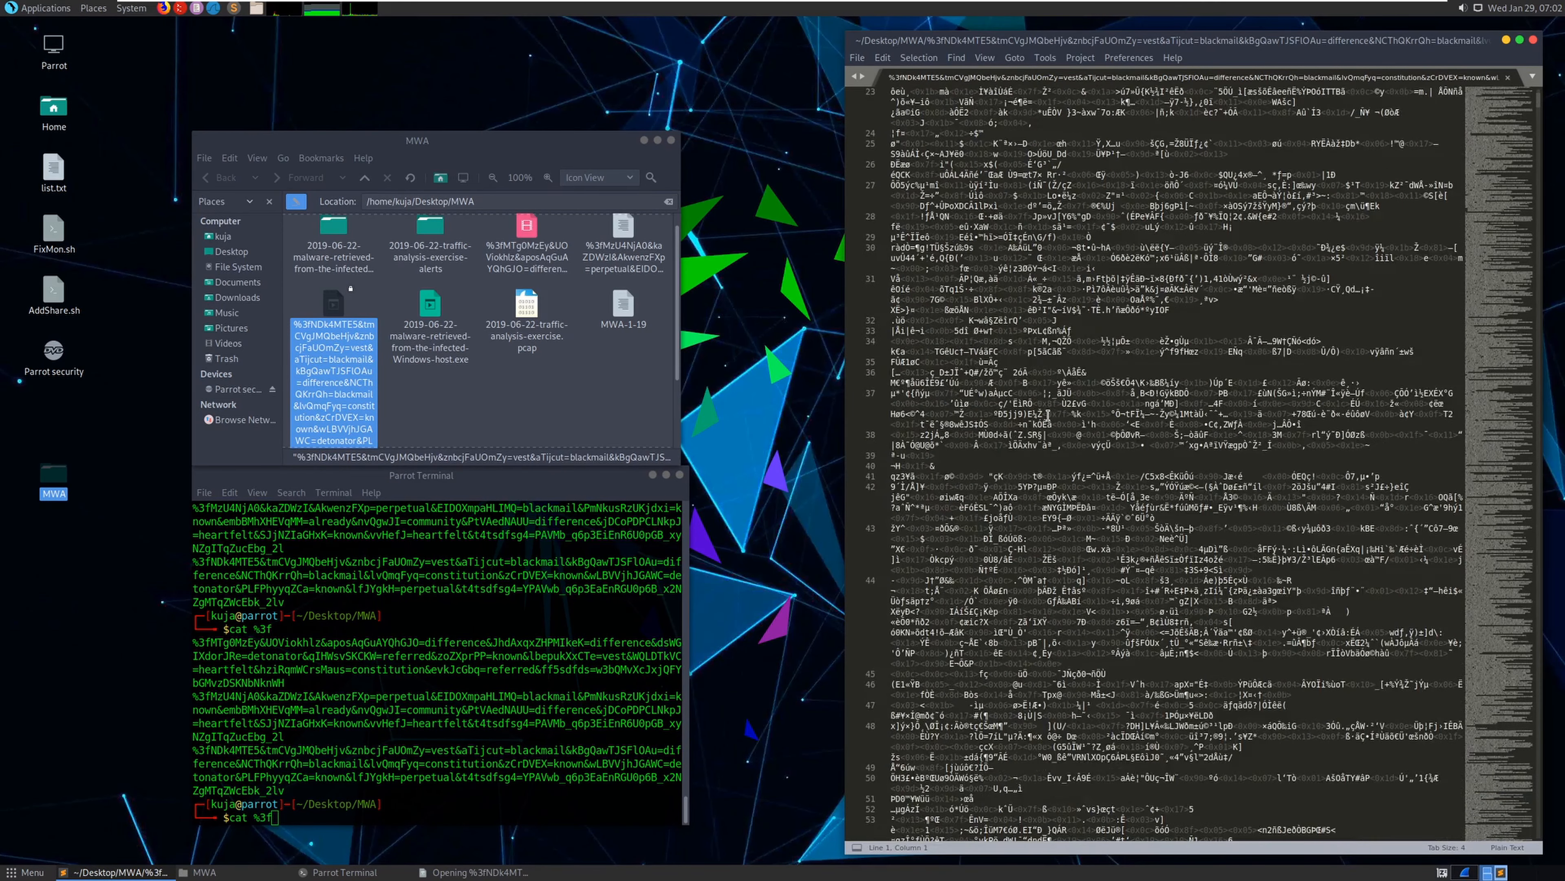
pyautogui.scroll(-20, 1048, 414)
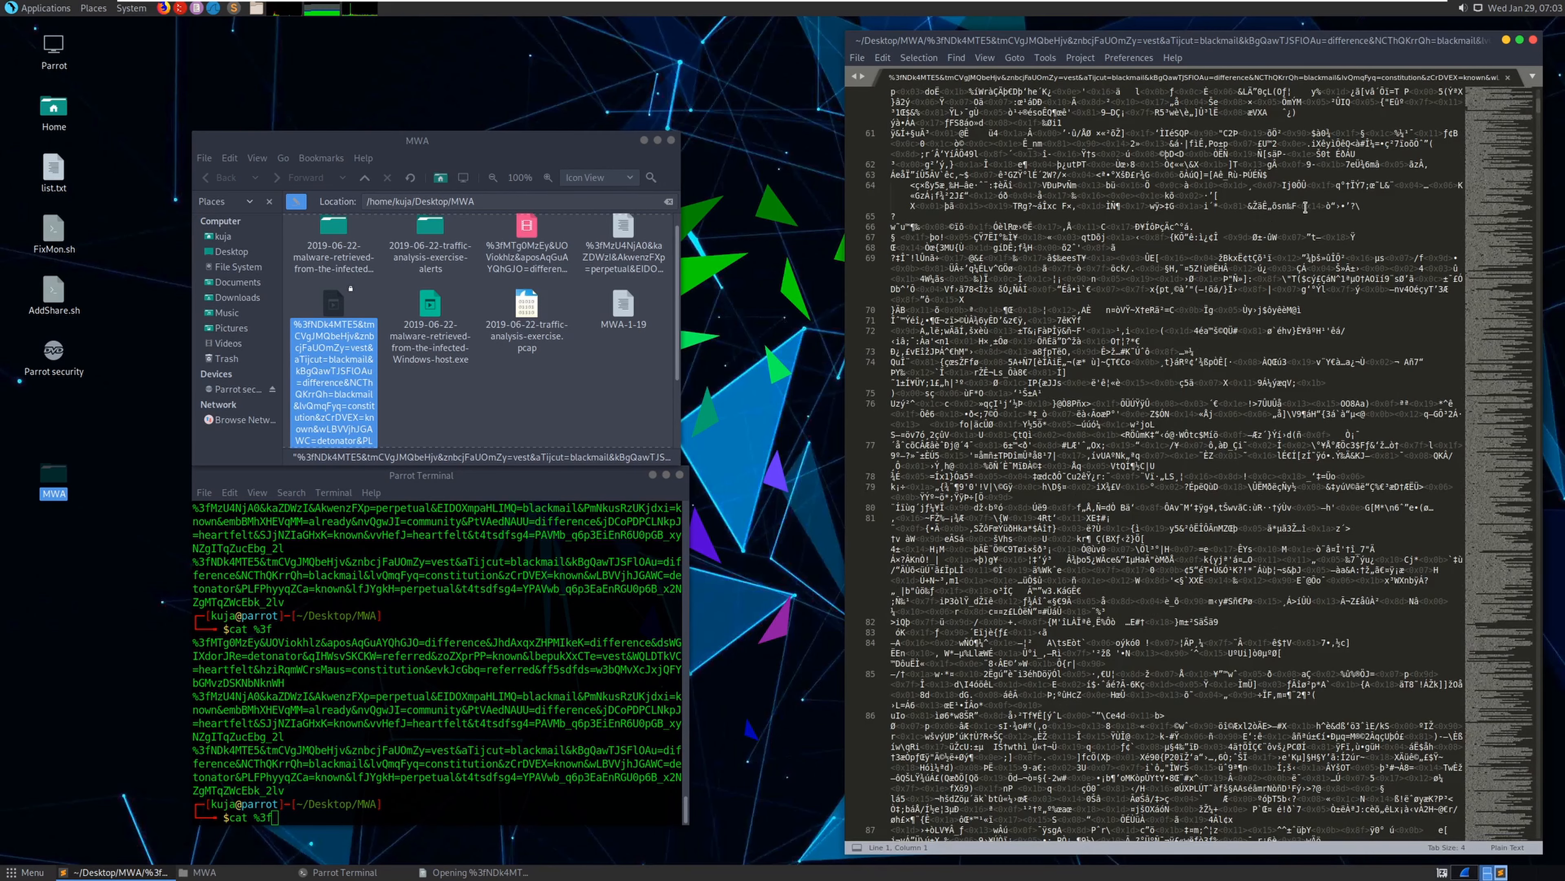
pyautogui.scroll(-7, 1302, 206)
pyautogui.scroll(-20, 1302, 205)
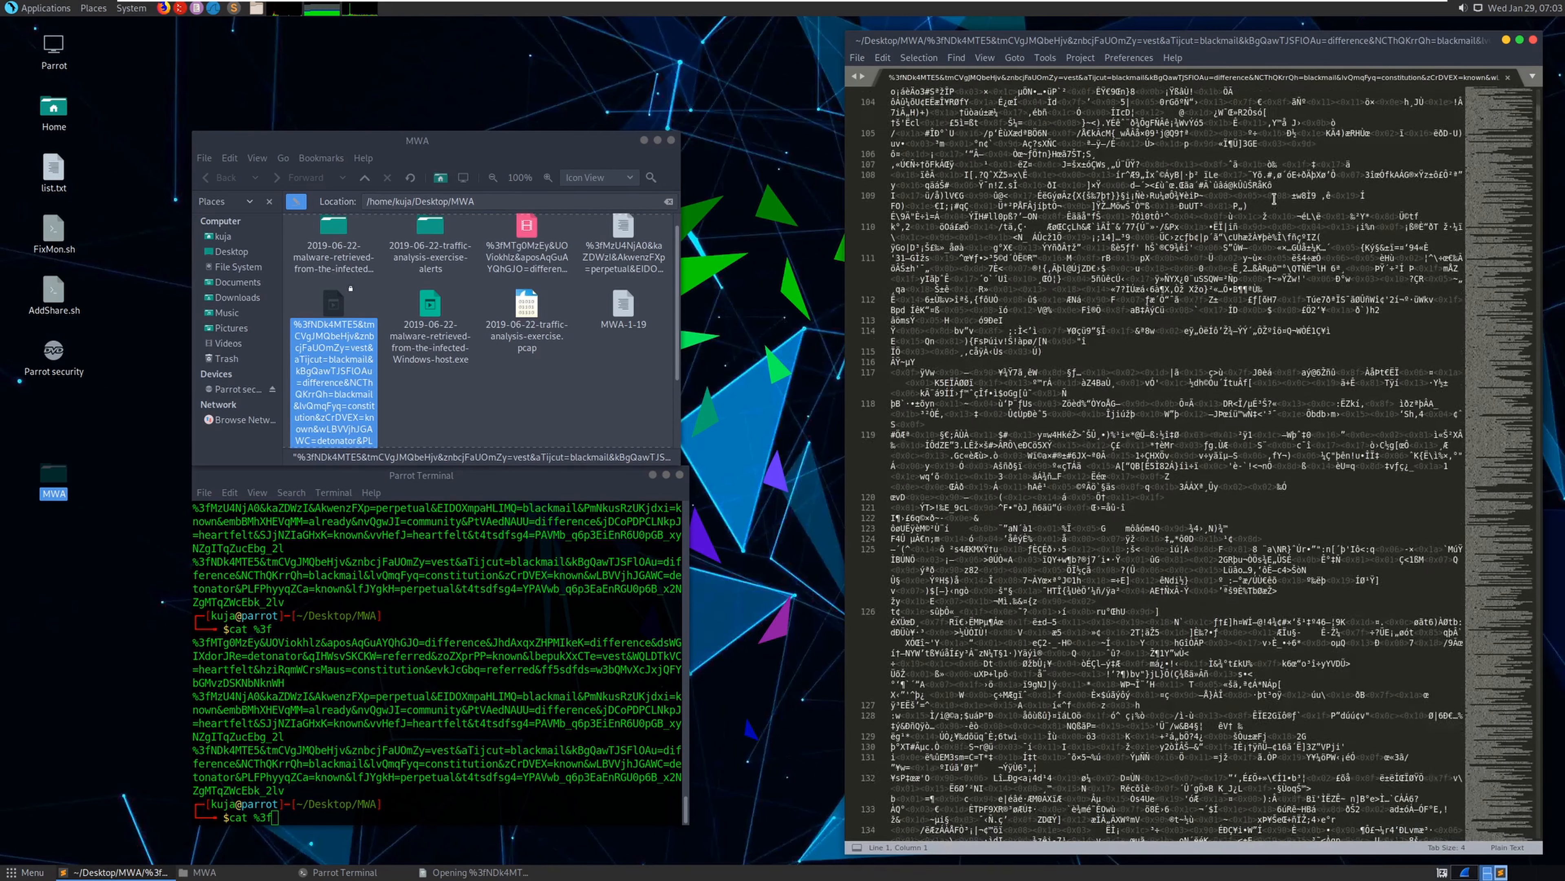
pyautogui.click(1508, 77)
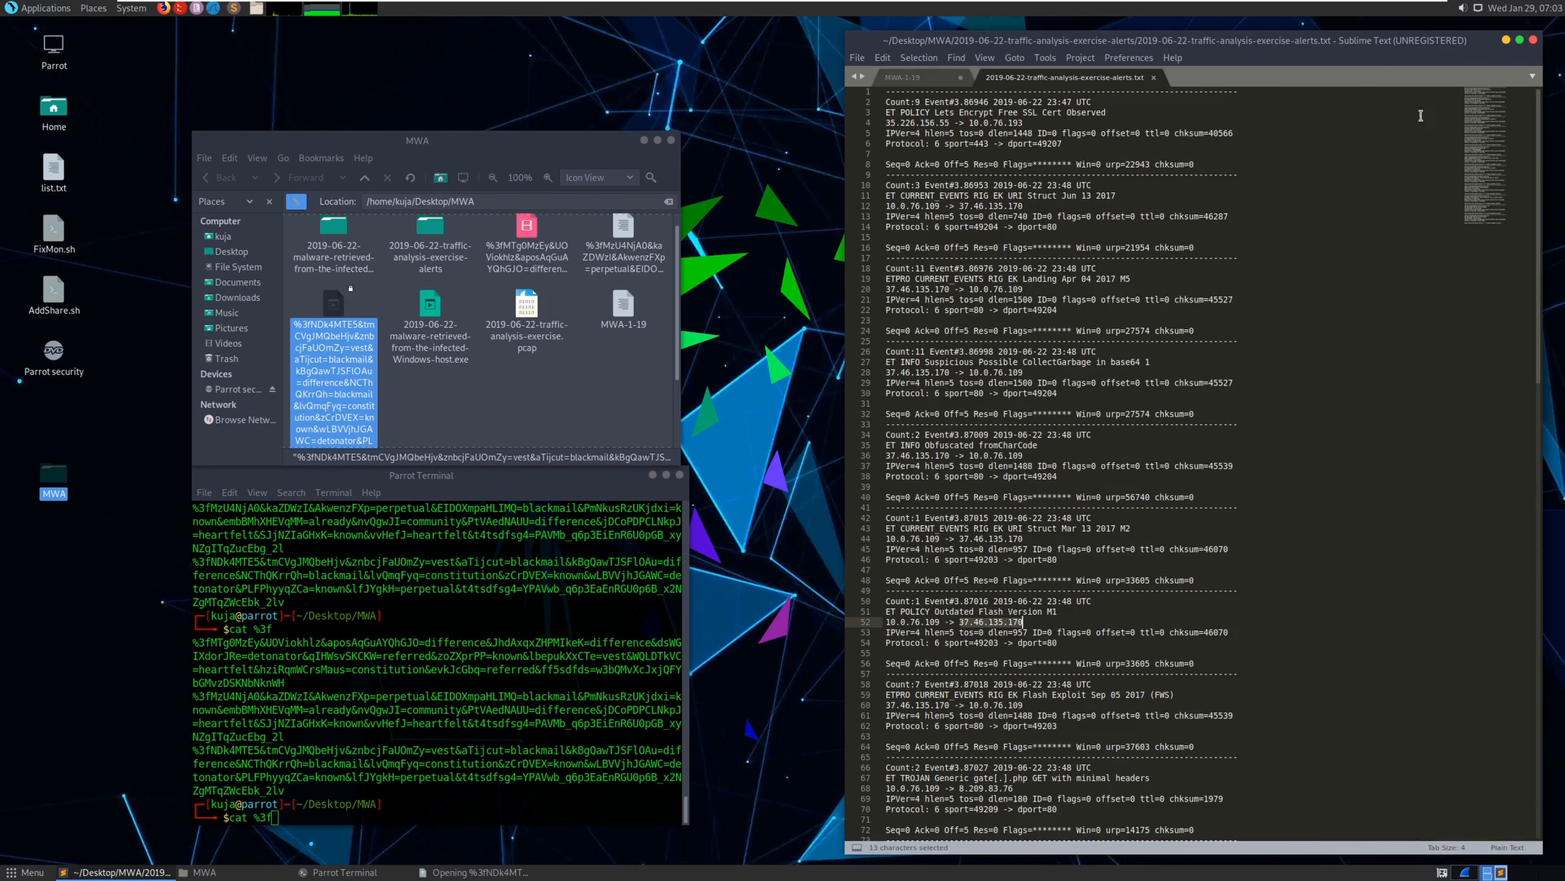
# Check the type of the saved %3fMzU4NjA0 object with the file command and open the object in Sublime Text
pyautogui.click(436, 383)
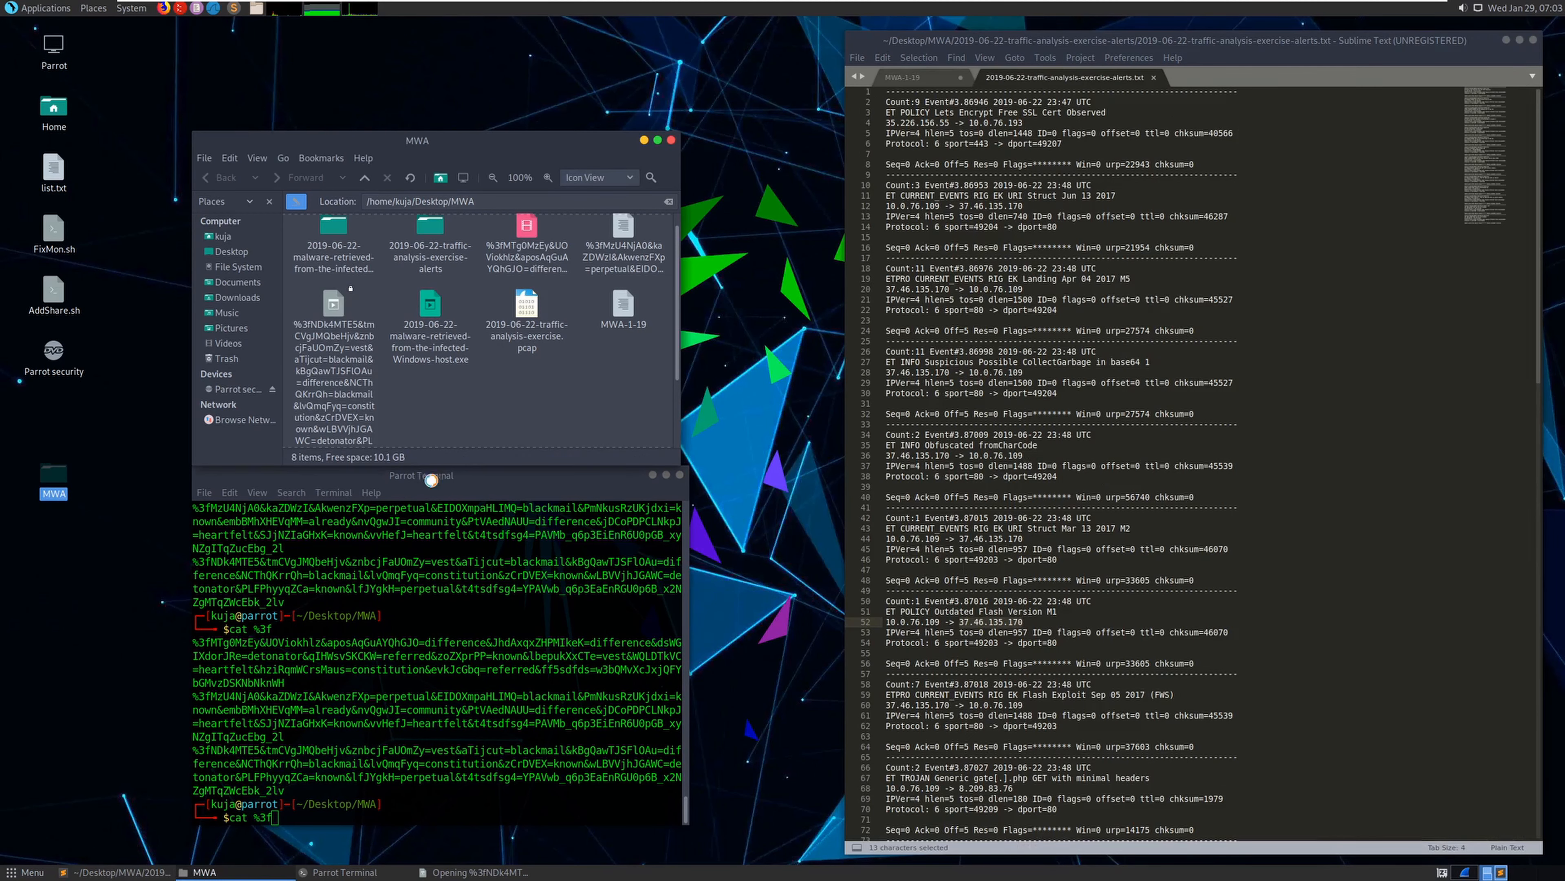
pyautogui.click(358, 809)
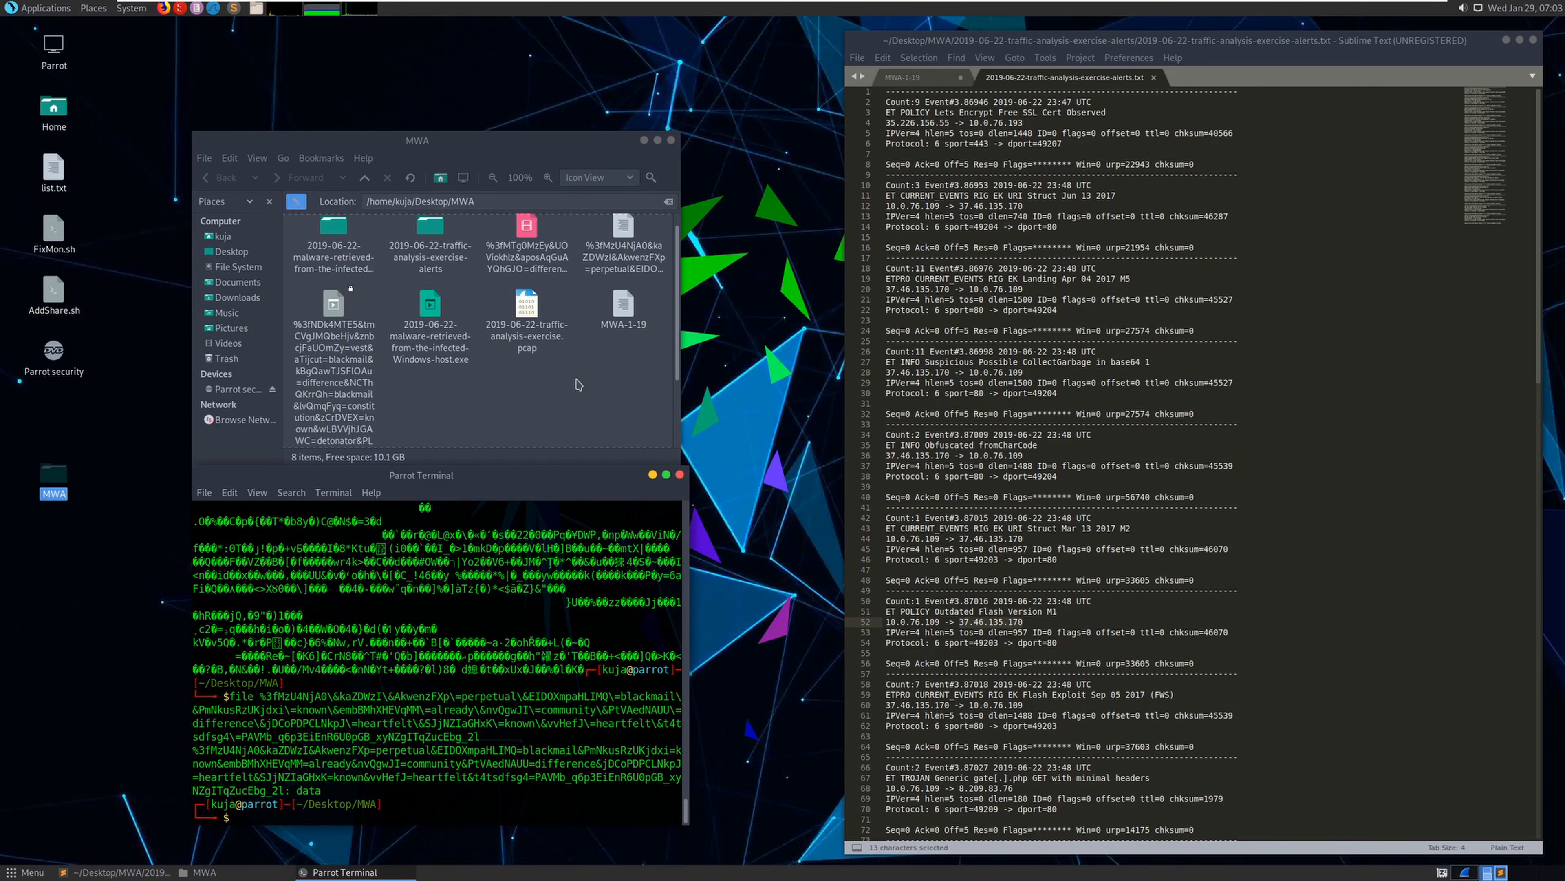
pyautogui.doubleClick(623, 227)
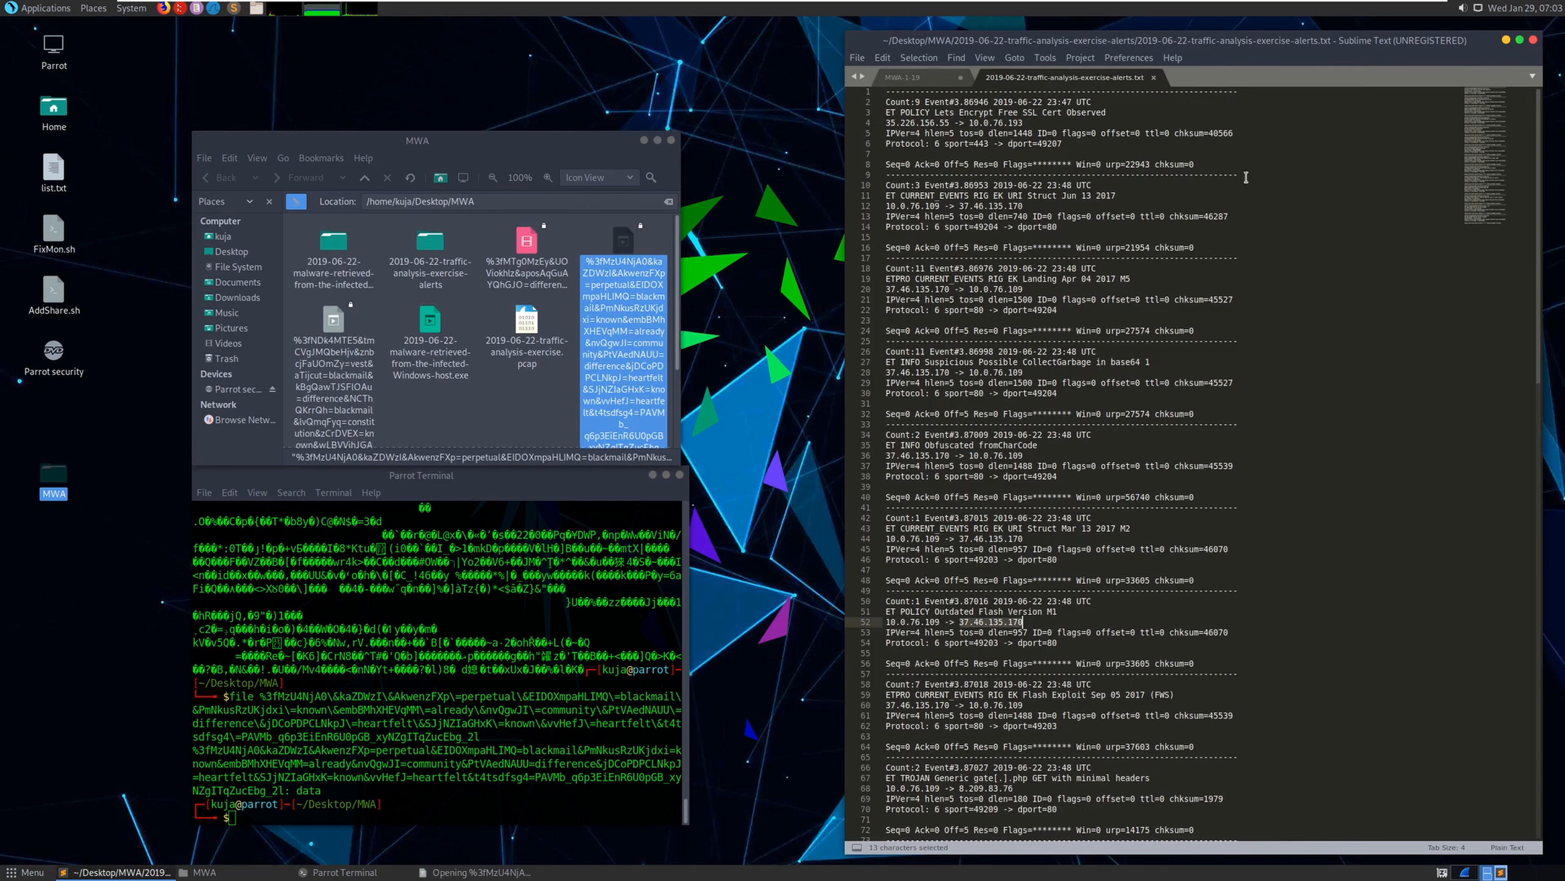
# In Wireshark, go back through the packets of TCP stream 201 to its start and select the HTTP GET request
pyautogui.click(463, 369)
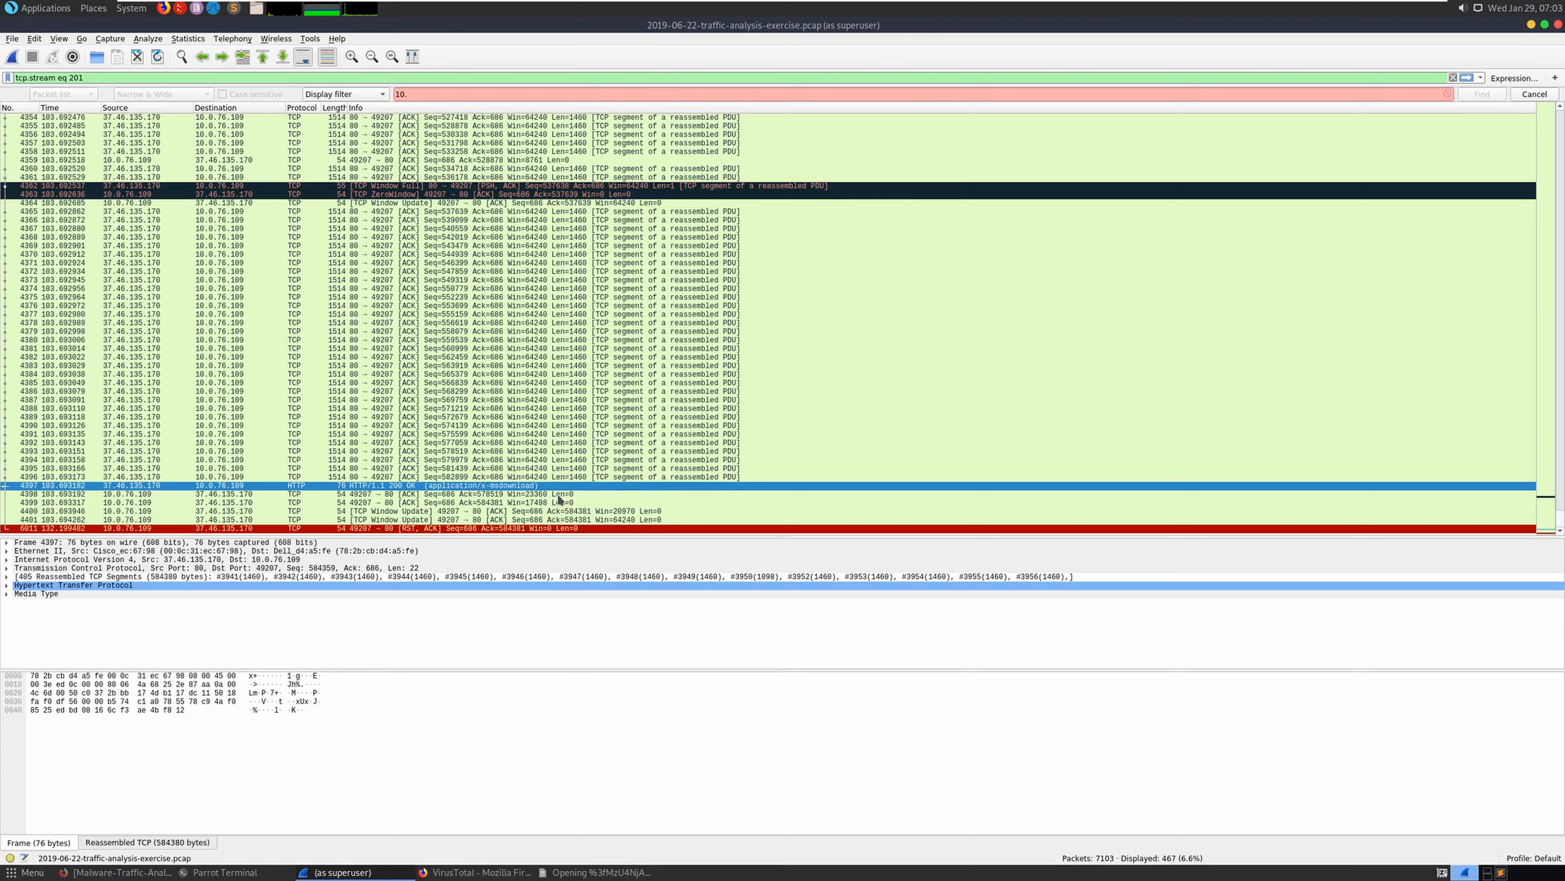
pyautogui.scroll(15, 557, 498)
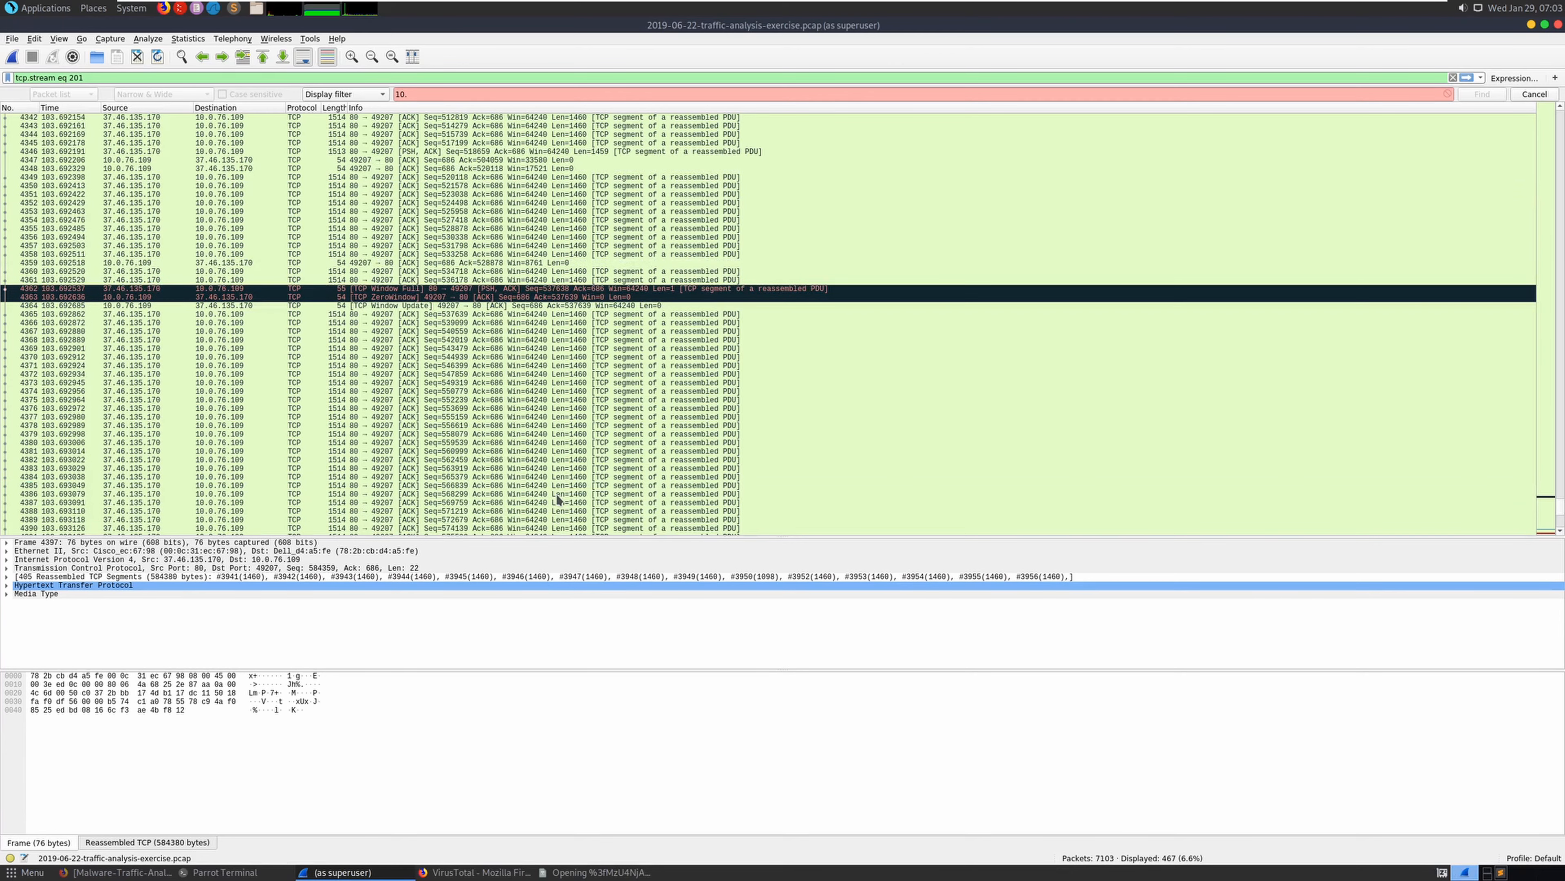
pyautogui.scroll(-13, 558, 499)
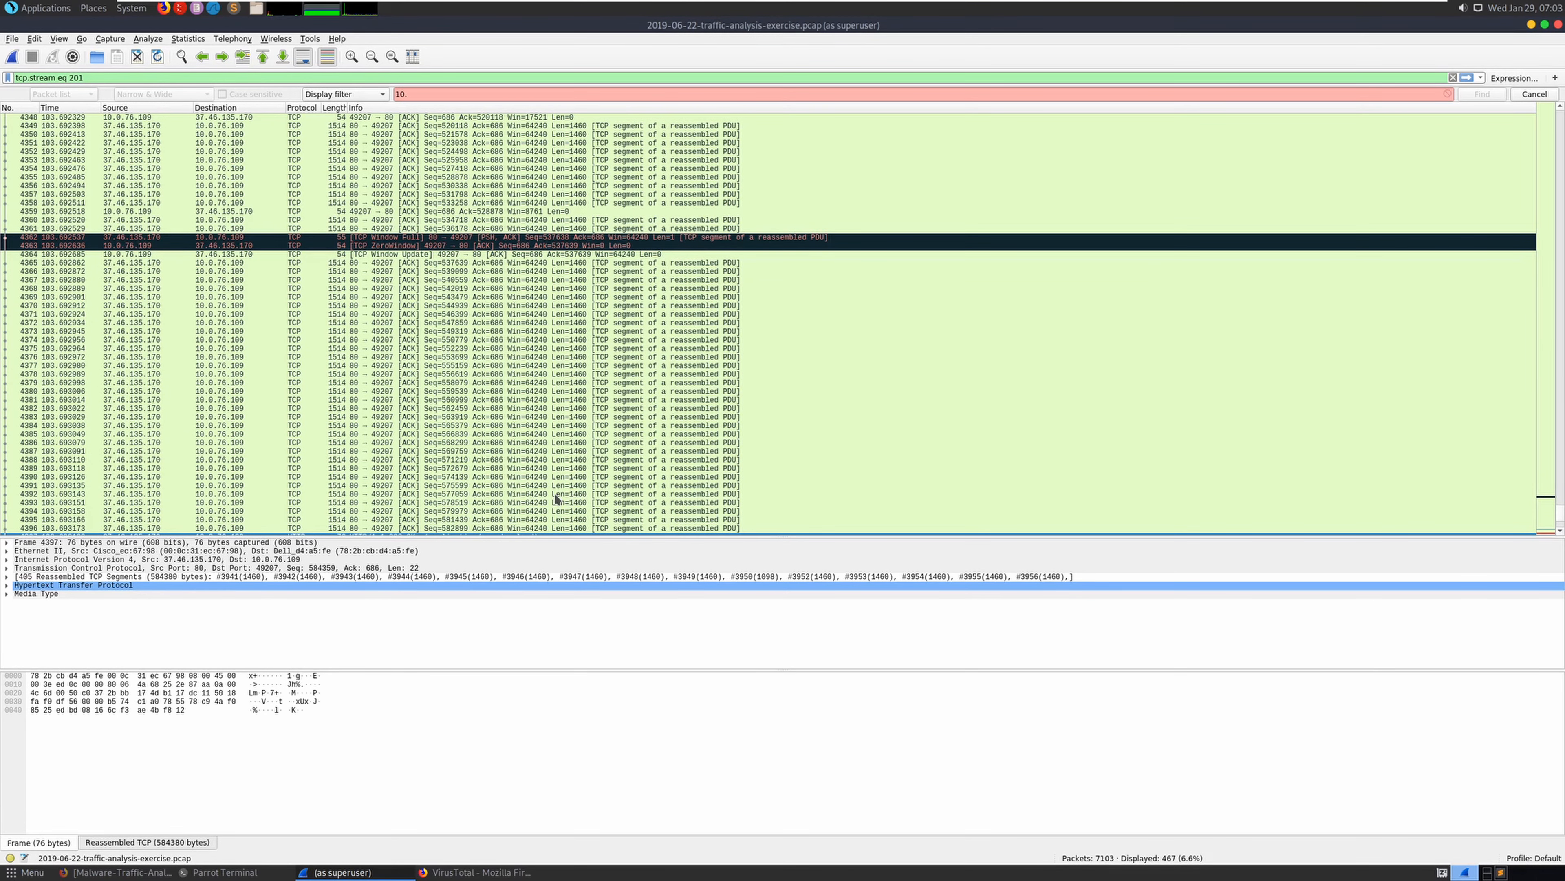
pyautogui.scroll(3, 556, 498)
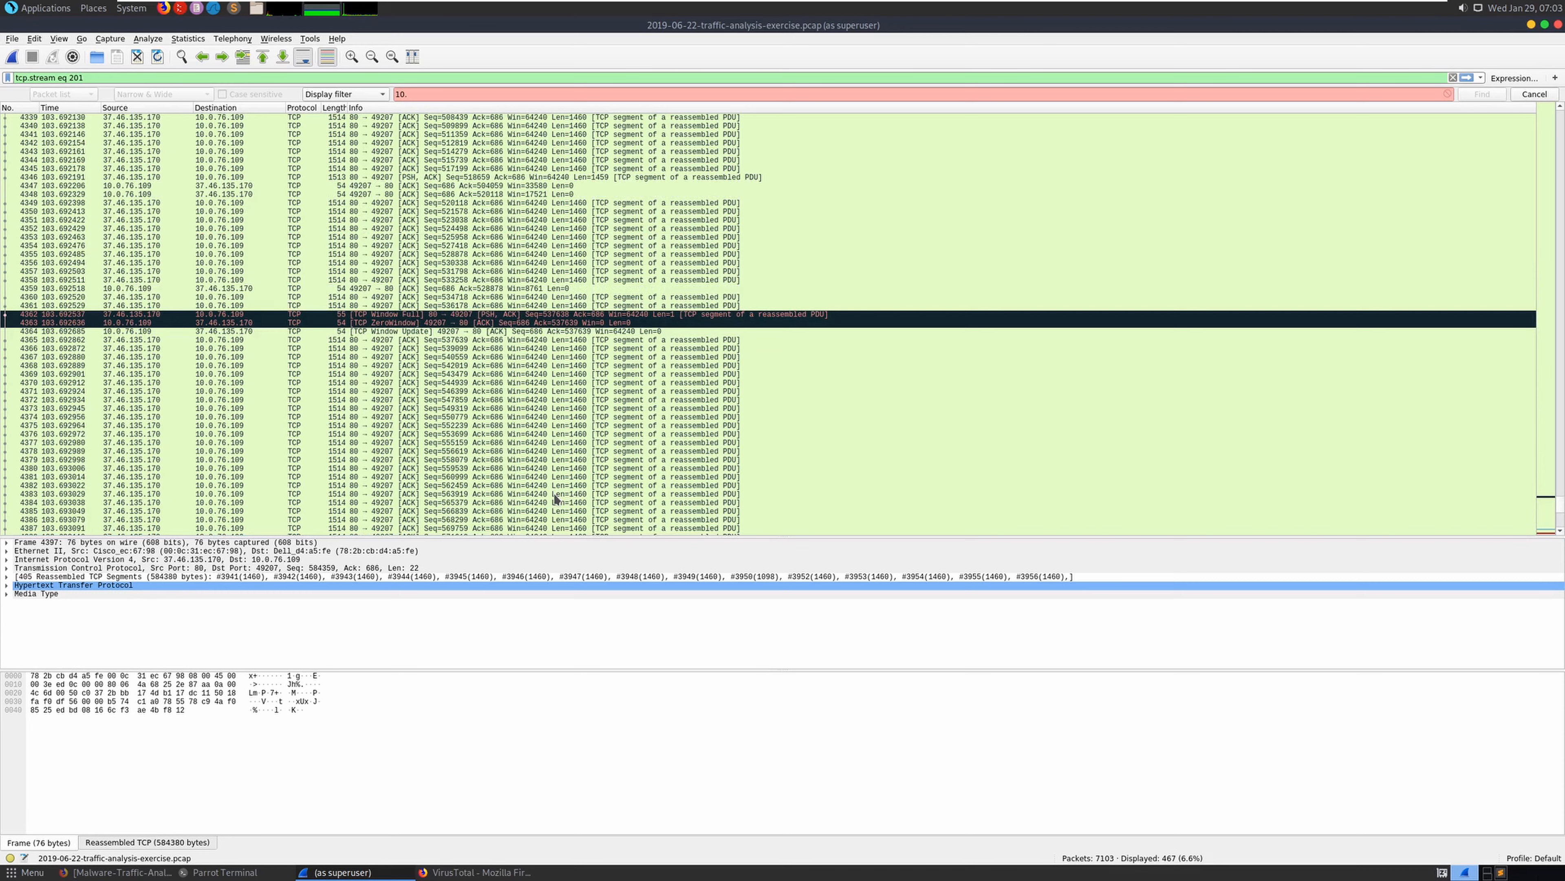
pyautogui.scroll(10, 556, 498)
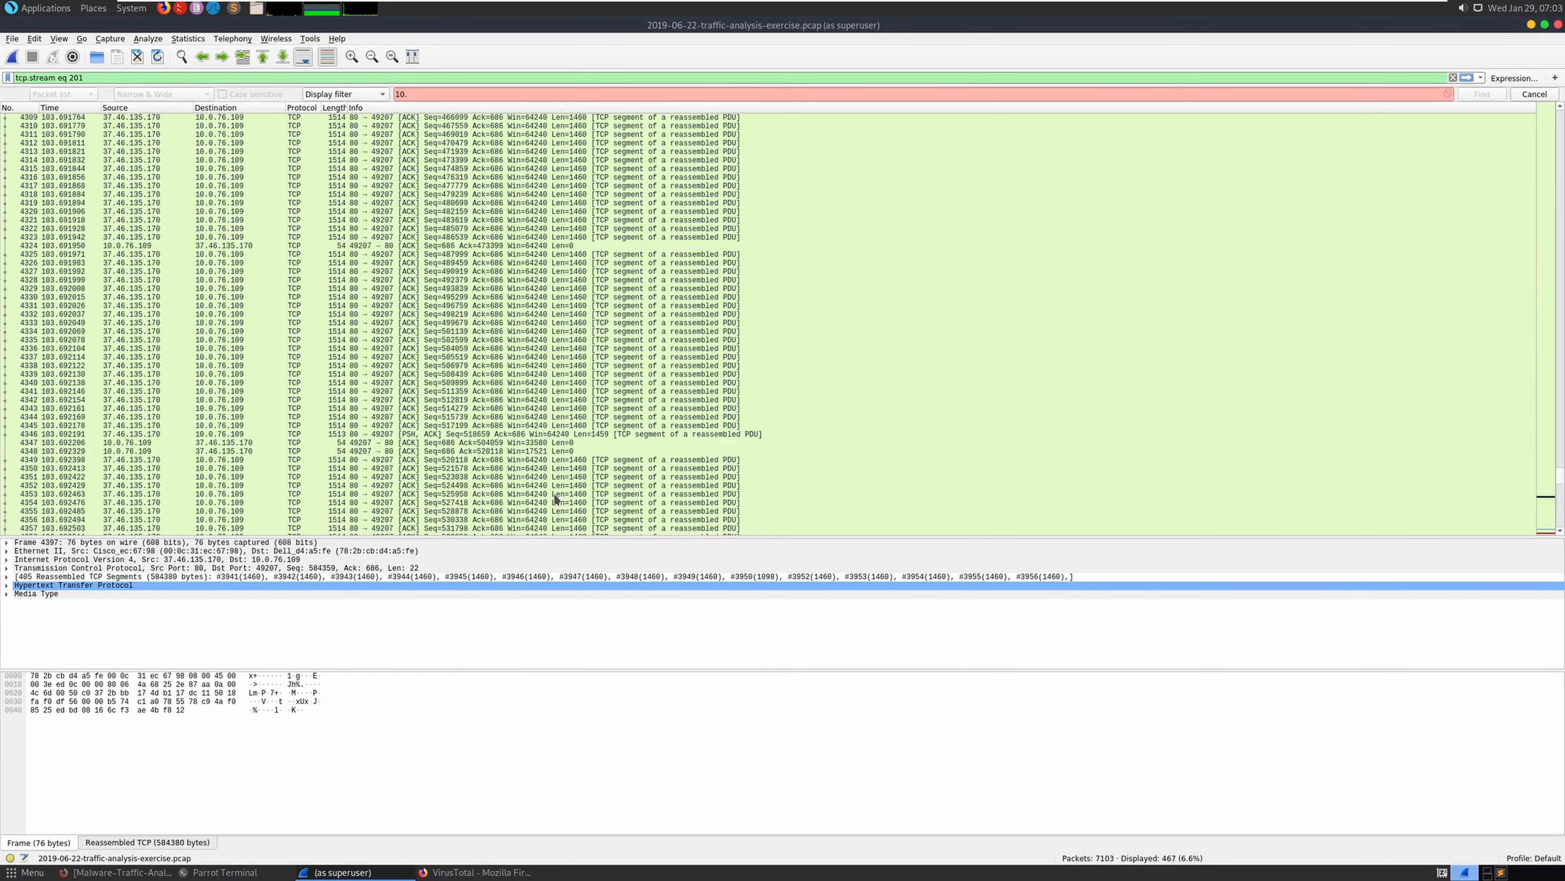
pyautogui.scroll(20, 556, 498)
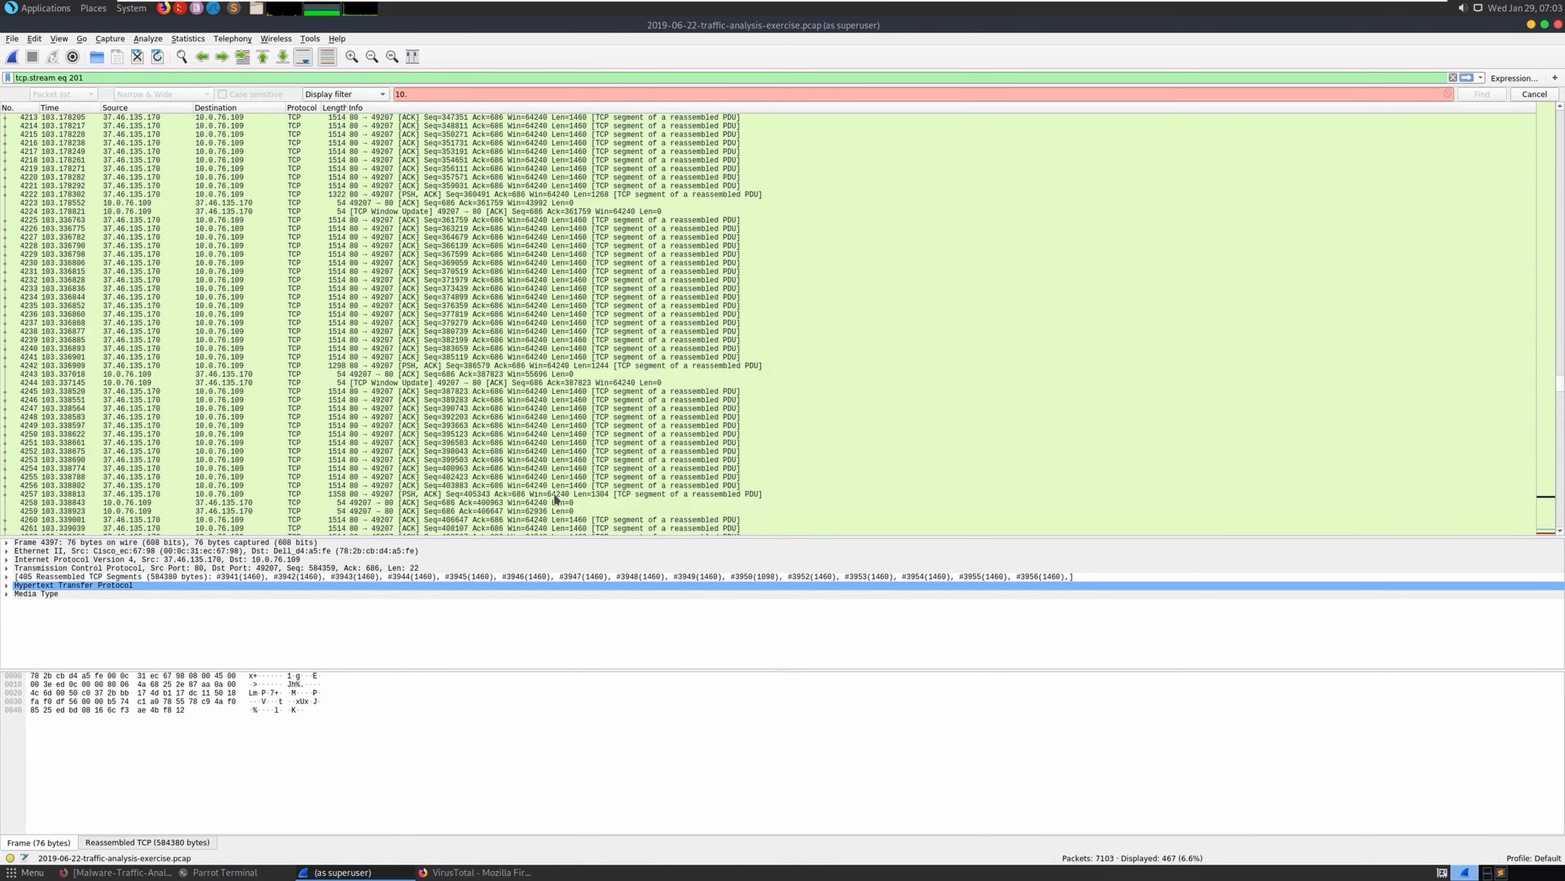
pyautogui.scroll(4, 556, 498)
pyautogui.scroll(20, 556, 499)
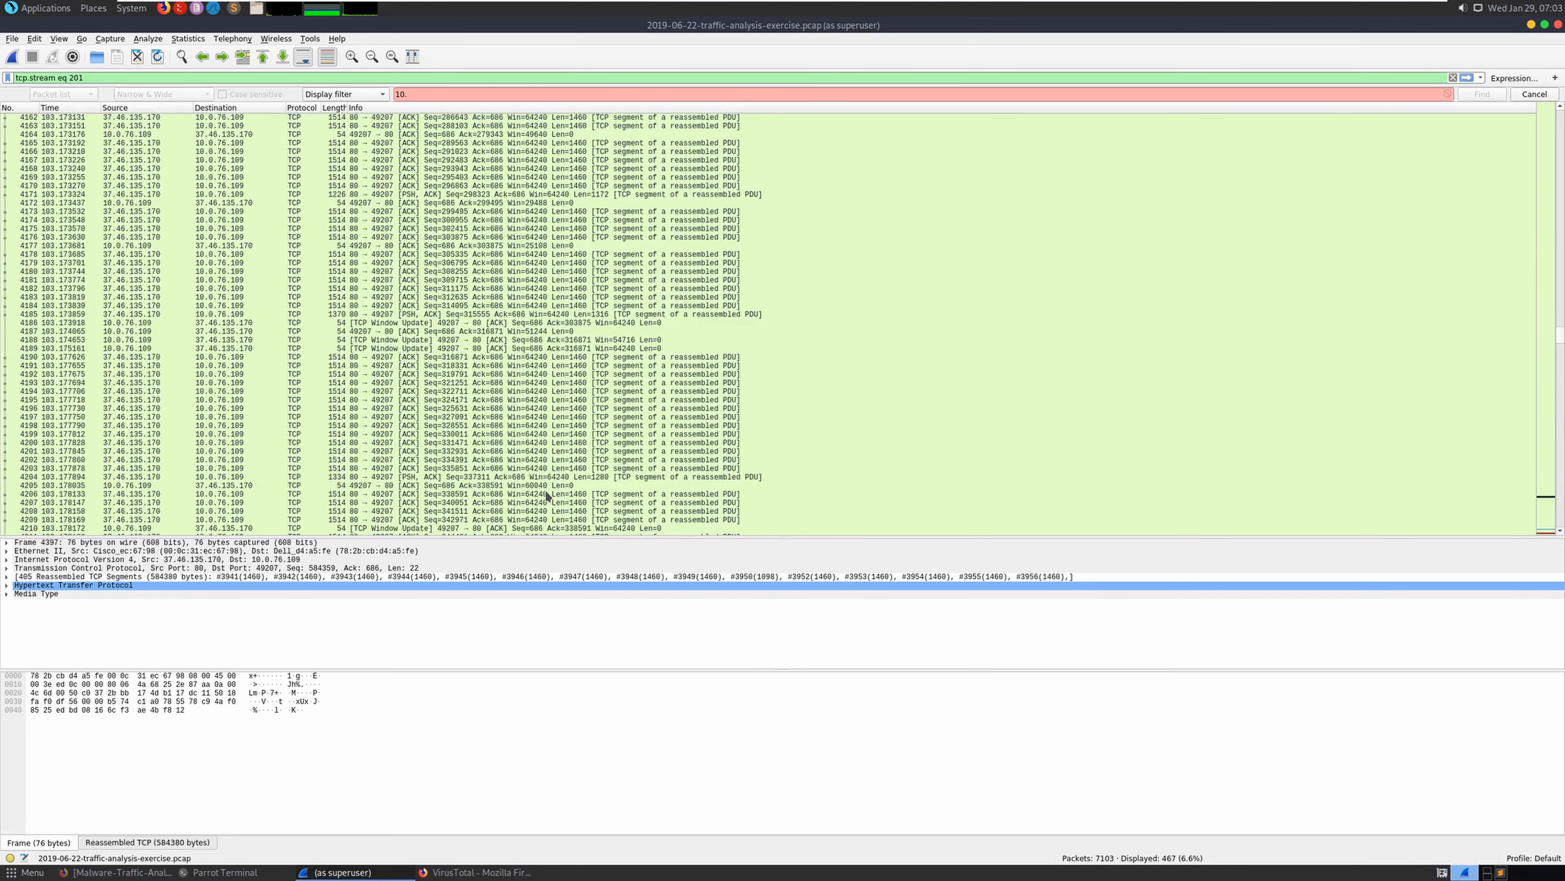
pyautogui.moveTo(1557, 305); pyautogui.dragTo(1563, 111)
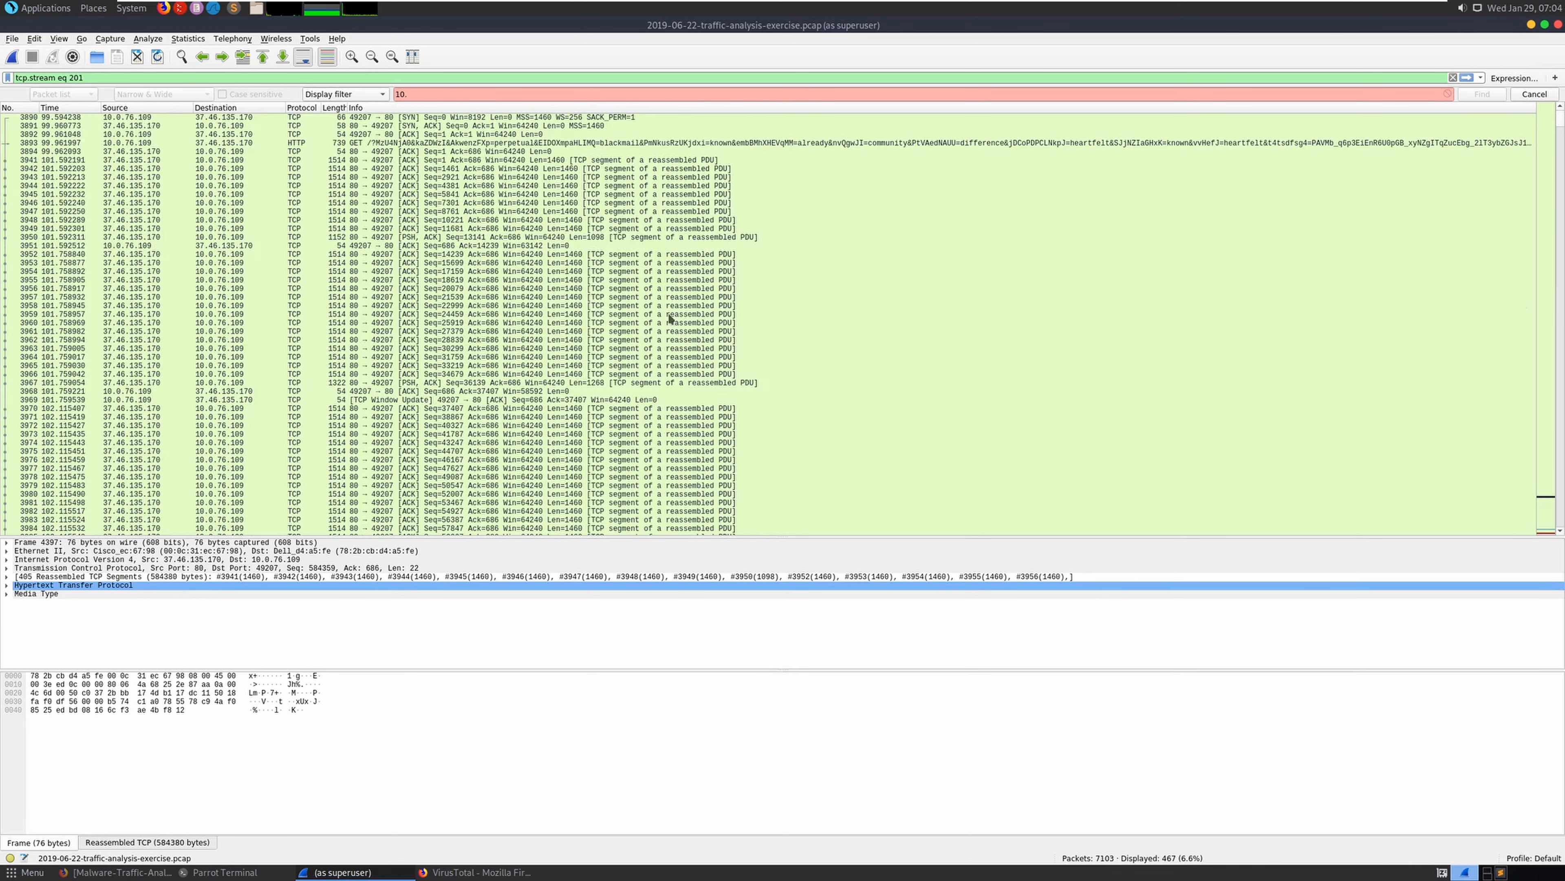
pyautogui.click(805, 142)
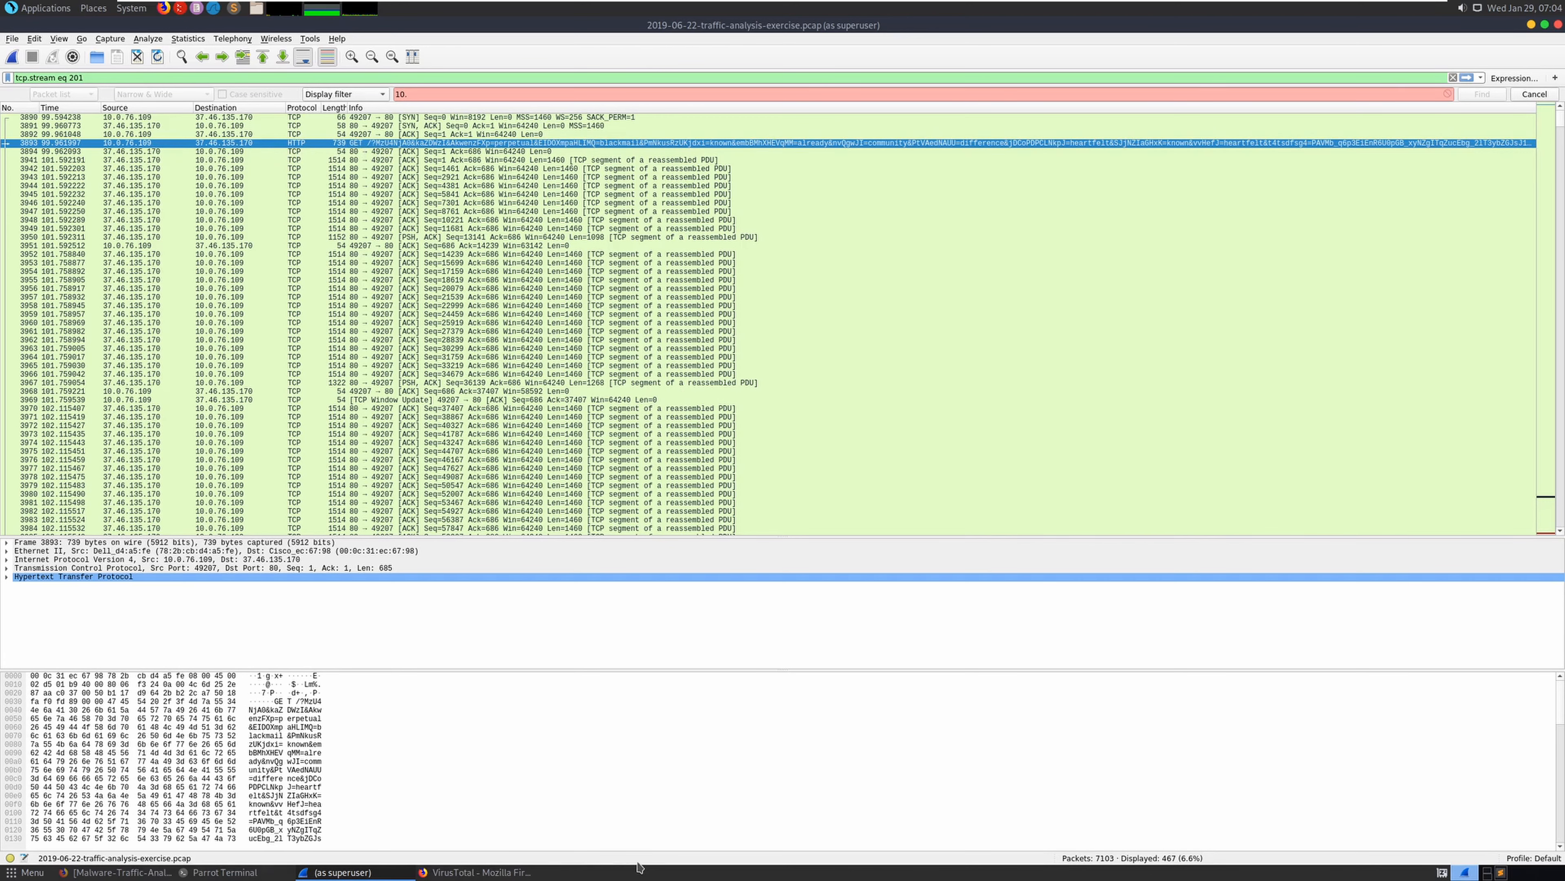
# Bring the Sublime Text window with the MWA-1-19 questions over to the Wireshark workspace
pyautogui.click(234, 9)
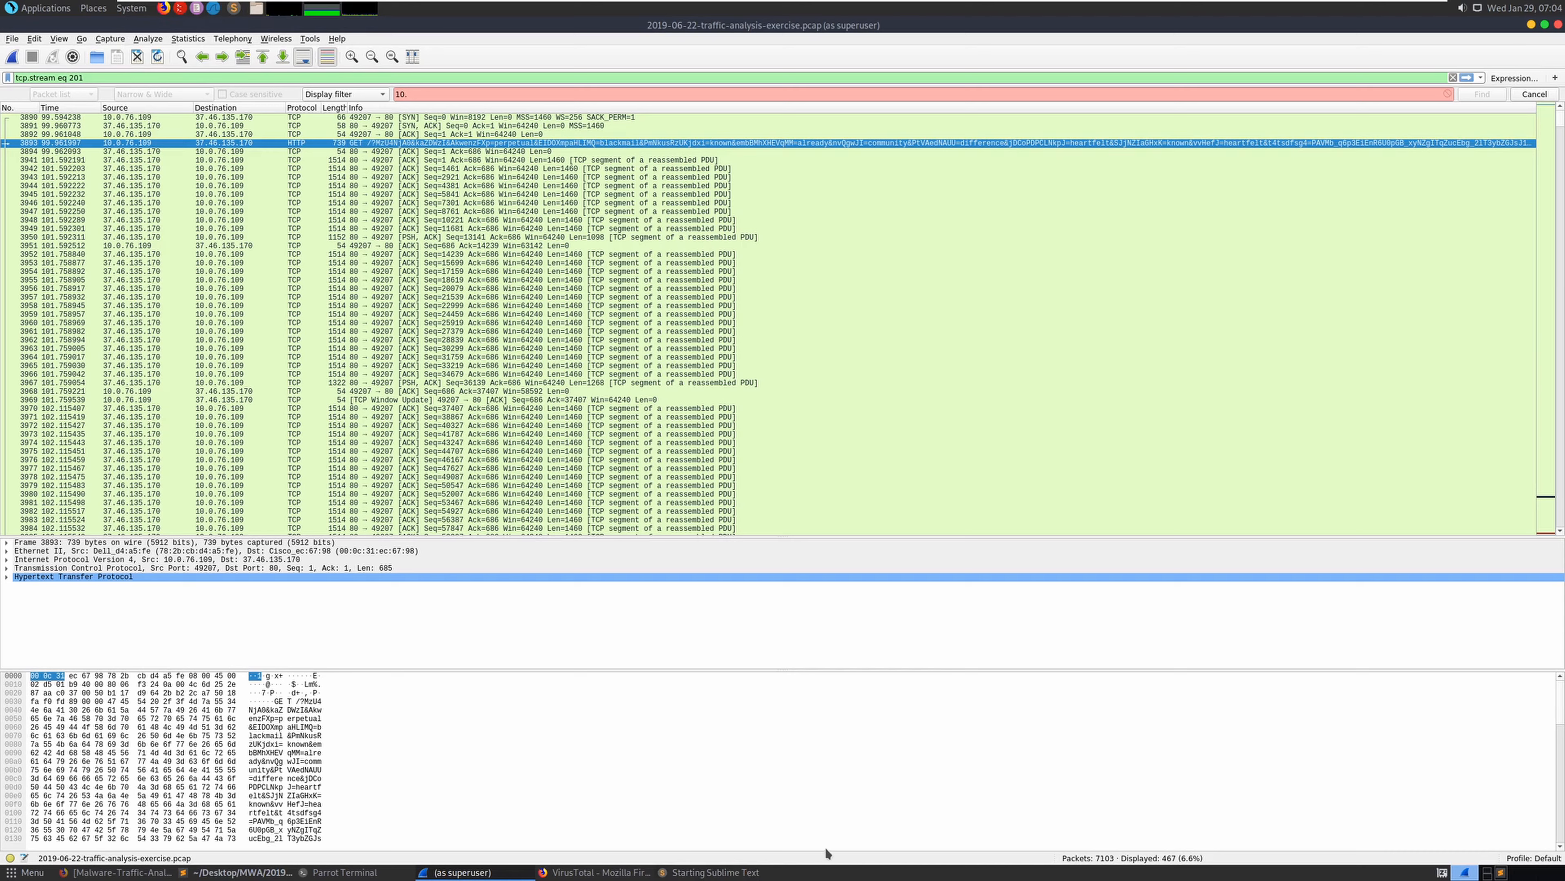
pyautogui.click(266, 873)
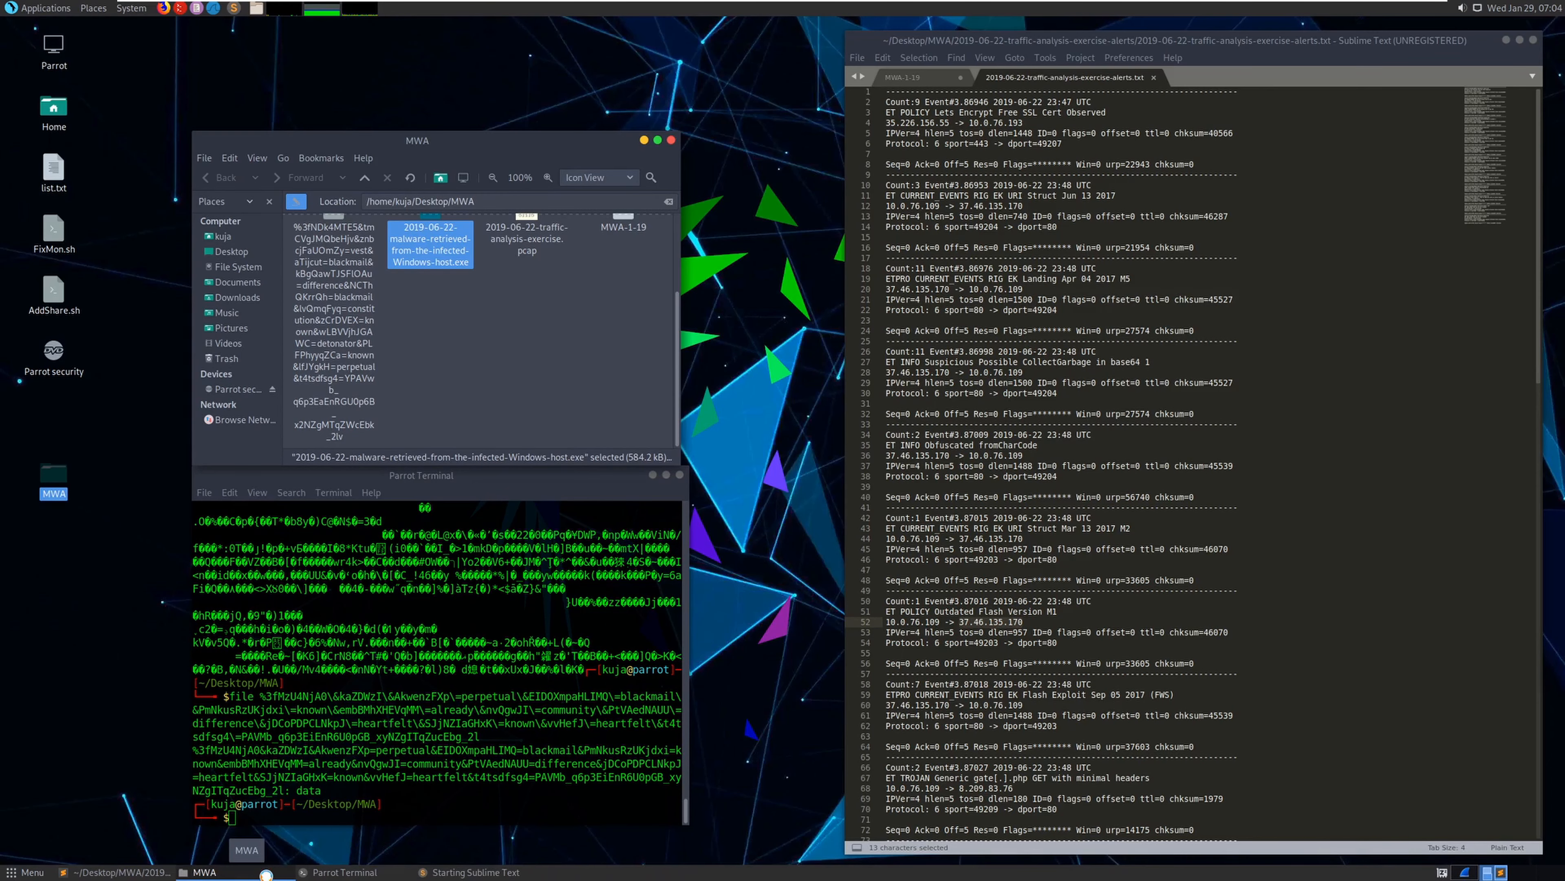
pyautogui.click(1469, 873)
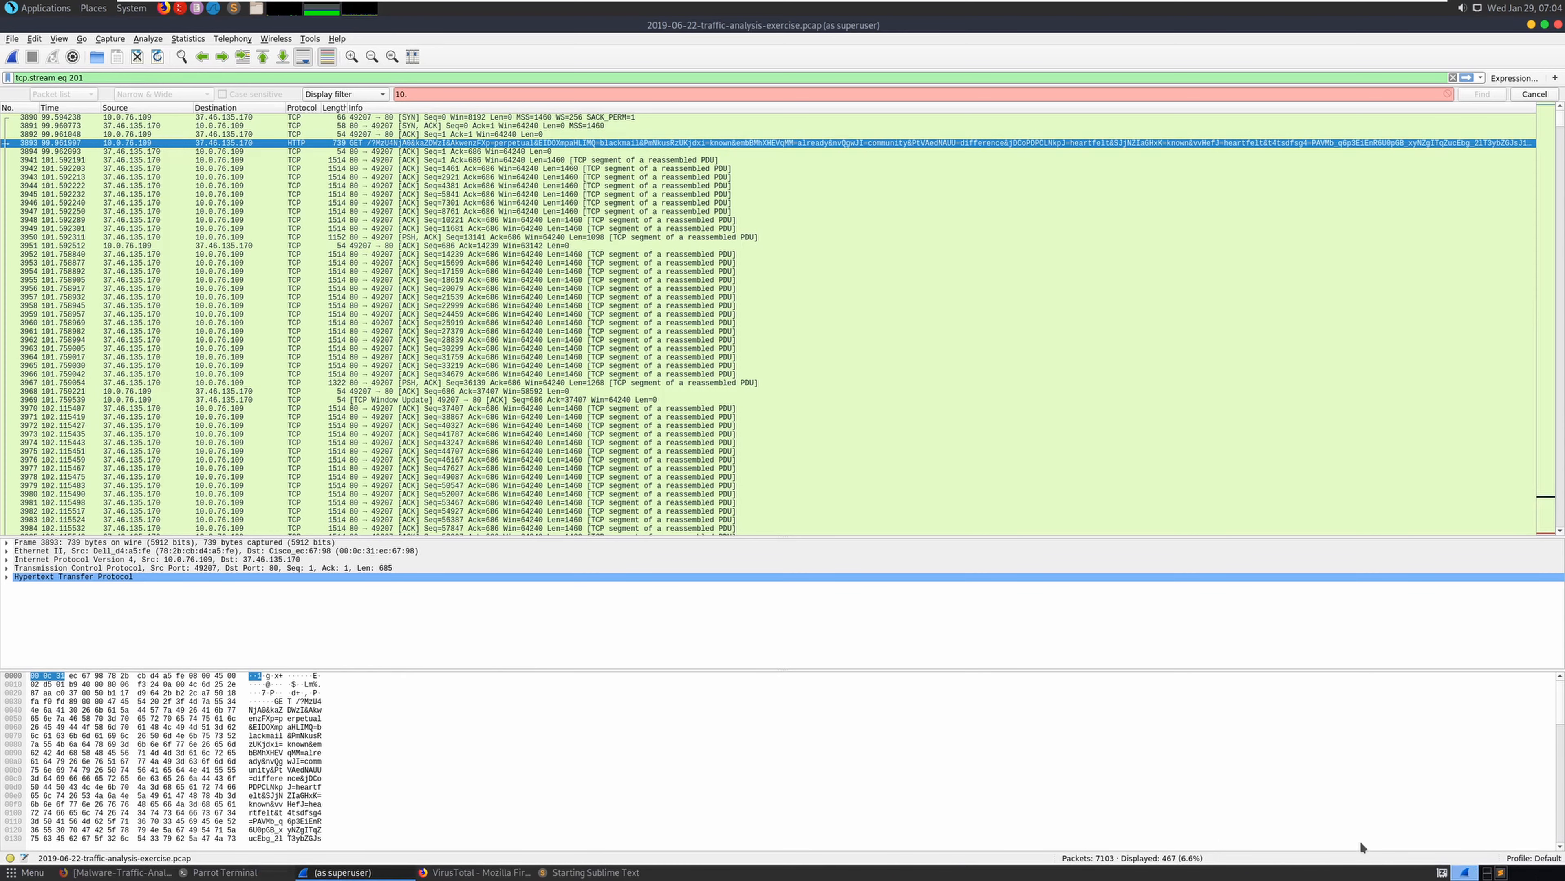
pyautogui.click(1494, 869)
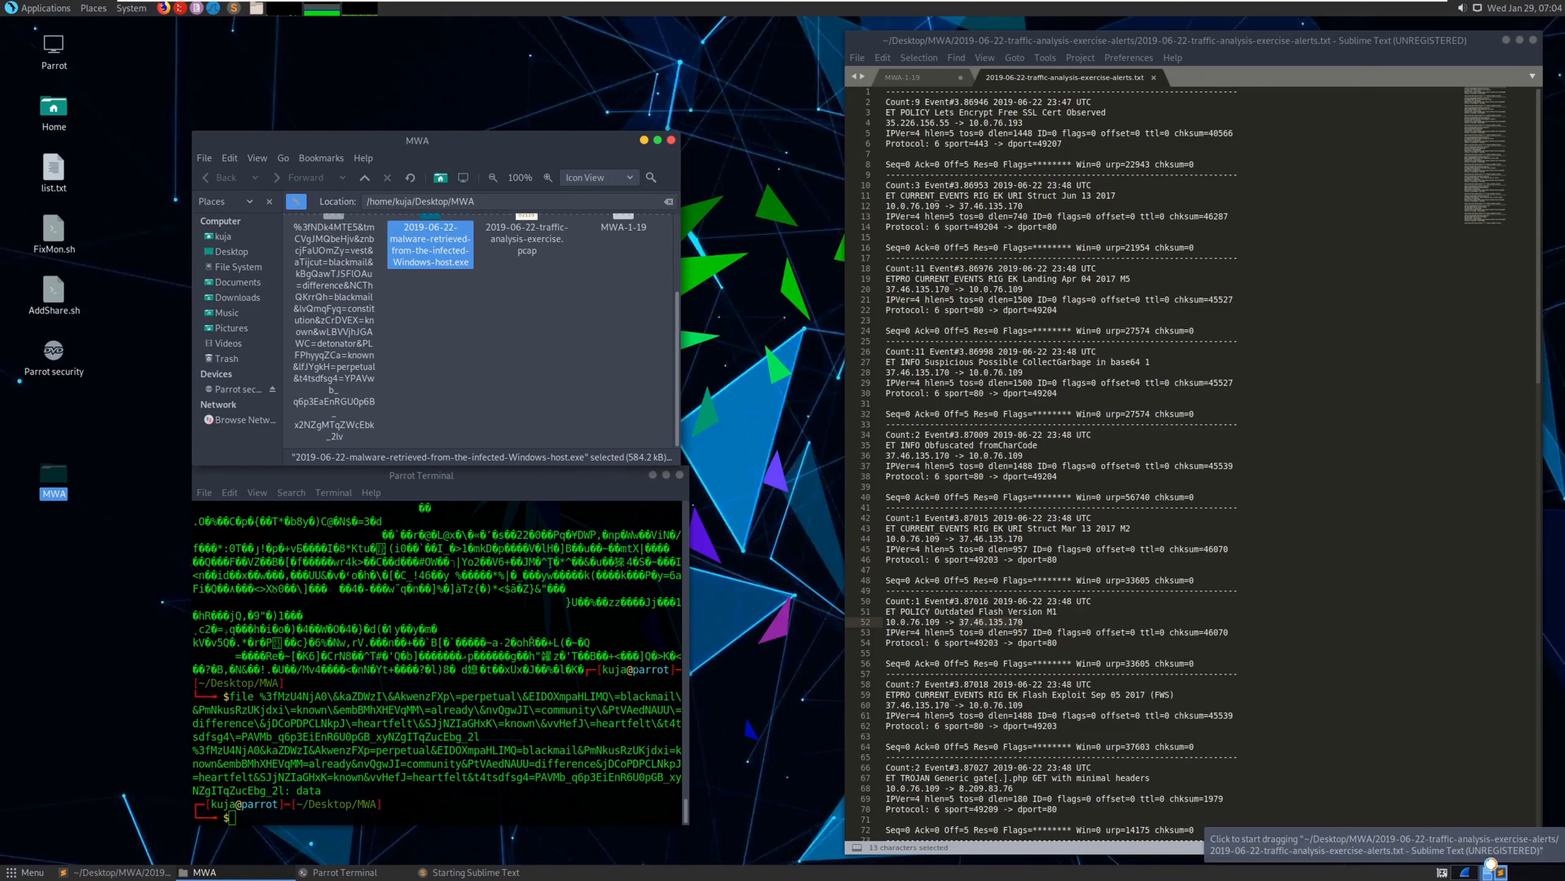
pyautogui.click(901, 78)
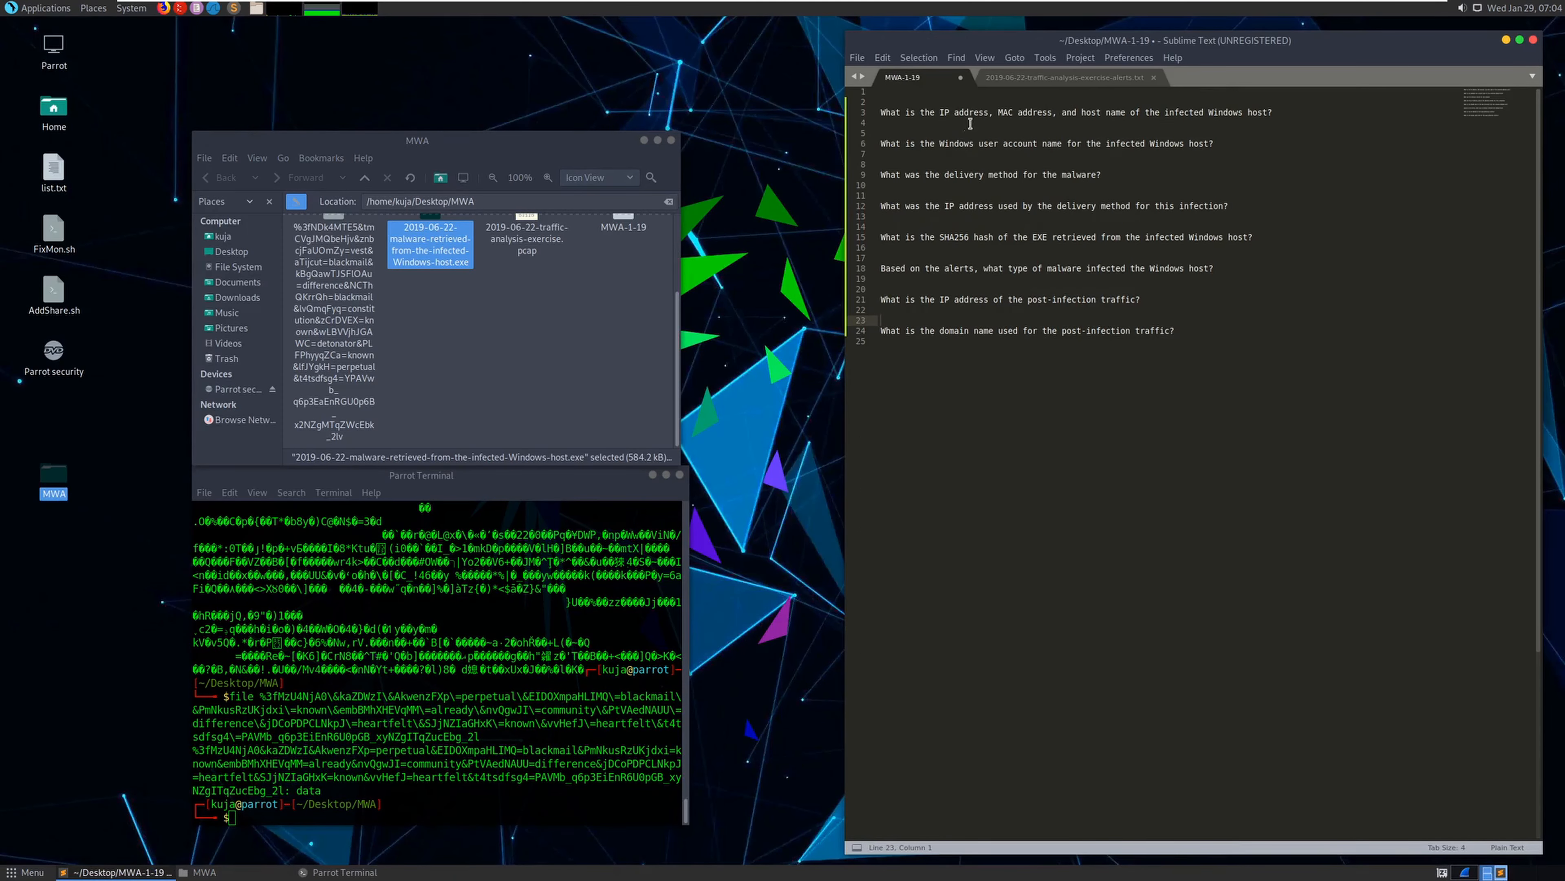
pyautogui.moveTo(1095, 41); pyautogui.dragTo(1062, 26)
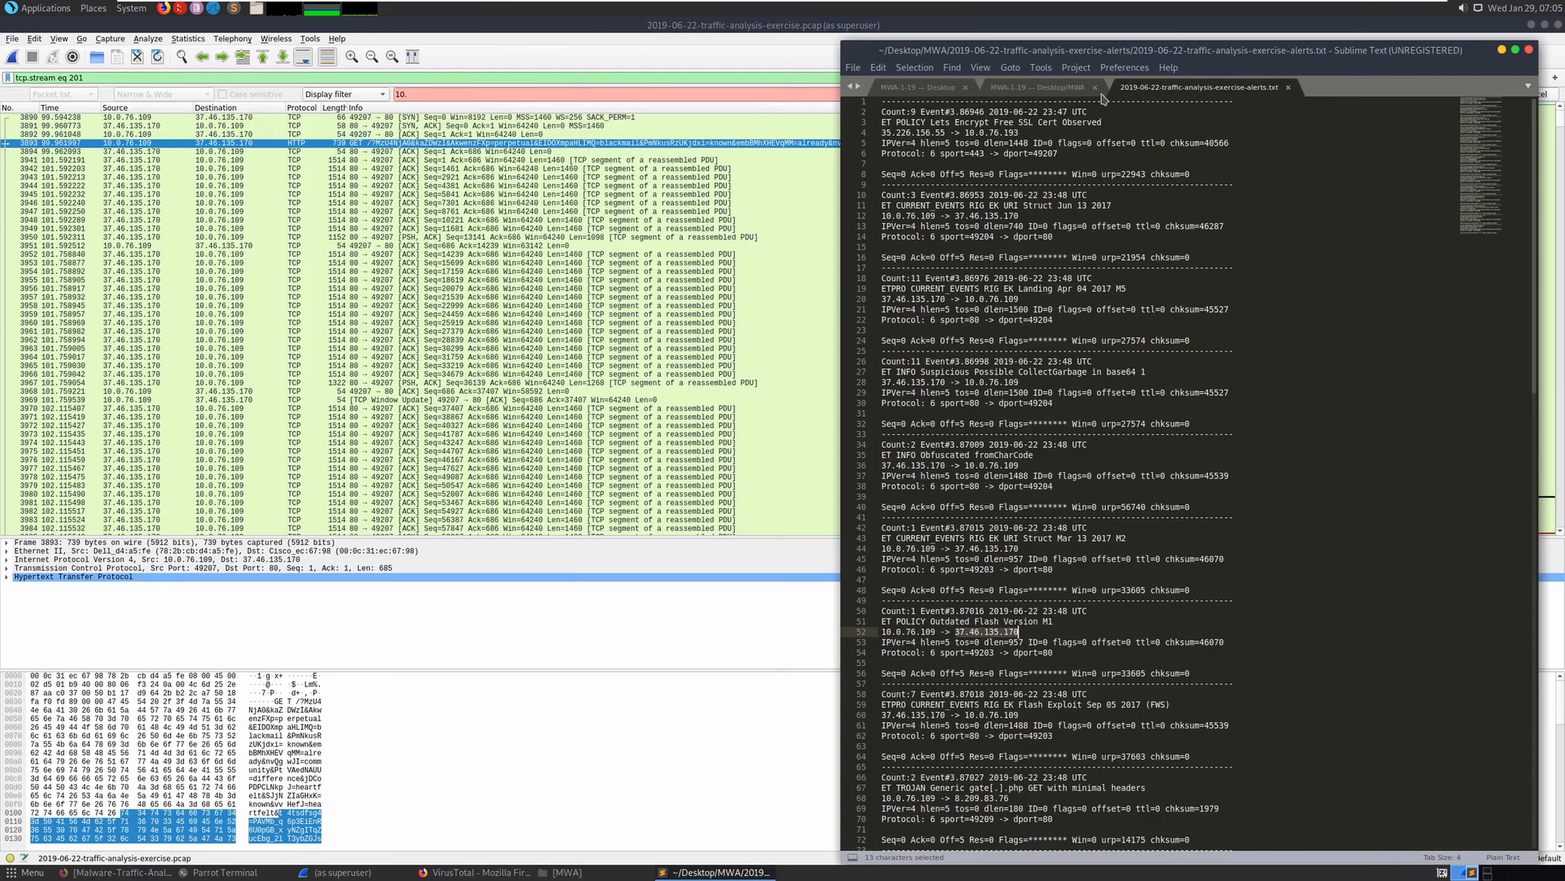
# Enter 10.0.76.109 under the first question in the Desktop copy of the MWA-1-19 notes
pyautogui.click(1046, 92)
pyautogui.click(926, 92)
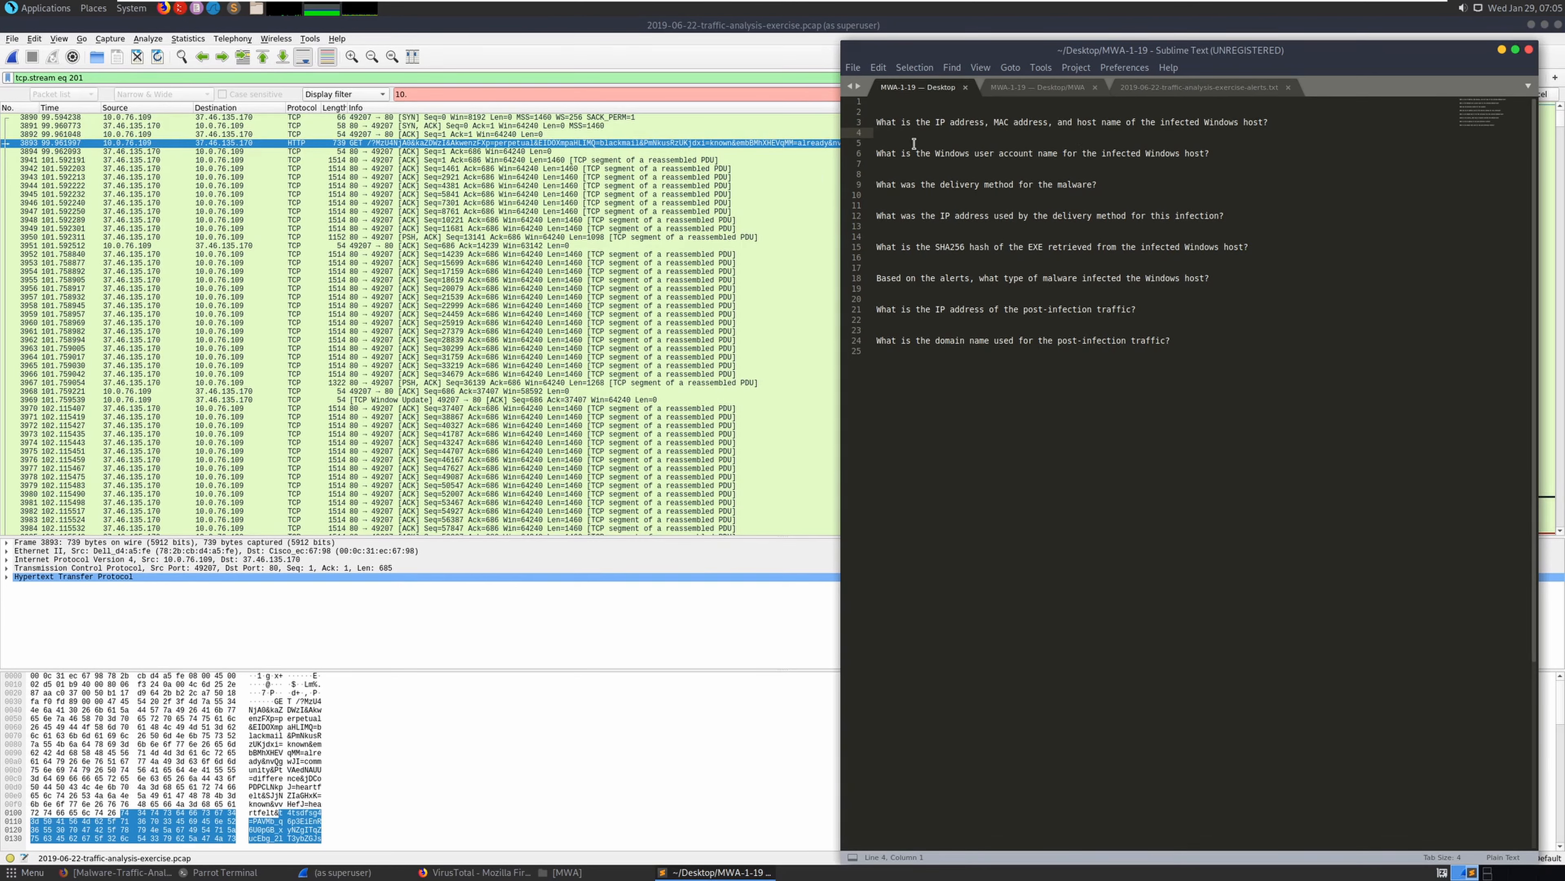
pyautogui.write('10.0.76.109')
# Look up the Bootp filter for hostname and MAC address from DHCP traffic in the OneNote Hacking Notes
pyautogui.click(152, 872)
pyautogui.click(103, 28)
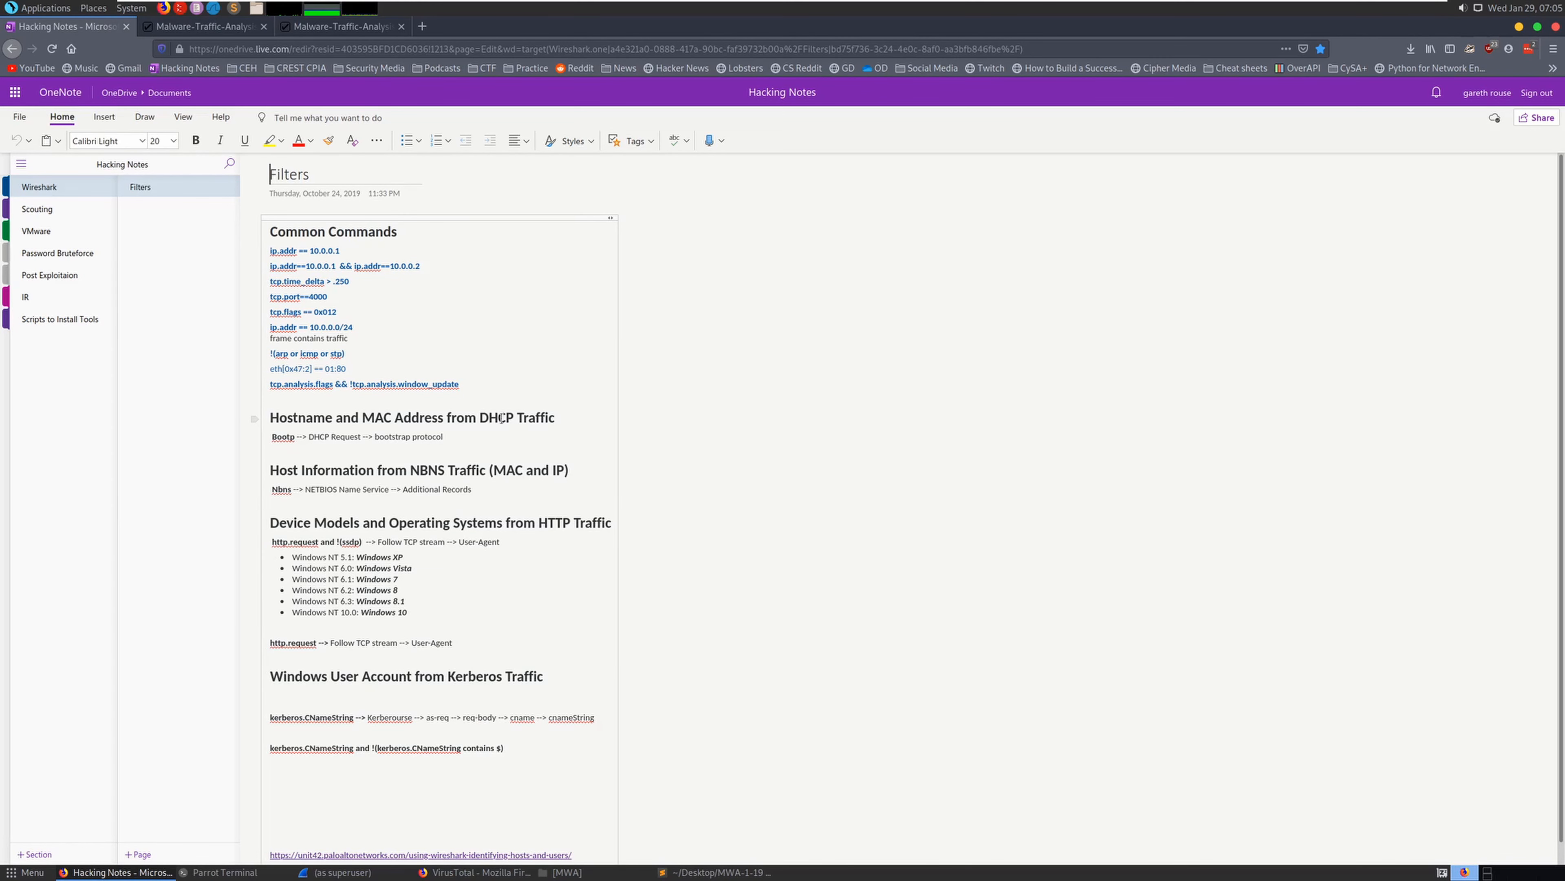
pyautogui.doubleClick(281, 436)
pyautogui.click(1520, 28)
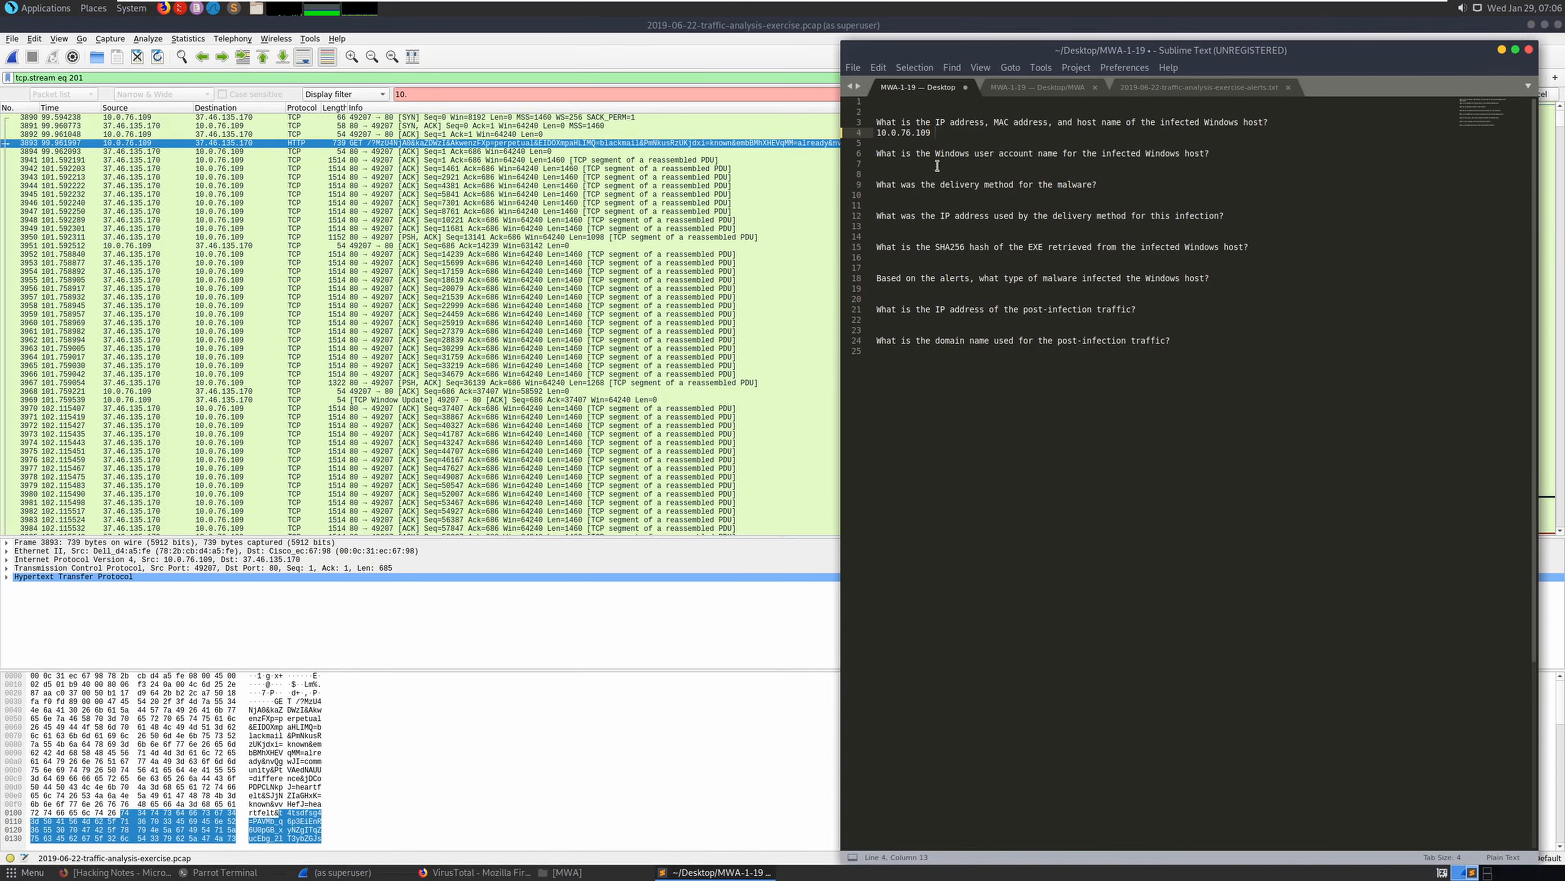
# Replace the TCP stream display filter in Wireshark with the beginning of a source filter, "Ip.source =="
pyautogui.click(233, 77)
pyautogui.hotkey('ctrl', 'a')
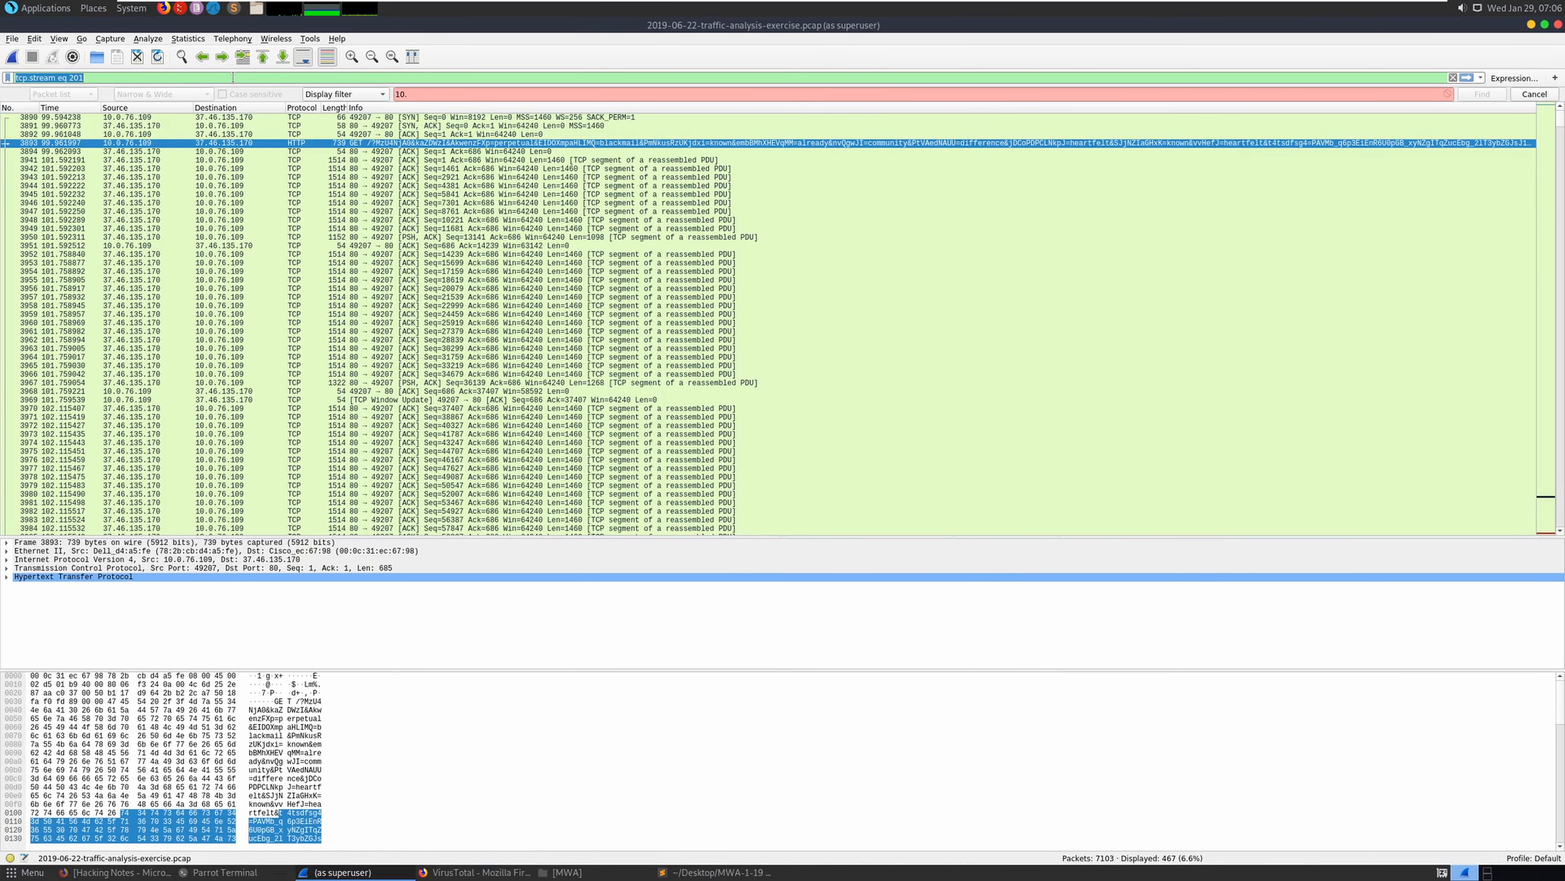
pyautogui.write('Ip')
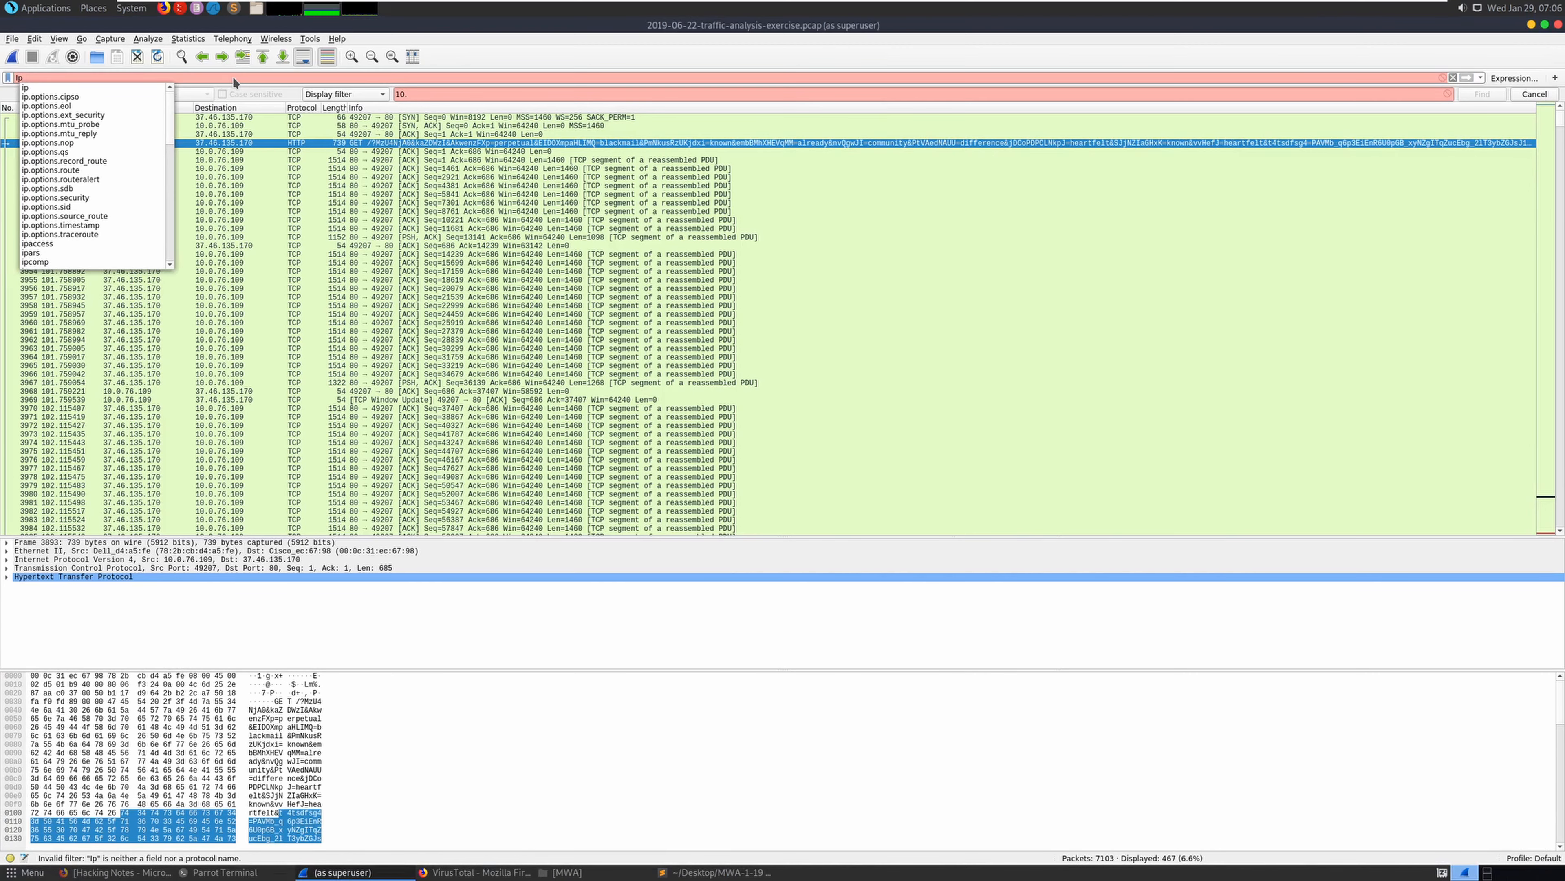
pyautogui.write('.sour')
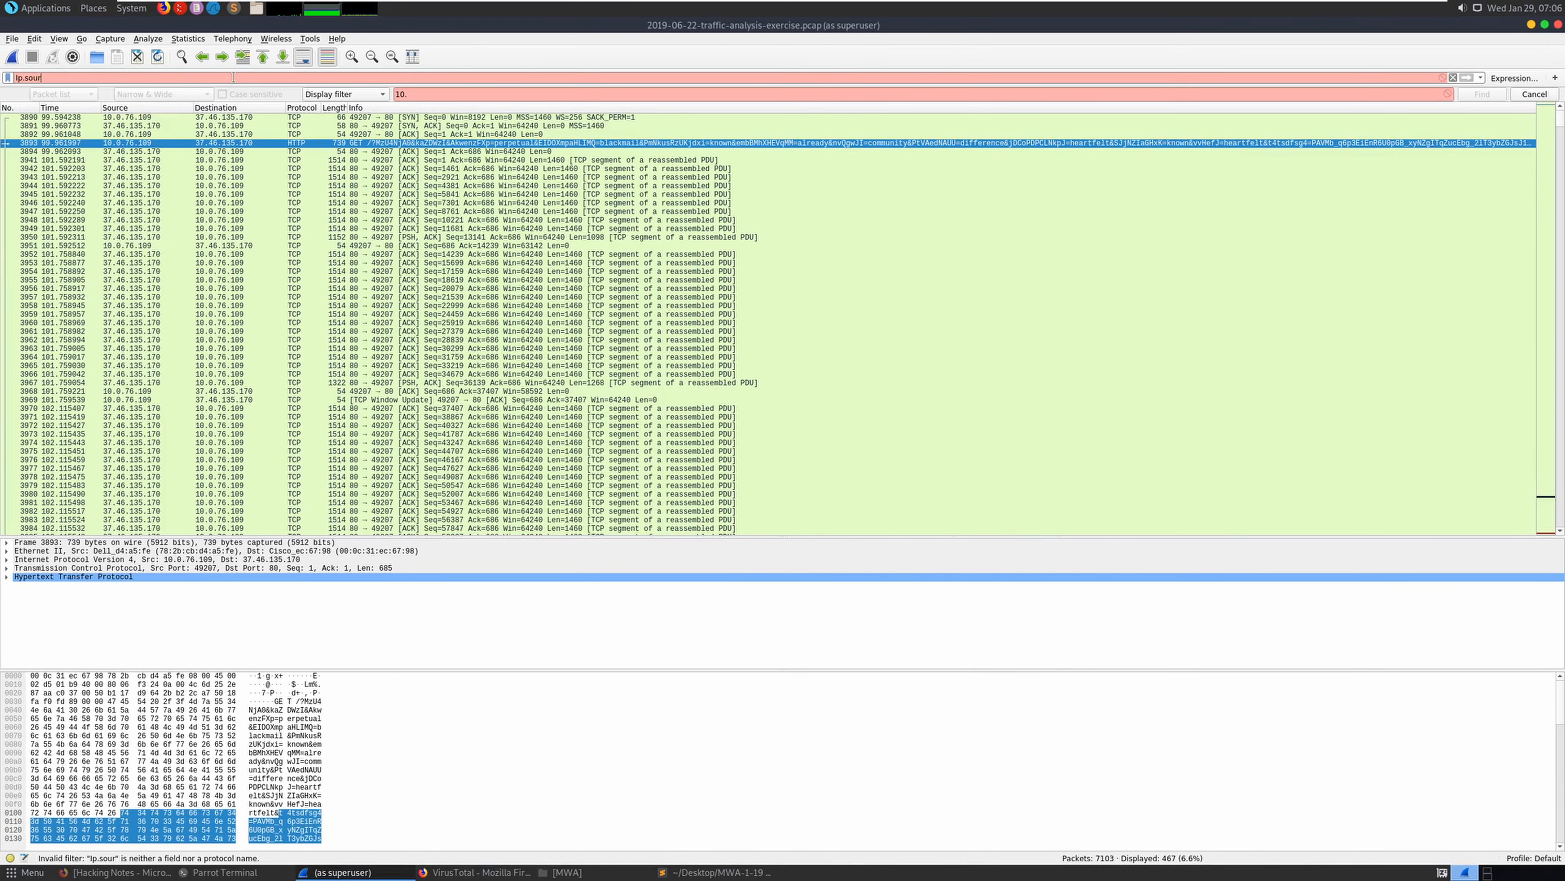
pyautogui.write('ce ==')
pyautogui.write('37.46.135.170')
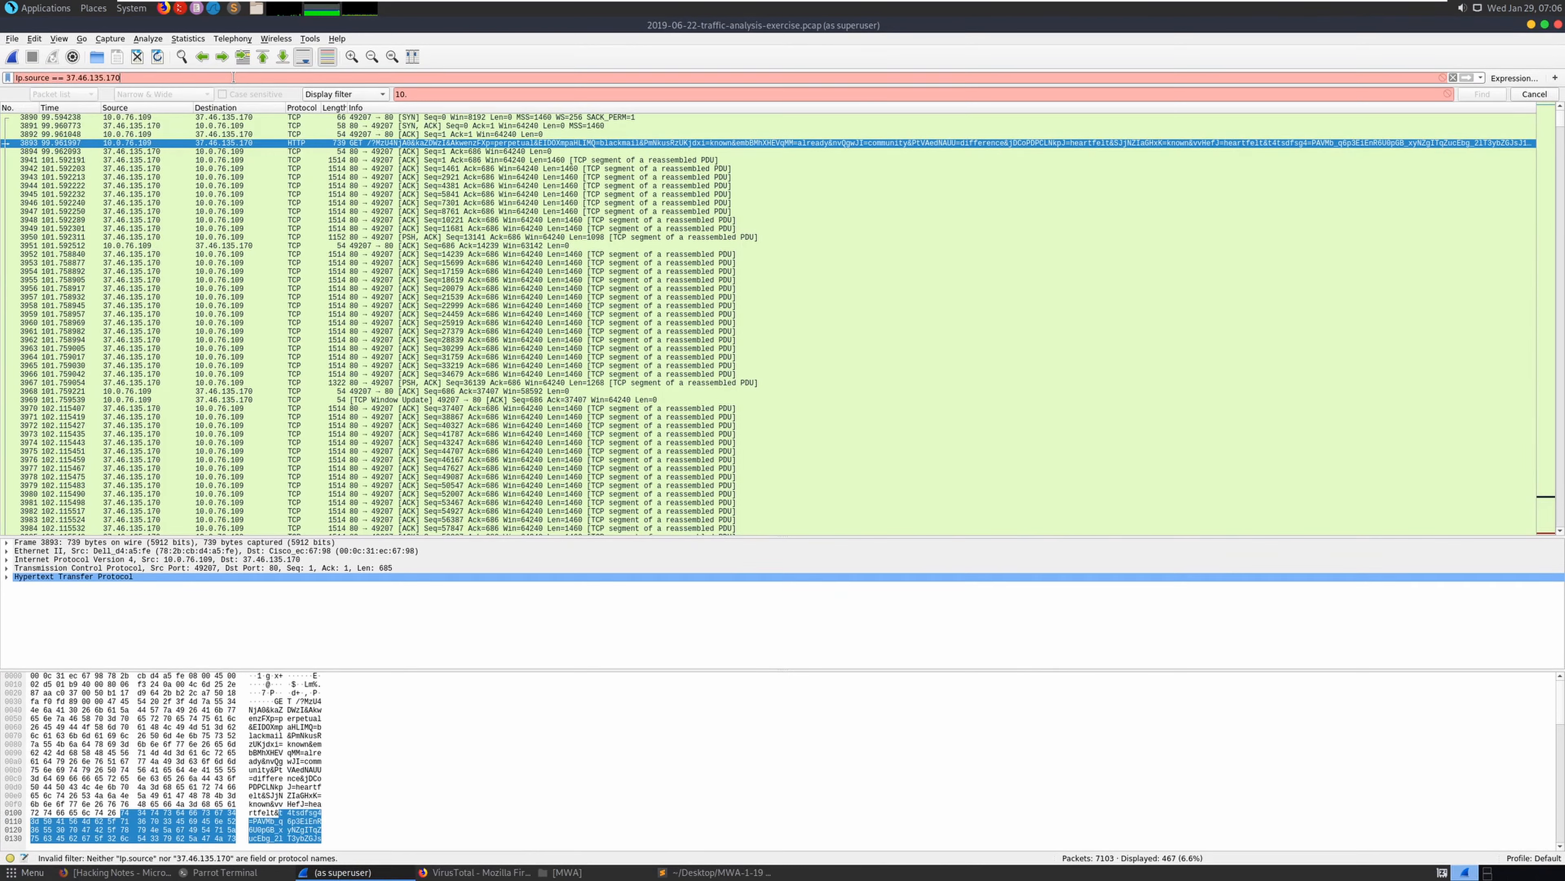
pyautogui.press('BackSpace')
pyautogui.press('BackSpace')
pyautogui.press('BackSpace')
pyautogui.press('BackSpace')
pyautogui.press('BackSpace')
pyautogui.press('BackSpace')
pyautogui.press('BackSpace')
pyautogui.press('BackSpace')
pyautogui.press('BackSpace')
pyautogui.press('BackSpace')
pyautogui.press('BackSpace')
pyautogui.press('BackSpace')
pyautogui.press('BackSpace')
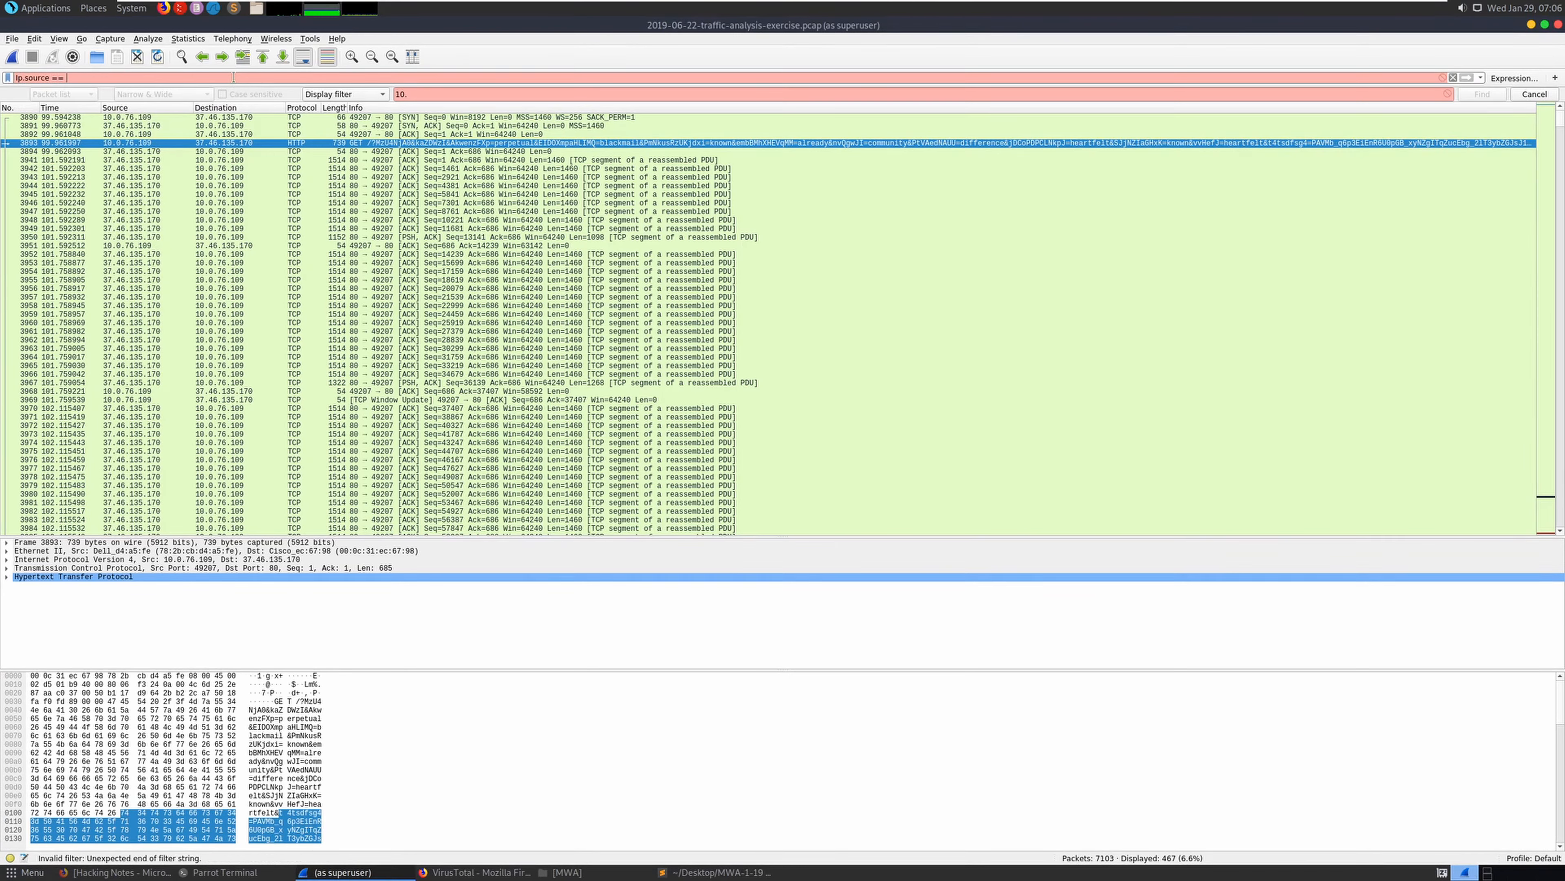
# Extend the Wireshark source filter with 10.0.76.109 copied from the MWA-1-19 notes, followed by && bootp
pyautogui.click(716, 872)
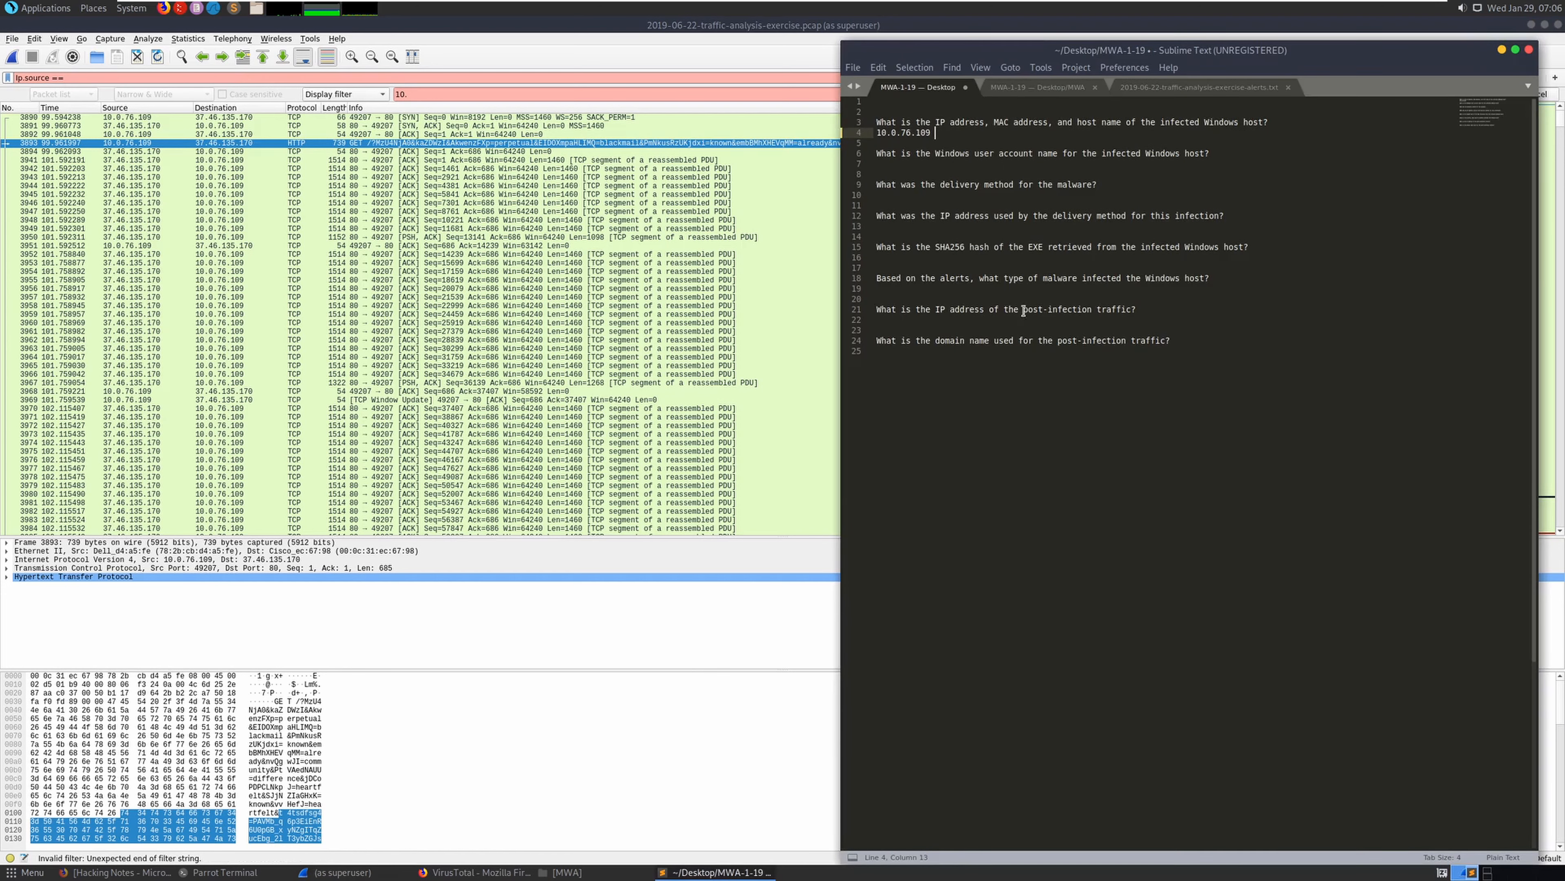
pyautogui.moveTo(937, 136); pyautogui.dragTo(876, 133)
pyautogui.rightClick(903, 131)
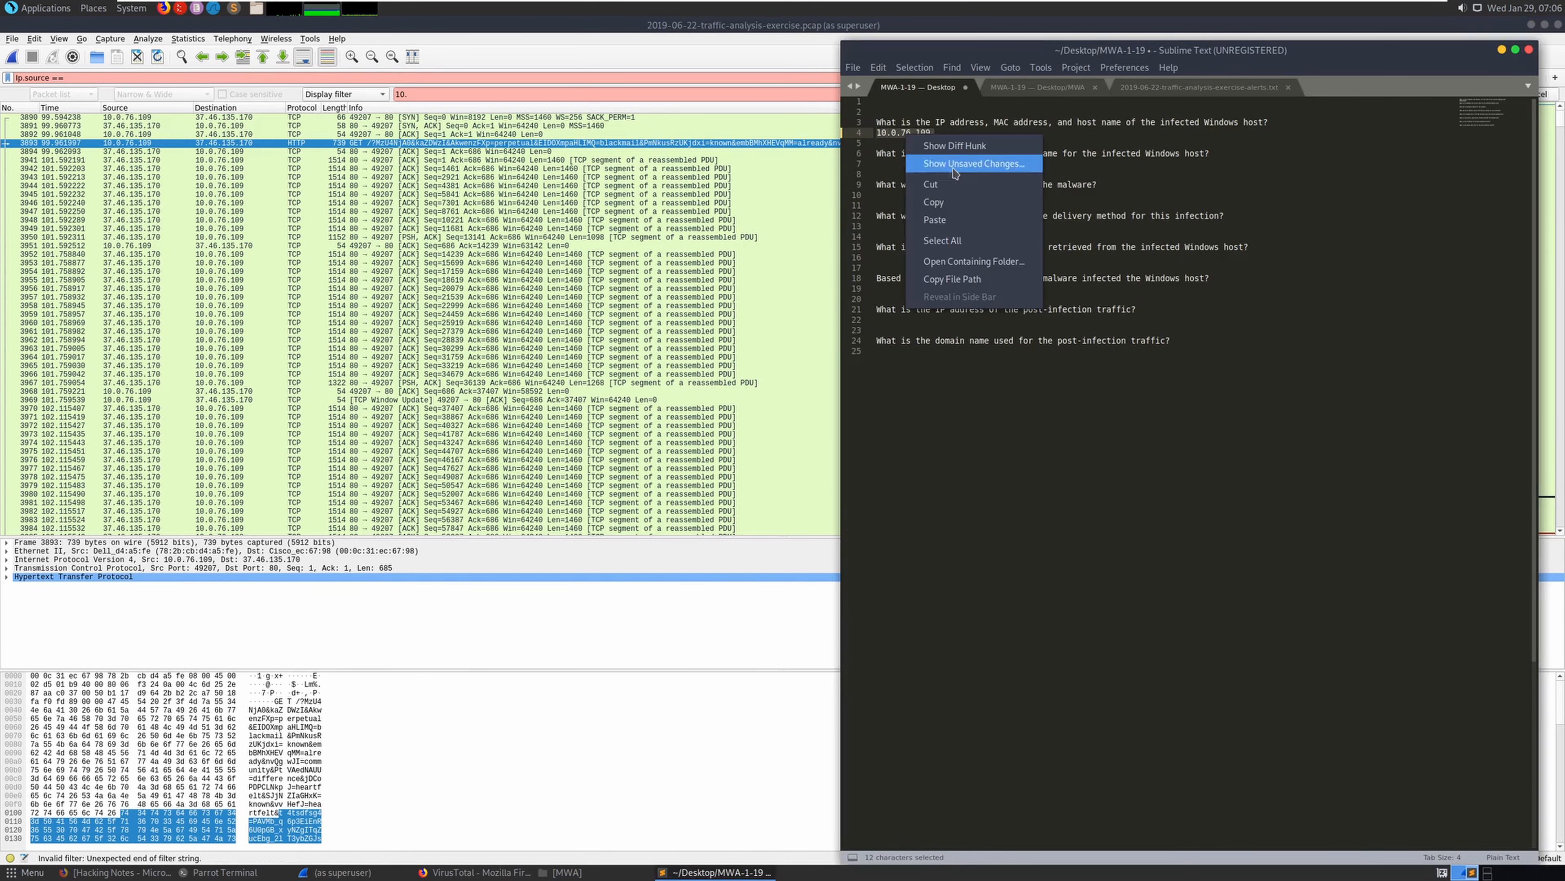
pyautogui.click(918, 173)
pyautogui.click(79, 80)
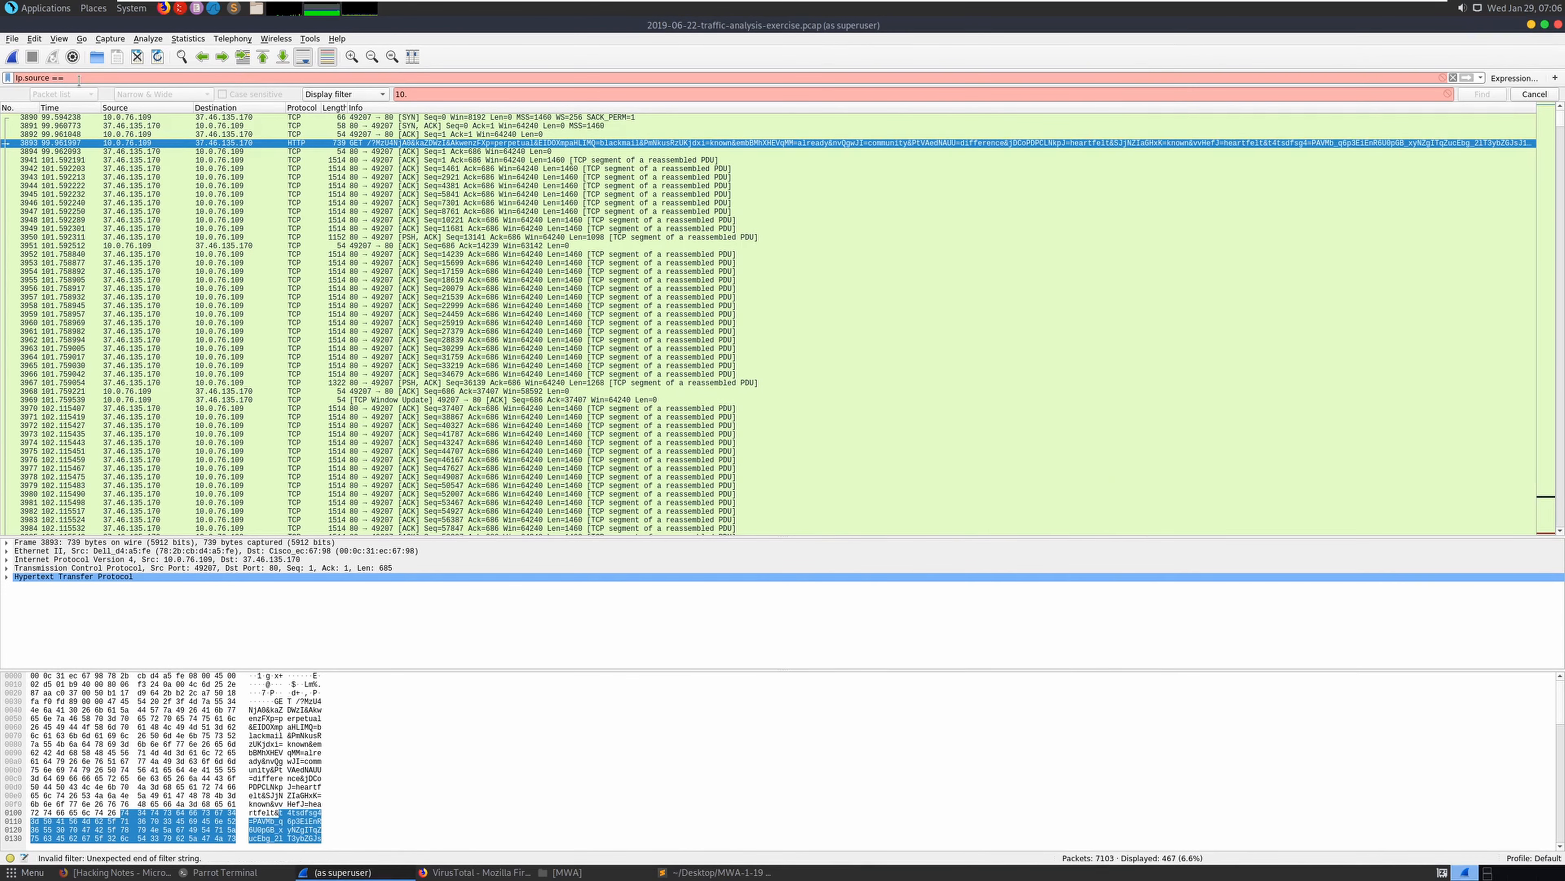
pyautogui.hotkey('ctrl', 'v')
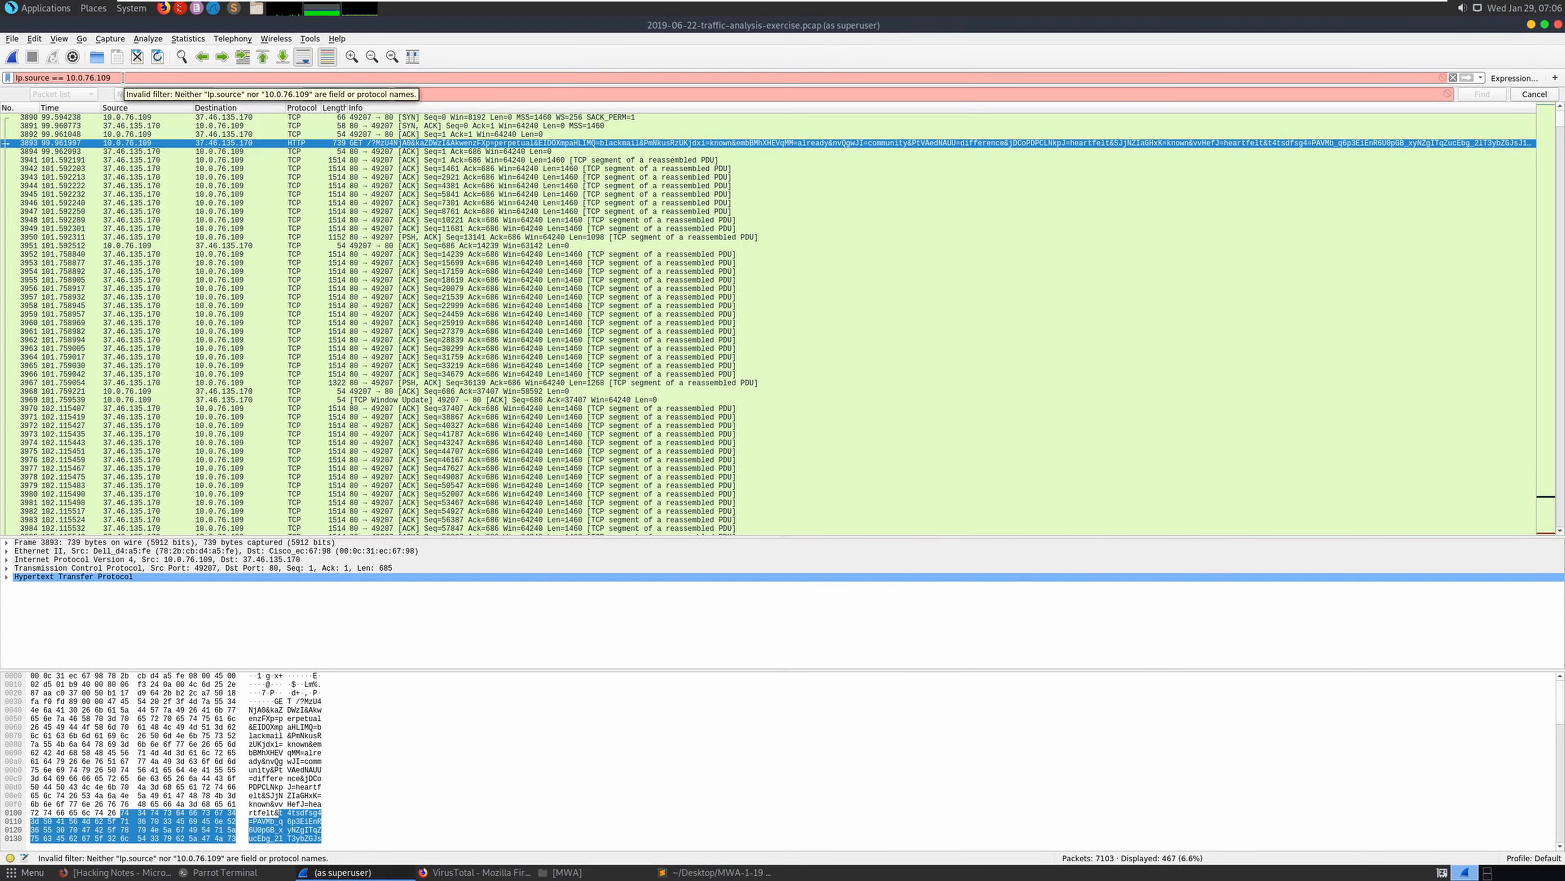
pyautogui.write('&& bootp')
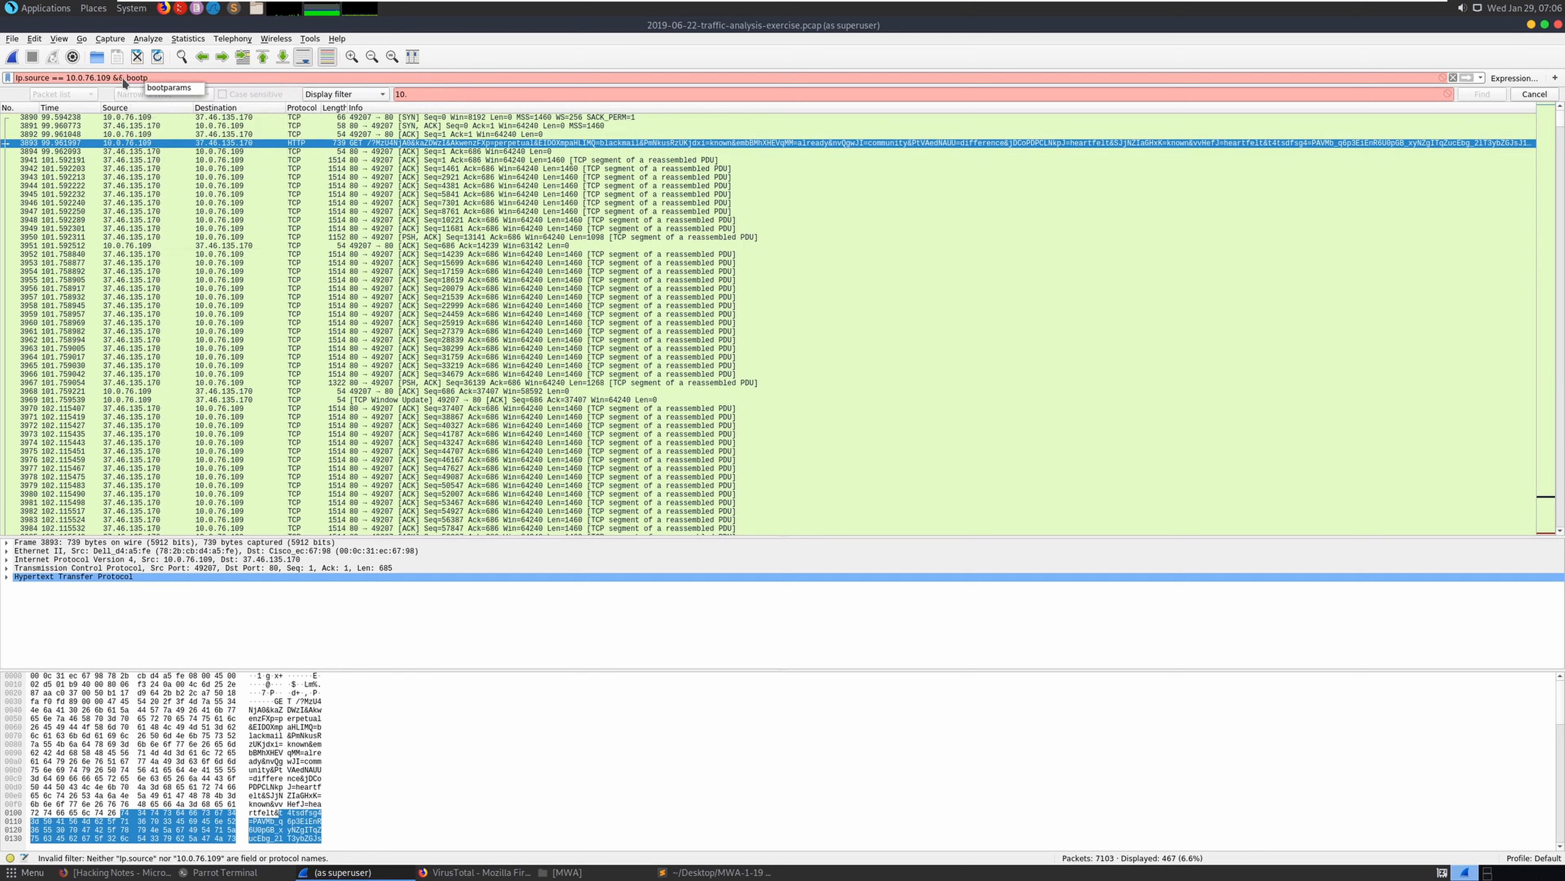
# Change the source field name in the display filter to Ip.src
pyautogui.click(49, 78)
pyautogui.press('BackSpace')
pyautogui.press('BackSpace')
pyautogui.press('BackSpace')
pyautogui.press('BackSpace')
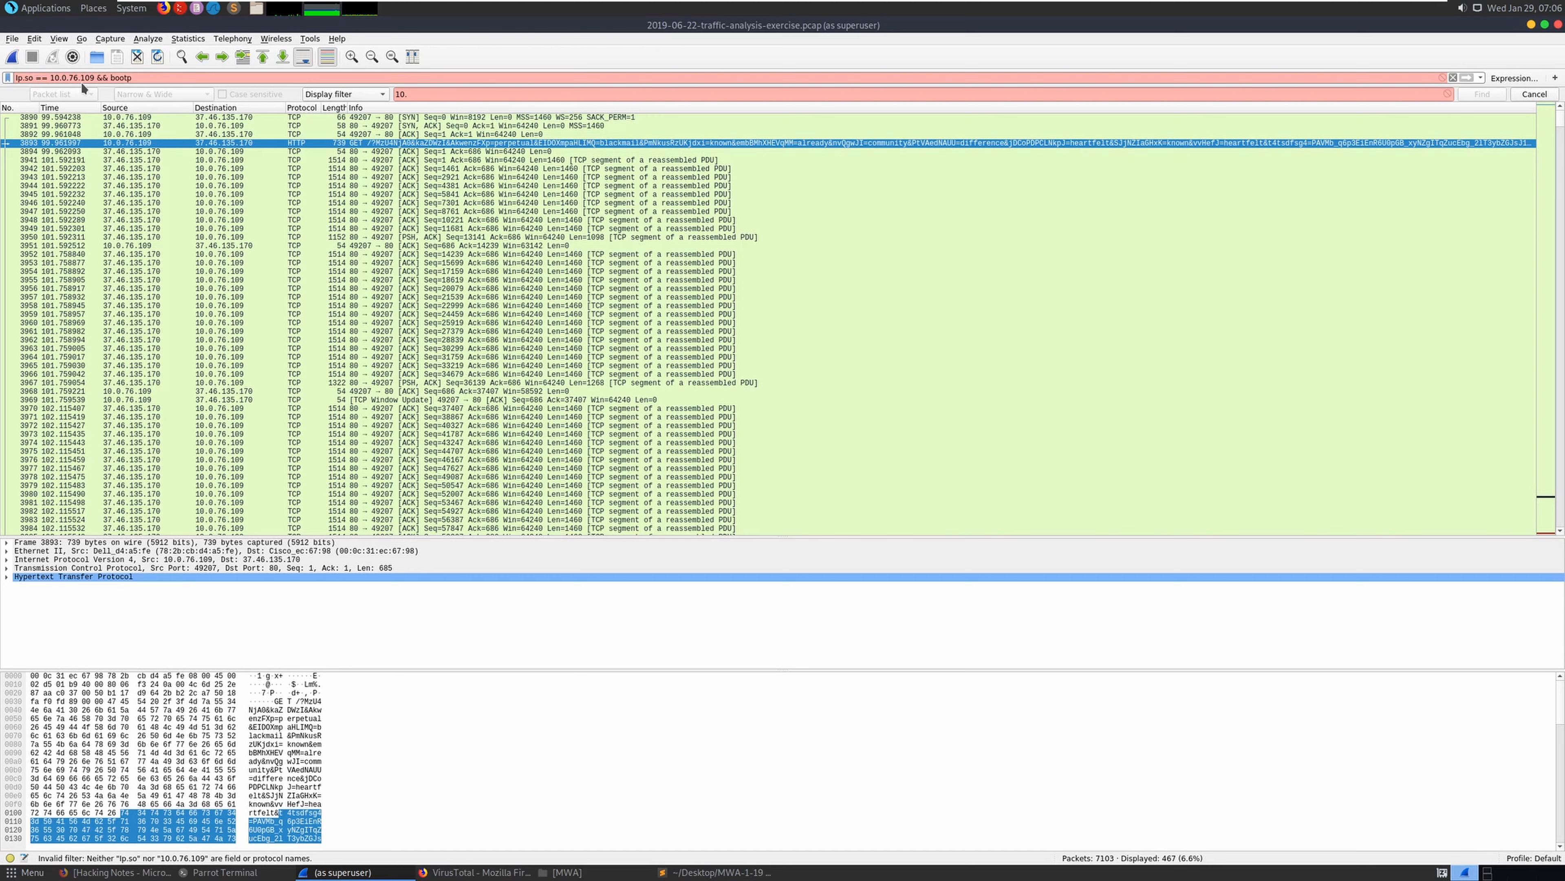
pyautogui.write('rc')
pyautogui.press('Escape')
# Remove the source address condition from the display filter and apply it as bootp only
pyautogui.moveTo(110, 82); pyautogui.dragTo(10, 81)
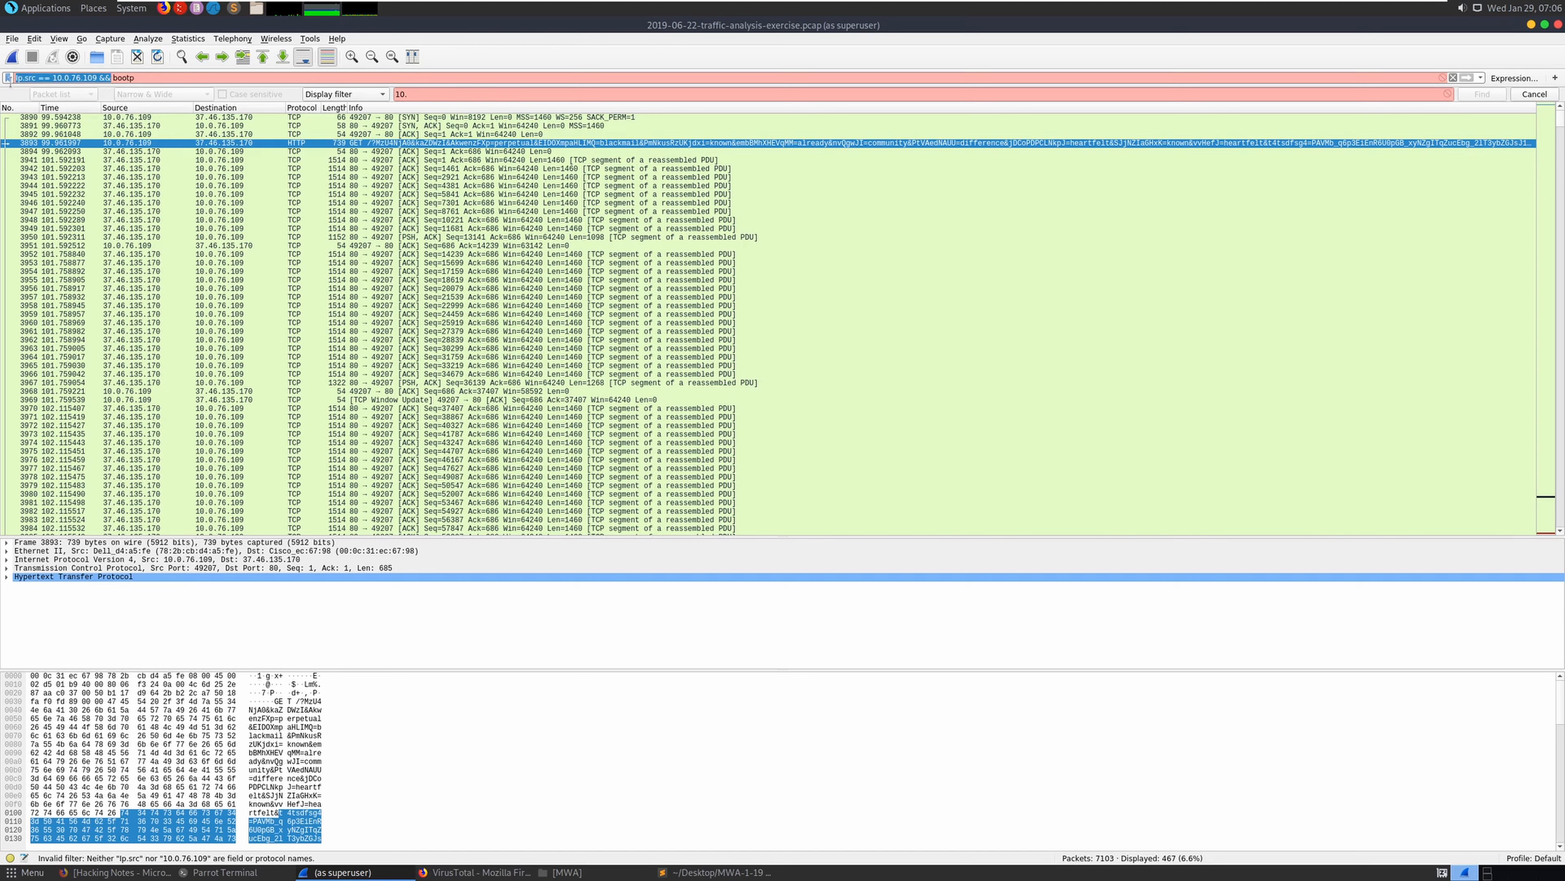
pyautogui.press('BackSpace')
pyautogui.press('Return')
pyautogui.doubleClick(88, 83)
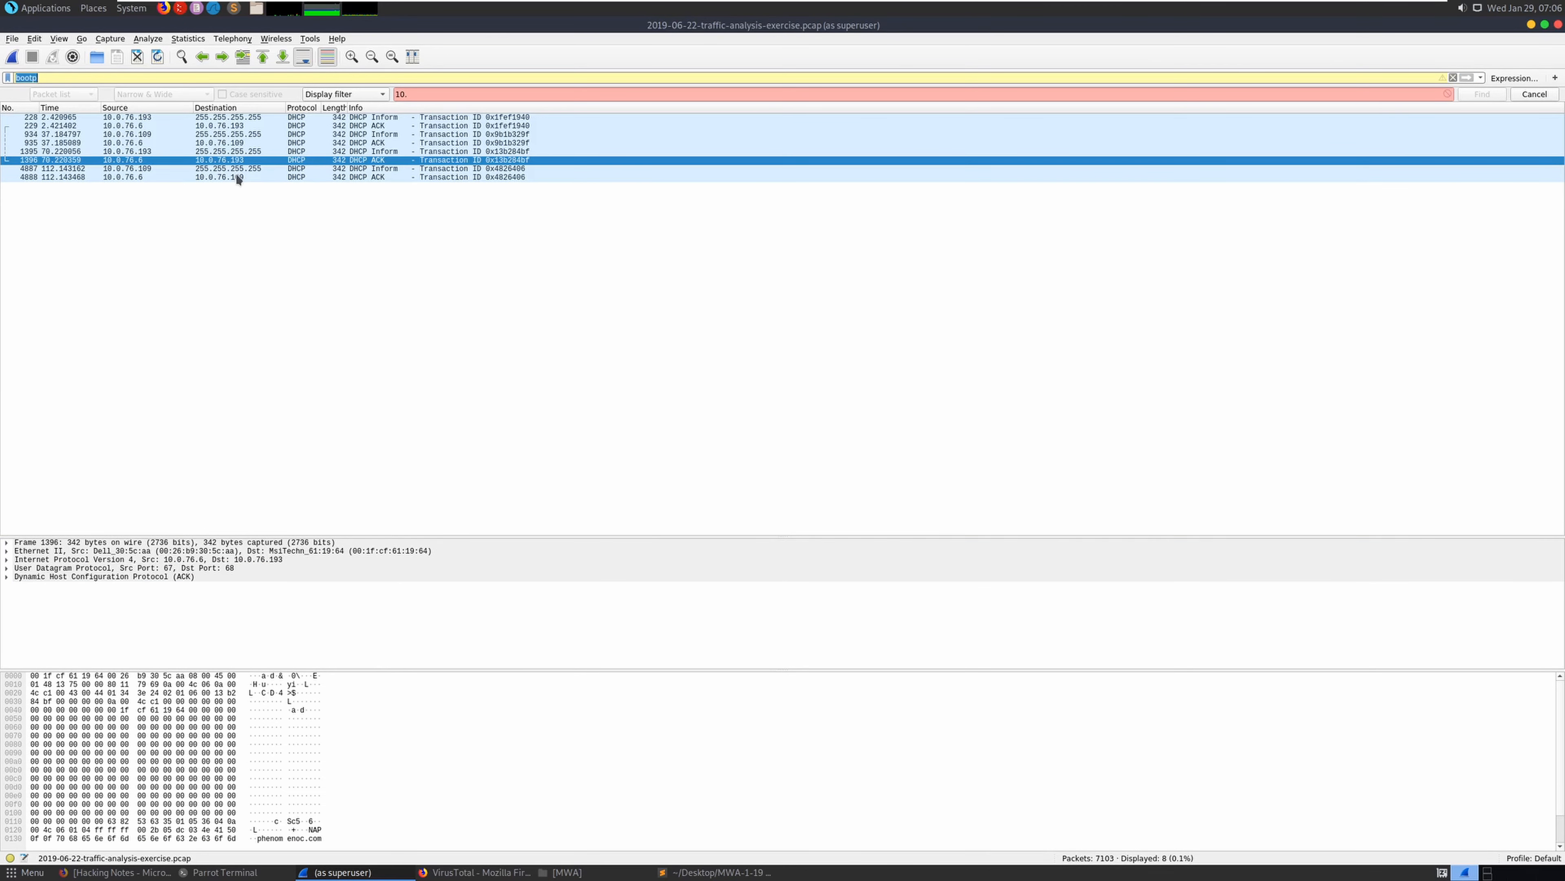
# Follow the UDP stream of DHCP Inform packet 934 from 10.0.76.109, then close the stream window
pyautogui.click(150, 135)
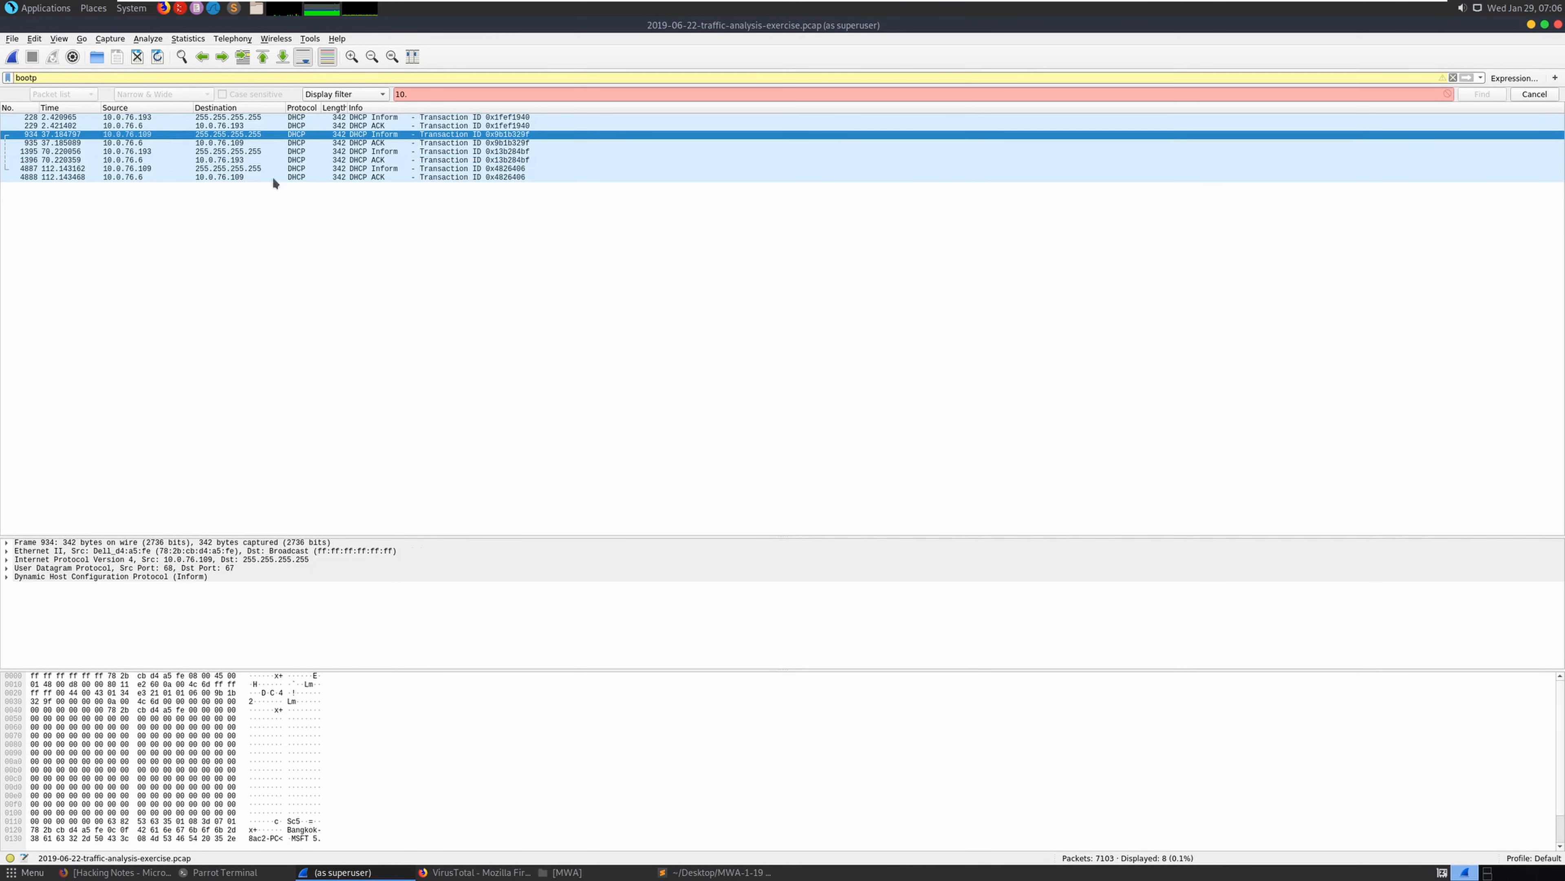
pyautogui.rightClick(147, 134)
pyautogui.moveTo(262, 300)
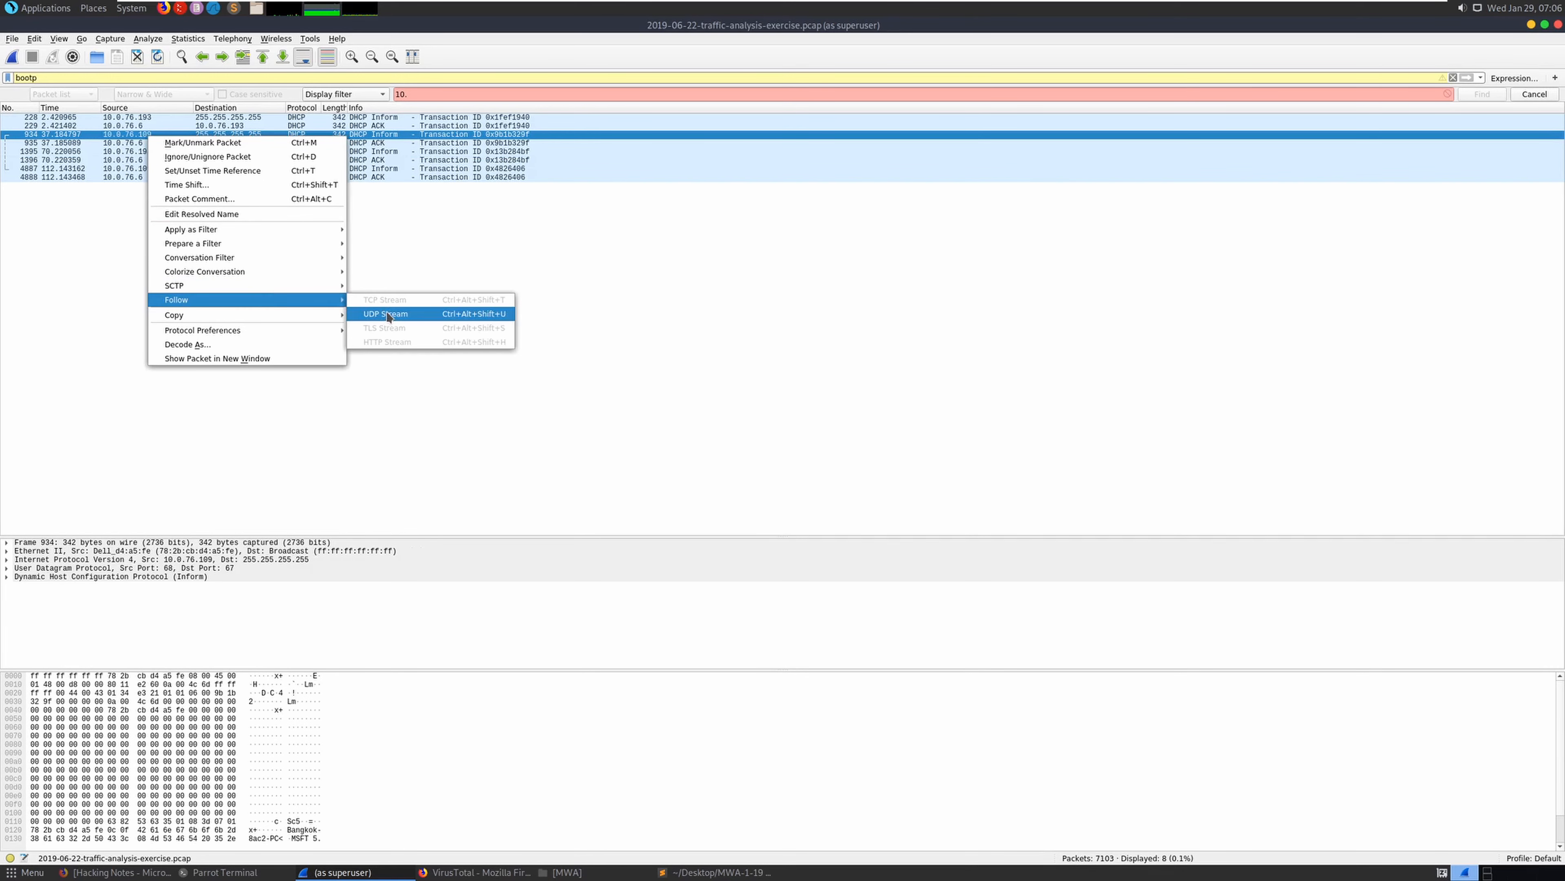
pyautogui.click(389, 314)
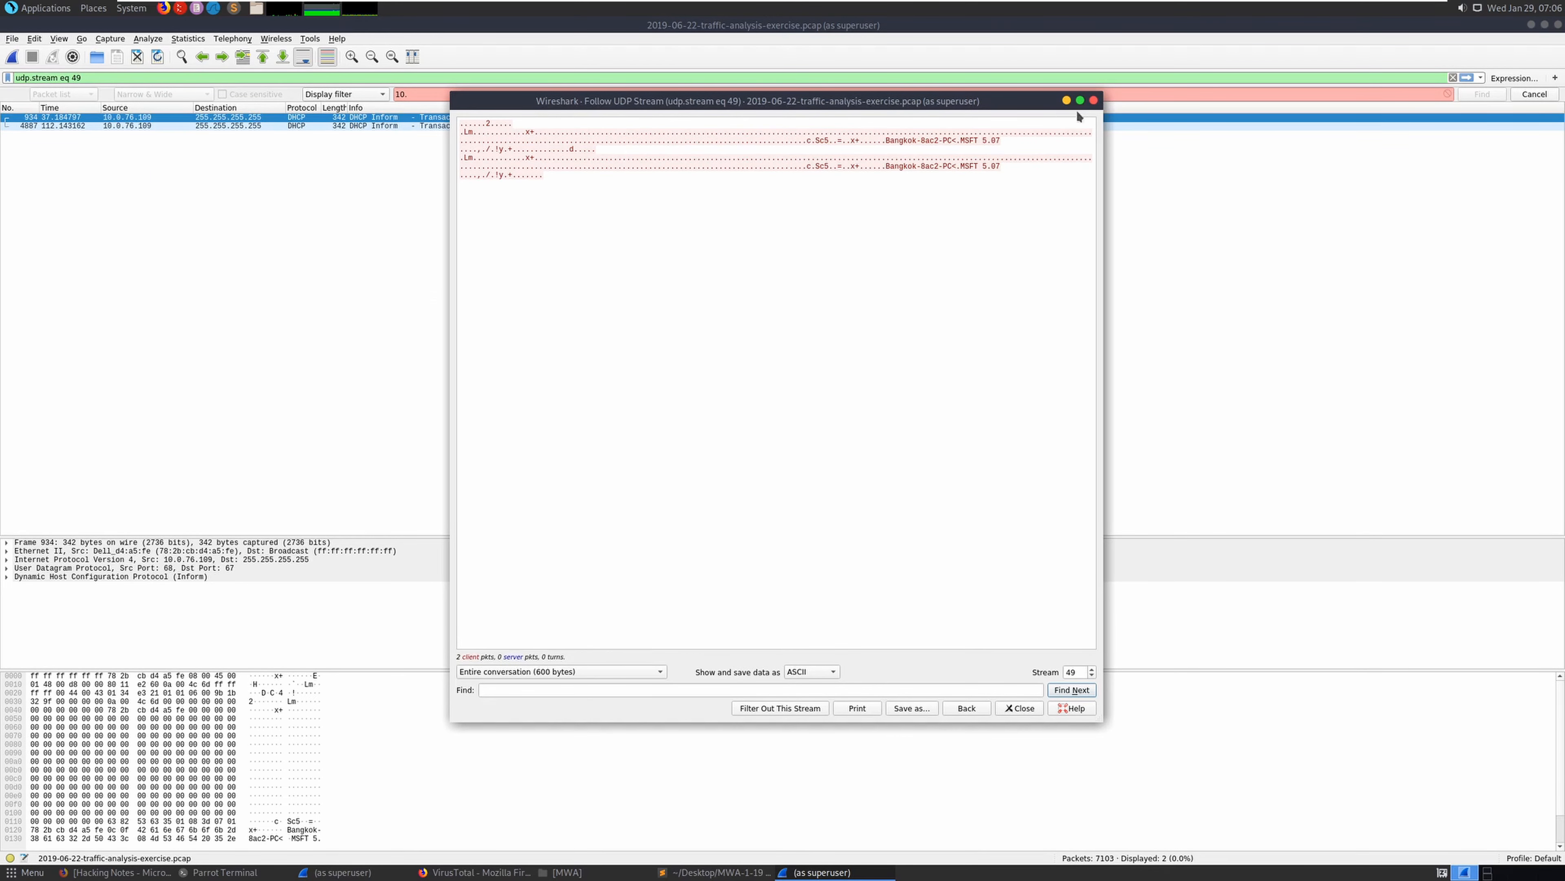
pyautogui.click(1094, 100)
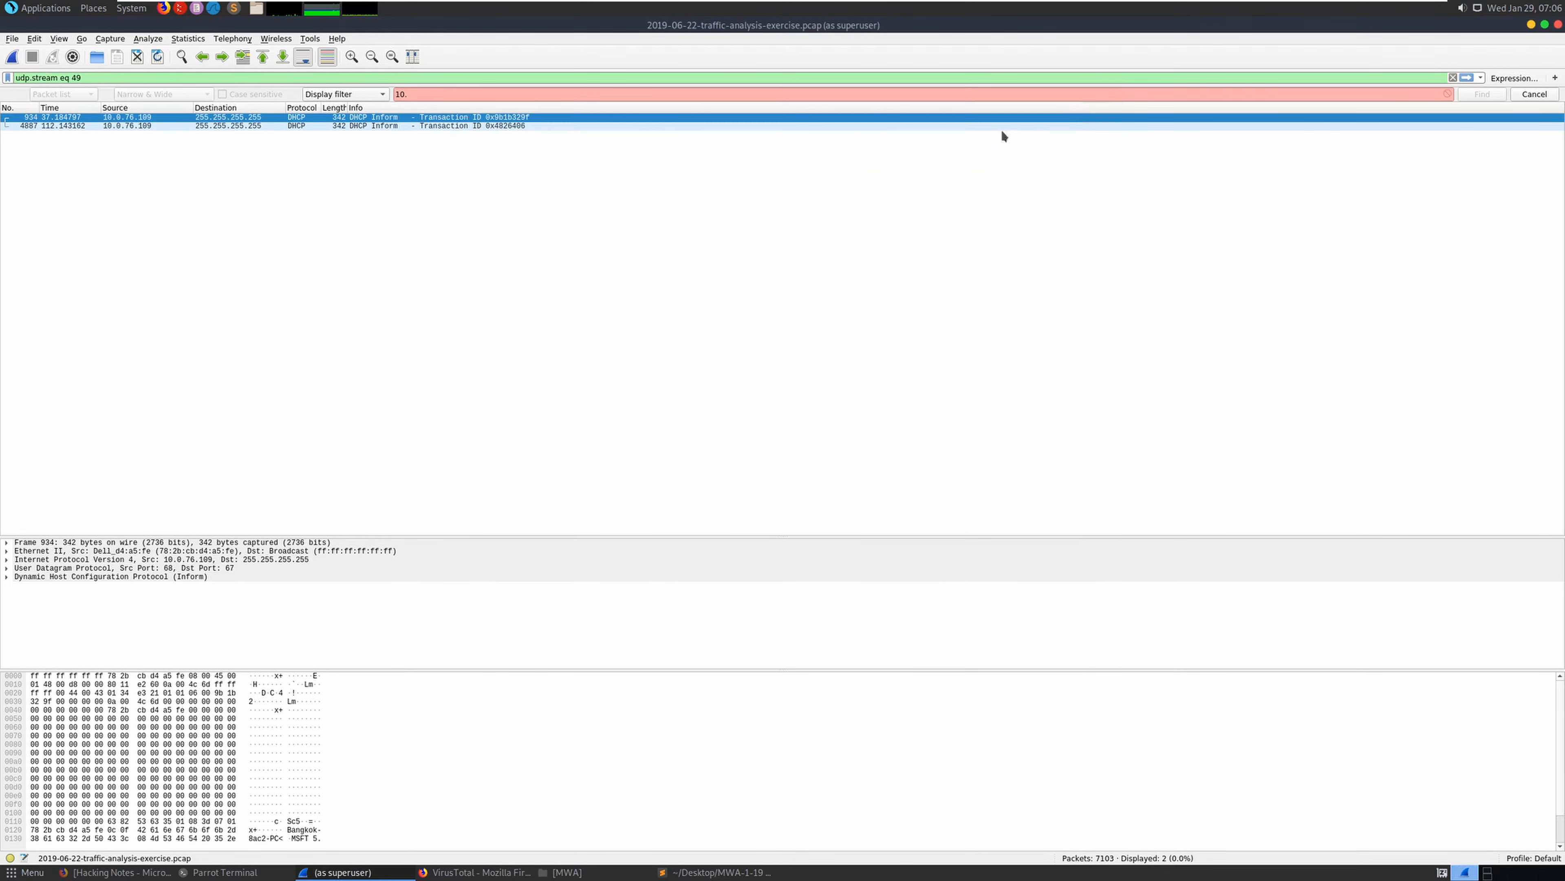
# Examine the Dynamic Host Configuration Protocol details of DHCP Inform packet 4887 for the client's MAC address
pyautogui.click(111, 125)
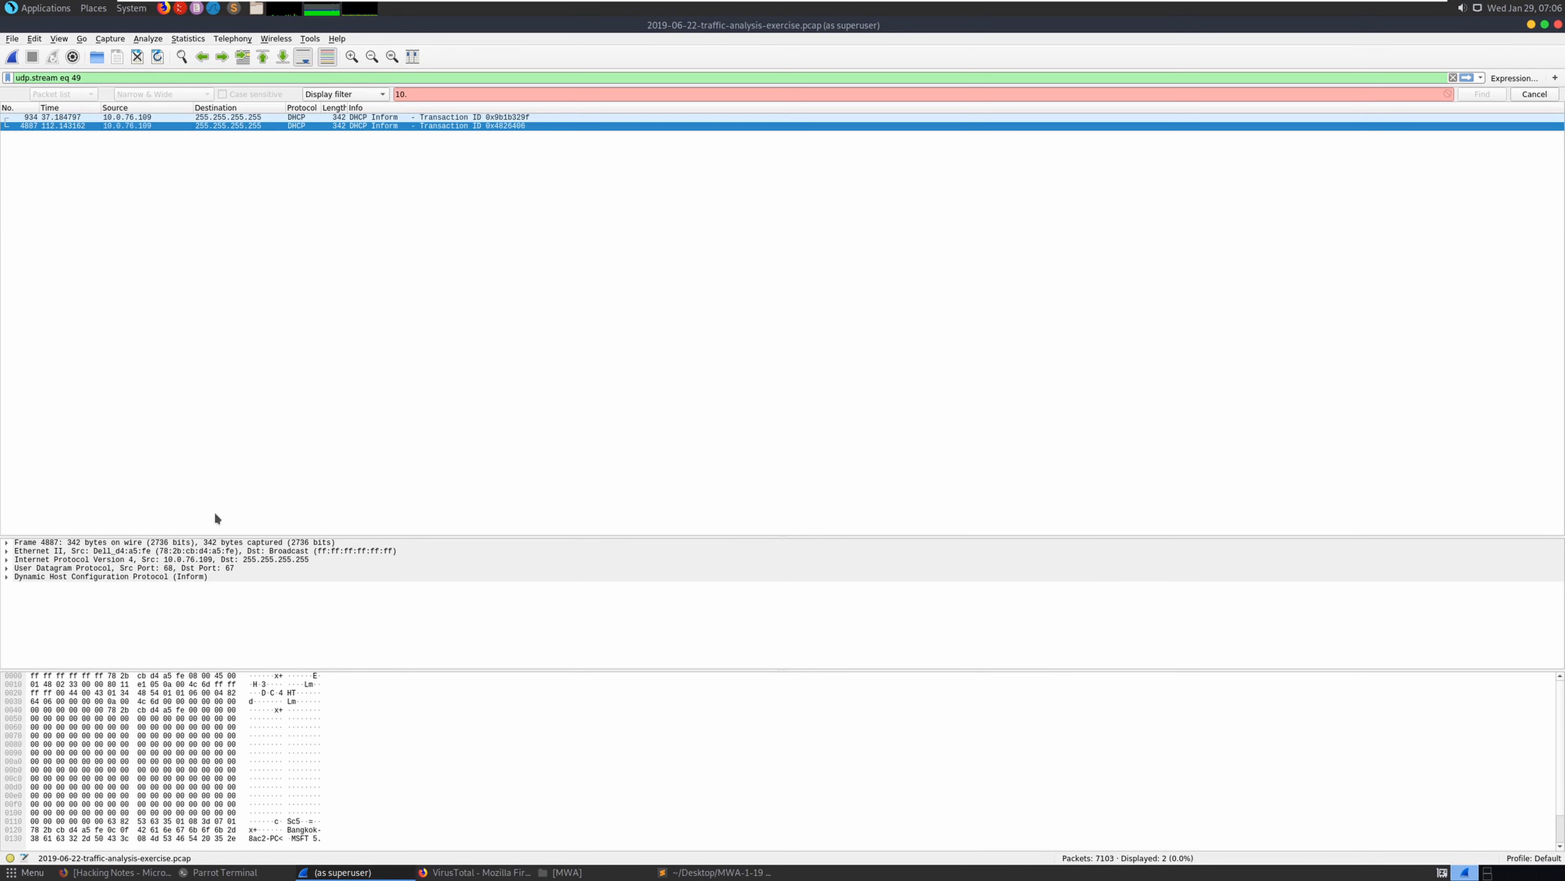
pyautogui.click(8, 568)
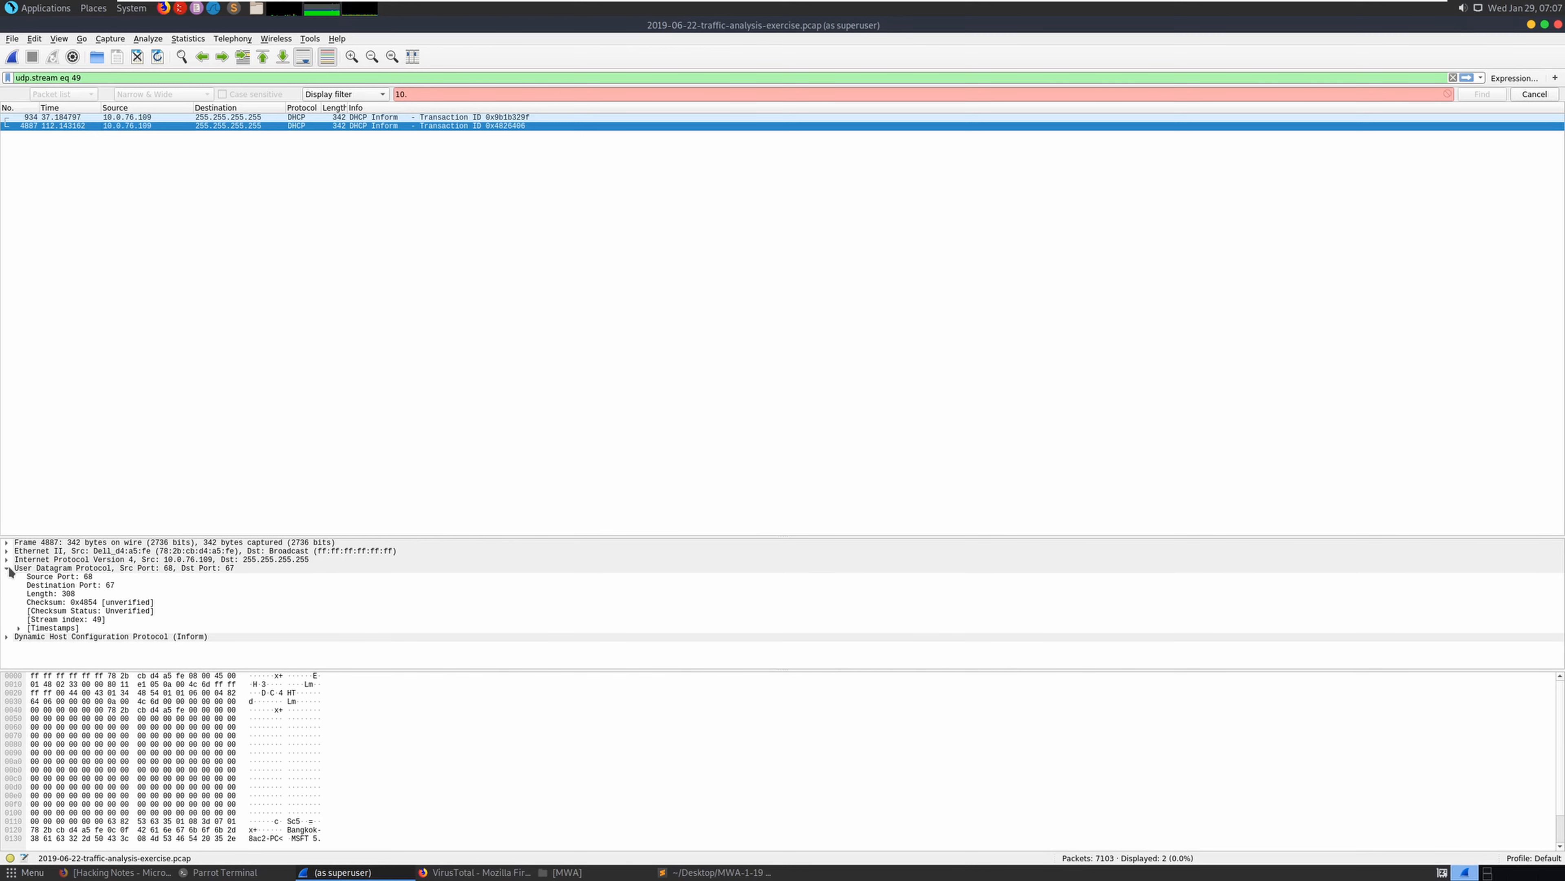
pyautogui.click(8, 568)
pyautogui.click(7, 576)
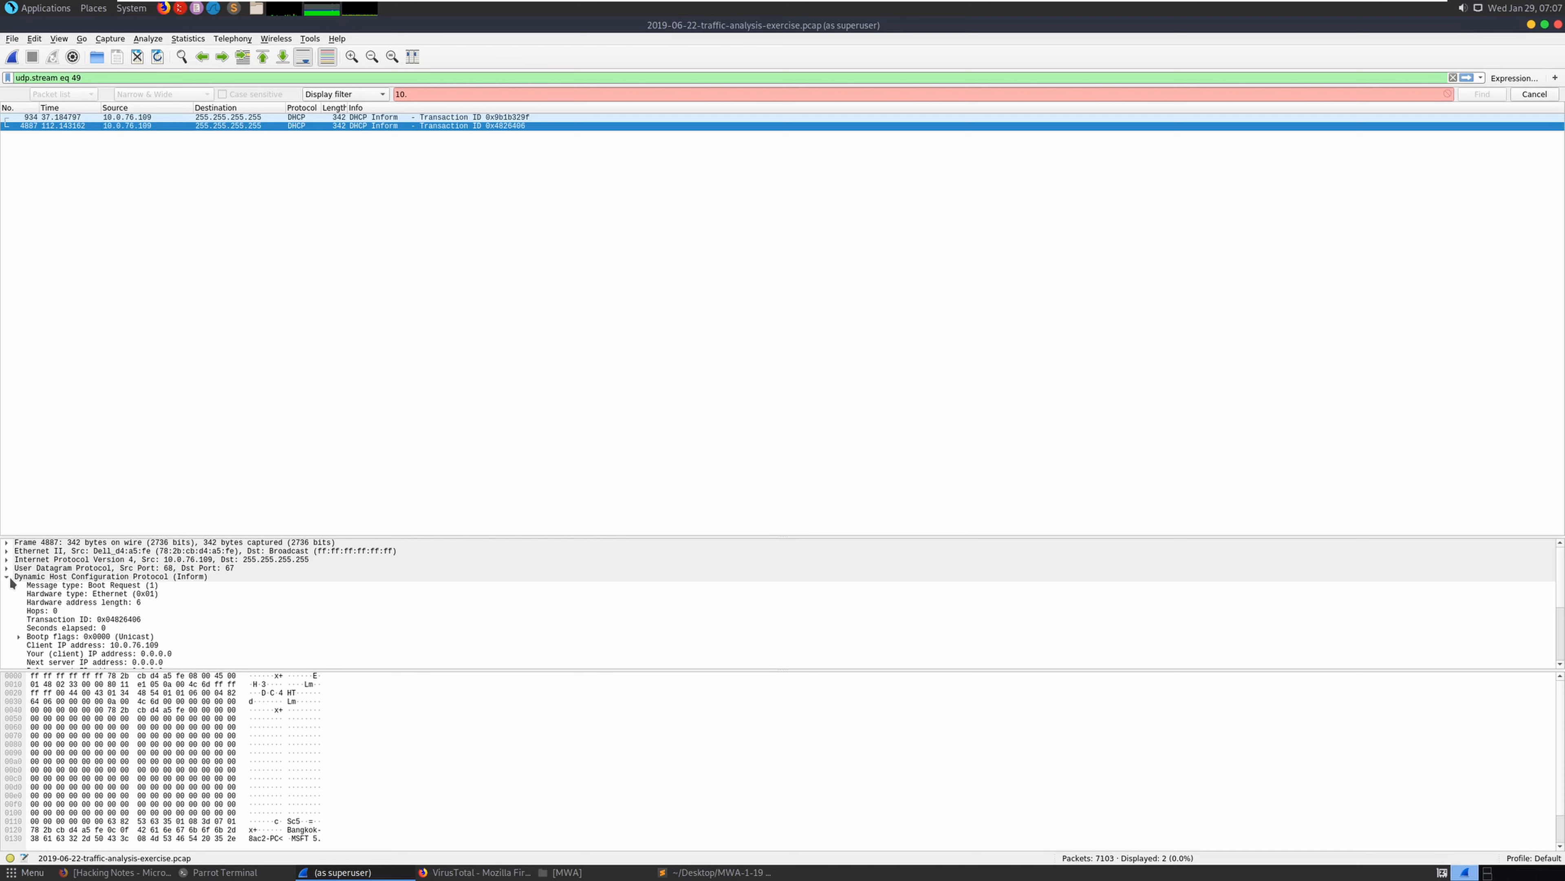
pyautogui.scroll(-1, 29, 596)
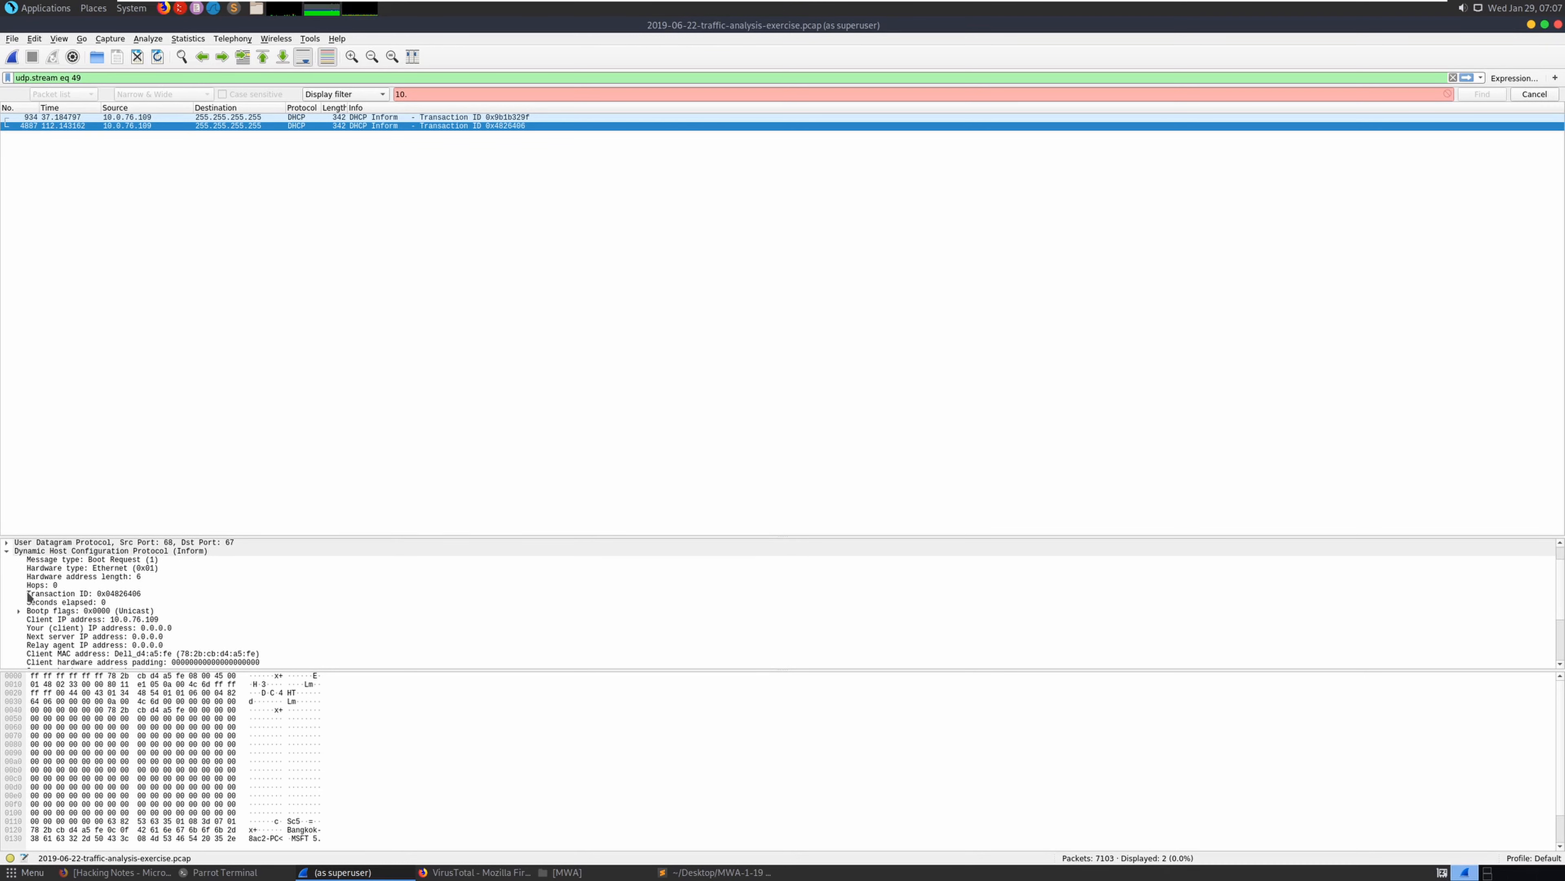
pyautogui.scroll(1, 29, 595)
pyautogui.click(19, 638)
pyautogui.scroll(-1, 64, 628)
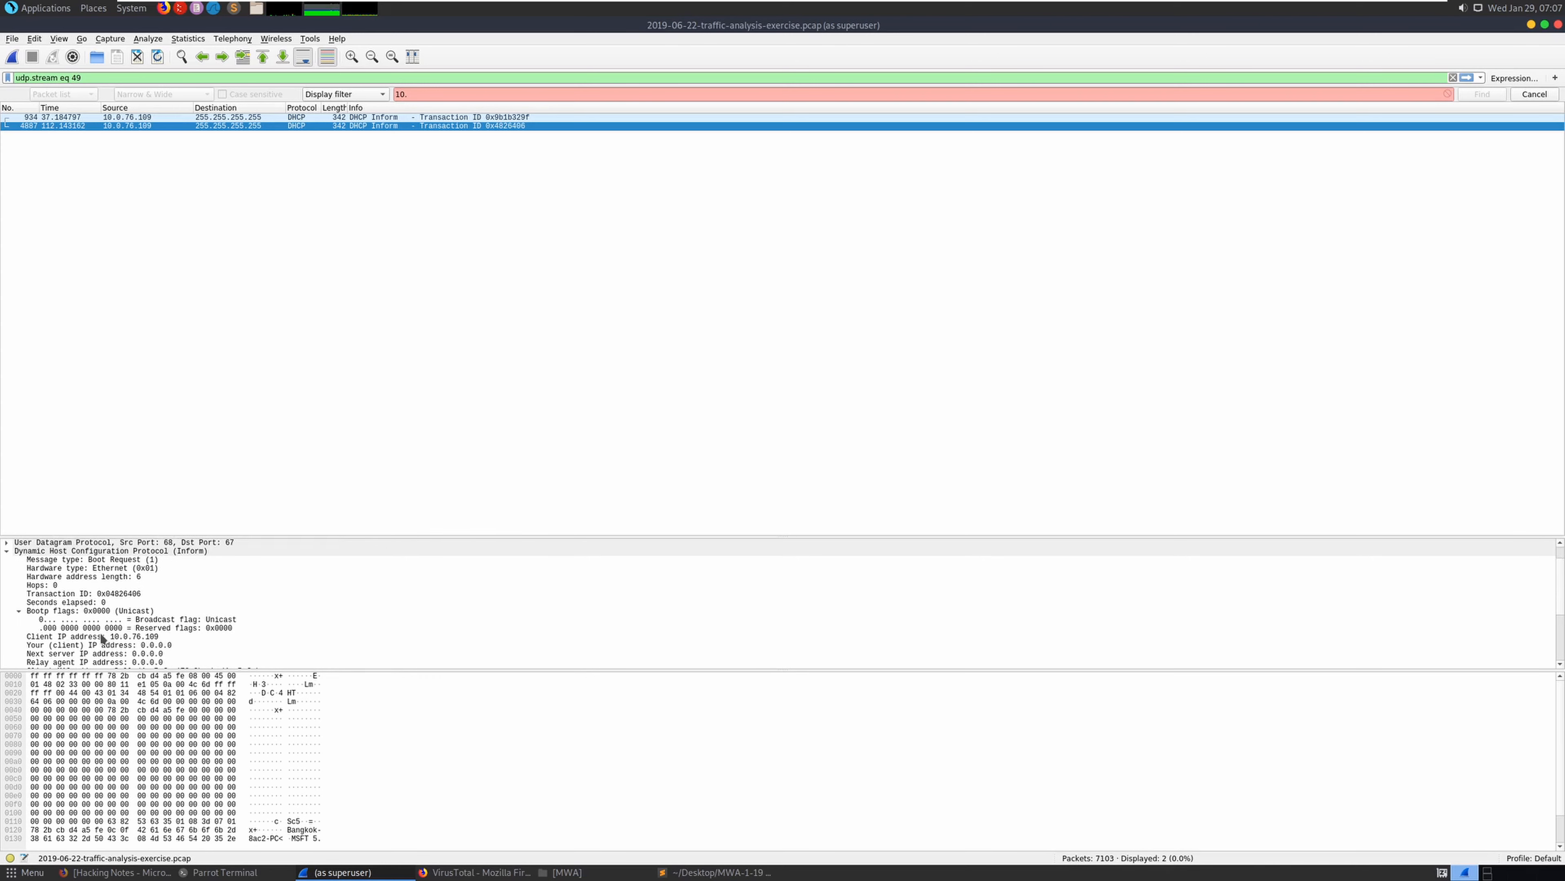
pyautogui.scroll(-2, 103, 638)
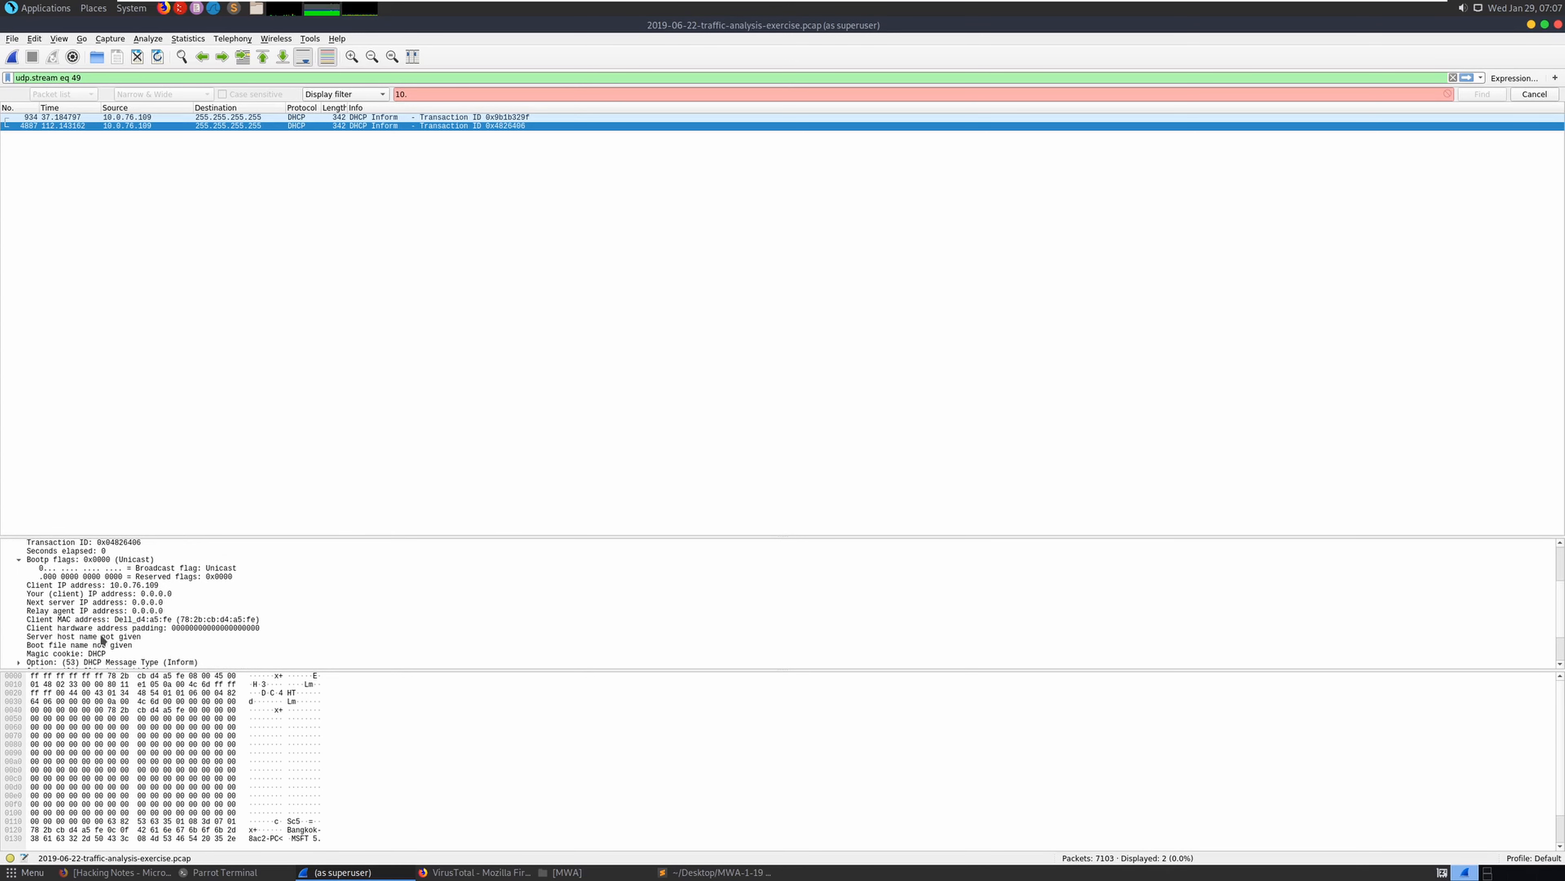
# Copy the Client MAC address entry from the DHCP details of packet 4887
pyautogui.click(164, 621)
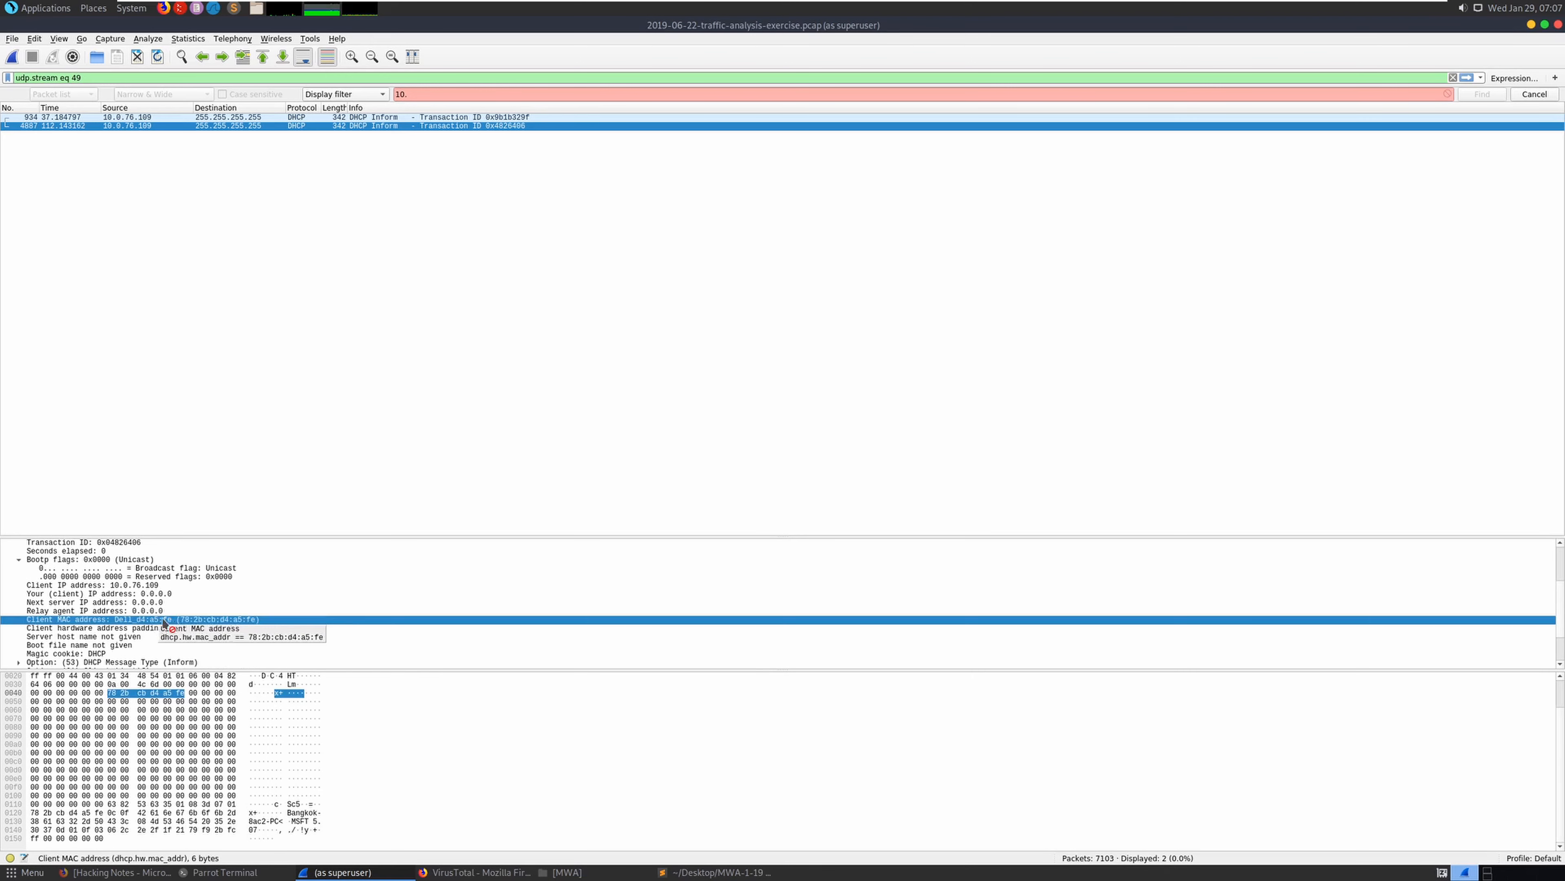
pyautogui.rightClick(232, 622)
pyautogui.moveTo(359, 499)
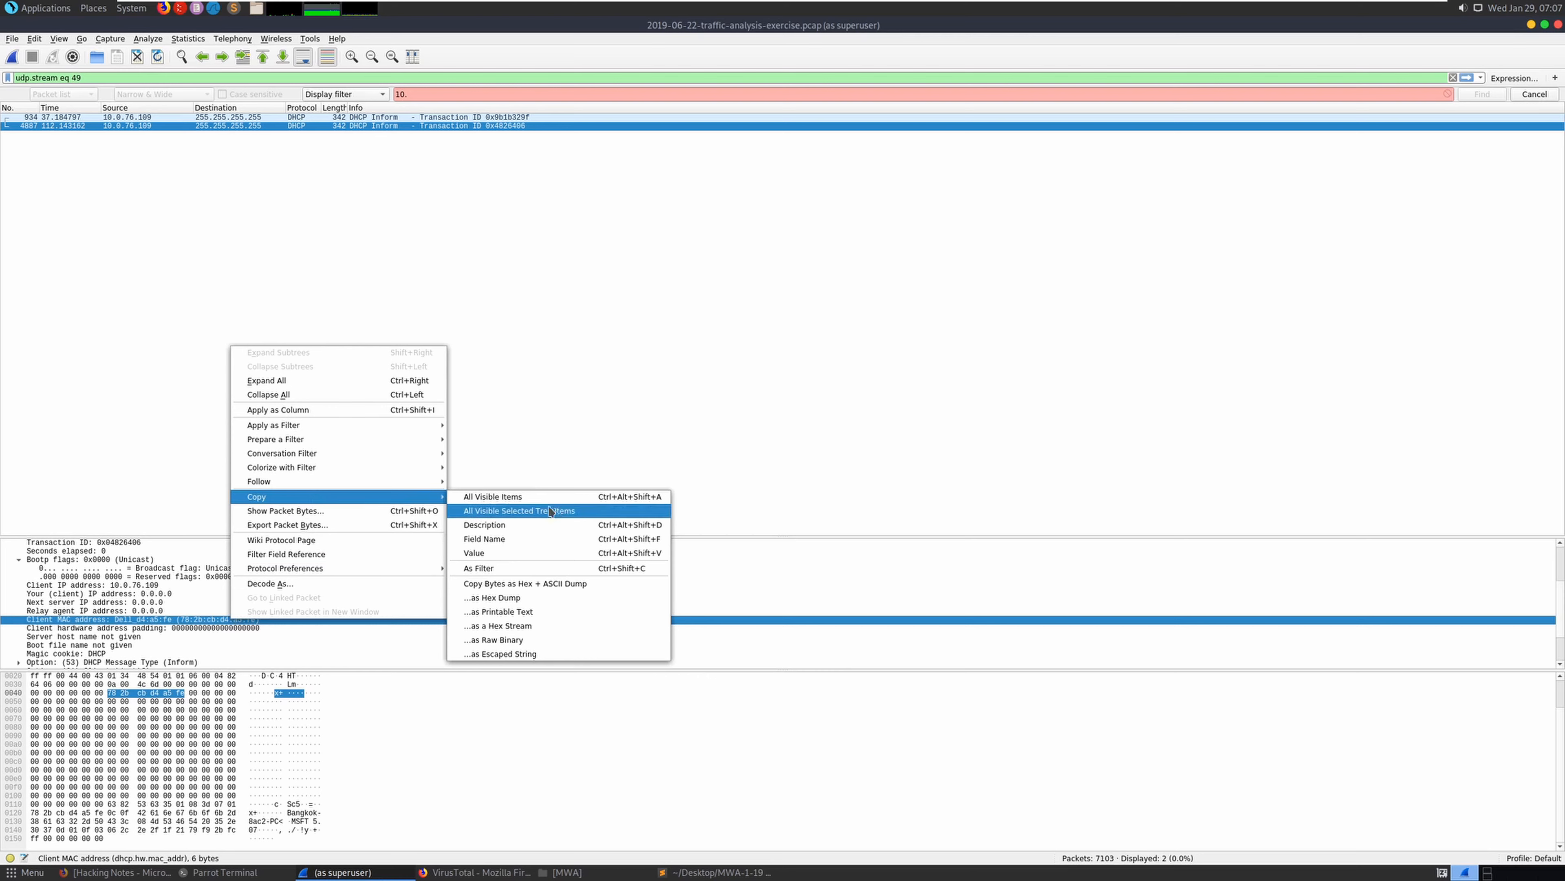
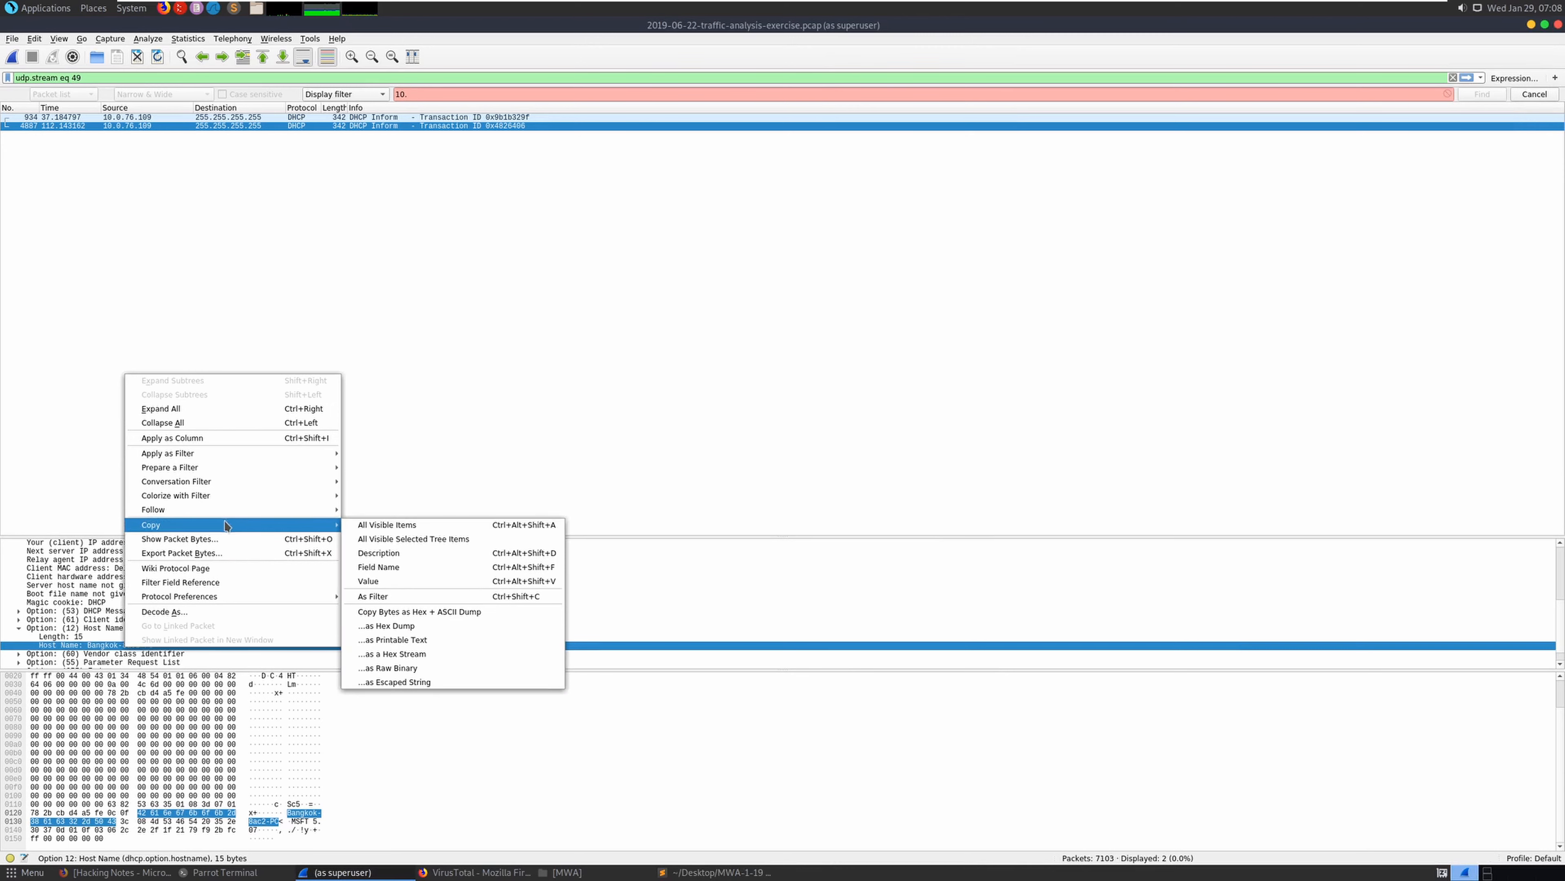
# Copy all visible details of packet 4887 and paste them over dhcp.option.hostname in the MWA-1-19 notes
pyautogui.click(408, 524)
pyautogui.click(707, 872)
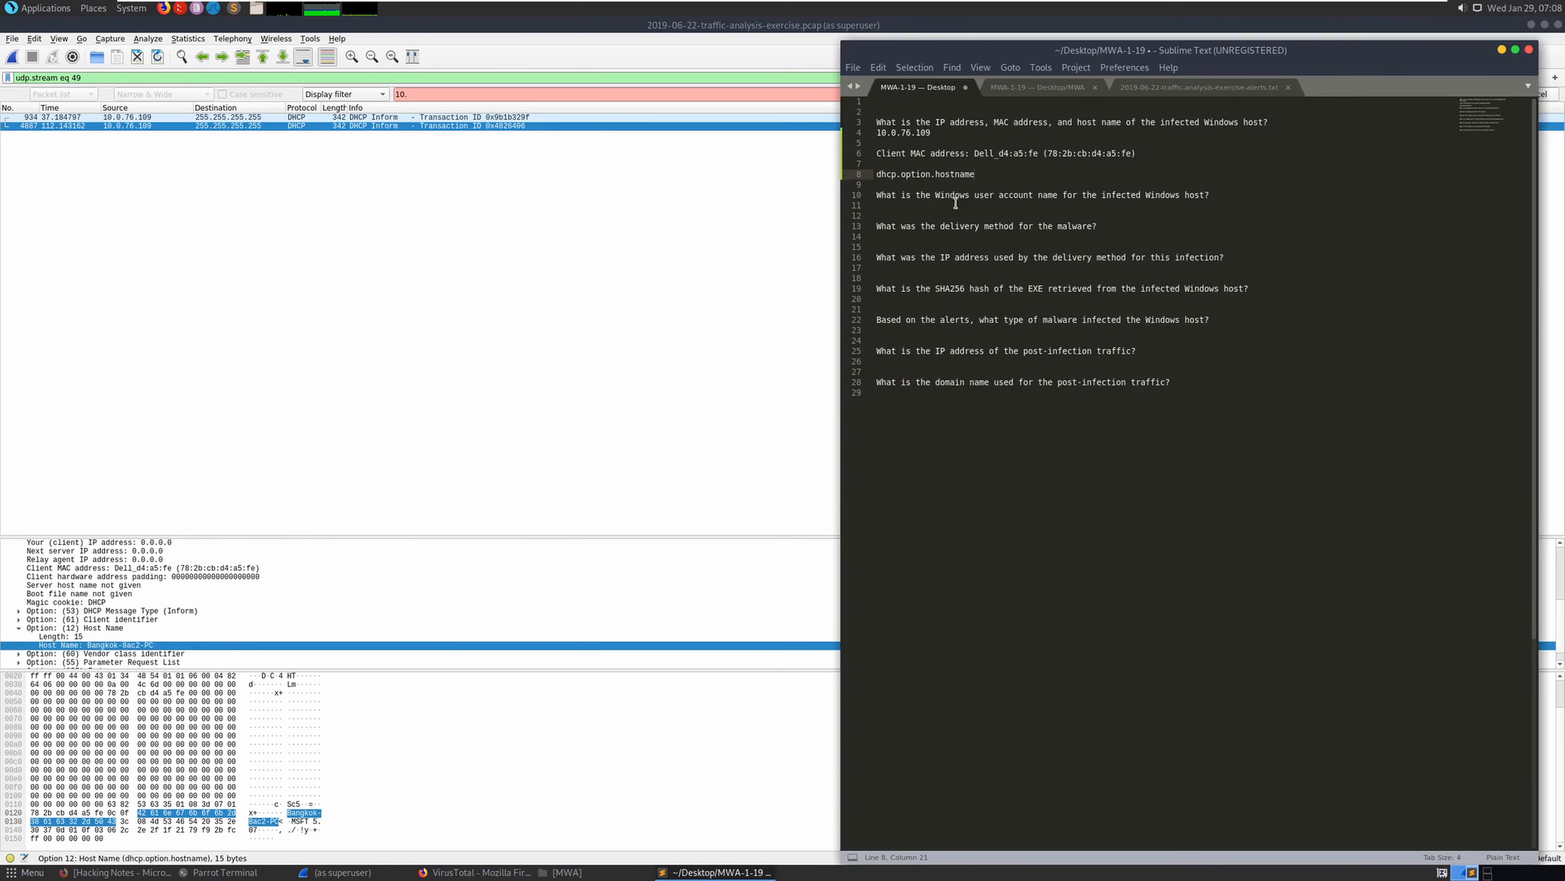
pyautogui.moveTo(975, 174); pyautogui.dragTo(862, 178)
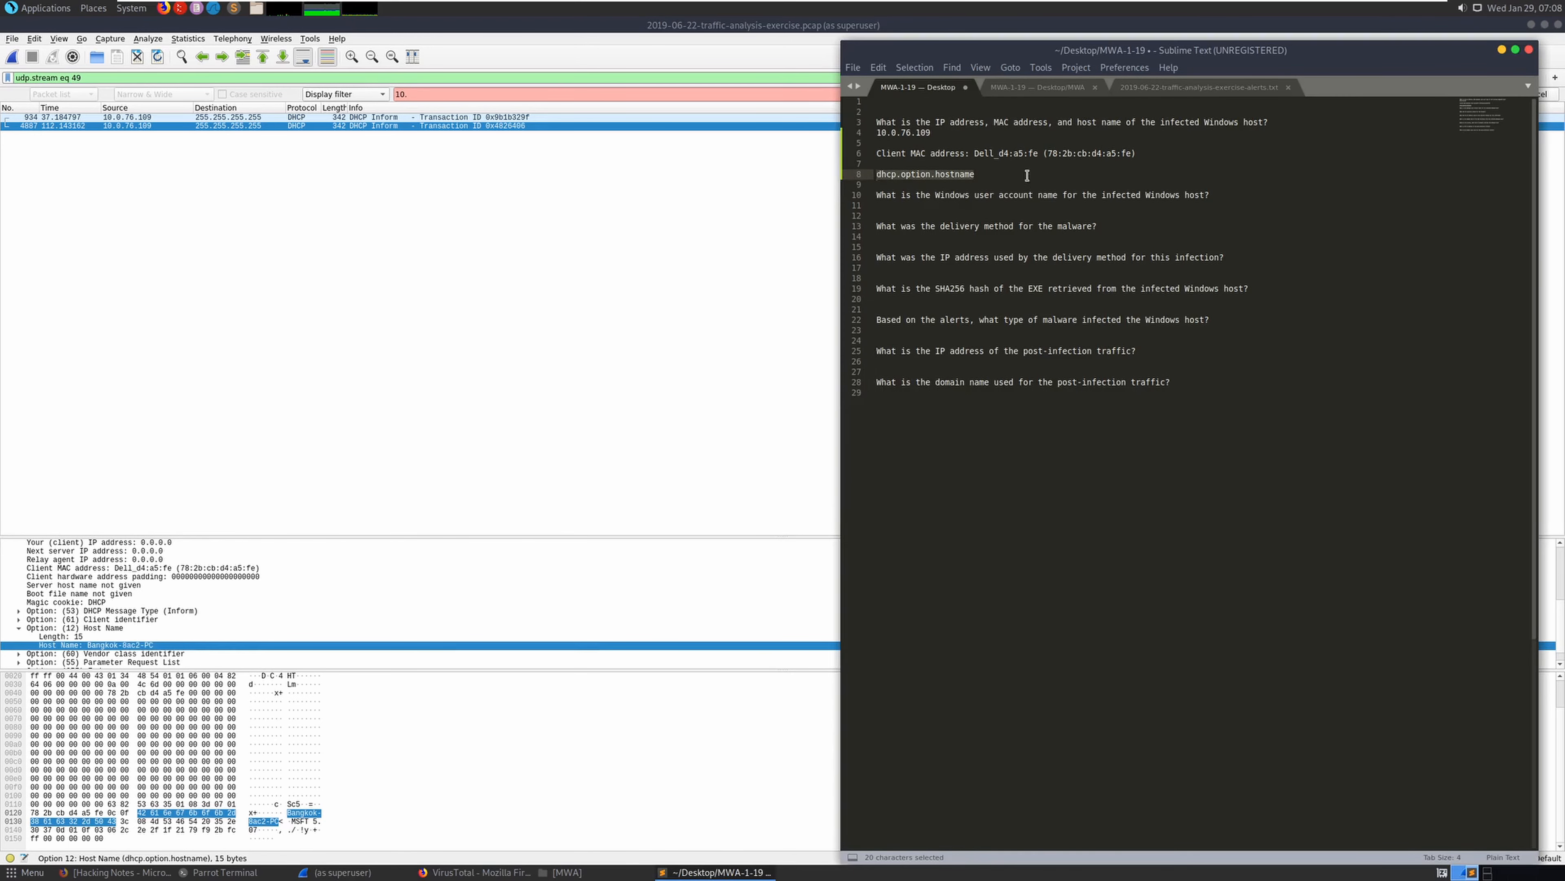
pyautogui.hotkey('ctrl', 'v')
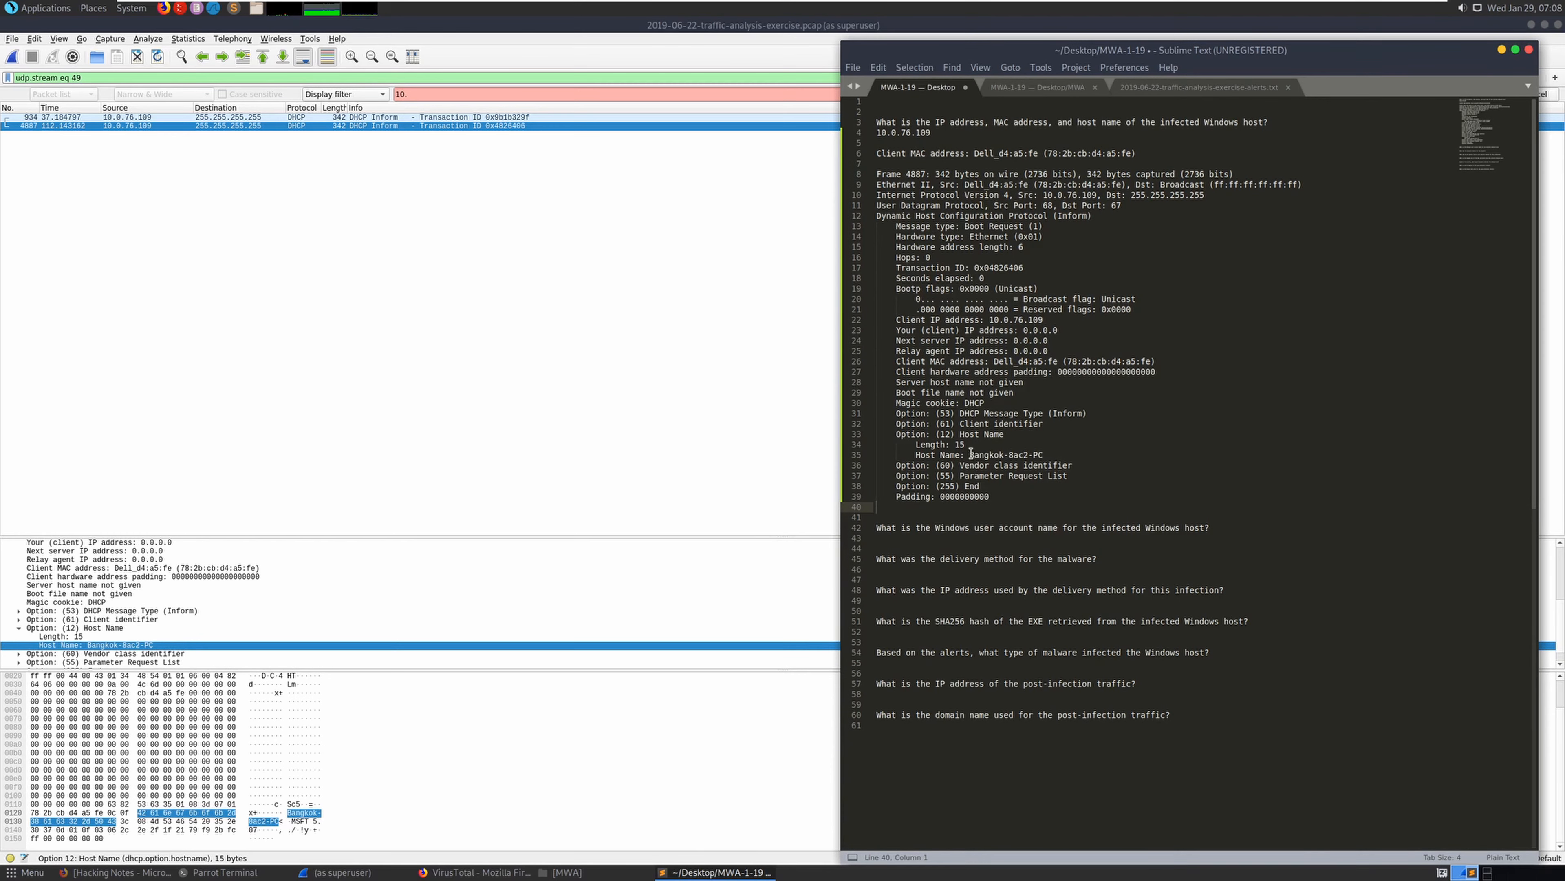
# Delete the pasted packet details before and after the Host Name line in the notes
pyautogui.moveTo(969, 447); pyautogui.dragTo(875, 174)
pyautogui.press('BackSpace')
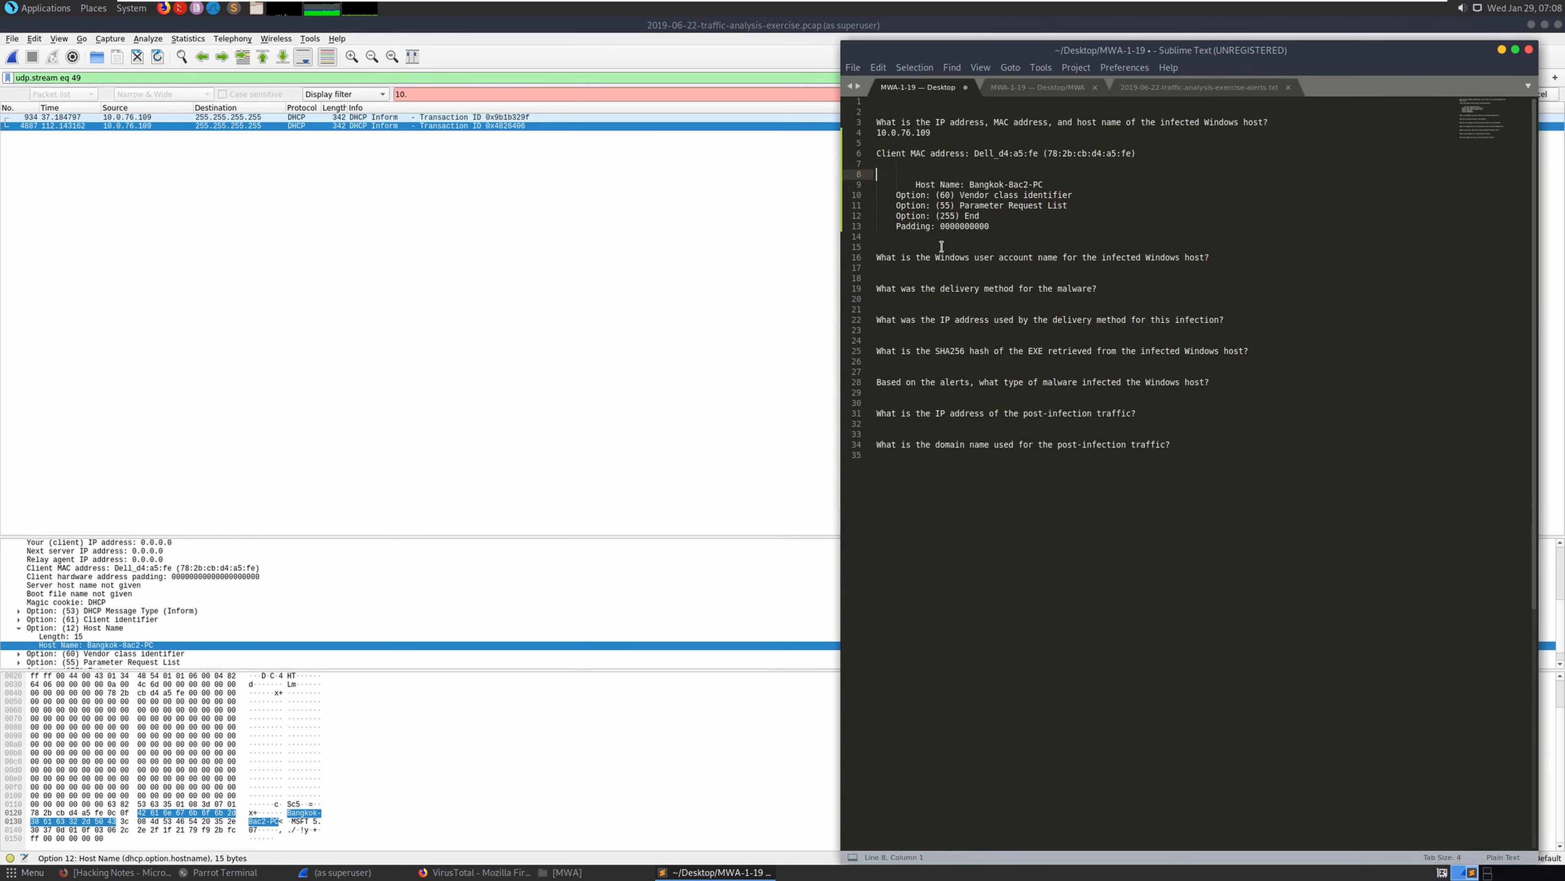
pyautogui.moveTo(989, 226); pyautogui.dragTo(1048, 185)
pyautogui.press('BackSpace')
# Remove the indentation of the Host Name line and insert a blank line under the first question
pyautogui.click(916, 187)
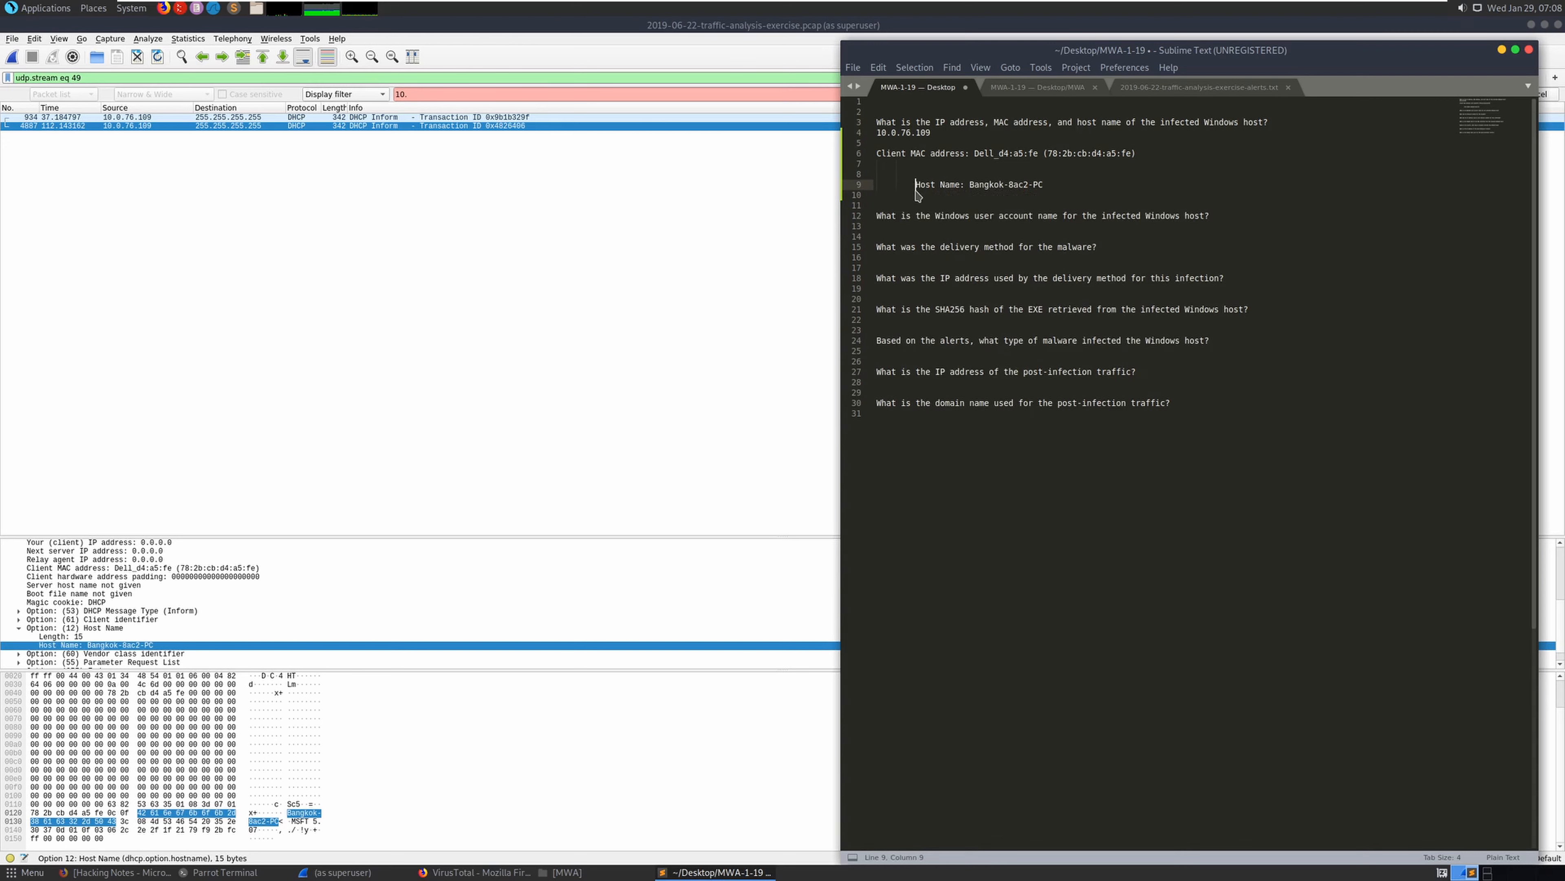
pyautogui.press('BackSpace')
pyautogui.press('BackSpace')
pyautogui.press('BackSpace')
pyautogui.press('BackSpace')
pyautogui.press('BackSpace')
pyautogui.press('BackSpace')
pyautogui.press('BackSpace')
pyautogui.press('BackSpace')
pyautogui.click(1271, 122)
pyautogui.press('Return')
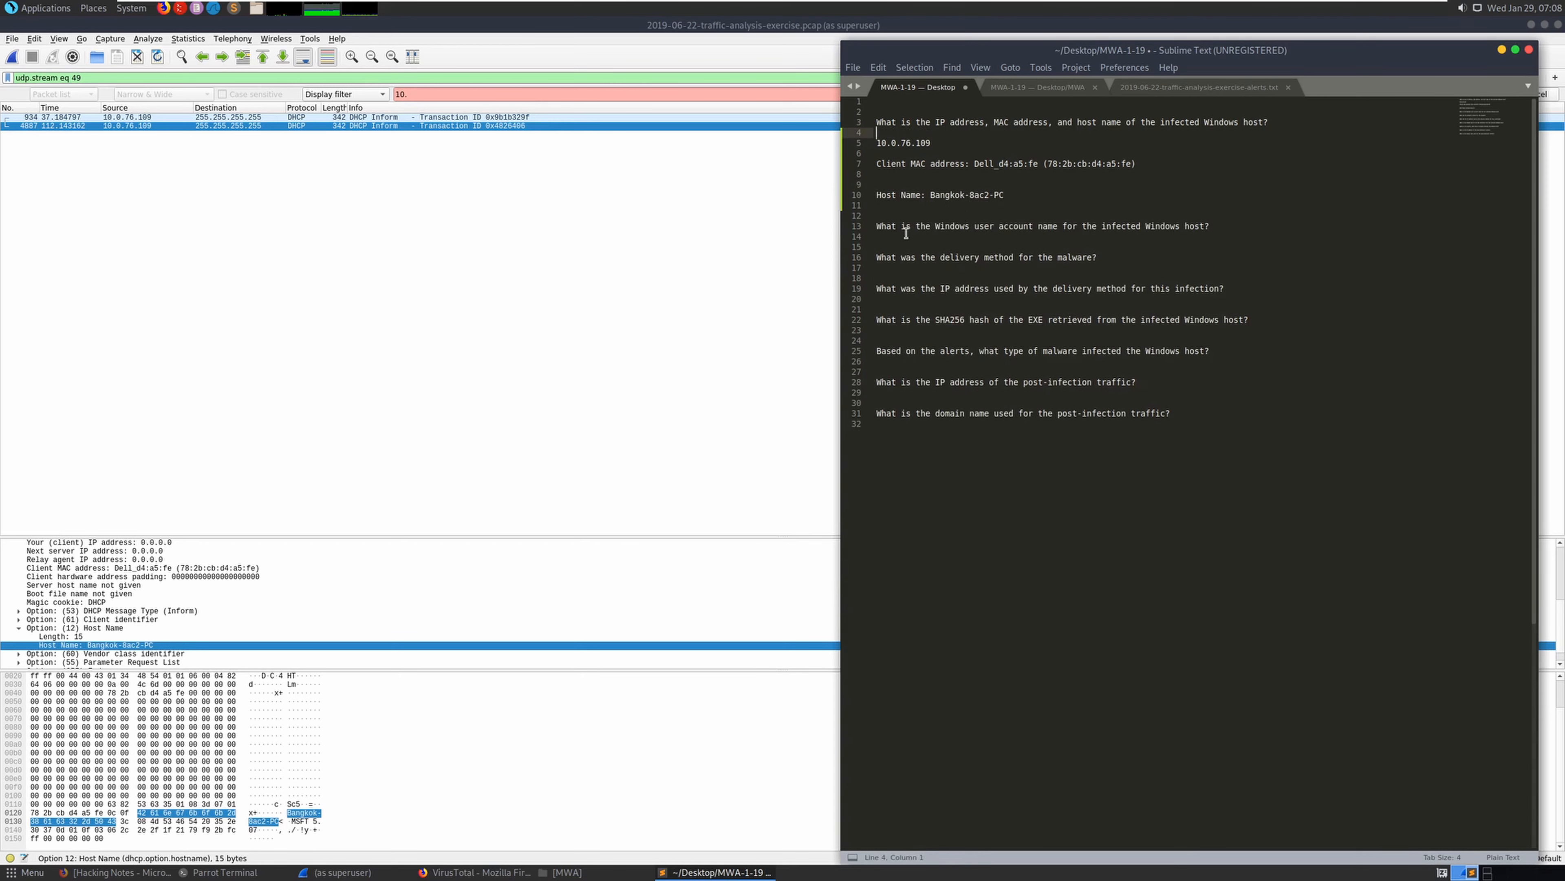
# Add two blank lines below the question about the Windows user account name
pyautogui.doubleClick(981, 226)
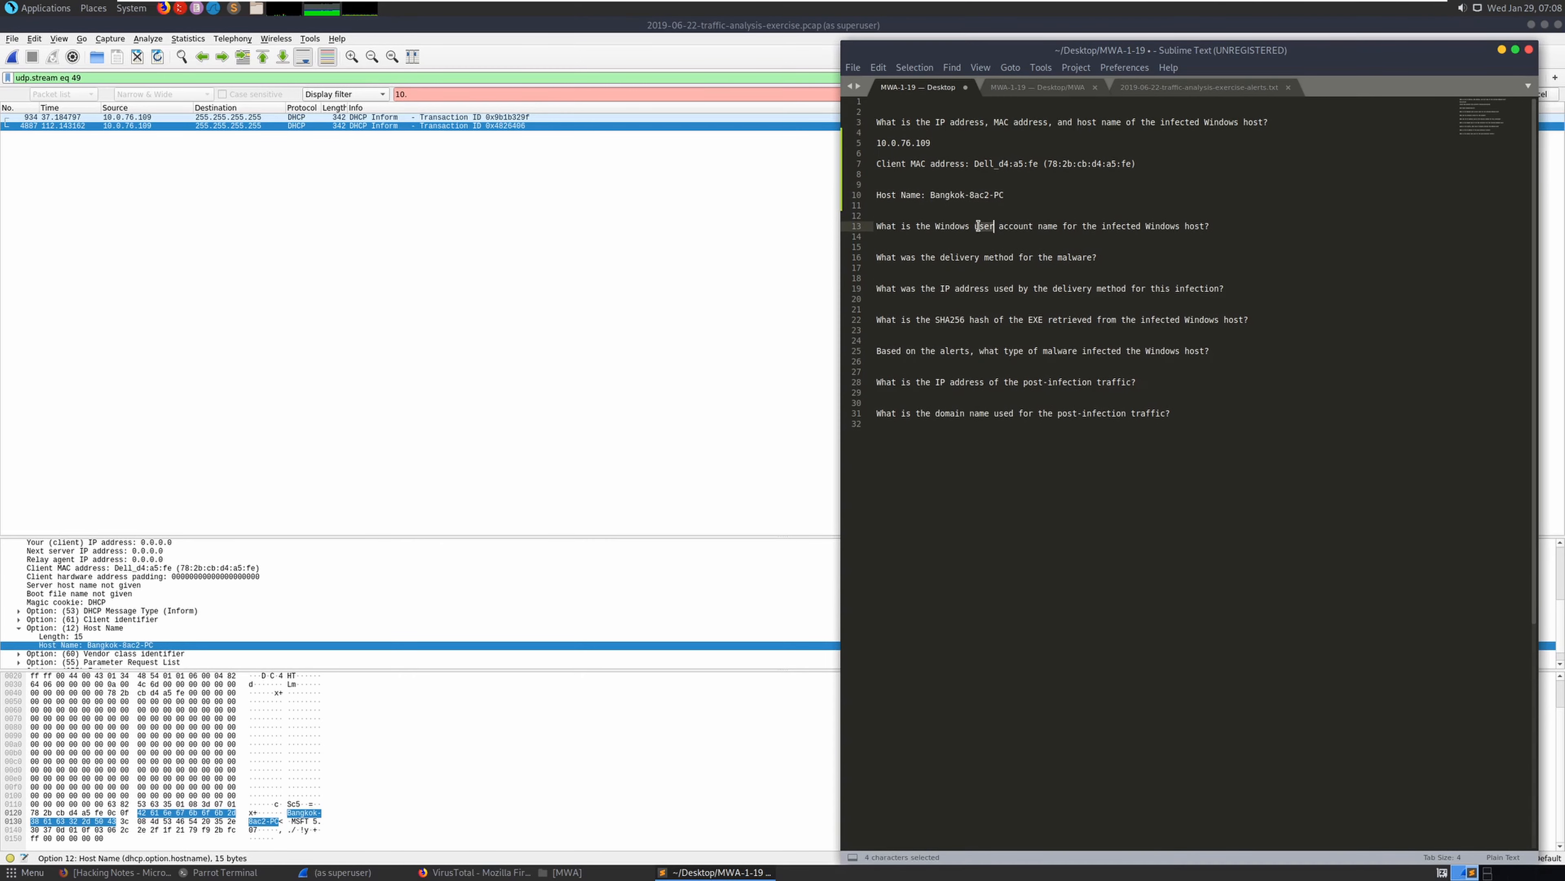
pyautogui.click(1206, 226)
pyautogui.press('Return')
pyautogui.press('Return')
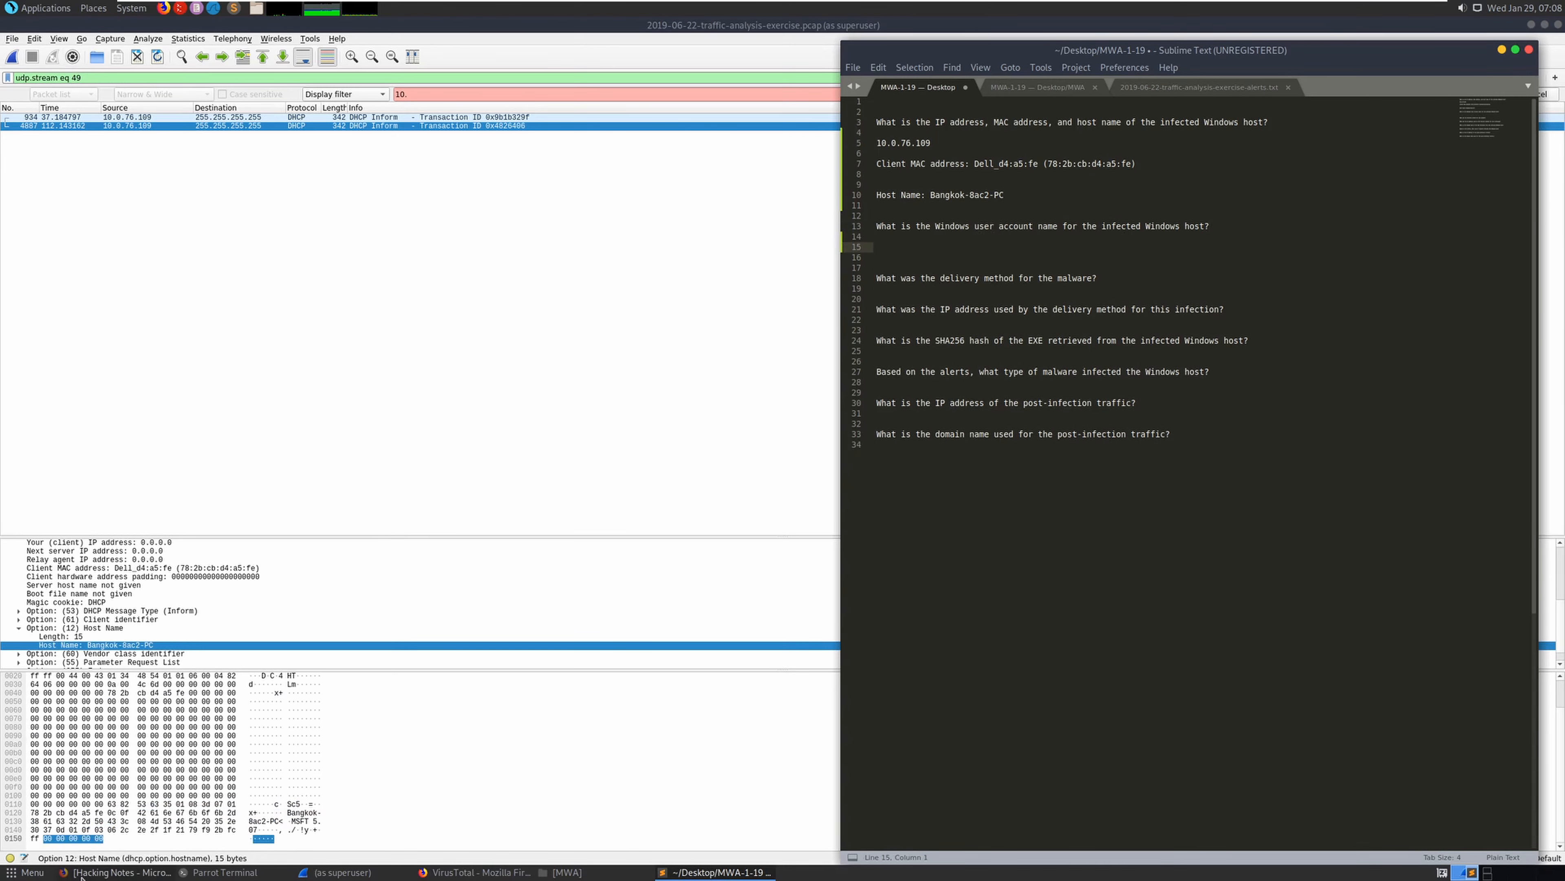
# Copy the filter "kerberos.CNameString and !(kerberos.CNameString contains $)" from the OneNote Hacking Notes
pyautogui.click(117, 872)
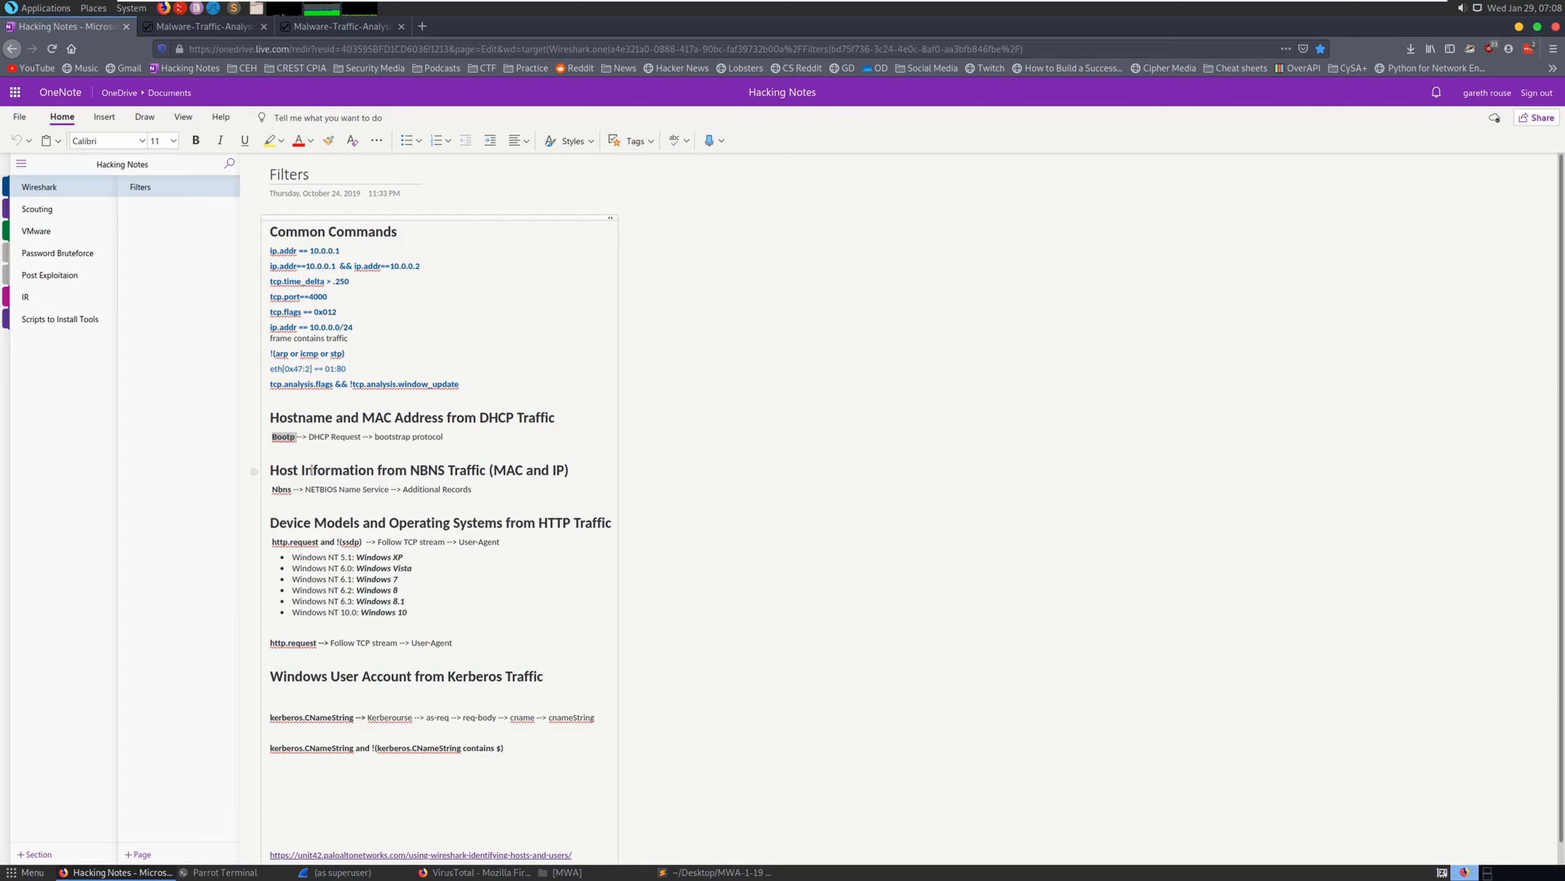
pyautogui.click(288, 470)
pyautogui.moveTo(513, 748); pyautogui.dragTo(276, 747)
pyautogui.rightClick(292, 751)
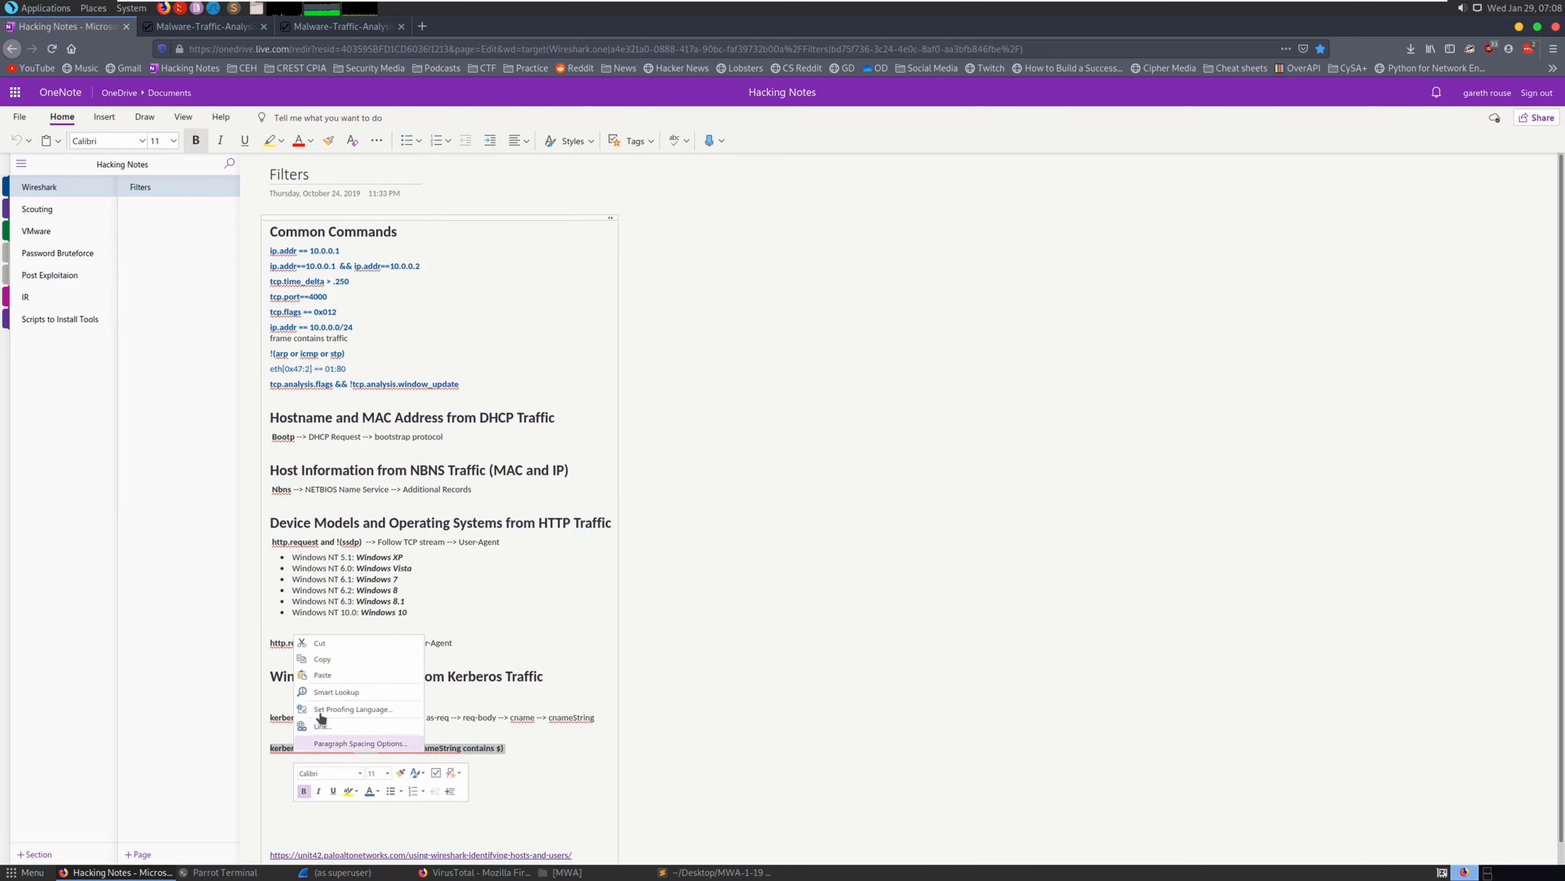
pyautogui.click(318, 659)
pyautogui.click(873, 519)
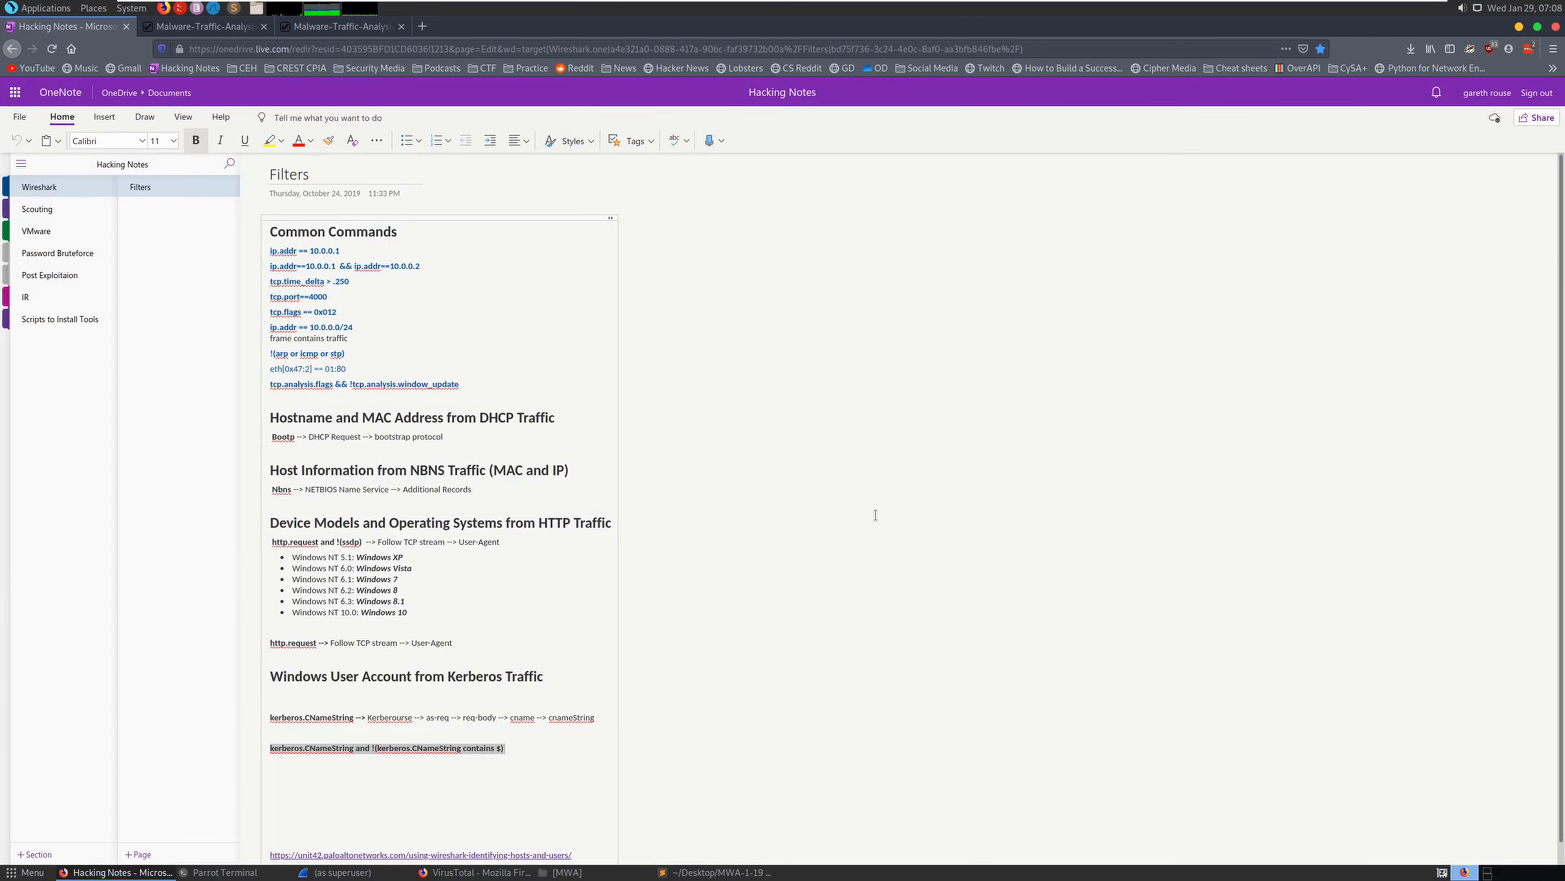
# Apply the copied Kerberos CNameString filter in Wireshark and select AS-REP packet 1239 addressed to 10.0.76.109
pyautogui.click(343, 870)
pyautogui.hotkey('ctrl', 'a')
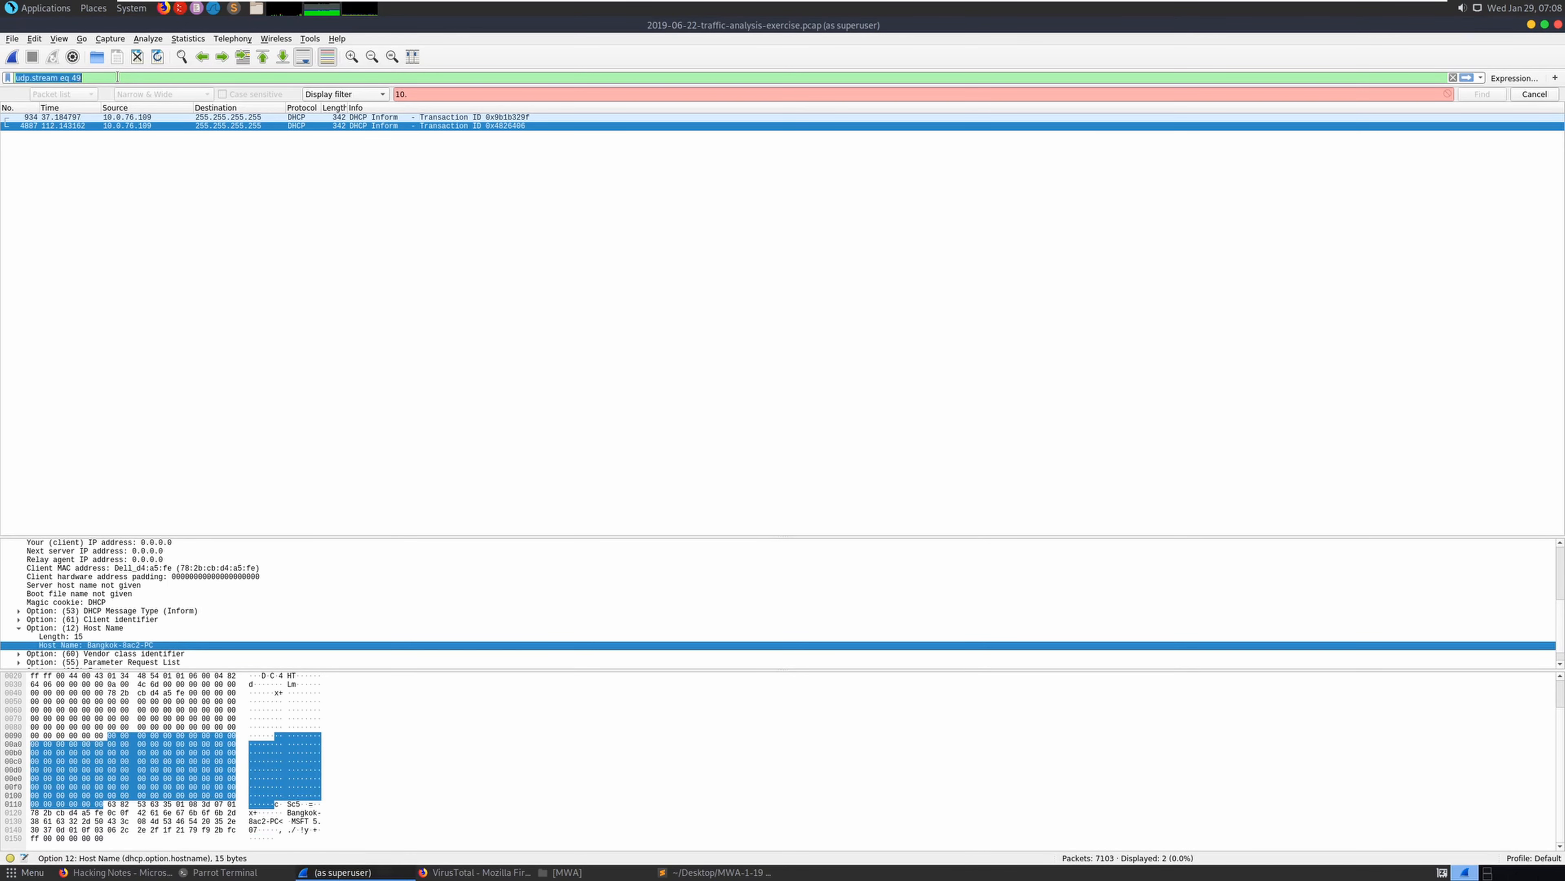
pyautogui.hotkey('ctrl', 'v')
pyautogui.press('Return')
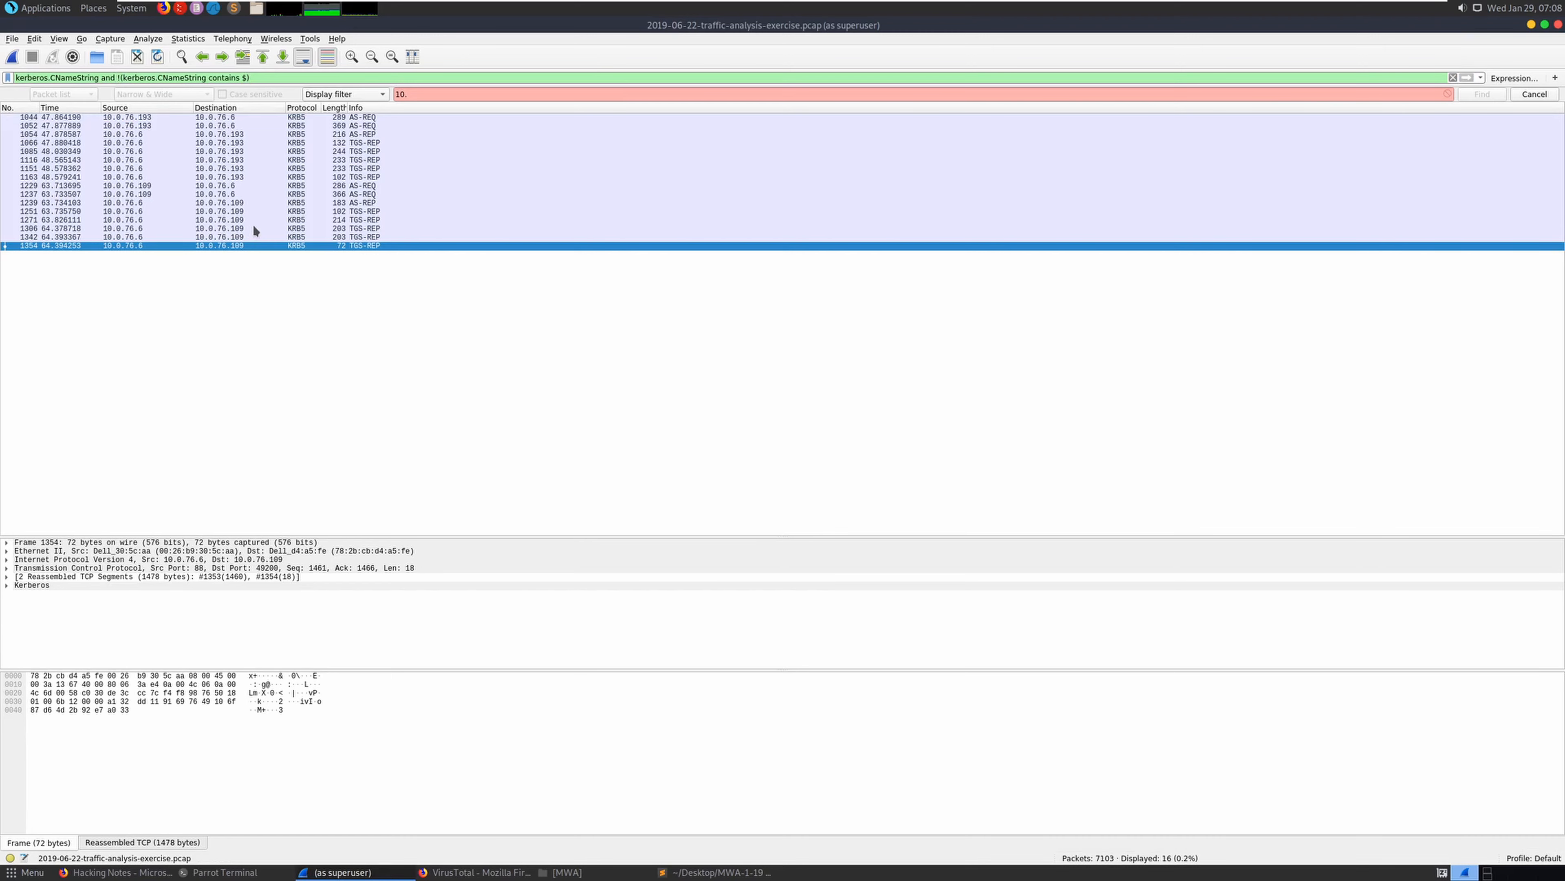
pyautogui.click(243, 205)
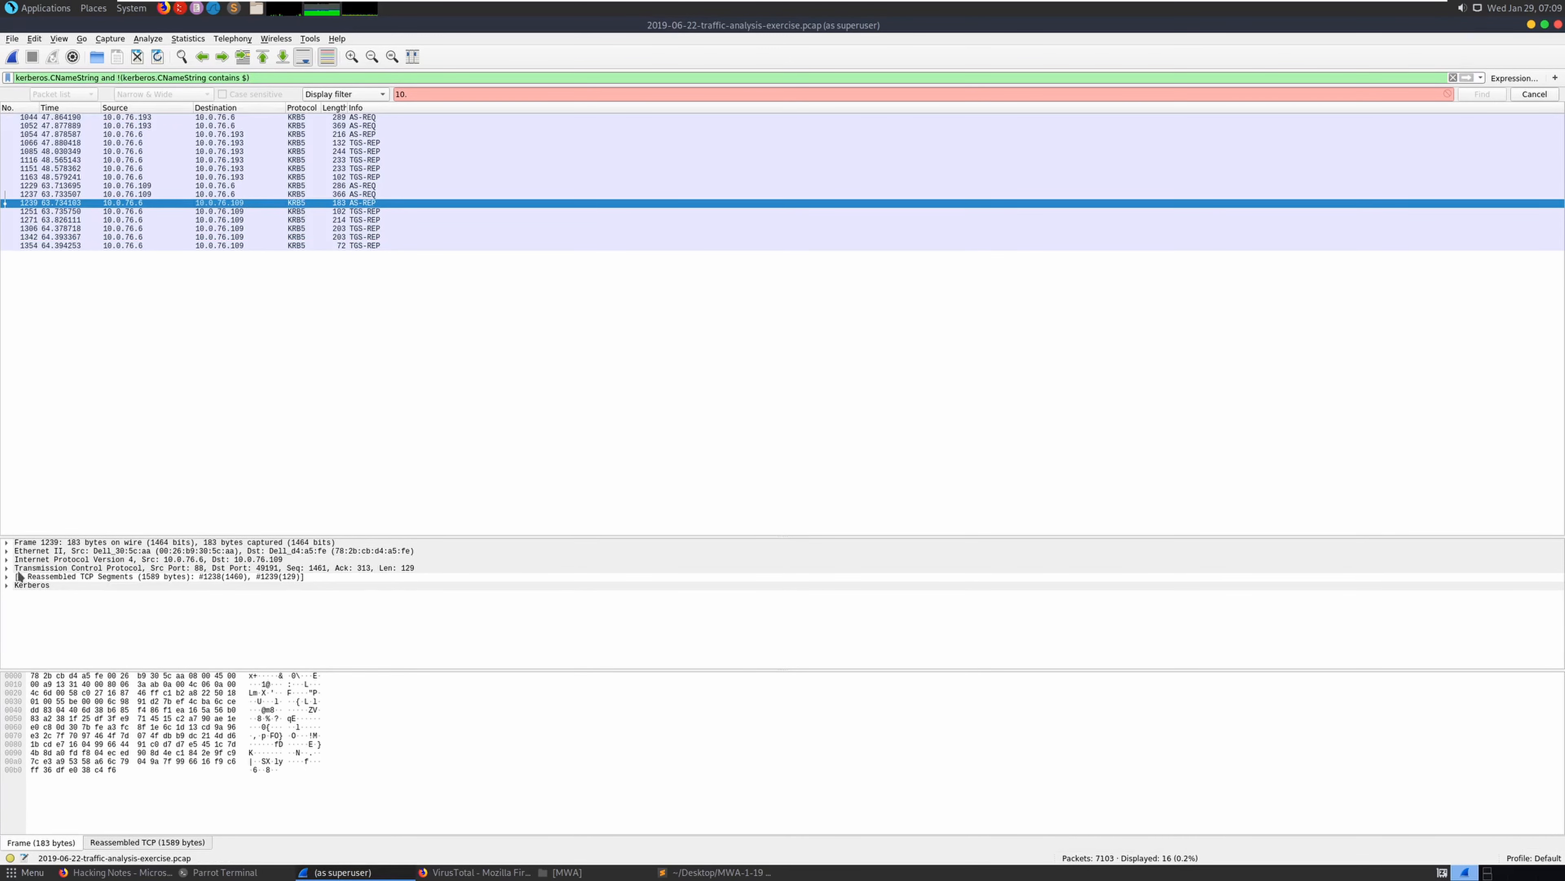
# Expand the packet's Kerberos as-rep details down to cname-string and select the CNameString field
pyautogui.click(6, 586)
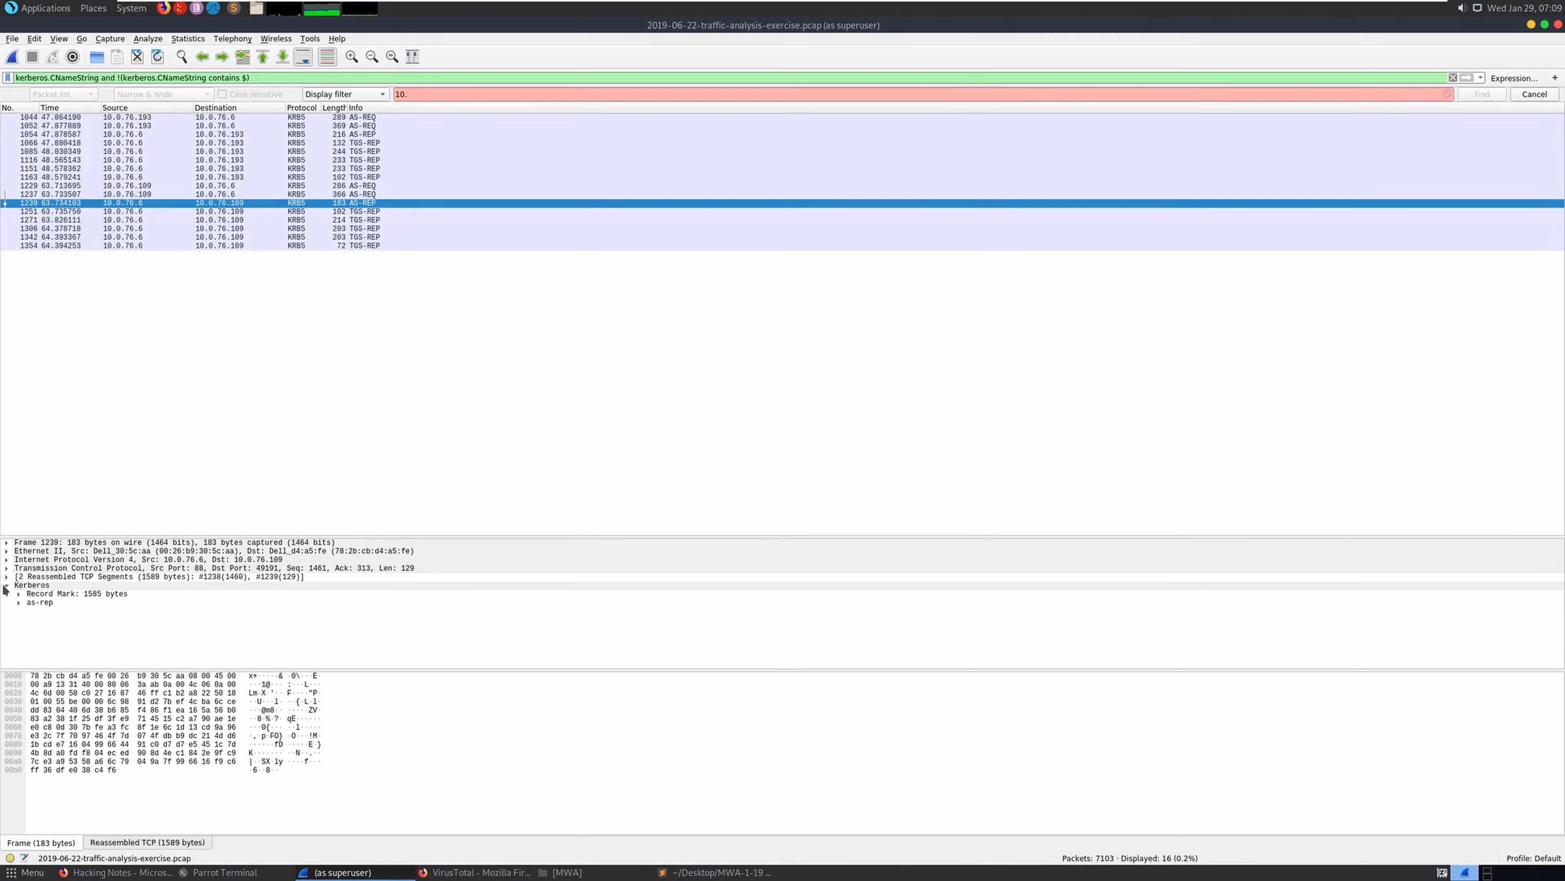
pyautogui.click(19, 603)
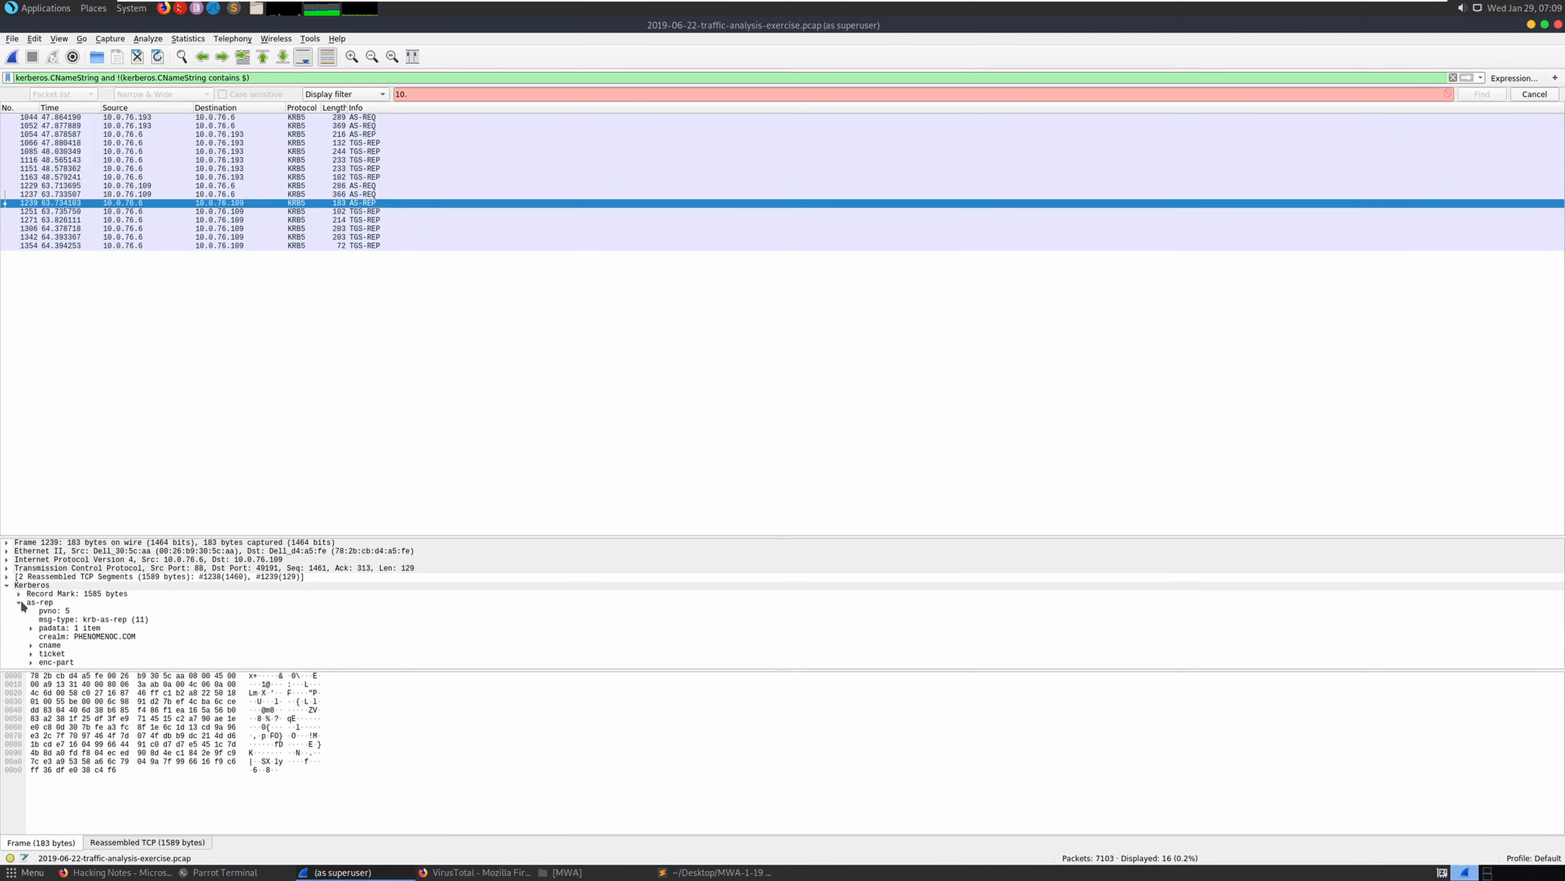
pyautogui.click(20, 602)
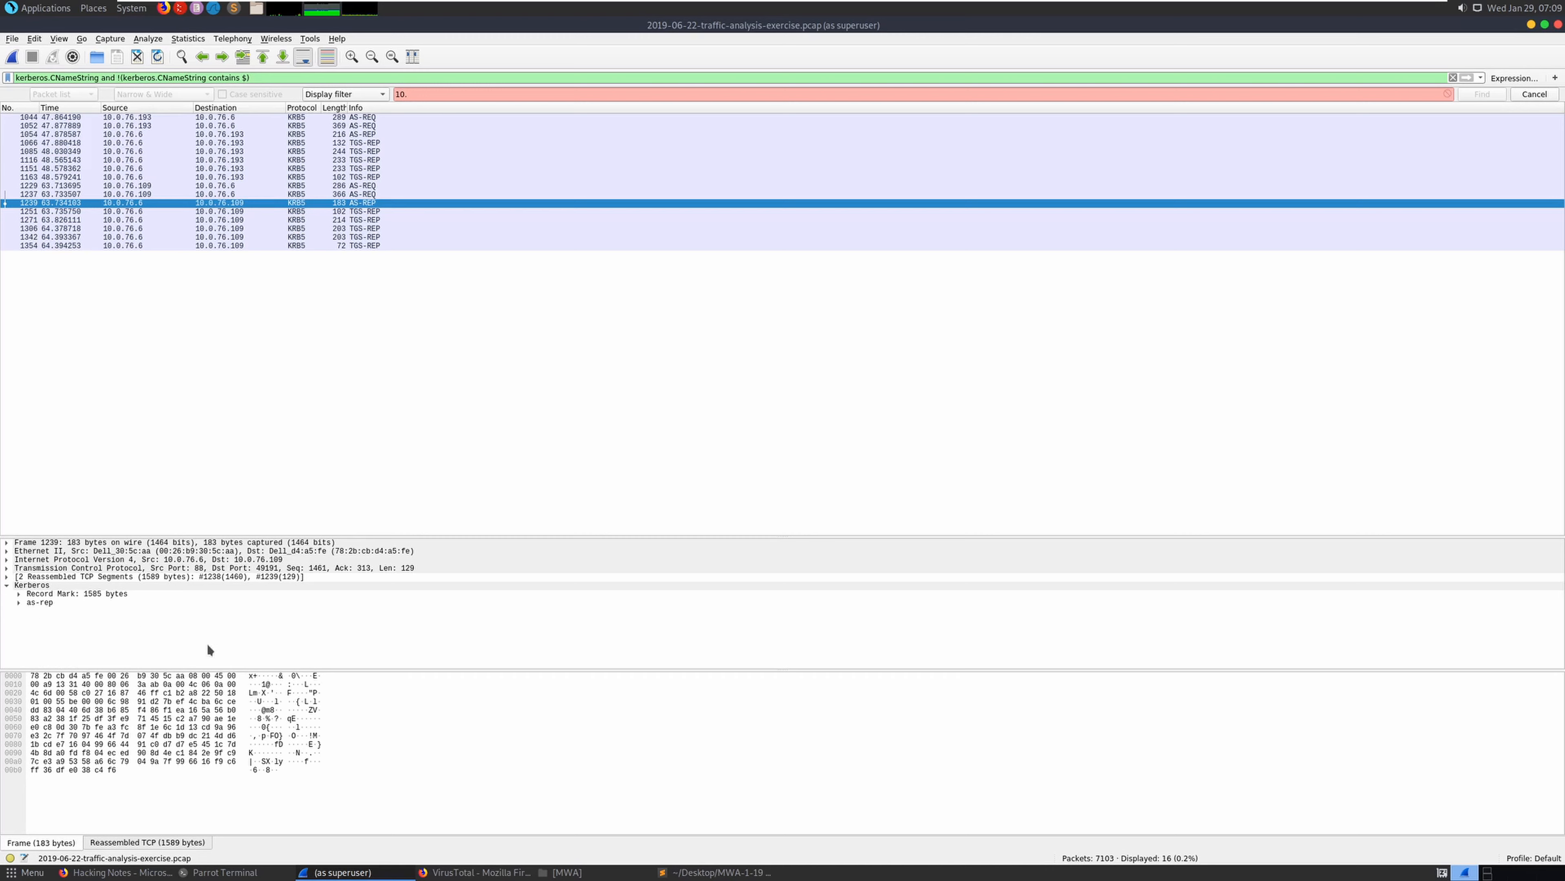
pyautogui.click(151, 872)
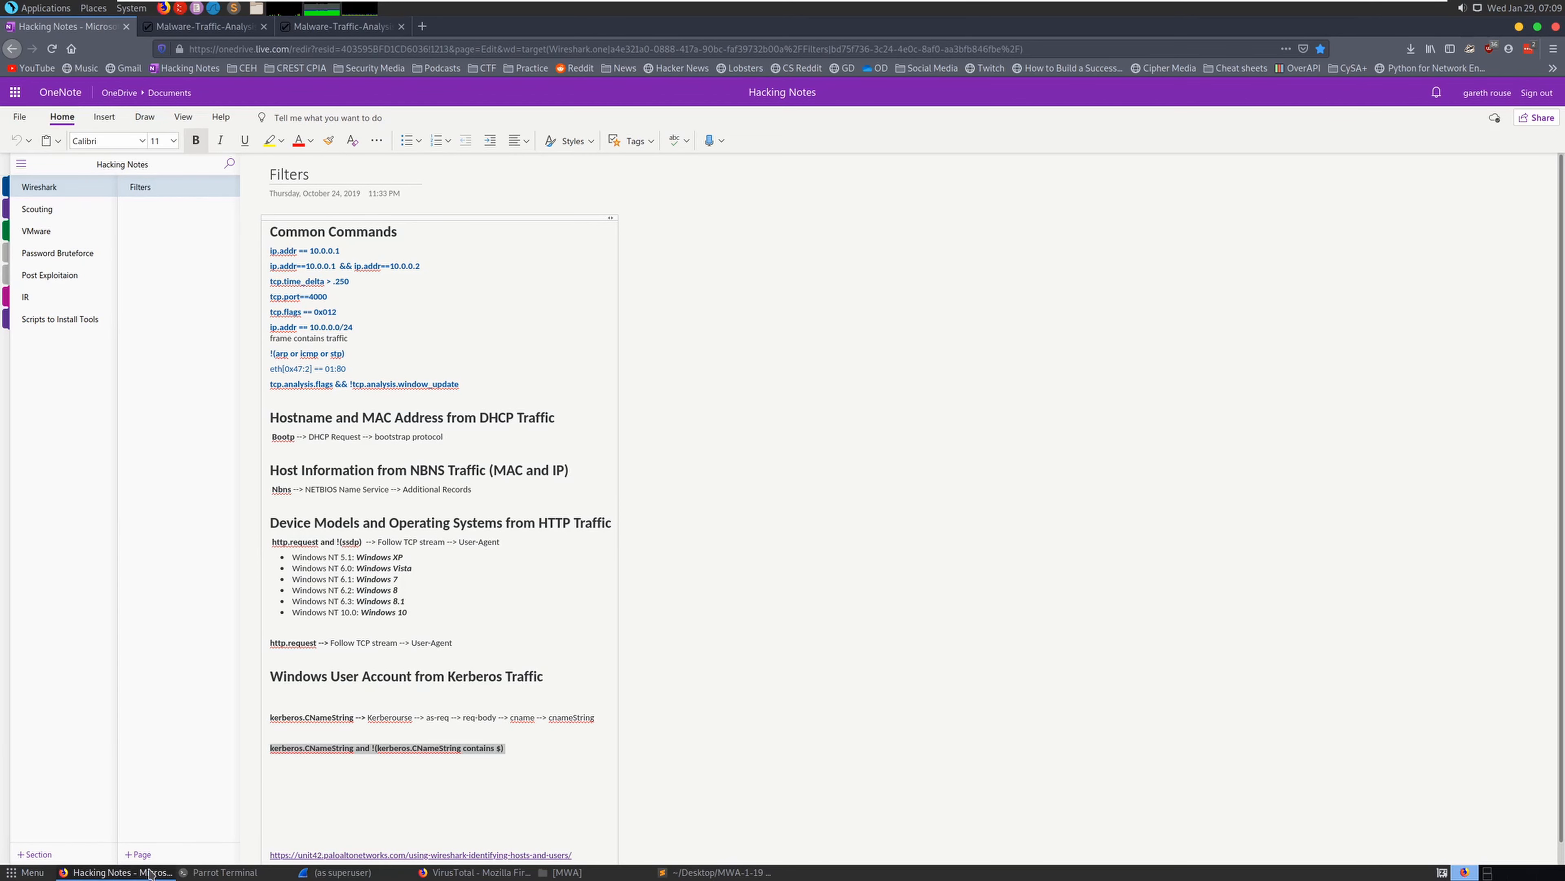
pyautogui.click(151, 872)
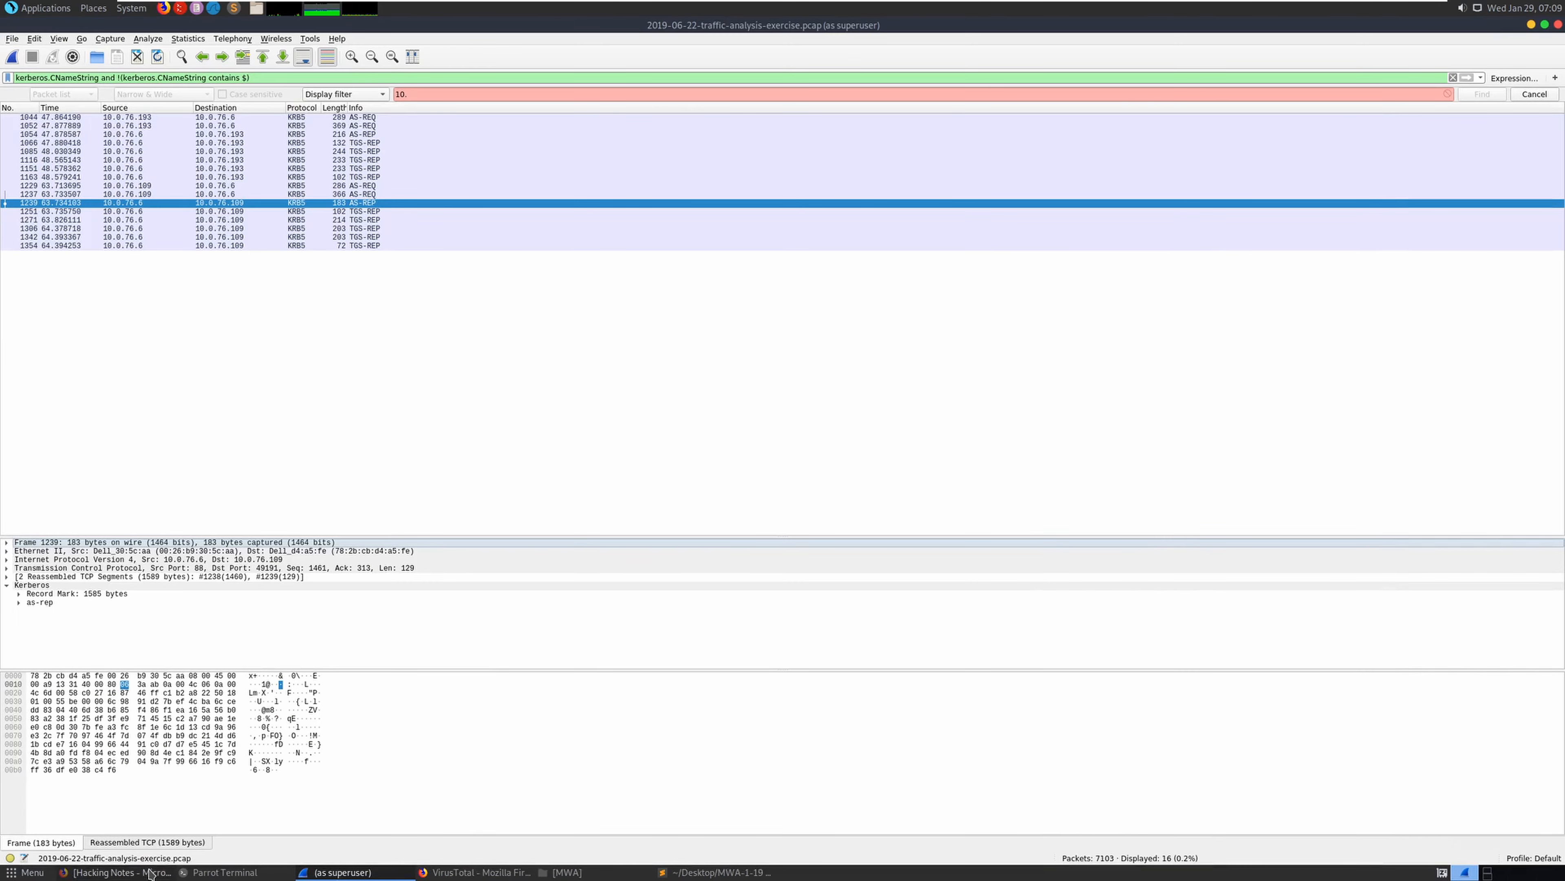
pyautogui.click(20, 603)
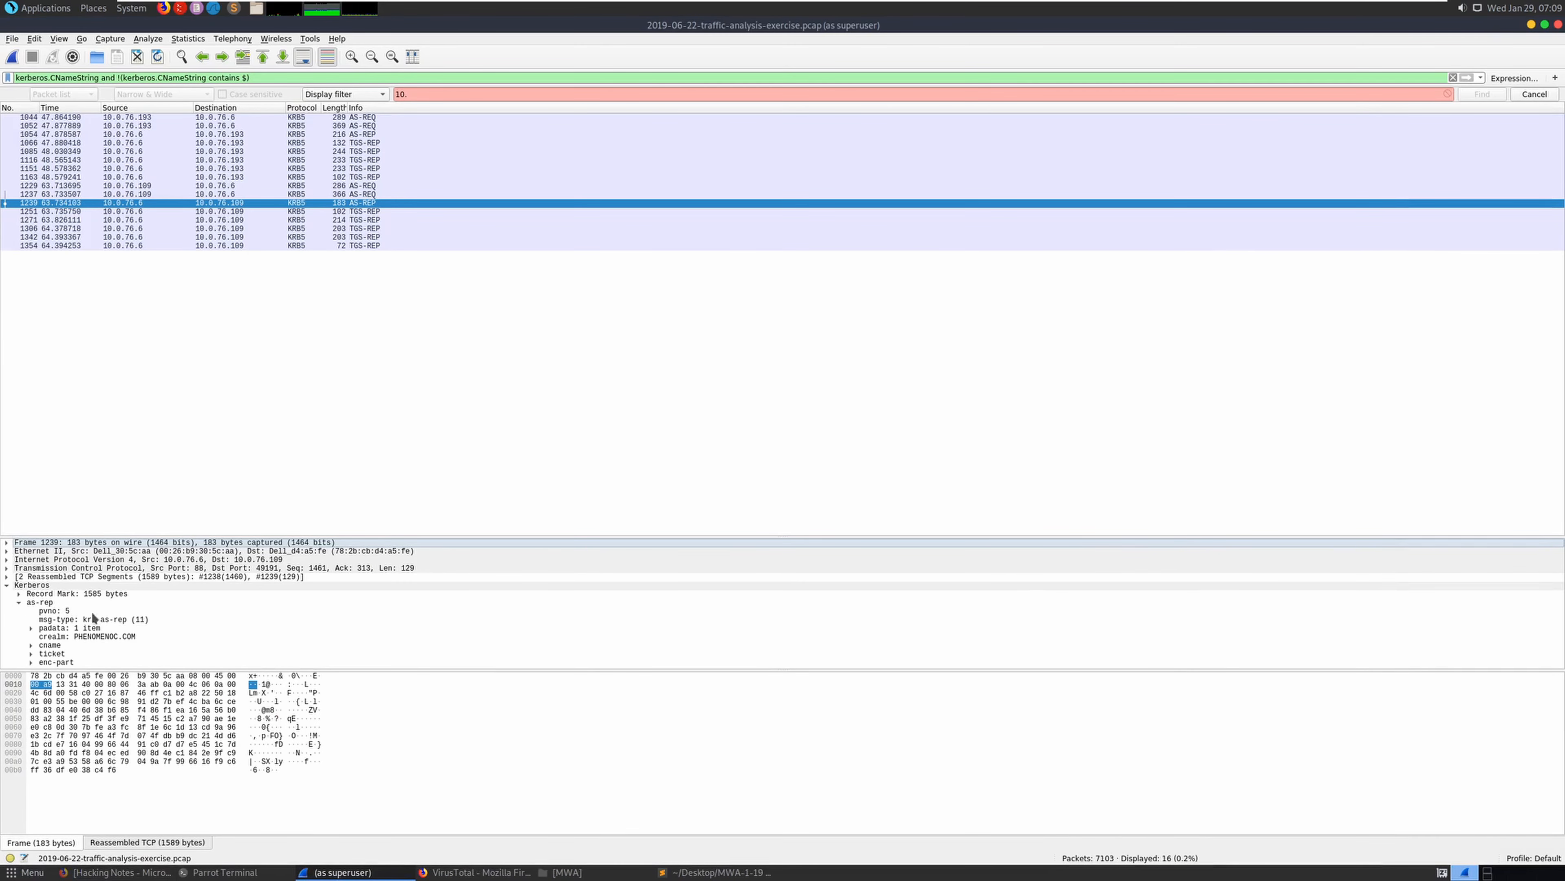
pyautogui.click(31, 645)
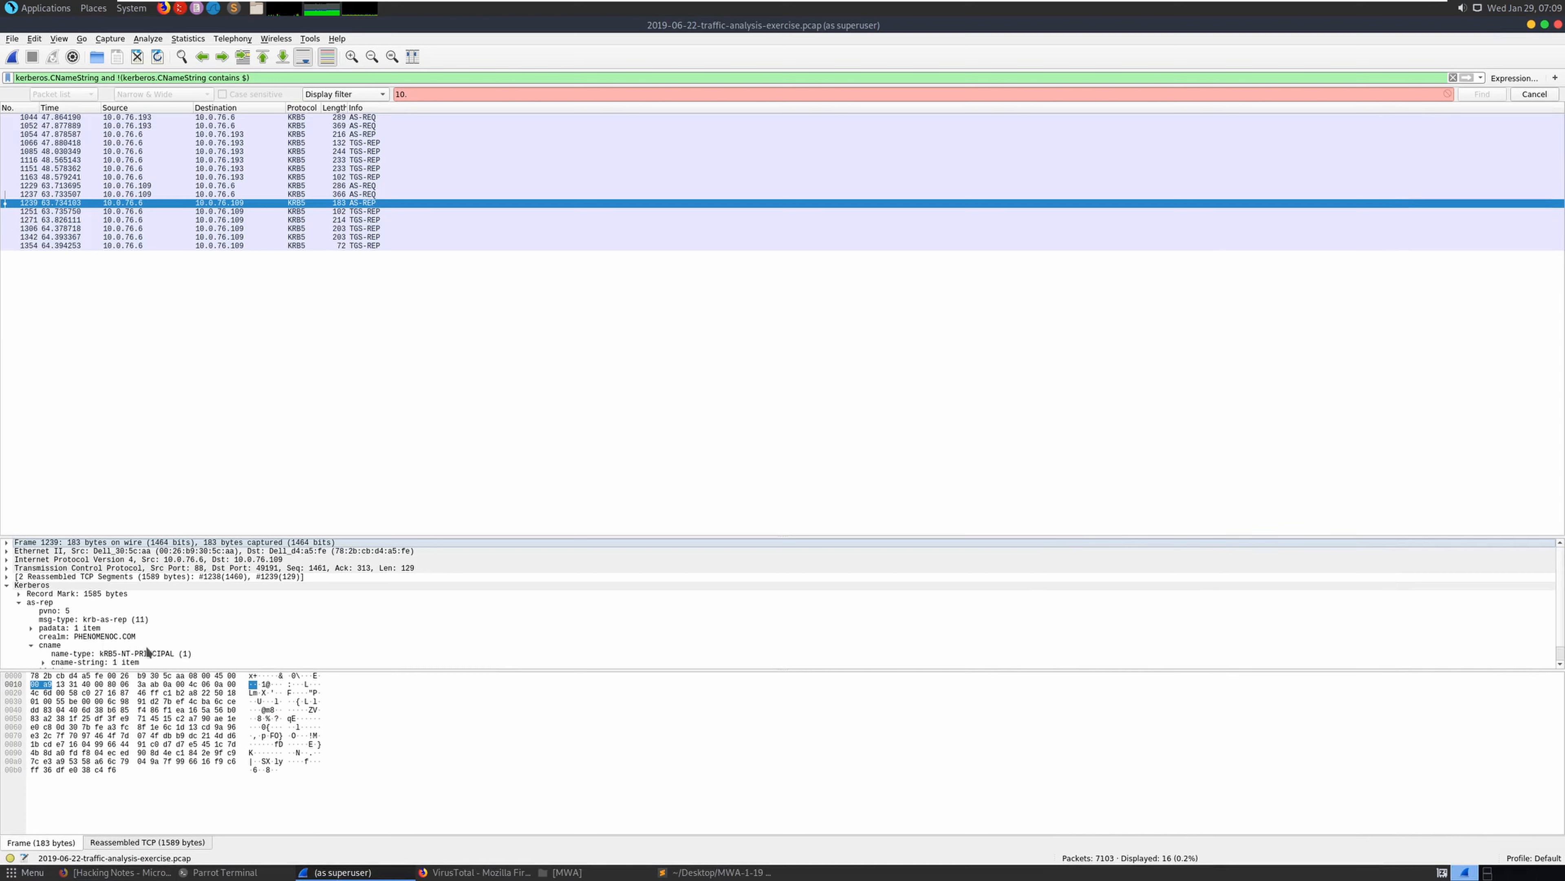
pyautogui.scroll(-1, 139, 654)
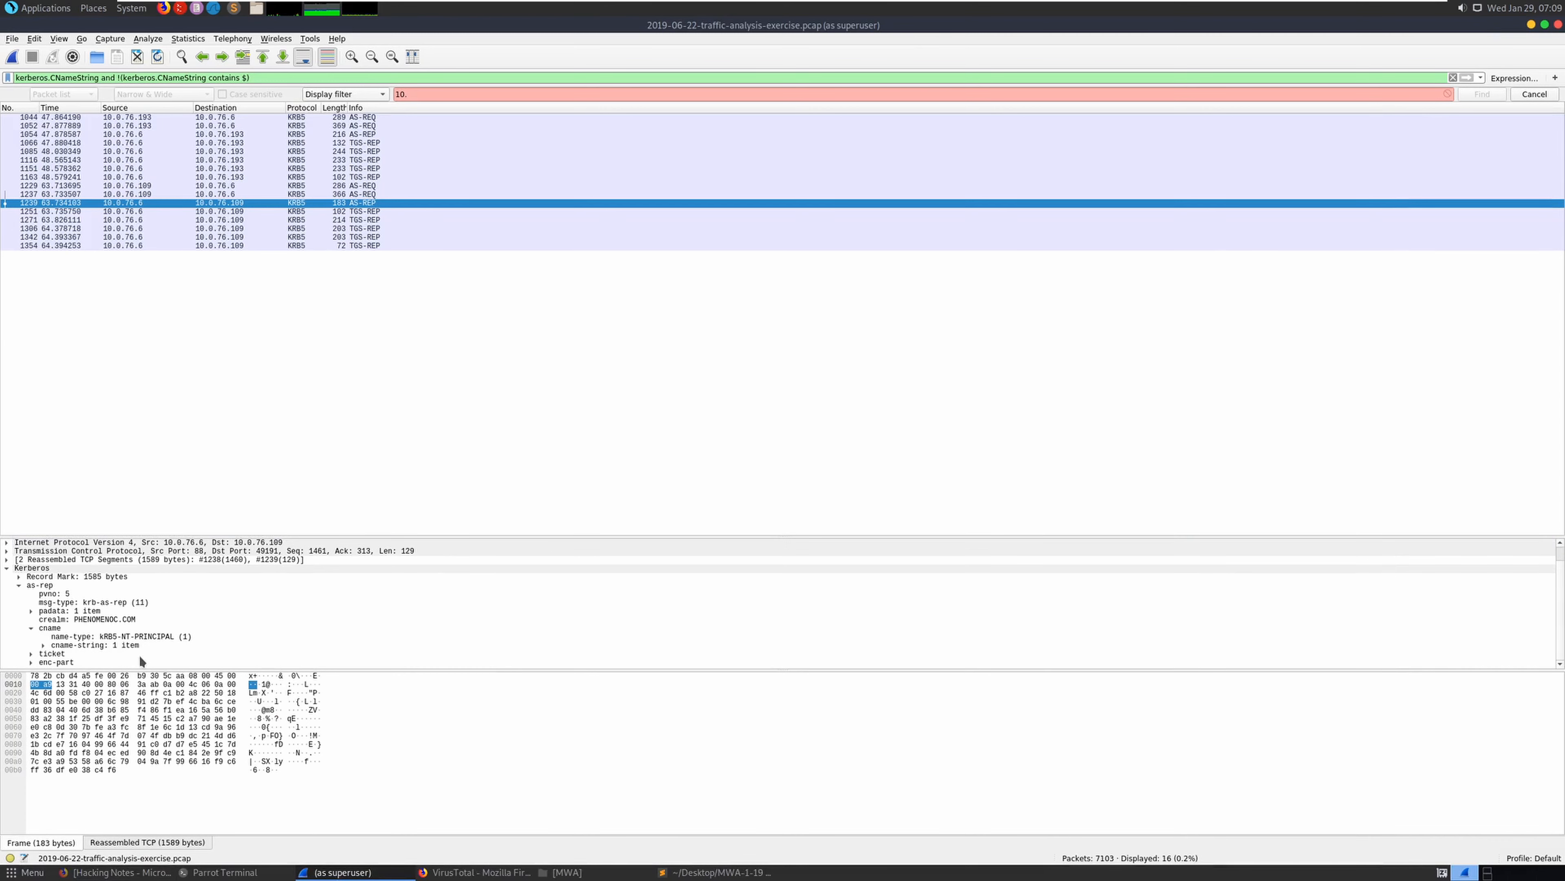
pyautogui.click(43, 645)
pyautogui.click(170, 654)
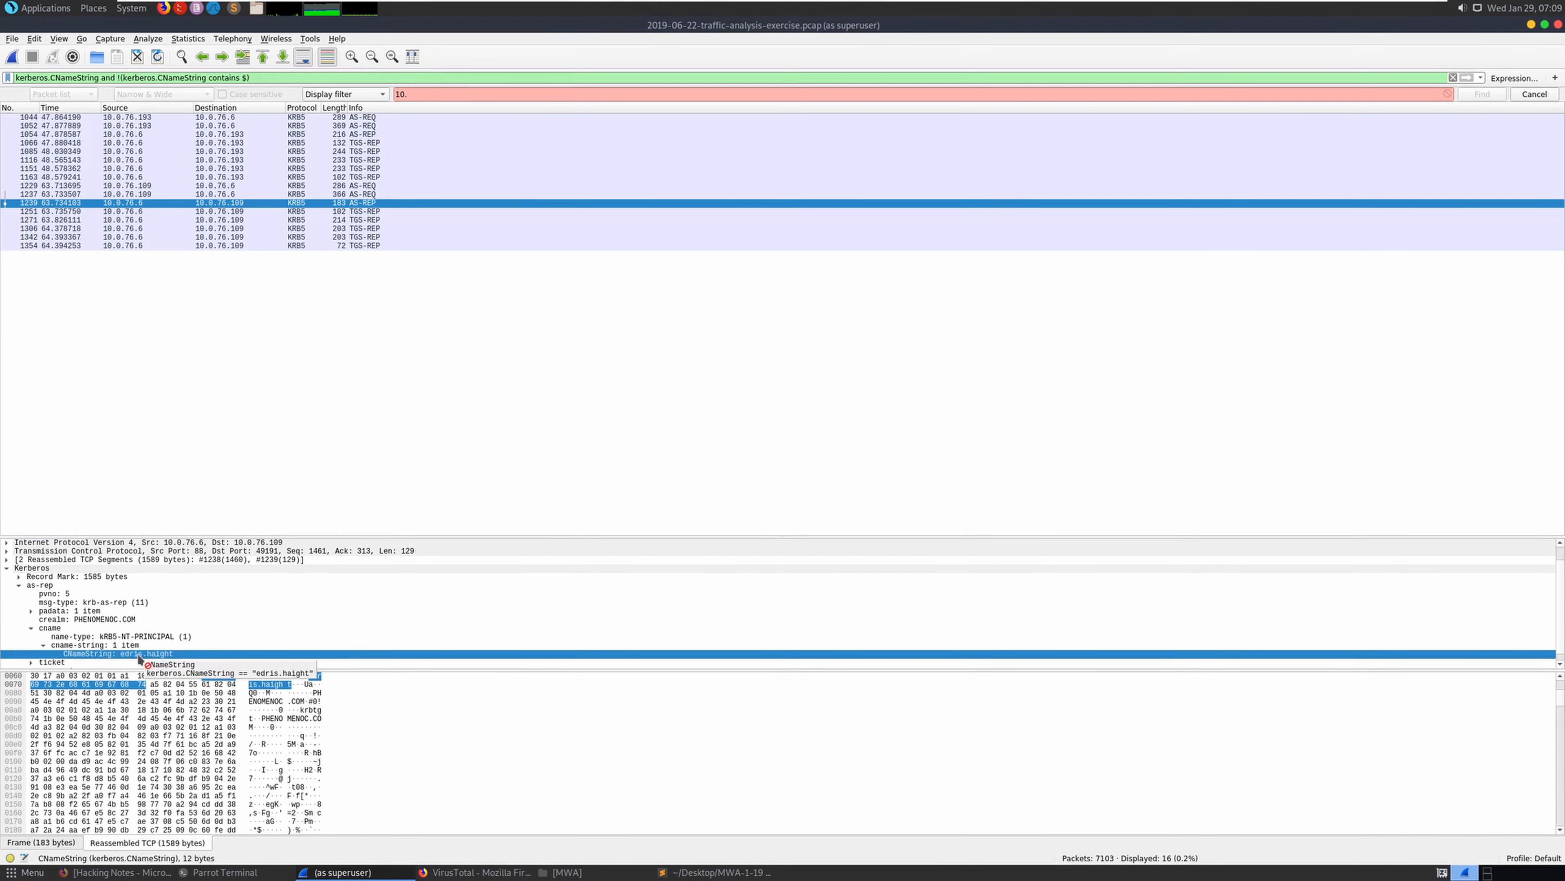
# Copy the description of the CNameString field and paste it below the Windows user account name question in the Sublime Text notes
pyautogui.rightClick(149, 657)
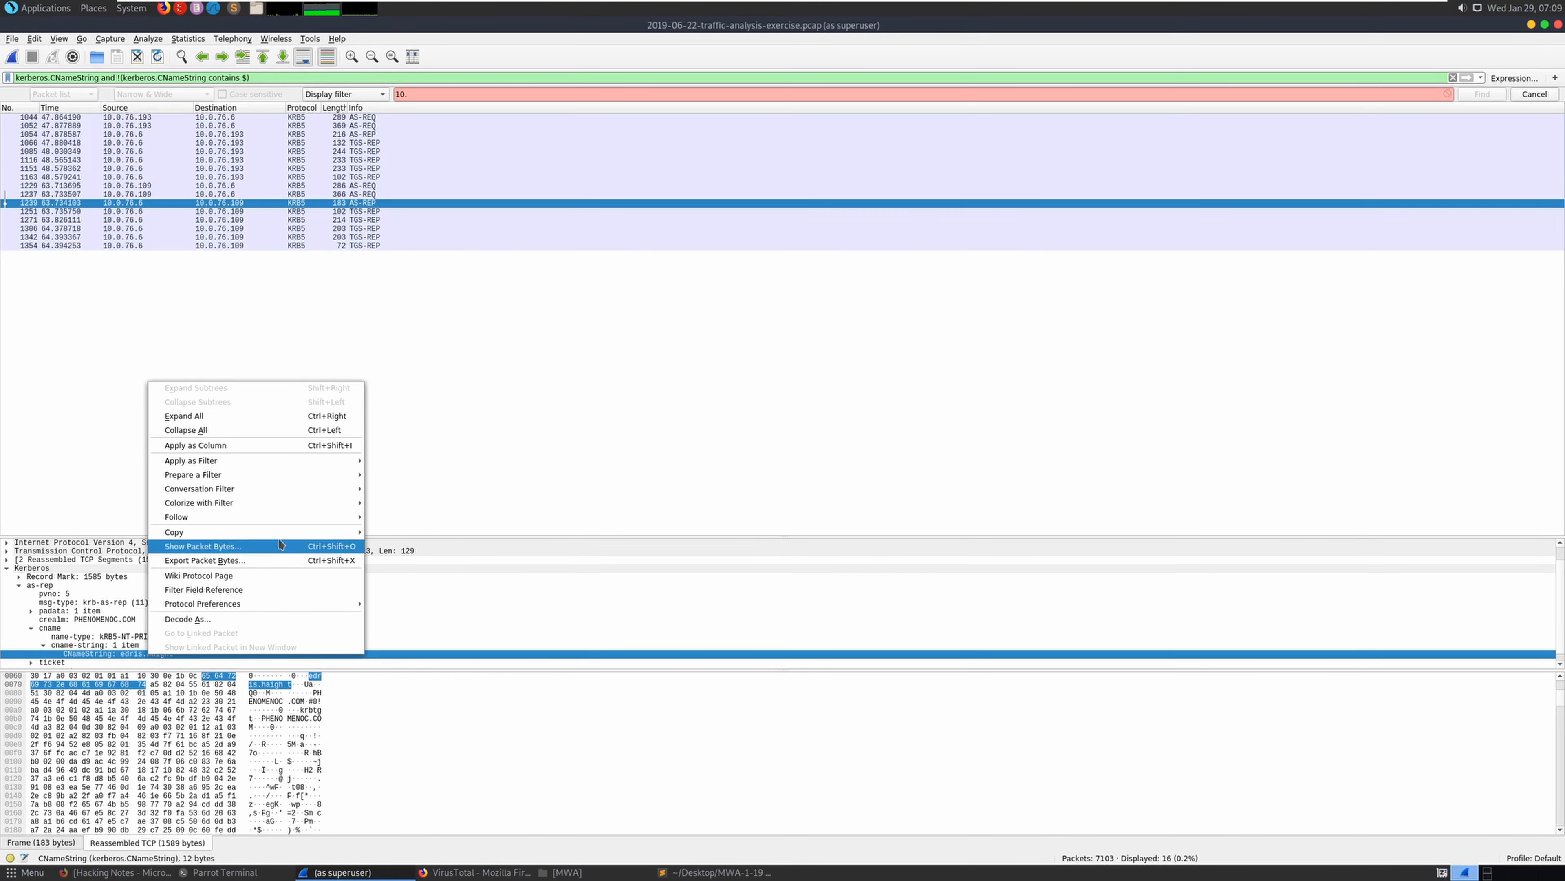
pyautogui.moveTo(279, 534)
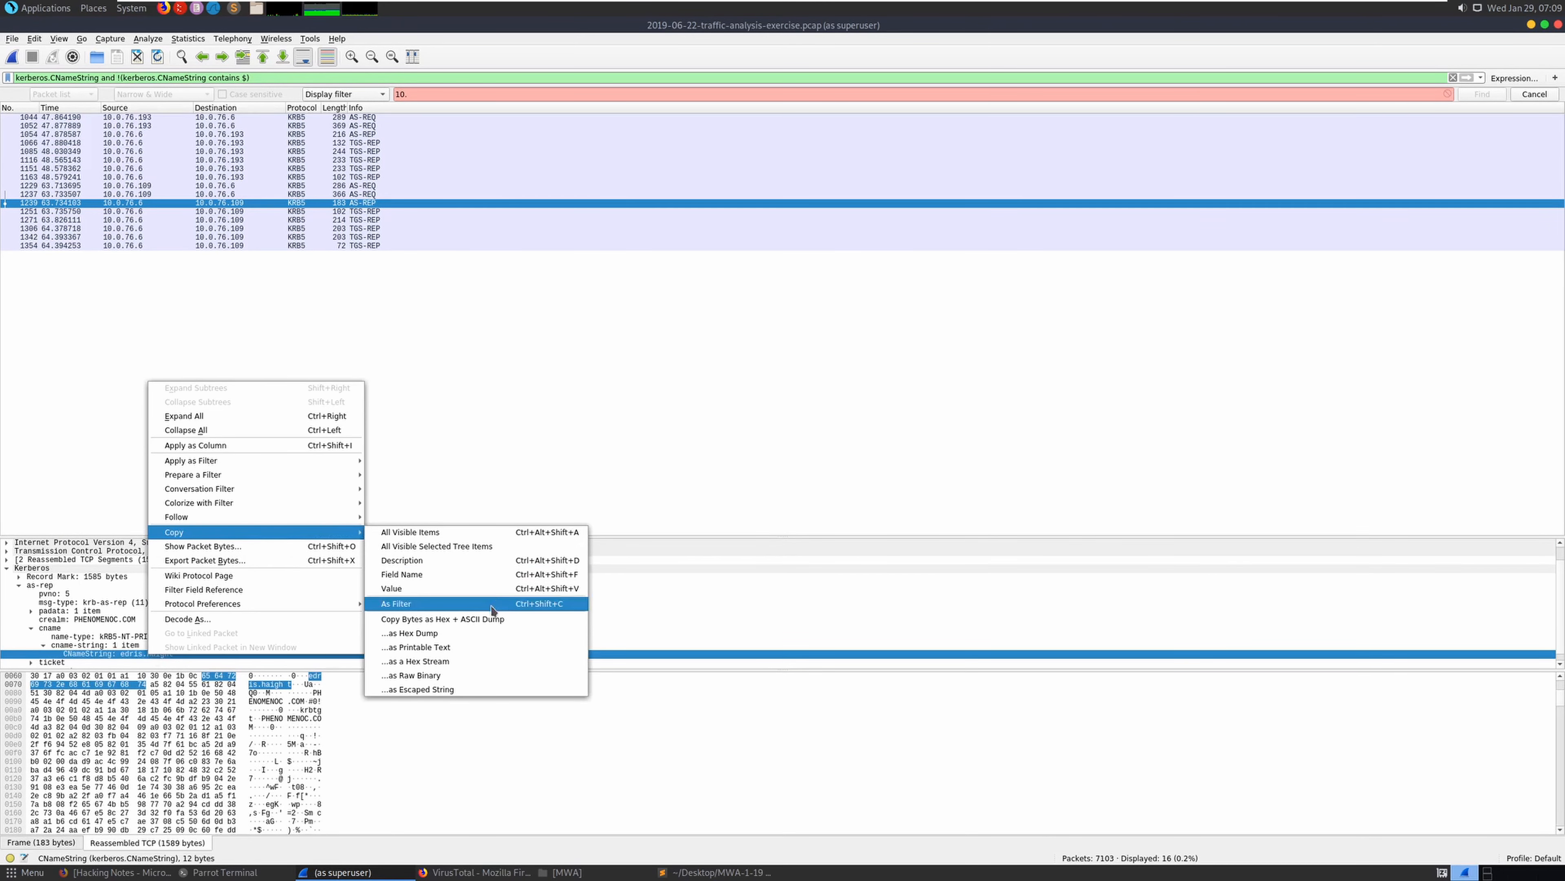
pyautogui.click(451, 563)
pyautogui.click(703, 872)
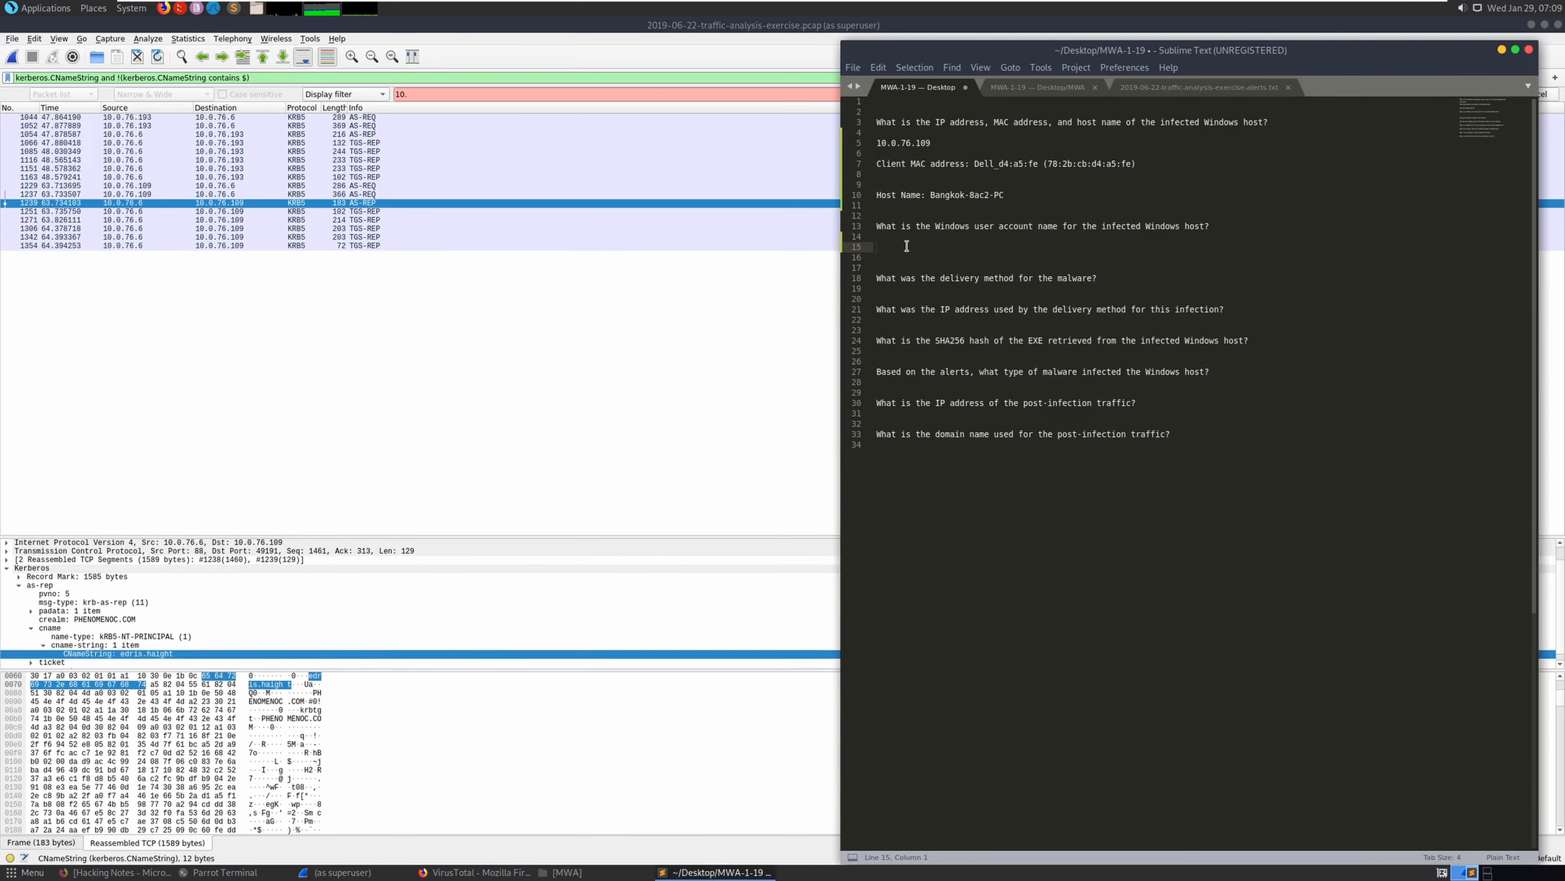
pyautogui.hotkey('ctrl', 'v')
# Answer the question about the malware's delivery method with "Outdated flash", leaving a blank line below the question
pyautogui.click(1123, 278)
pyautogui.press('Return')
pyautogui.press('Return')
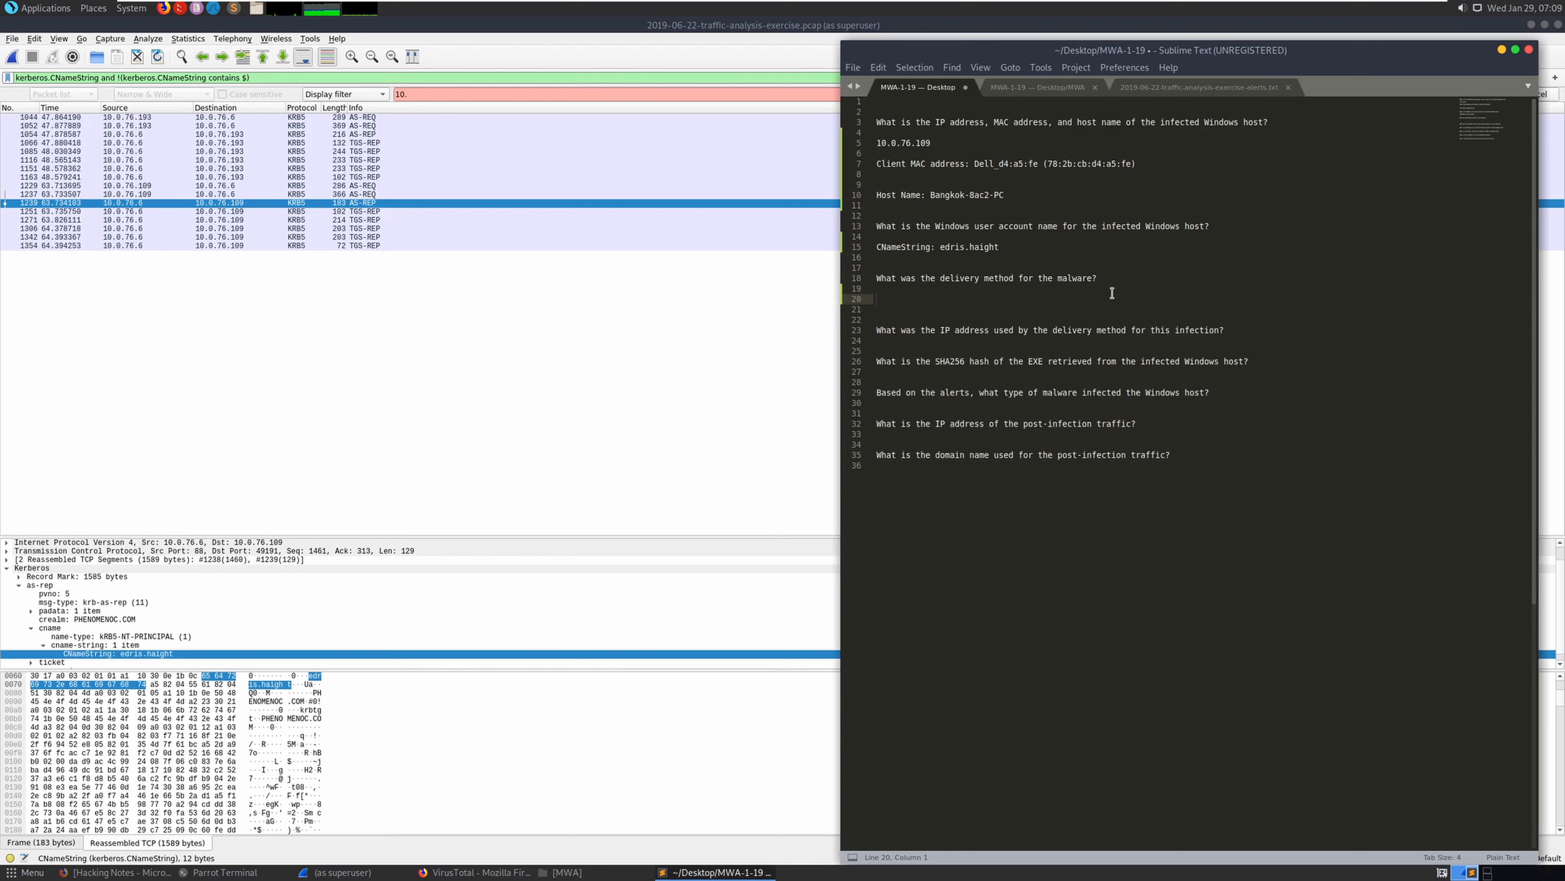
pyautogui.write('Outdated flash')
# Clear the Kerberos display filter in Wireshark so that all packets are listed
pyautogui.click(504, 269)
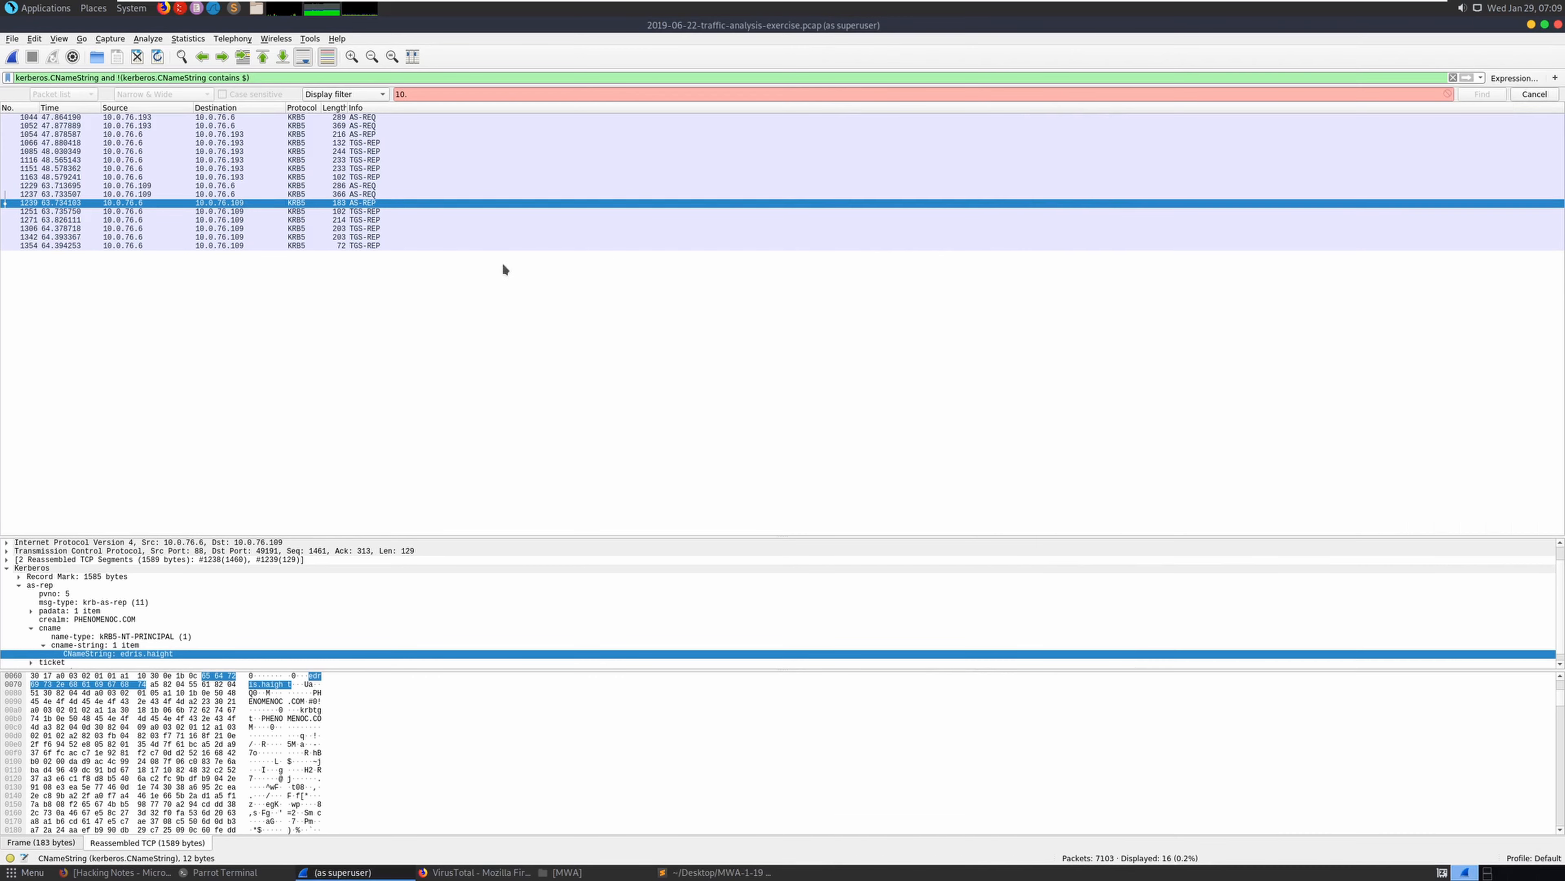
pyautogui.tripleClick(251, 79)
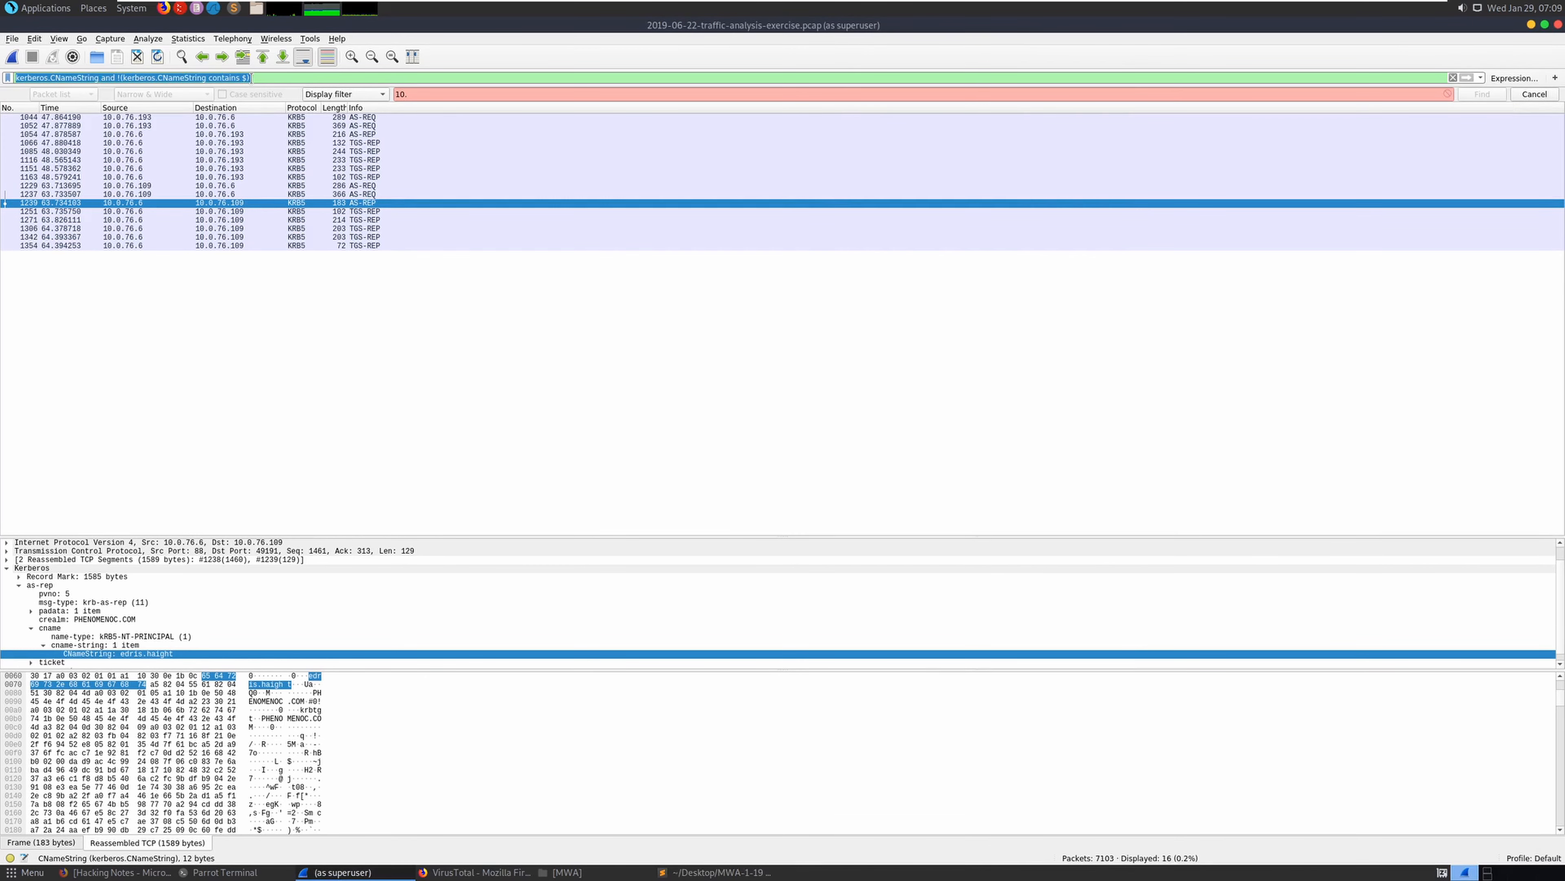
pyautogui.press('BackSpace')
pyautogui.press('Return')
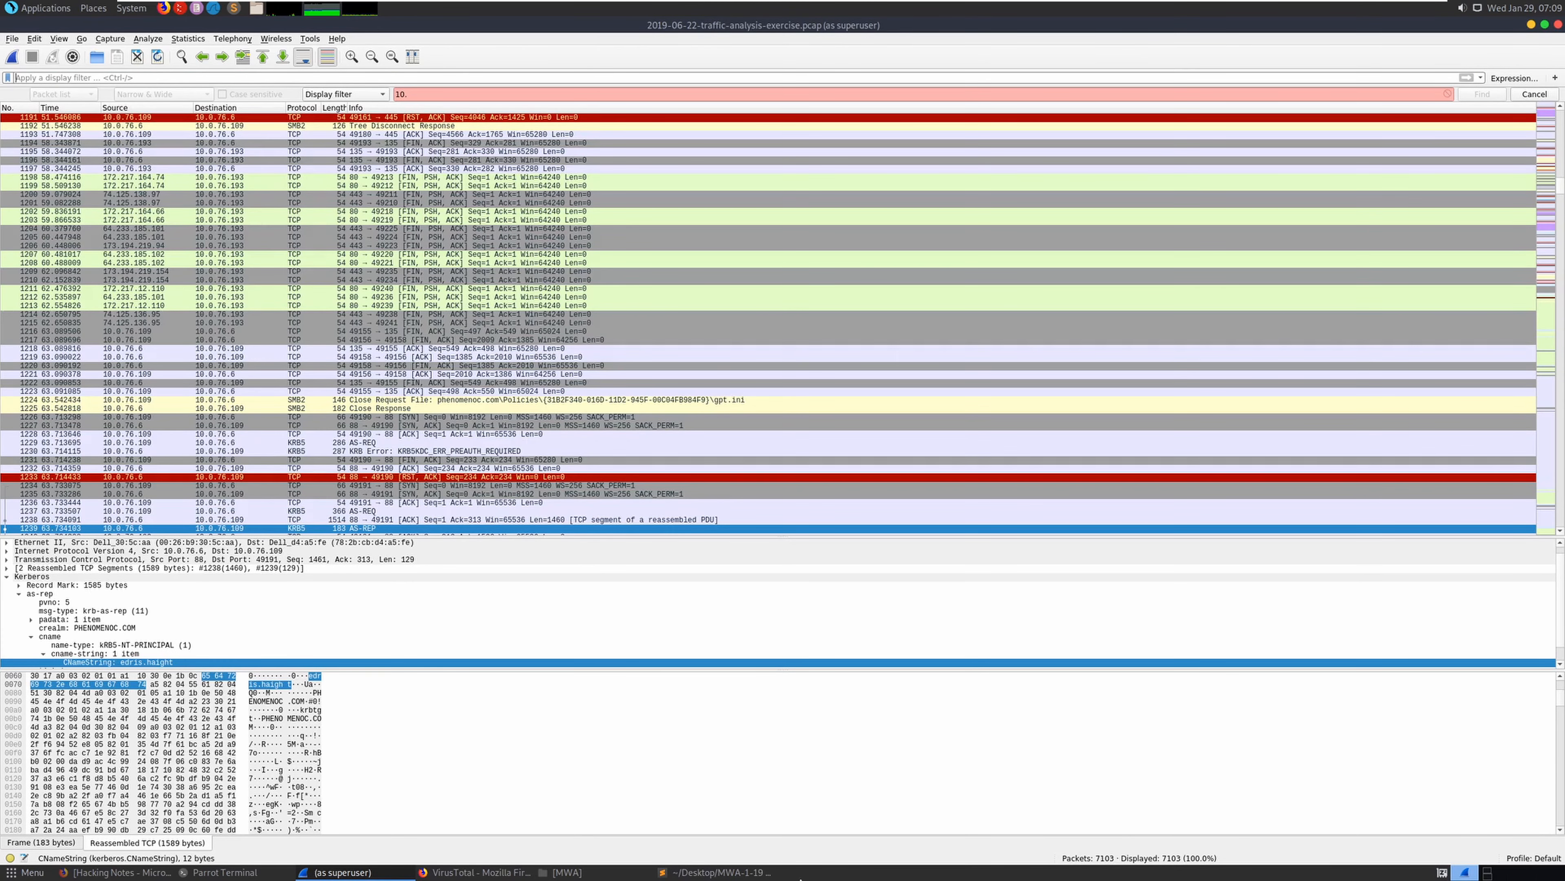
# Add two blank lines in the Sublime Text notes below the question about the IP address used by the delivery method
pyautogui.click(752, 873)
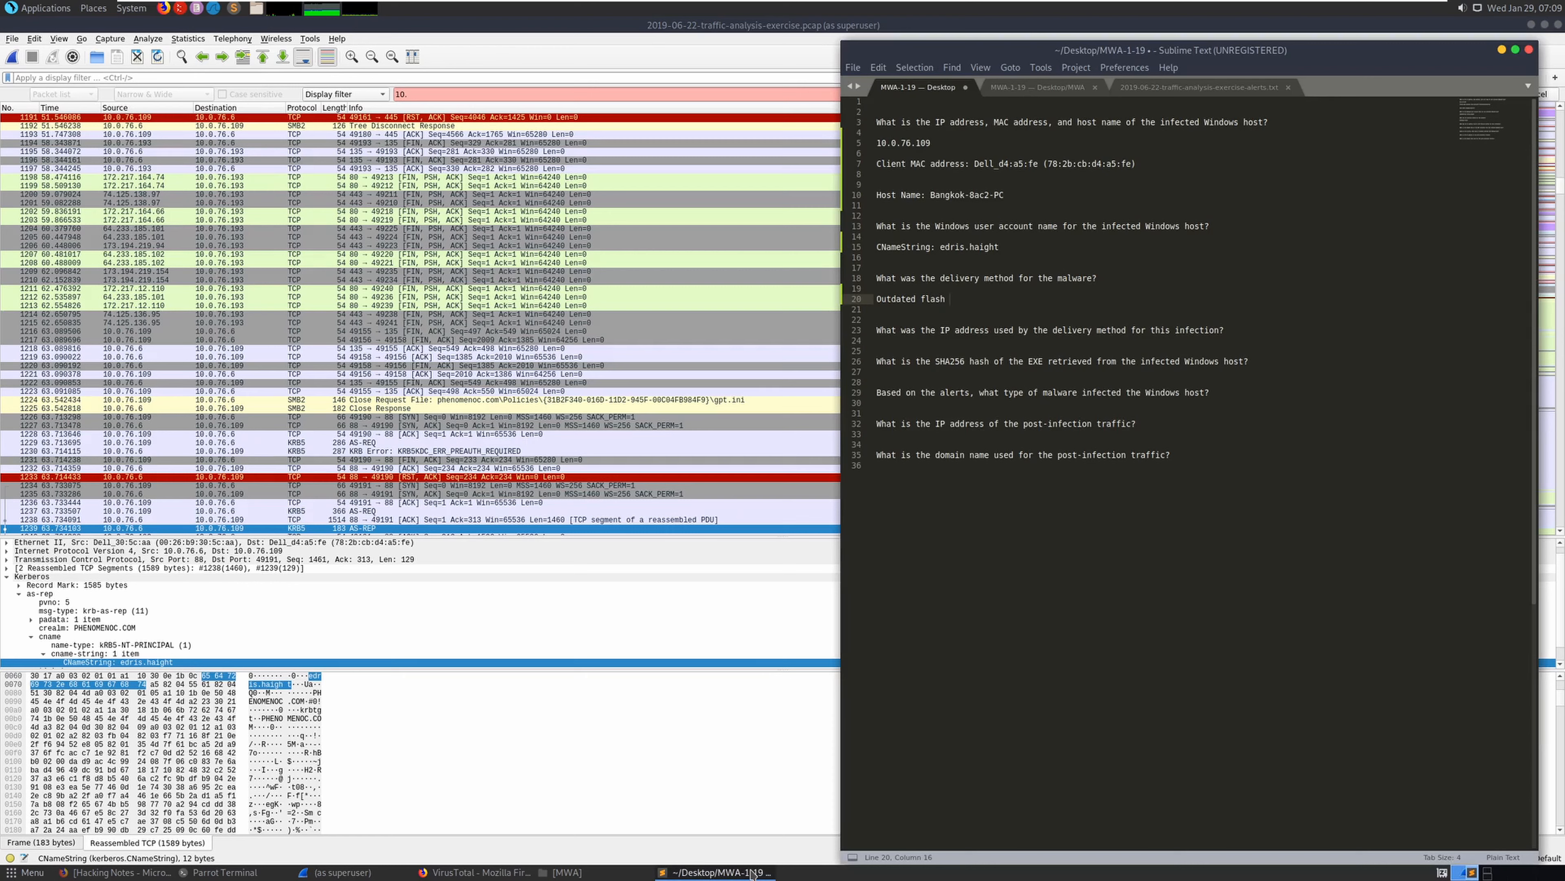
pyautogui.click(1240, 333)
pyautogui.press('Return')
pyautogui.press('Return')
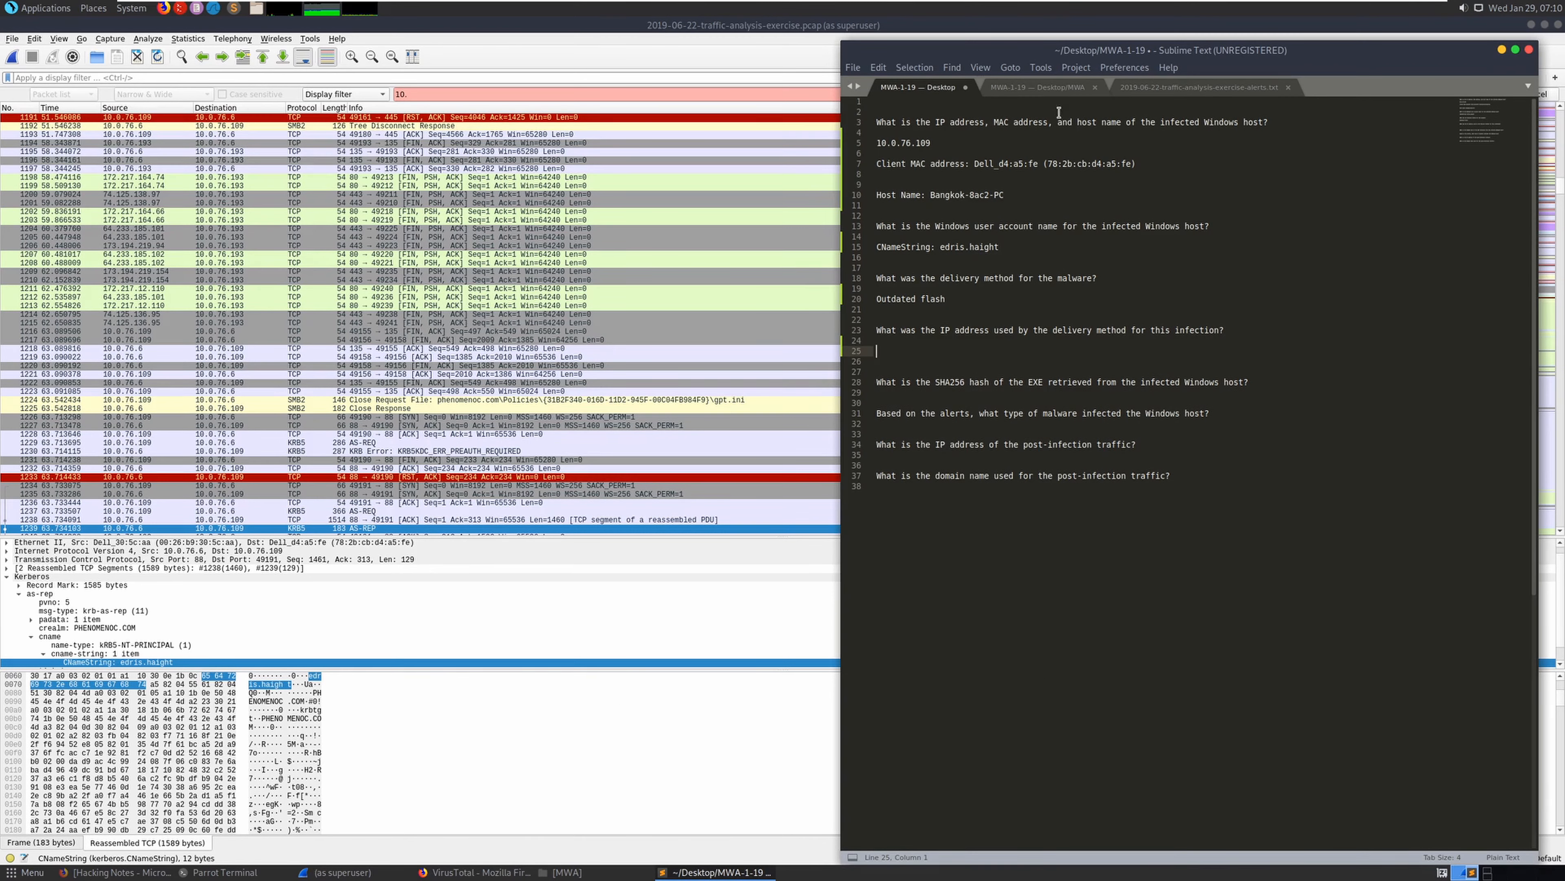
# Copy the IP address 37.46.135.170 from the exercise alerts file and paste it as the delivery method's IP answer
pyautogui.click(1051, 91)
pyautogui.click(1179, 92)
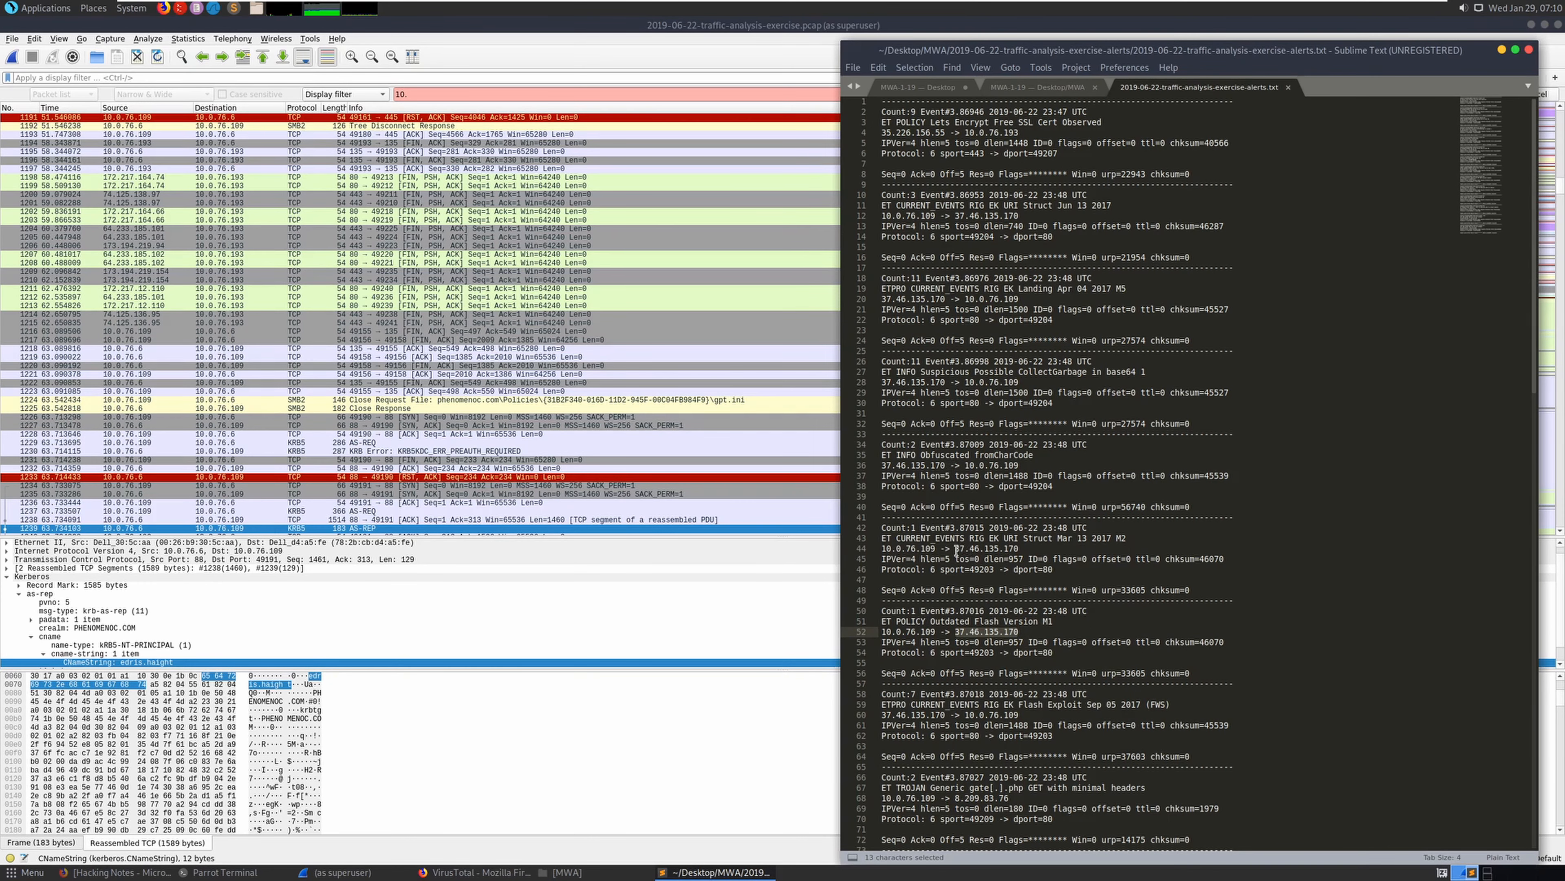
pyautogui.moveTo(1018, 548); pyautogui.dragTo(955, 548)
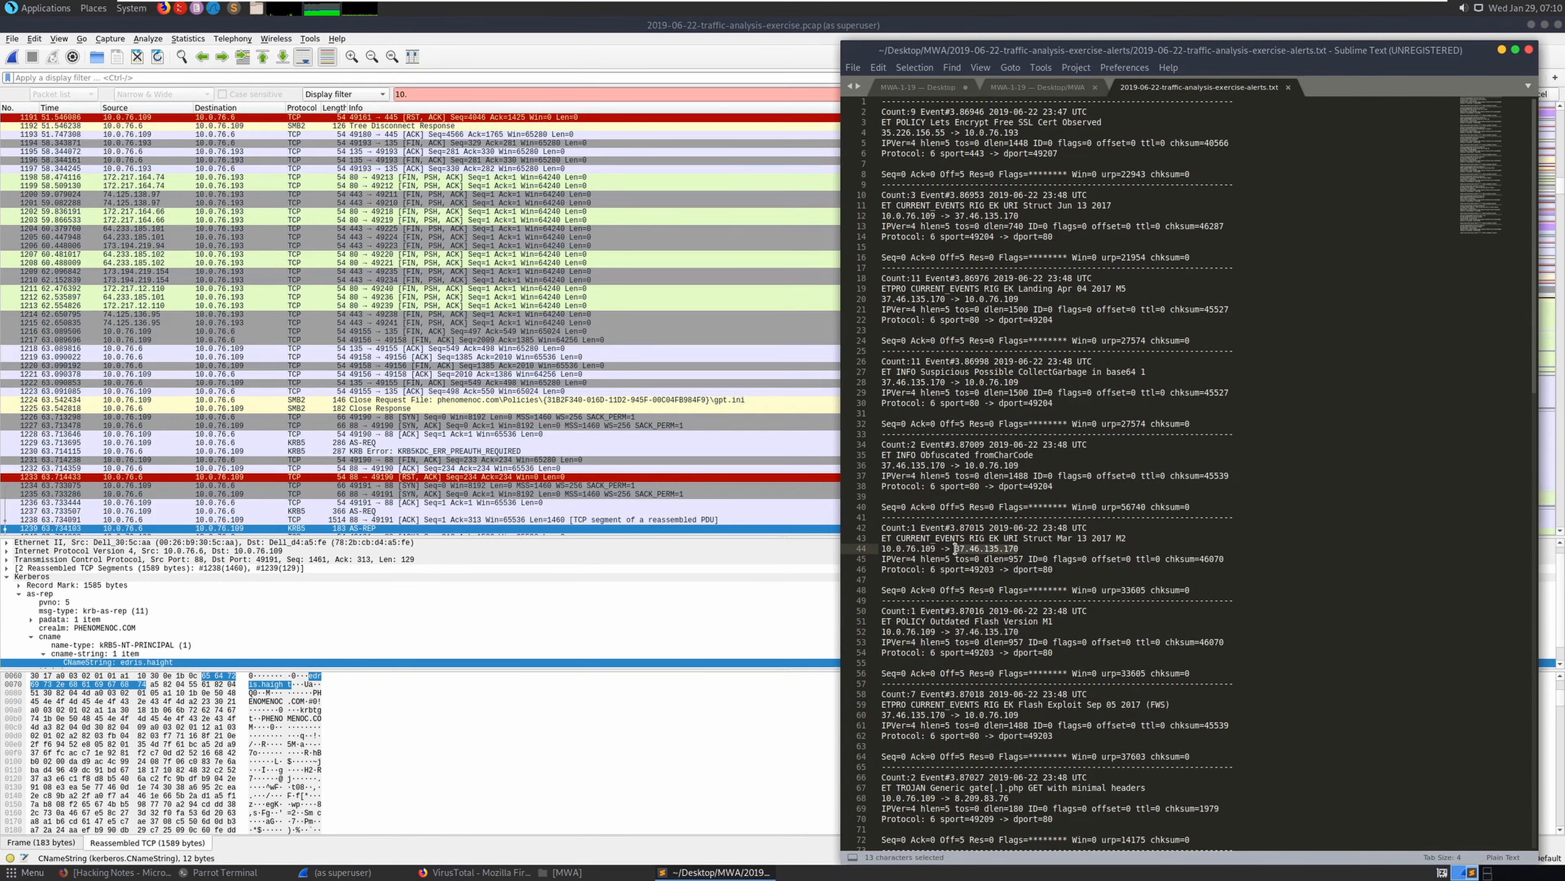
pyautogui.hotkey('ctrl', 'c')
pyautogui.click(921, 89)
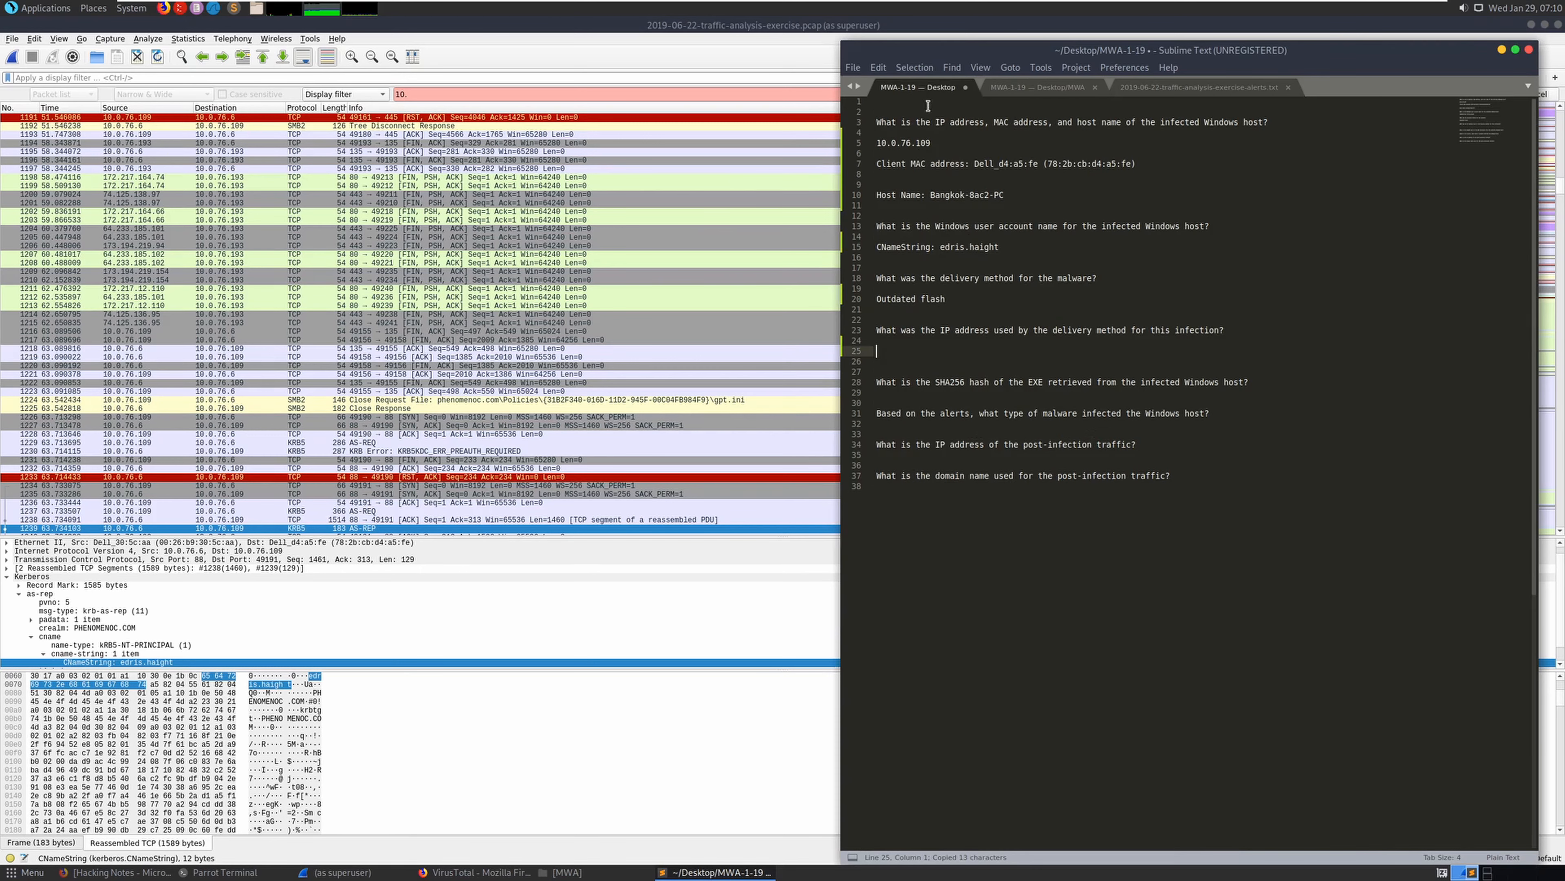
pyautogui.hotkey('ctrl', 'v')
# Enlarge the MWA folder window and check the 2019-06-22-malware-retrieved-from-the-infected-Windows-host folder for the EXE
pyautogui.moveTo(1035, 384); pyautogui.dragTo(1241, 383)
pyautogui.click(1188, 401)
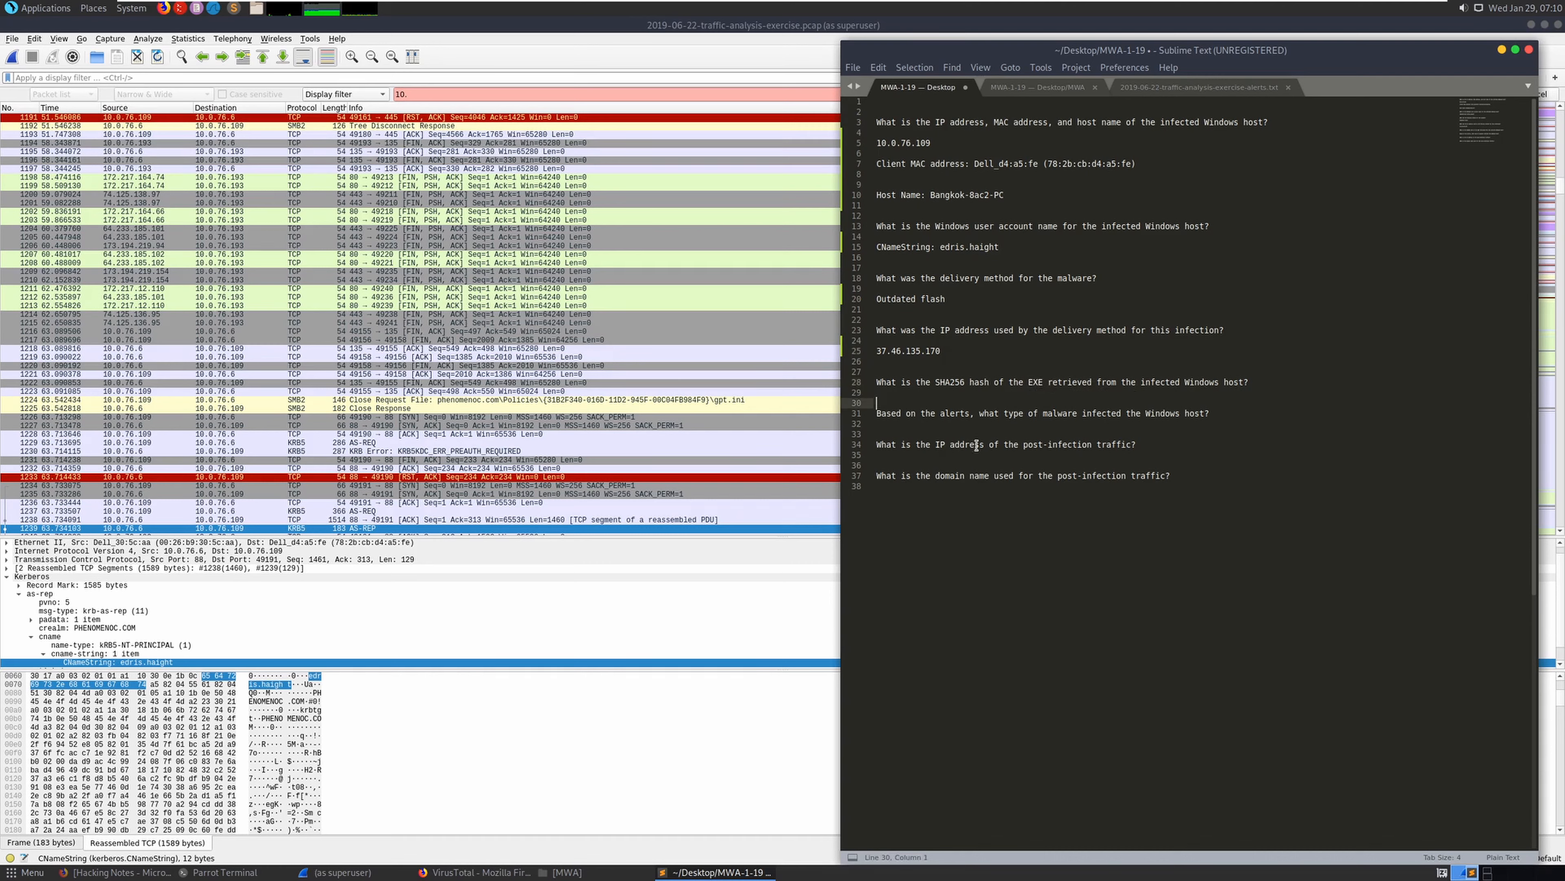
pyautogui.click(562, 871)
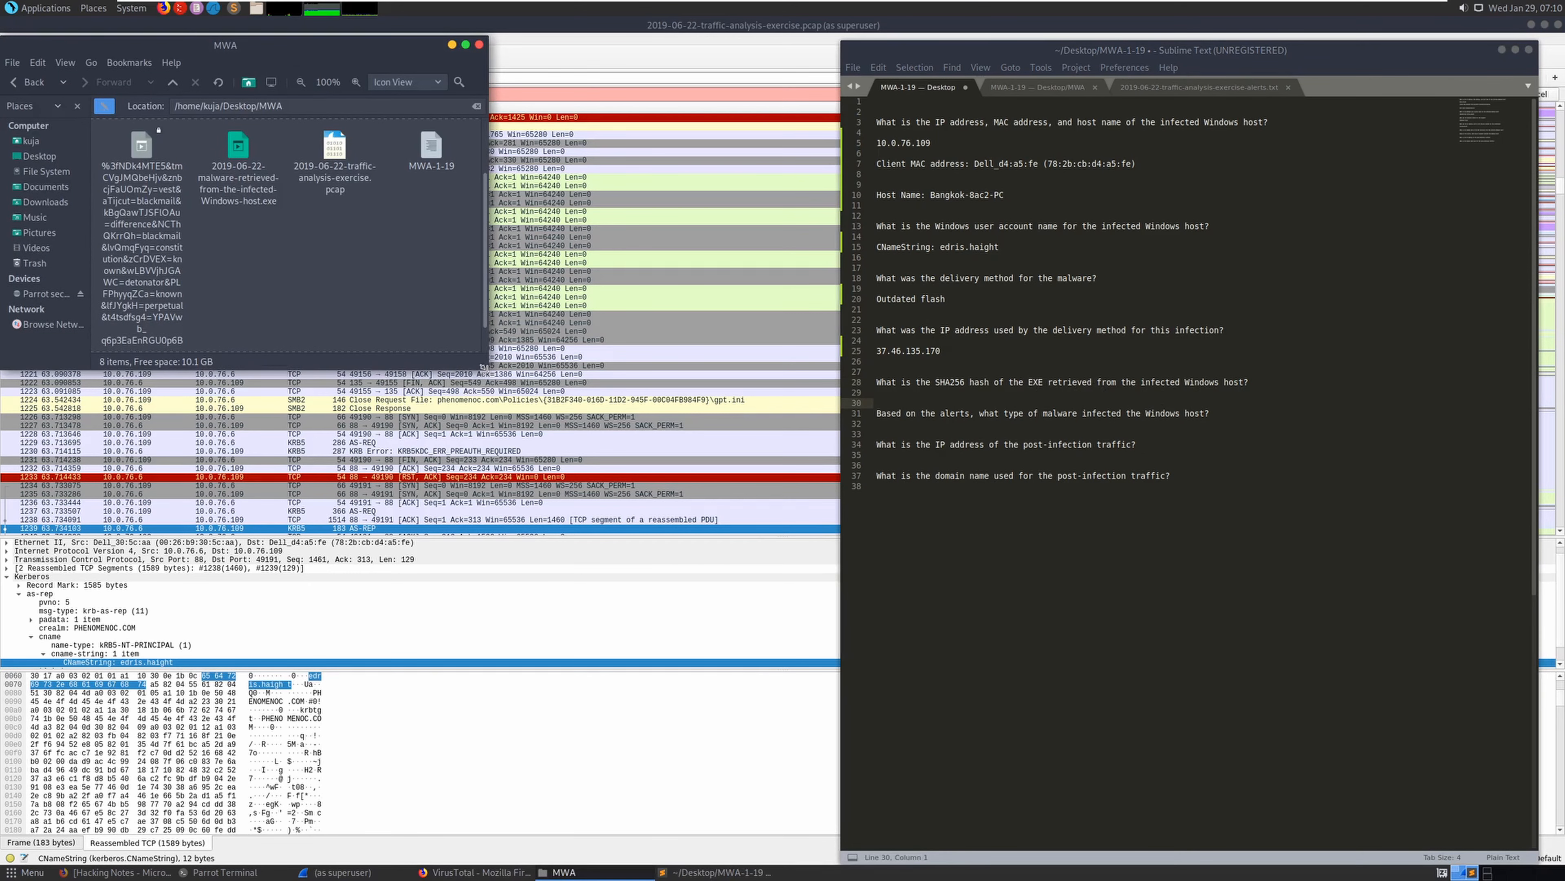
pyautogui.moveTo(487, 370); pyautogui.dragTo(629, 542)
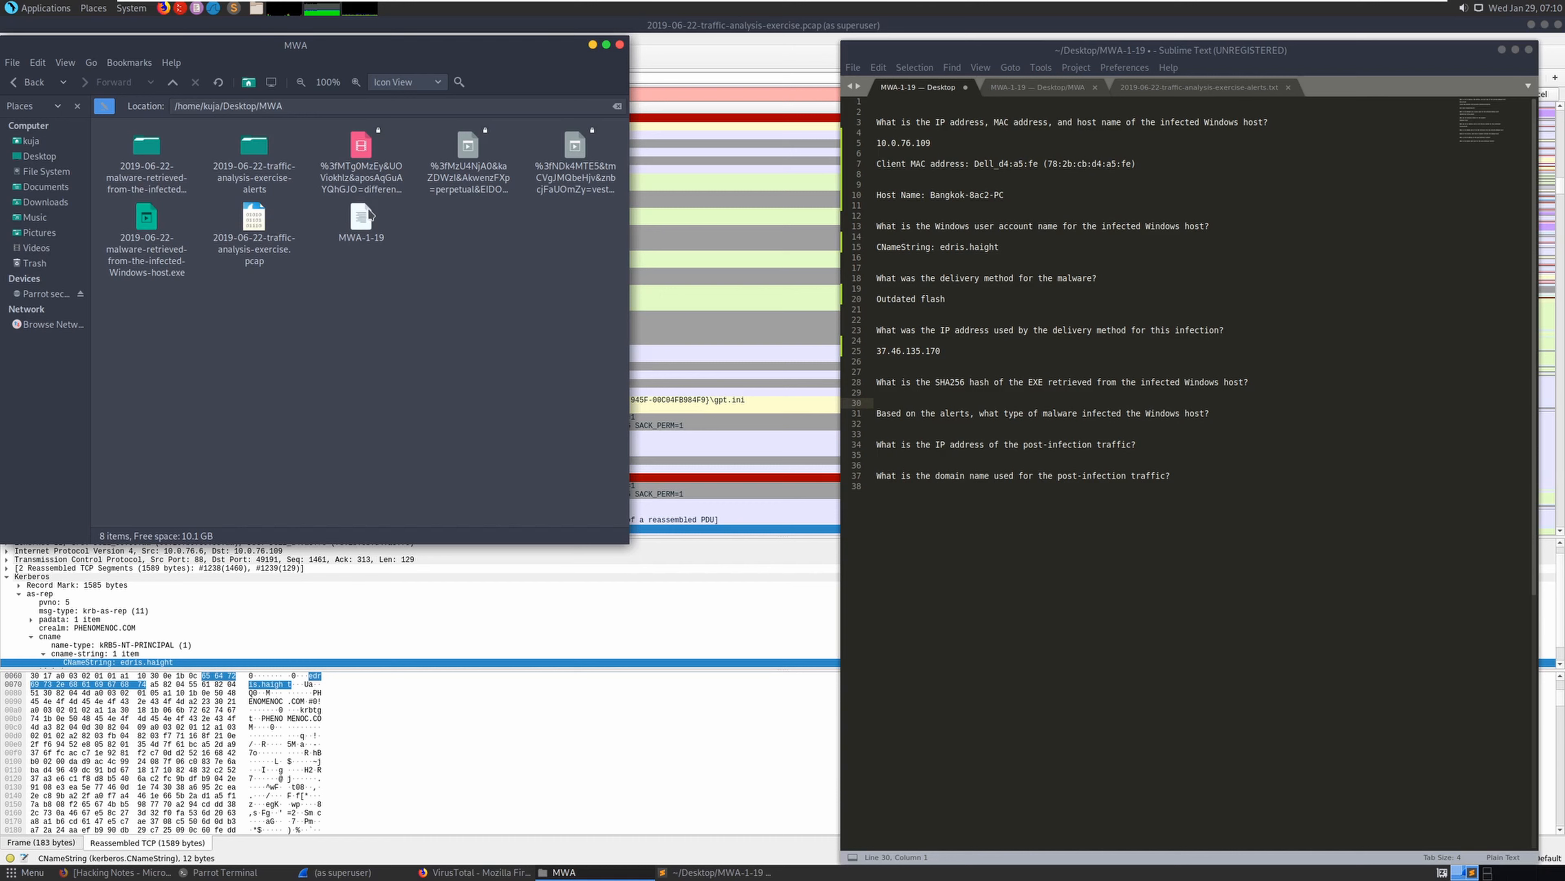
pyautogui.doubleClick(147, 148)
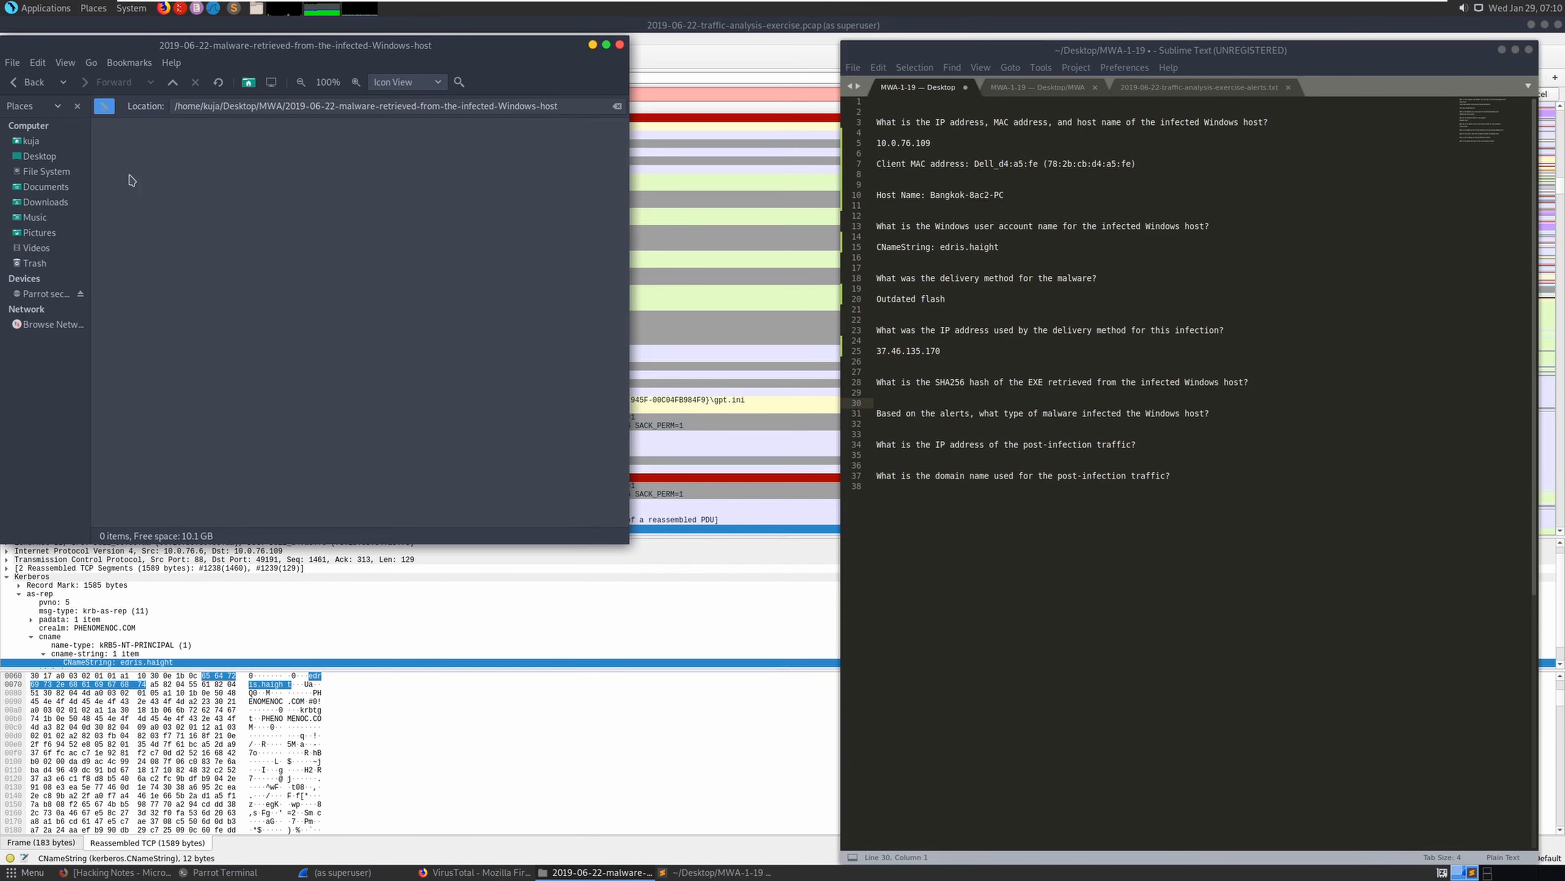
pyautogui.click(23, 86)
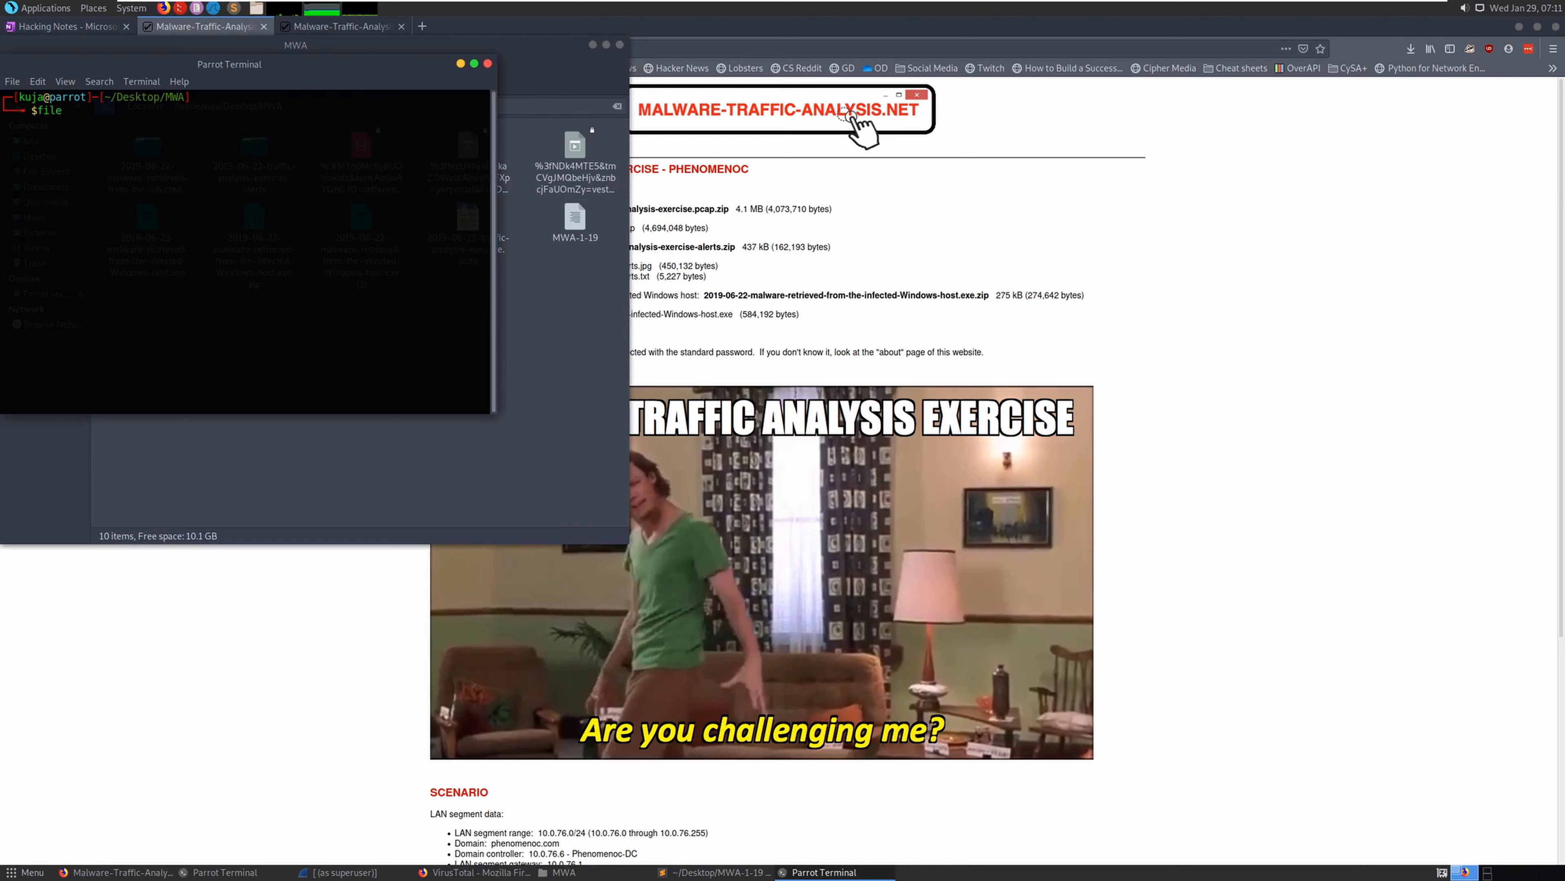
# Try to compute the SHA256 hash with "sha256sum 2019-06-22-malware-retrieved-from-the-infected-Windows-host" in the MWA folder's terminal
pyautogui.press('BackSpace')
pyautogui.press('BackSpace')
pyautogui.press('BackSpace')
pyautogui.press('BackSpace')
pyautogui.write('sha')
pyautogui.moveTo(300, 64); pyautogui.dragTo(864, 194)
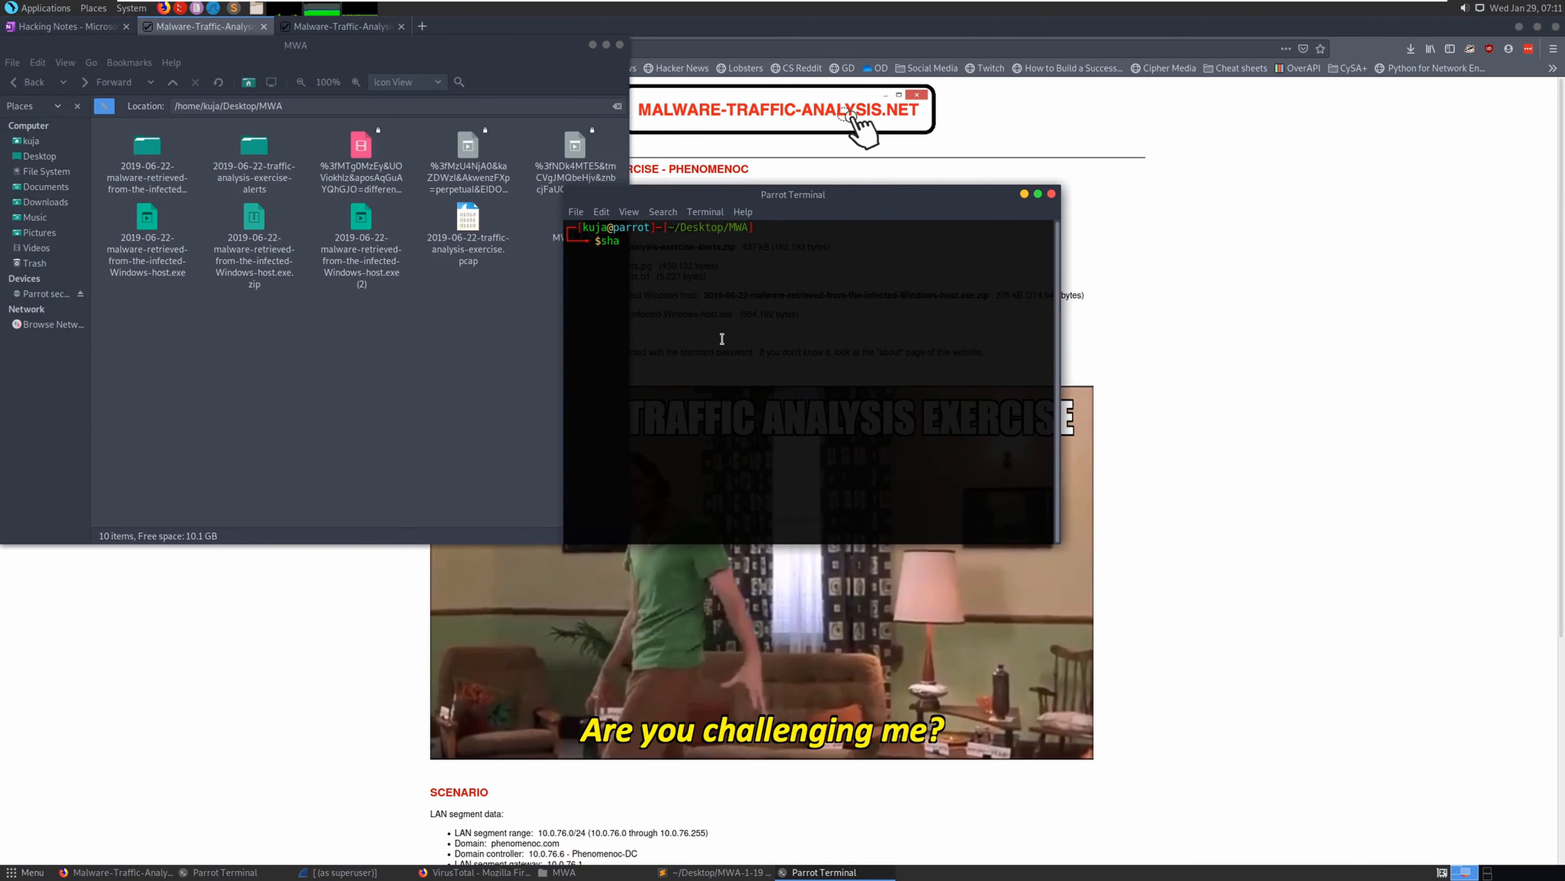
pyautogui.write('256sum 2019-06-22-m')
pyautogui.press('Tab')
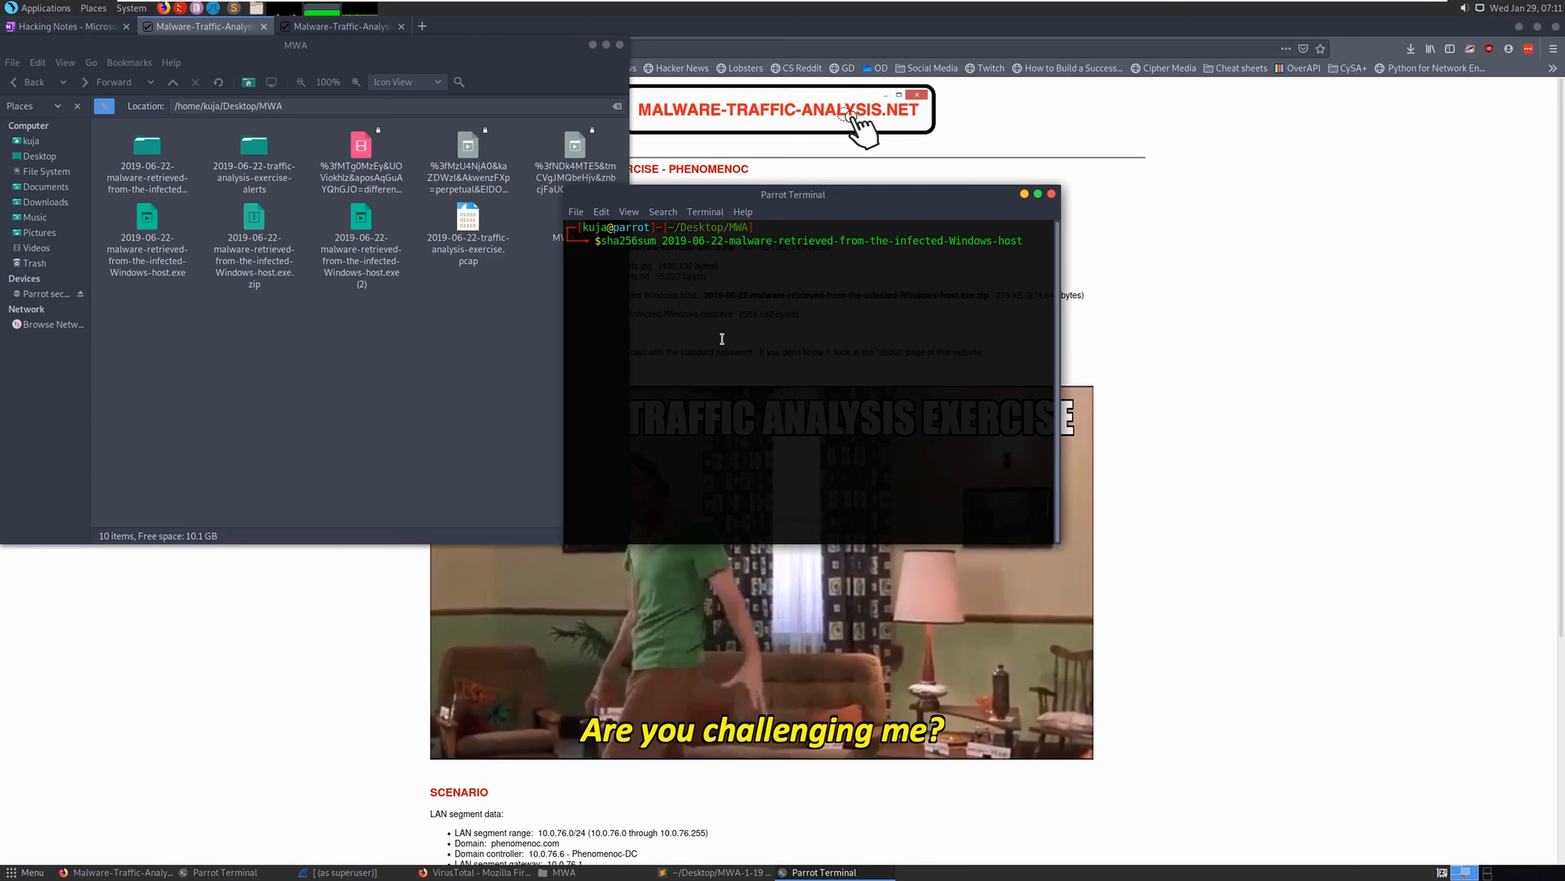
pyautogui.press('Return')
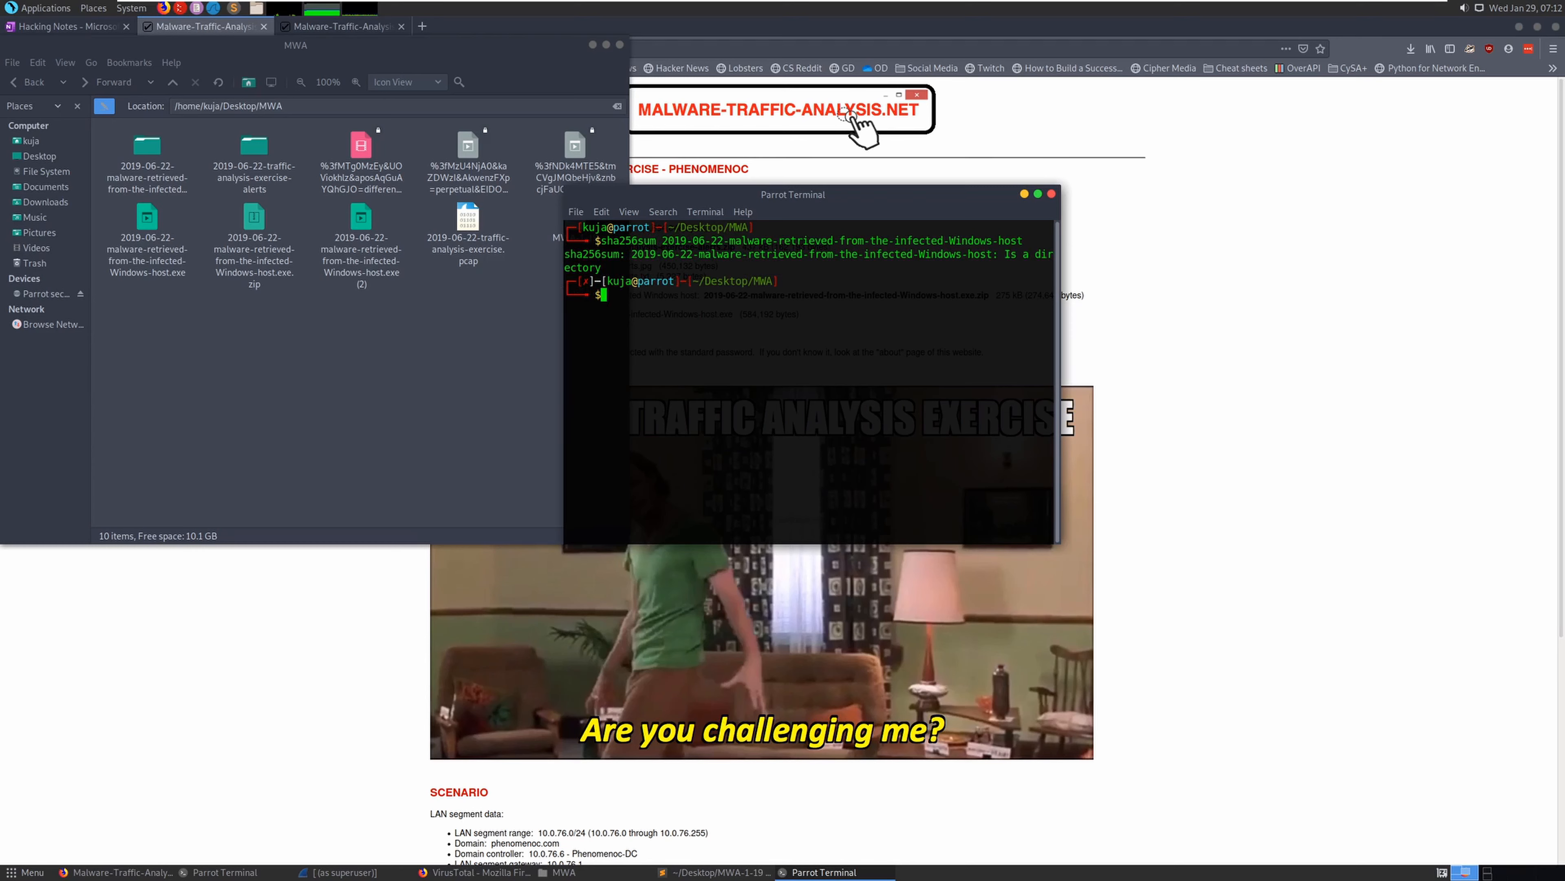
# Rerun sha256sum on 2019-06-22-malware-retrieved-from-the-infected-Windows-host.exe and select the resulting hash
pyautogui.press('Up')
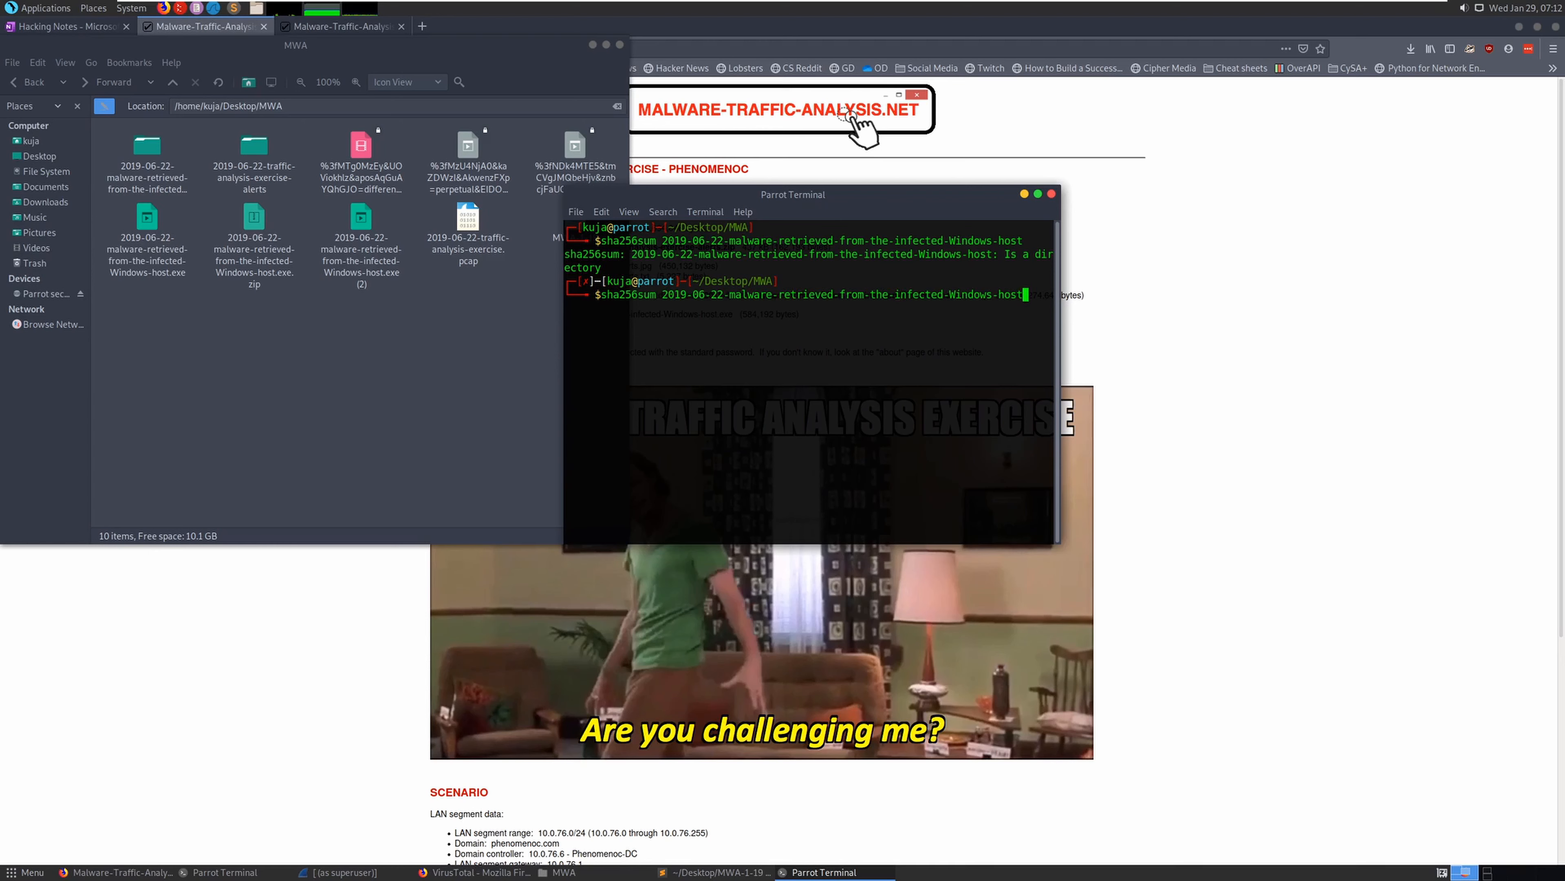
pyautogui.write('.exe')
pyautogui.press('Return')
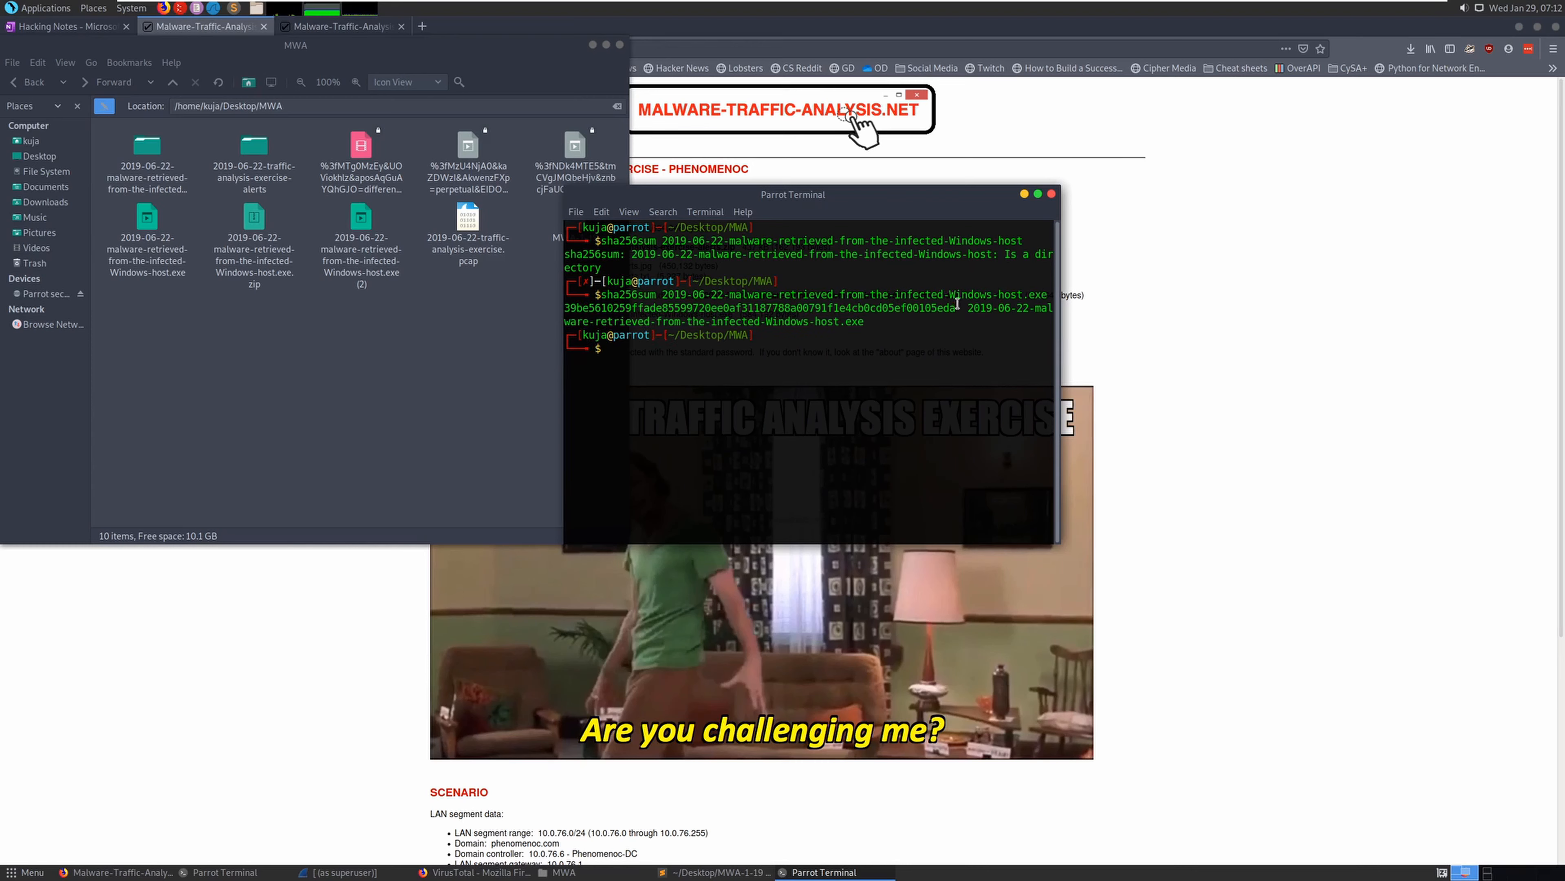
pyautogui.moveTo(958, 306); pyautogui.dragTo(584, 308)
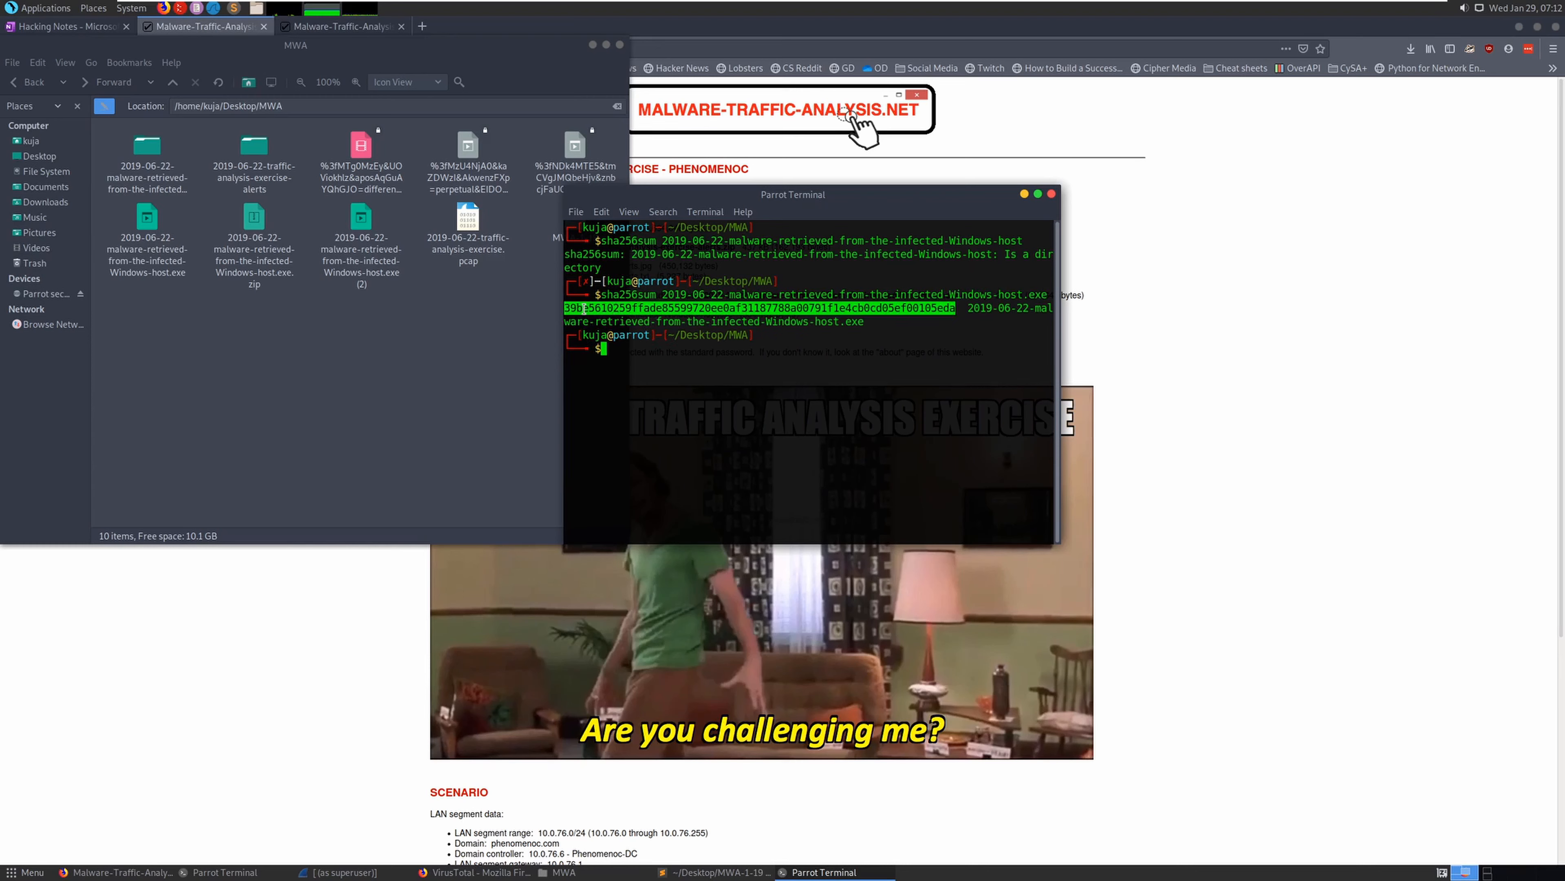
# Switch to the VirusTotal browser window, maximize it, and open the VirusTotal home page in a new tab
pyautogui.click(1266, 398)
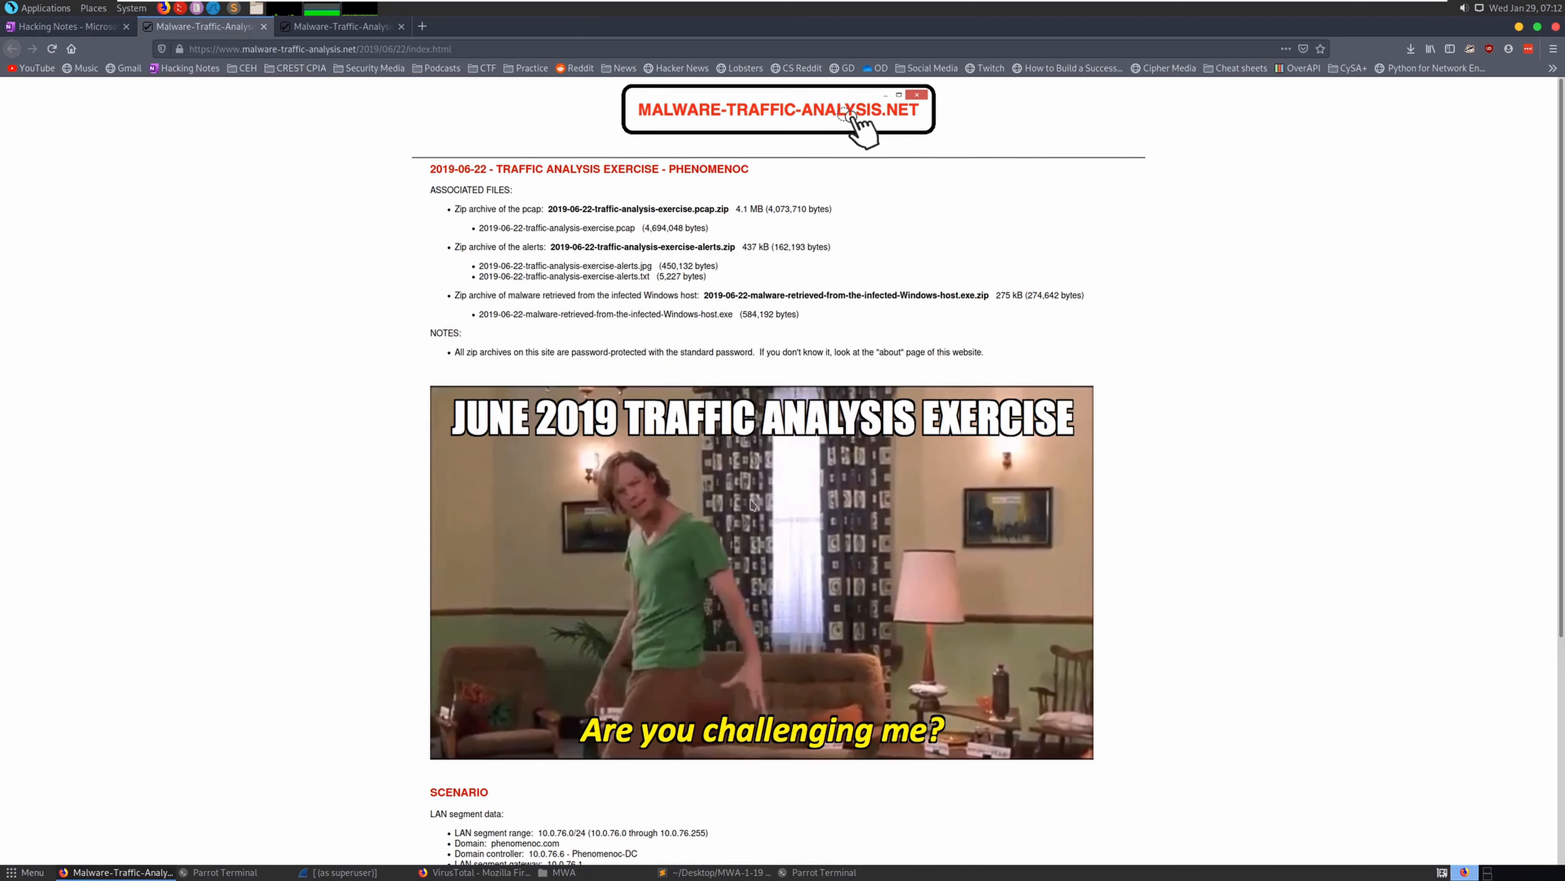
pyautogui.click(456, 873)
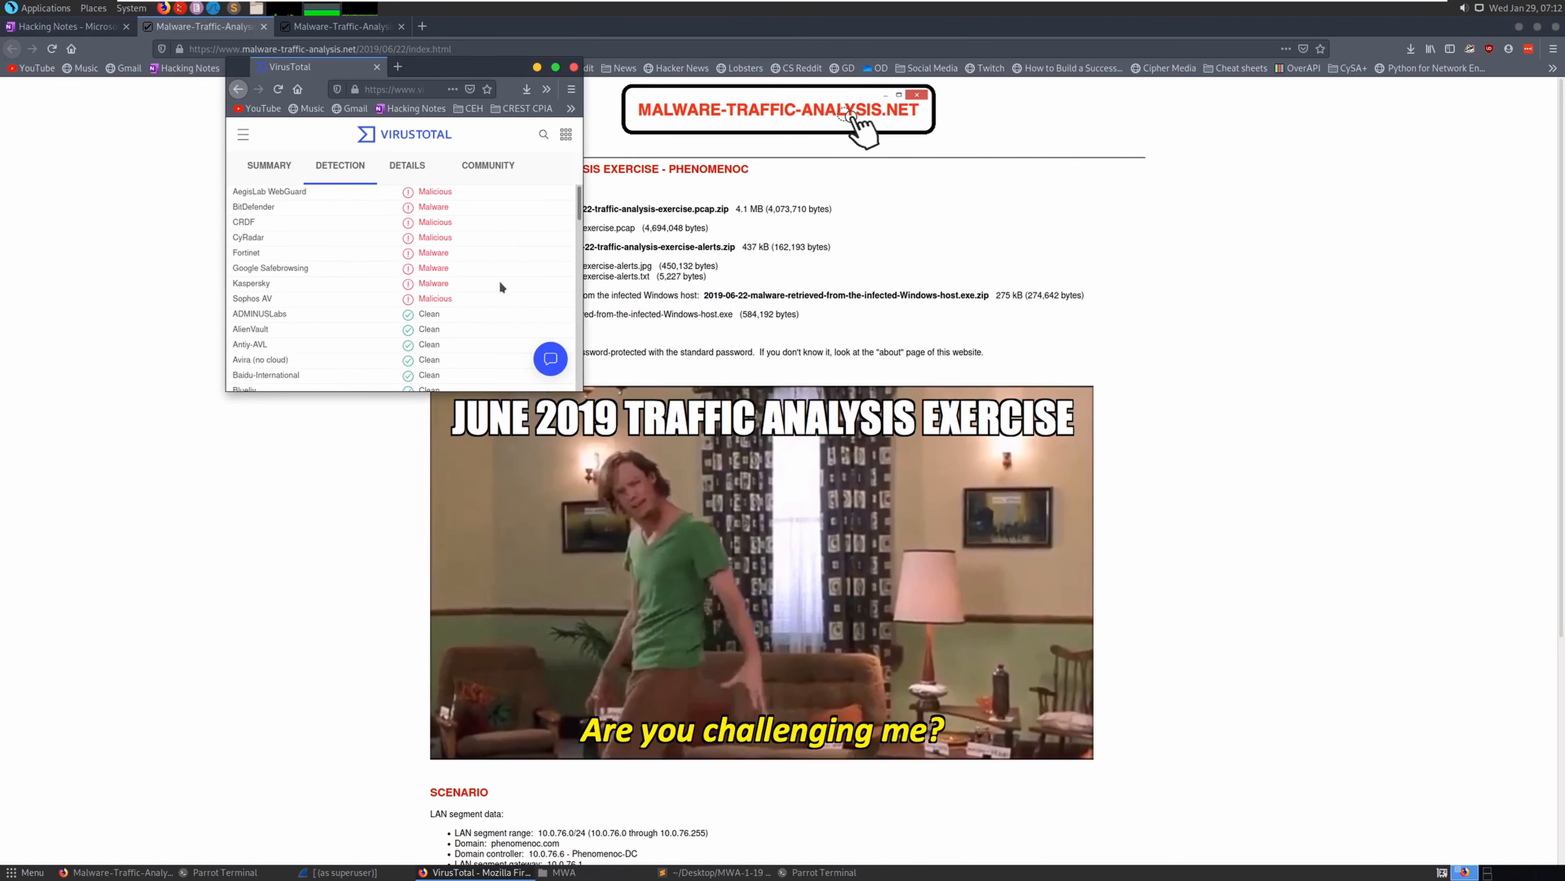
pyautogui.doubleClick(545, 69)
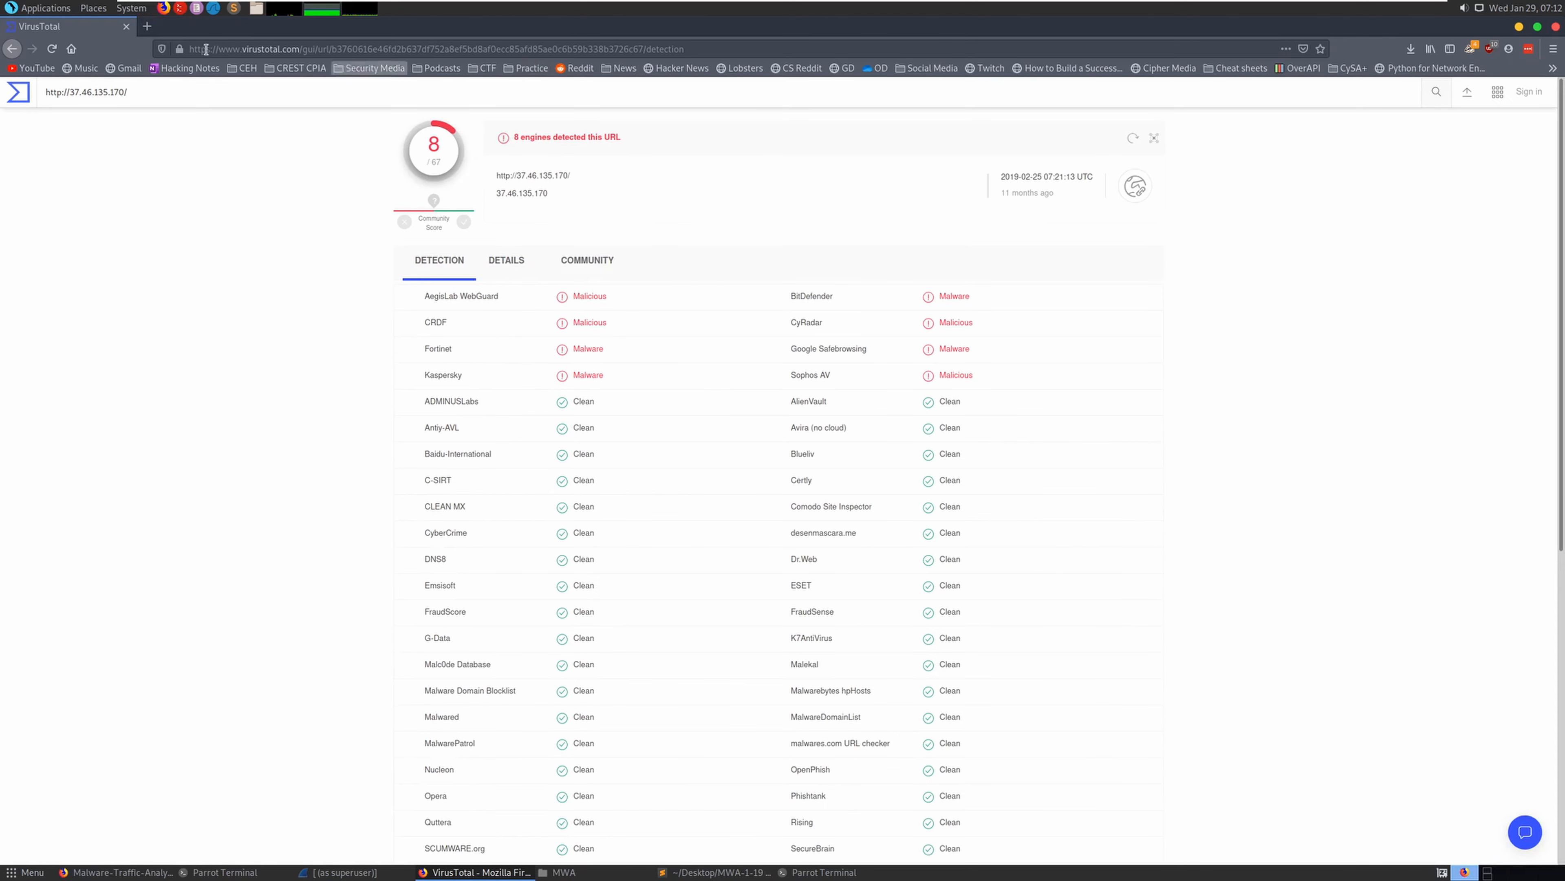
pyautogui.hotkey('ctrl', 't')
pyautogui.write('vi')
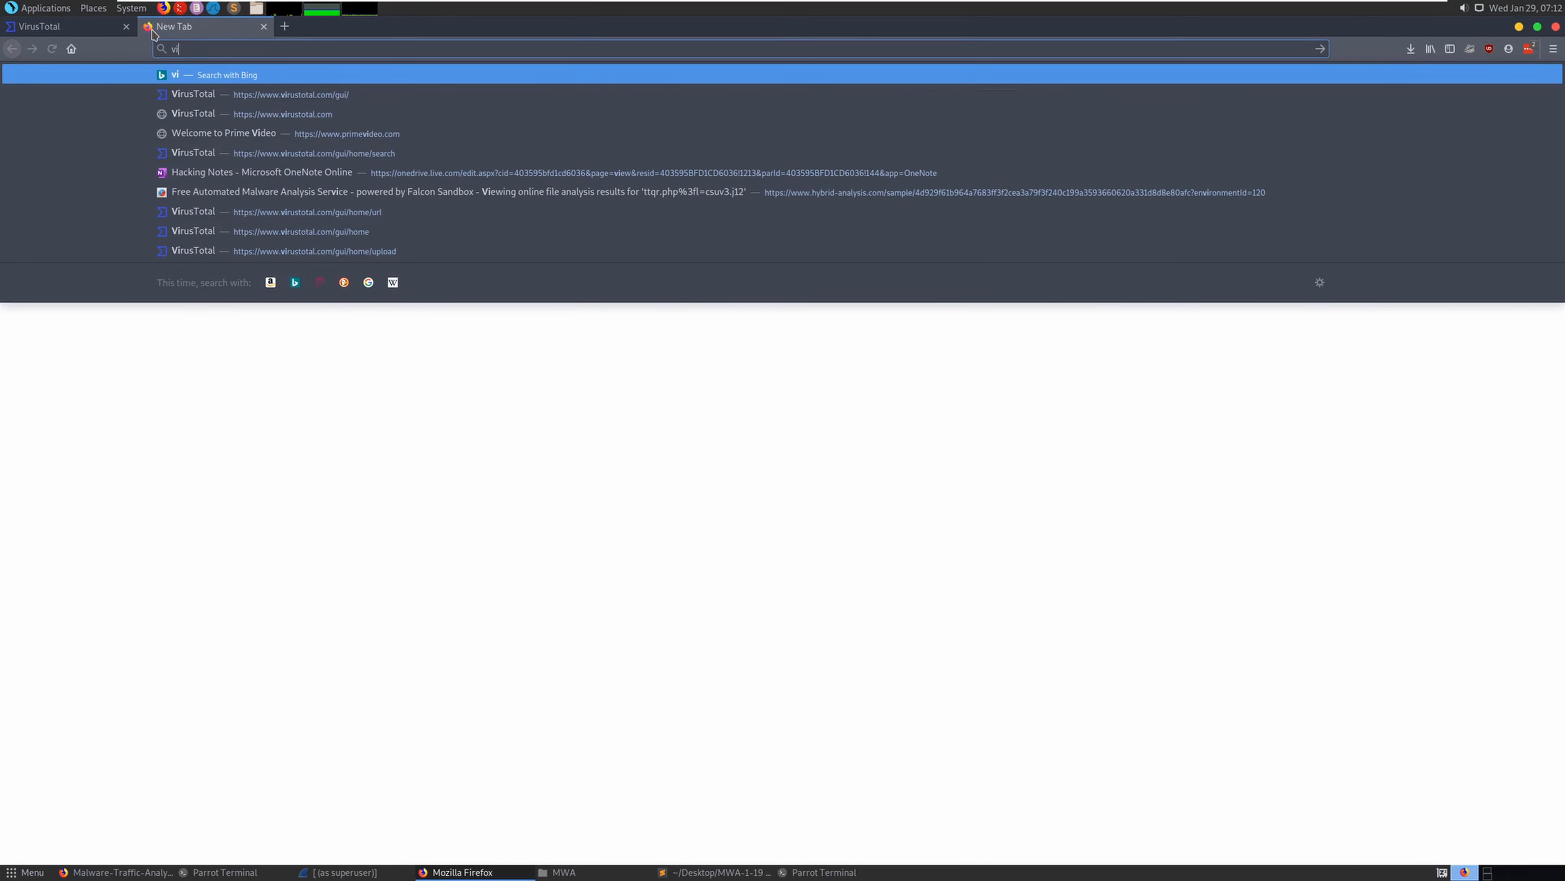
pyautogui.press('Down')
pyautogui.press('Return')
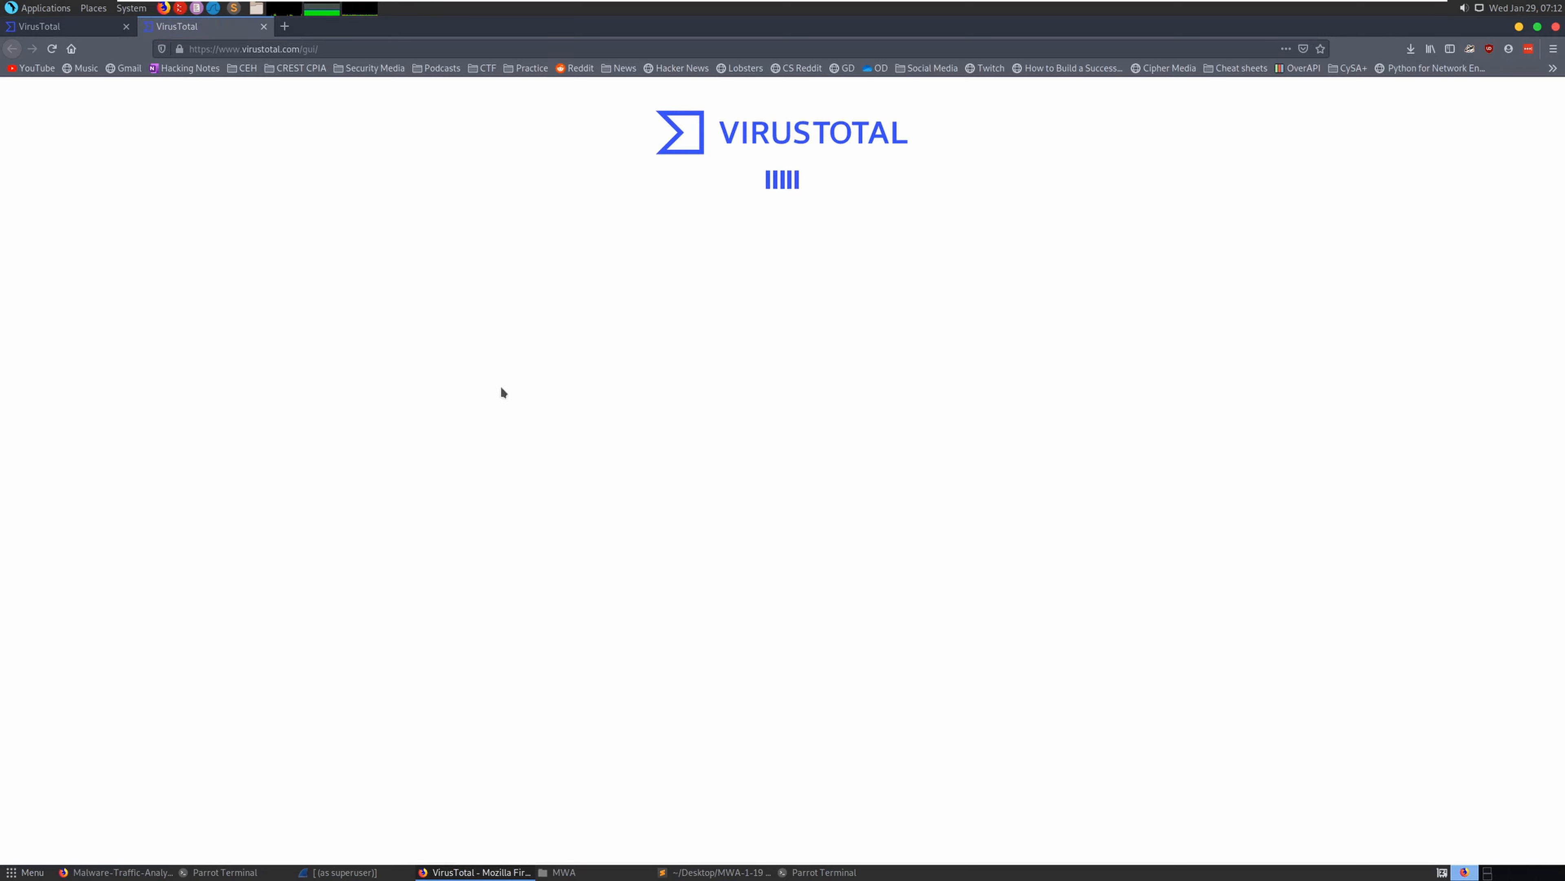
# Search VirusTotal for the file hash 39be5610259ffade85599720ee0af31187788a00791f1e4cb0cd05ef00105eda and review the engine detections
pyautogui.click(958, 314)
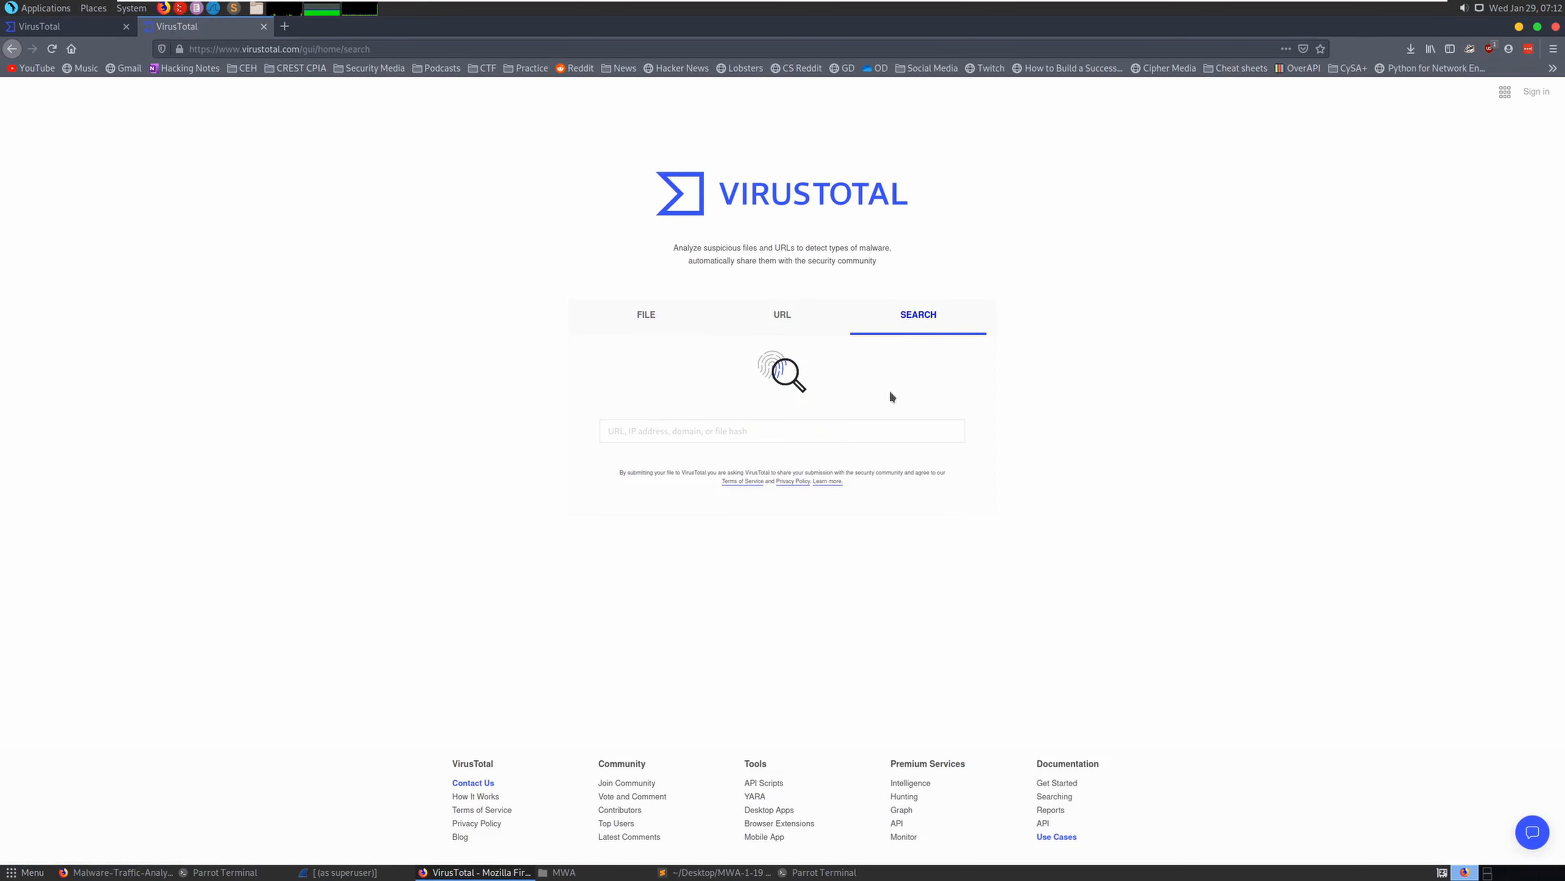
pyautogui.rightClick(784, 430)
pyautogui.click(831, 498)
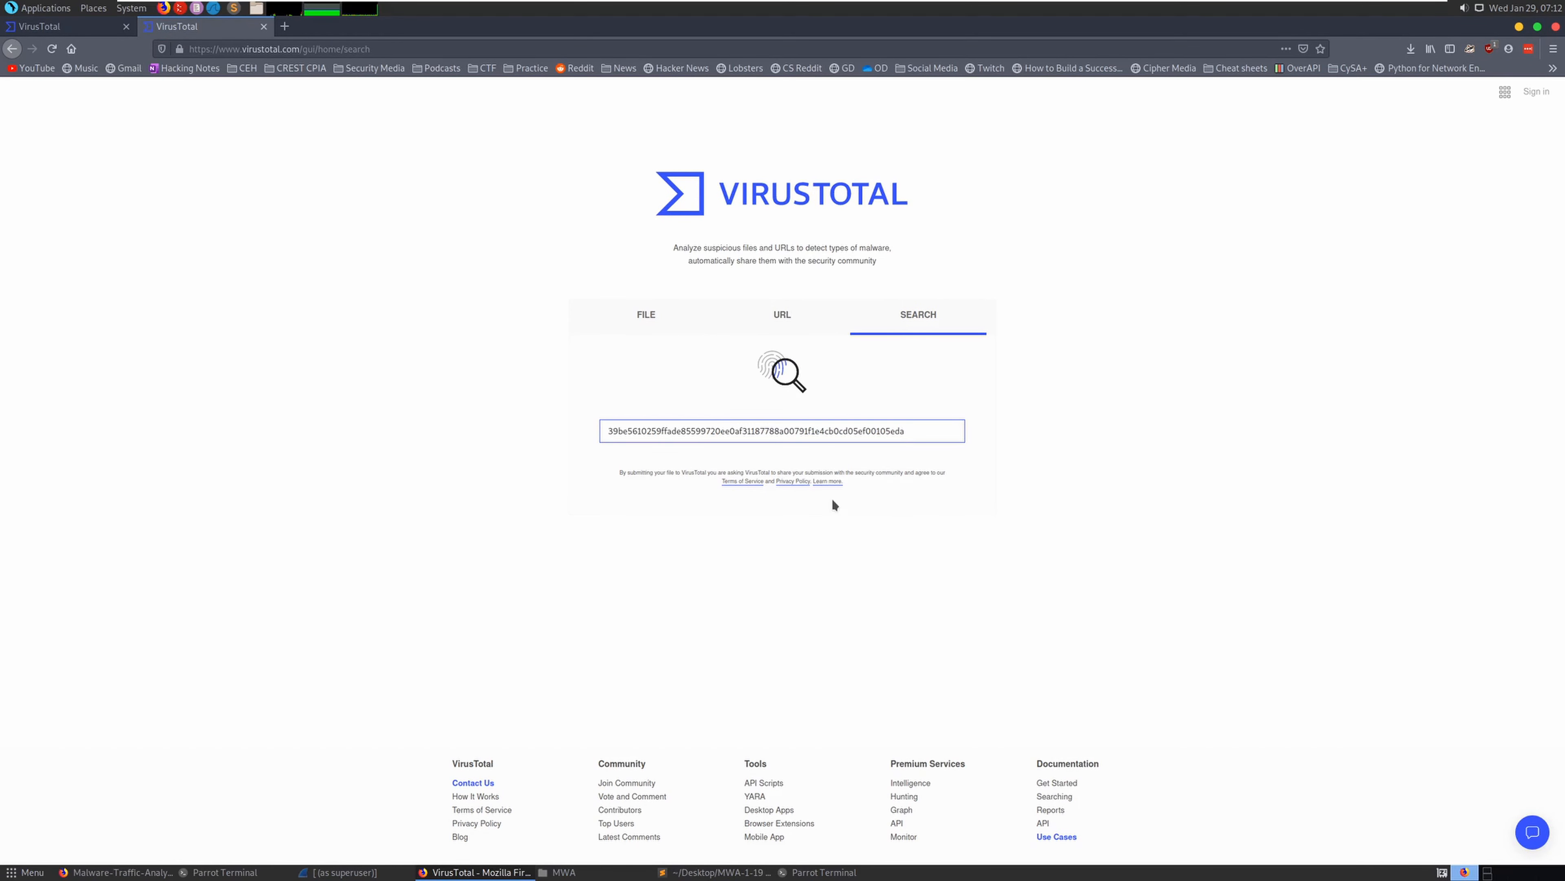
pyautogui.press('Return')
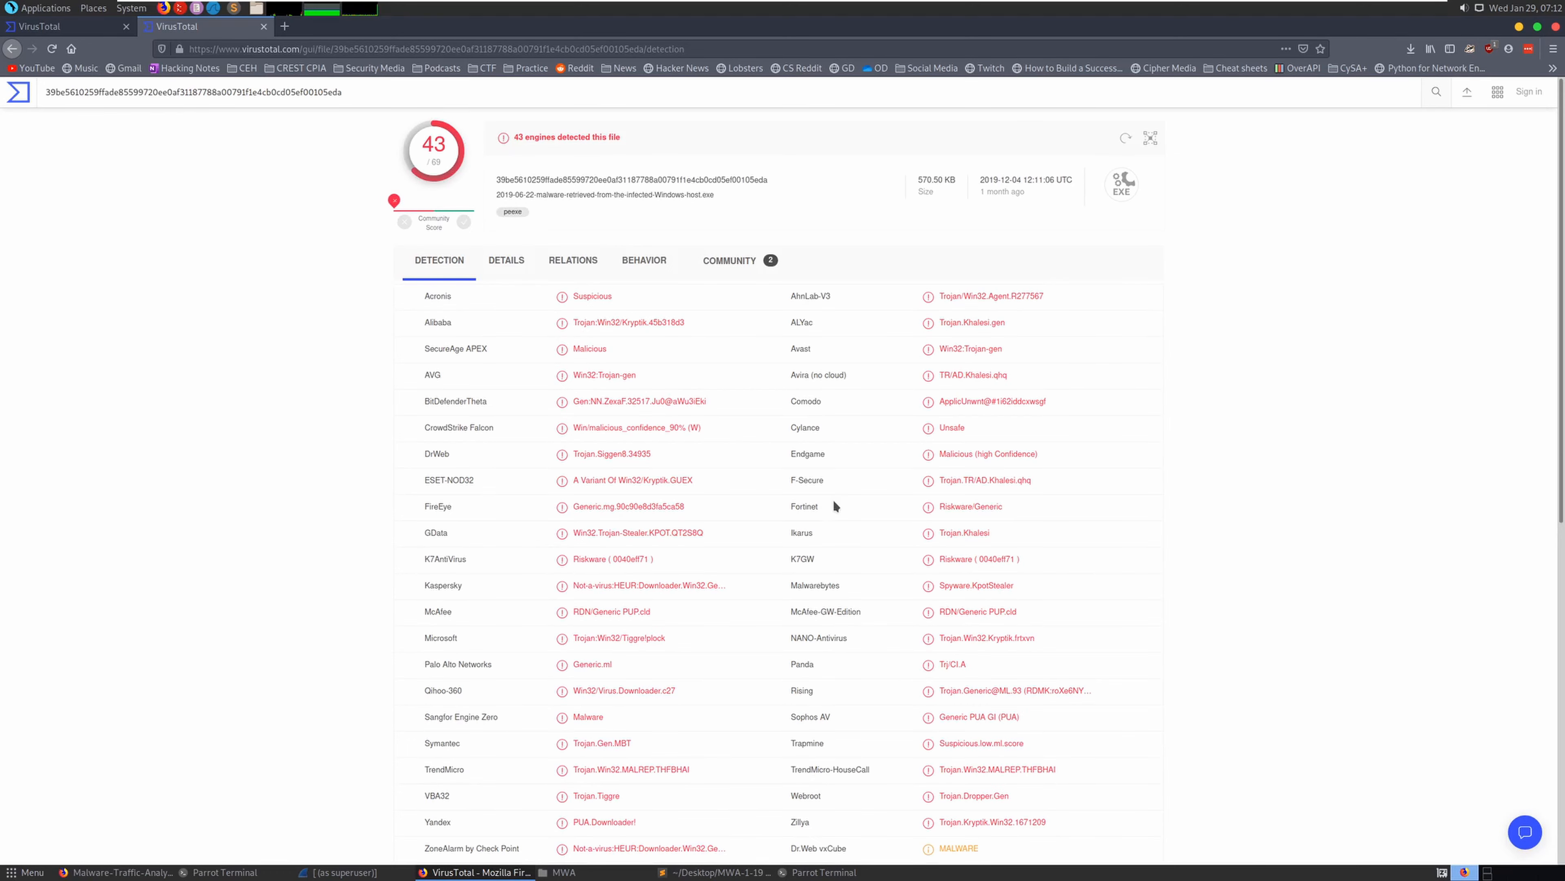
pyautogui.scroll(-5, 847, 468)
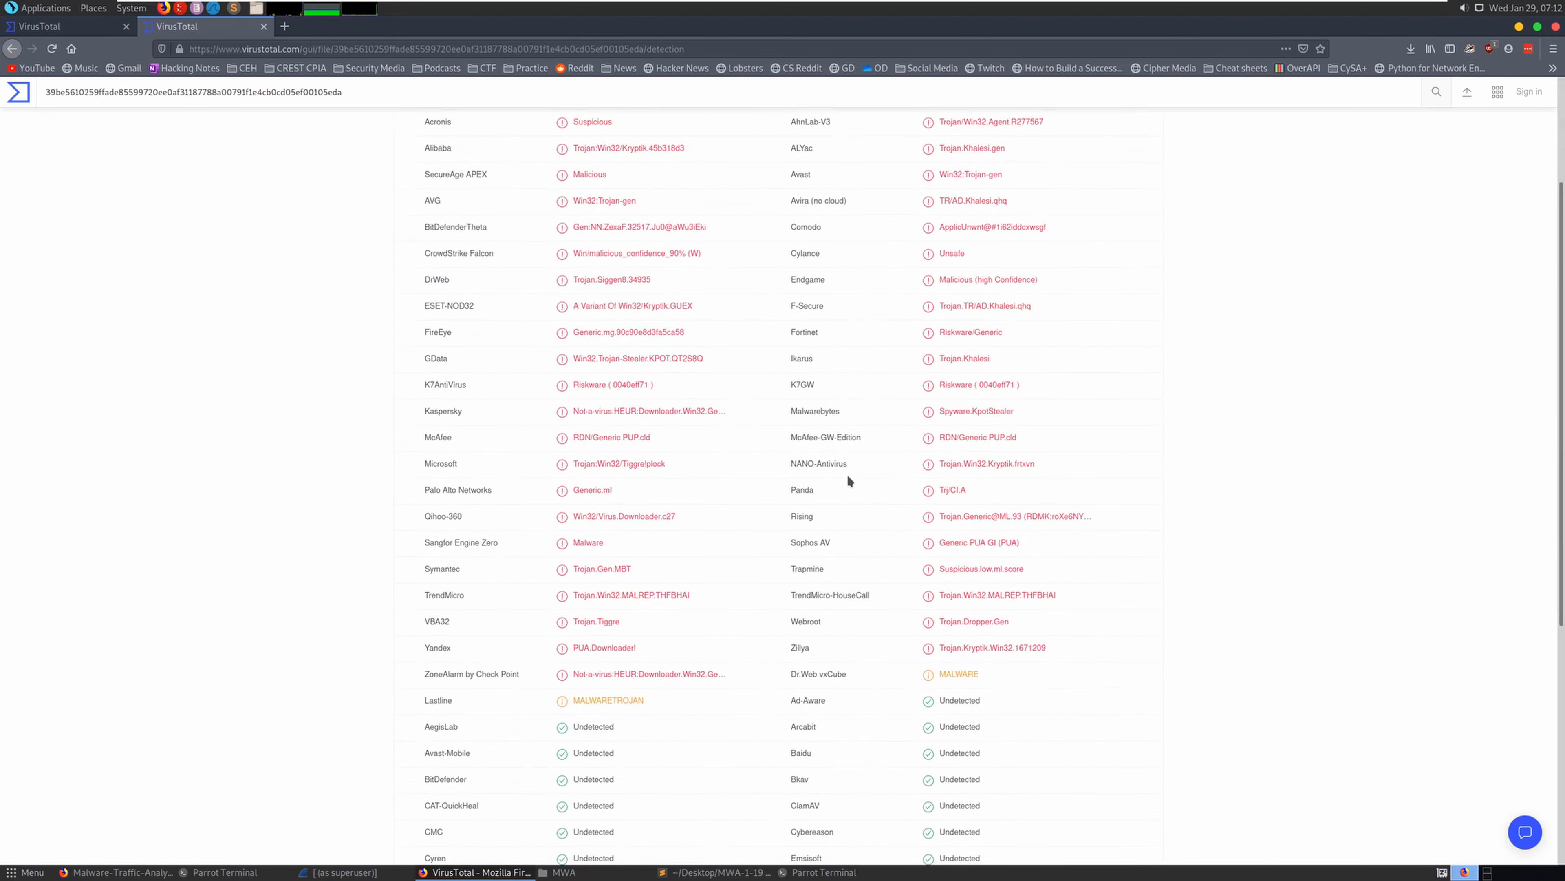
pyautogui.scroll(5, 848, 474)
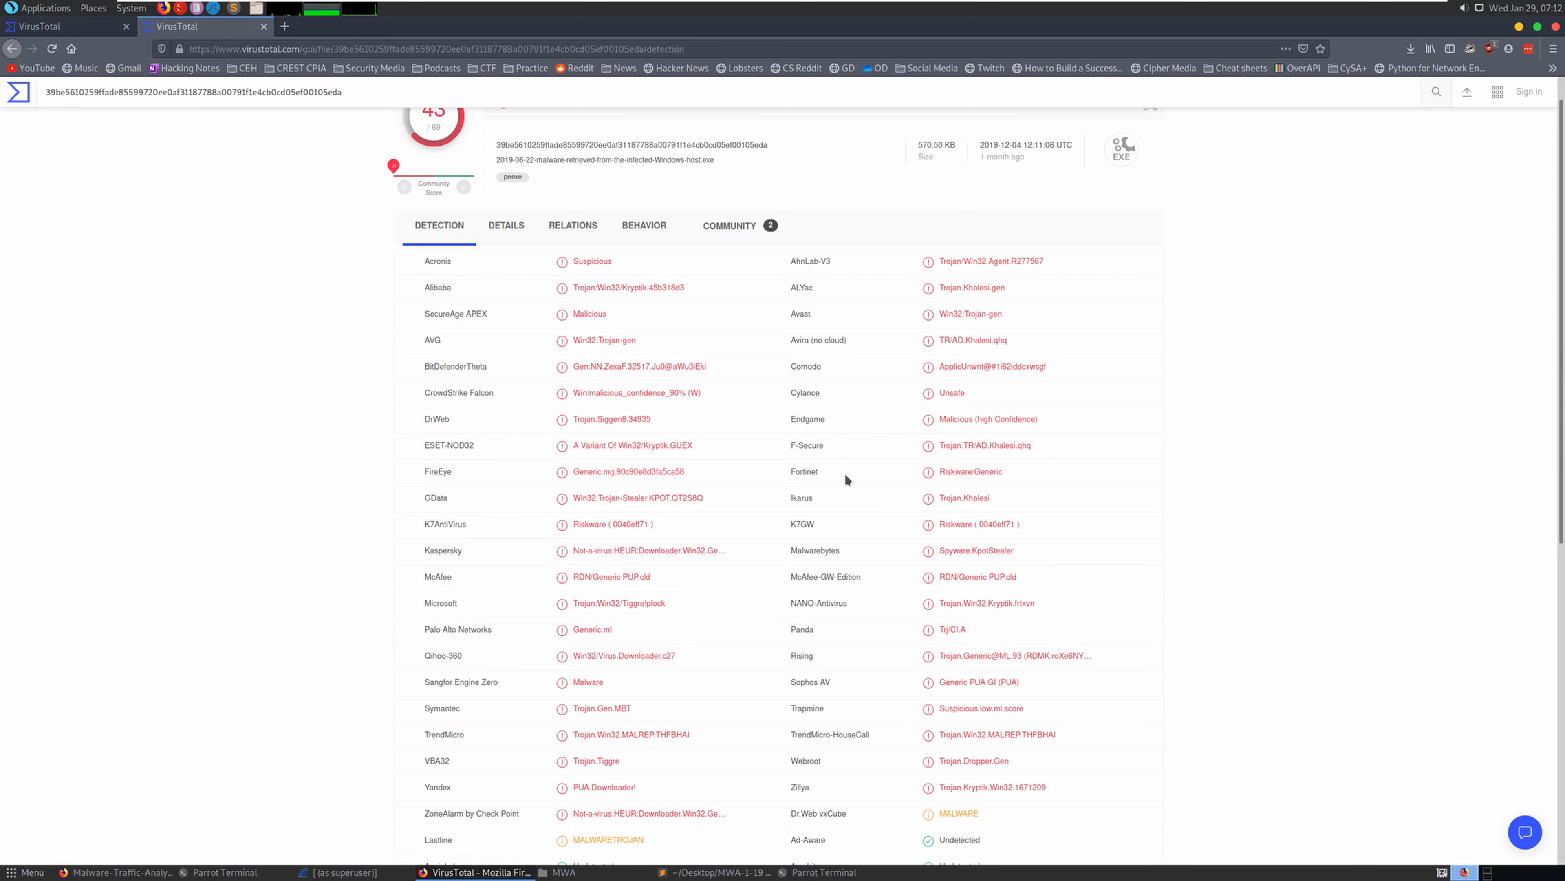
# Search the web for the same SHA256 hash in a new tab and open the any.run report from the results
pyautogui.hotkey('ctrl', 't')
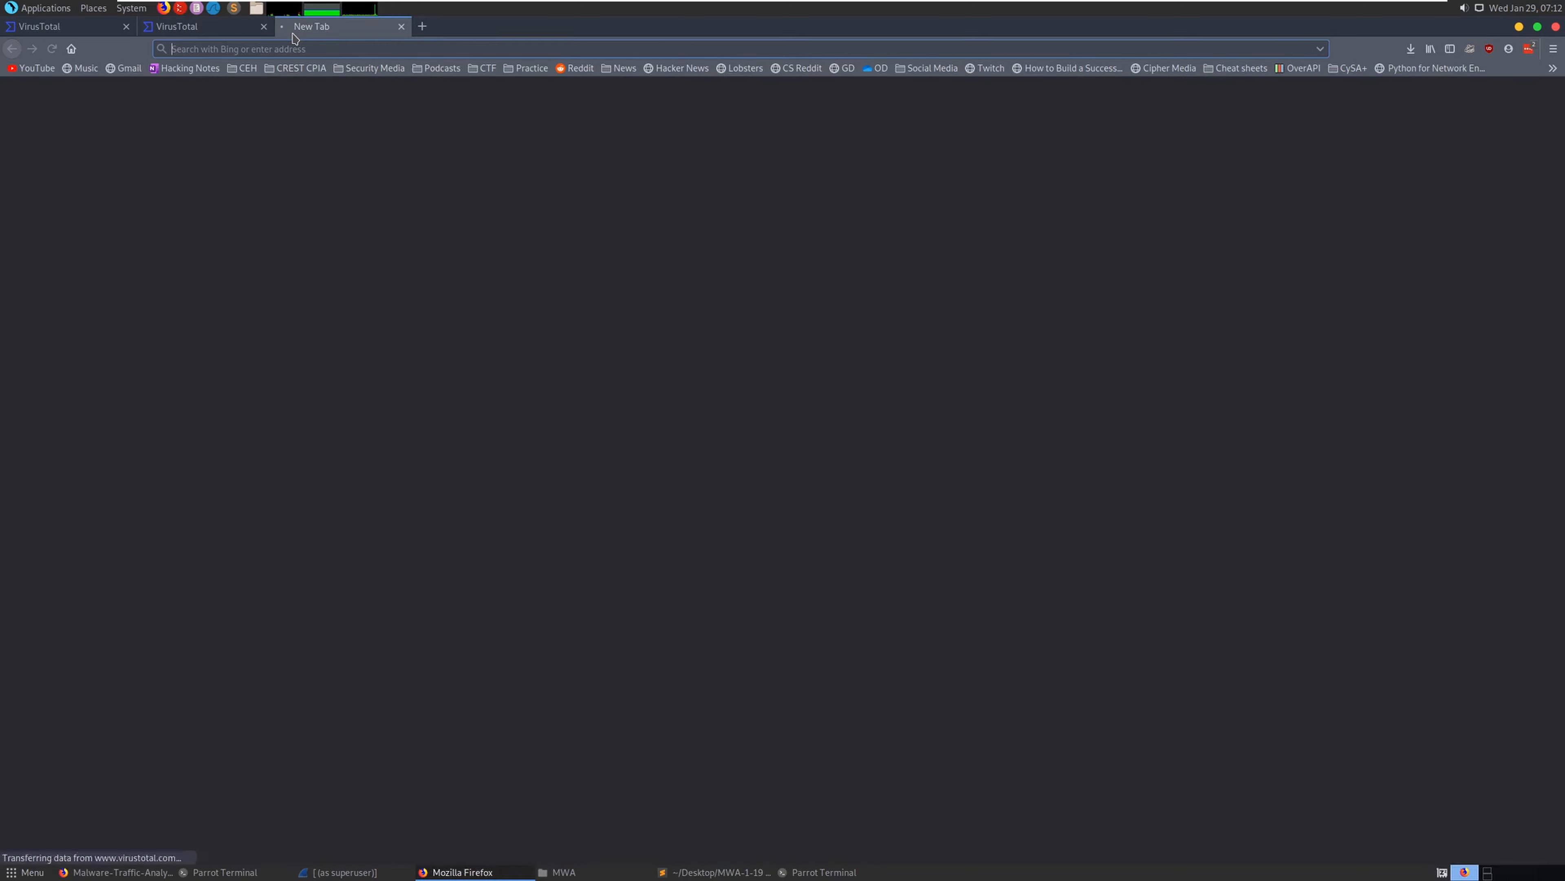
pyautogui.write('39be5610259ffade85599720ee0af31187788a00791f1e4cb0cd05ef00105eda\\')
pyautogui.press('BackSpace')
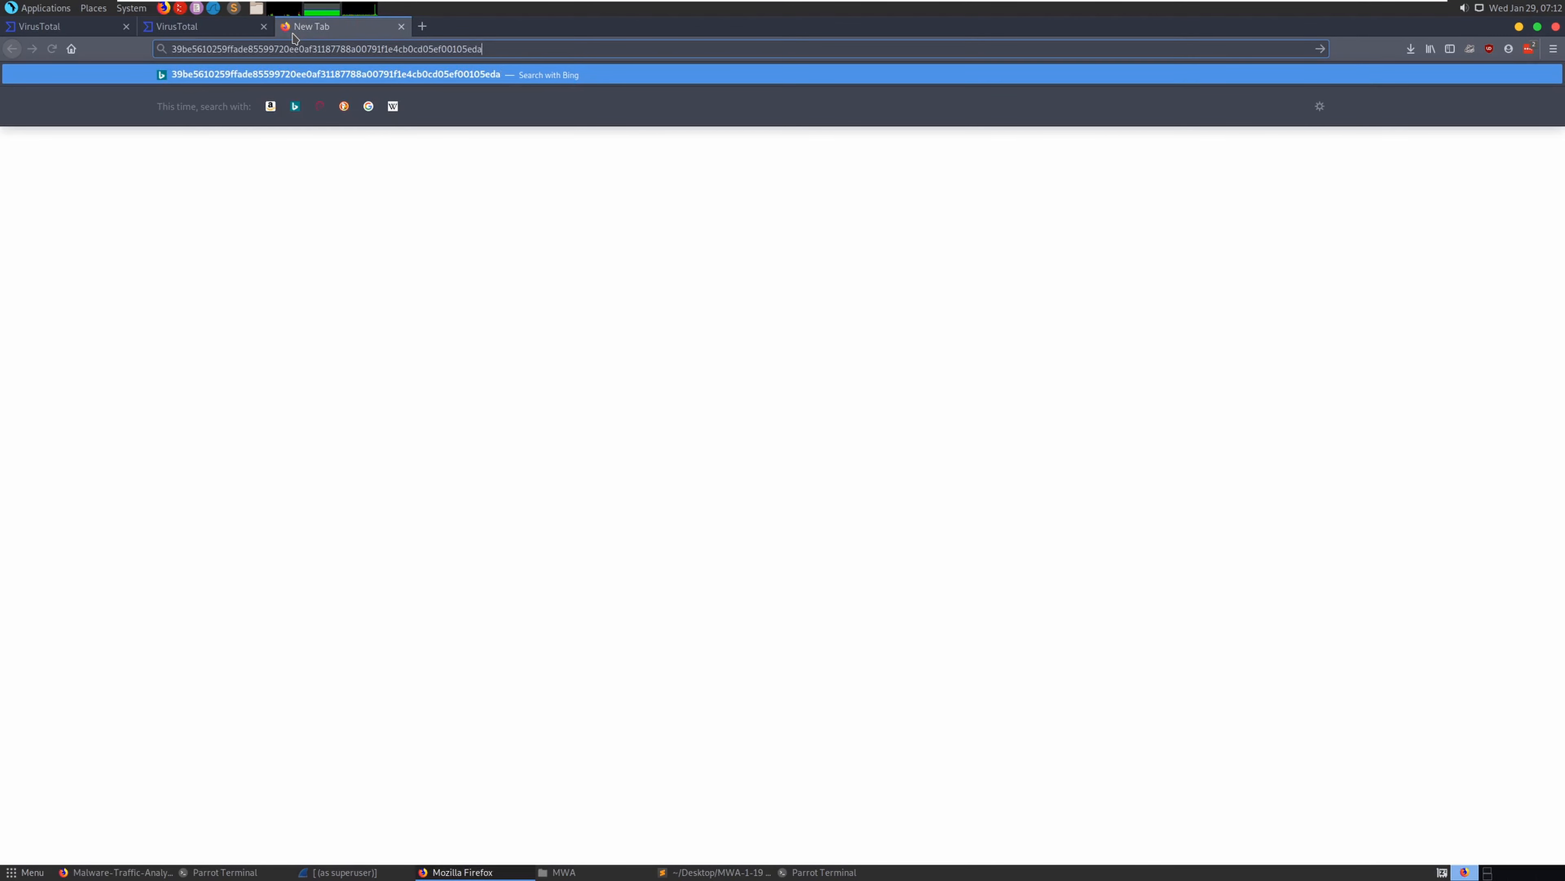
pyautogui.press('Return')
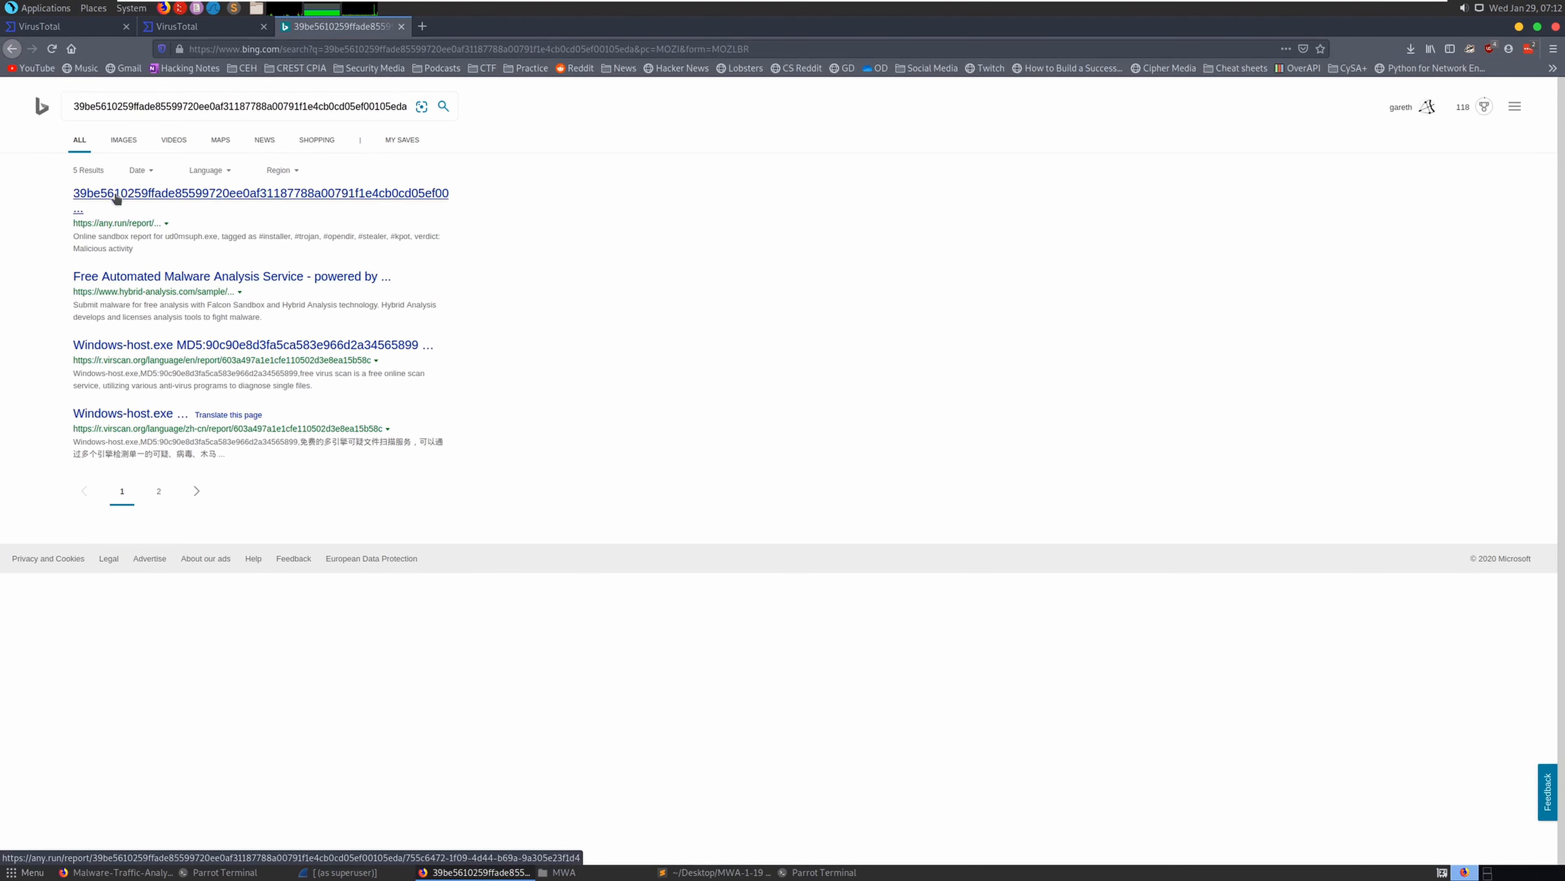
pyautogui.click(160, 196)
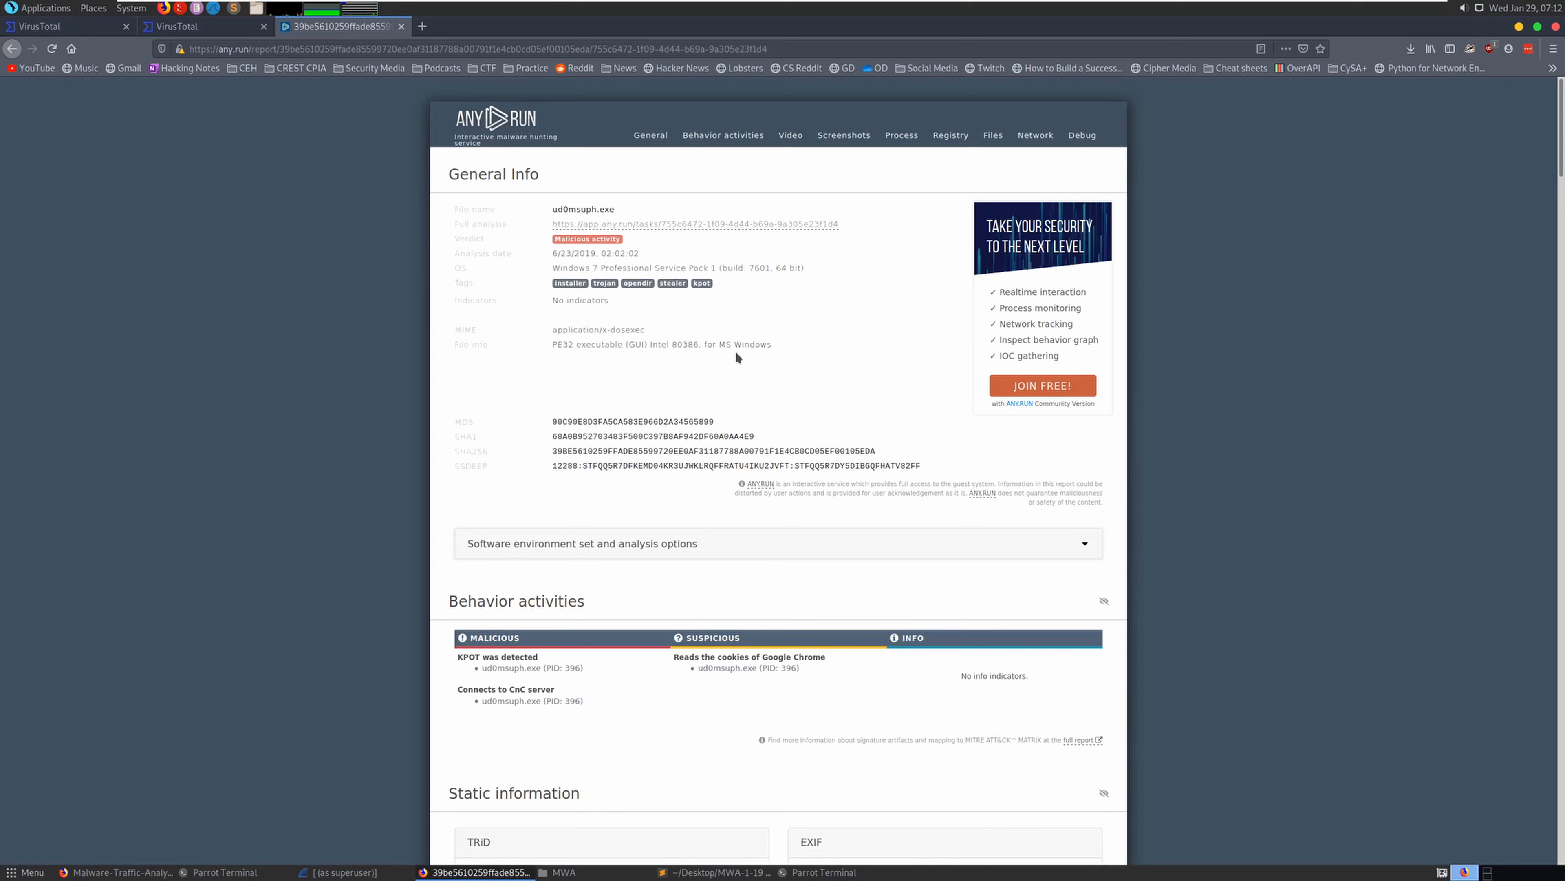
# Examine the any.run report's behavior activities, static information, headers, sections, resources and imports down to the video section
pyautogui.scroll(-5, 623, 448)
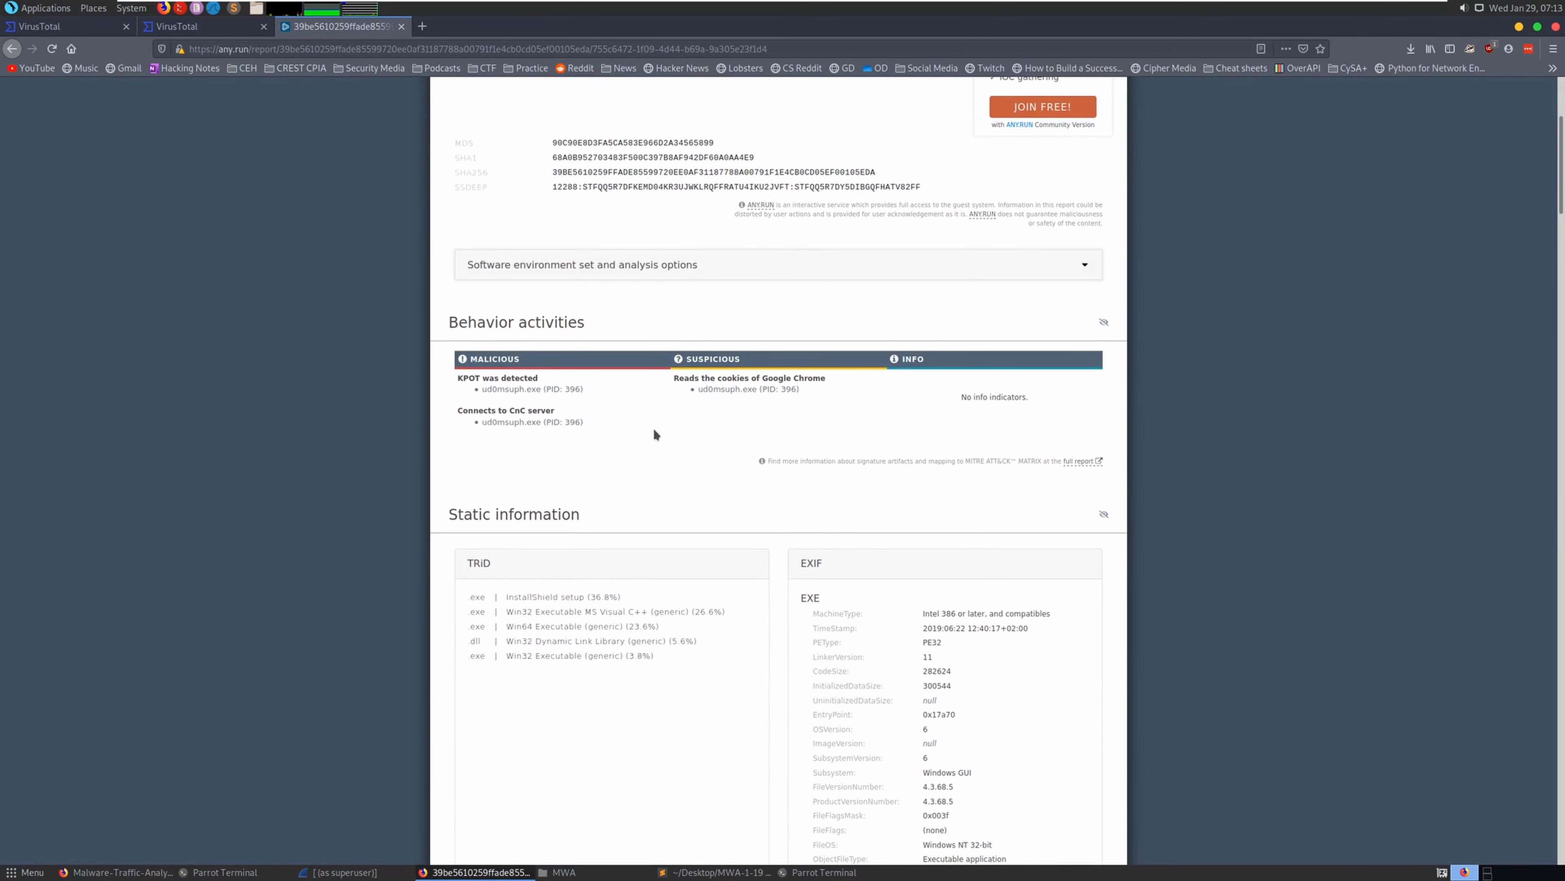
pyautogui.scroll(-3, 647, 418)
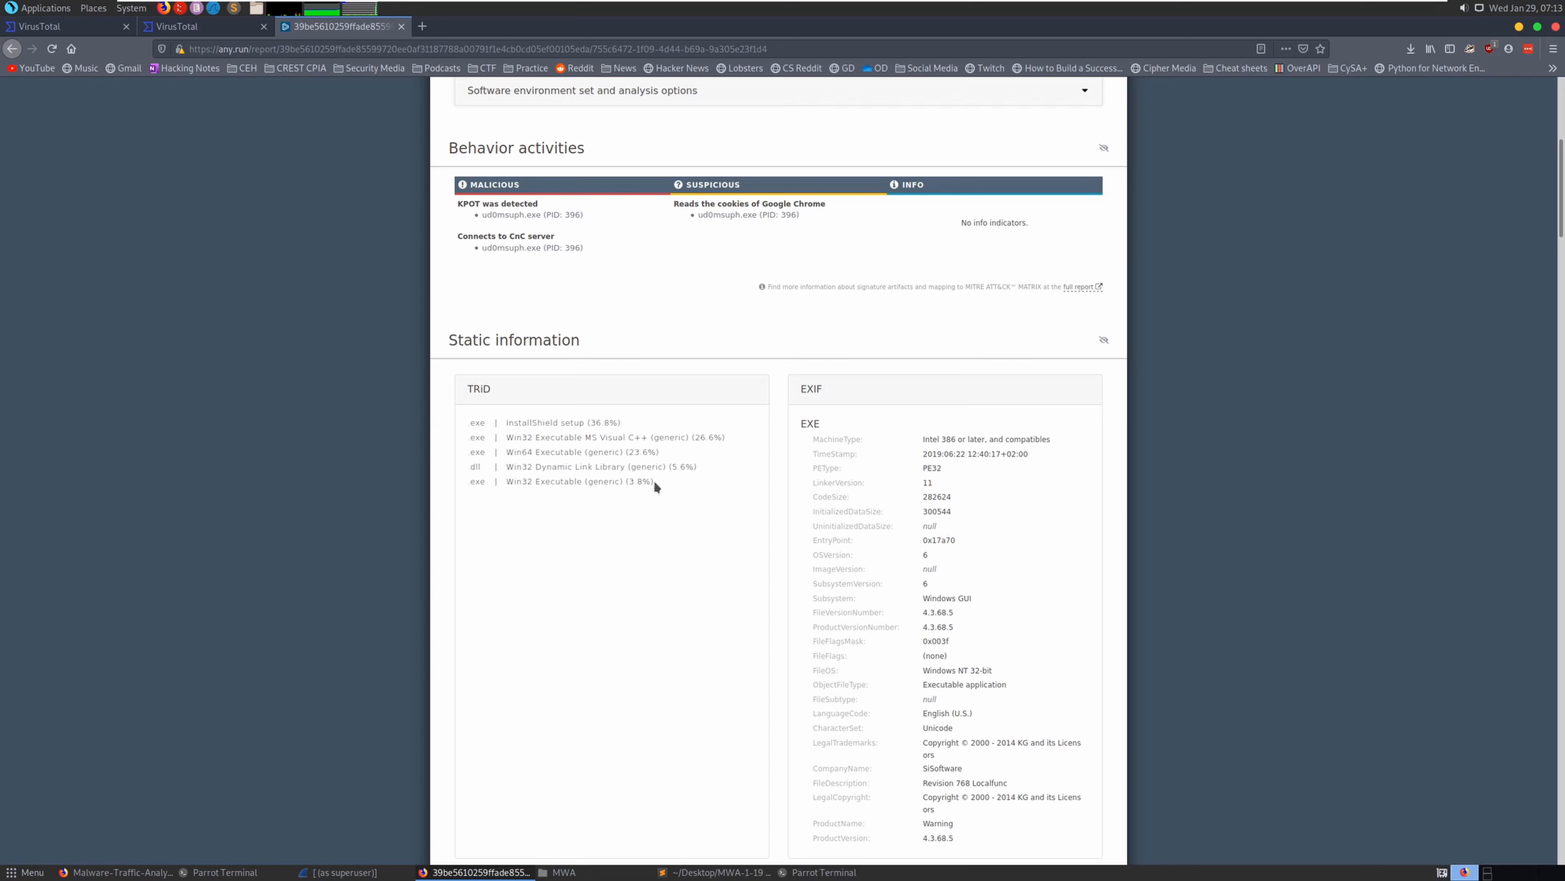
pyautogui.moveTo(616, 467); pyautogui.dragTo(690, 438)
pyautogui.click(631, 438)
pyautogui.click(689, 429)
pyautogui.scroll(-10, 689, 426)
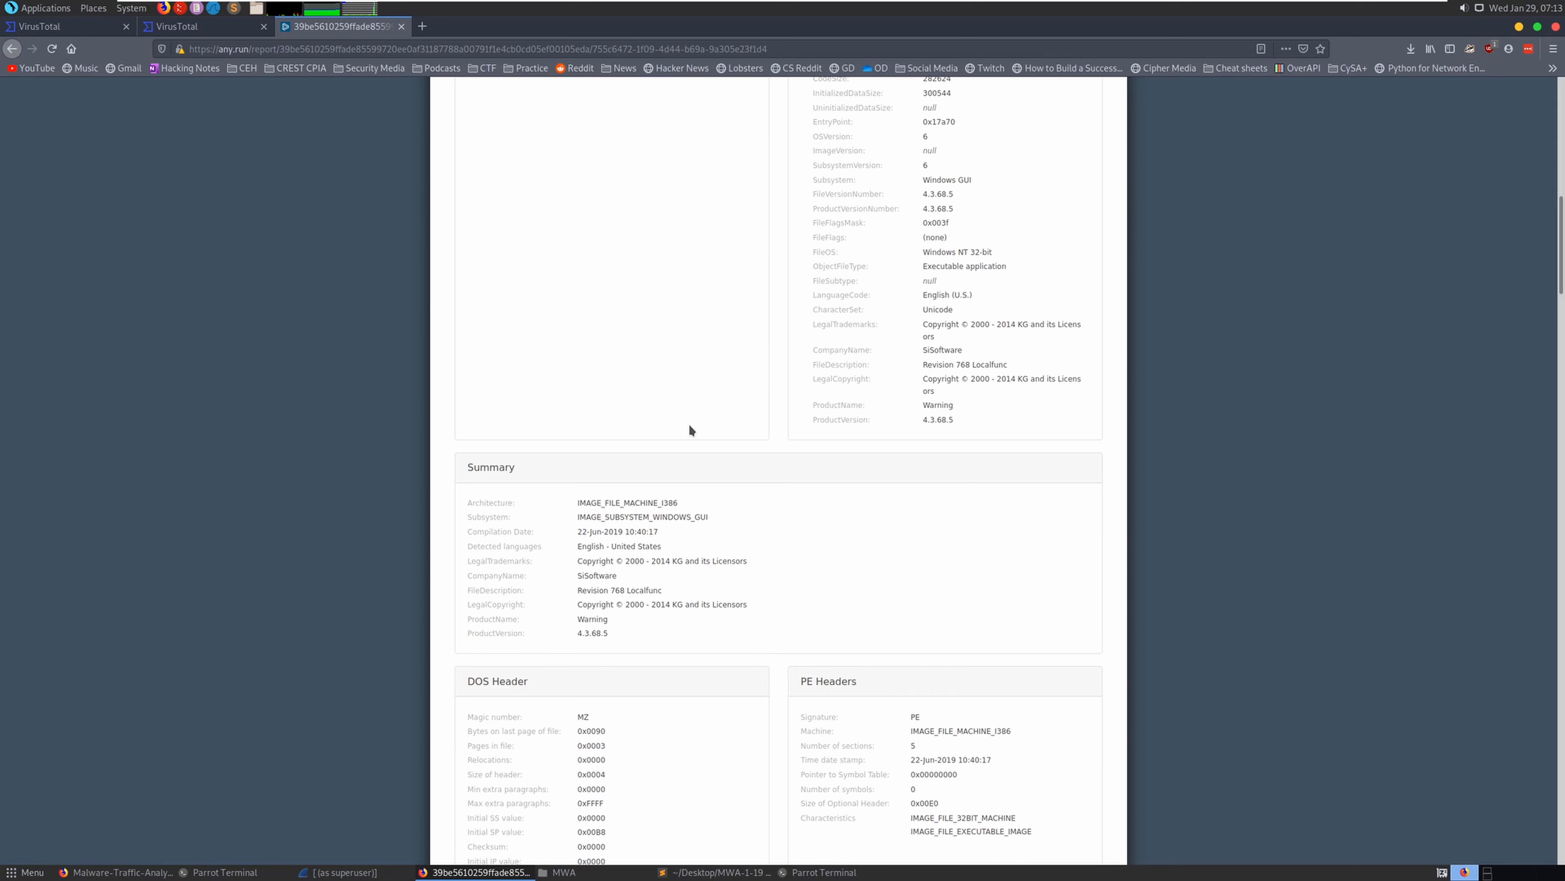
pyautogui.scroll(-3, 690, 427)
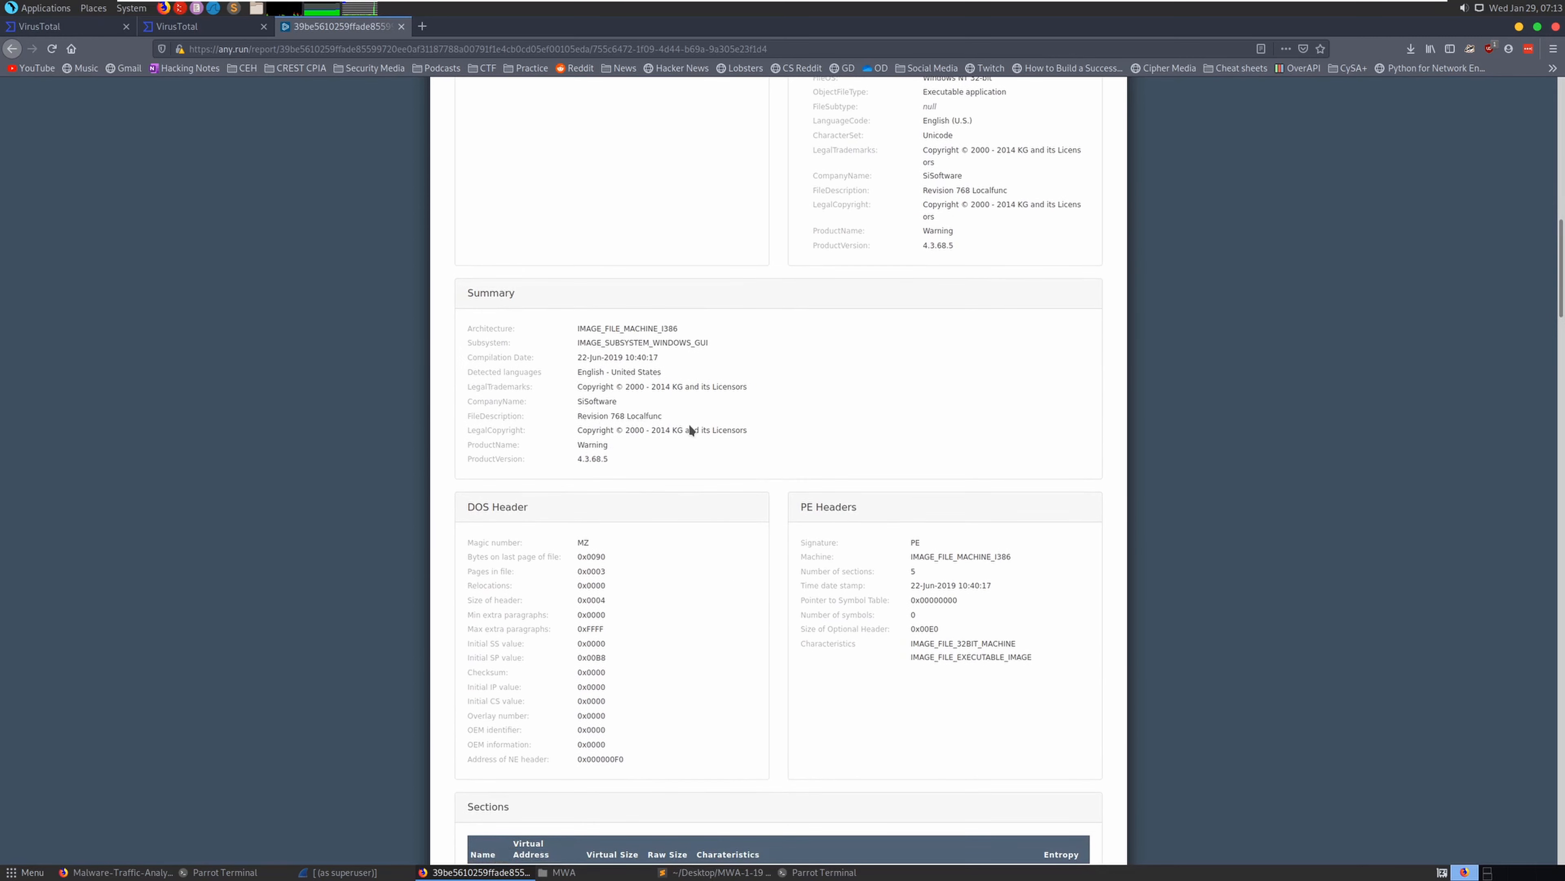
pyautogui.scroll(-4, 690, 430)
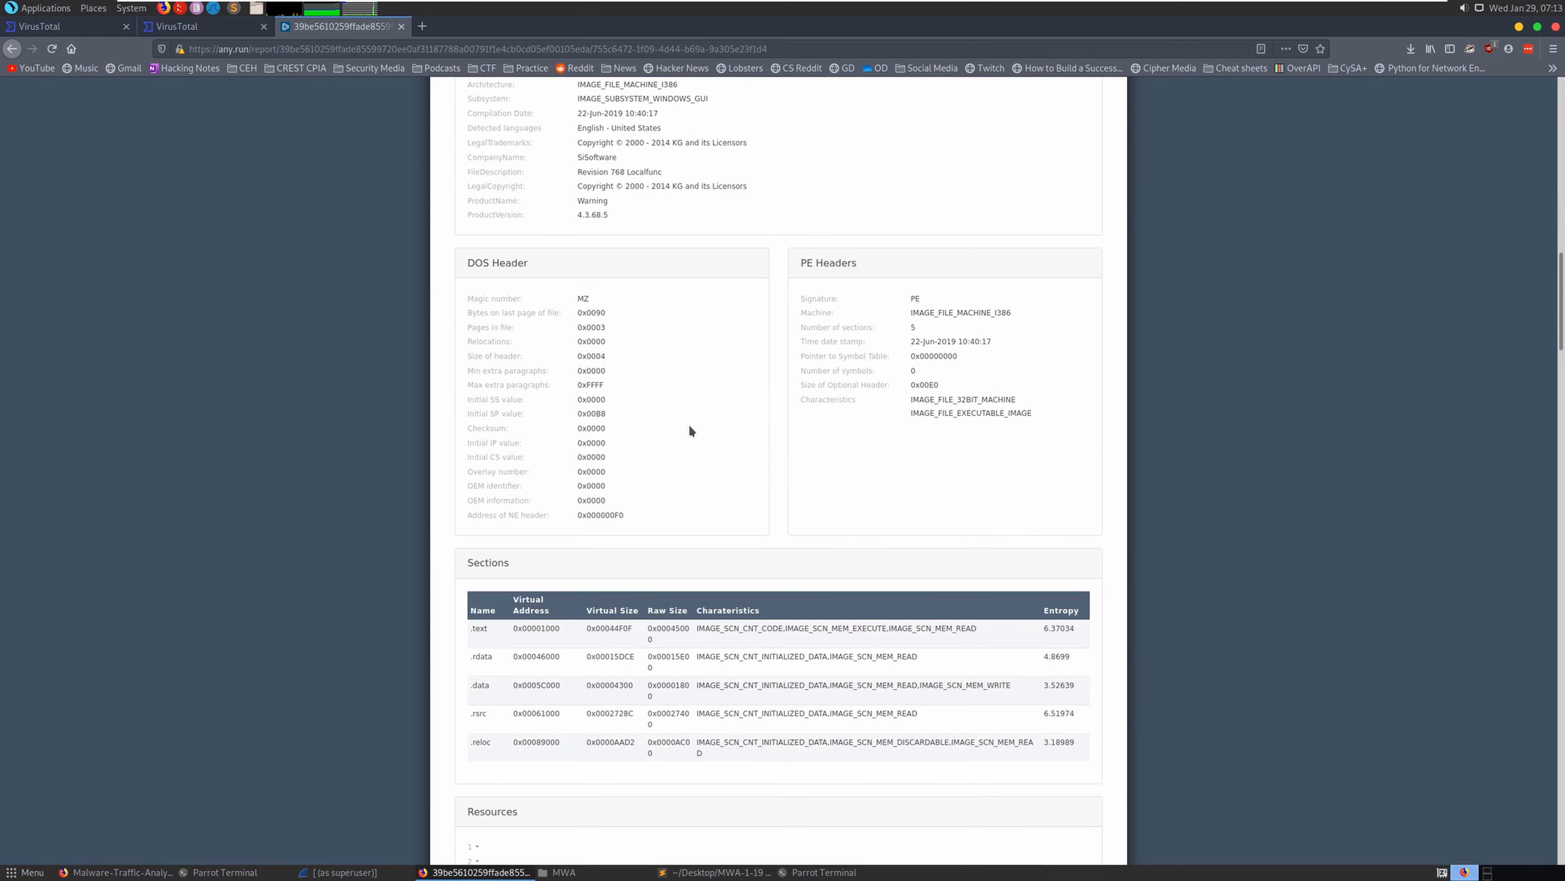
pyautogui.scroll(-3, 690, 427)
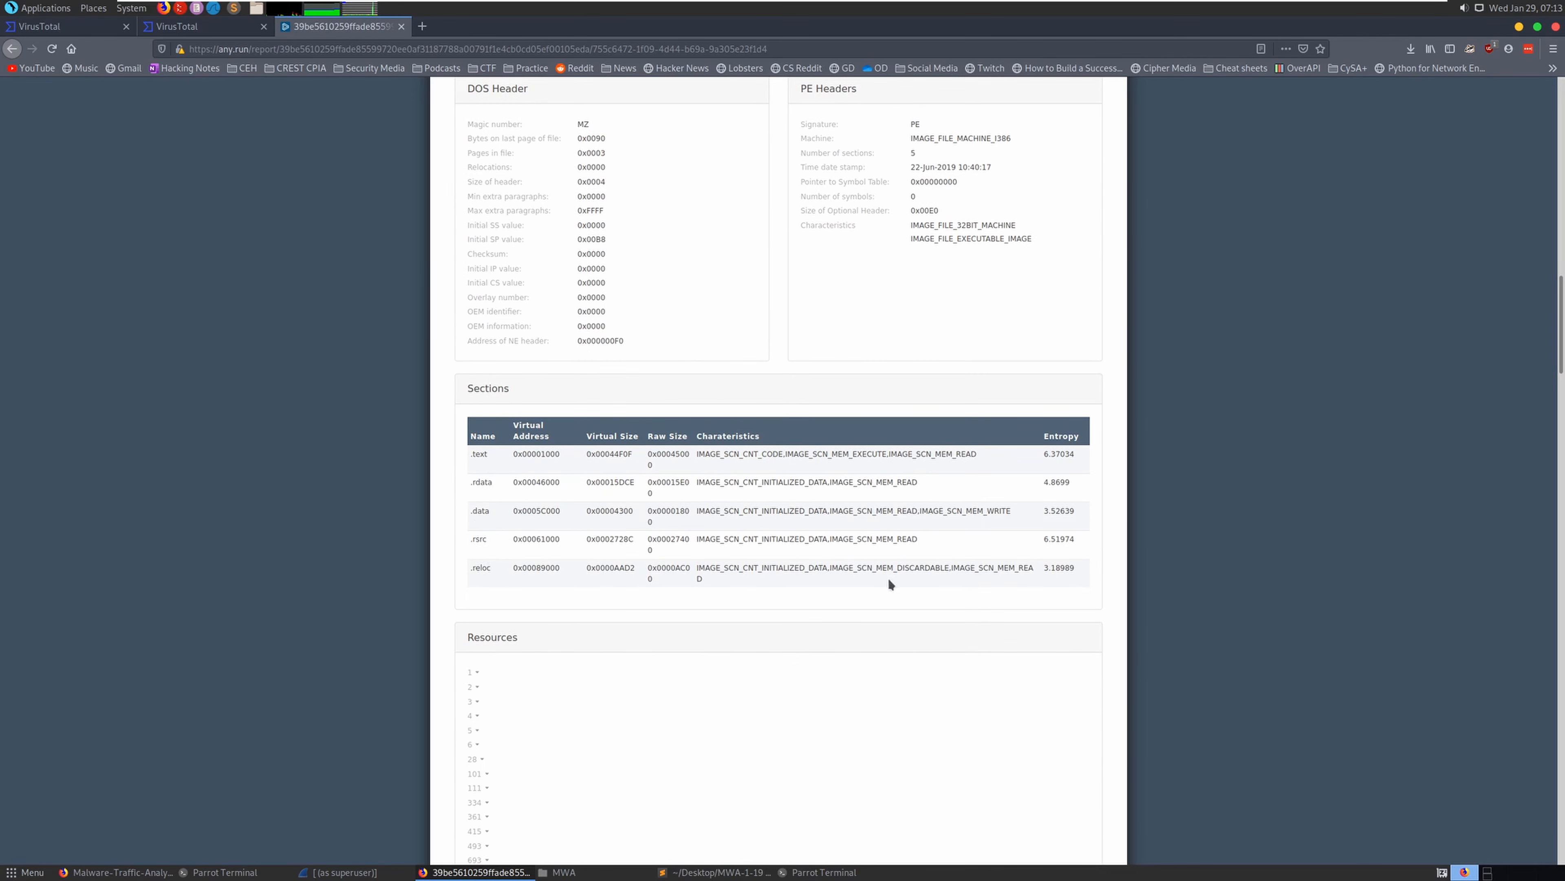
pyautogui.scroll(-14, 726, 564)
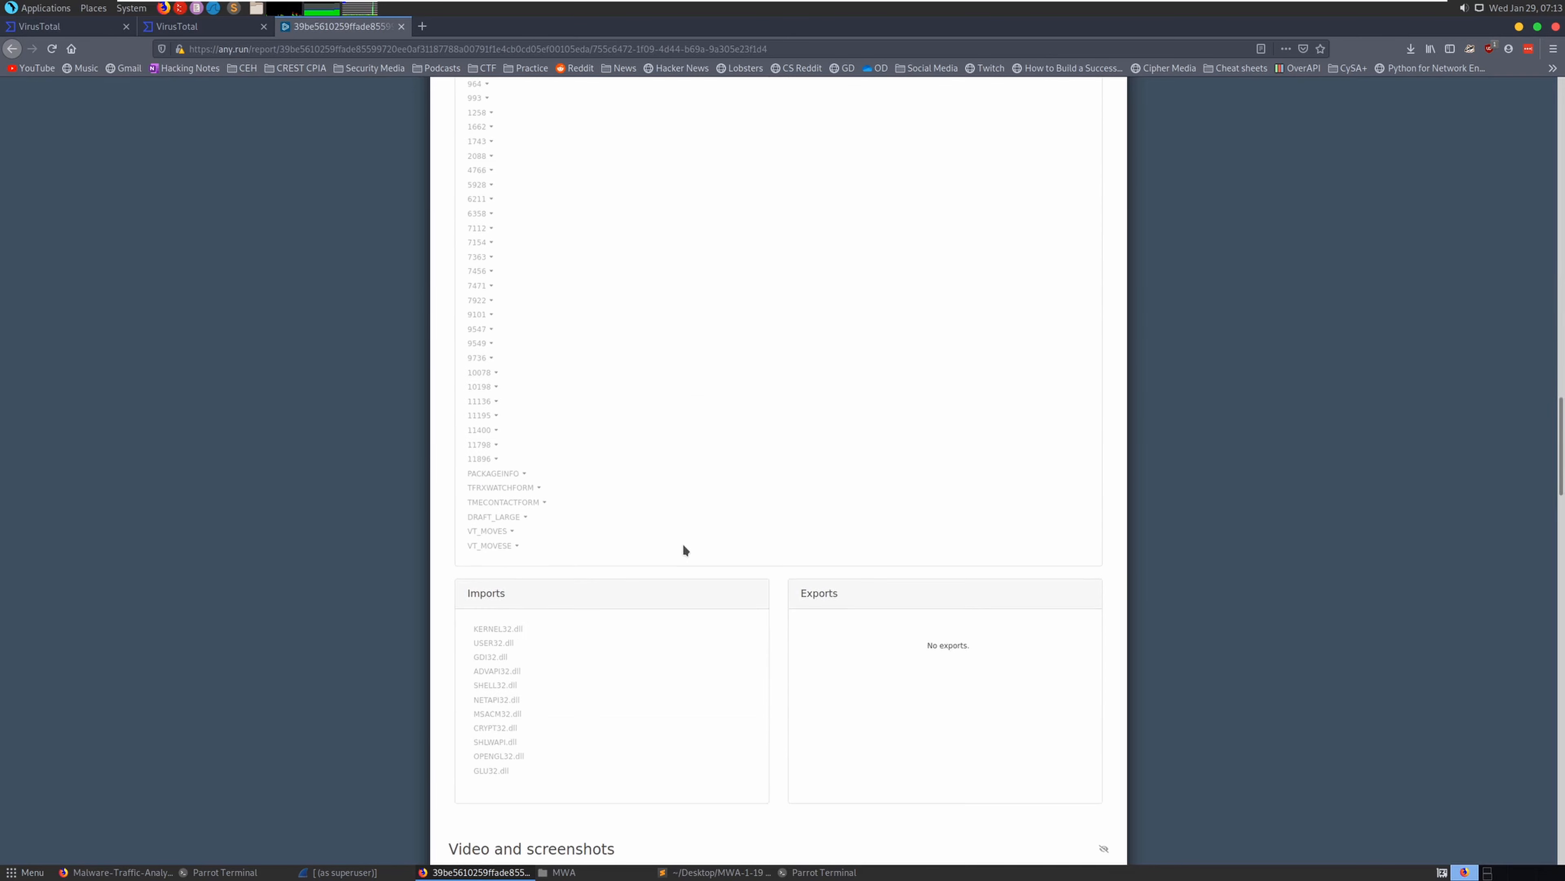
pyautogui.scroll(-10, 682, 546)
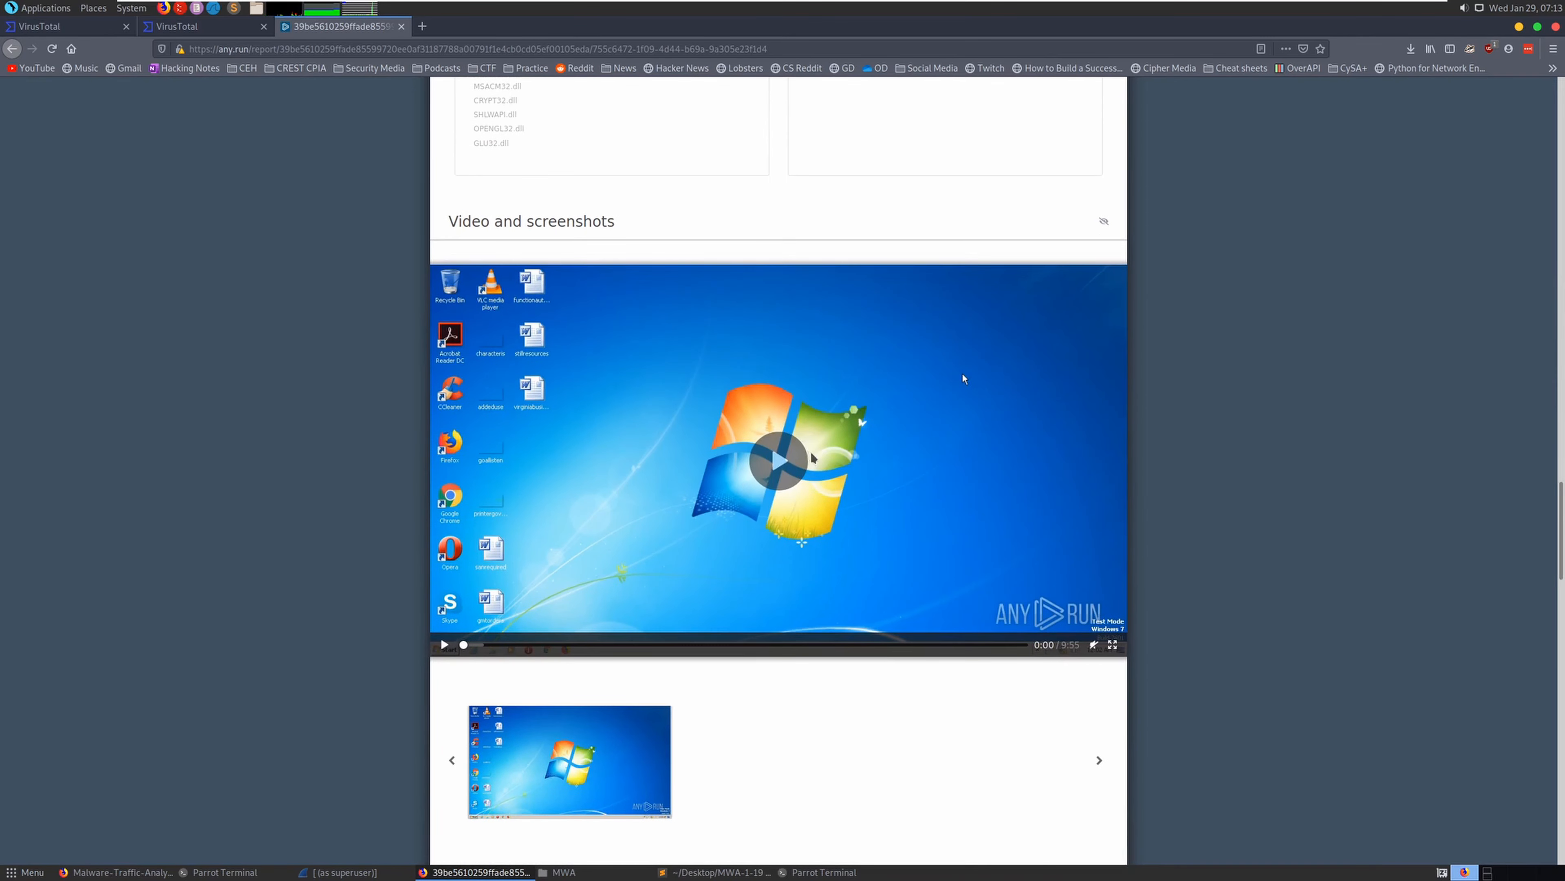
# Play the report's sandbox video, skip ahead in it, and check the process behavior graph below
pyautogui.click(811, 456)
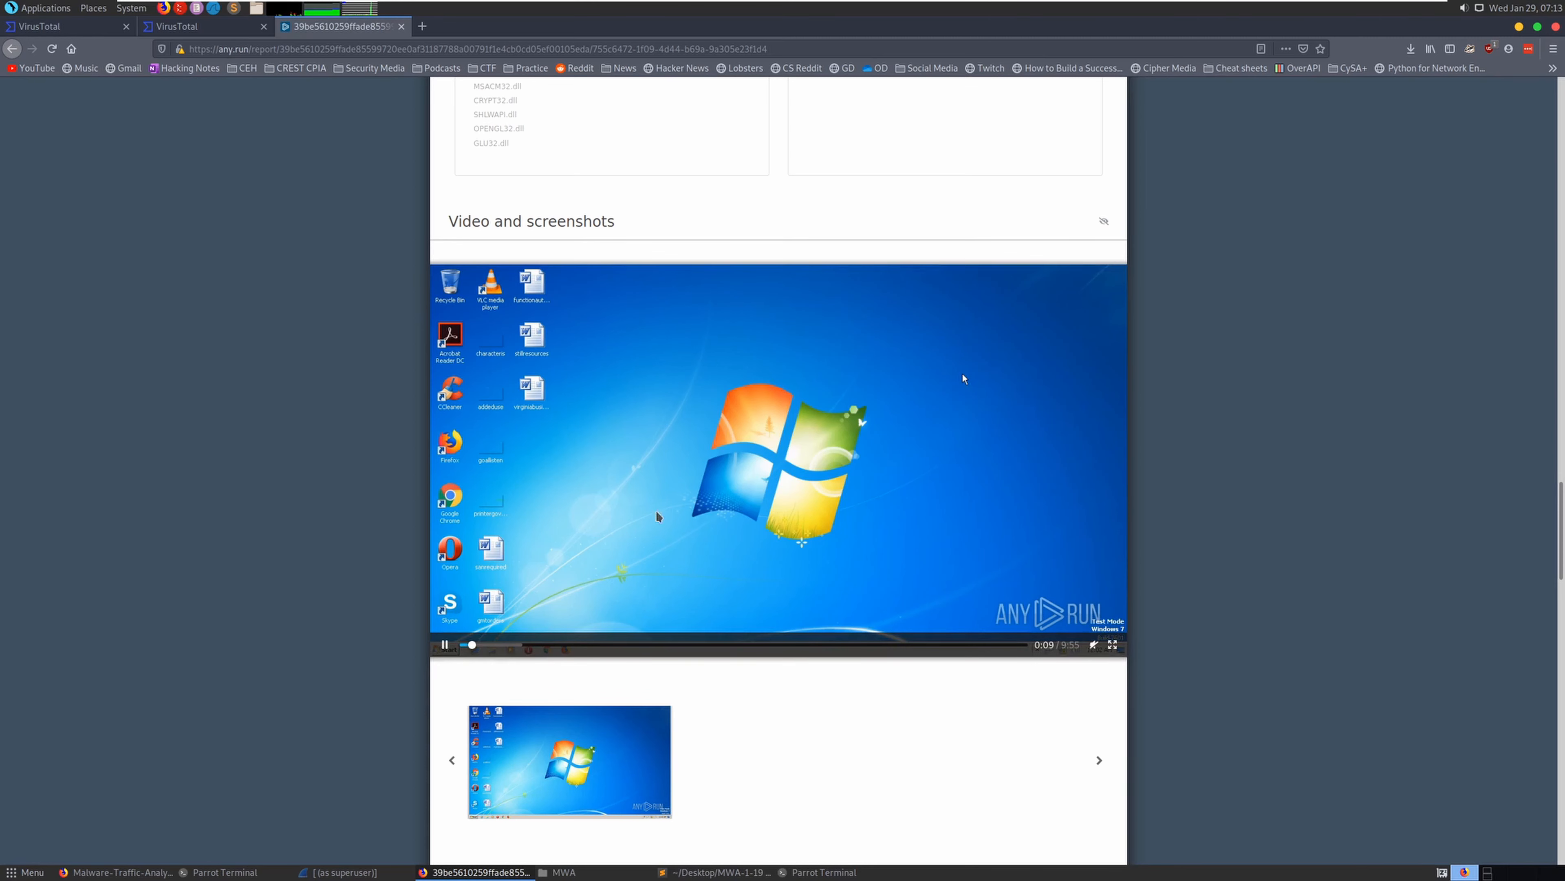
pyautogui.click(628, 644)
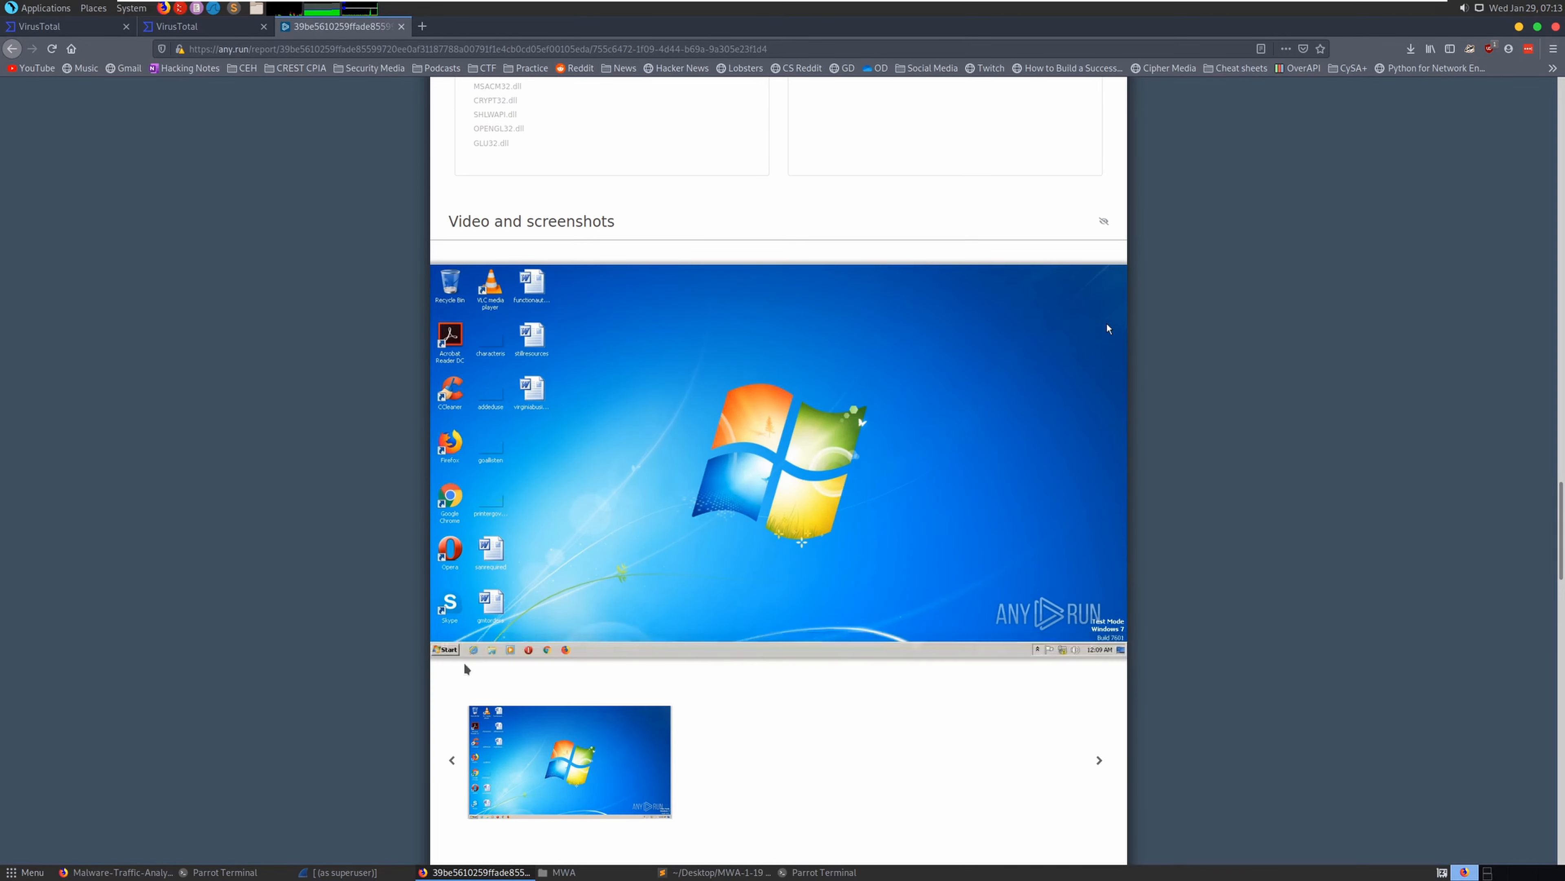
pyautogui.scroll(-7, 319, 634)
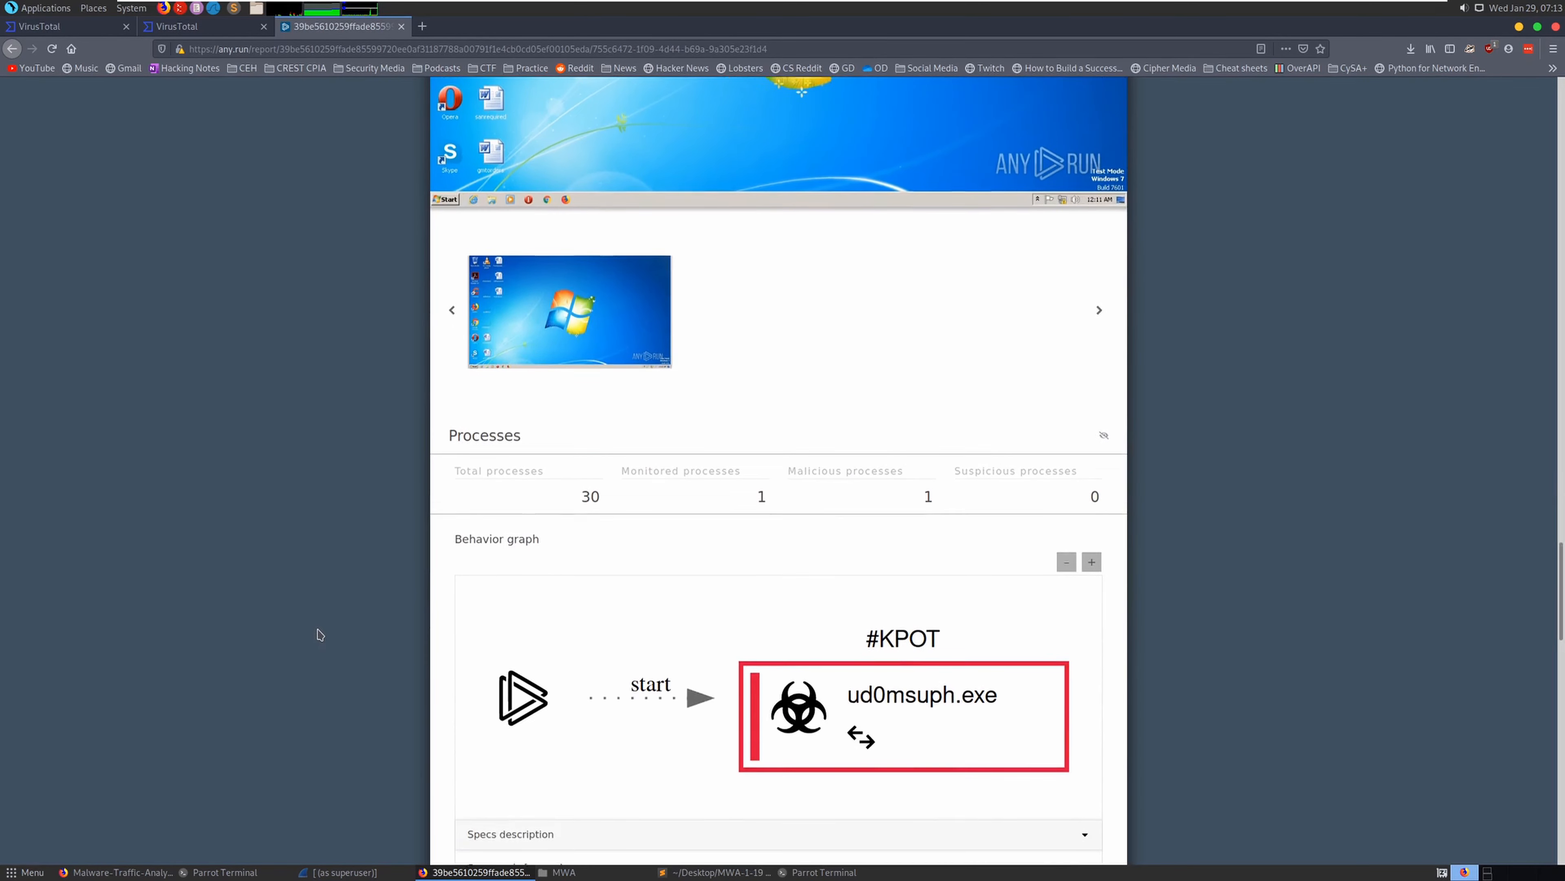
pyautogui.scroll(8, 319, 634)
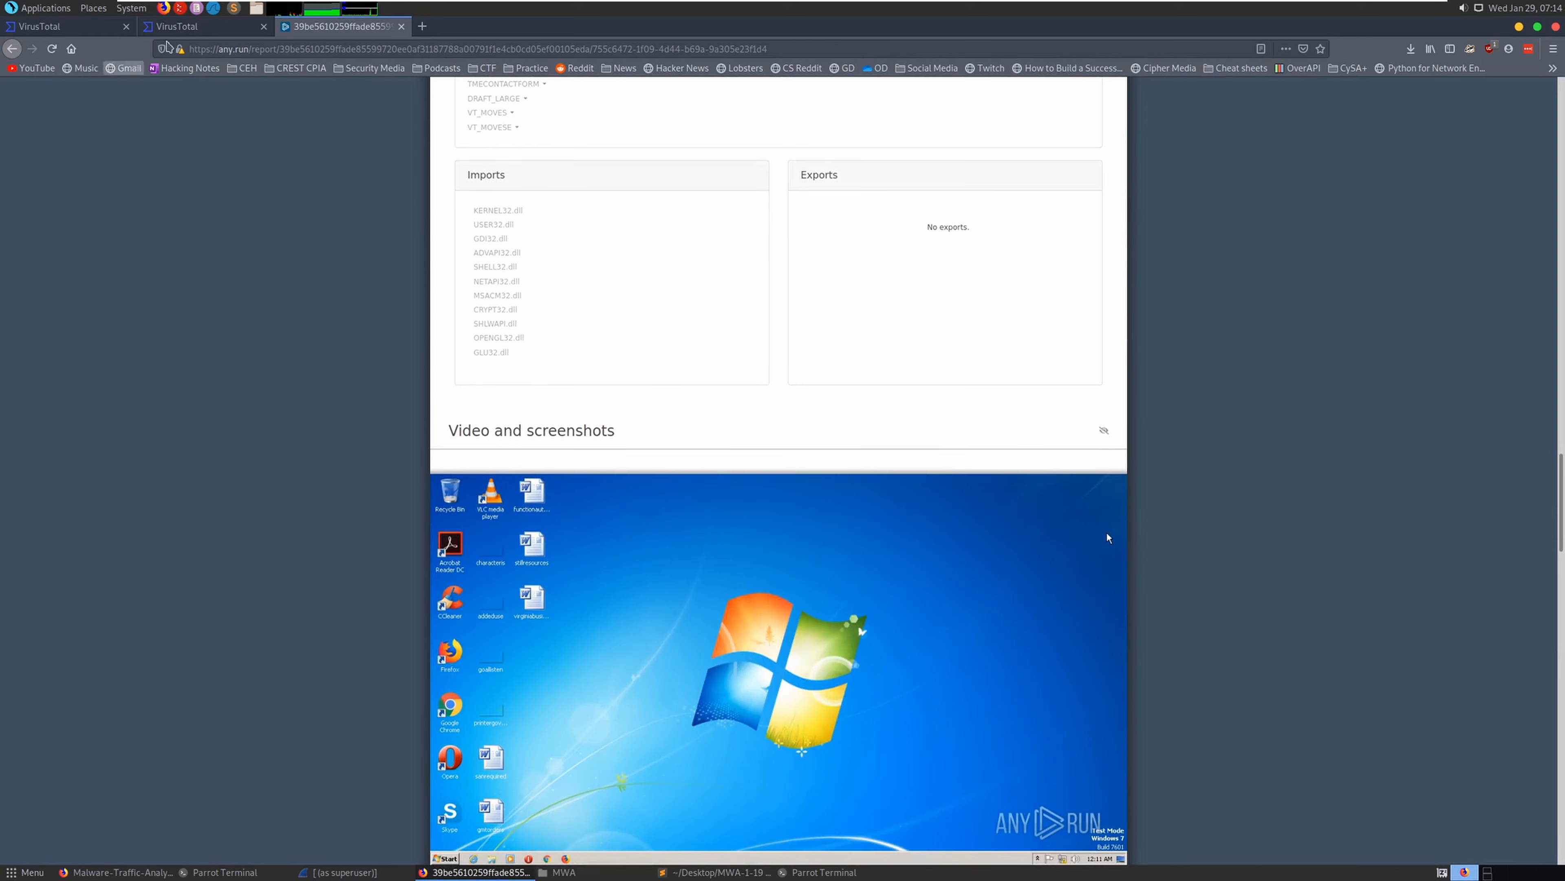
# Minimize the browser window, paste the hash as the SHA256 answer in the MWA-1-19 notes, and add blank lines below it
pyautogui.click(1519, 26)
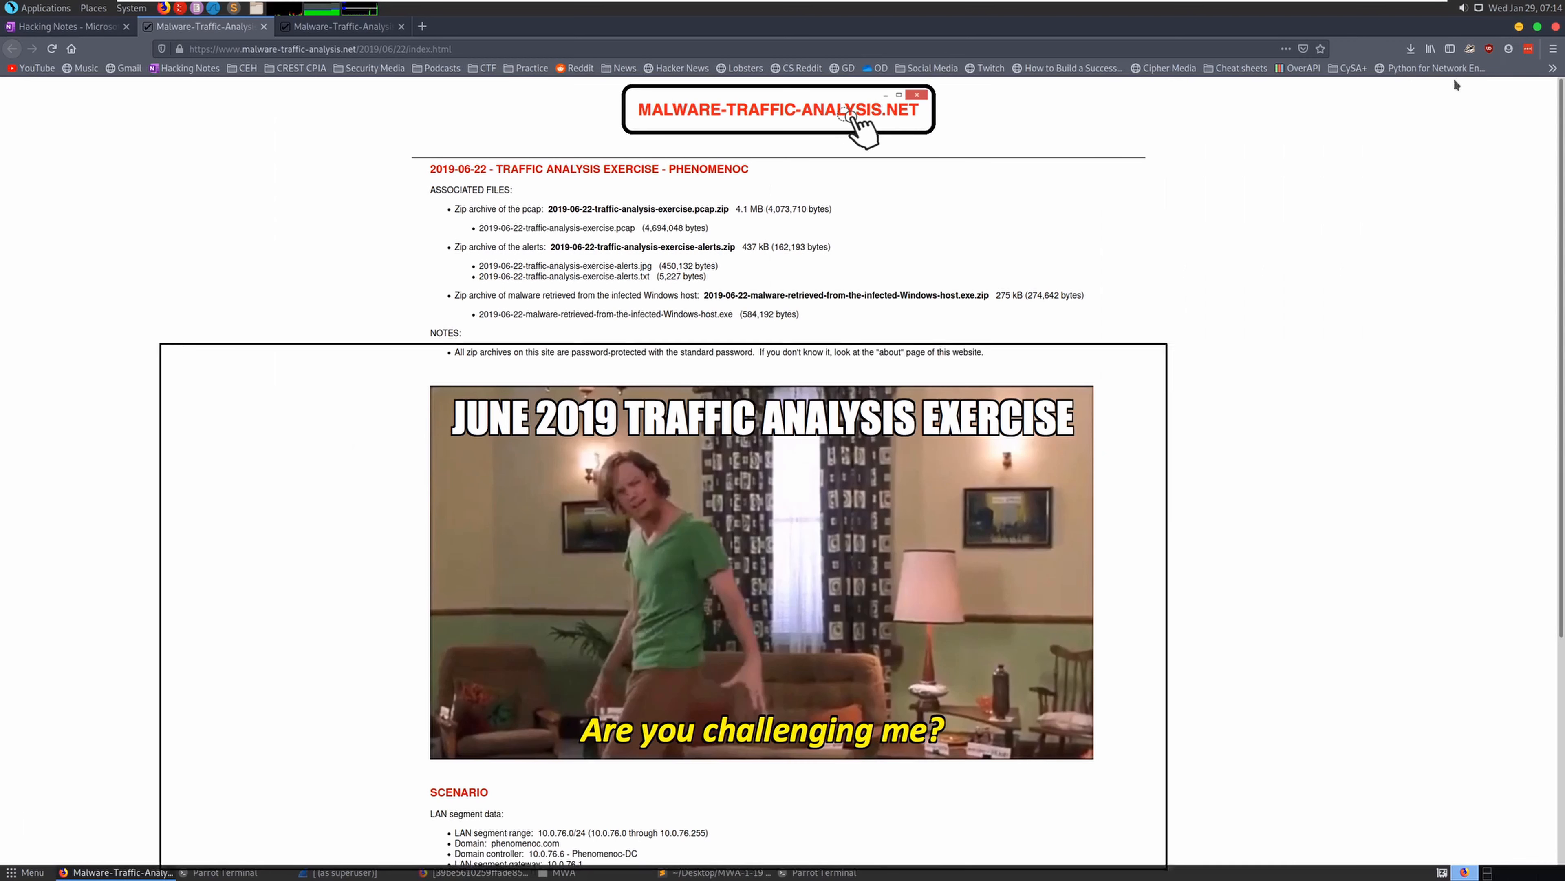
pyautogui.click(758, 873)
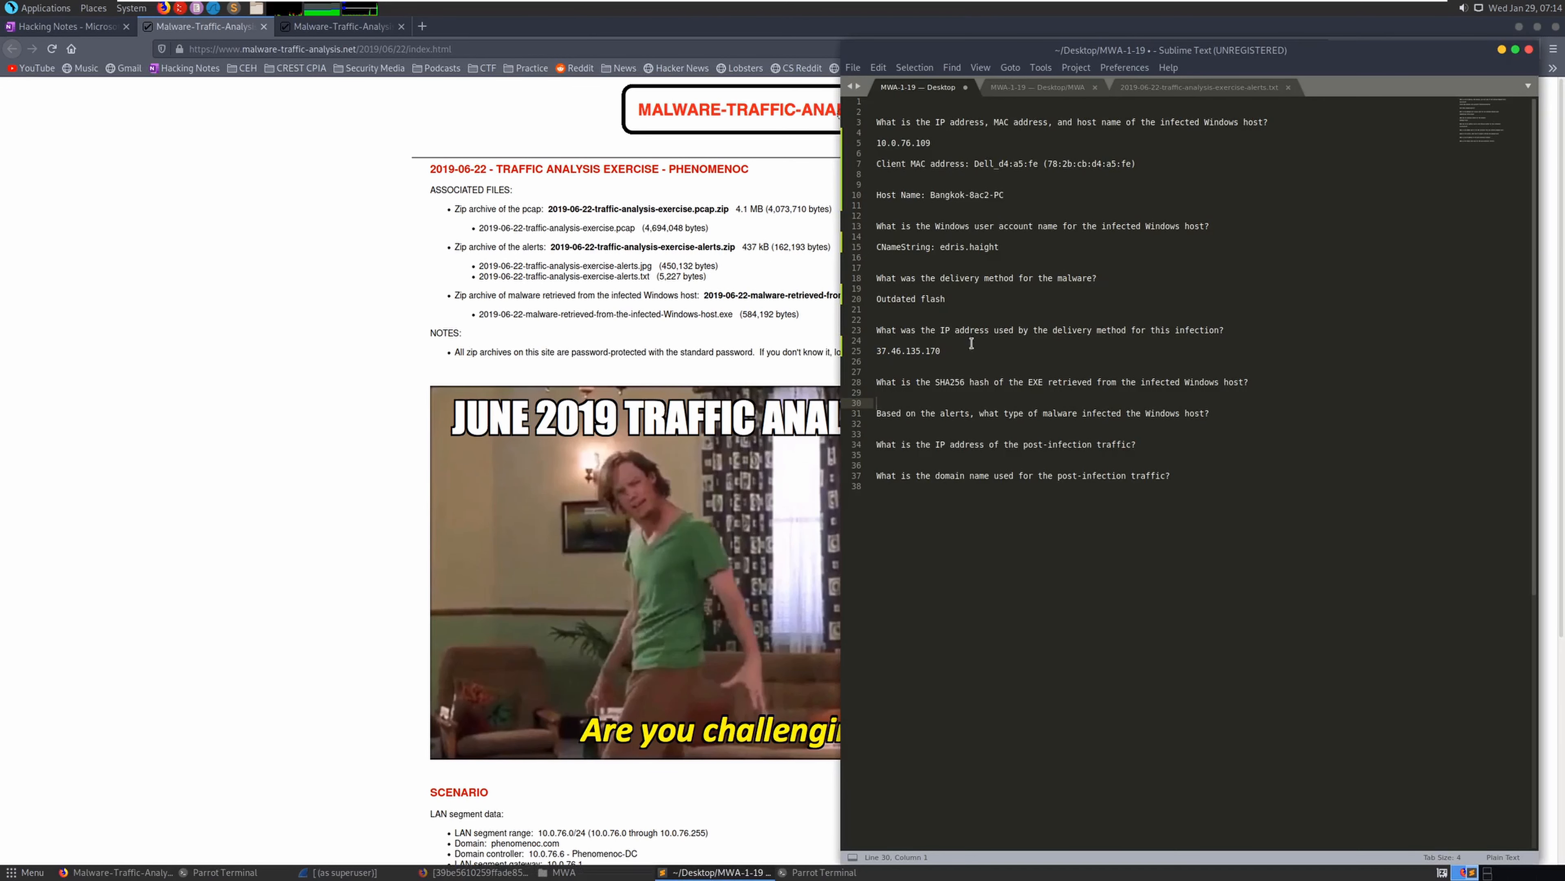
pyautogui.click(932, 395)
pyautogui.press('Return')
pyautogui.write('39be5610259ffade85599720ee0af31187788a00791f1e4cb0cd05ef00105eda')
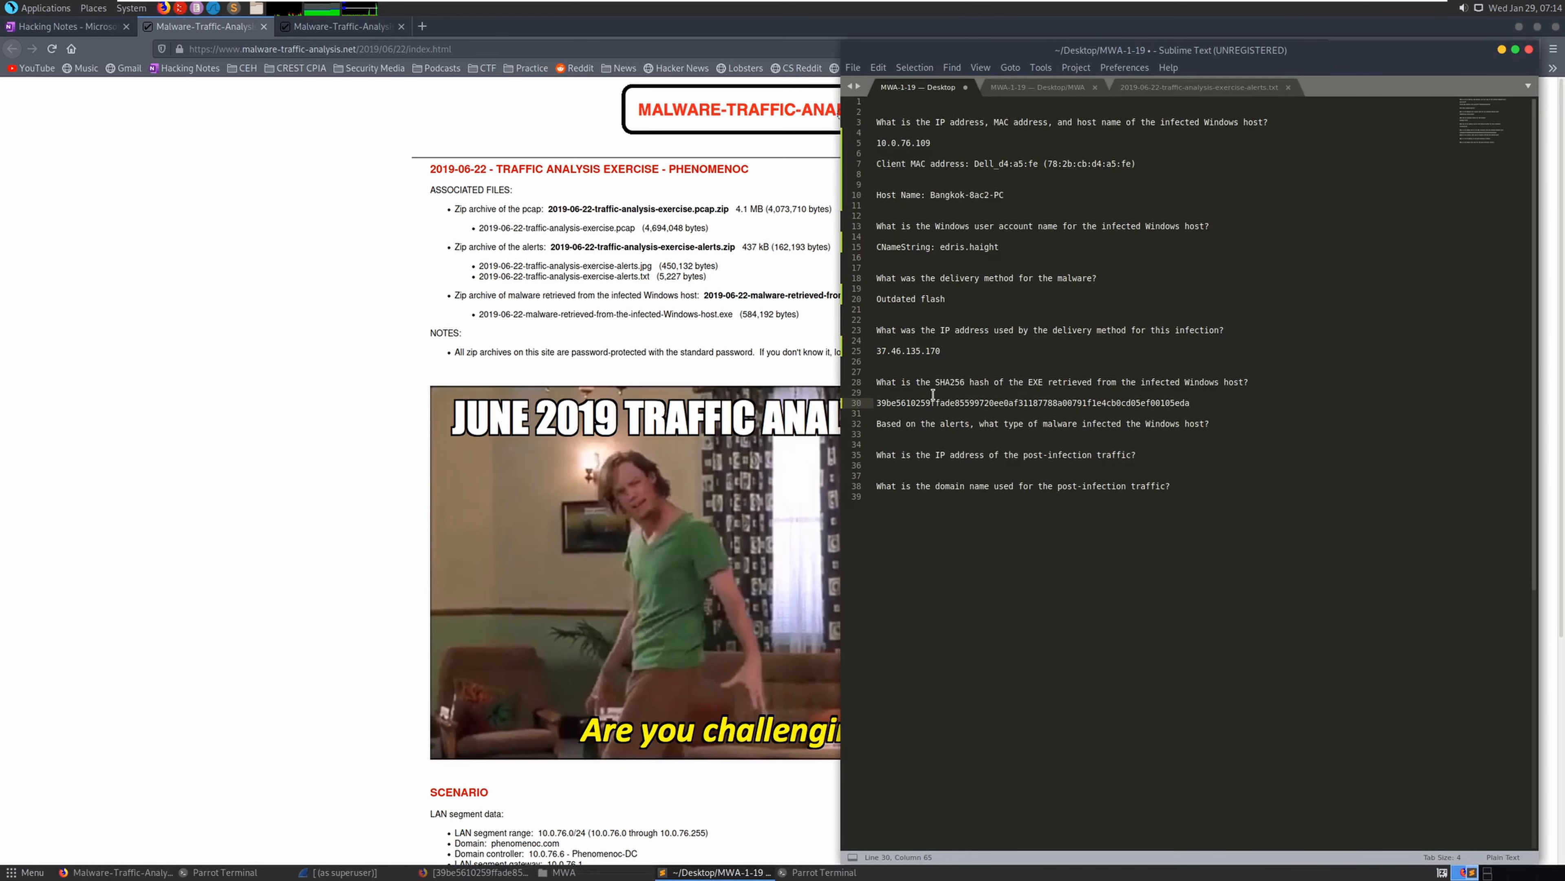
pyautogui.press('Return')
pyautogui.press('Return')
pyautogui.press('Down')
pyautogui.press('Down')
pyautogui.press('Down')
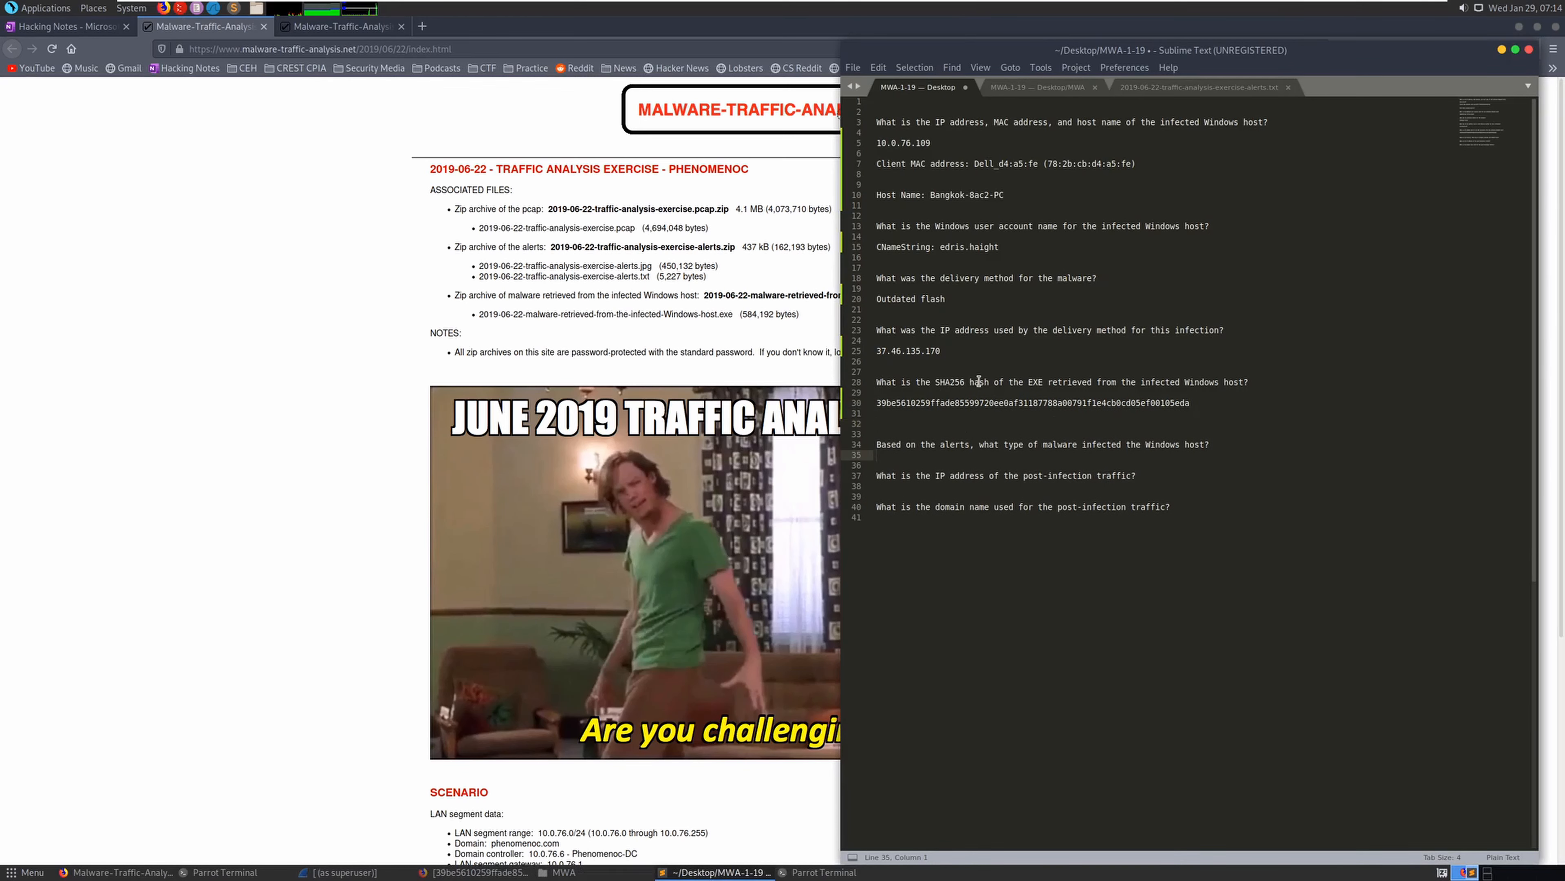
# Place the cursor below the malware type question in the notes and open 2019-06-22-traffic-analysis-exercise-alerts.txt
pyautogui.click(947, 365)
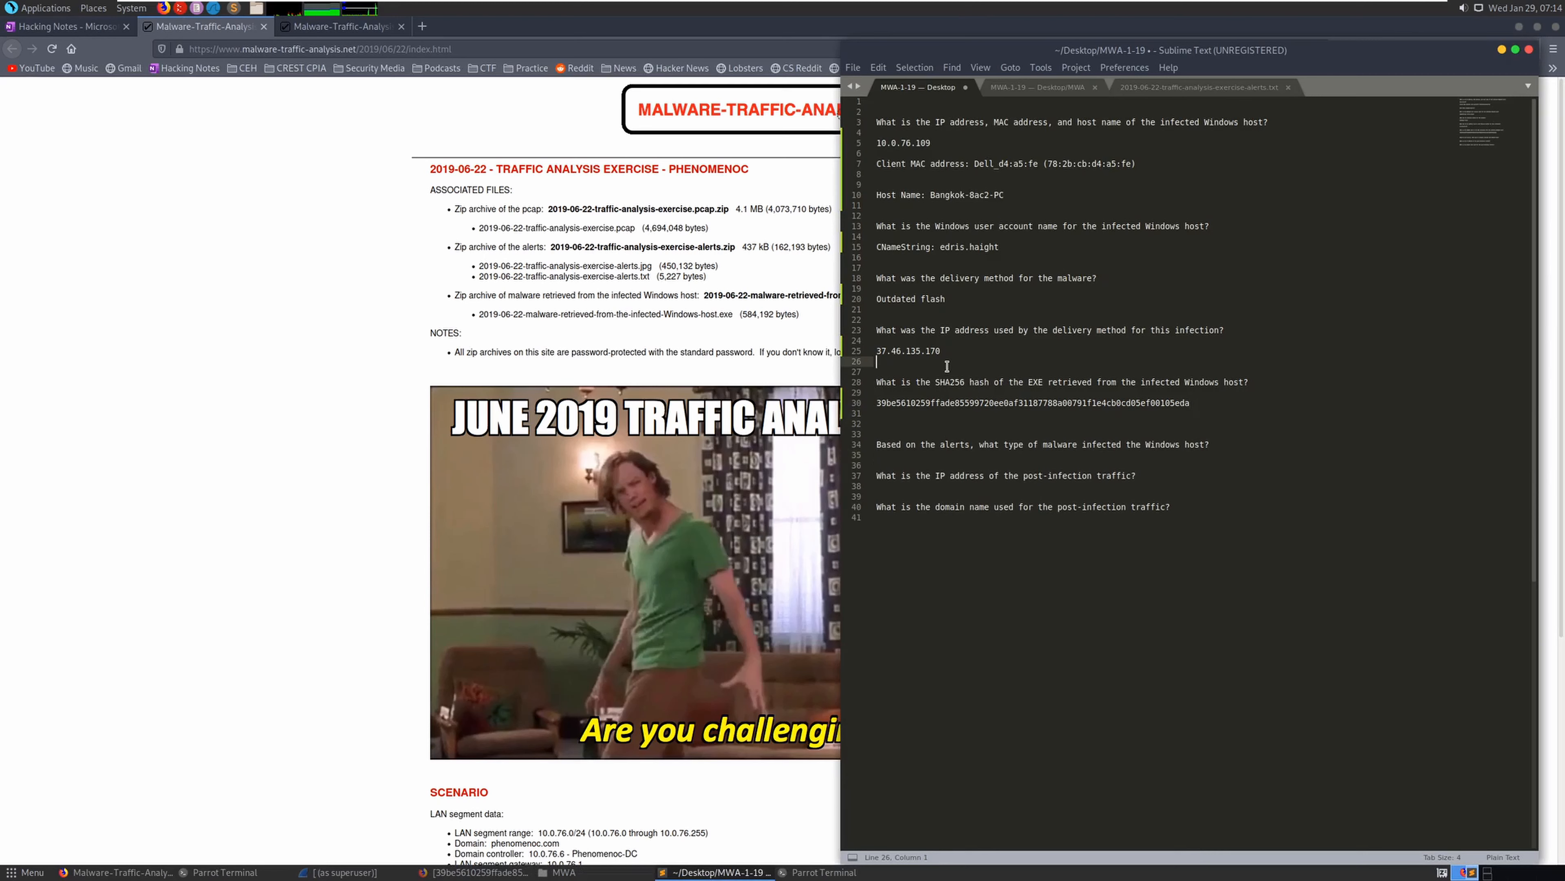
pyautogui.click(948, 453)
pyautogui.click(562, 872)
pyautogui.click(463, 875)
pyautogui.click(465, 875)
pyautogui.click(1025, 92)
pyautogui.click(1193, 86)
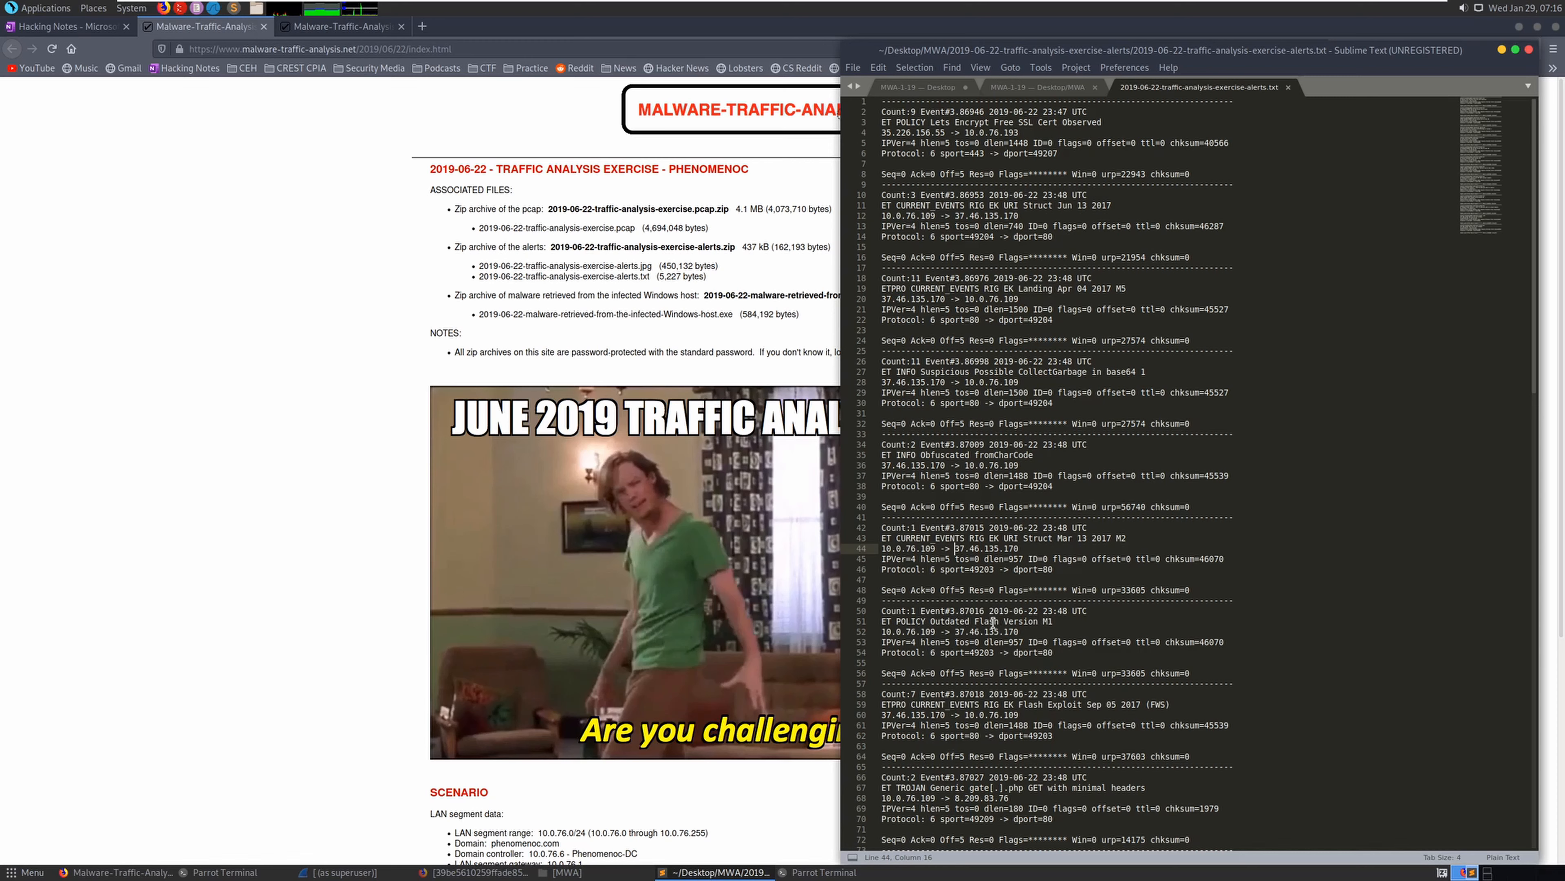
# Look through the trojan alerts and copy the signature name of the KPOT Stealer Exfiltration M2 alert
pyautogui.doubleClick(1051, 704)
pyautogui.click(911, 798)
pyautogui.scroll(-4, 1097, 792)
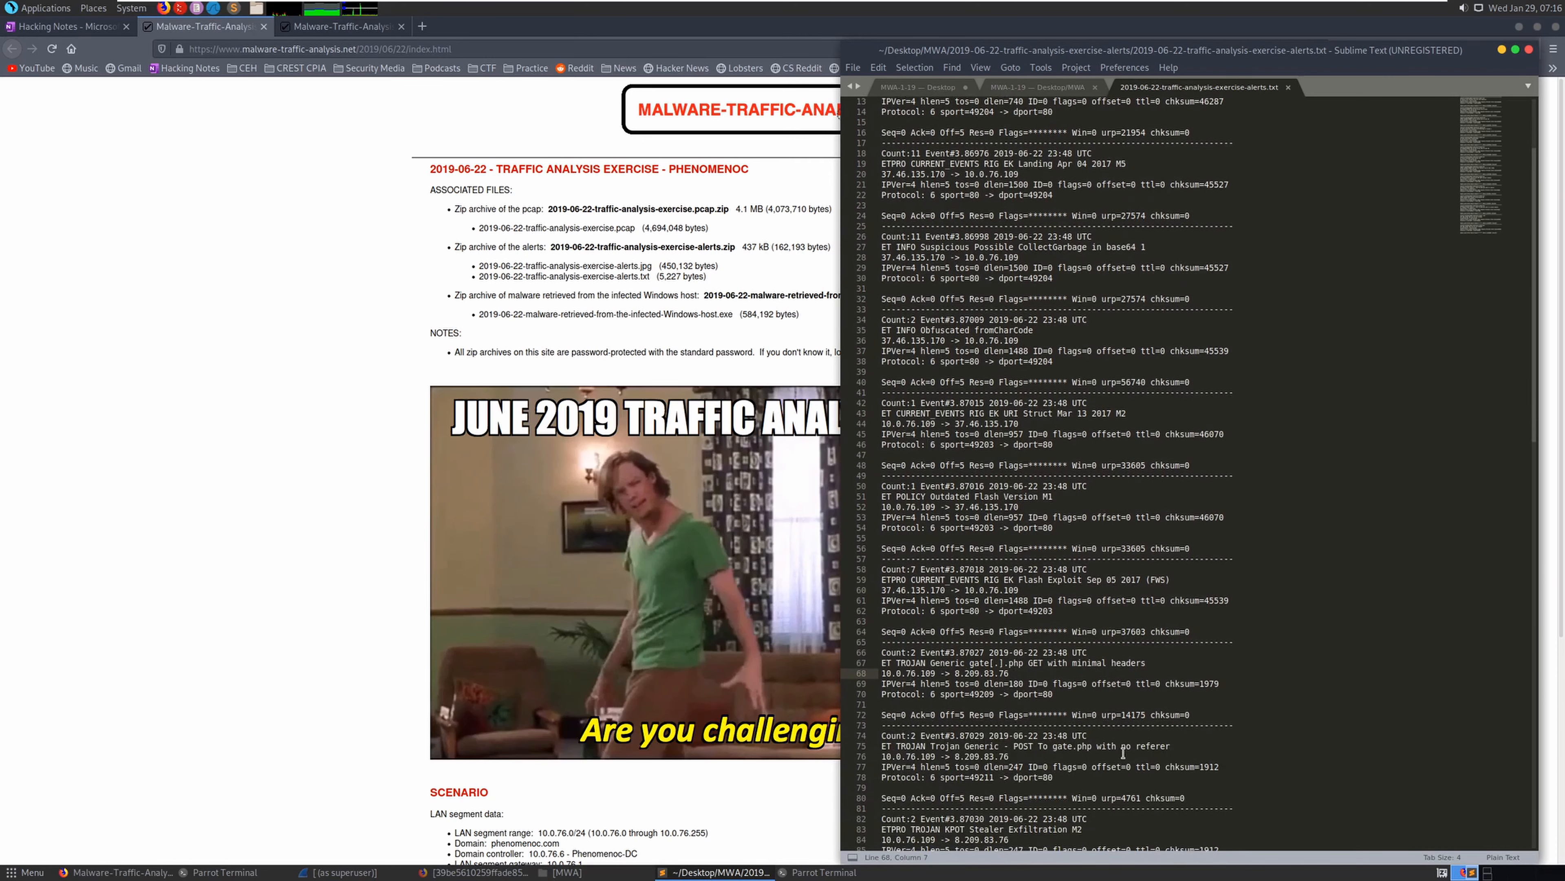
pyautogui.scroll(-3, 1124, 753)
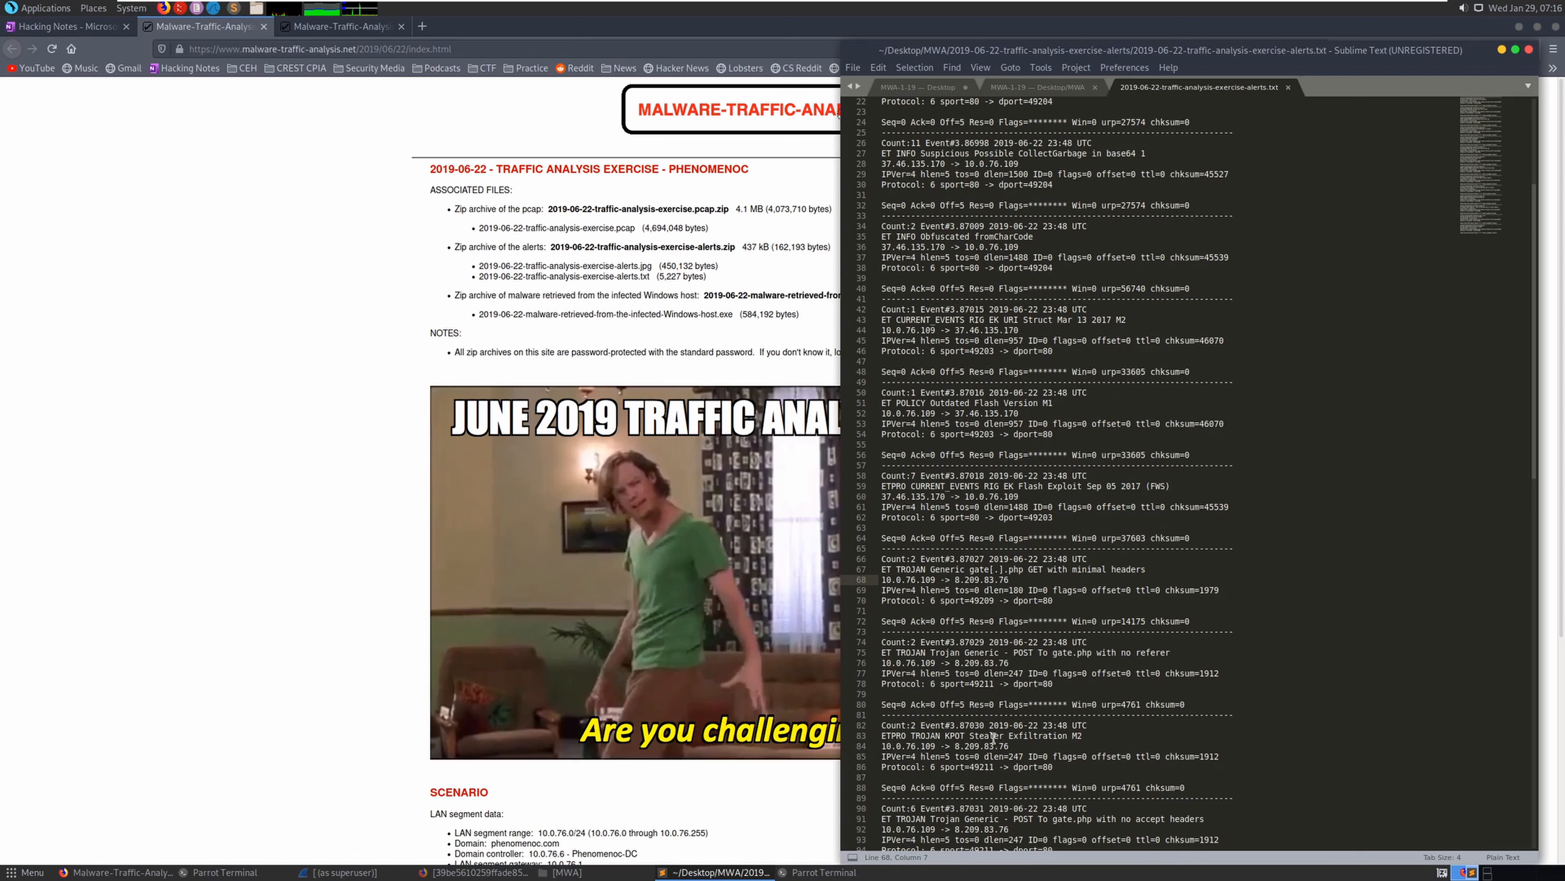
pyautogui.moveTo(883, 736); pyautogui.dragTo(1082, 736)
pyautogui.rightClick(1075, 736)
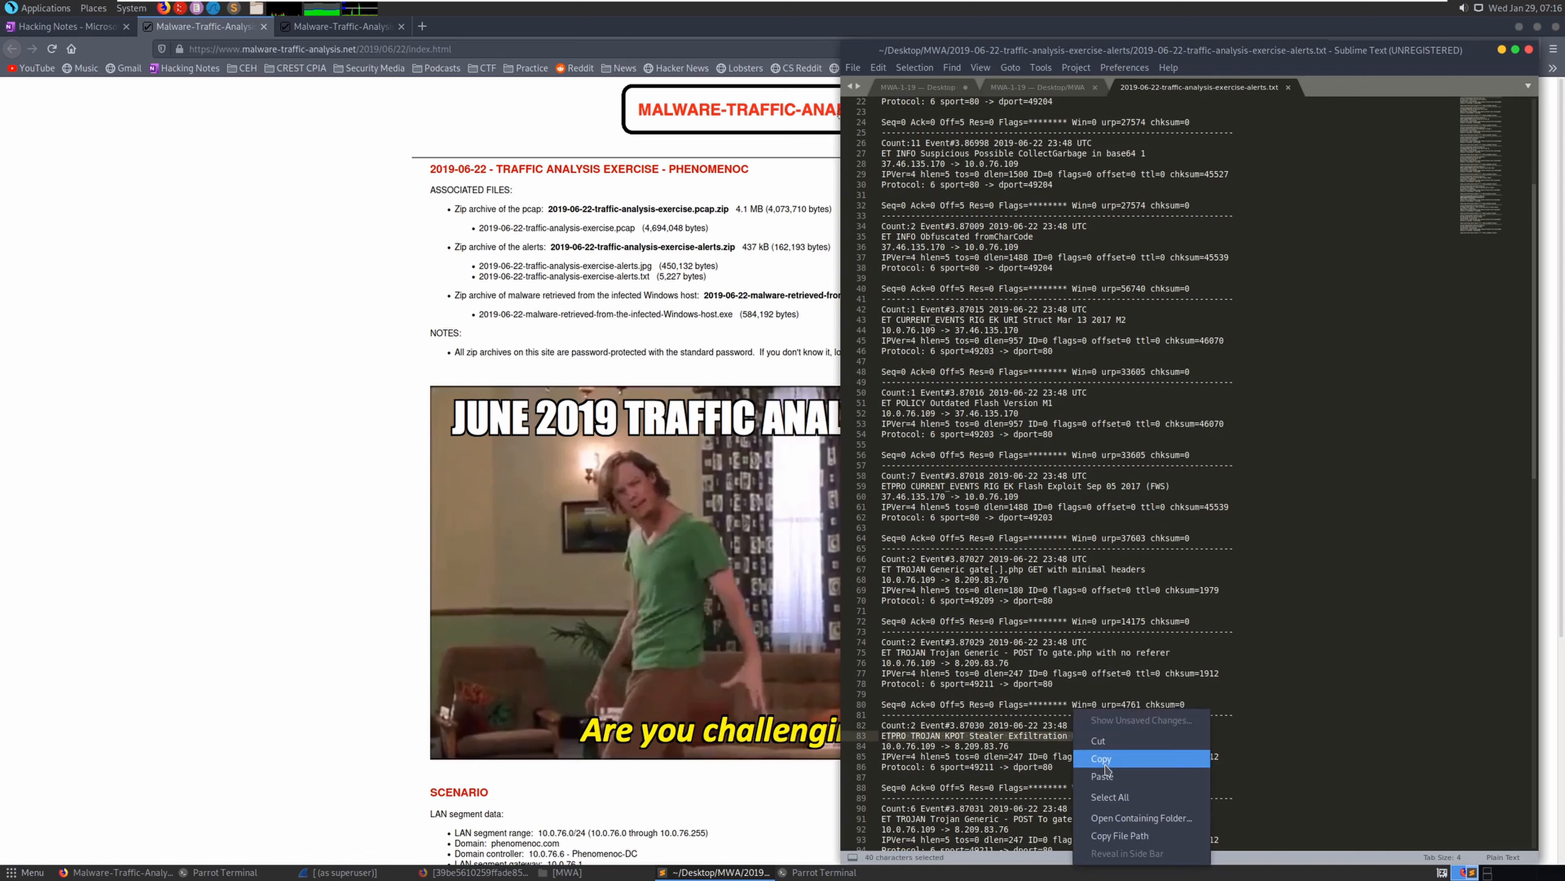
pyautogui.click(1105, 764)
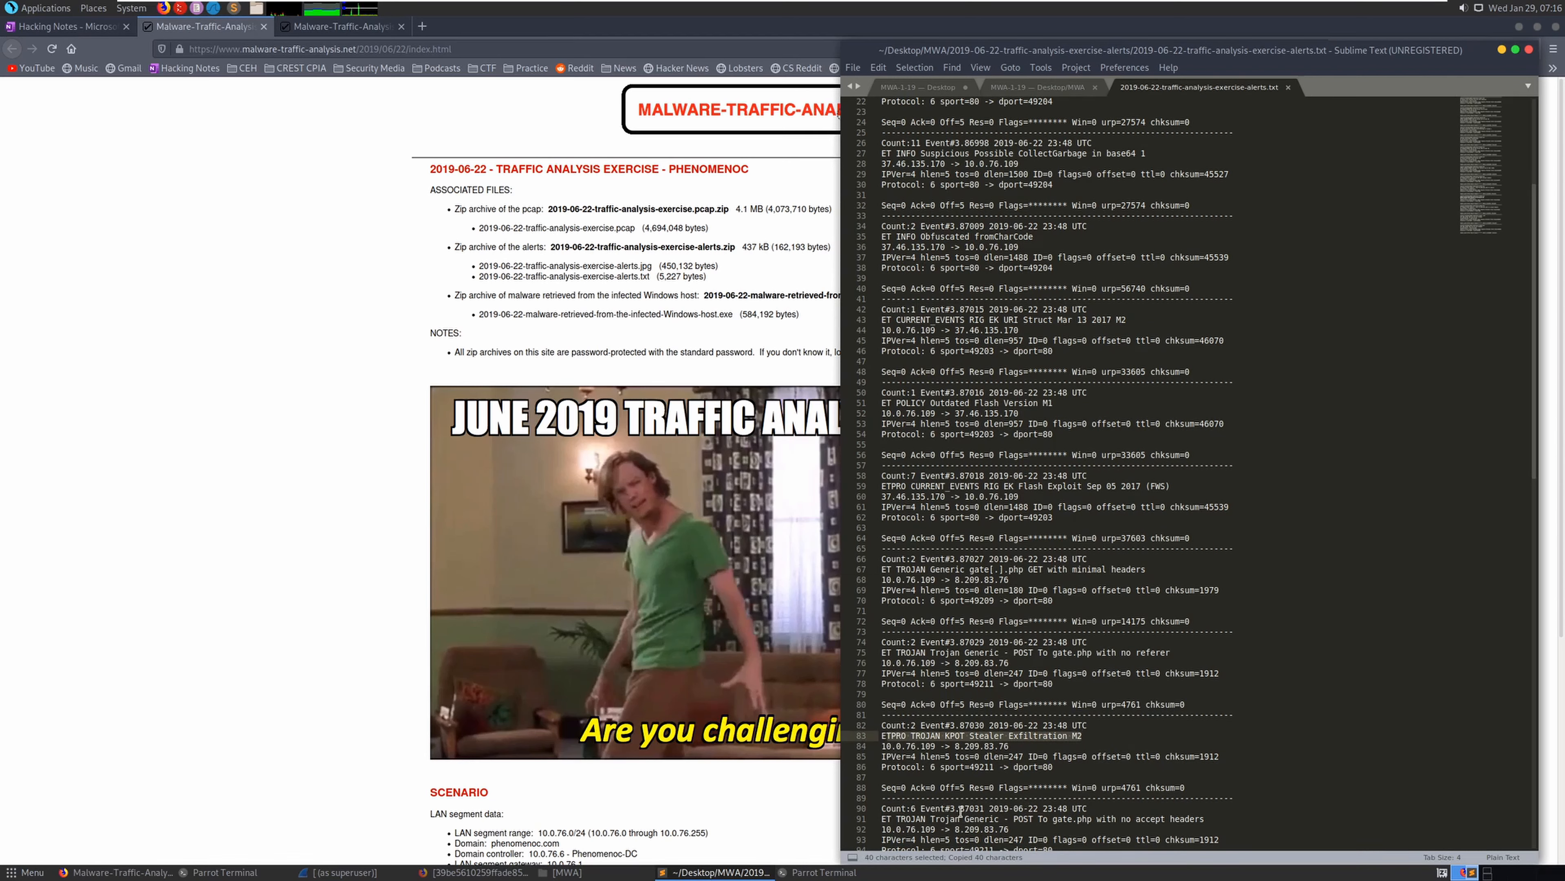
# Search the web in a new browser tab for the copied KPOT Stealer signature name
pyautogui.click(423, 26)
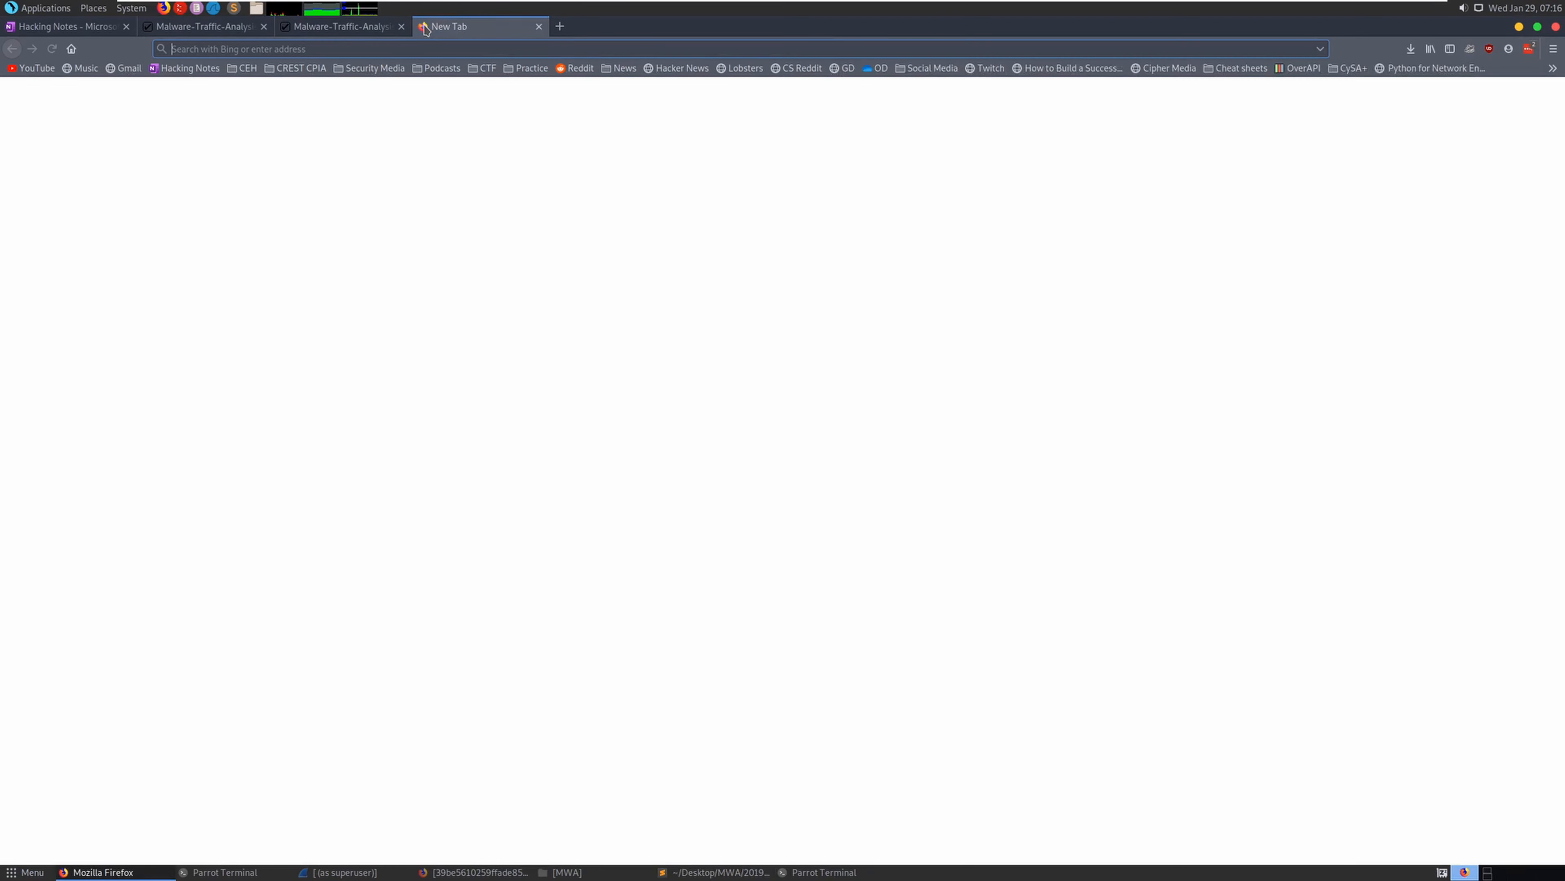
pyautogui.hotkey('ctrl', 'v')
pyautogui.press('Return')
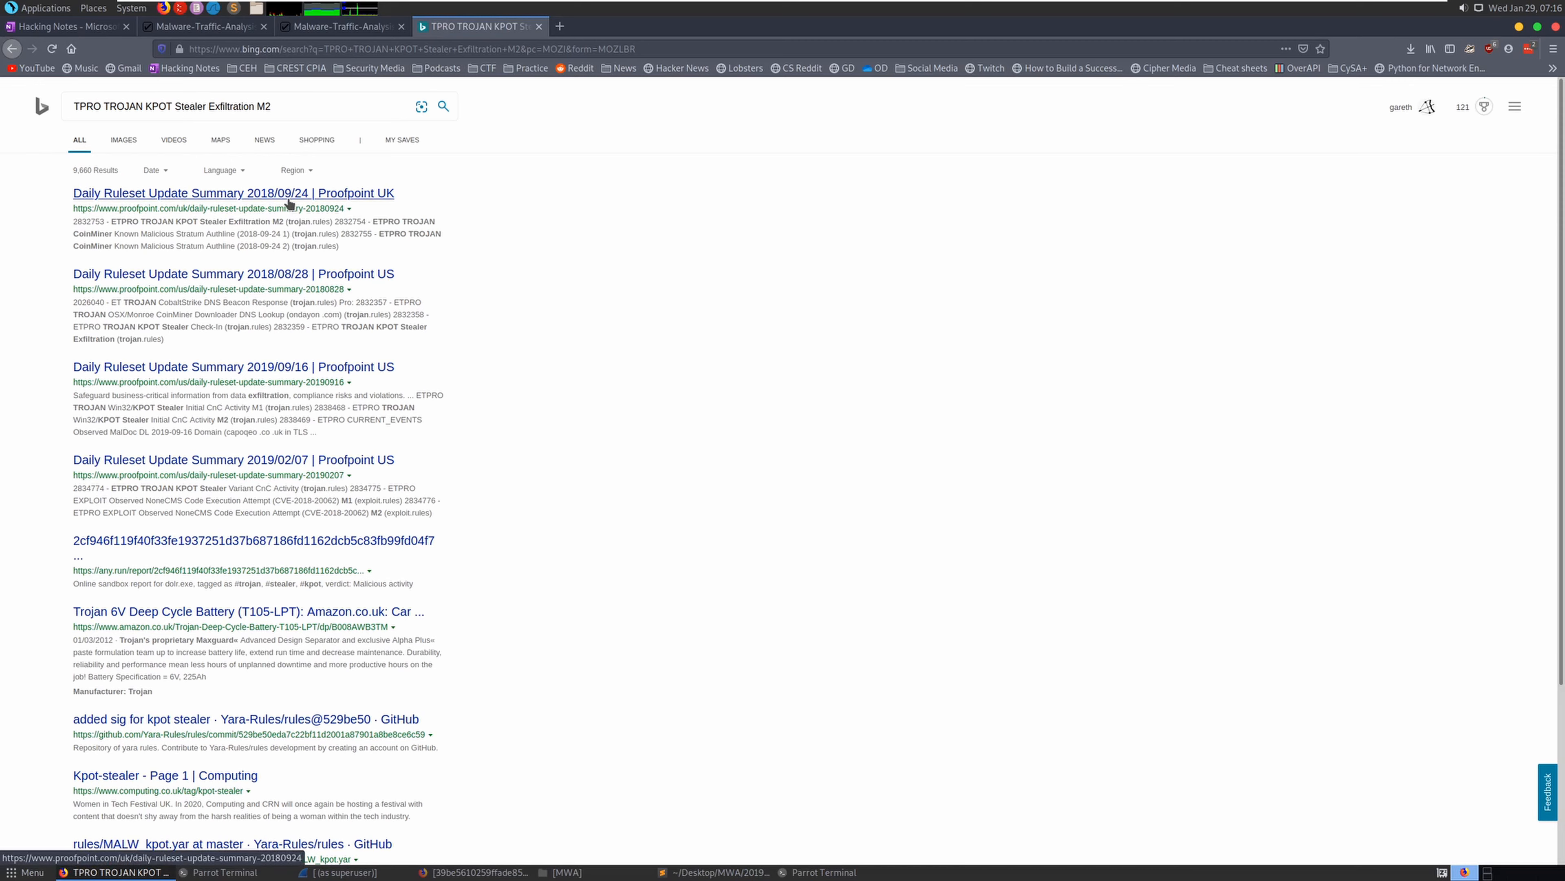
# Check the Proofpoint UK 2018/09/24 ruleset summary and Computing's Kpot-stealer page, returning to the search results after each
pyautogui.click(289, 195)
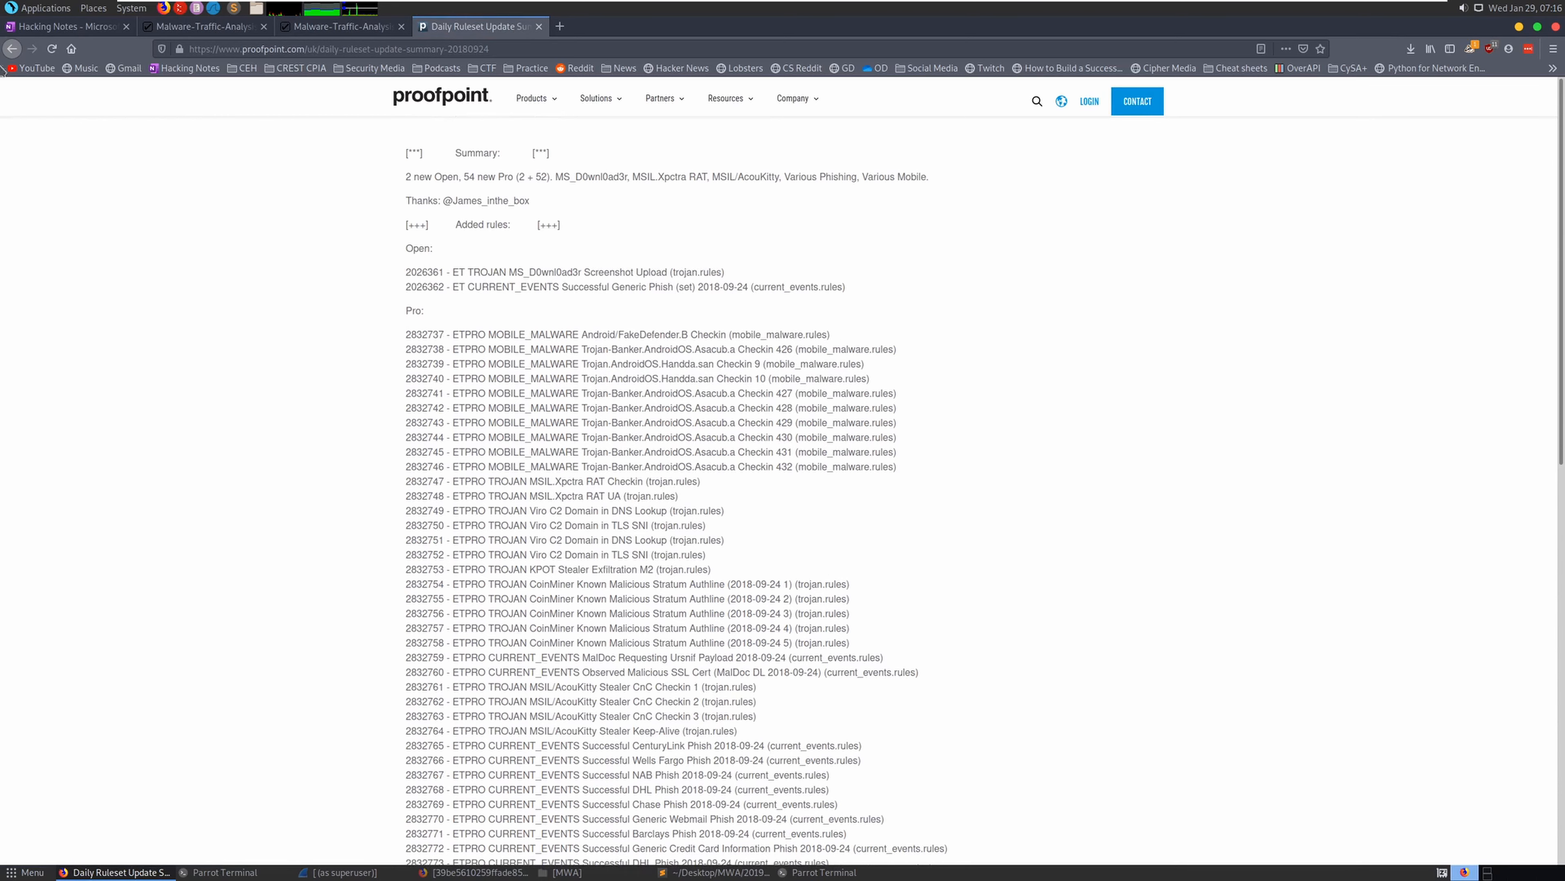
pyautogui.rightClick(12, 50)
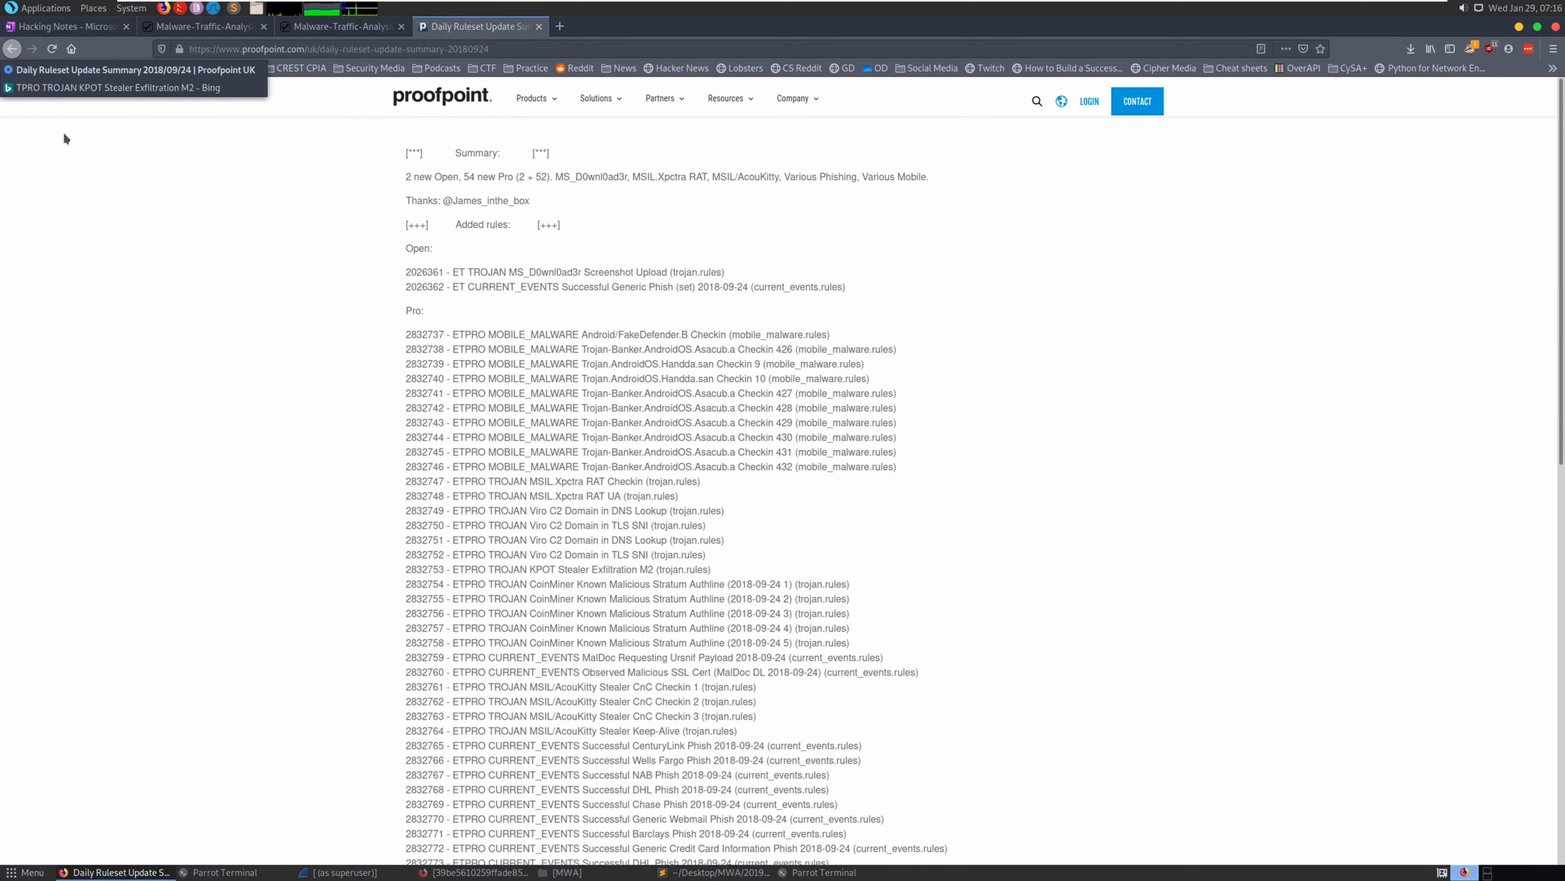
pyautogui.click(37, 87)
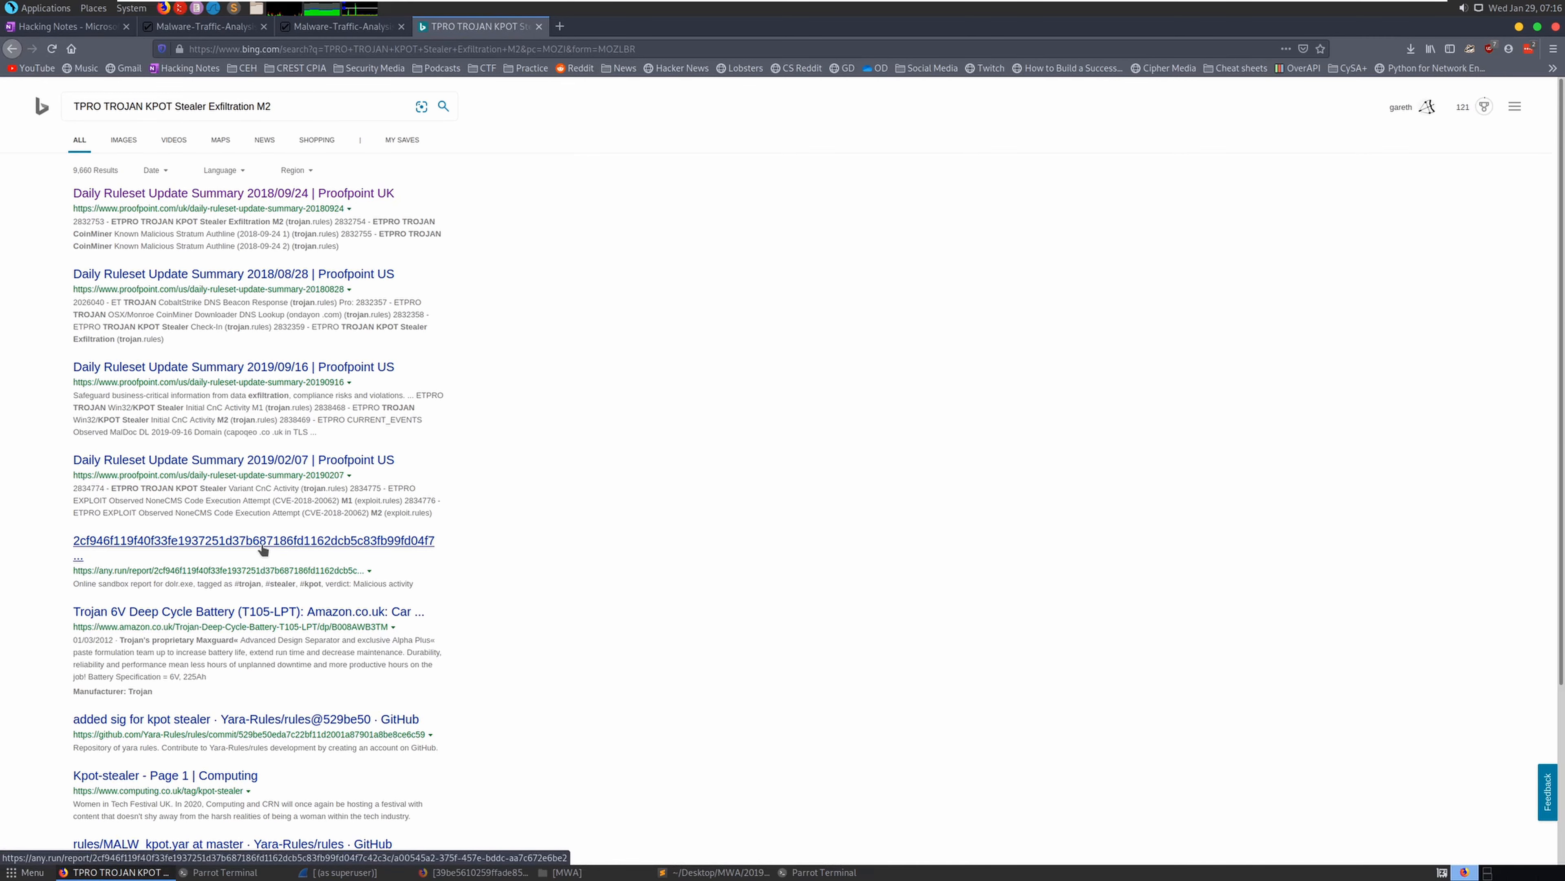
pyautogui.scroll(-3, 263, 550)
pyautogui.click(233, 672)
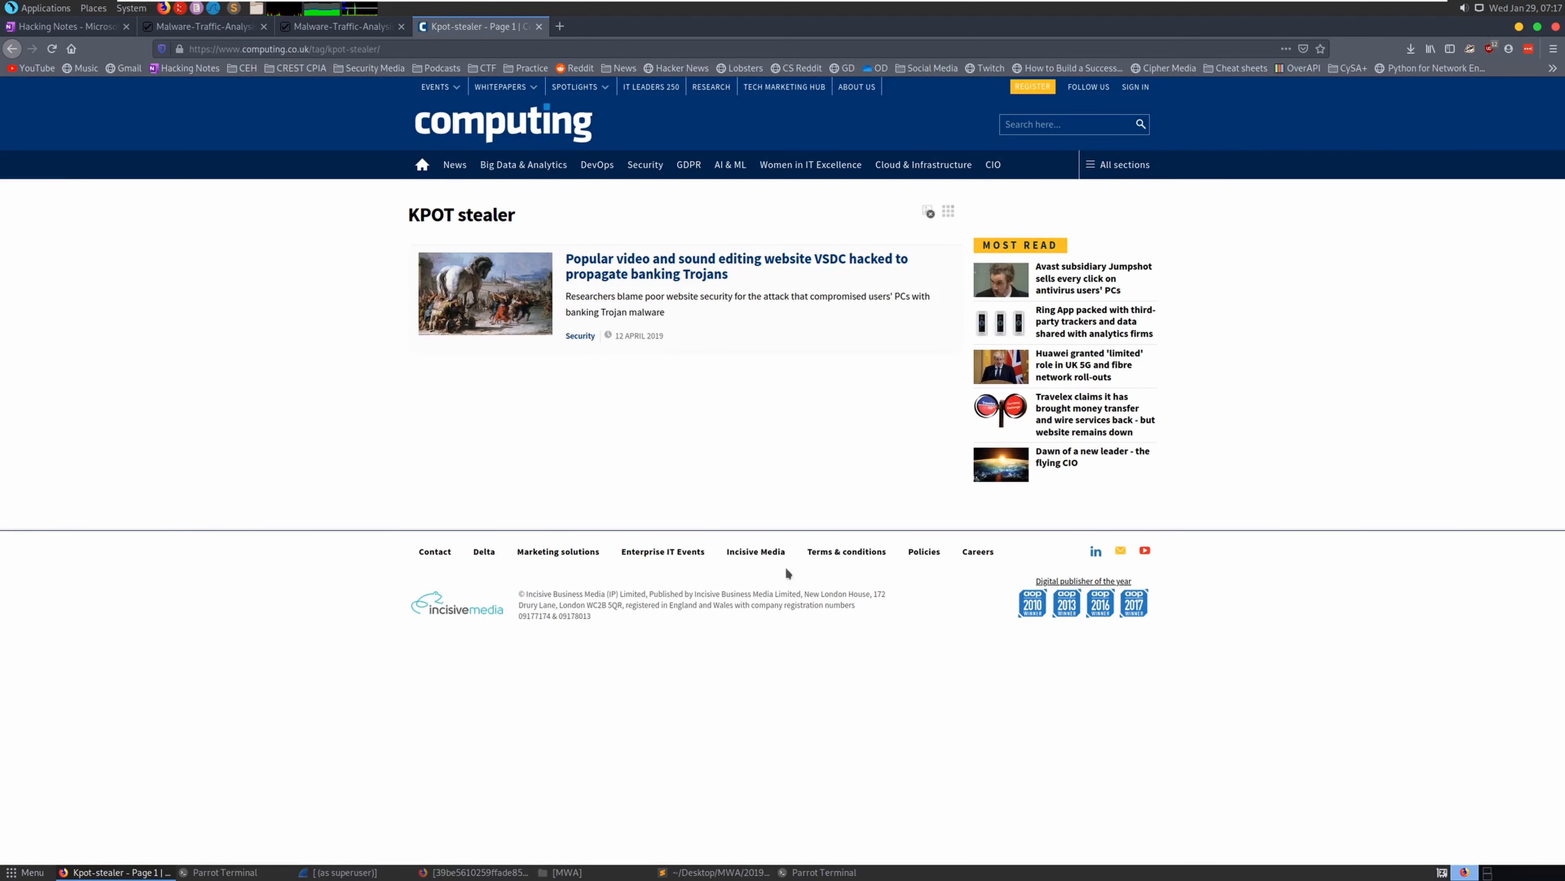
pyautogui.click(10, 49)
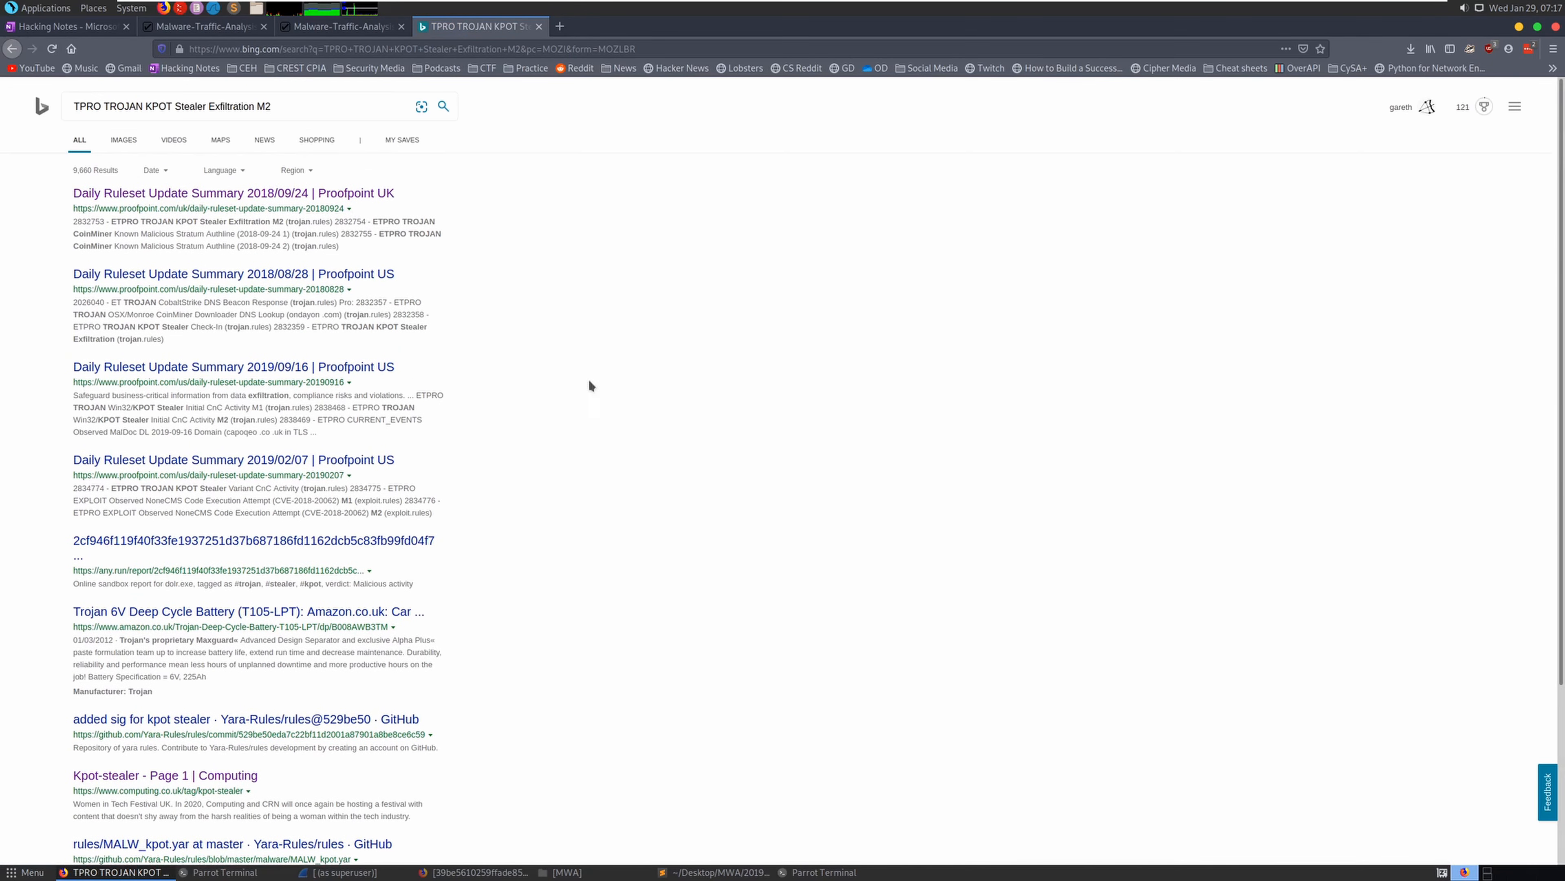
pyautogui.doubleClick(222, 106)
pyautogui.click(221, 106)
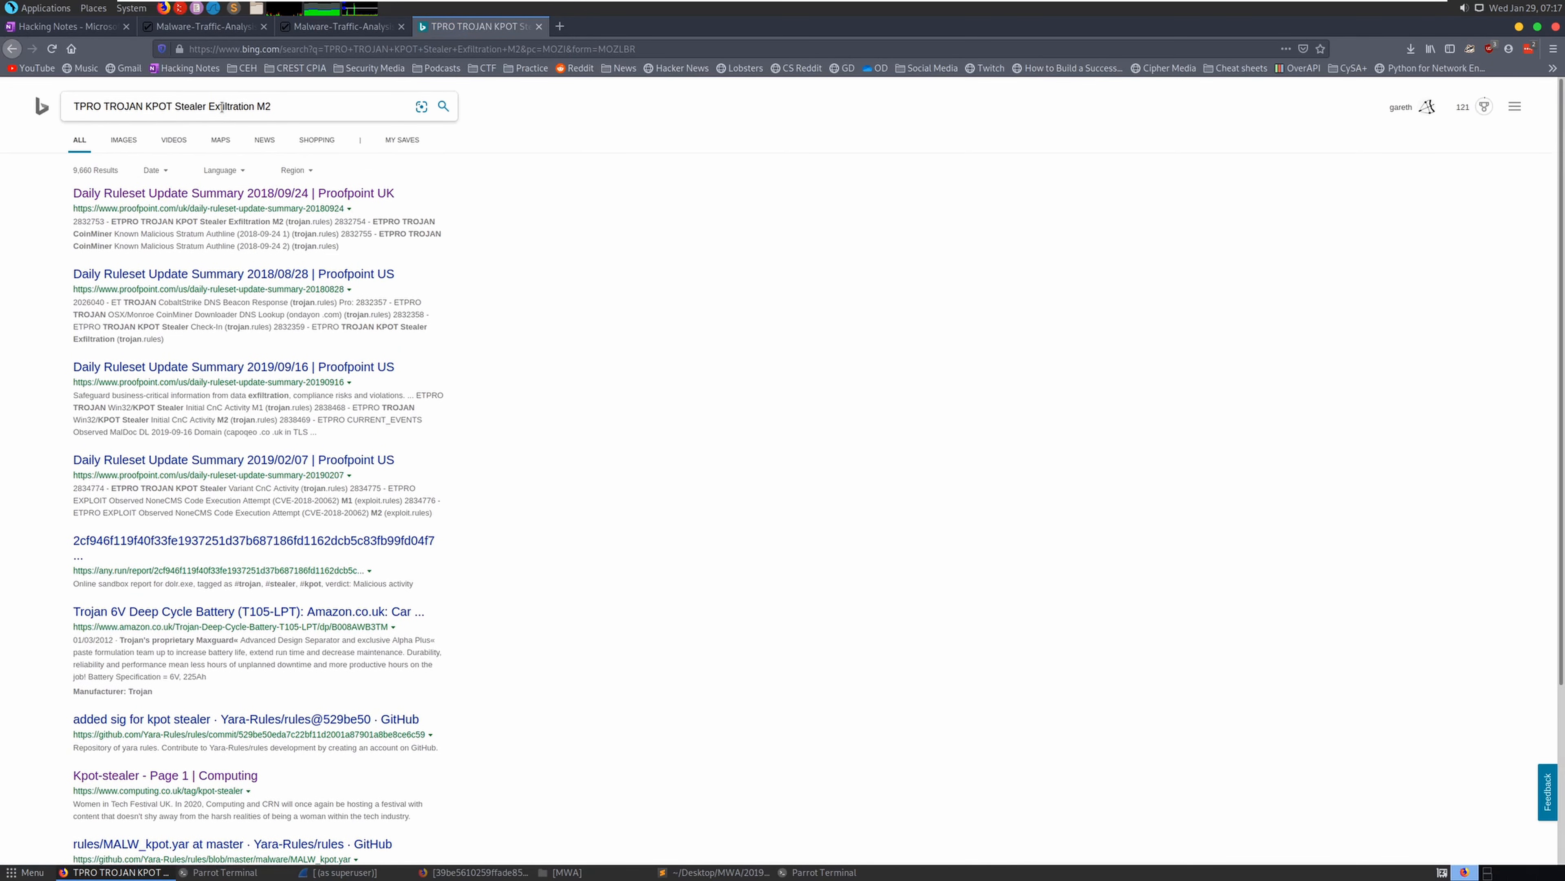
pyautogui.write('google')
pyautogui.press('Return')
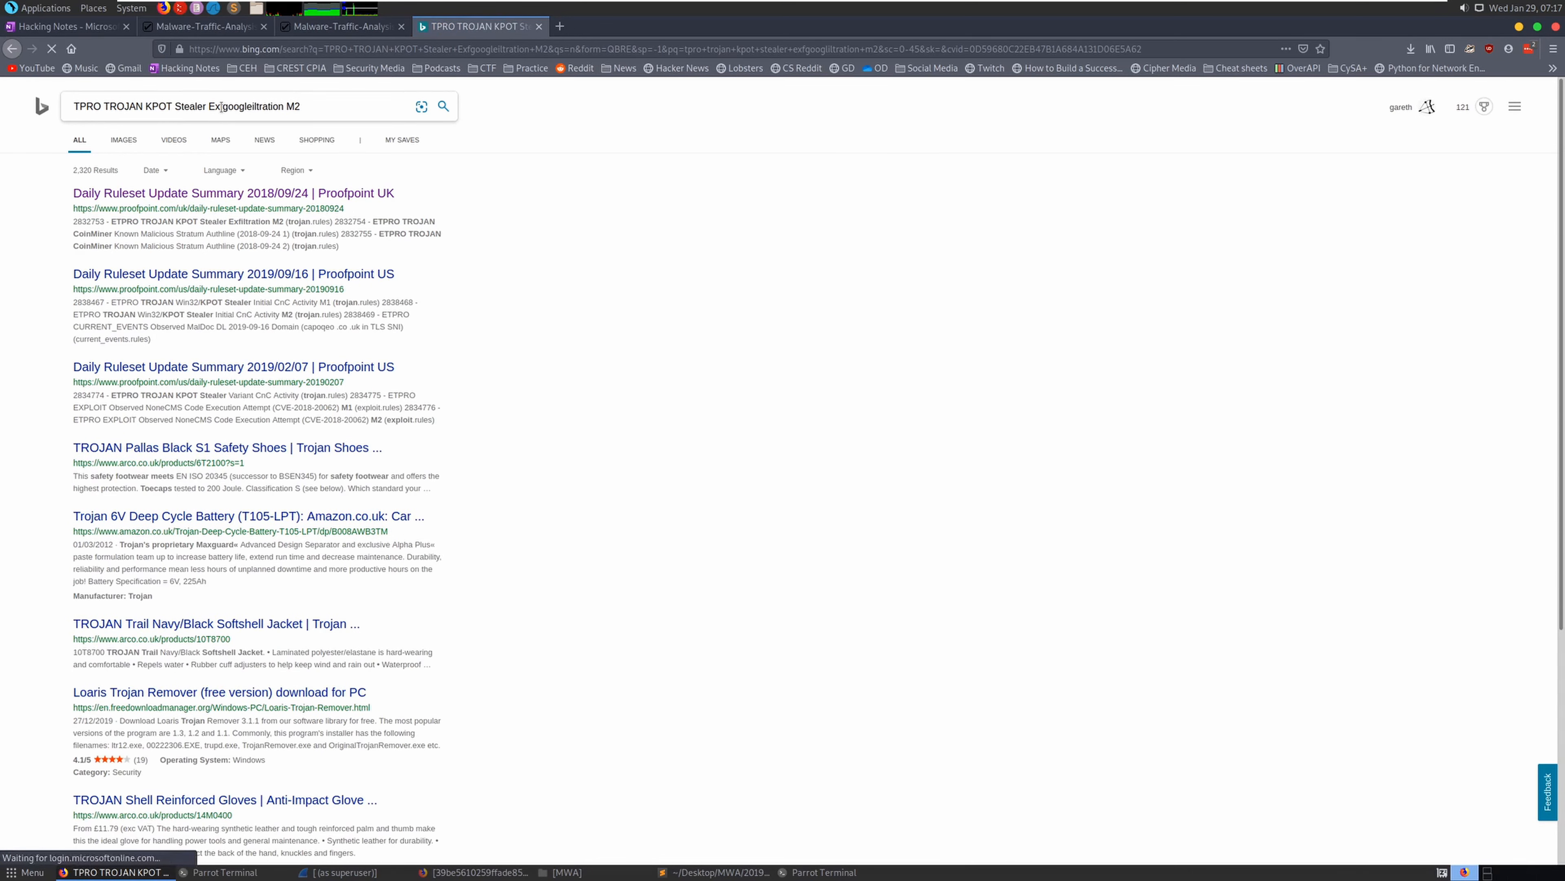
# Replace the whole Bing query with "google" and open the Google UK site from the results
pyautogui.tripleClick(221, 107)
pyautogui.write('google')
pyautogui.press('Return')
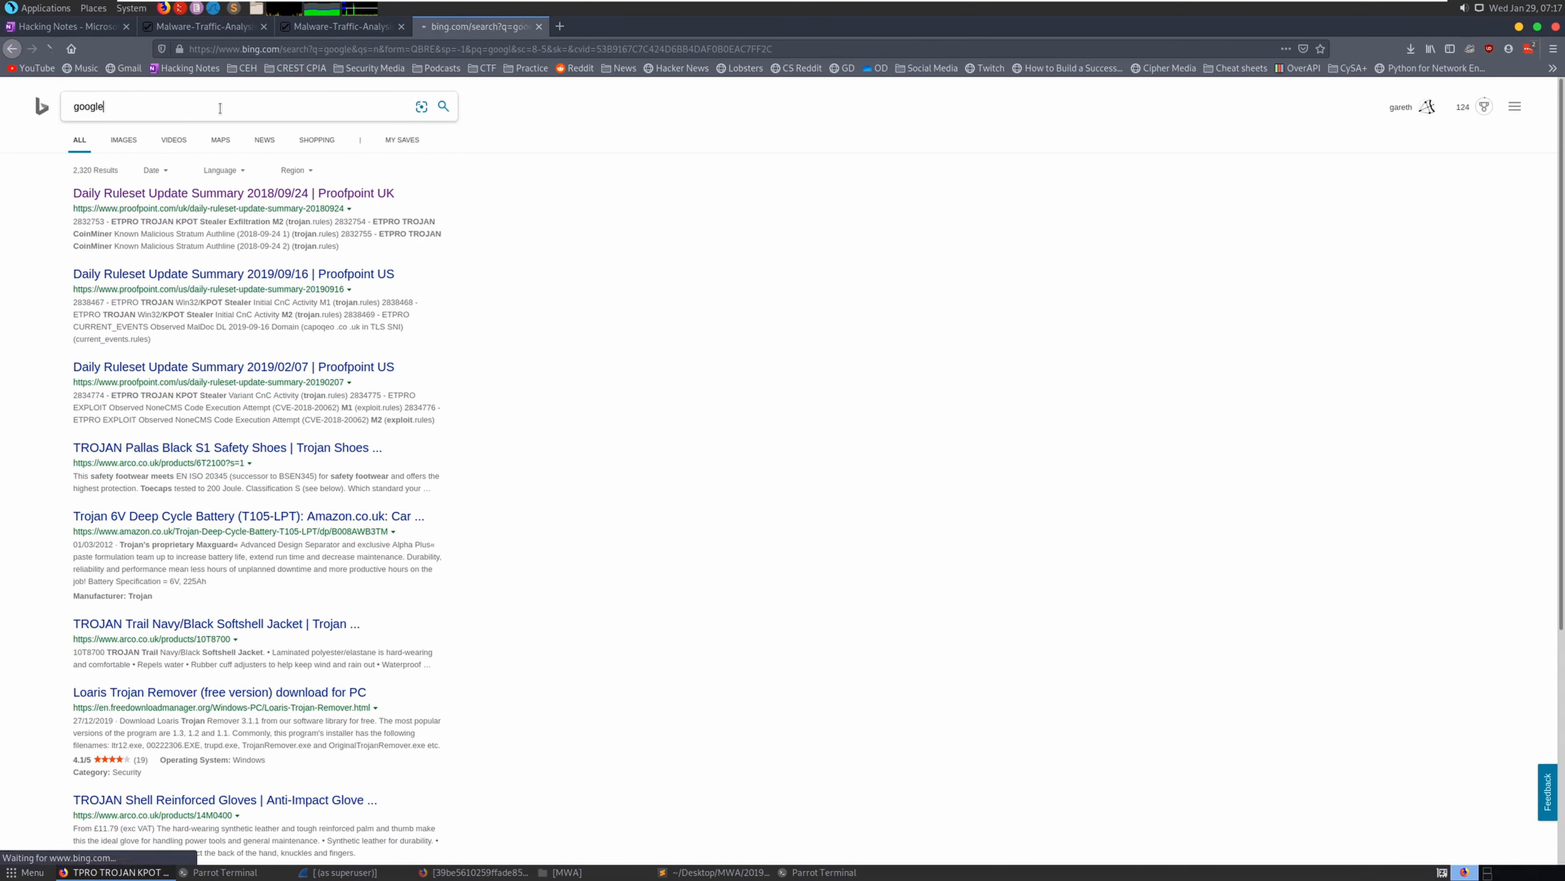
pyautogui.click(117, 313)
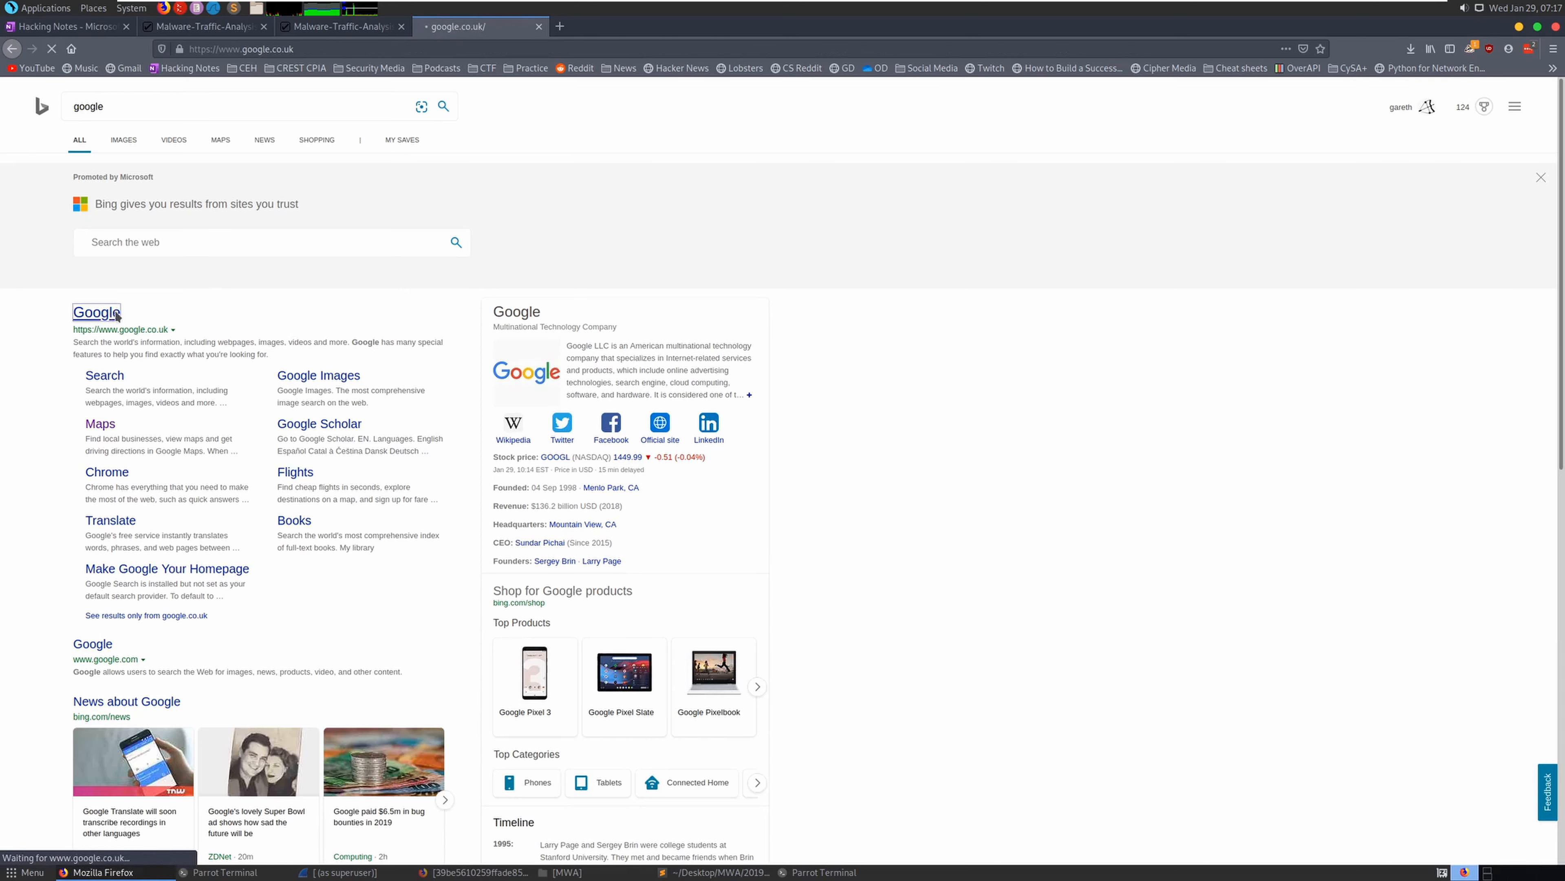
# Search Google for the copied signature name and accept the suggested spelling "ETPRO TROJAN KPOT Stealer Exfiltration M2"
pyautogui.hotkey('ctrl', 'v')
pyautogui.press('Return')
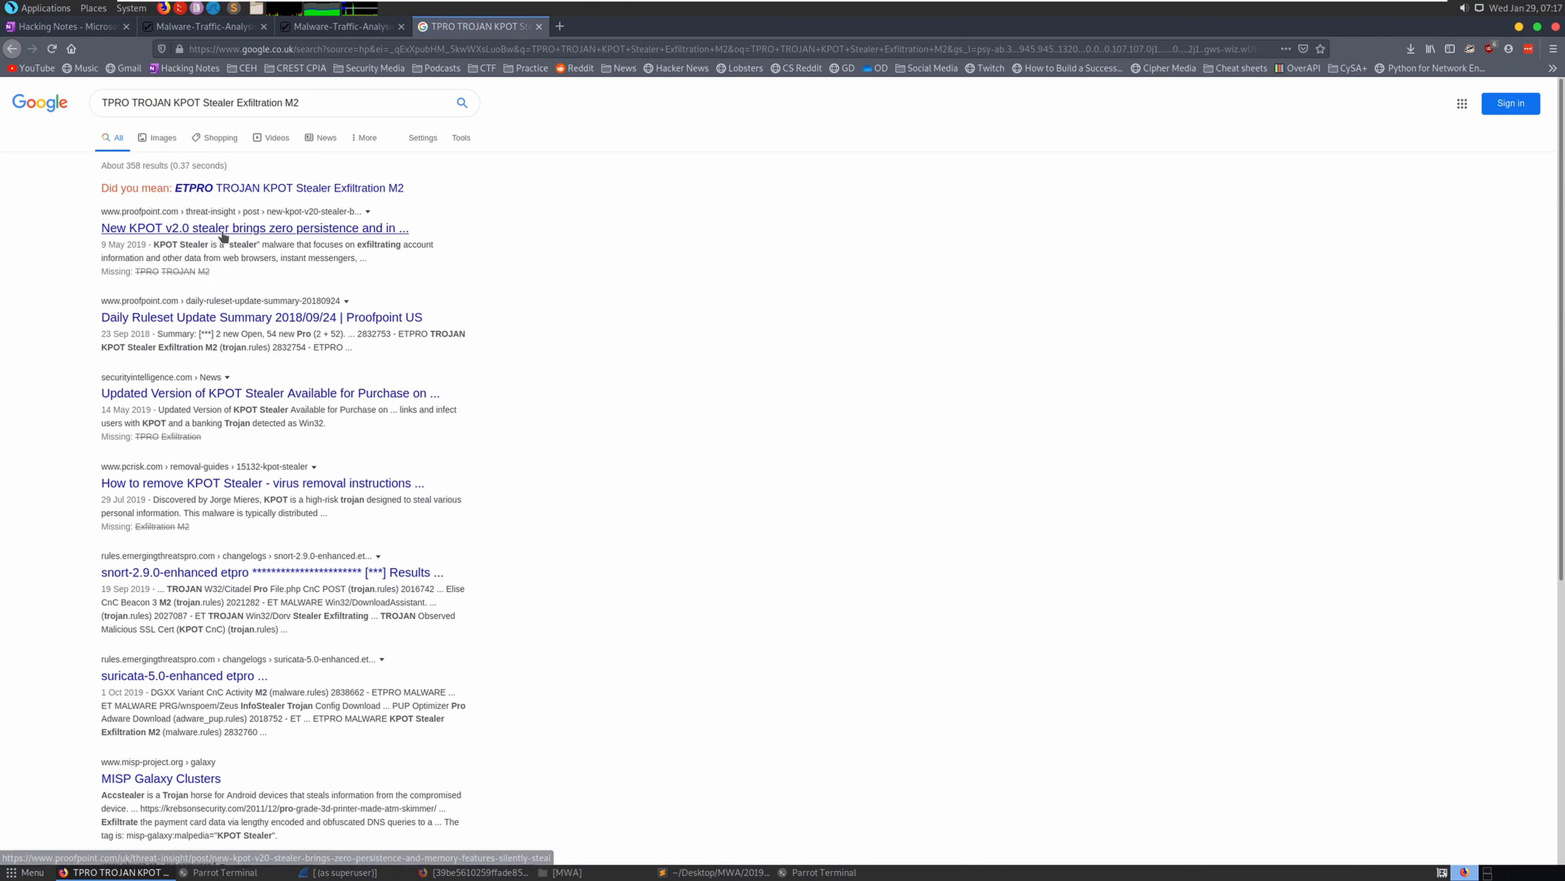
pyautogui.click(263, 189)
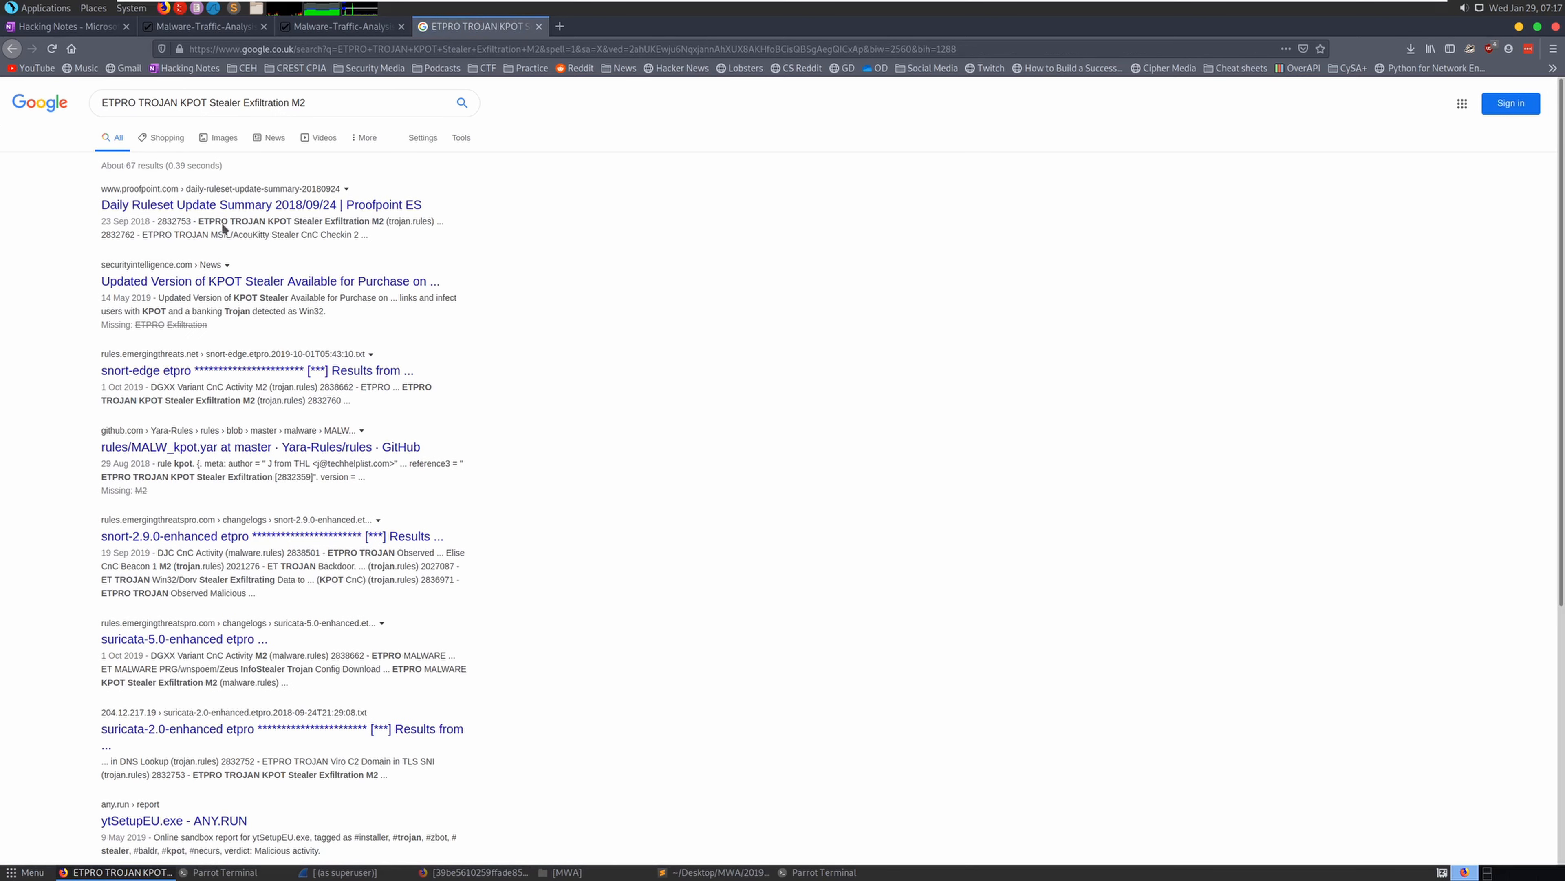
# Back out of the Proofpoint ruleset result and open the SecurityIntelligence article on the updated KPOT Stealer version
pyautogui.click(287, 210)
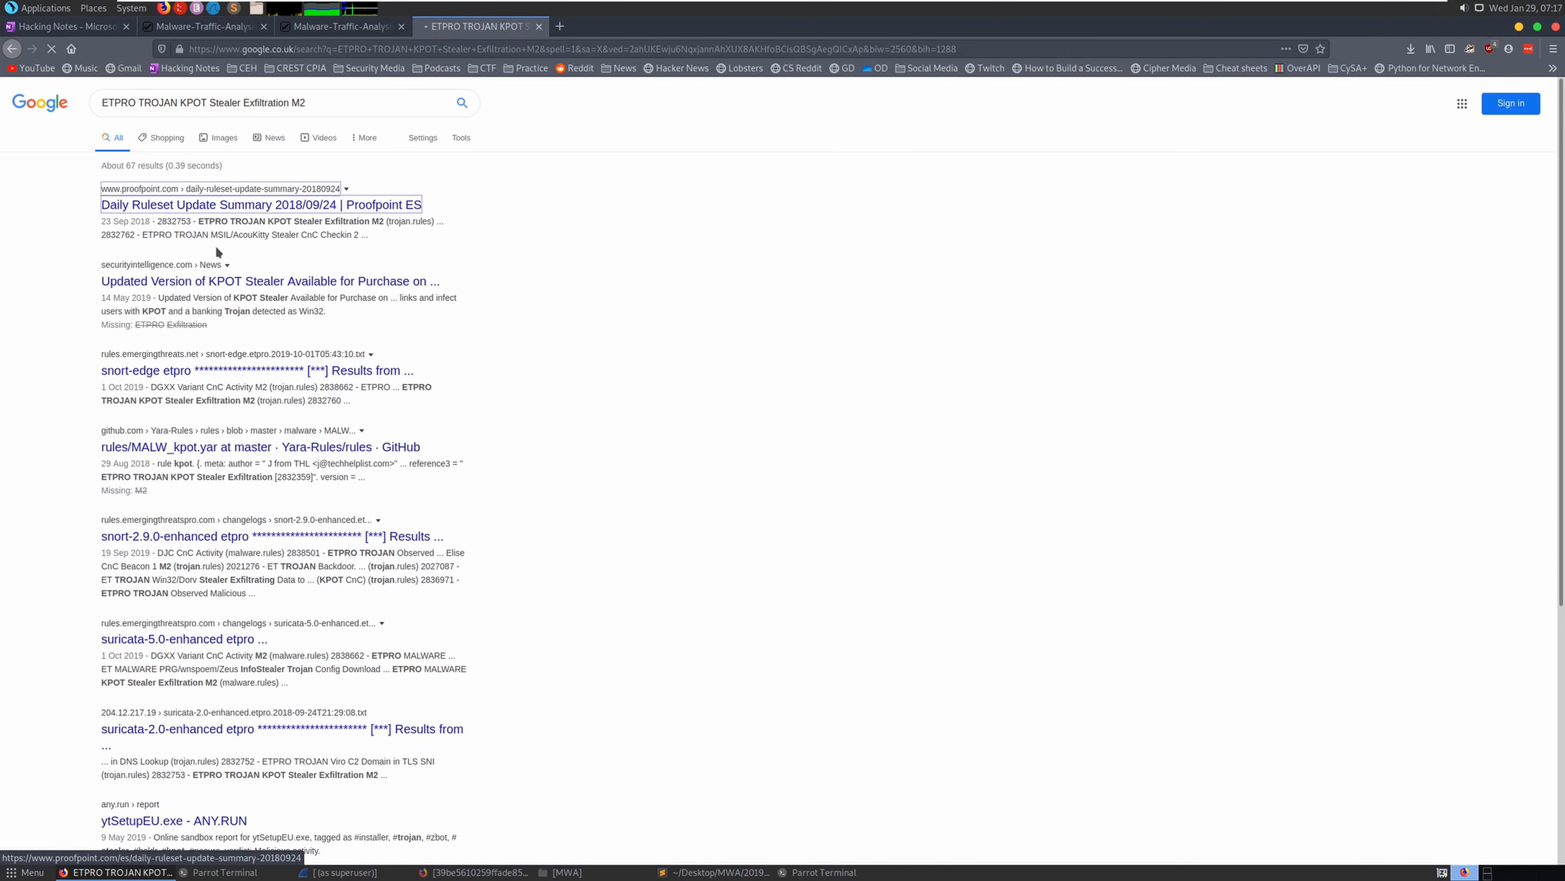
pyautogui.click(12, 49)
pyautogui.click(210, 282)
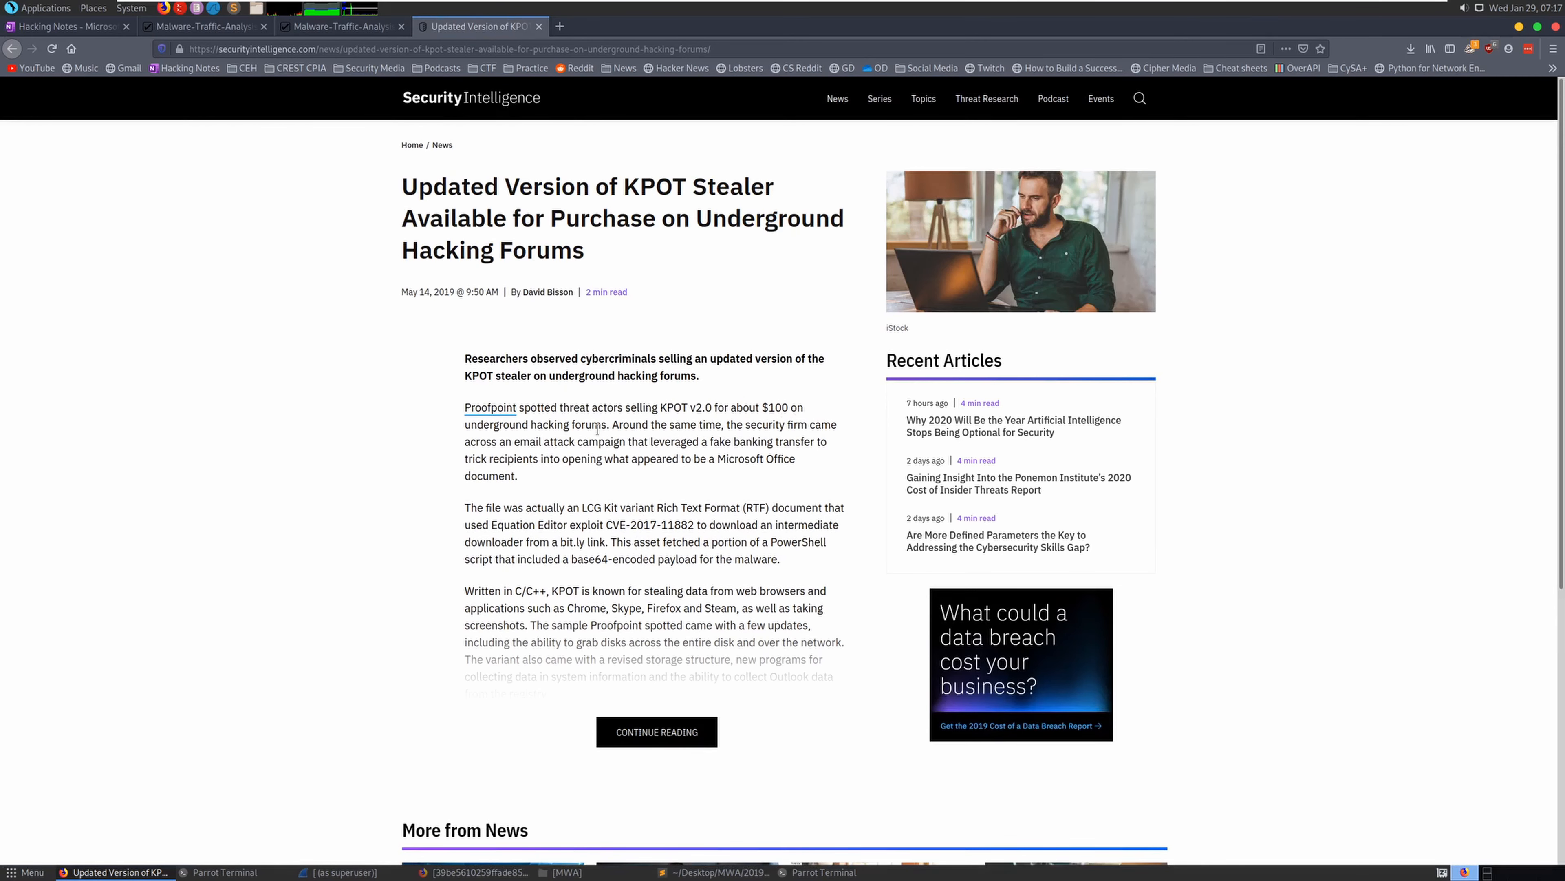
# Expand the full KPOT Stealer article and read its description, activity snapshot and defence advice through to the end
pyautogui.scroll(-3, 597, 430)
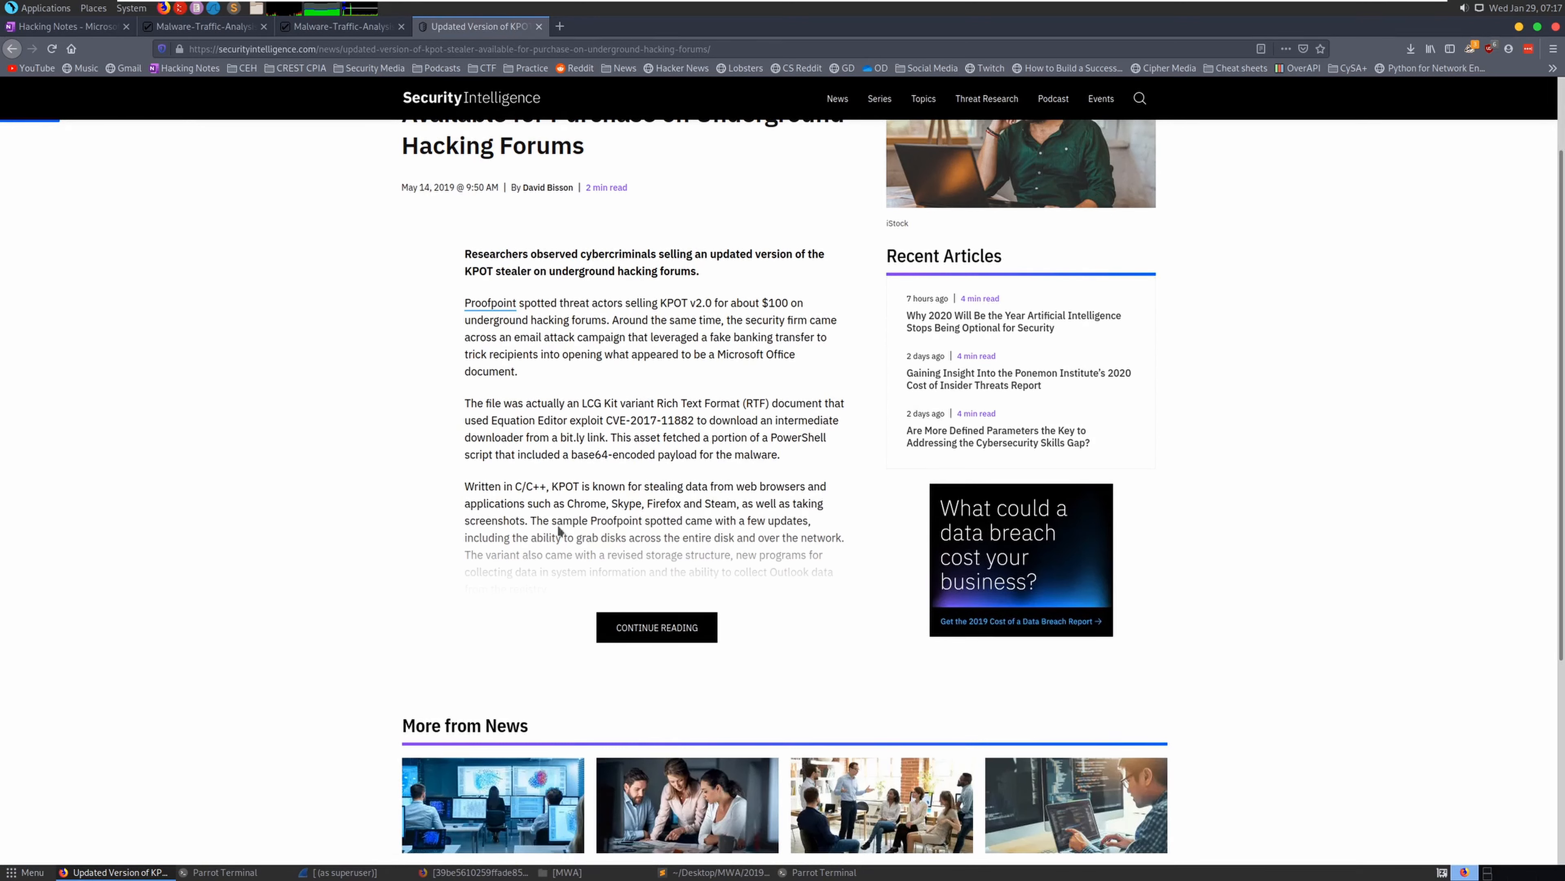
pyautogui.click(643, 617)
pyautogui.scroll(-4, 633, 546)
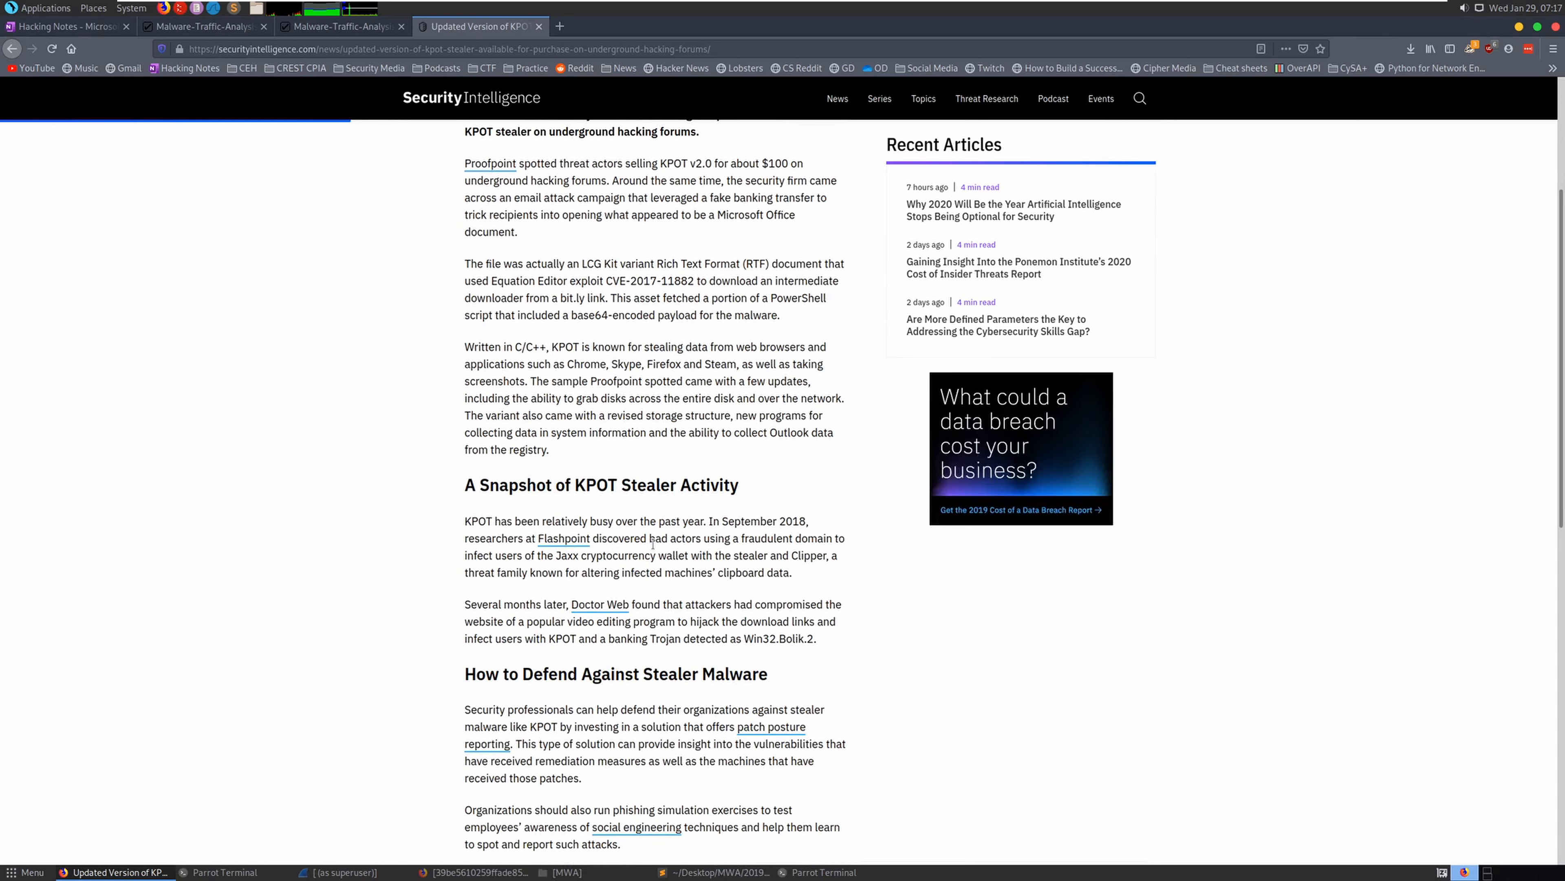
pyautogui.scroll(-3, 652, 544)
pyautogui.scroll(-2, 561, 566)
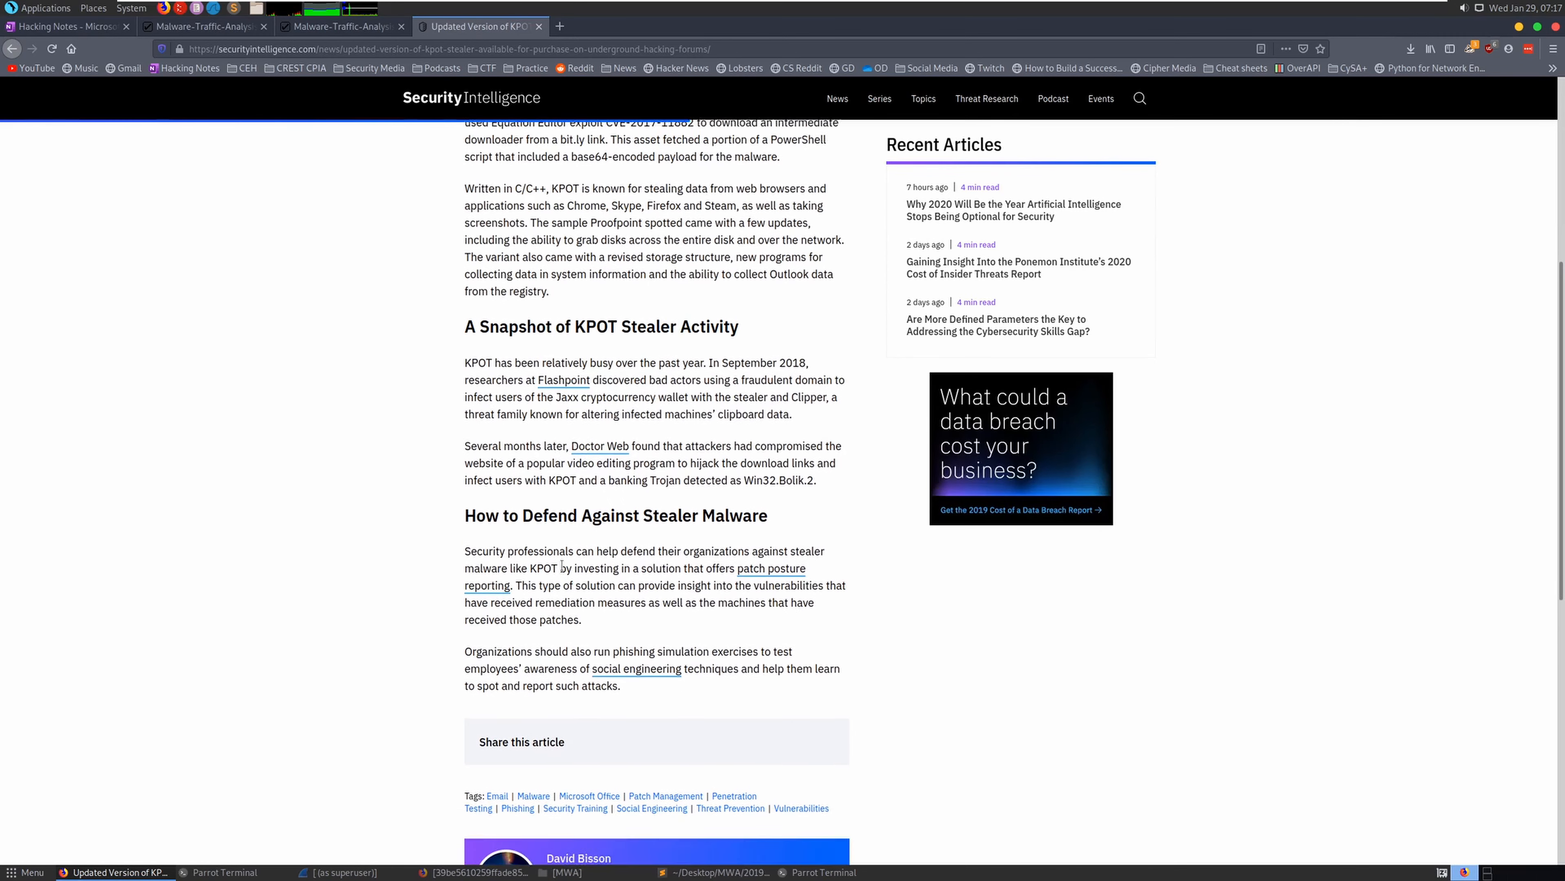
pyautogui.scroll(-12, 562, 563)
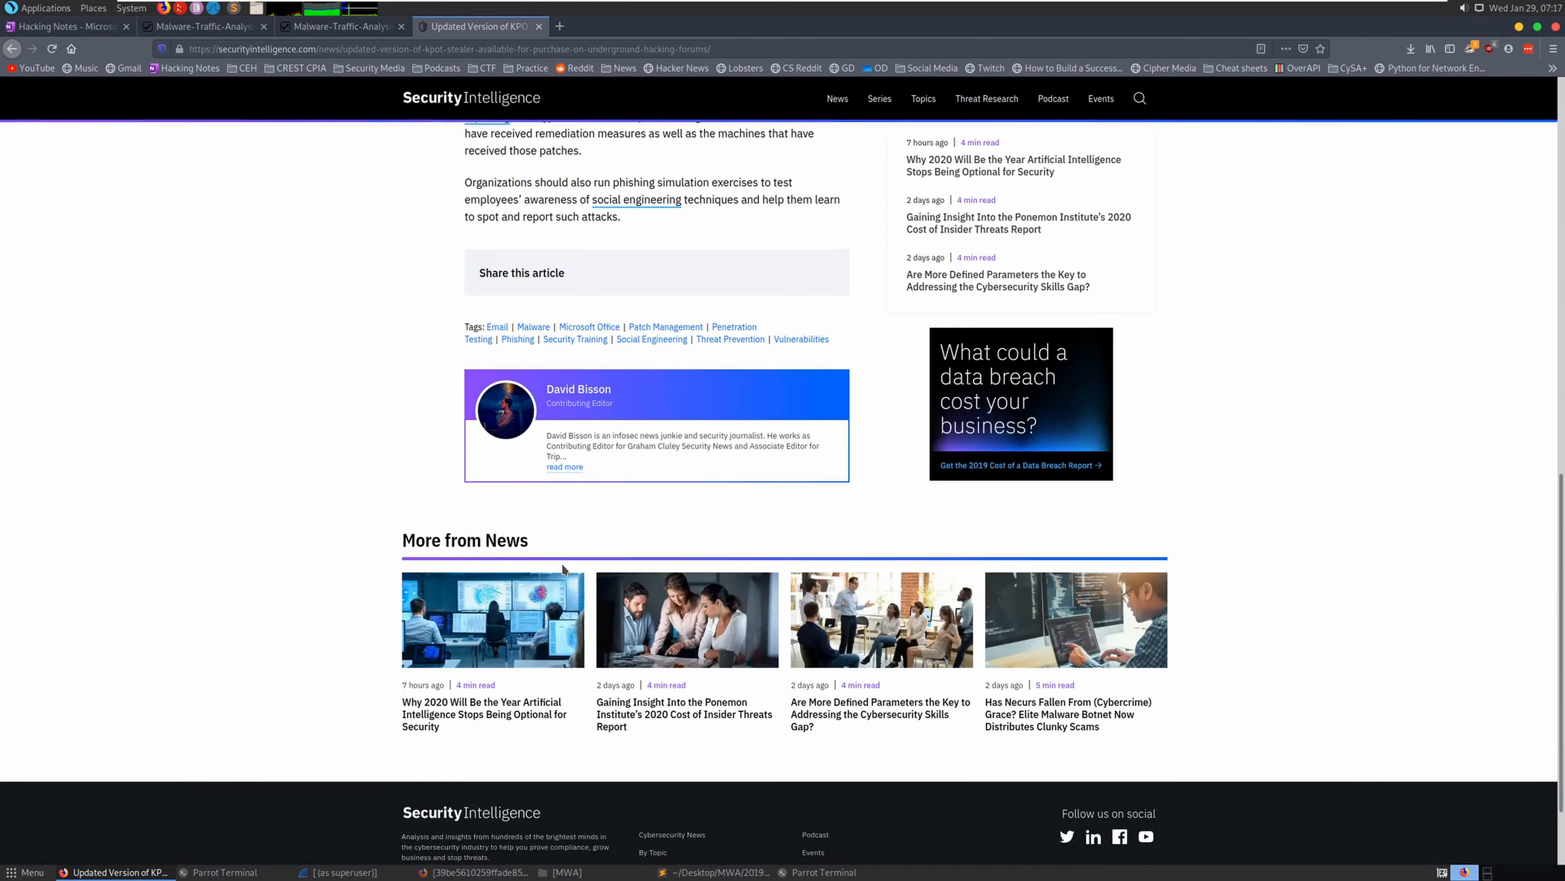
# Search the web for "kpot malware" in a new tab and open PCrisk's KPOT Stealer removal guide
pyautogui.scroll(11, 562, 563)
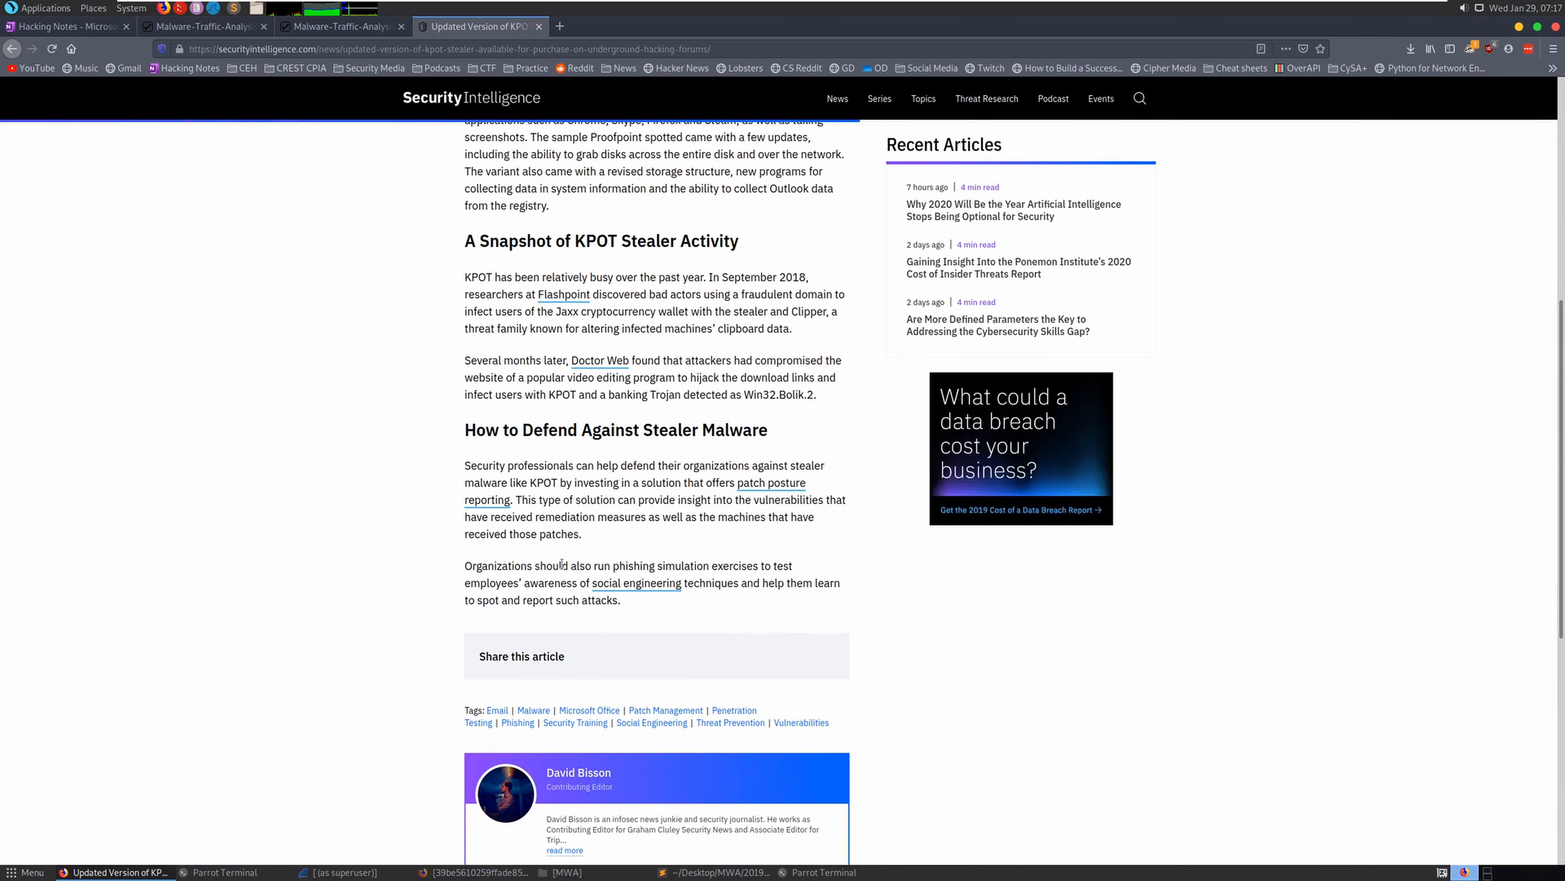
pyautogui.scroll(8, 561, 563)
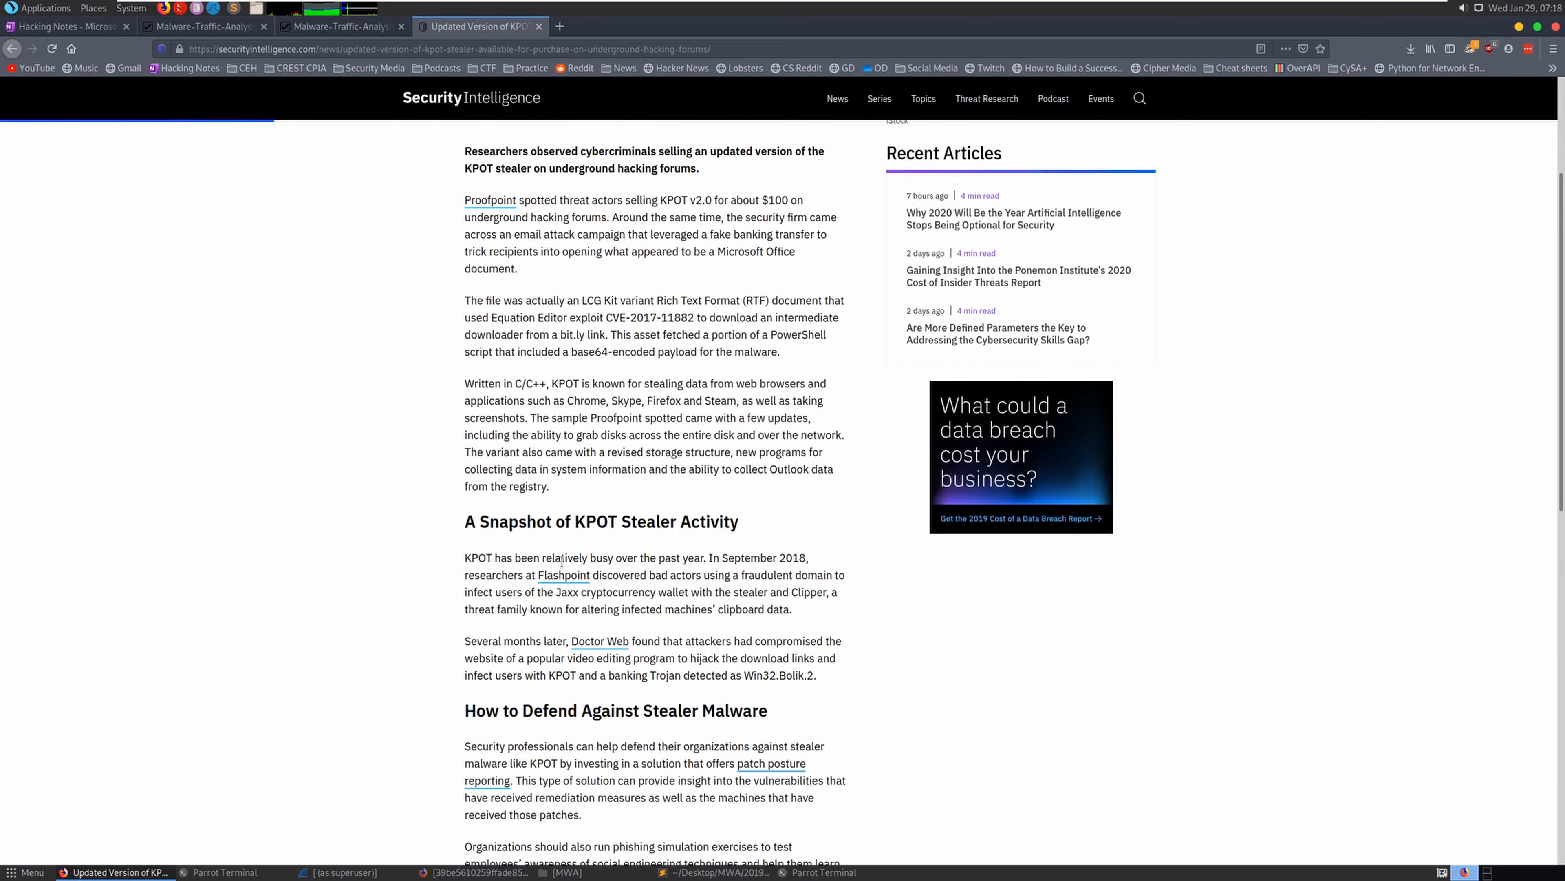
pyautogui.scroll(4, 561, 563)
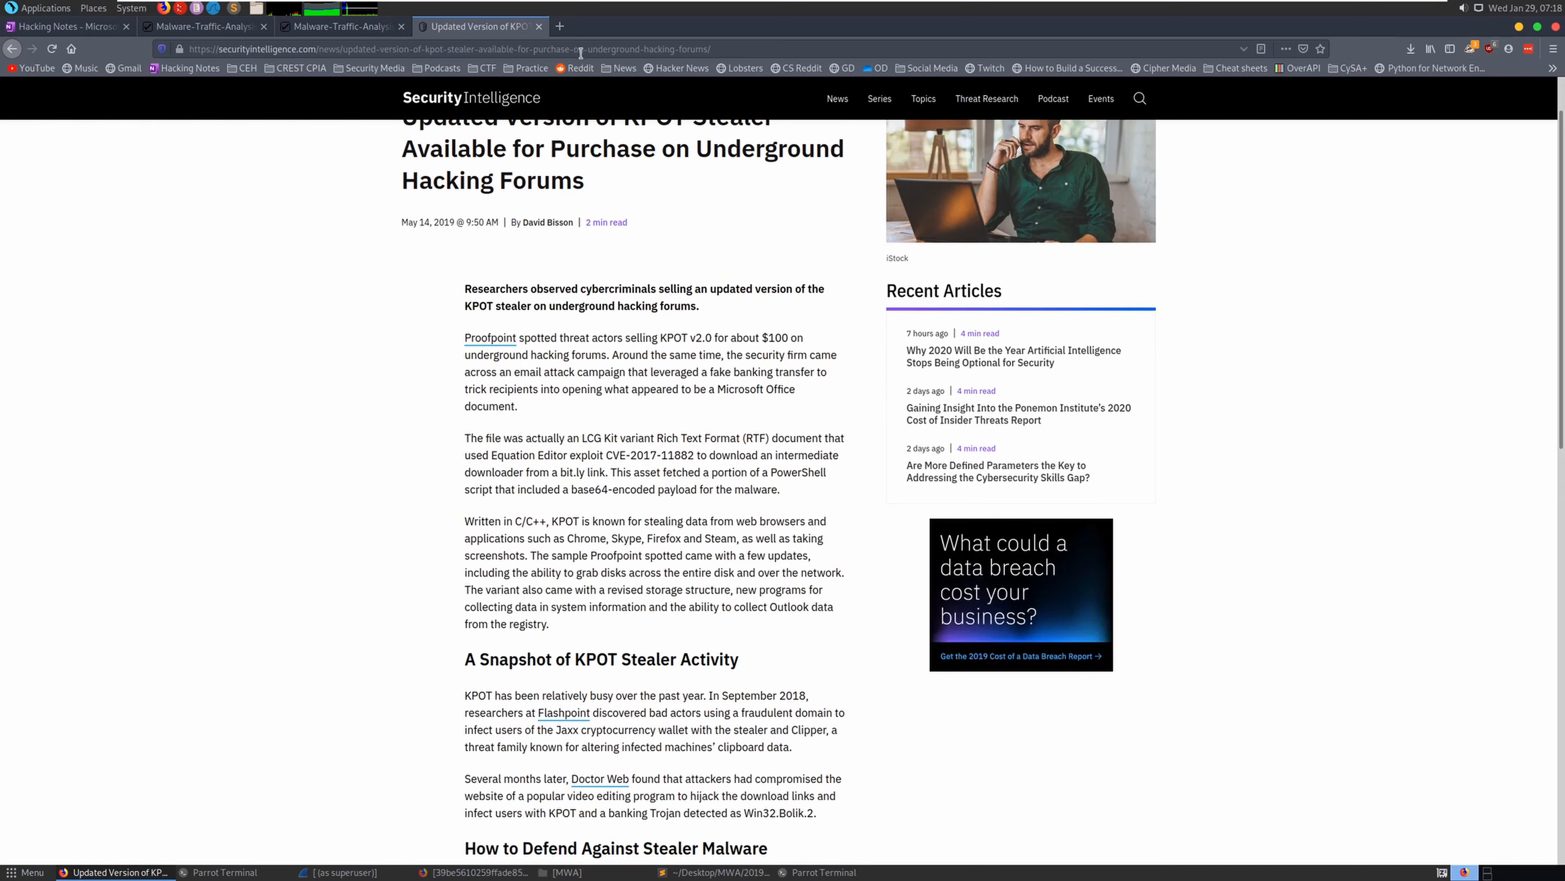
pyautogui.click(559, 28)
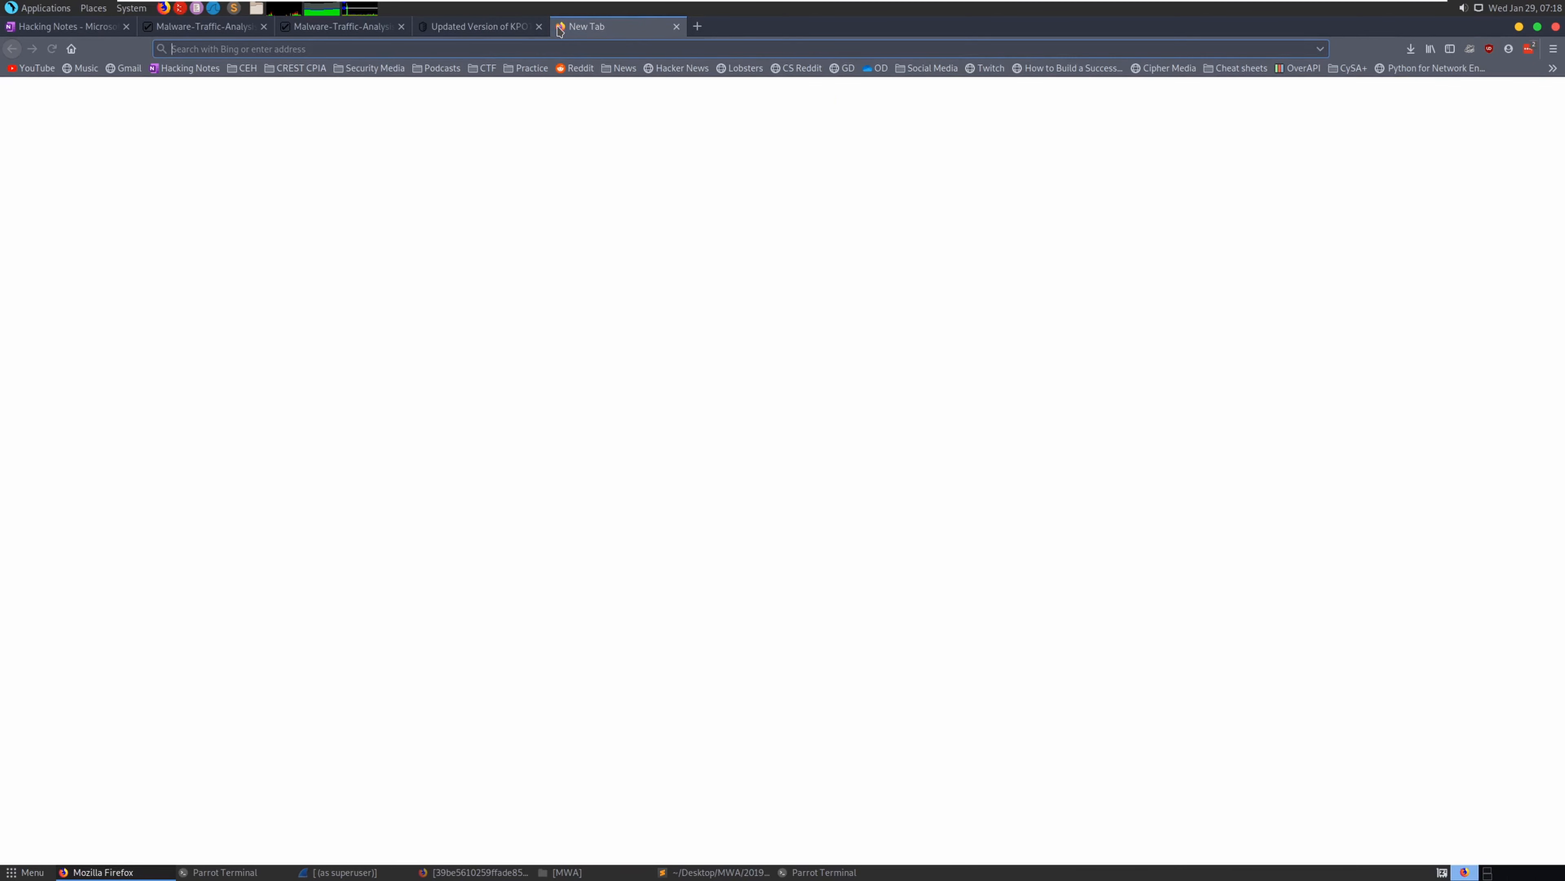
pyautogui.write('kpot malwa')
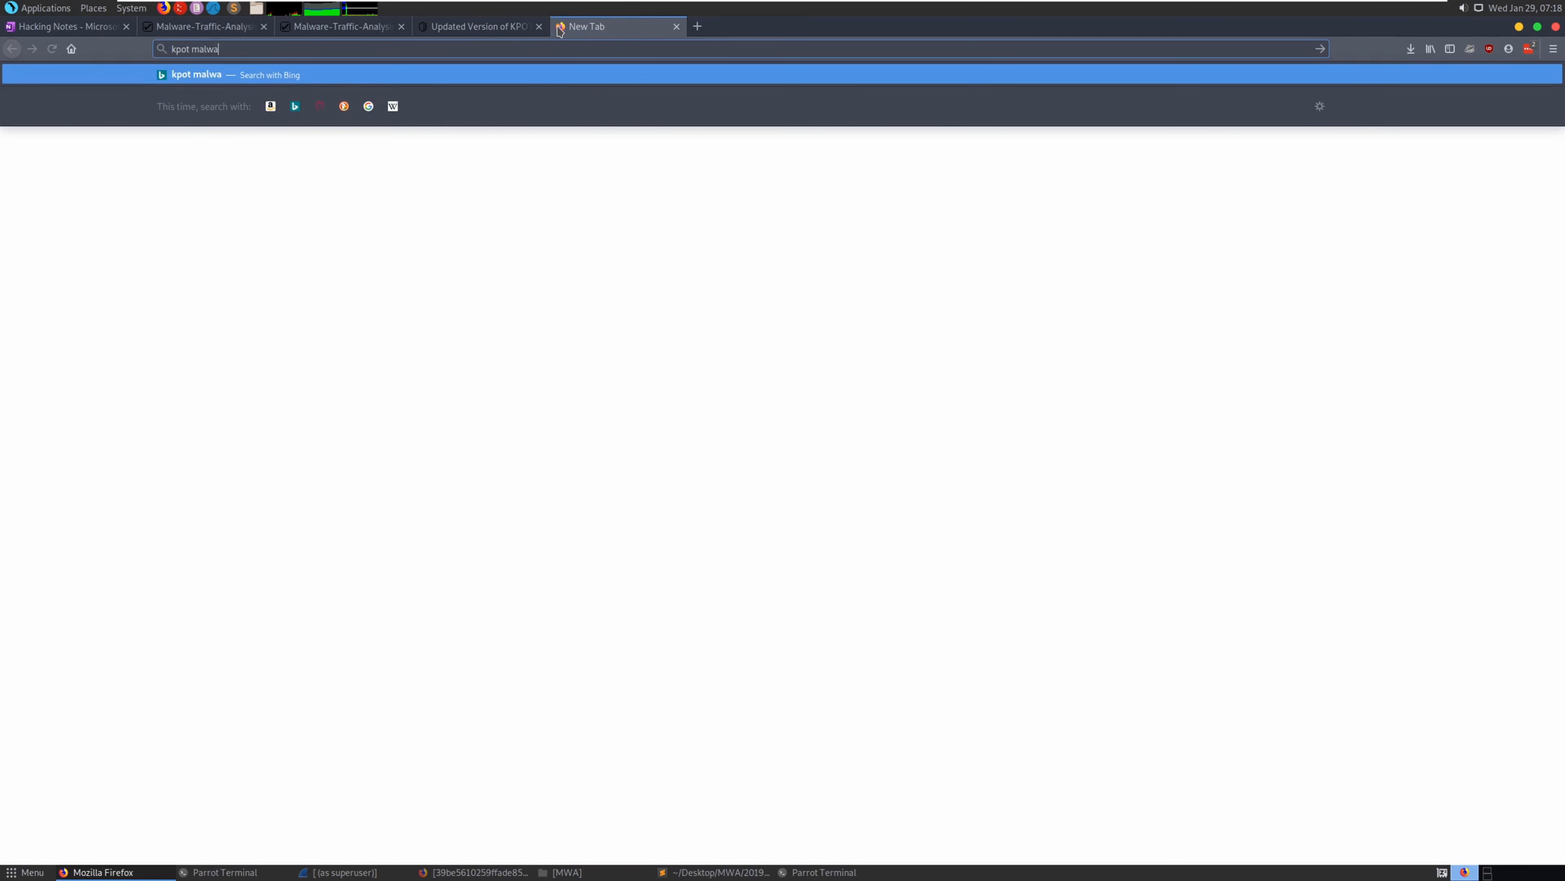
pyautogui.write('re')
pyautogui.press('Return')
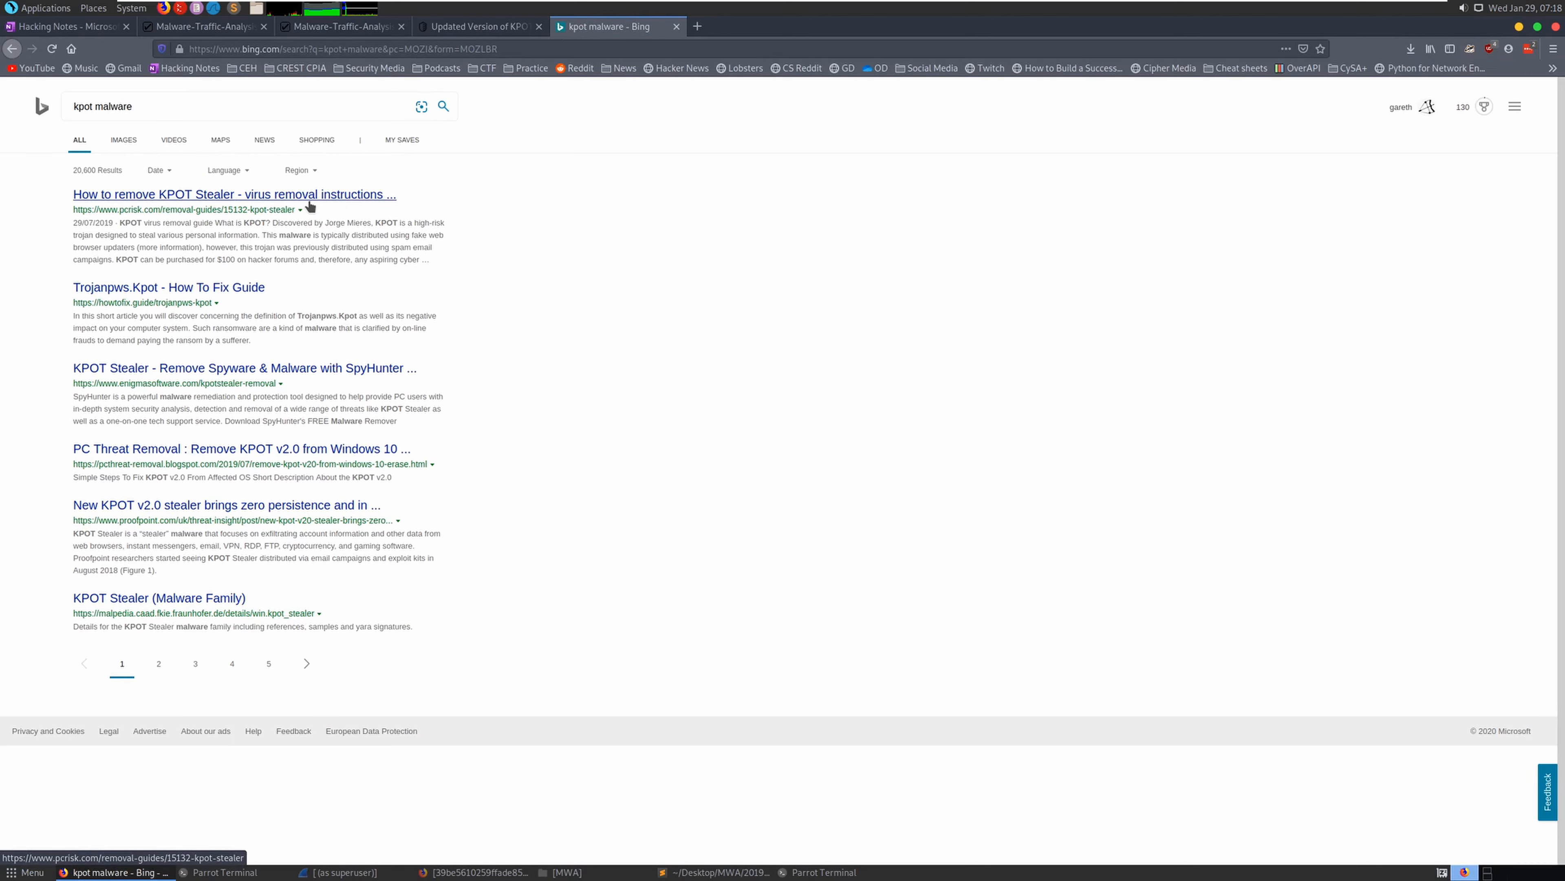
pyautogui.click(308, 196)
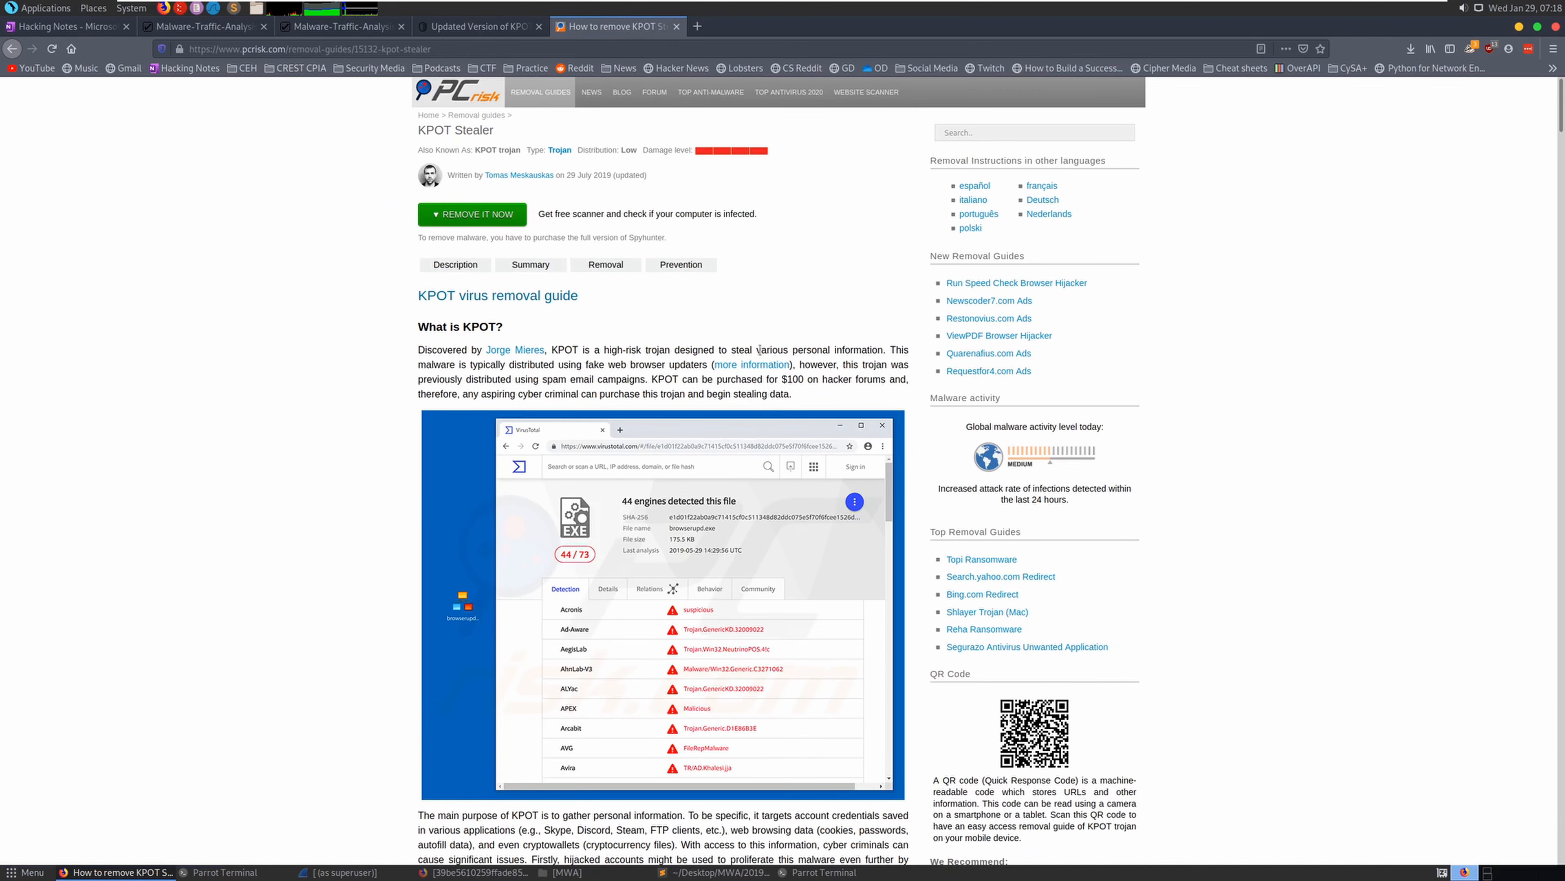
# Switch to the MWA-1-19 notes in Sublime Text and answer the malware type question with "Kpot data efiltation"
pyautogui.click(724, 872)
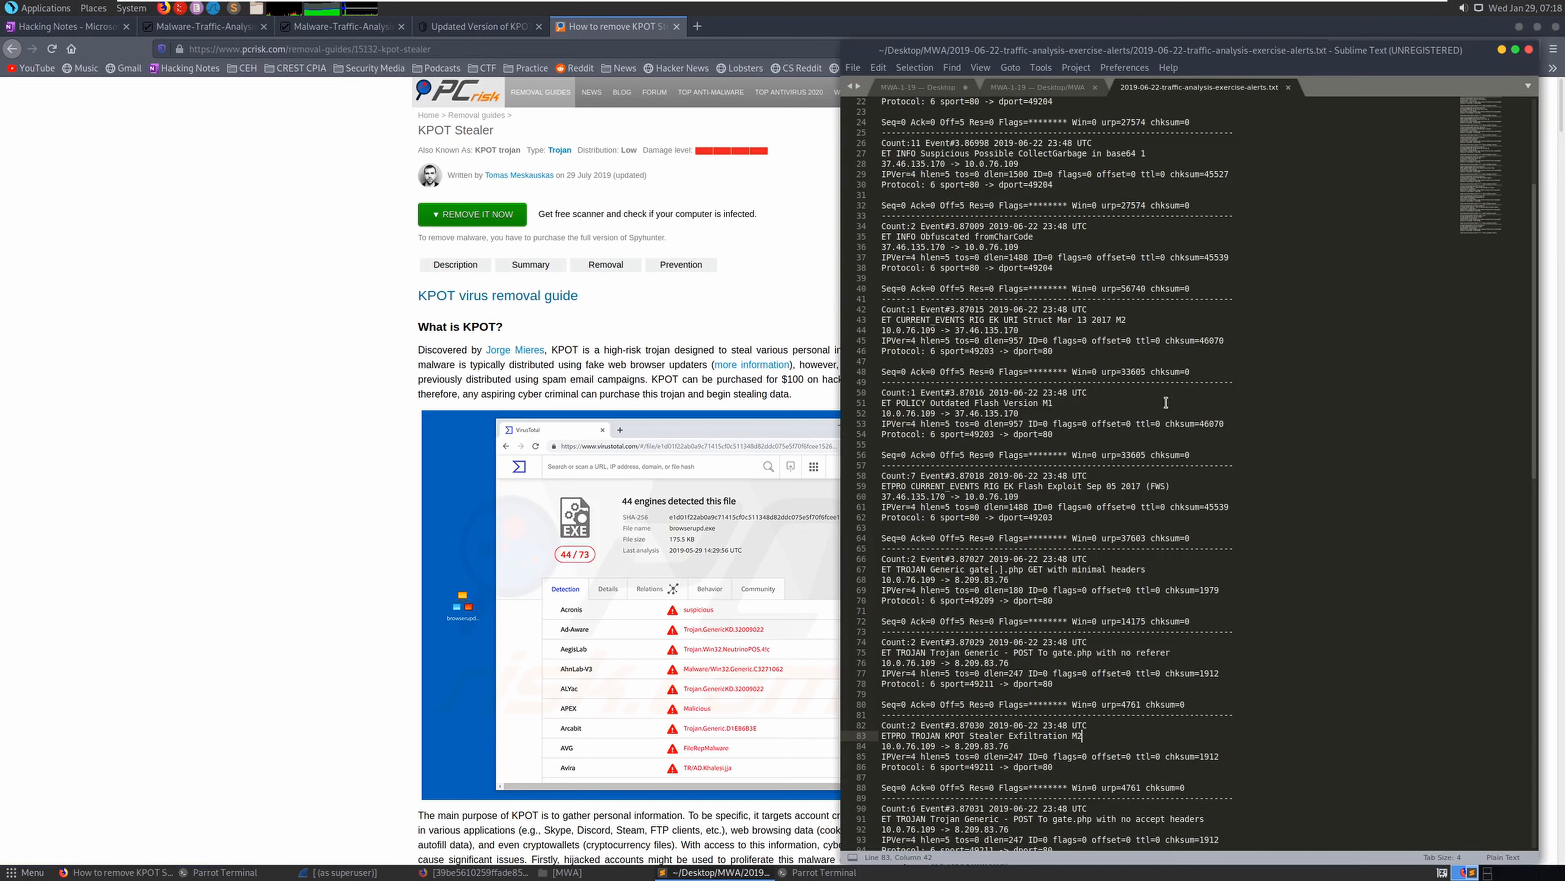
pyautogui.click(931, 92)
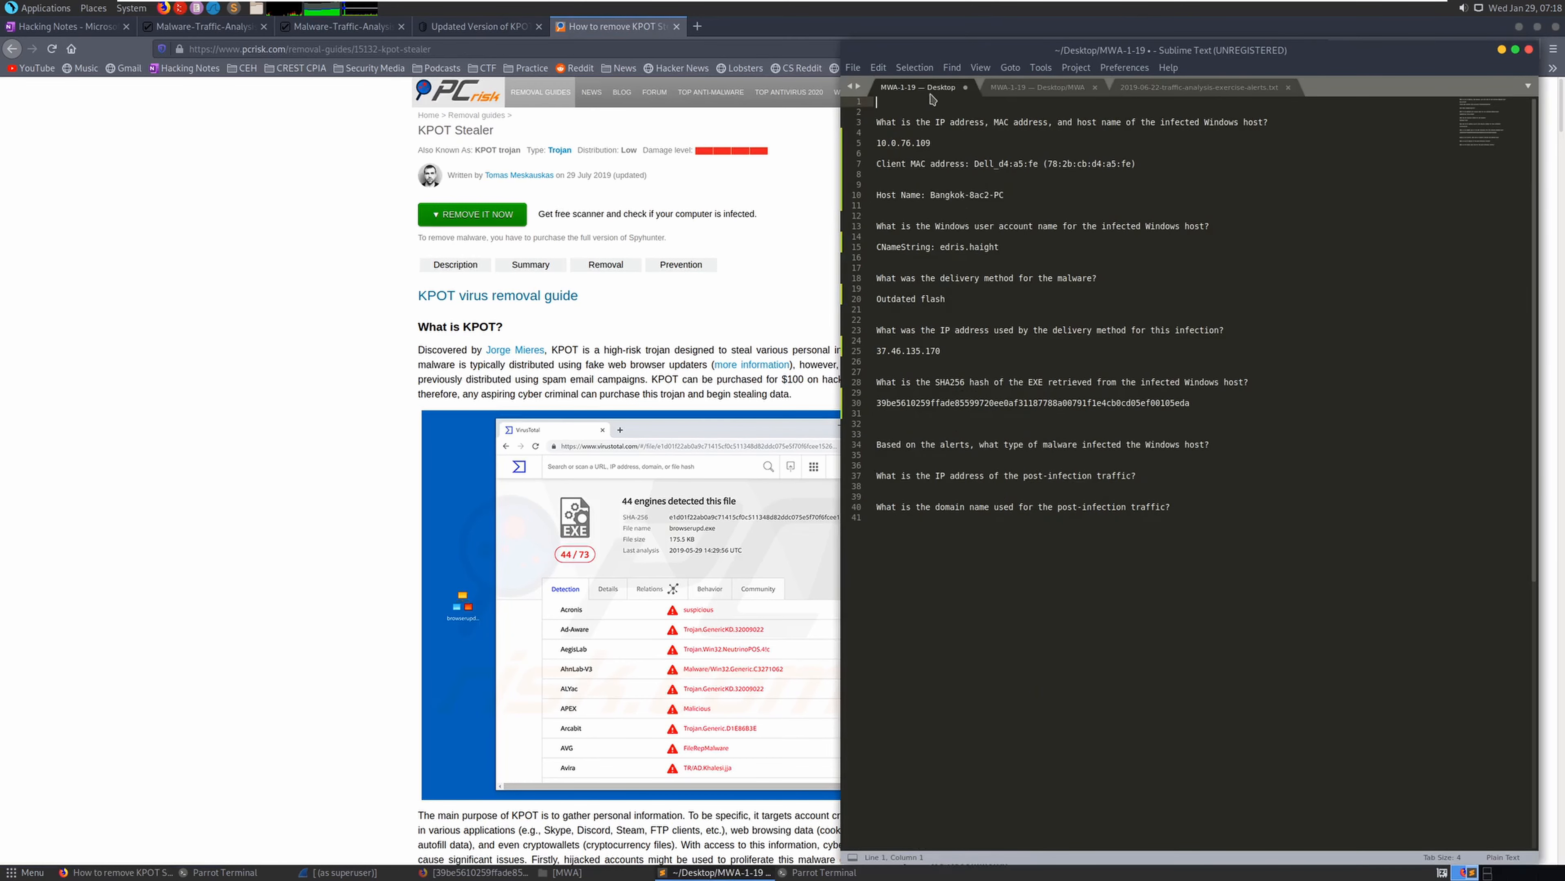
pyautogui.click(932, 465)
pyautogui.press('Return')
pyautogui.press('Return')
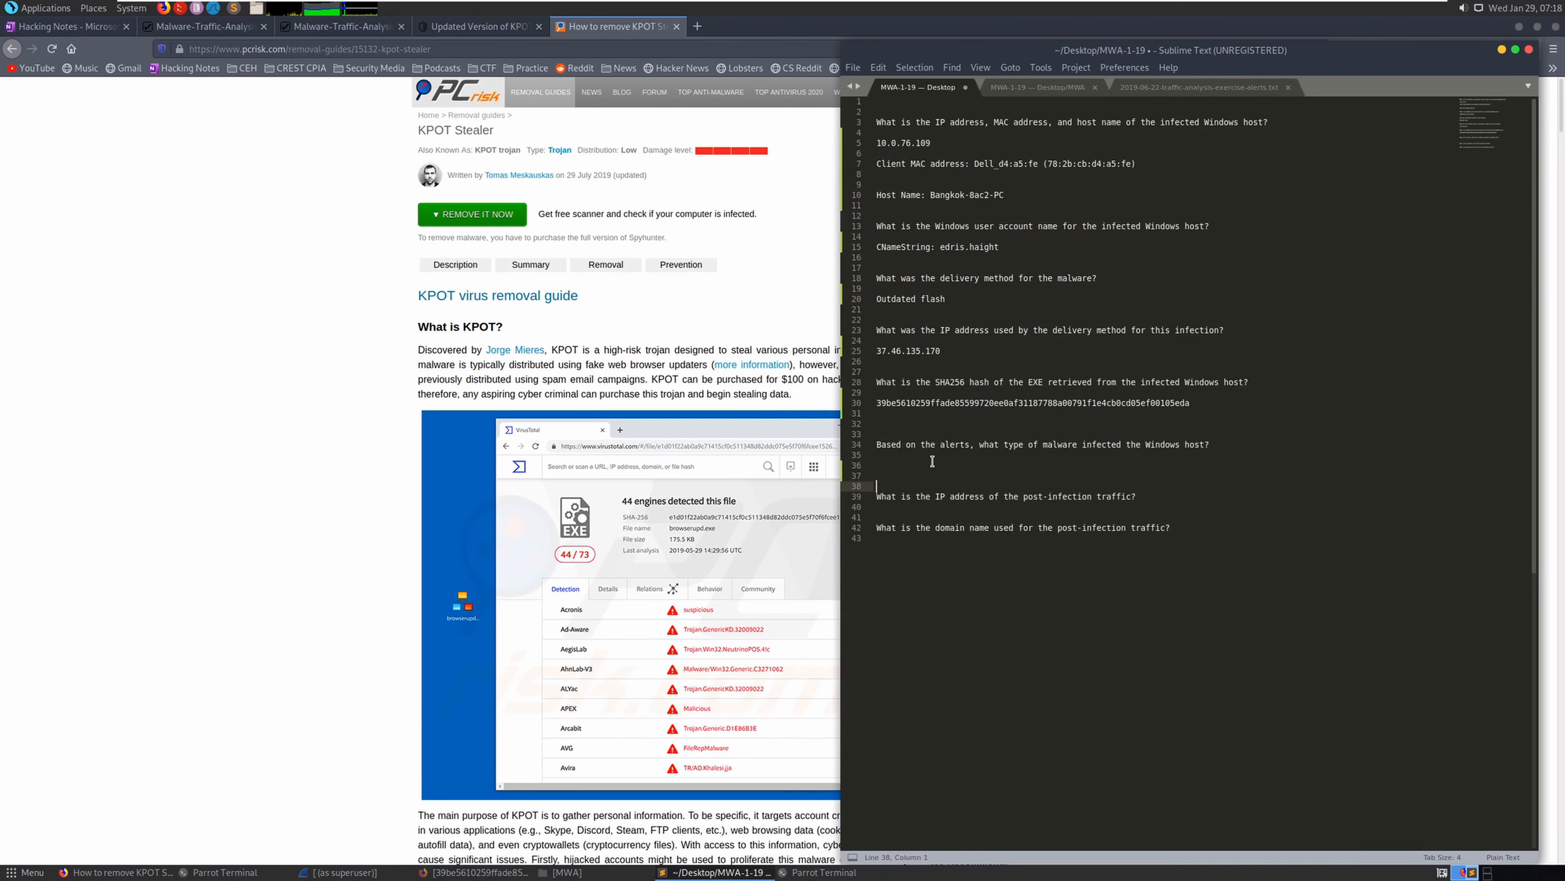
pyautogui.press('Up')
pyautogui.press('Up')
pyautogui.press('Up')
pyautogui.write('Kpot data exfiltation')
# Add three blank lines beneath the question about the IP address of the post-infection traffic
pyautogui.click(934, 517)
pyautogui.press('Return')
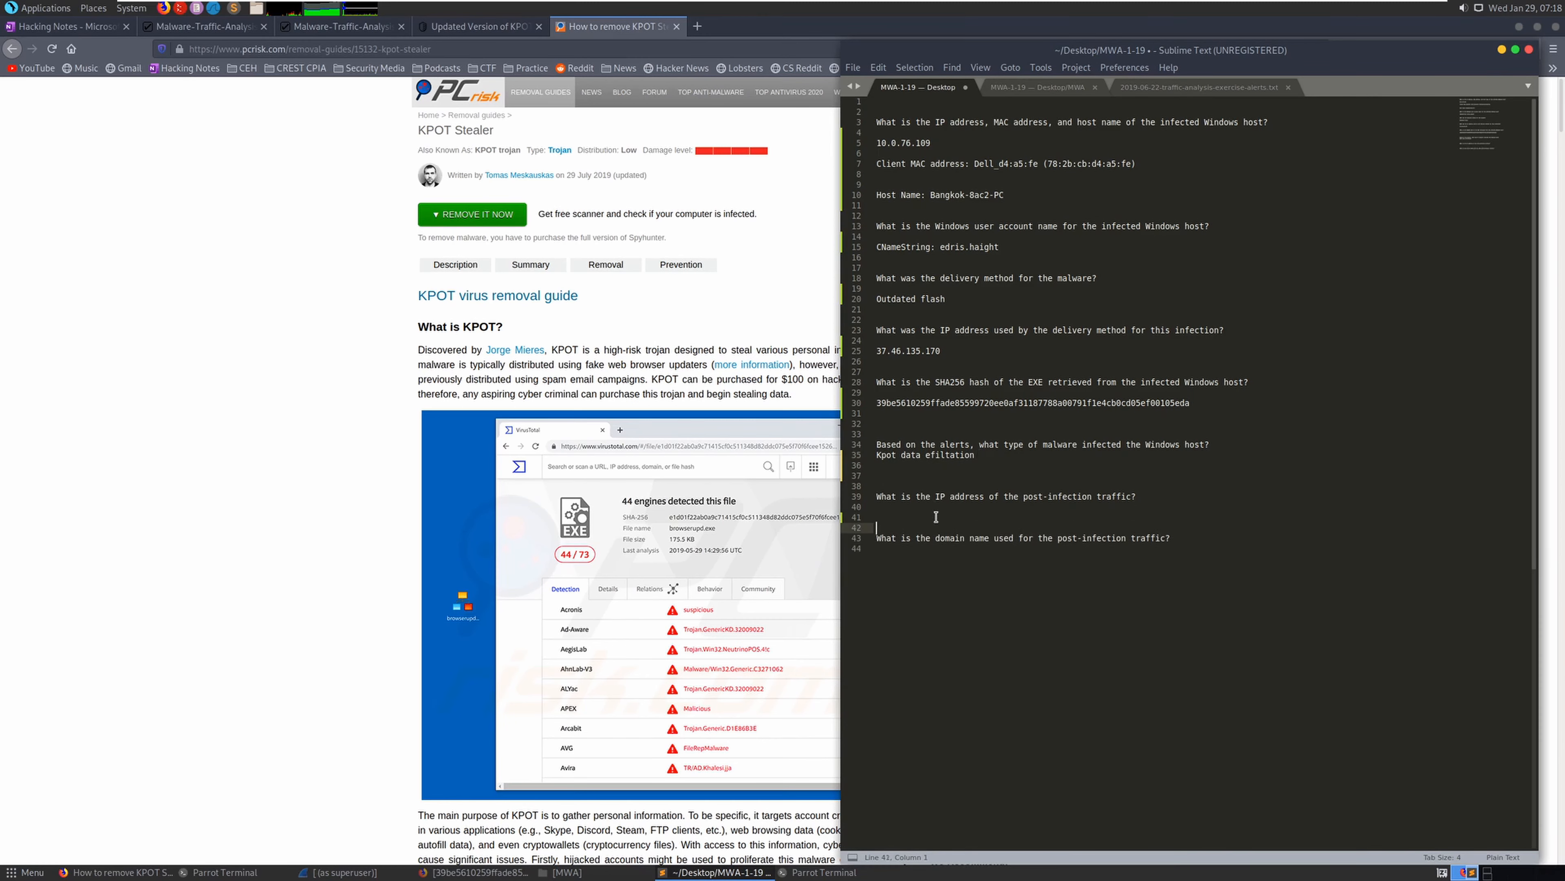
pyautogui.press('Return')
pyautogui.press('Return')
pyautogui.click(932, 461)
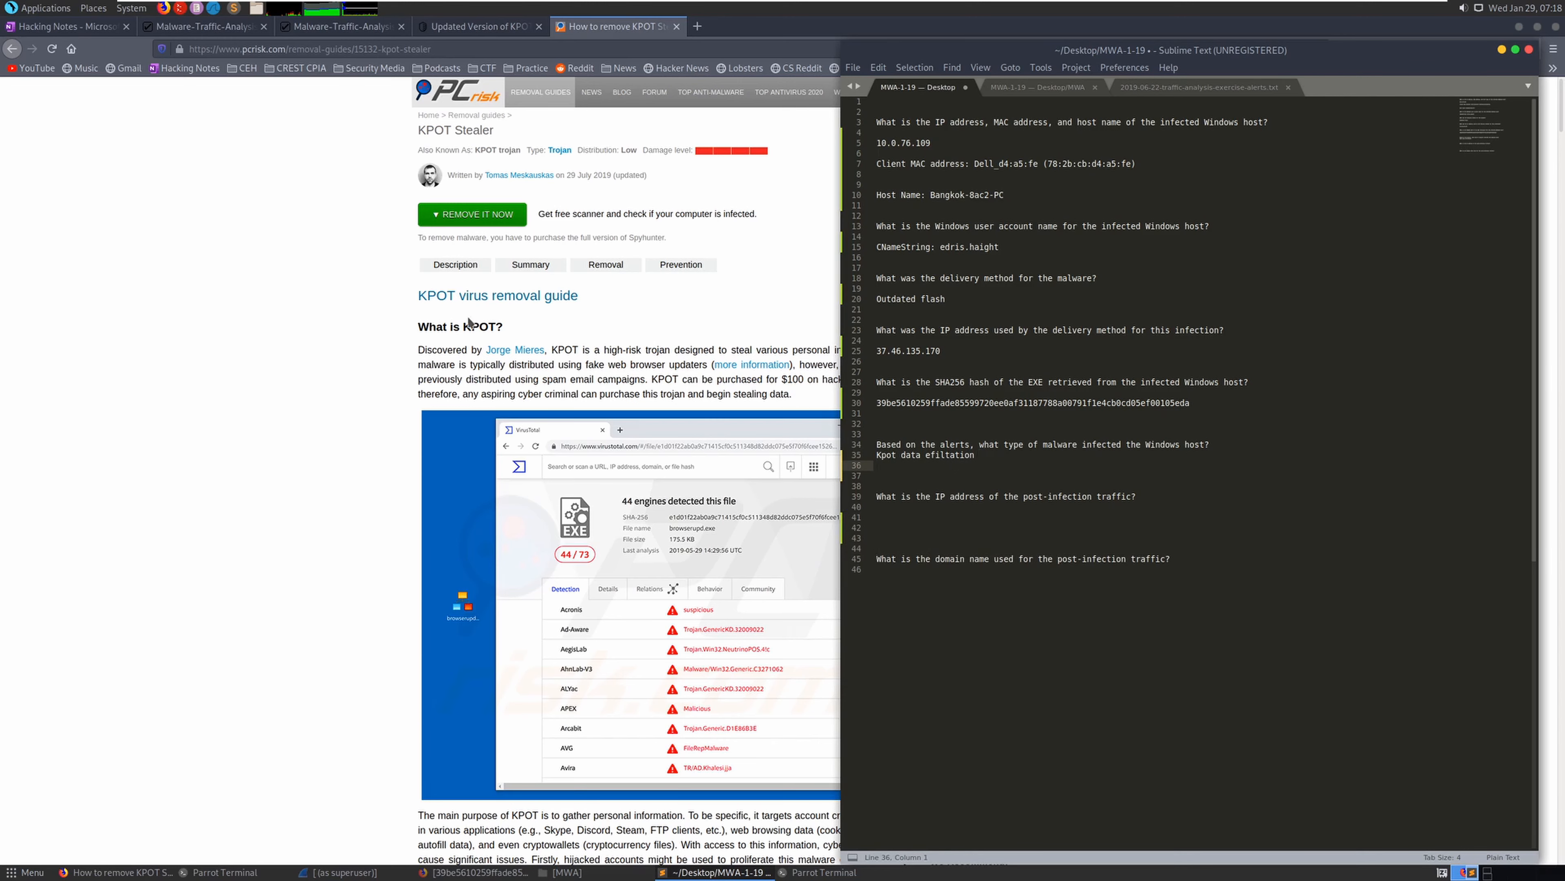
# Replace the misspelled last word of the malware type answer with "Exfiltration" copied from the KPOT Stealer entry in the alerts file
pyautogui.click(1205, 89)
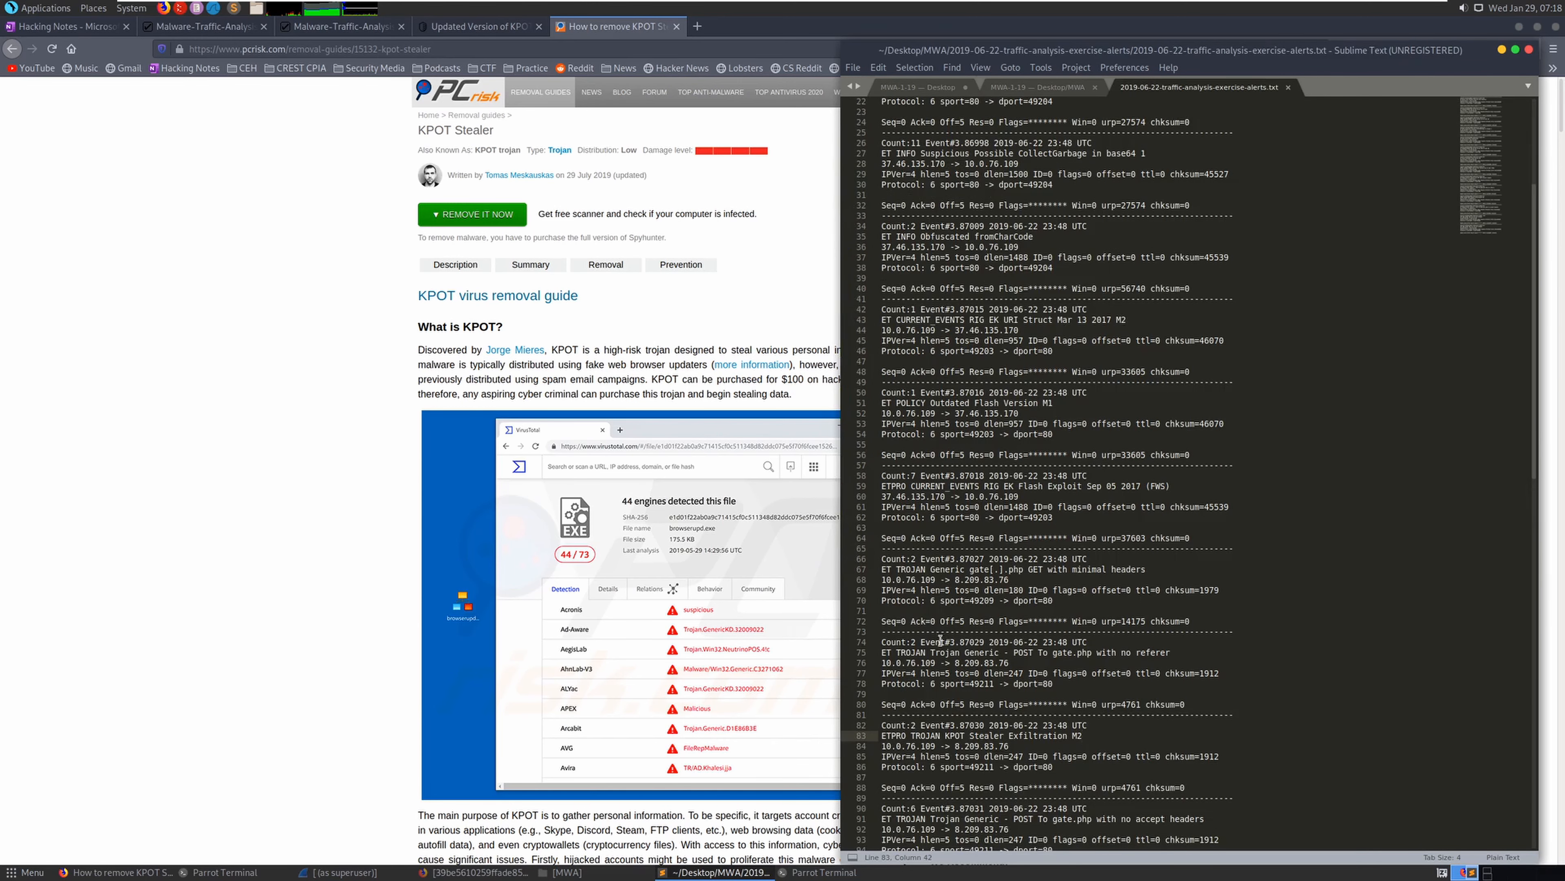
pyautogui.doubleClick(1037, 736)
pyautogui.hotkey('ctrl', 'c')
pyautogui.click(908, 89)
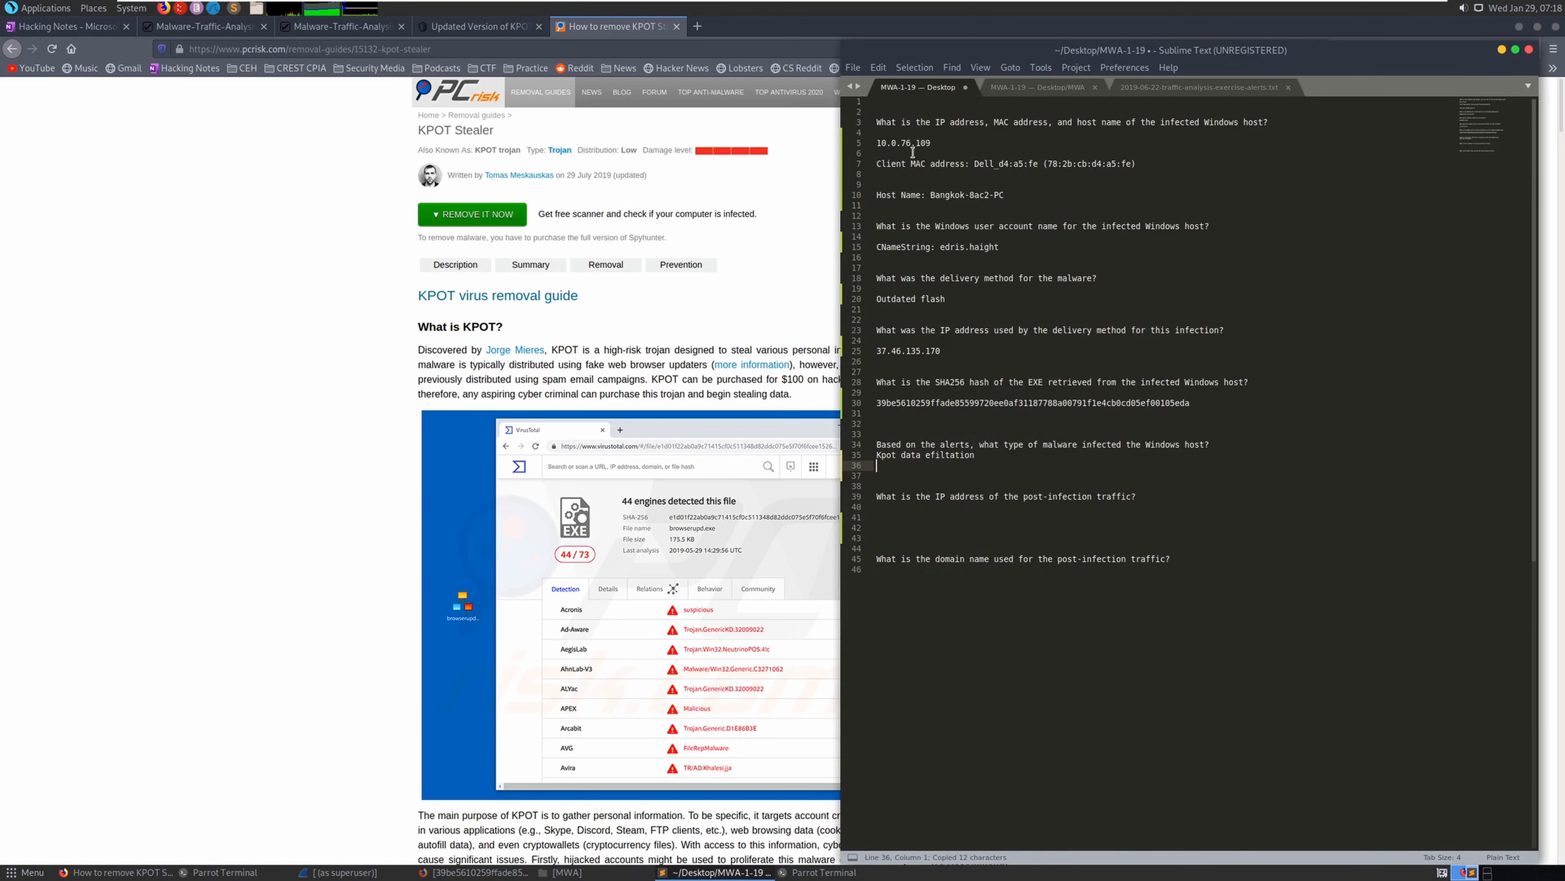
pyautogui.doubleClick(963, 456)
pyautogui.hotkey('ctrl', 'v')
pyautogui.click(961, 527)
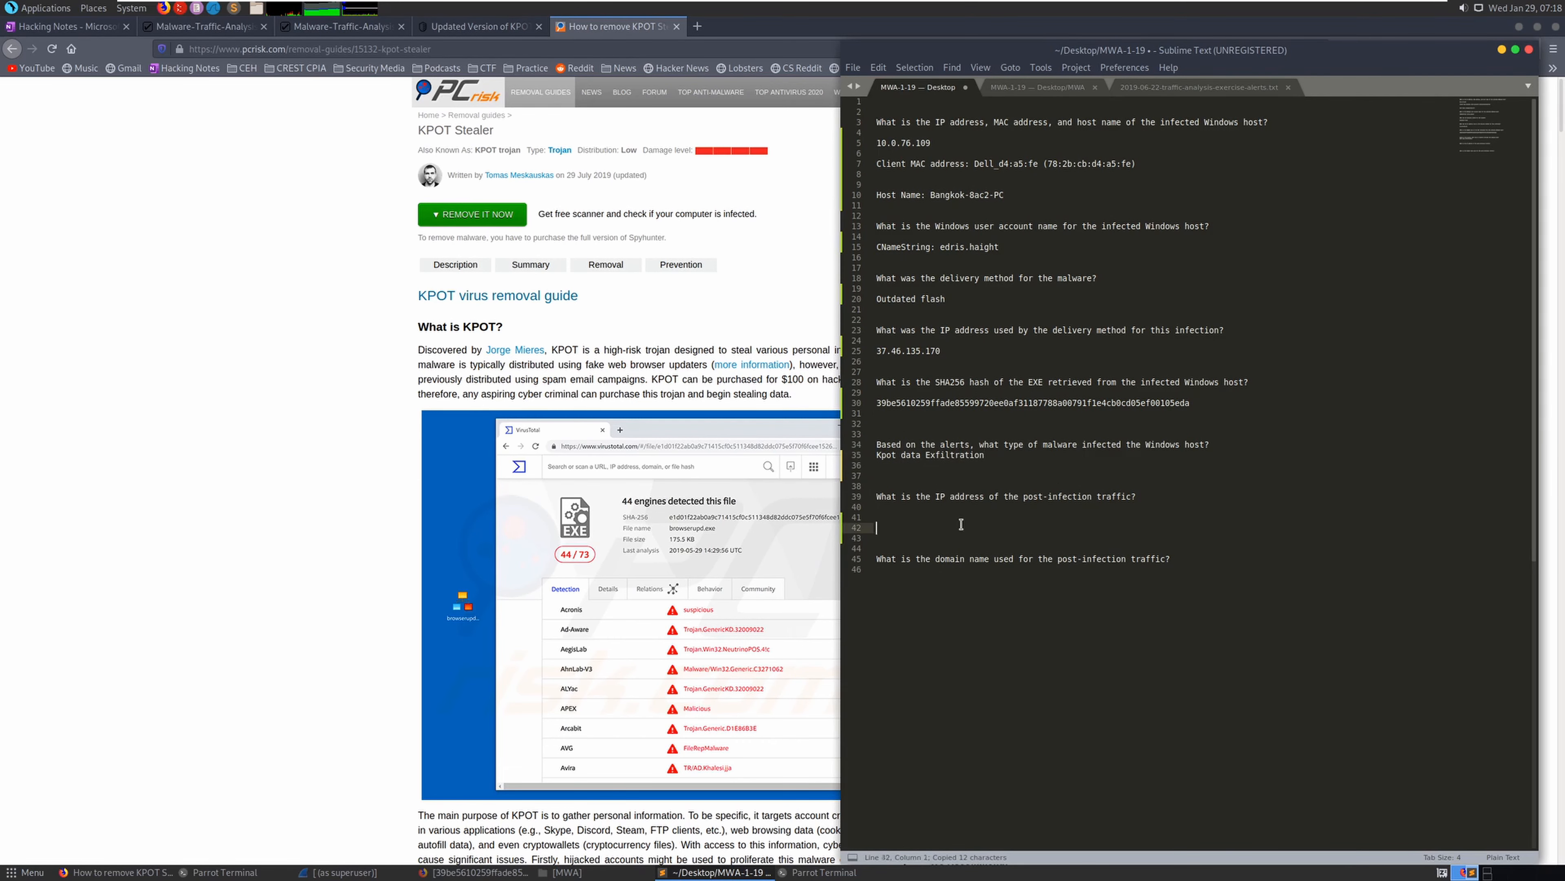
pyautogui.click(1144, 515)
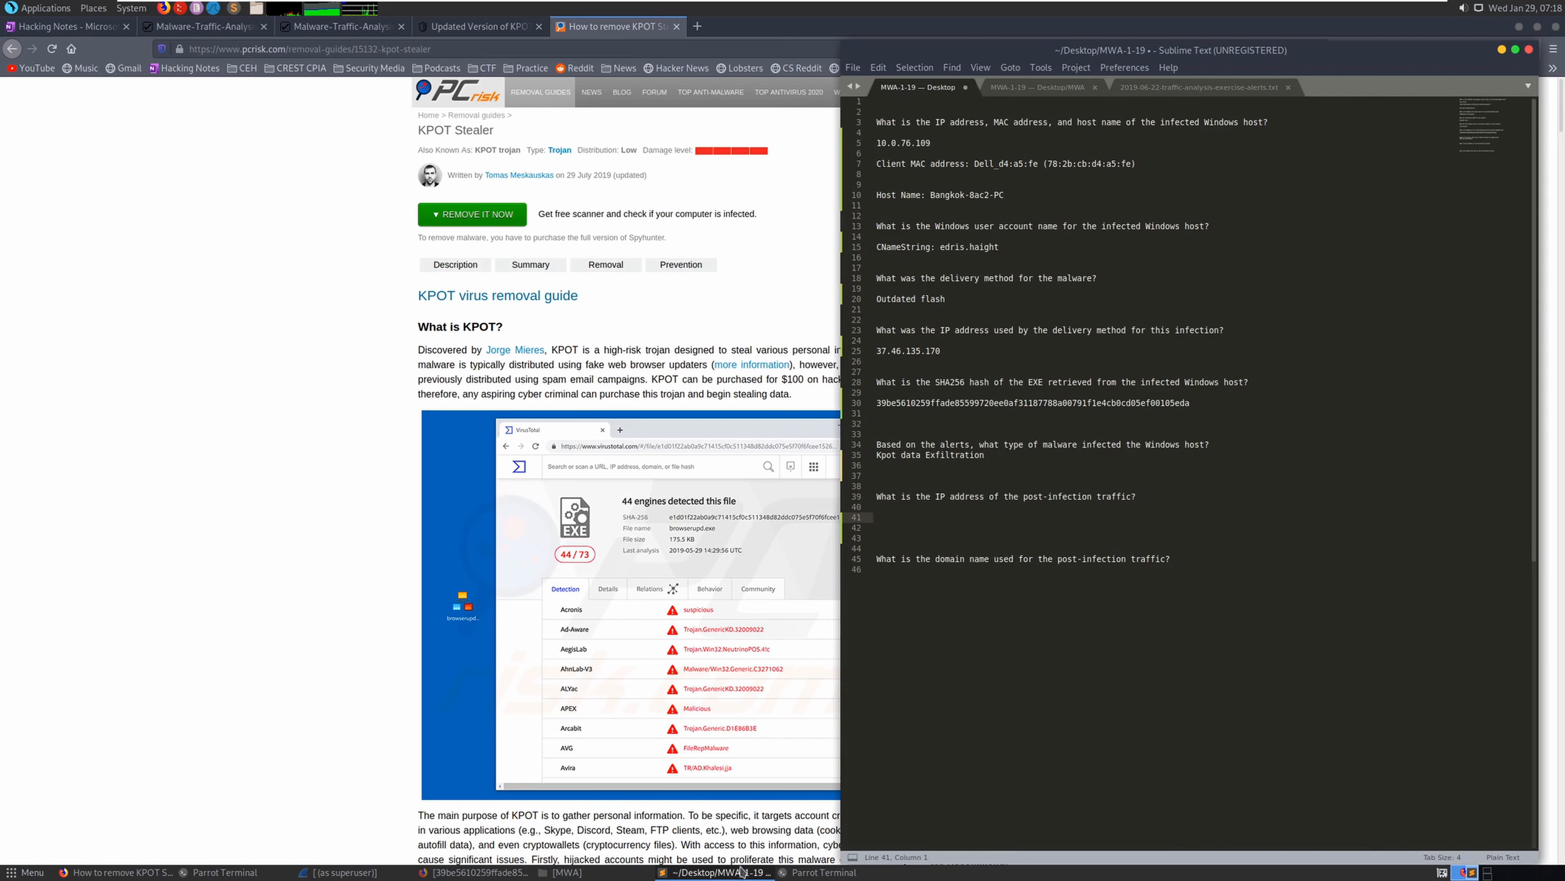
# Switch to Wireshark and filter the capture with ip.src == 10.0.76.109, copying the infected host's IP address from the notes
pyautogui.click(390, 873)
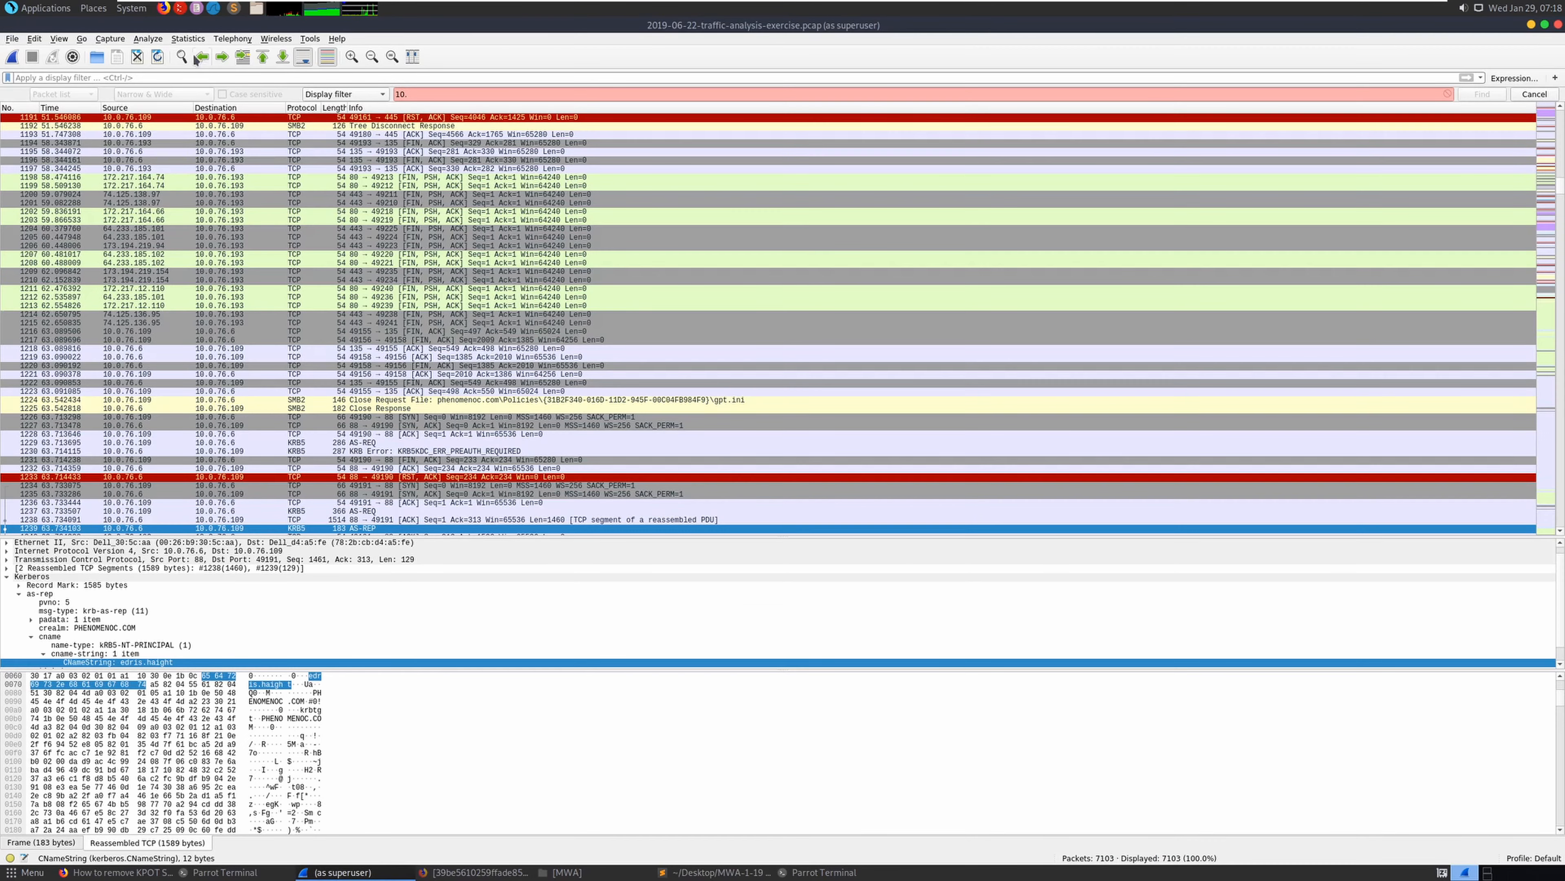
pyautogui.write('ips')
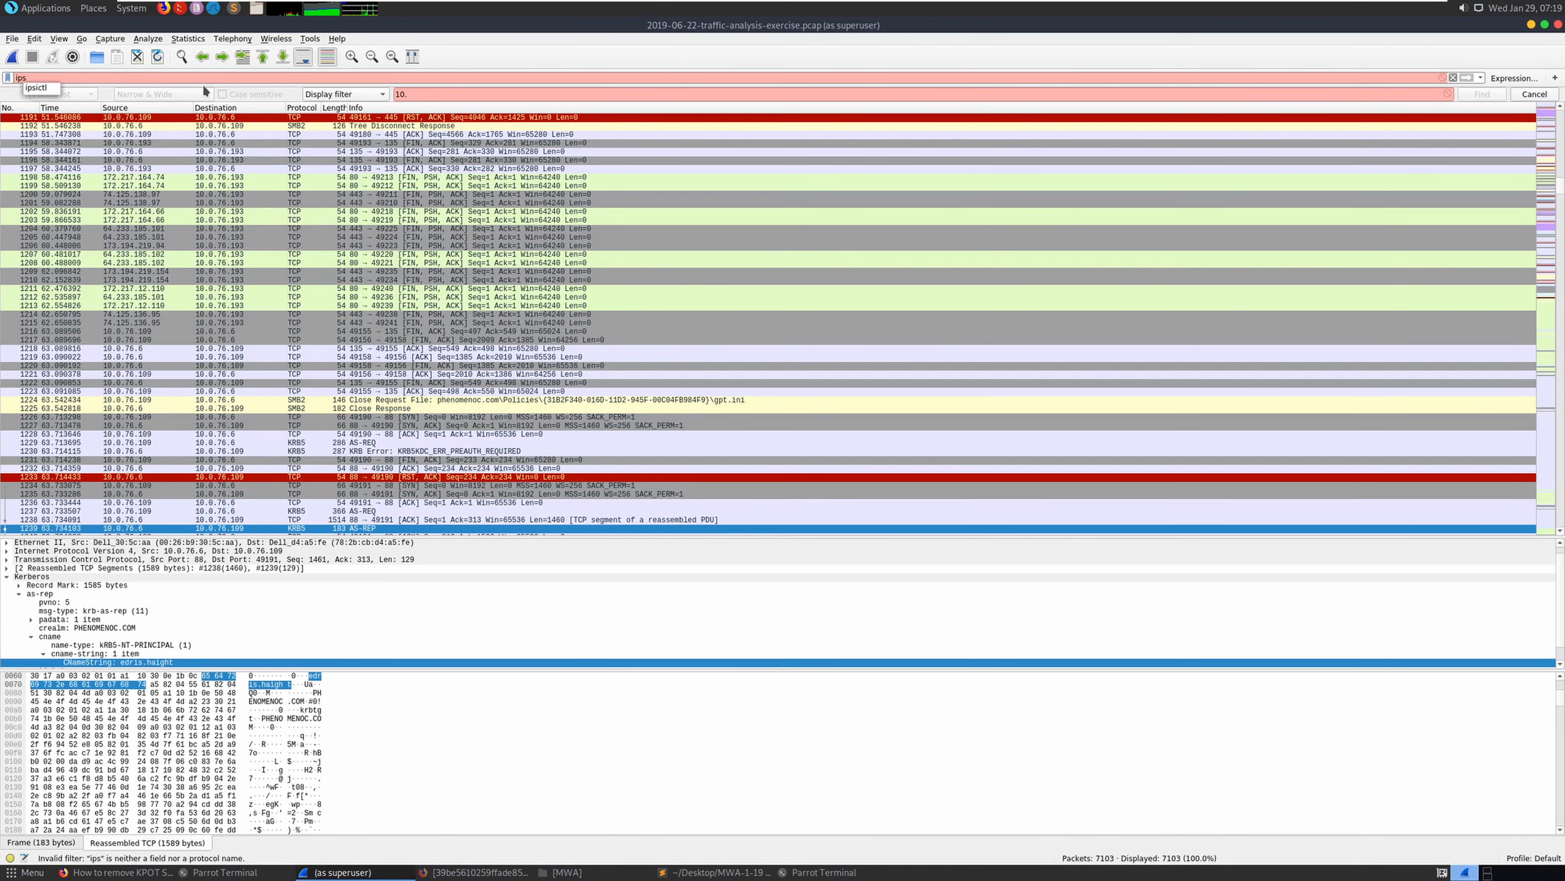
pyautogui.press('BackSpace')
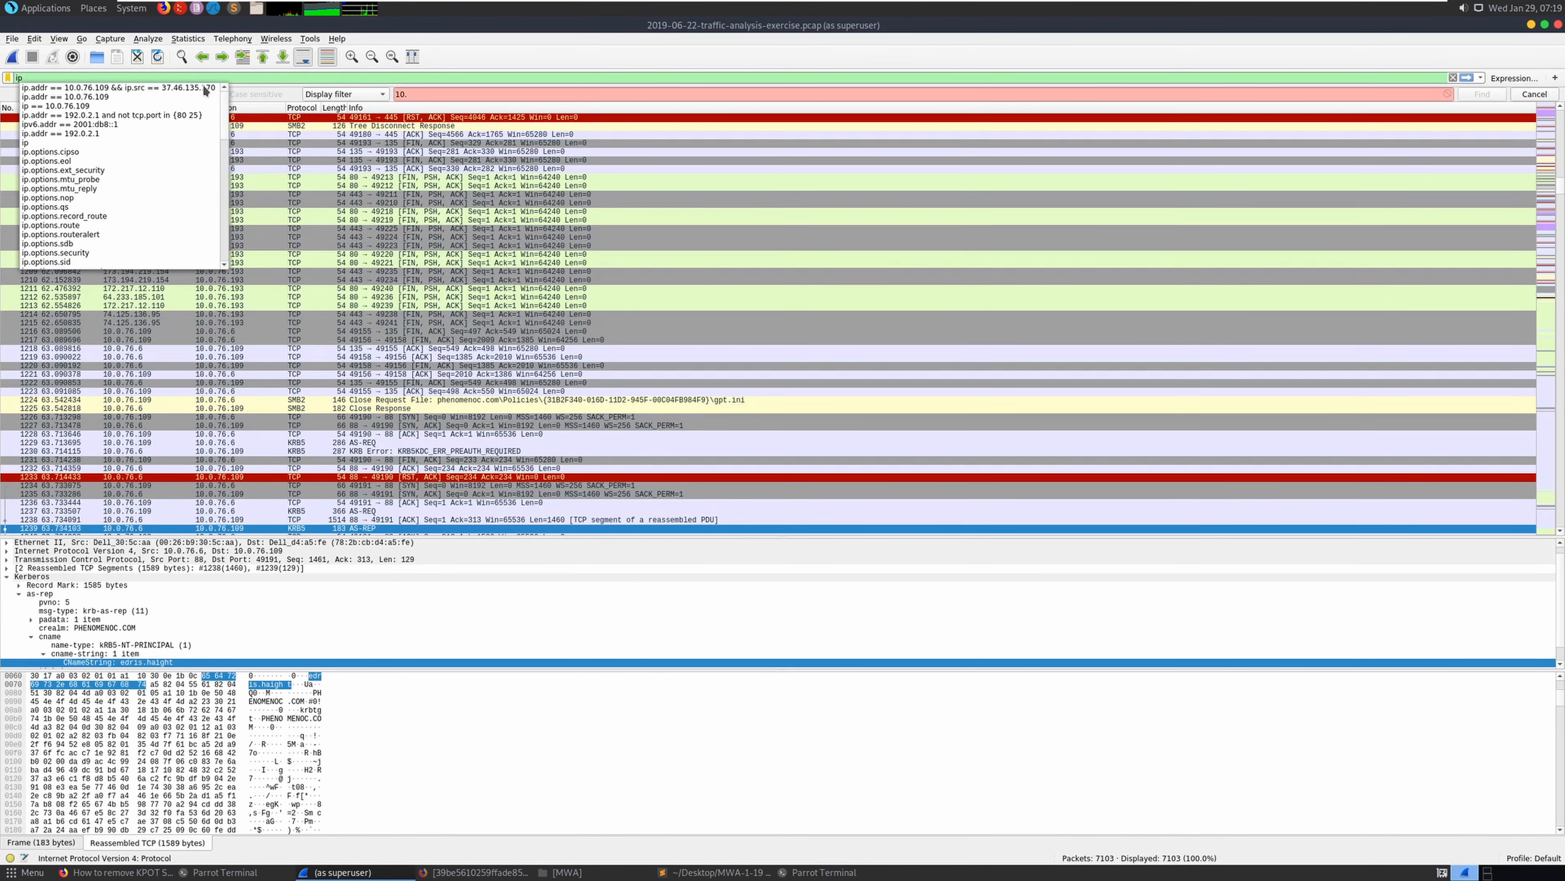
pyautogui.write('.src ==')
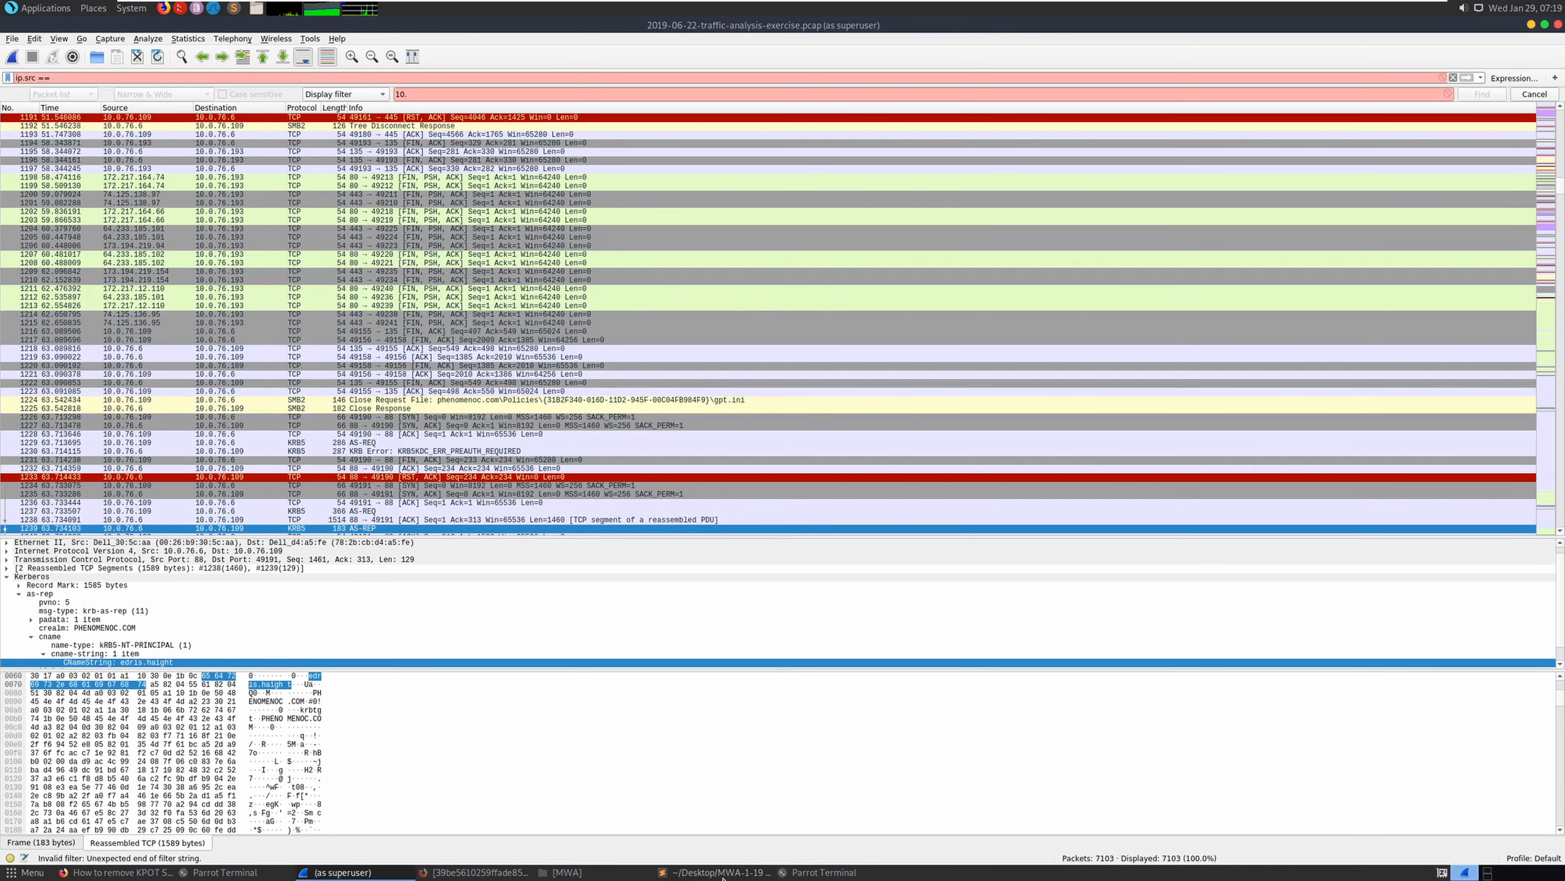
pyautogui.hotkey('alt', 'Tab')
pyautogui.tripleClick(960, 143)
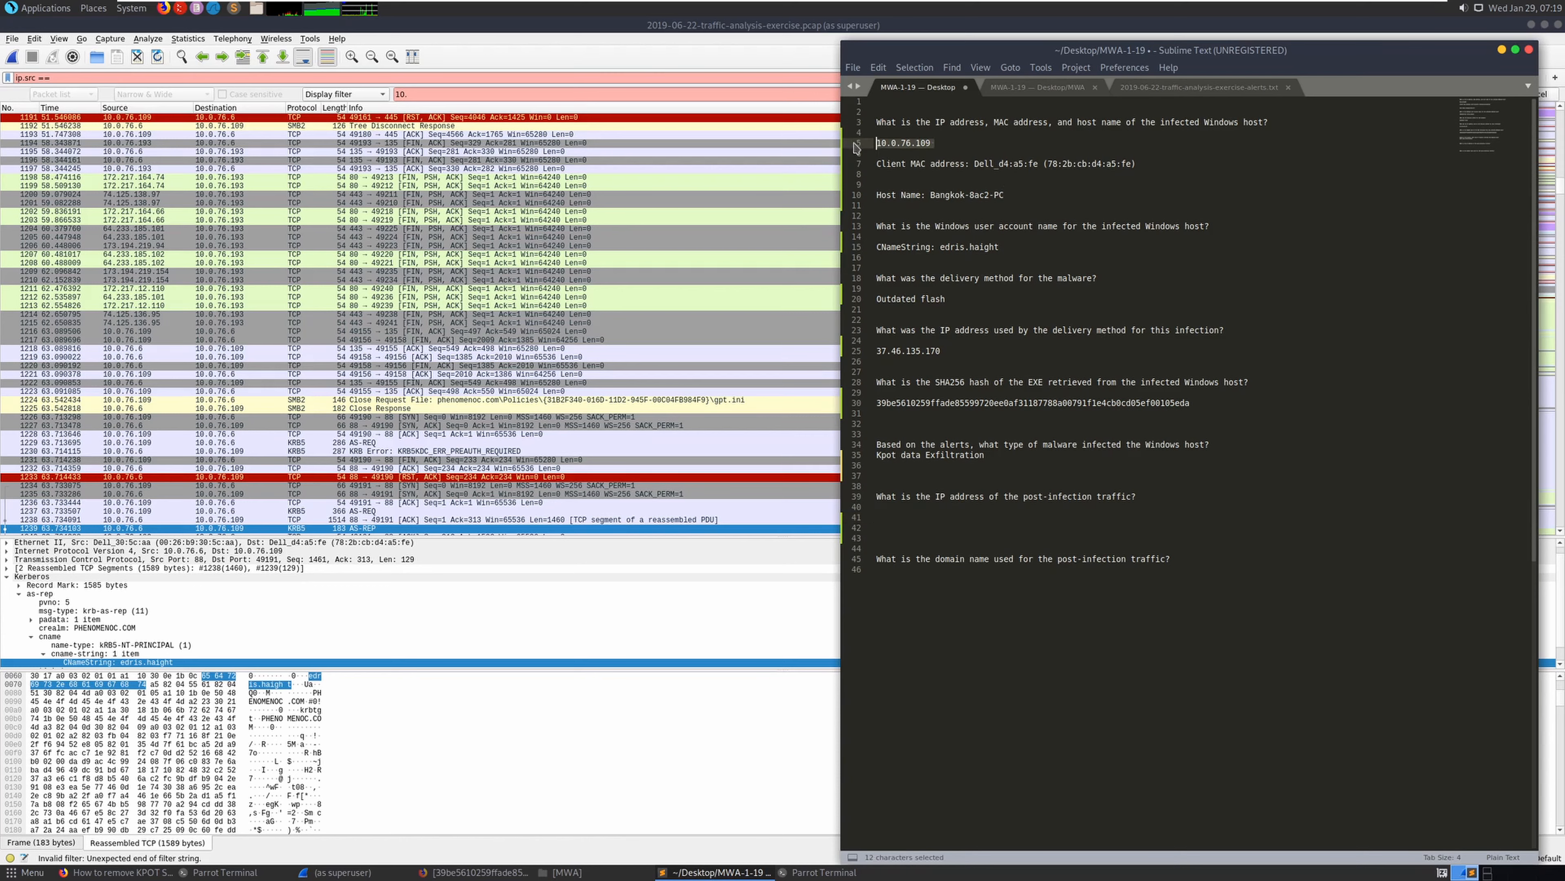
pyautogui.hotkey('ctrl', 'c')
pyautogui.hotkey('alt', 'Tab')
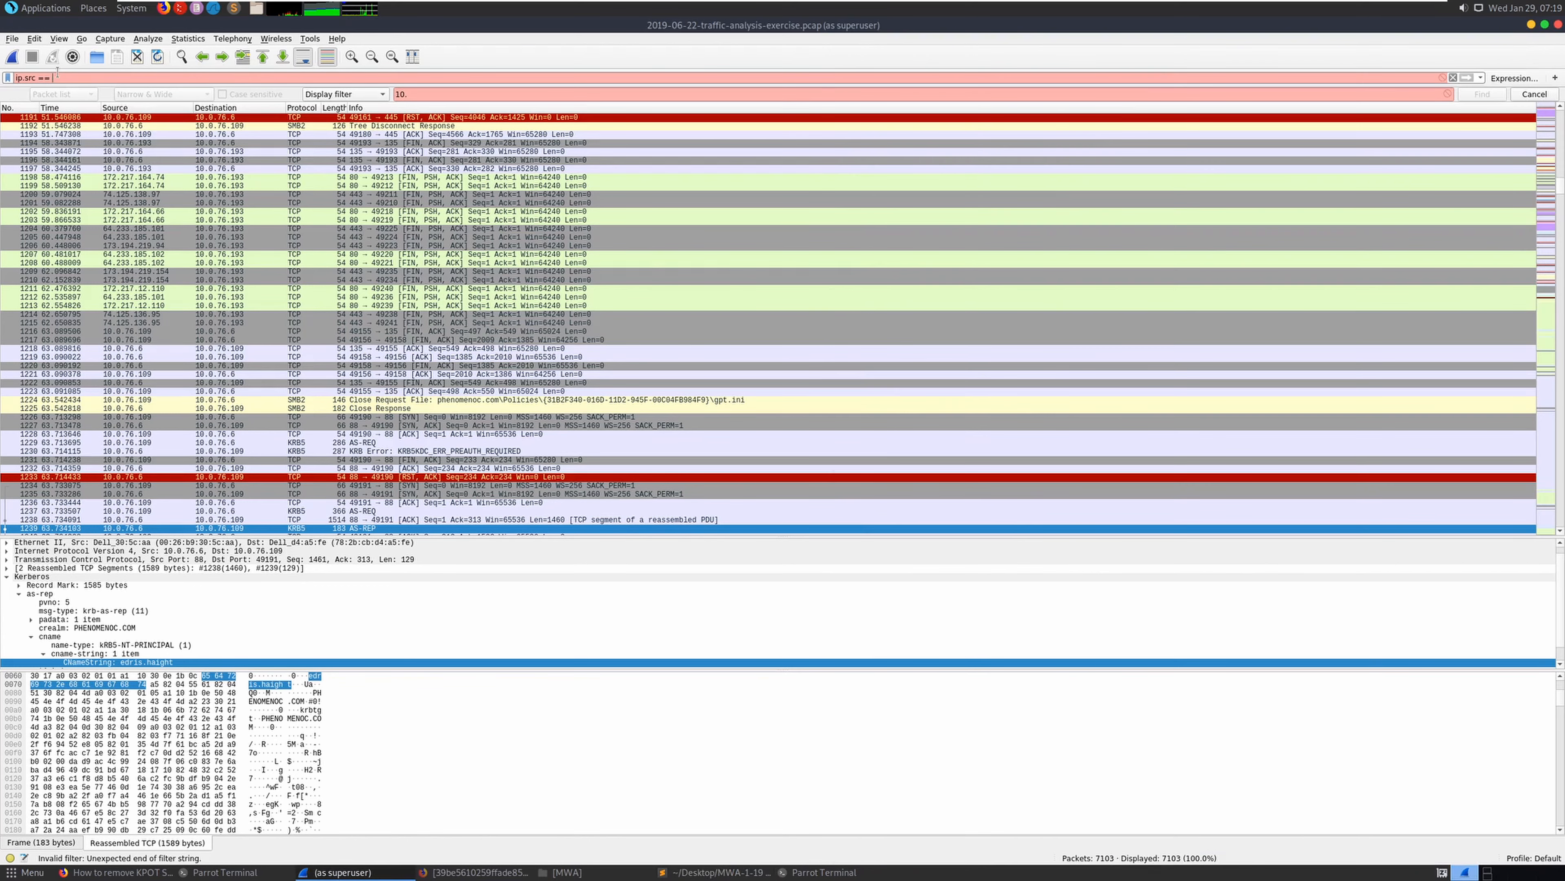
pyautogui.hotkey('ctrl', 'v')
pyautogui.press('Return')
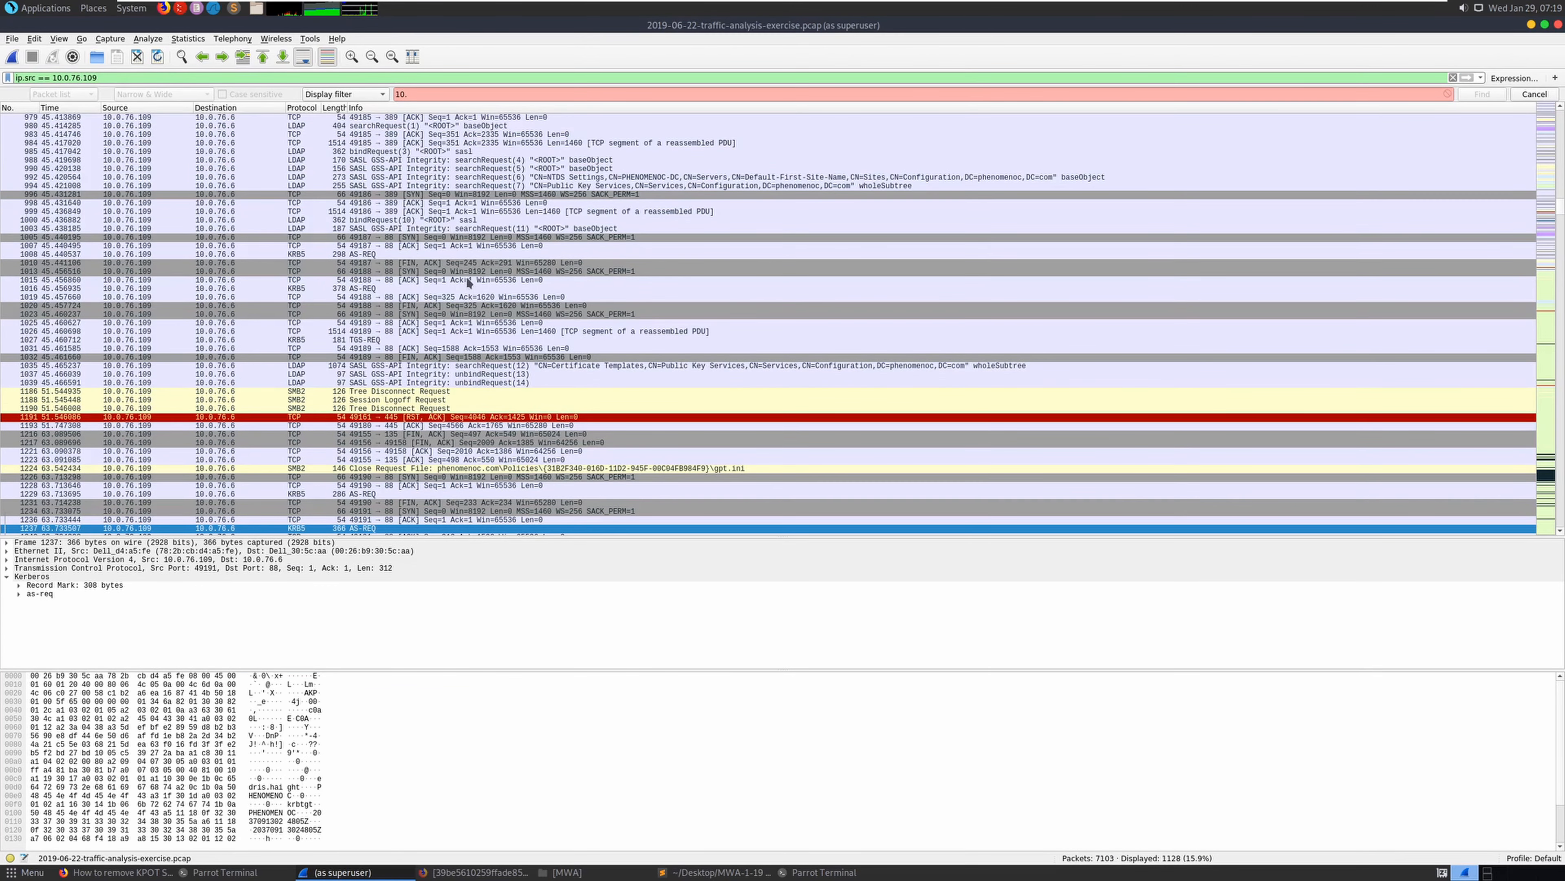
# Examine the filtered packets for the destination the infected host contacts after its traffic to 37.46.135.170
pyautogui.scroll(-13, 585, 296)
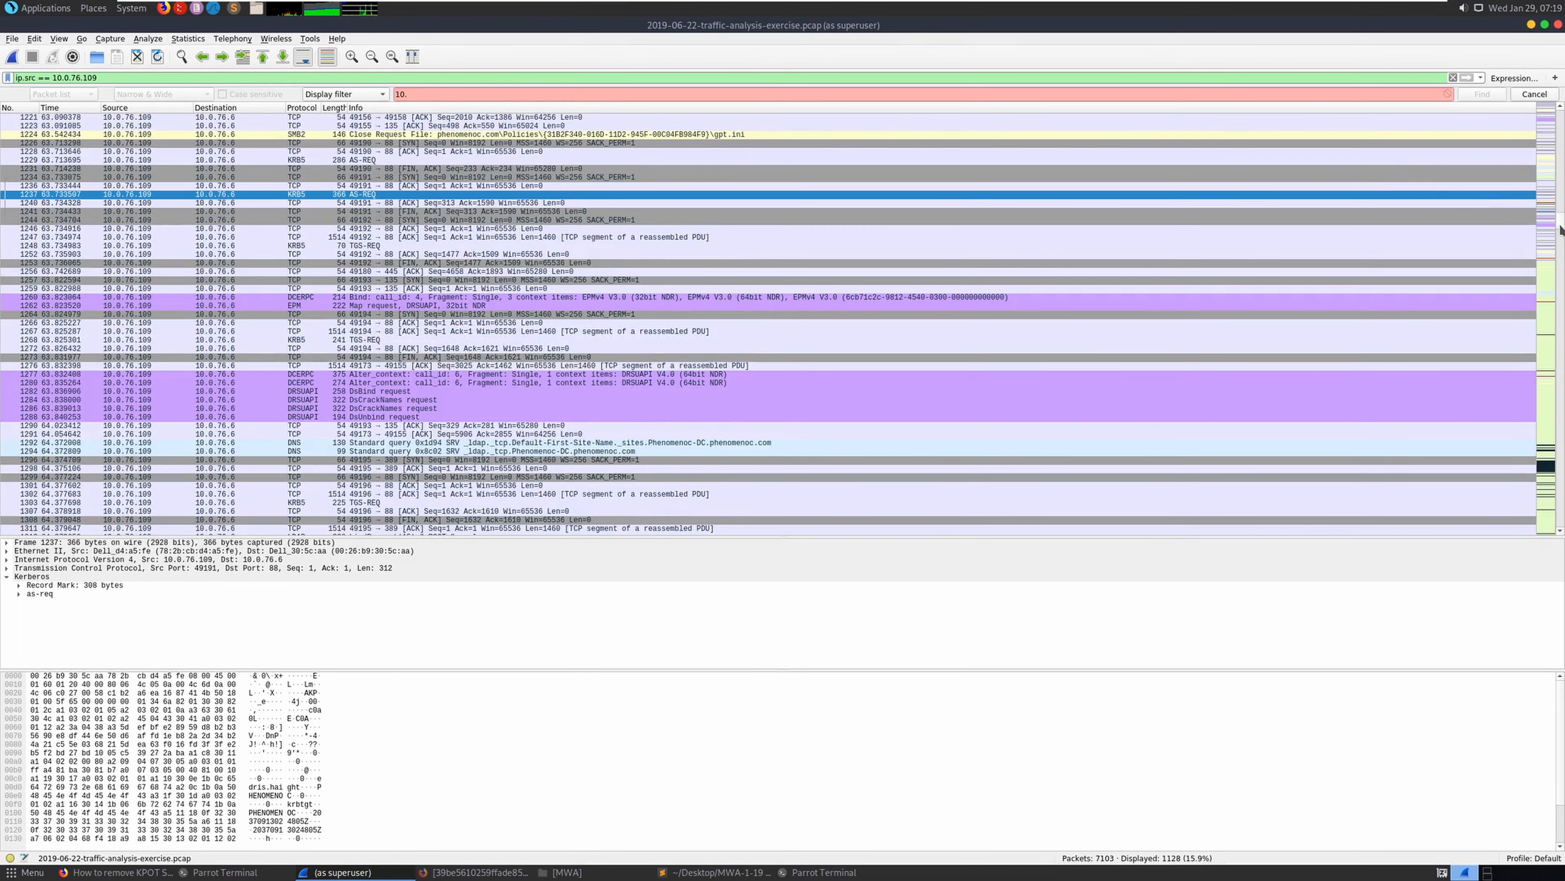
pyautogui.moveTo(1560, 225); pyautogui.dragTo(1530, 310)
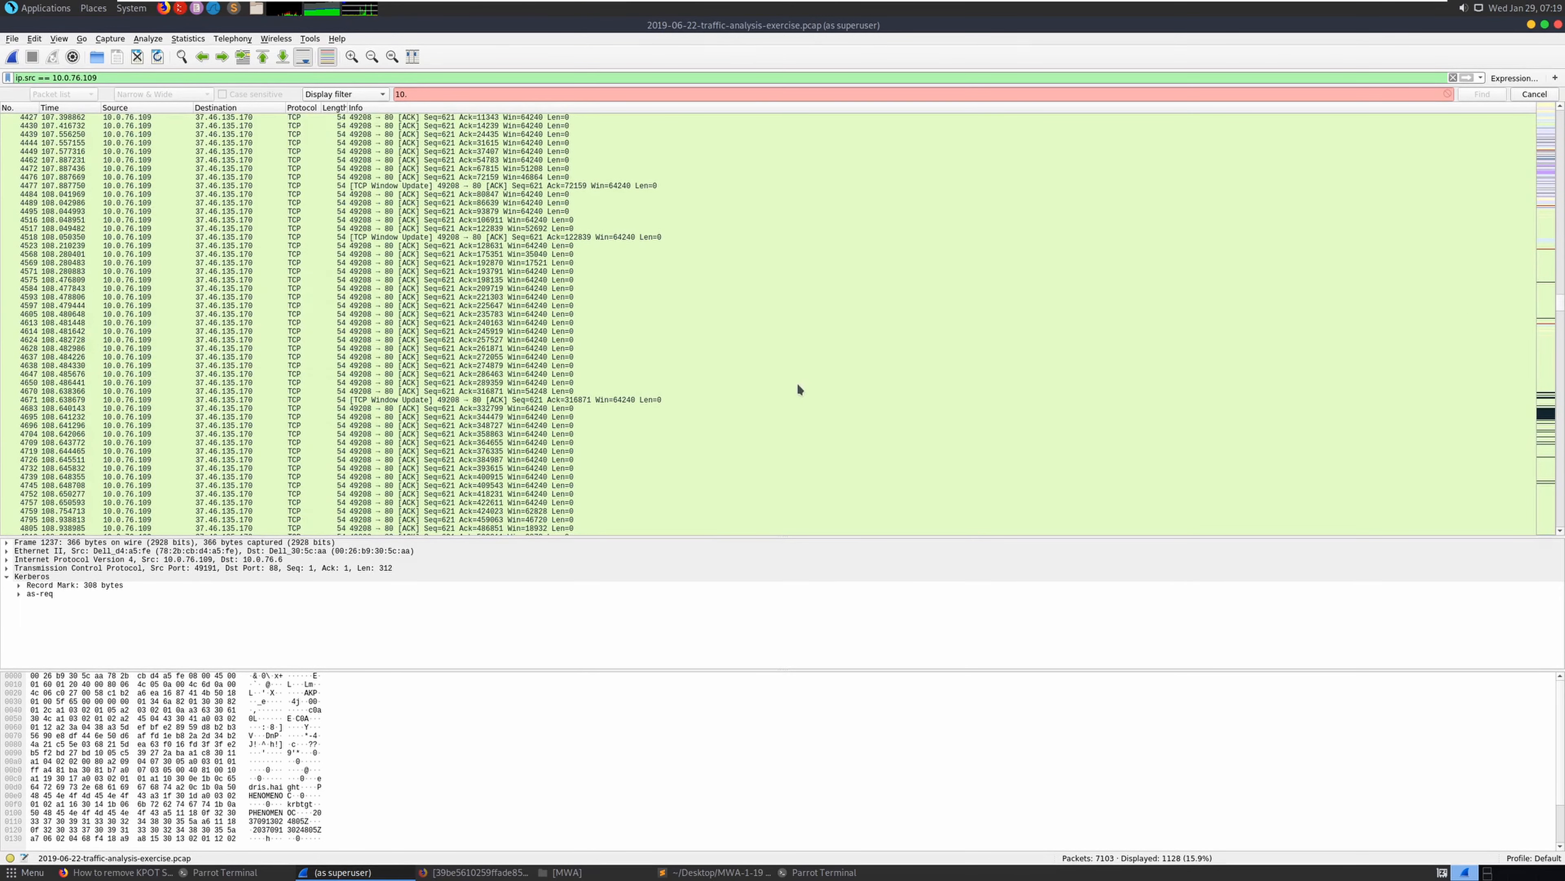
pyautogui.click(228, 367)
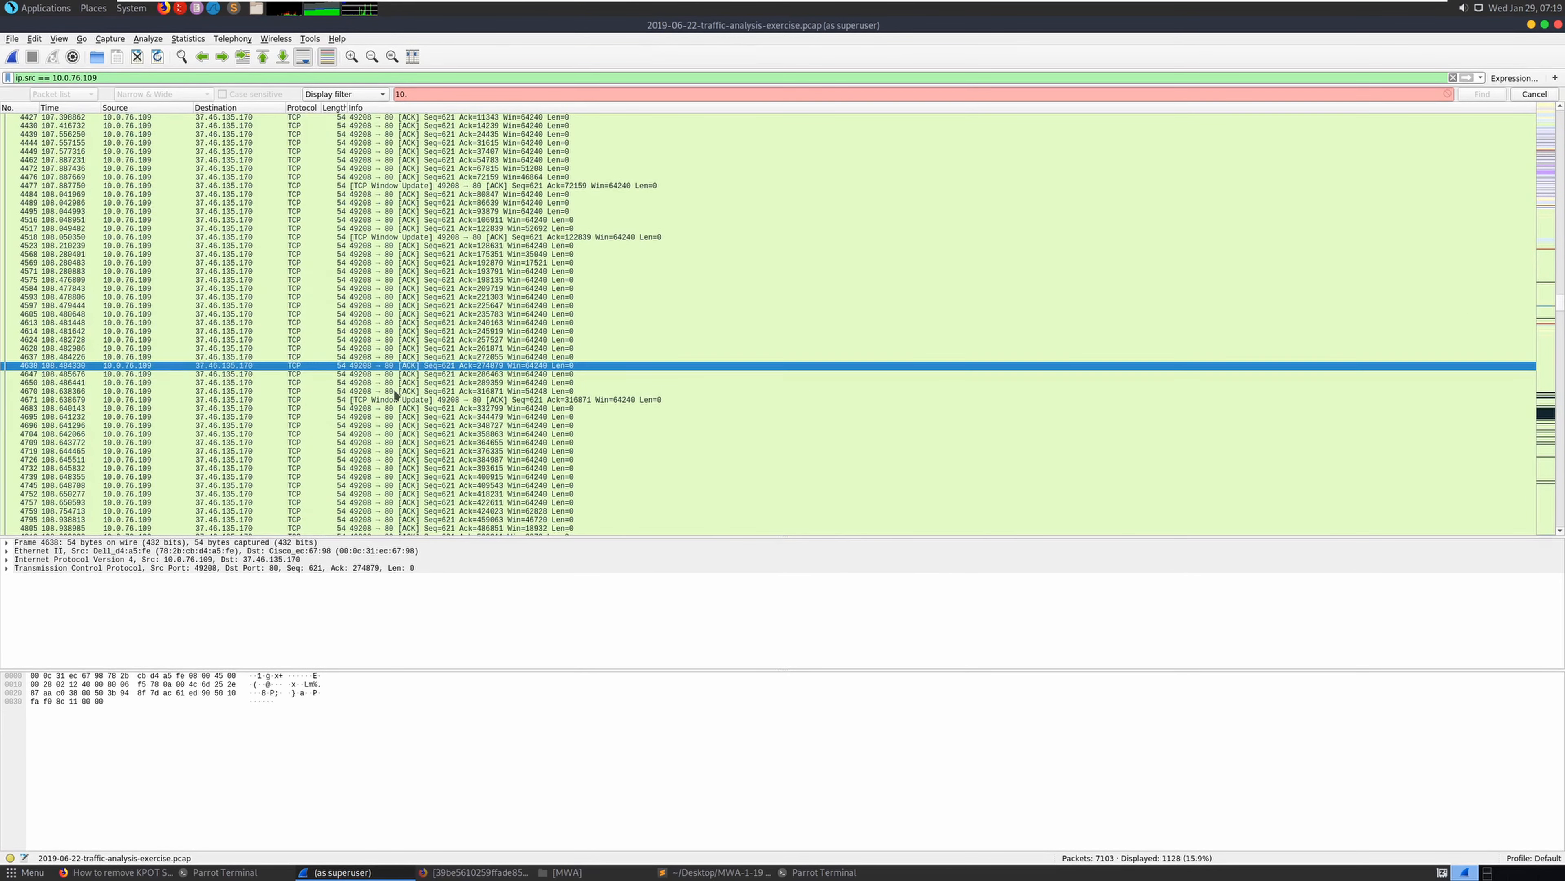
pyautogui.scroll(-12, 395, 395)
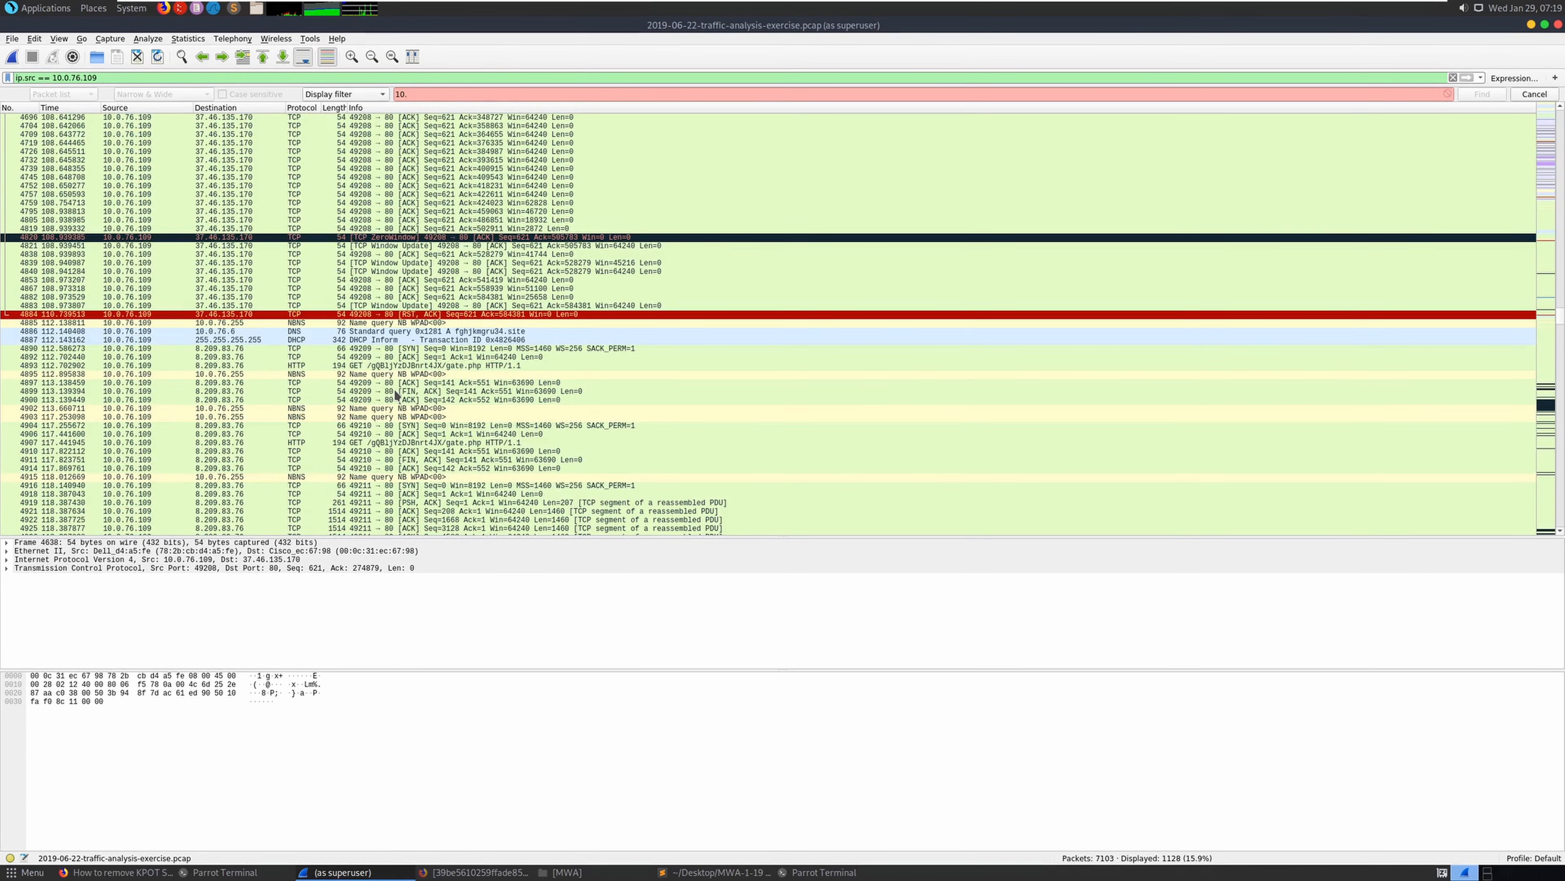
pyautogui.scroll(-20, 395, 395)
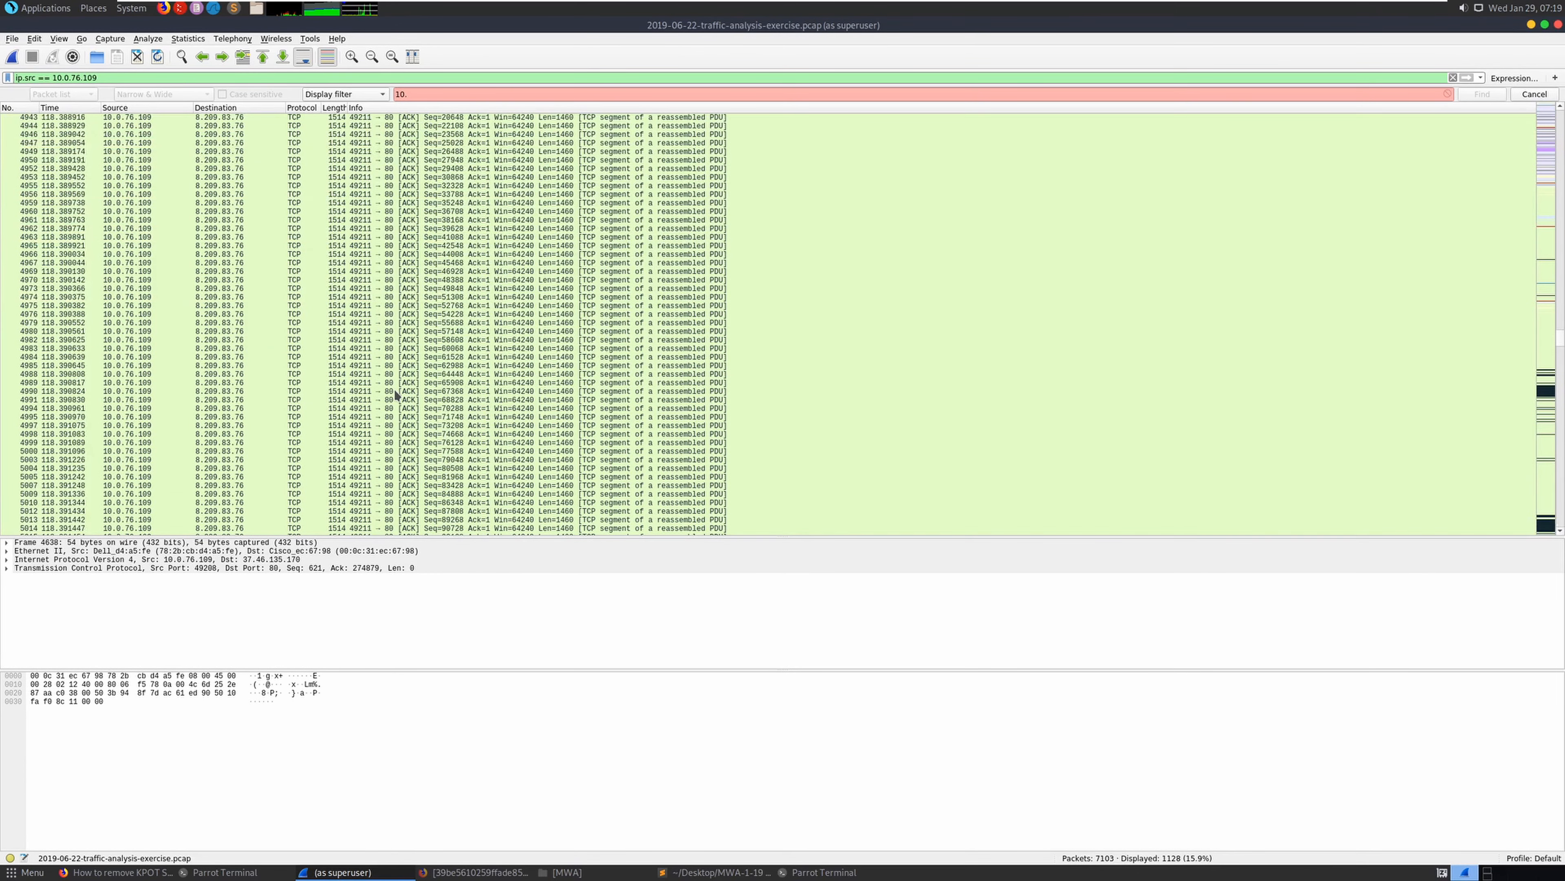
pyautogui.scroll(-20, 395, 394)
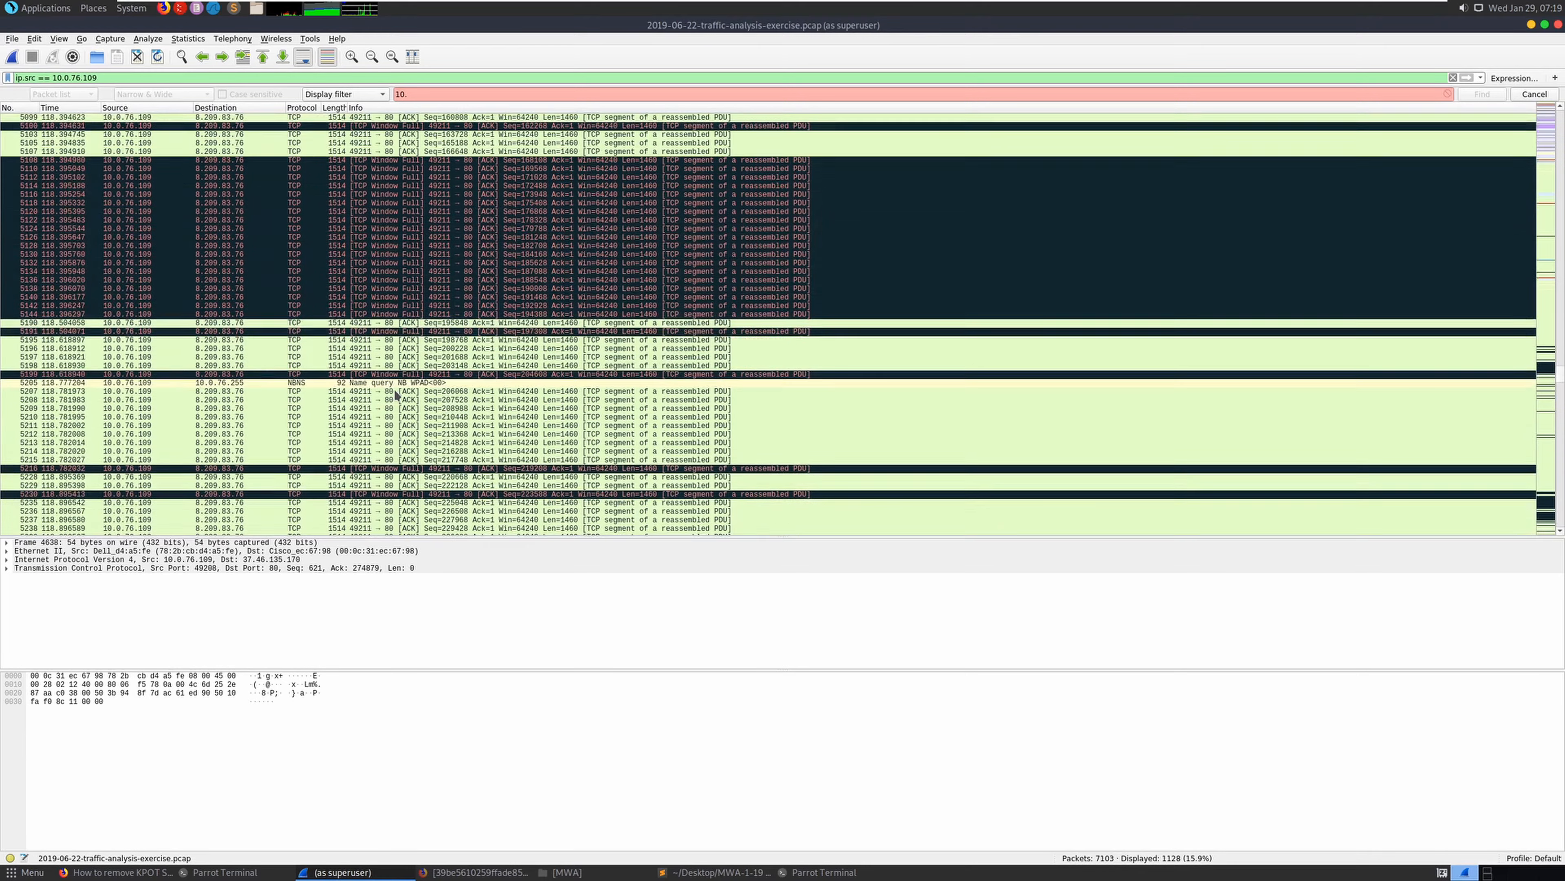
pyautogui.scroll(-20, 395, 395)
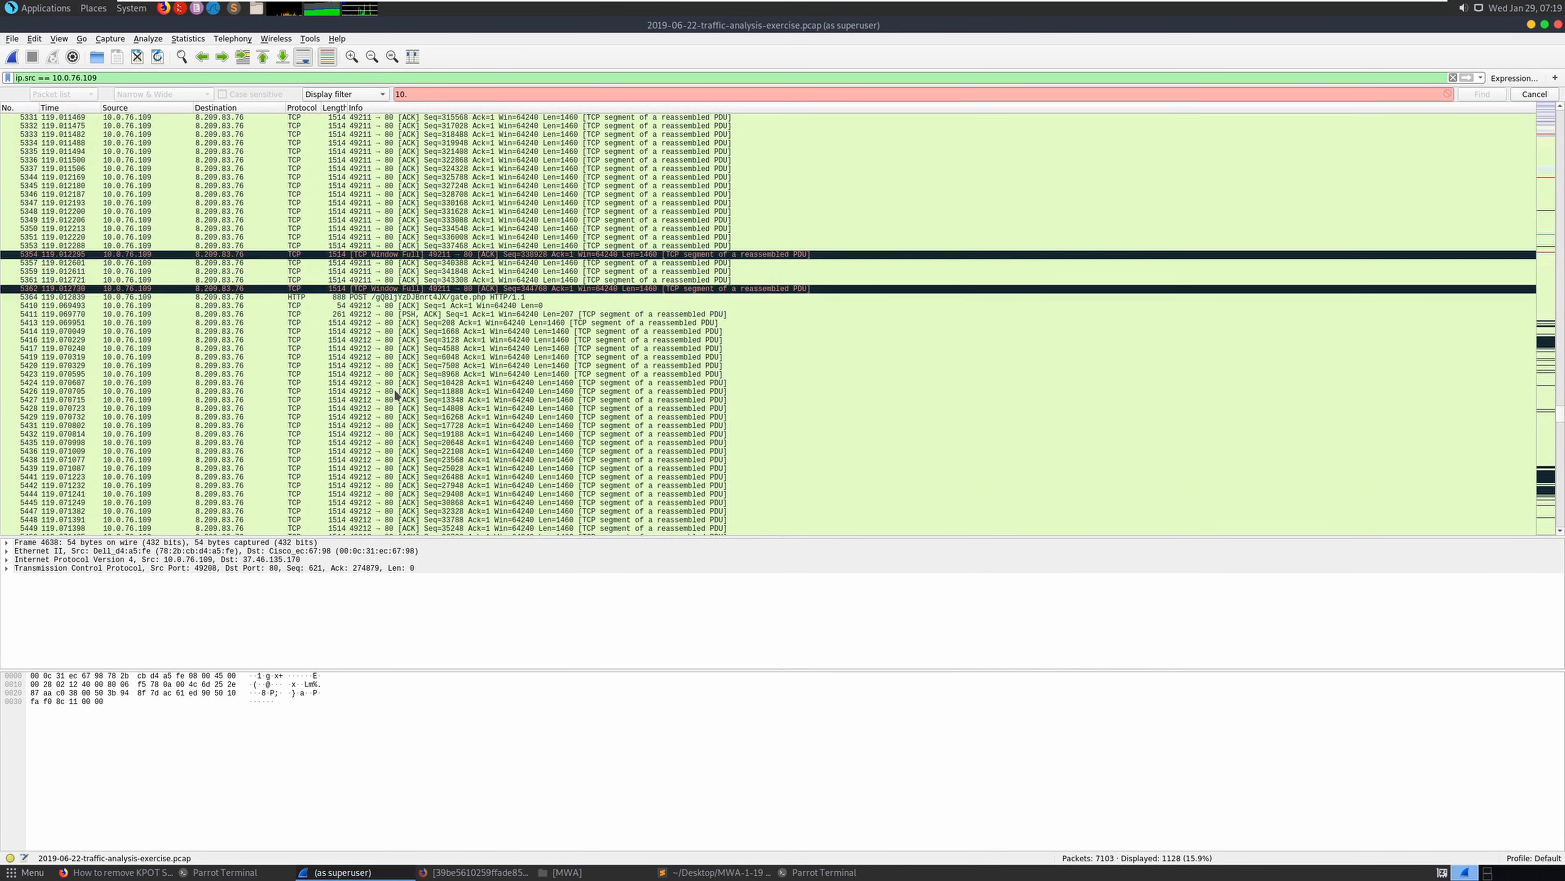
pyautogui.scroll(-17, 395, 395)
pyautogui.scroll(12, 395, 394)
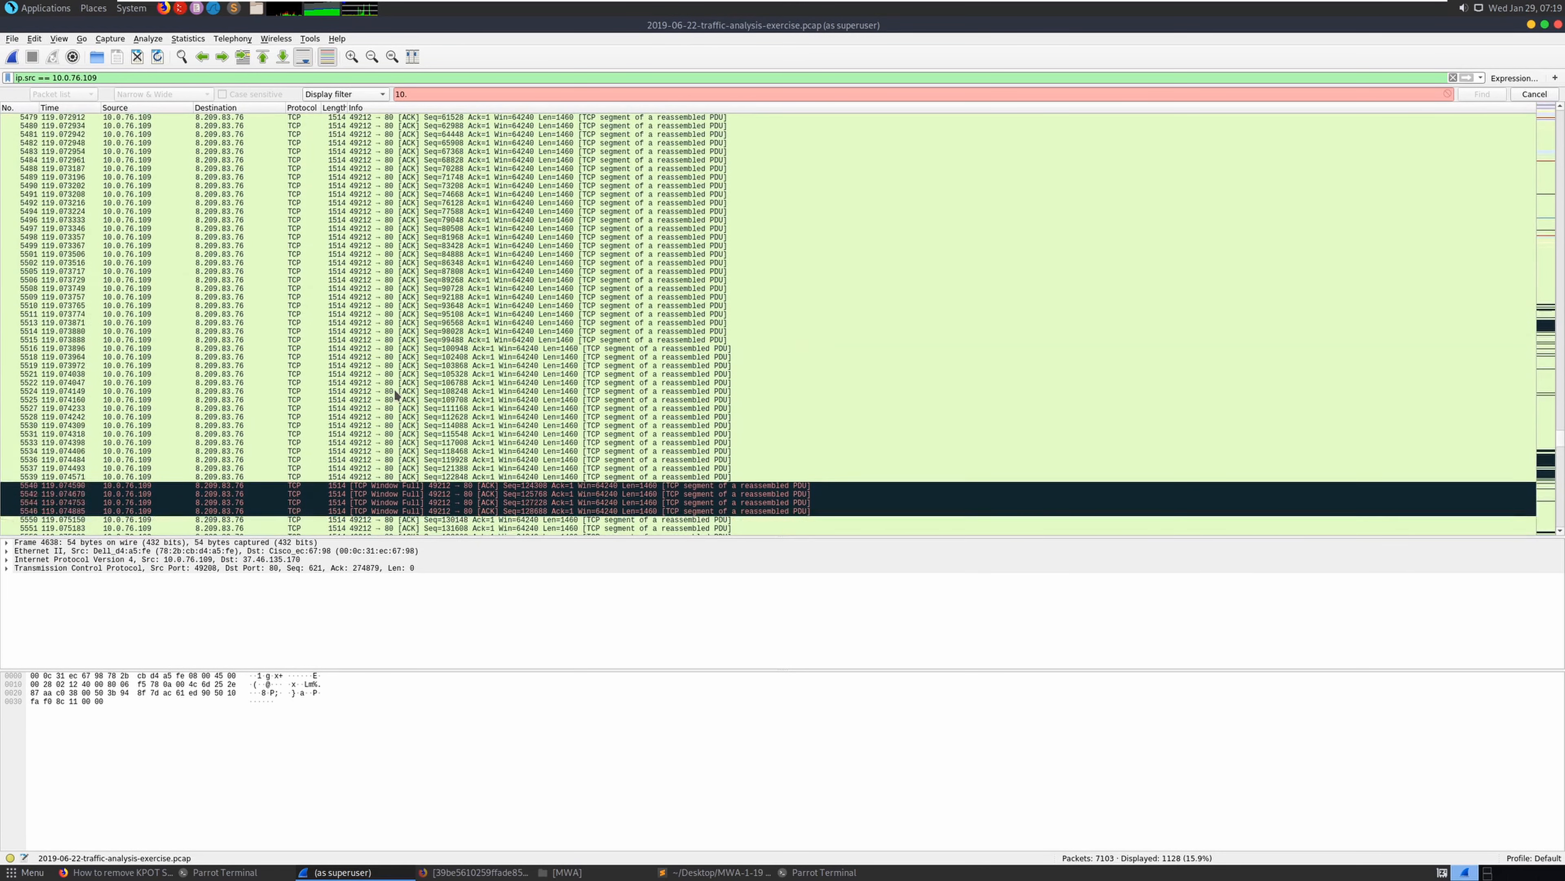
# Copy the text summary of a packet sent to 8.209.83.76 and paste it four lines below the end of the Sublime Text notes
pyautogui.click(228, 333)
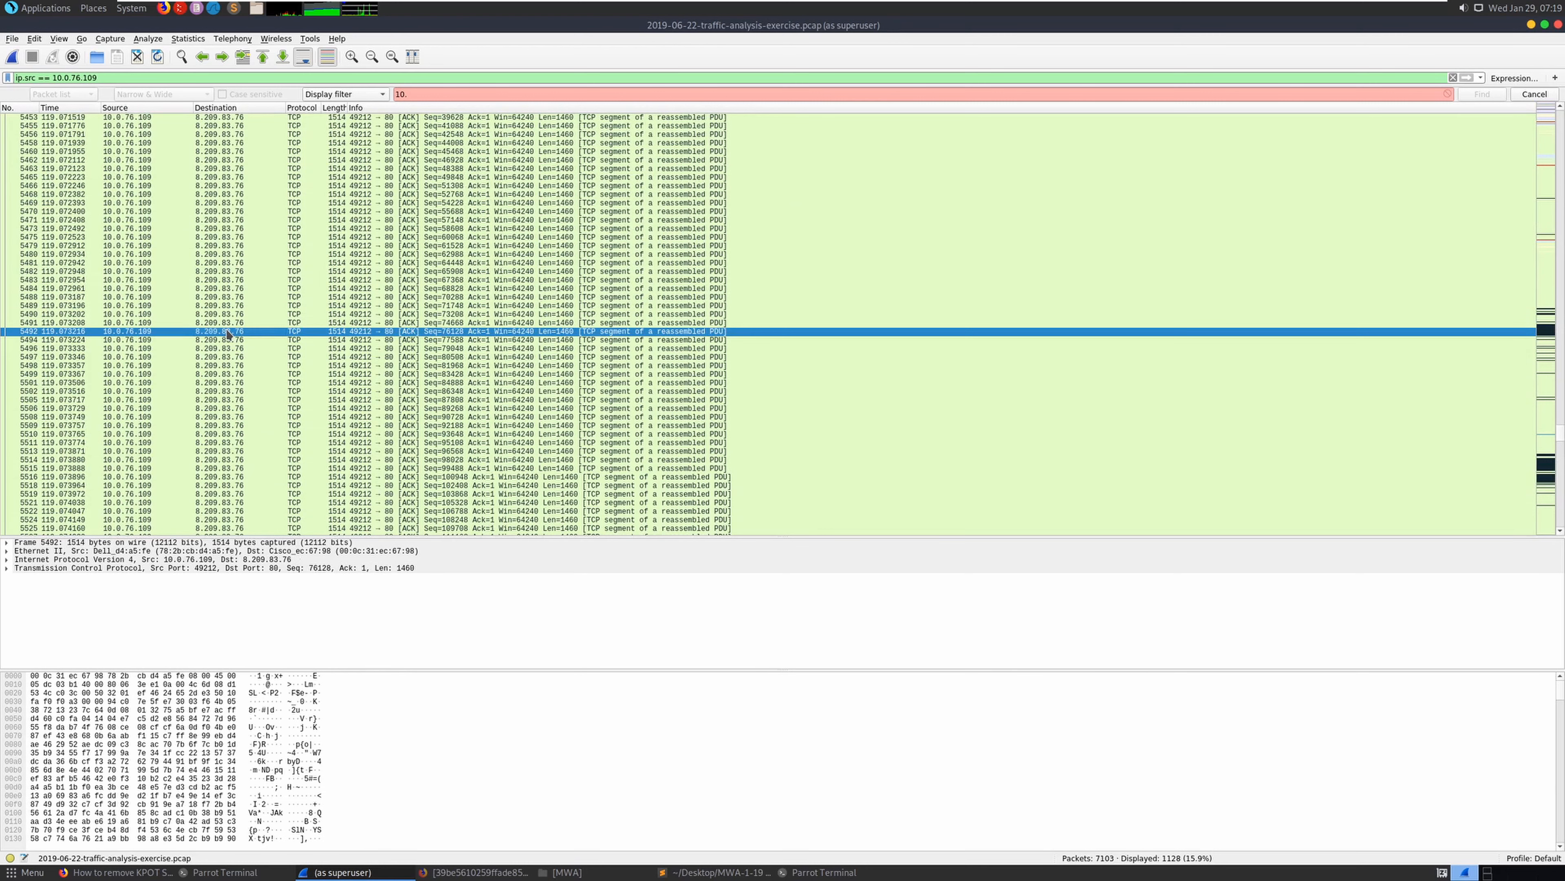
pyautogui.rightClick(228, 333)
pyautogui.moveTo(345, 508)
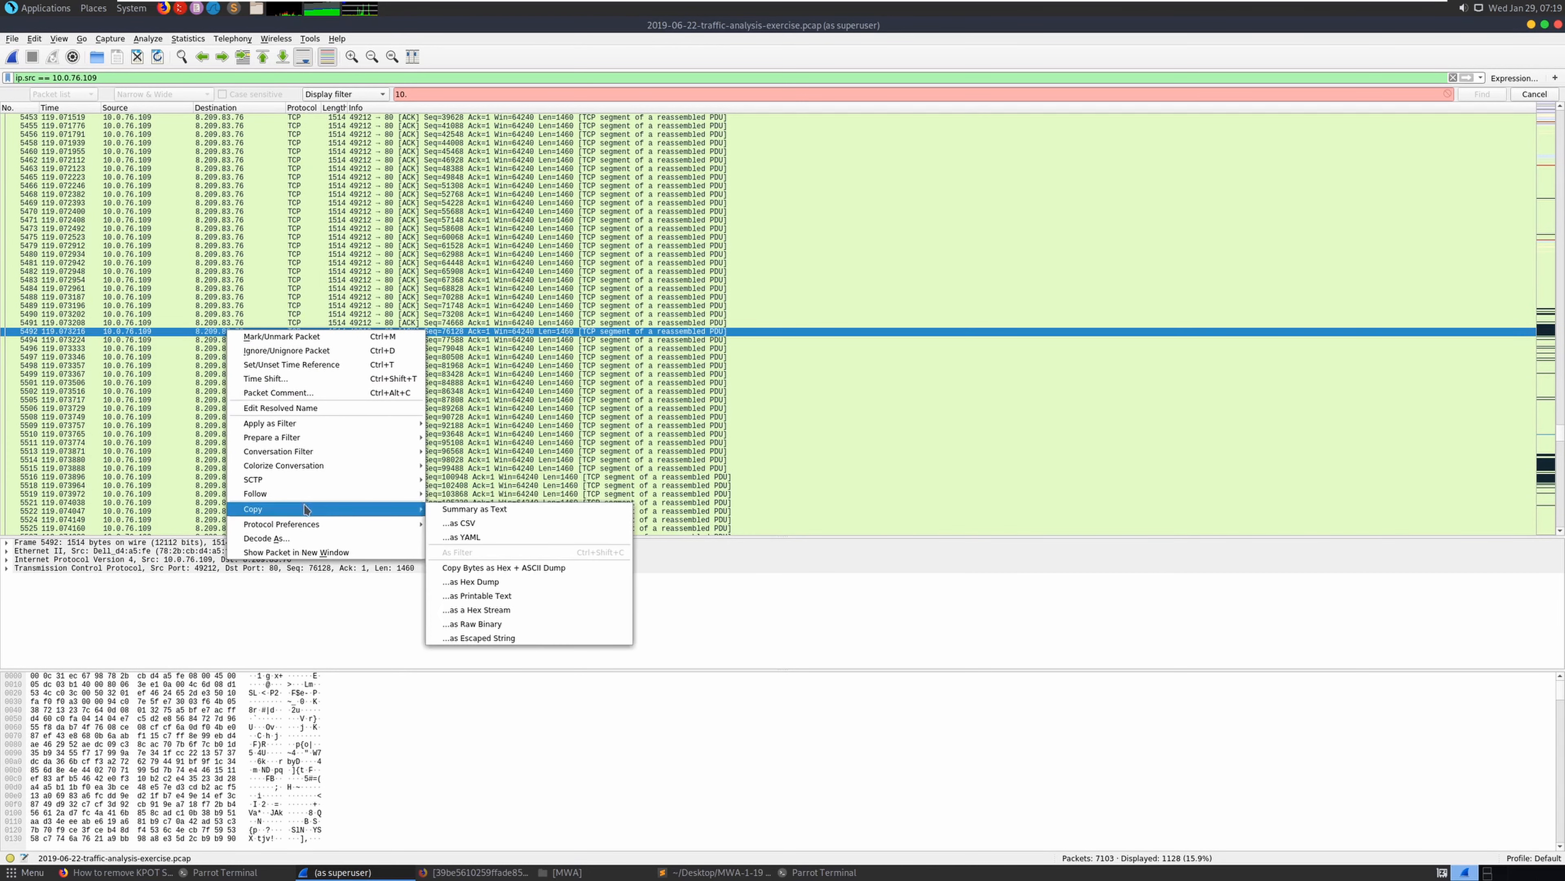
pyautogui.click(490, 512)
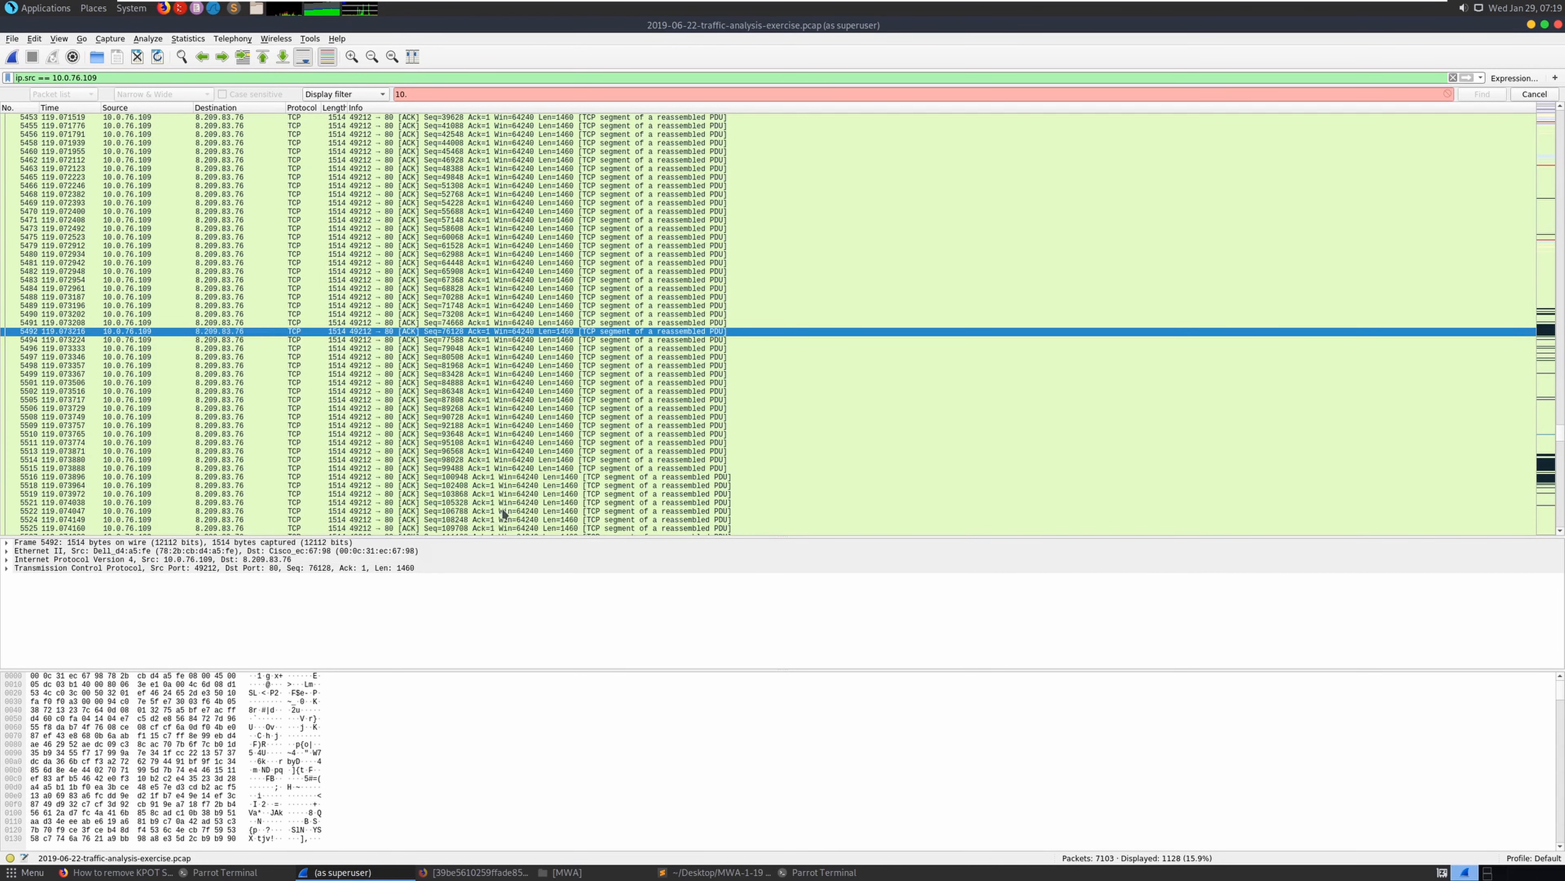
pyautogui.click(761, 869)
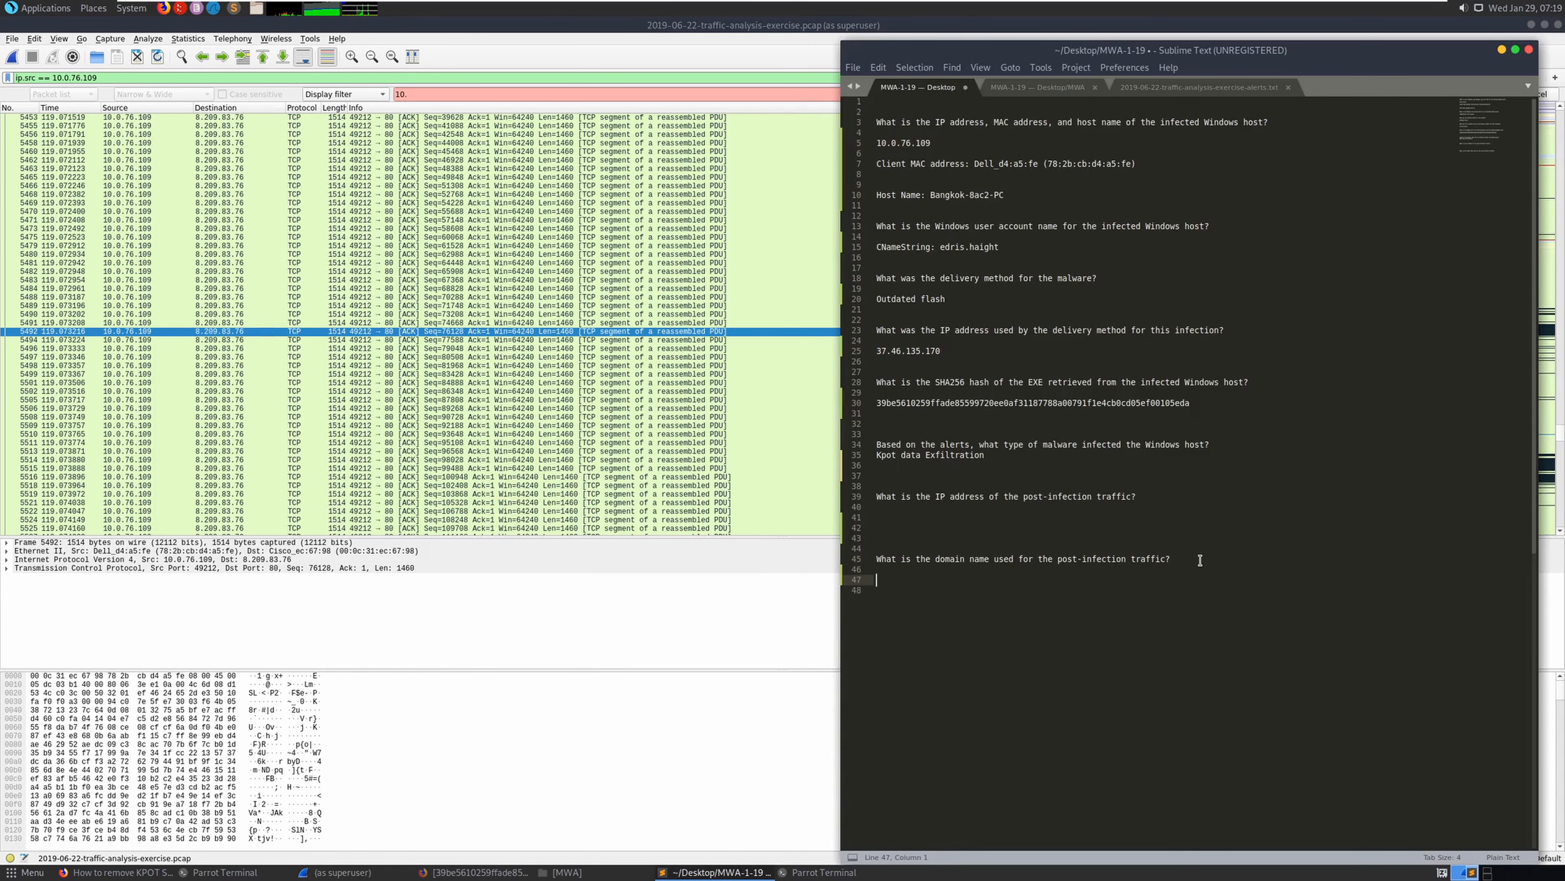
pyautogui.press('Return')
pyautogui.press('Return')
pyautogui.press('Return')
pyautogui.press('Return')
pyautogui.hotkey('ctrl', 'v')
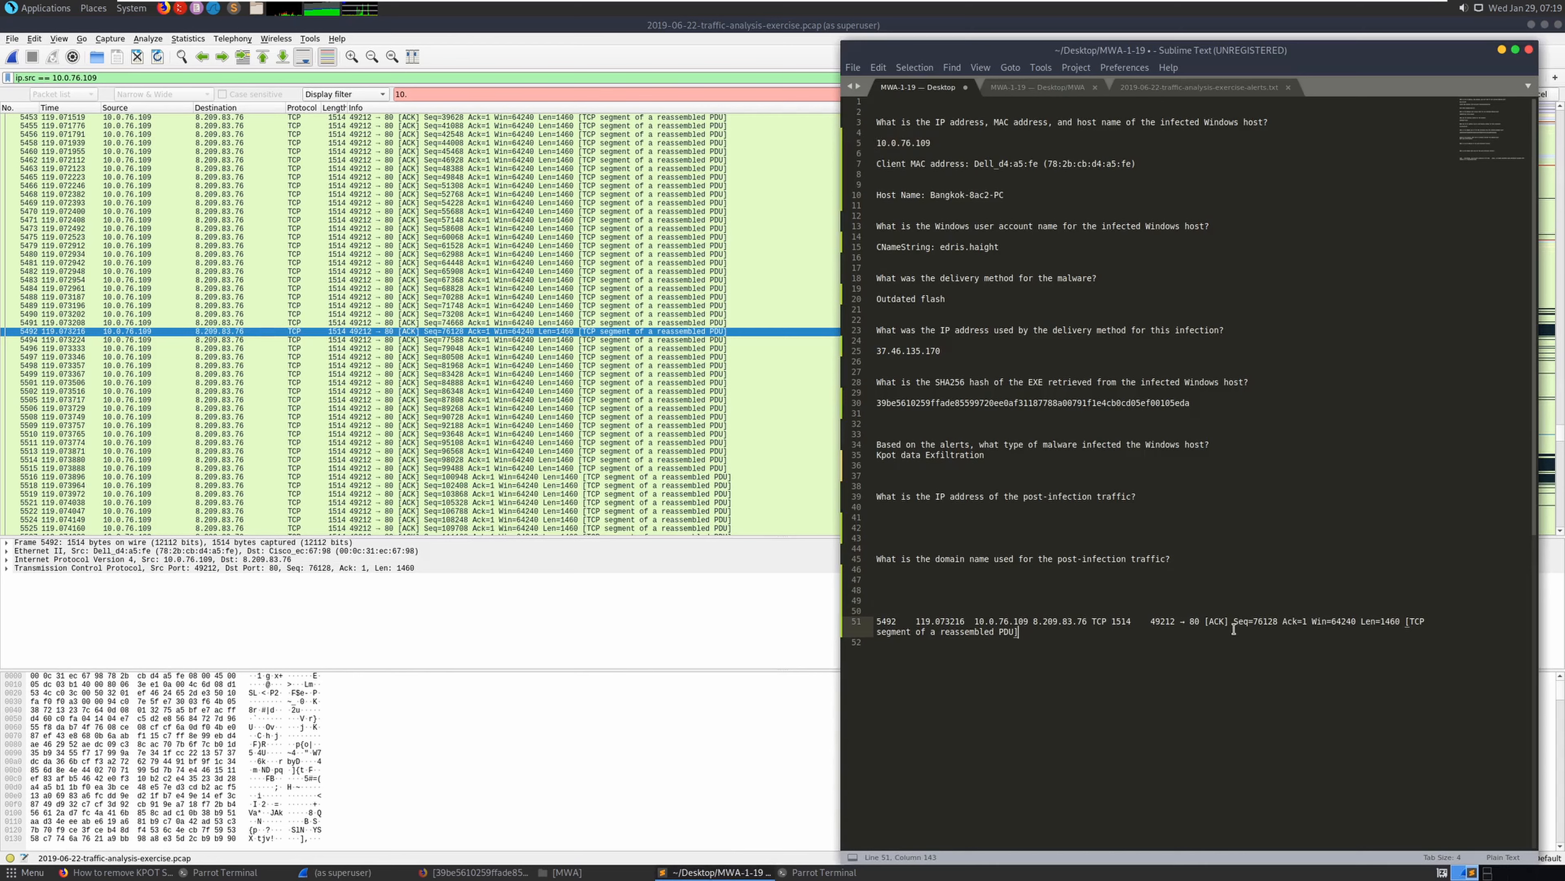
# Copy the destination address 8.209.83.76 from the pasted packet summary, then switch to Firefox and open virustotal.com in a new tab
pyautogui.moveTo(1034, 621); pyautogui.dragTo(1086, 620)
pyautogui.hotkey('ctrl', 'c')
pyautogui.click(175, 871)
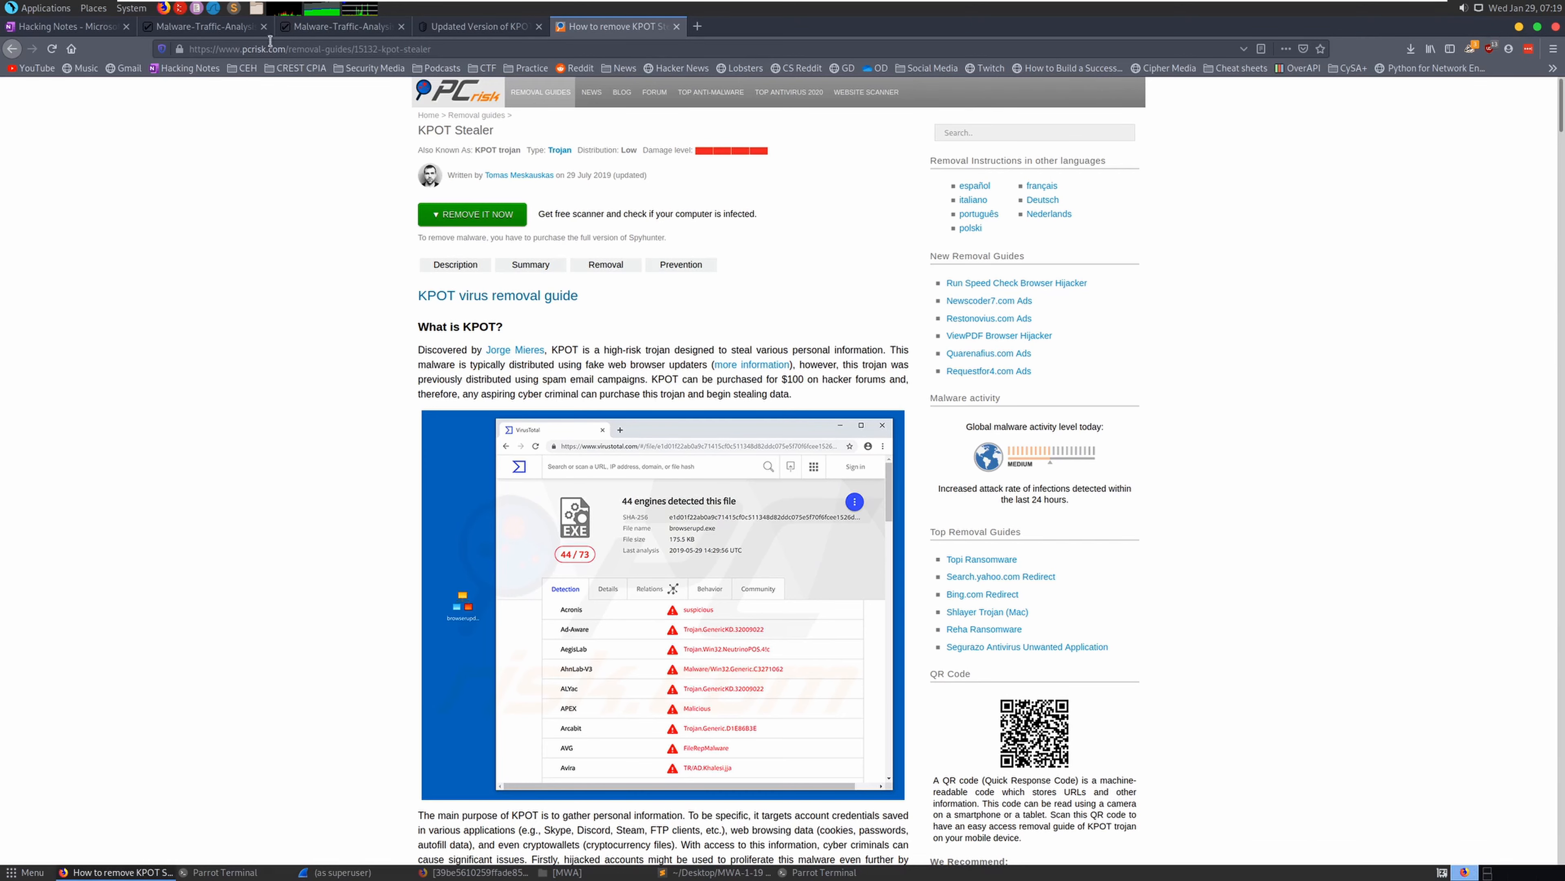
pyautogui.click(698, 28)
pyautogui.write('virustotal.com/')
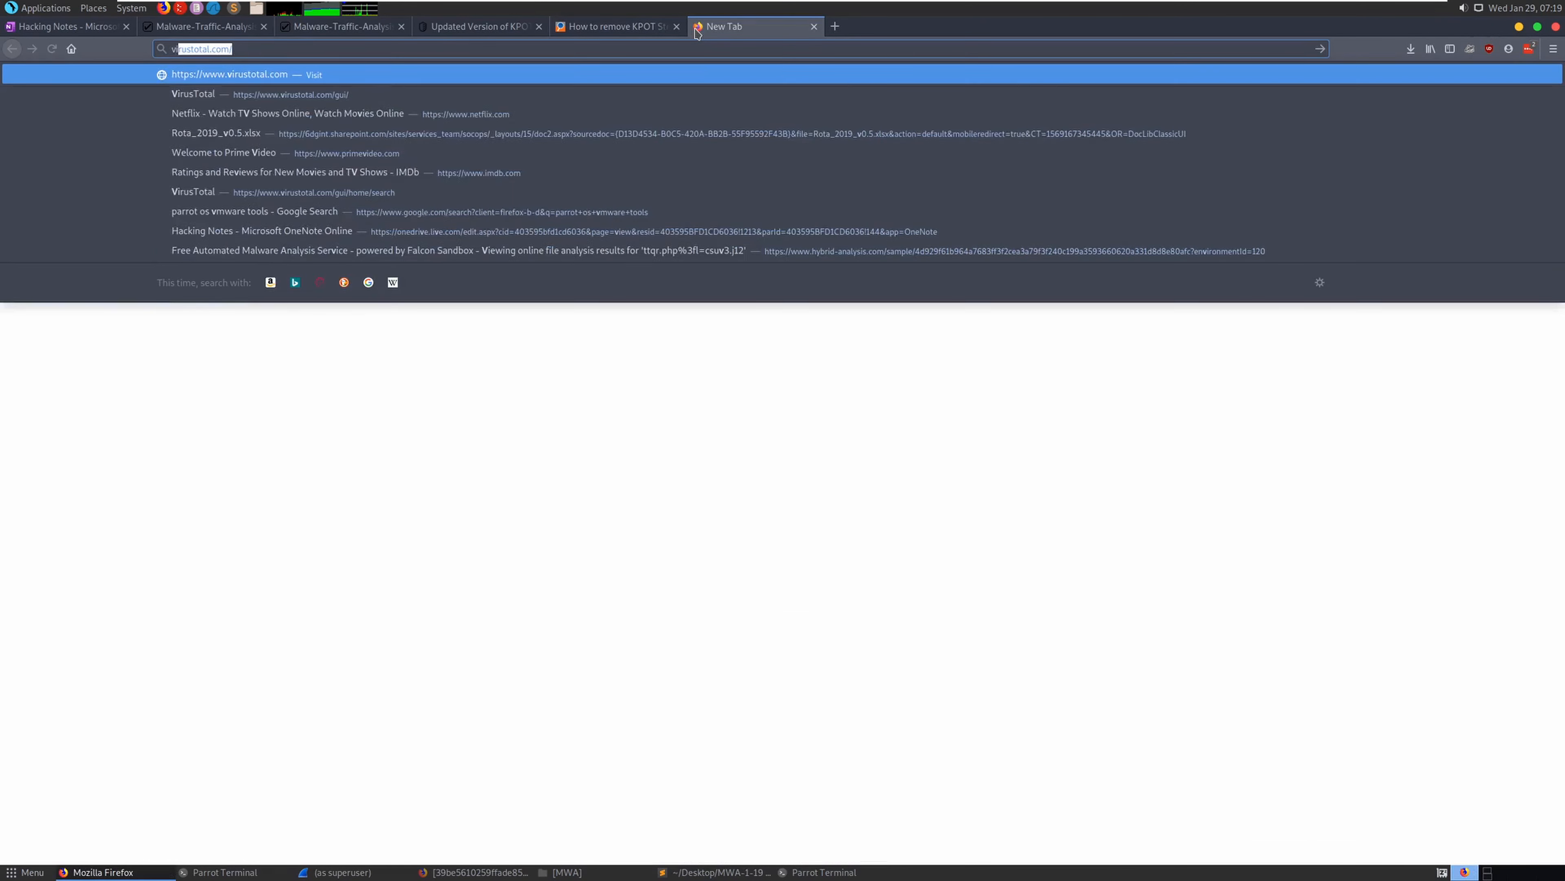
pyautogui.press('Down')
pyautogui.press('Down')
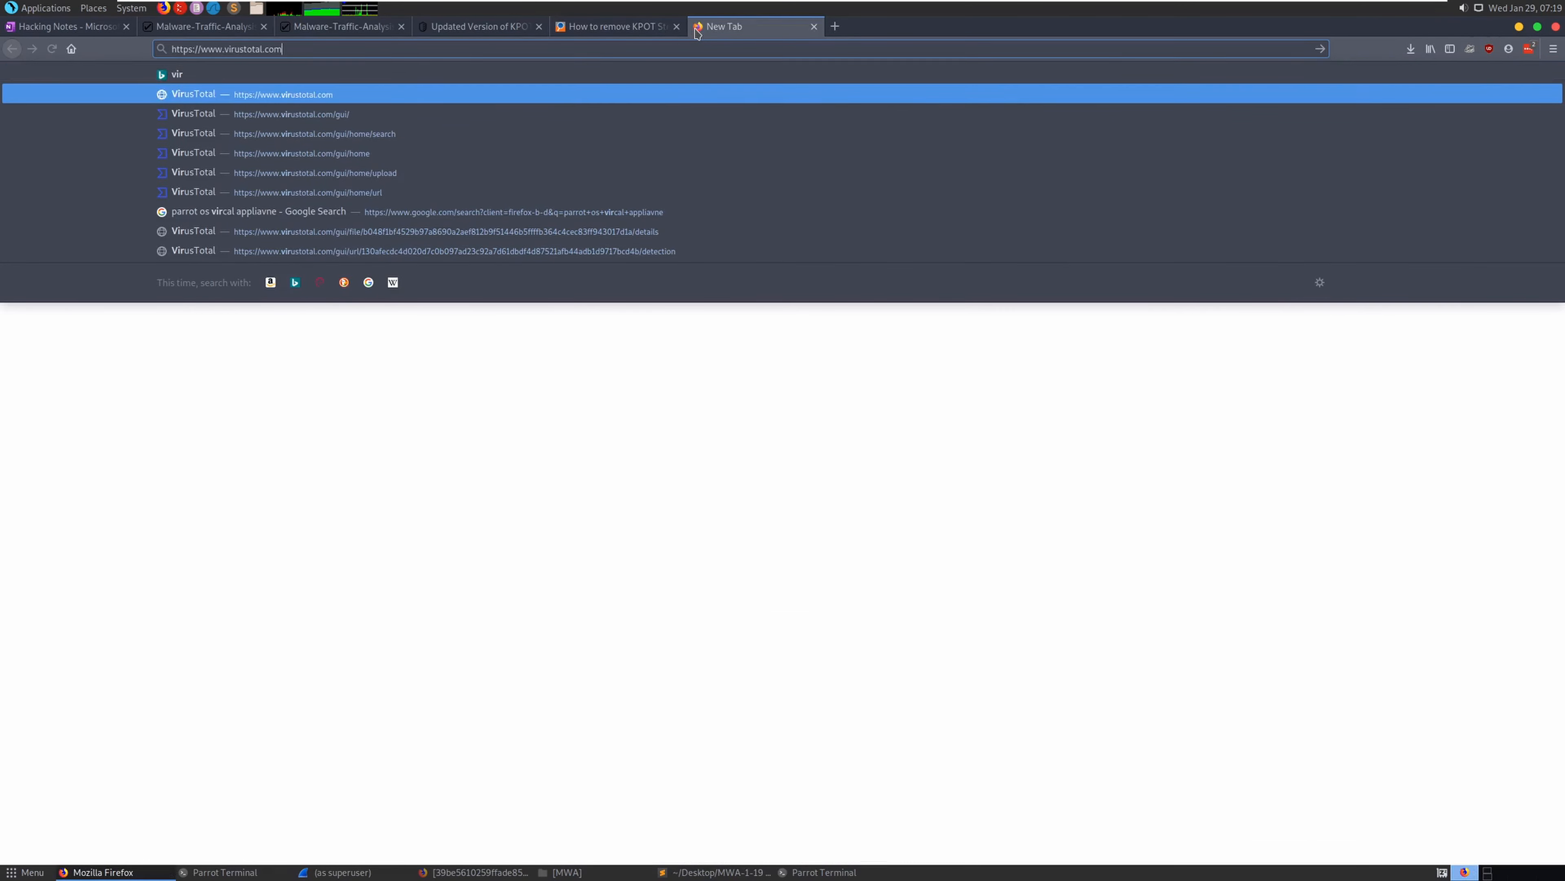
pyautogui.press('Return')
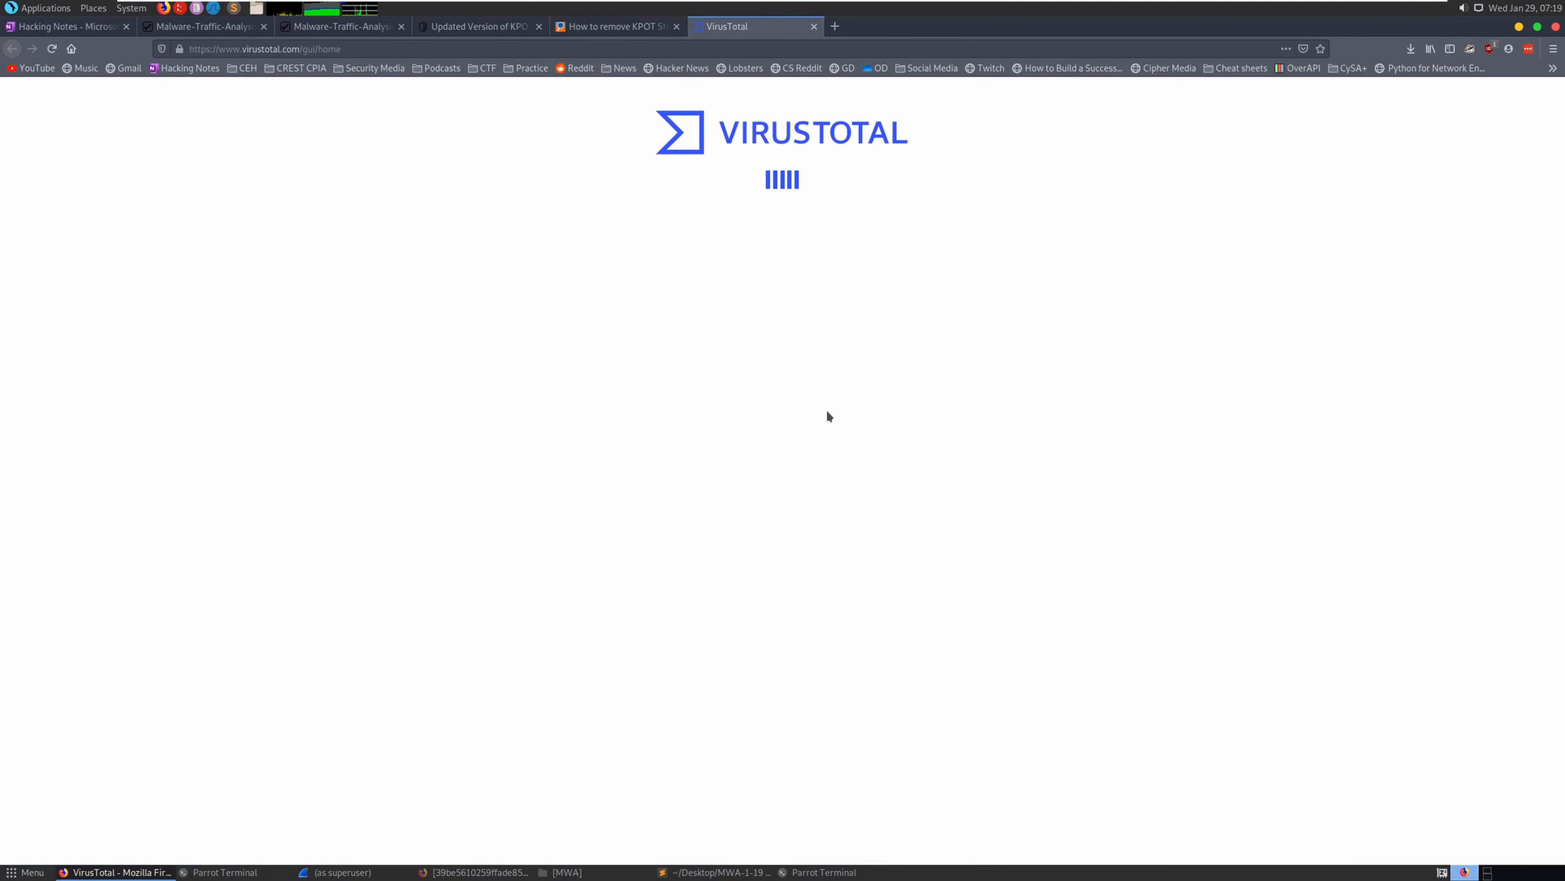
# Search VirusTotal for the IP address 8.209.83.76 and review its relations, community and details information
pyautogui.click(888, 323)
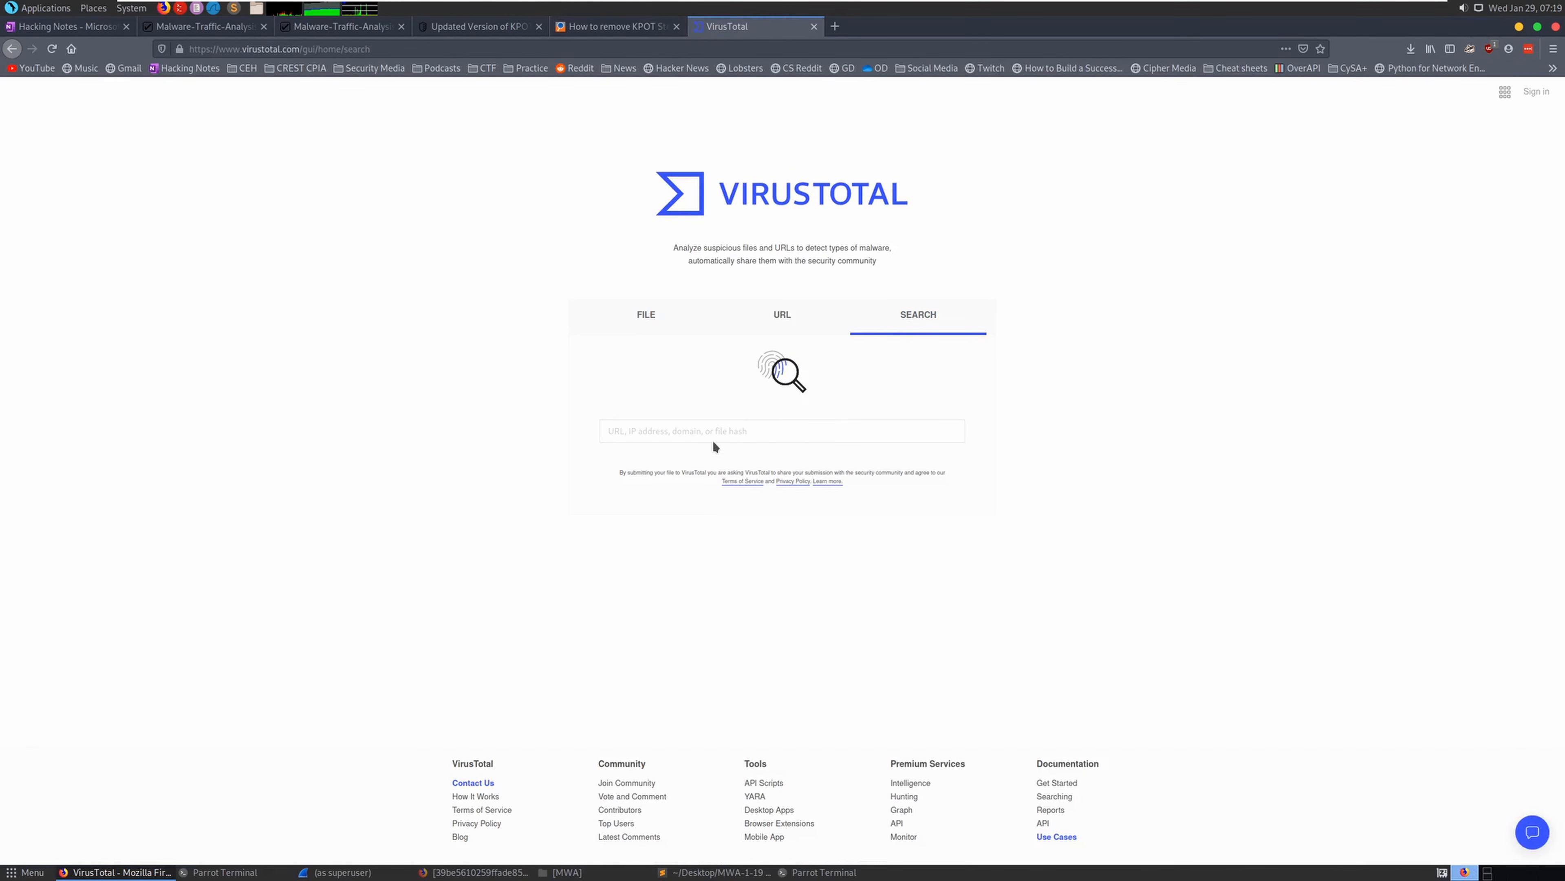
pyautogui.click(729, 430)
pyautogui.hotkey('ctrl', 'v')
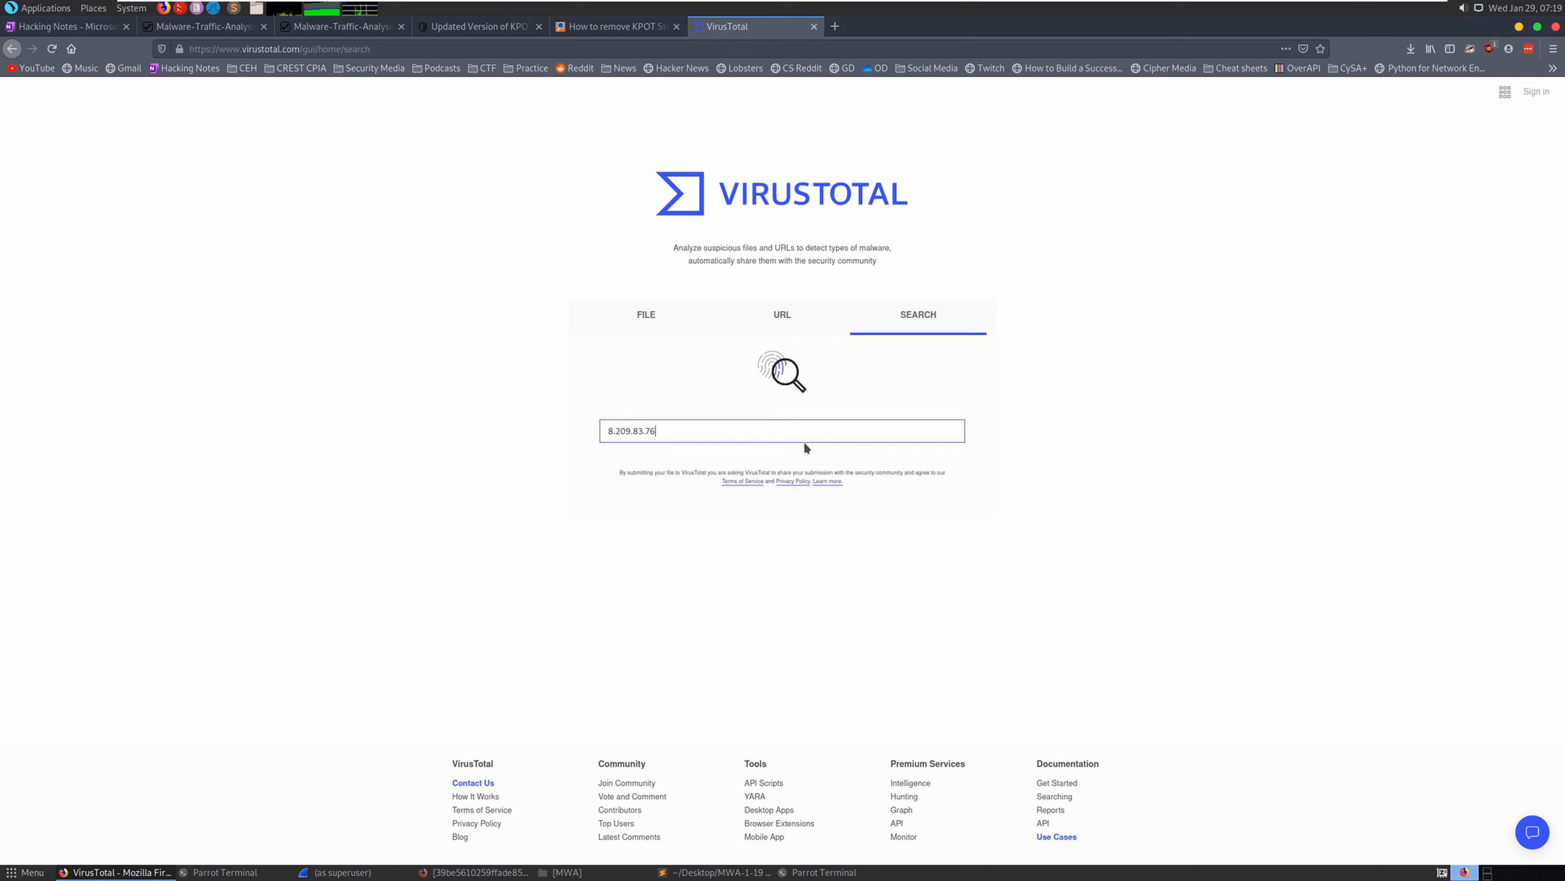
pyautogui.press('Return')
pyautogui.click(505, 245)
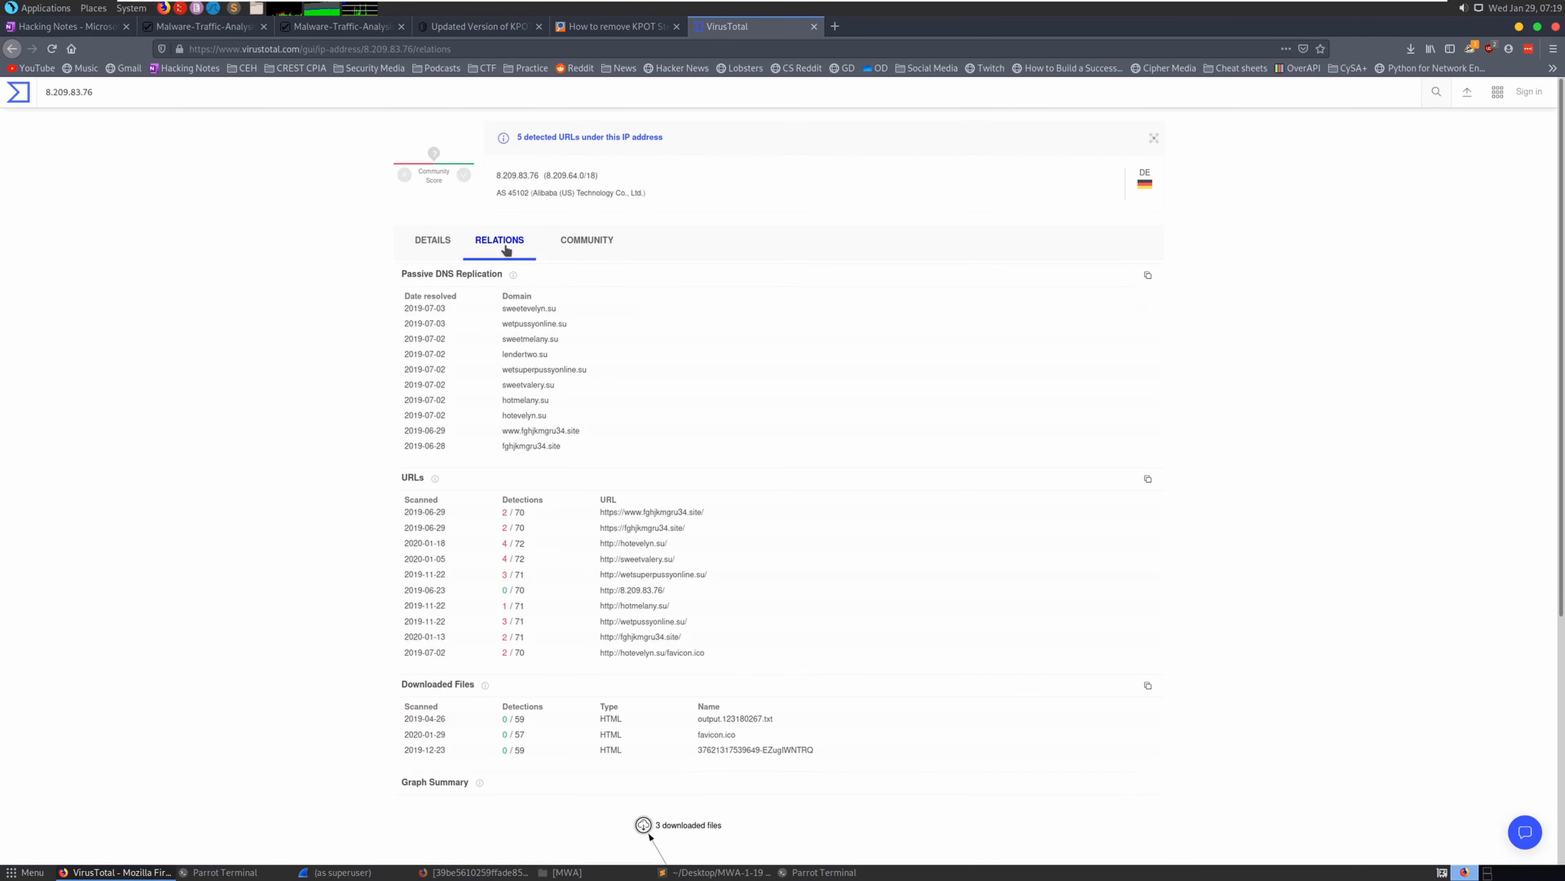
pyautogui.click(438, 243)
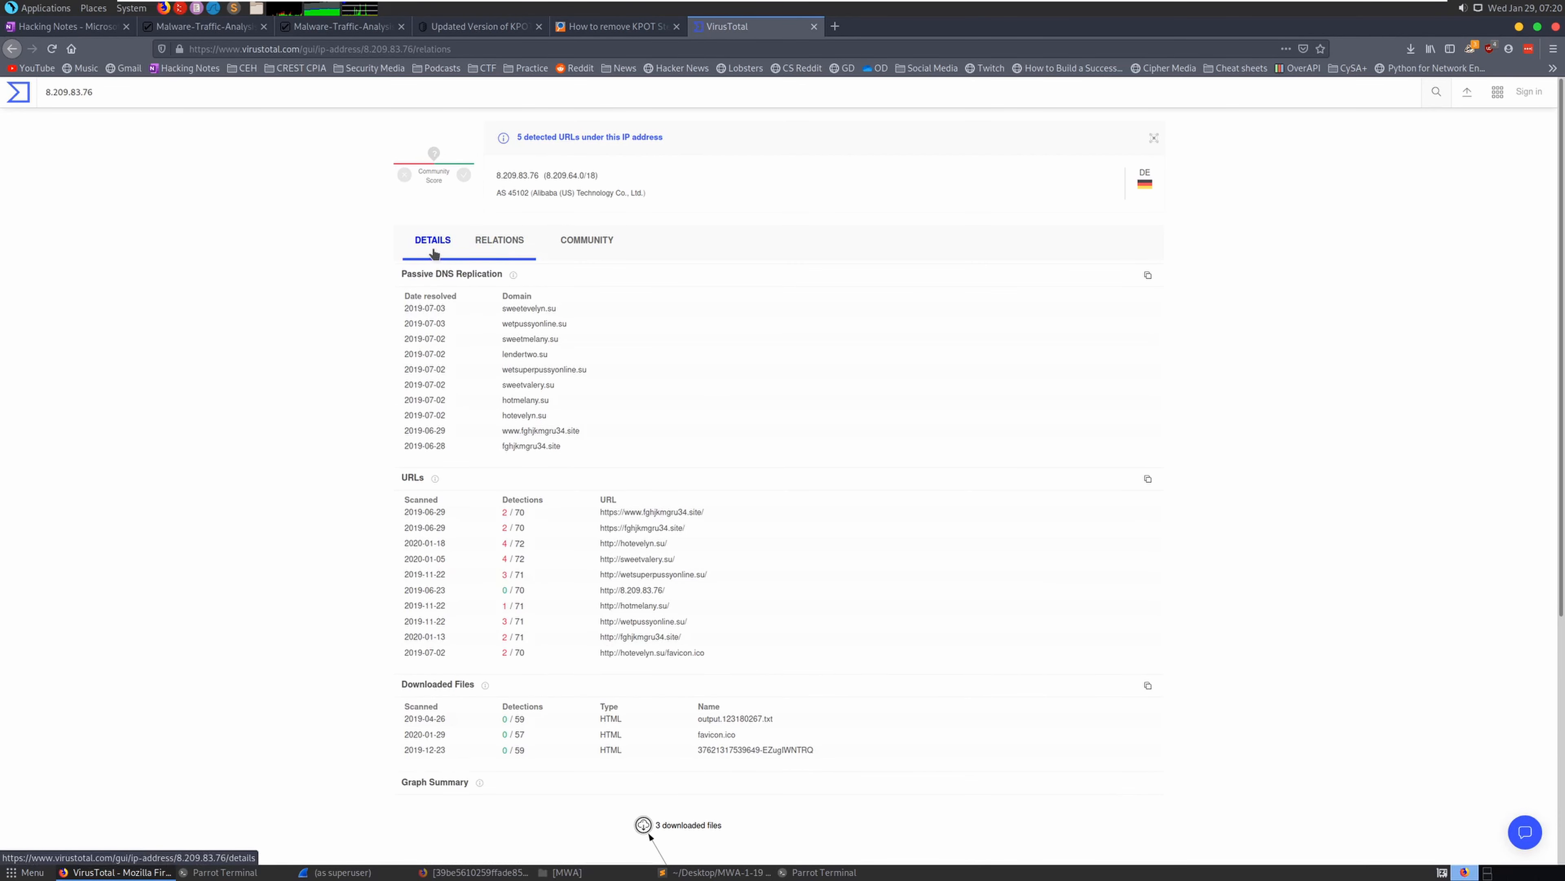
pyautogui.click(587, 244)
pyautogui.click(441, 247)
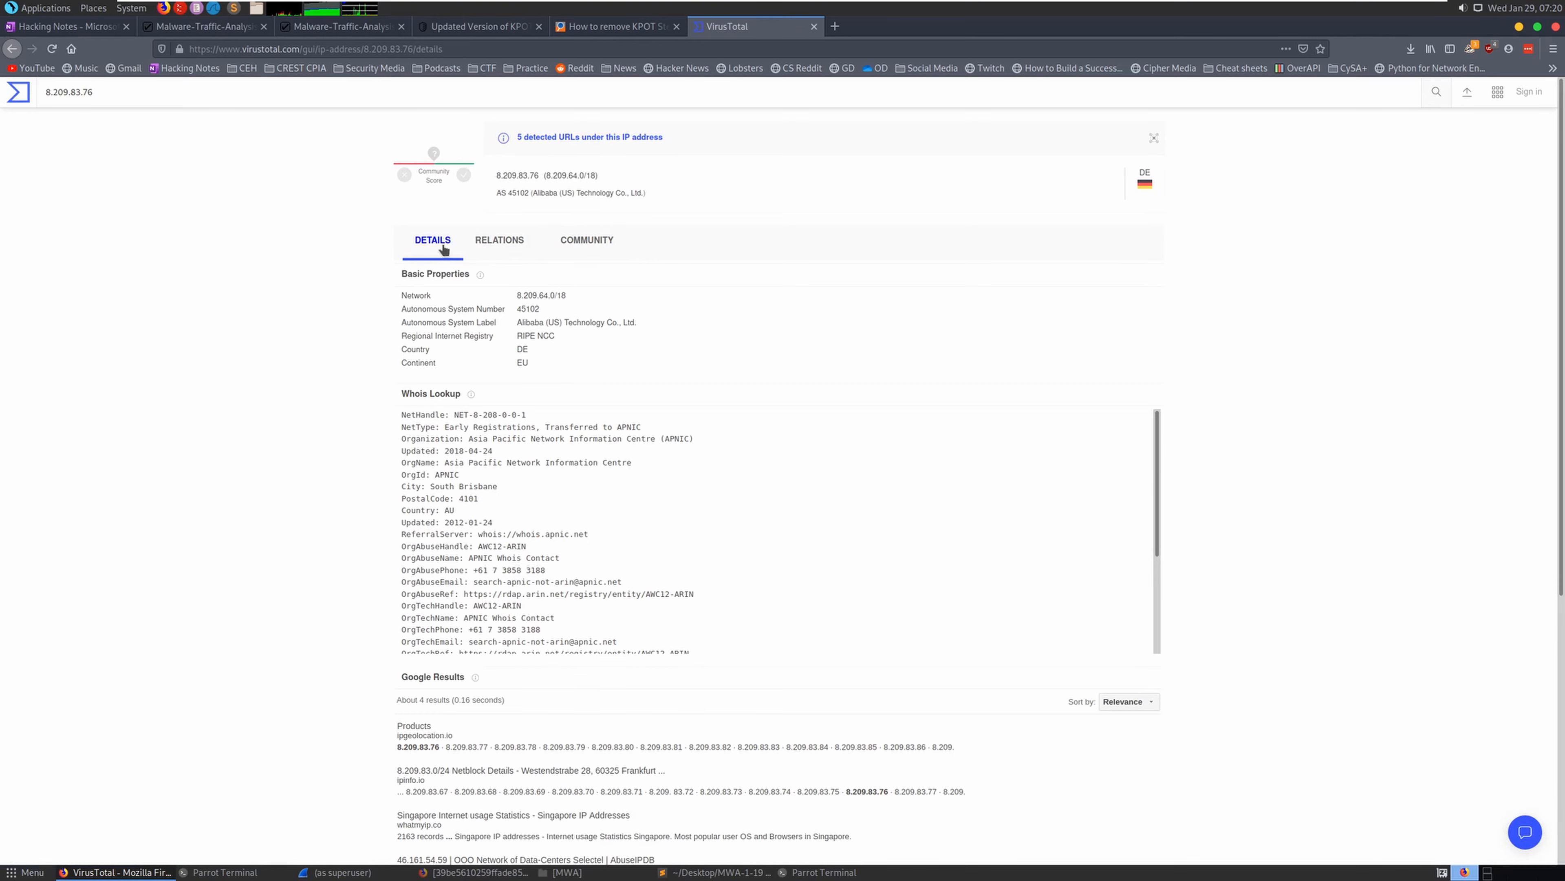
pyautogui.click(355, 873)
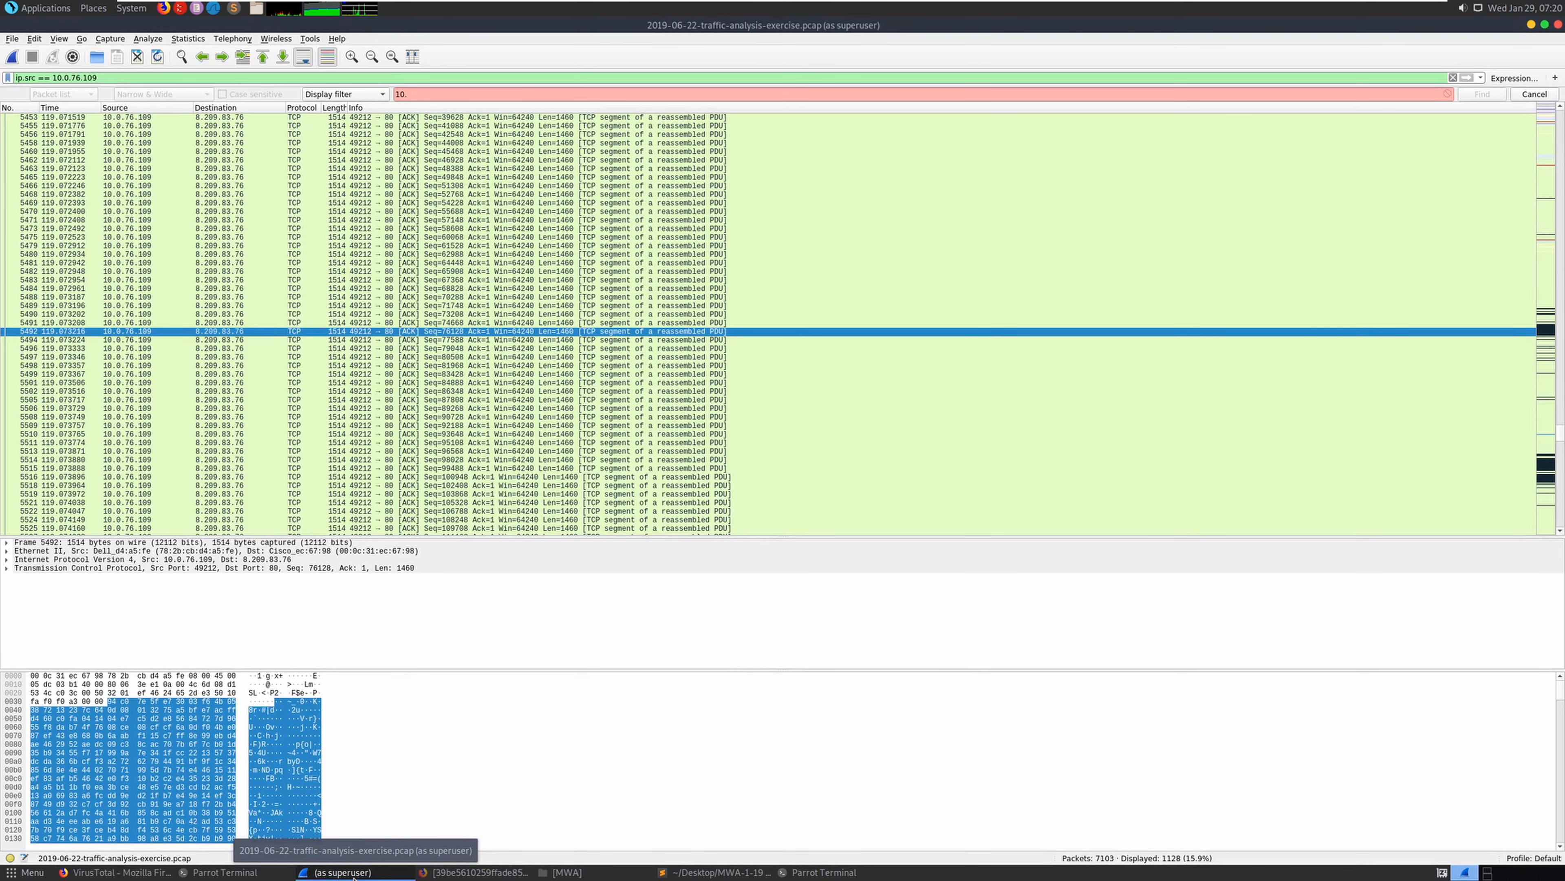
pyautogui.click(353, 863)
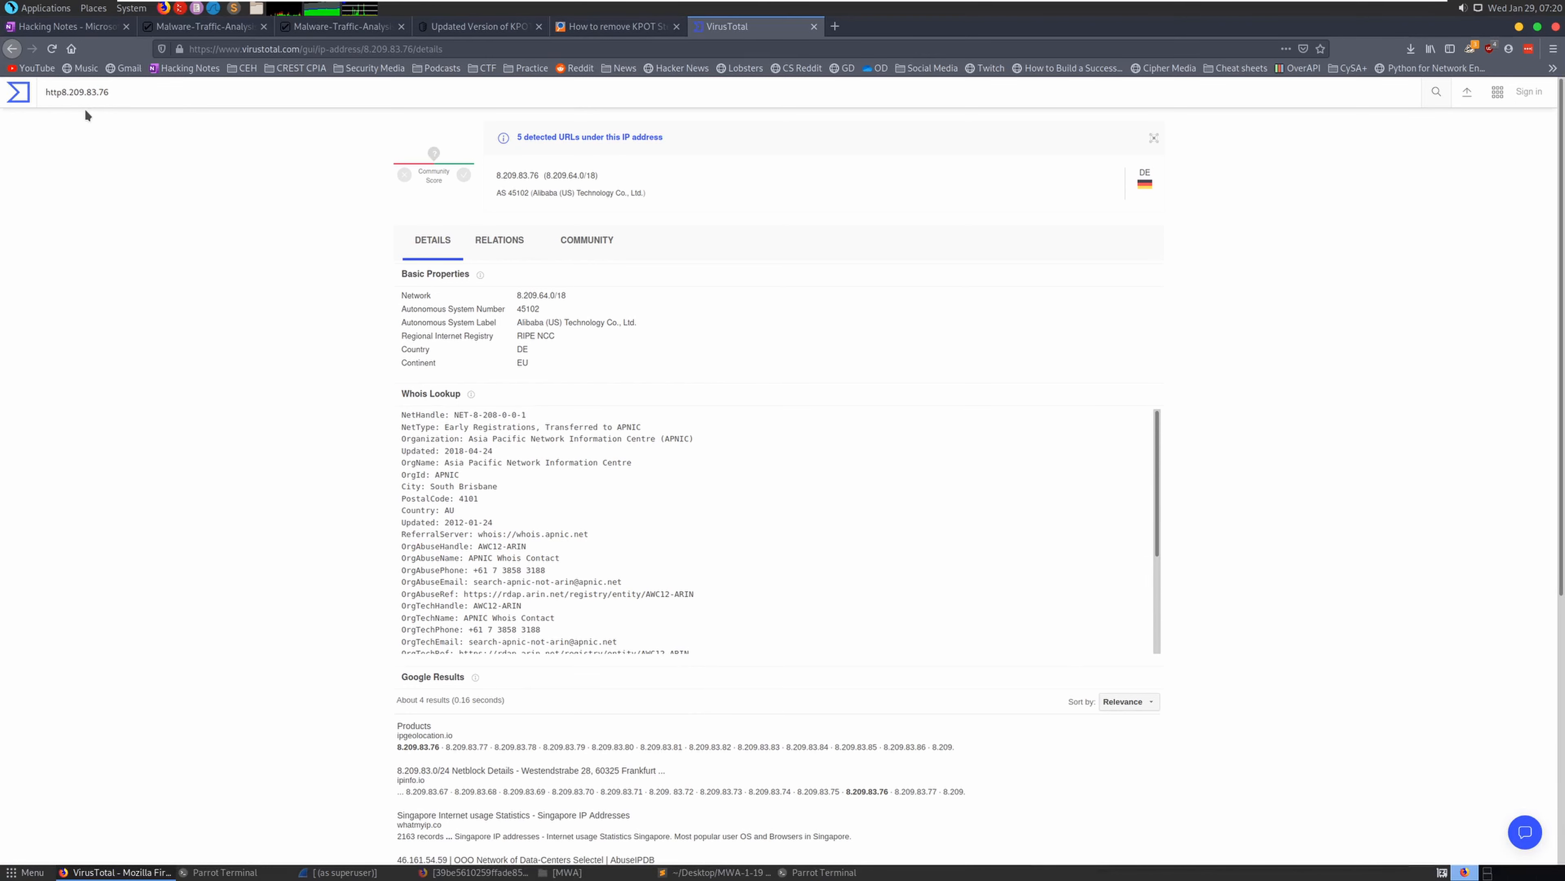
pyautogui.write('://')
pyautogui.press('Return')
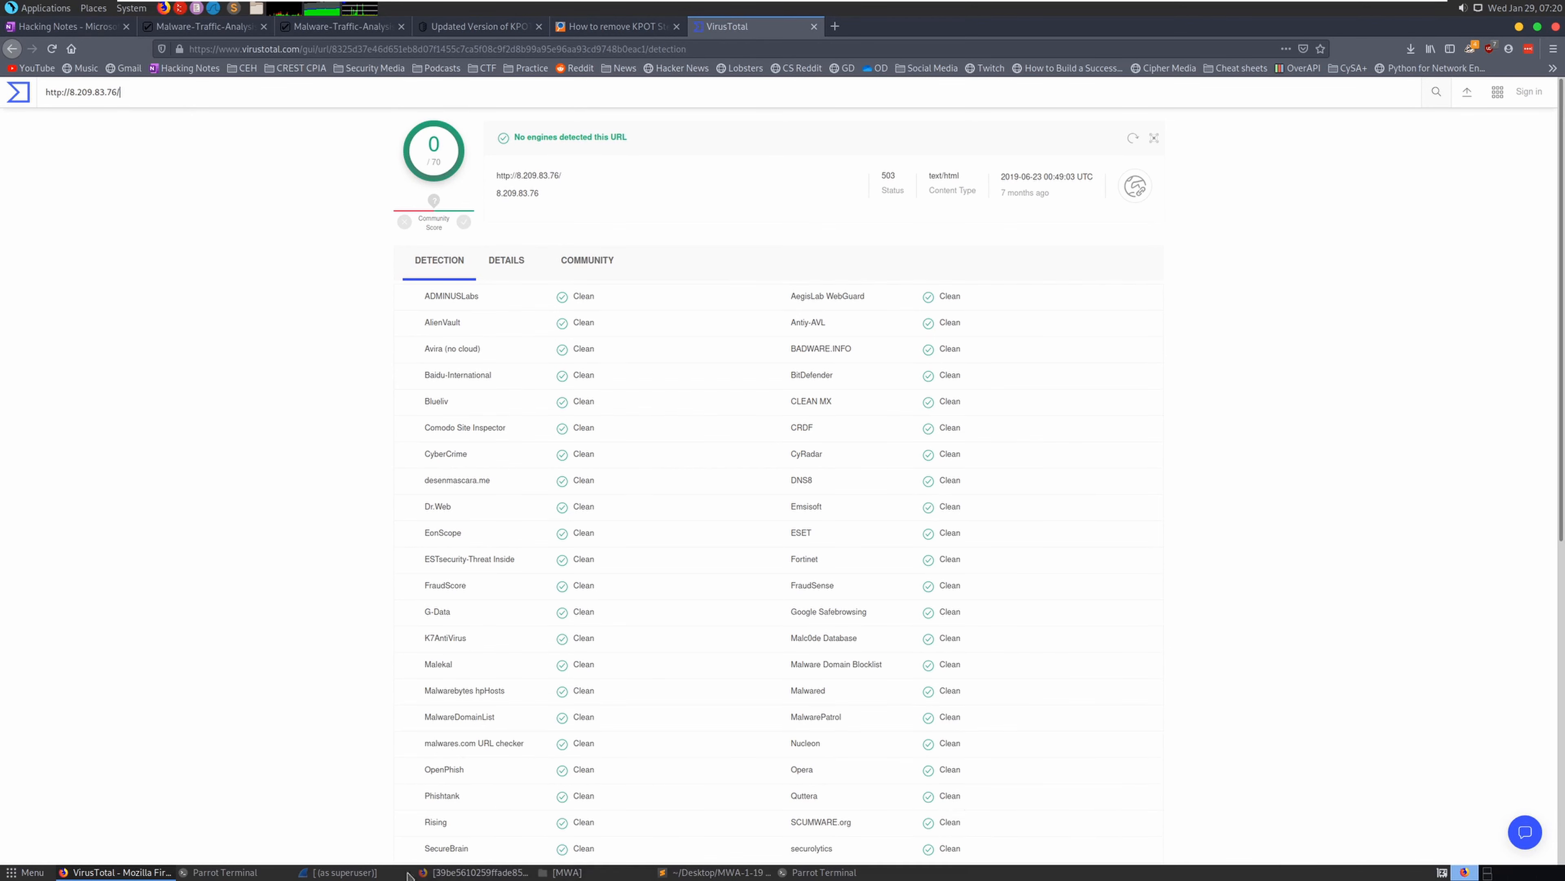
# Switch to Wireshark and examine the packets following the traffic to 8.209.83.76 for other destinations the infected host contacts
pyautogui.click(382, 872)
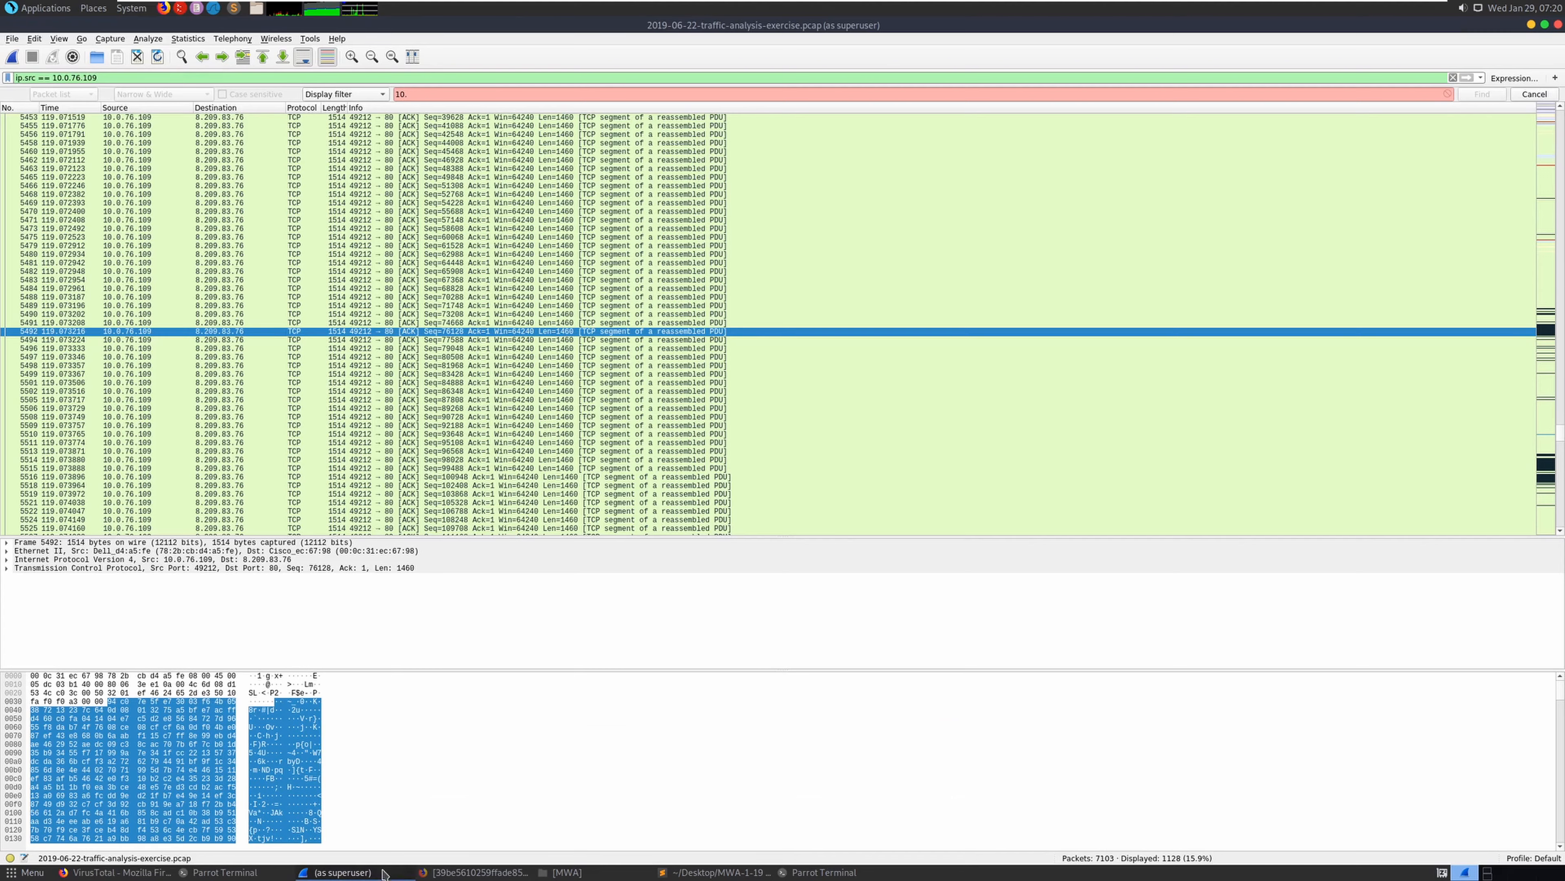
pyautogui.click(1281, 366)
pyautogui.scroll(-20, 1281, 366)
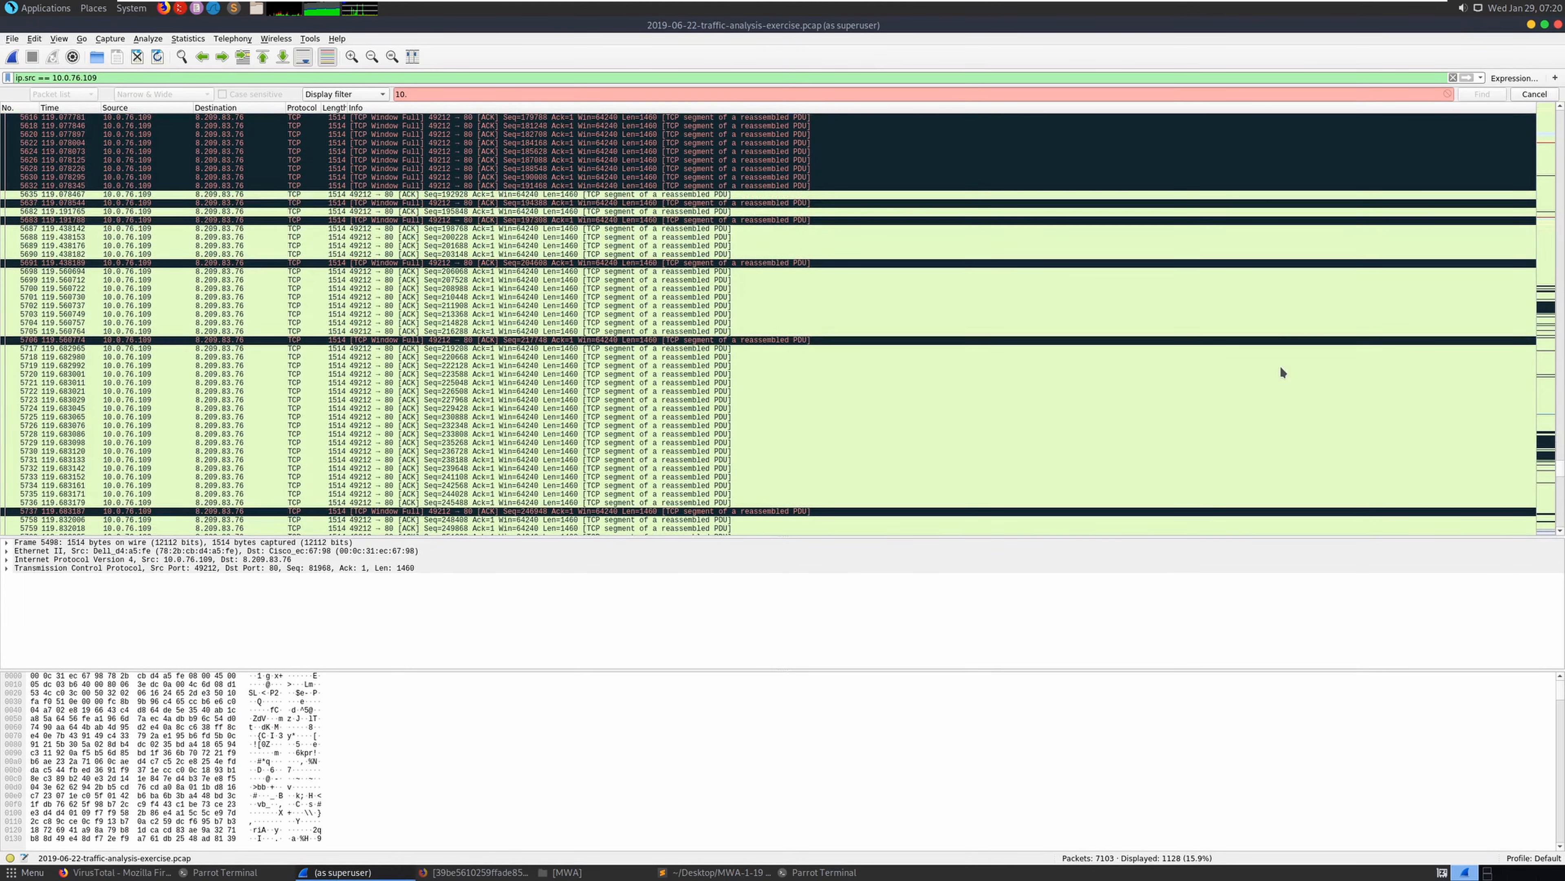
pyautogui.scroll(-20, 1281, 366)
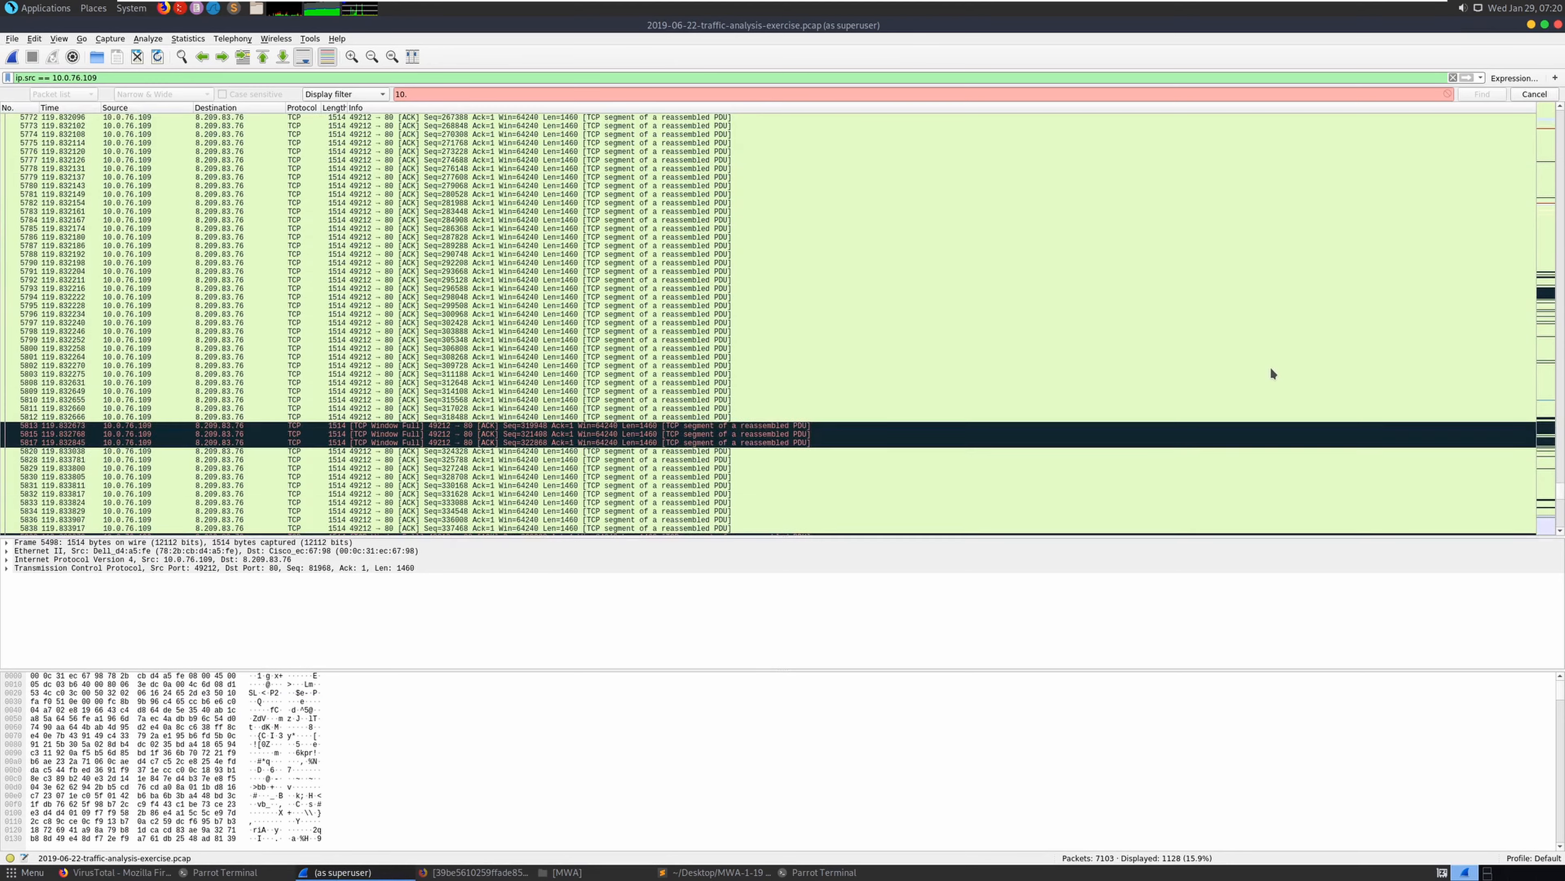
pyautogui.scroll(-13, 1270, 367)
pyautogui.scroll(-8, 1269, 367)
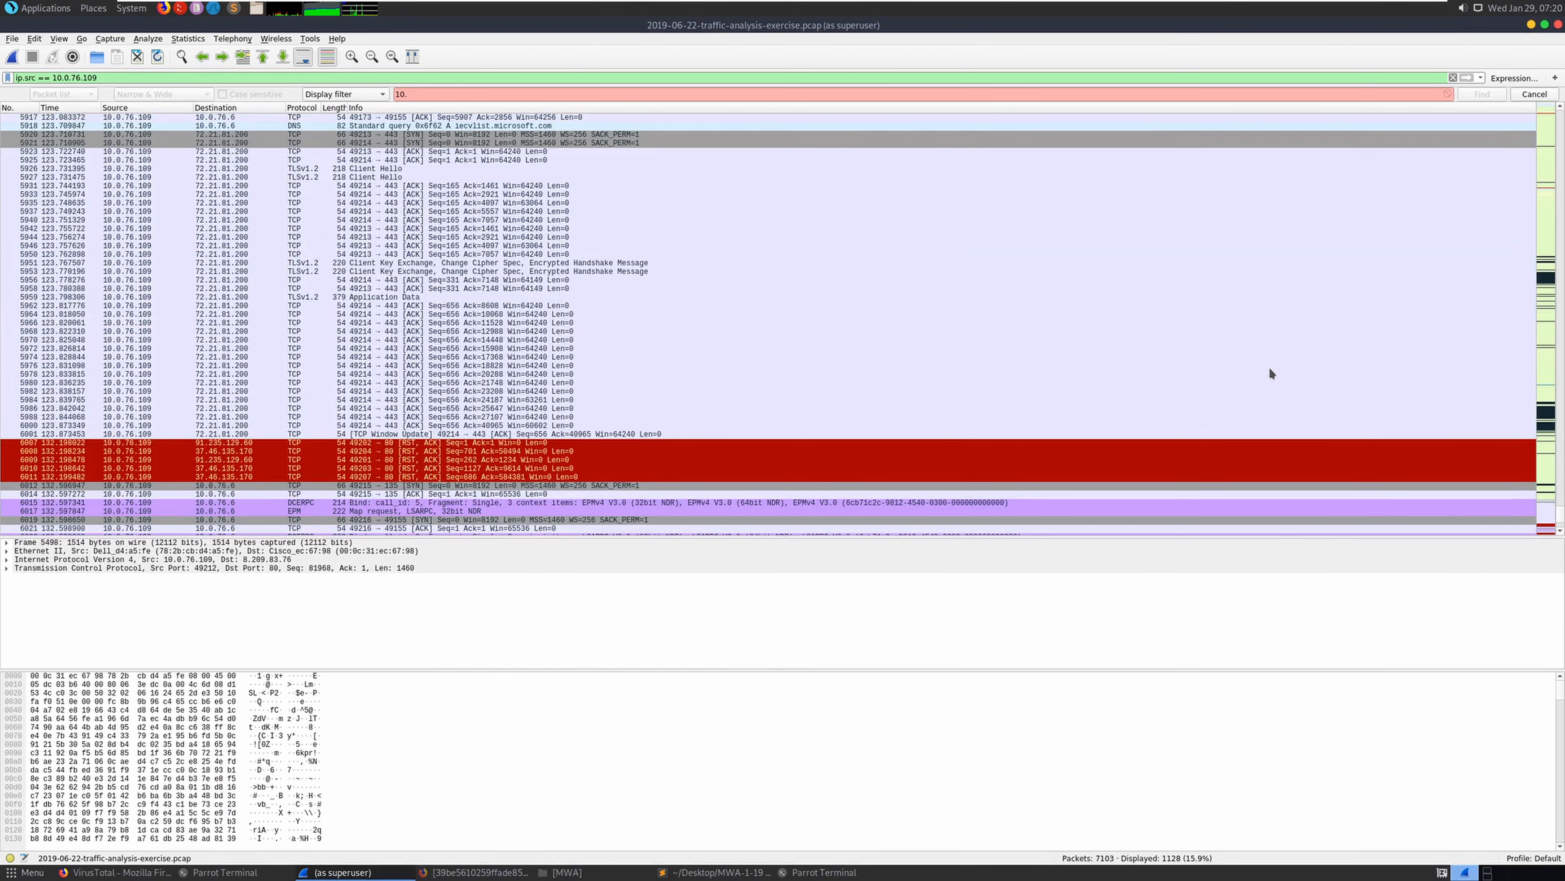
pyautogui.scroll(3, 1269, 367)
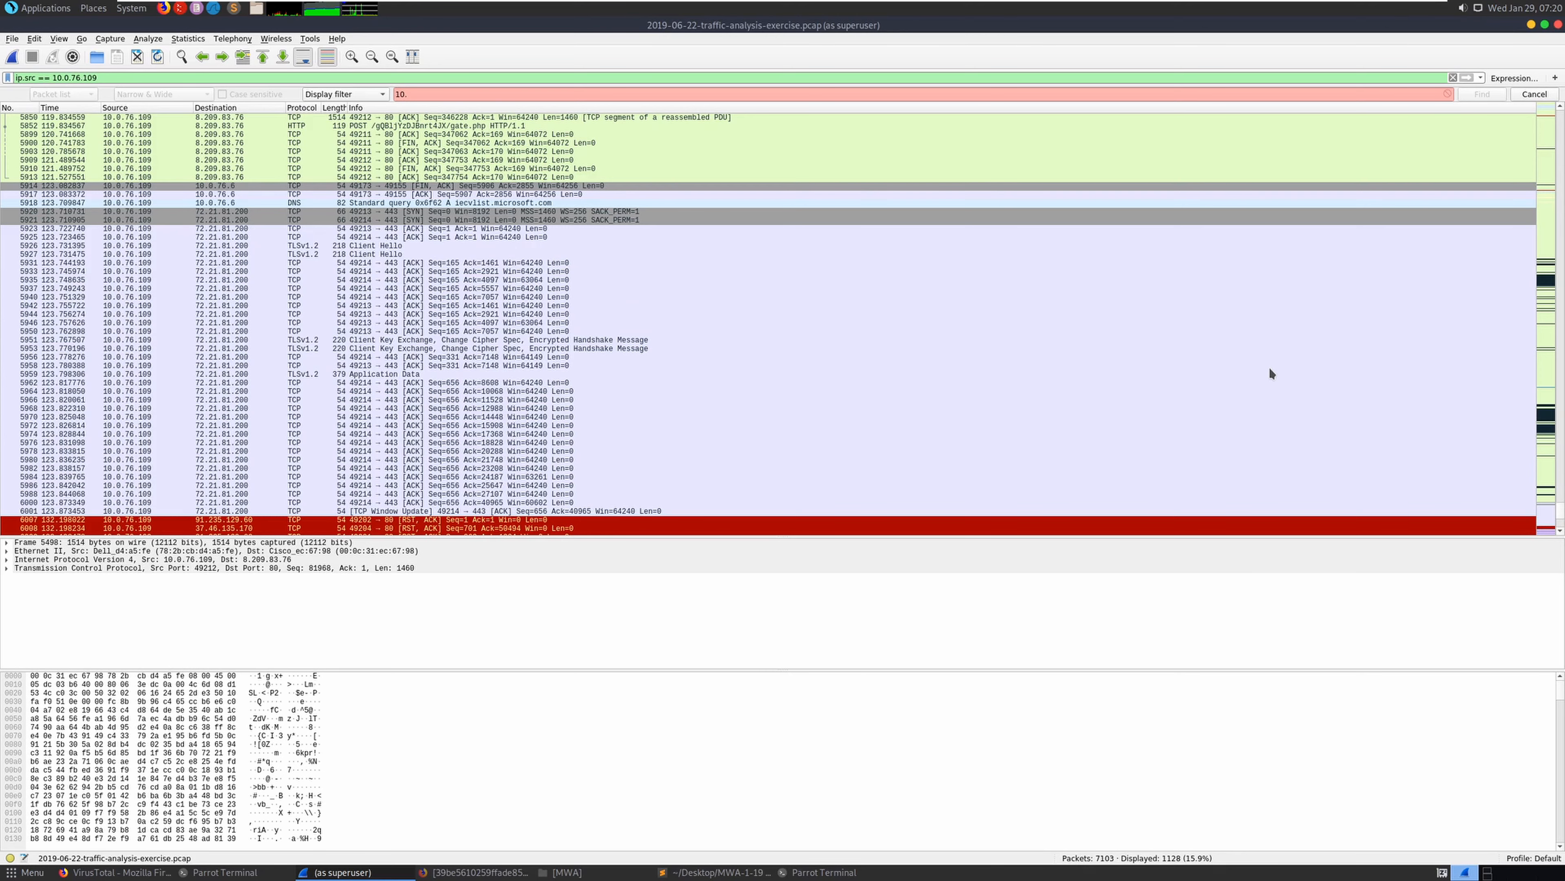
pyautogui.scroll(-3, 231, 385)
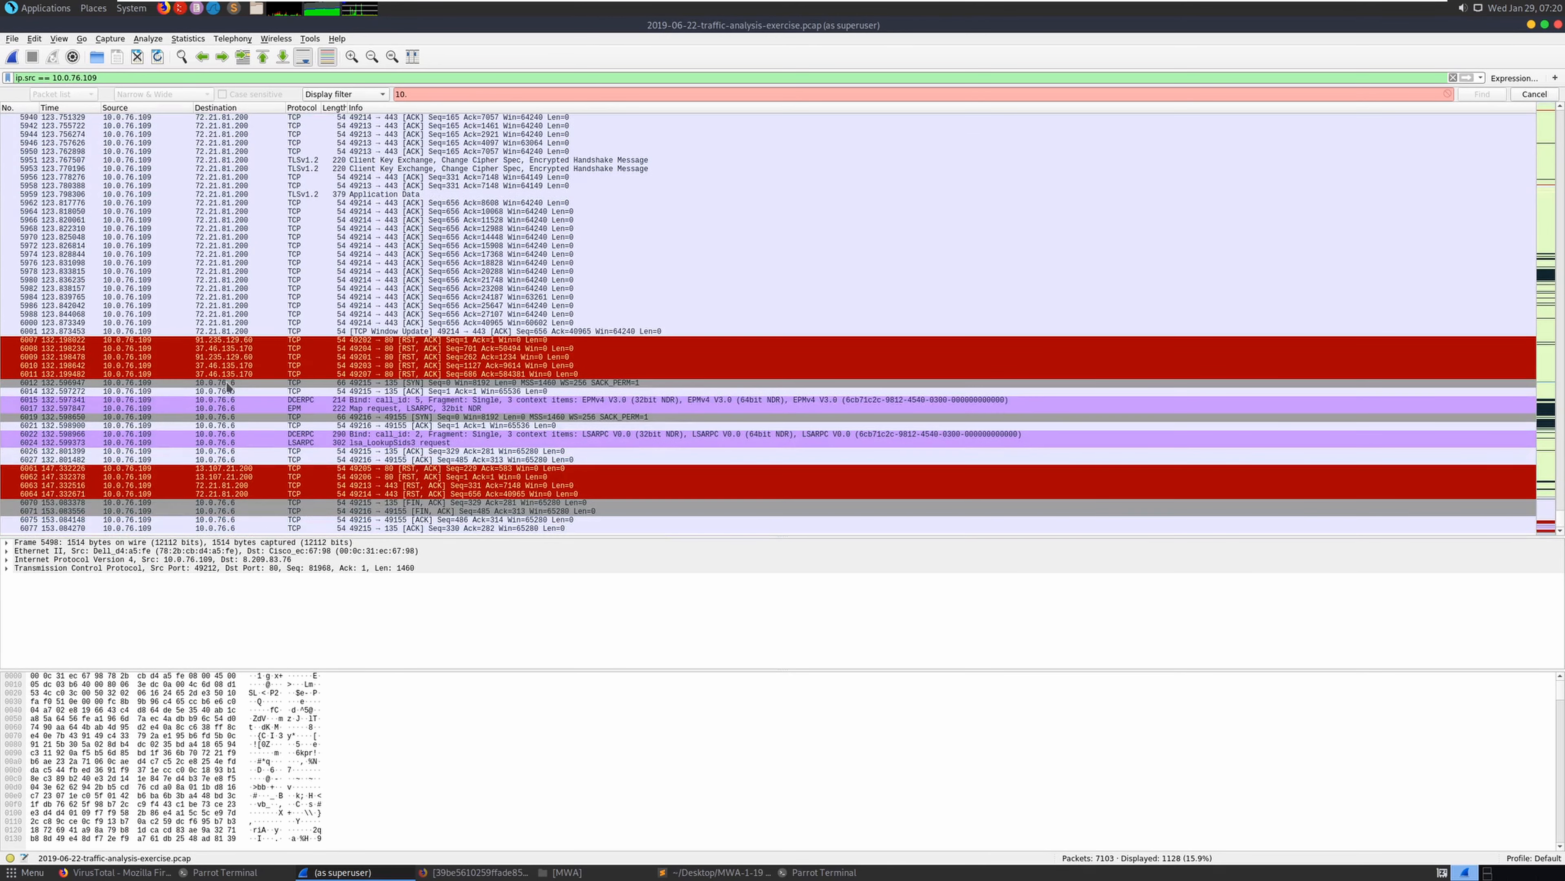
pyautogui.scroll(4, 233, 388)
pyautogui.click(244, 366)
pyautogui.scroll(3, 246, 369)
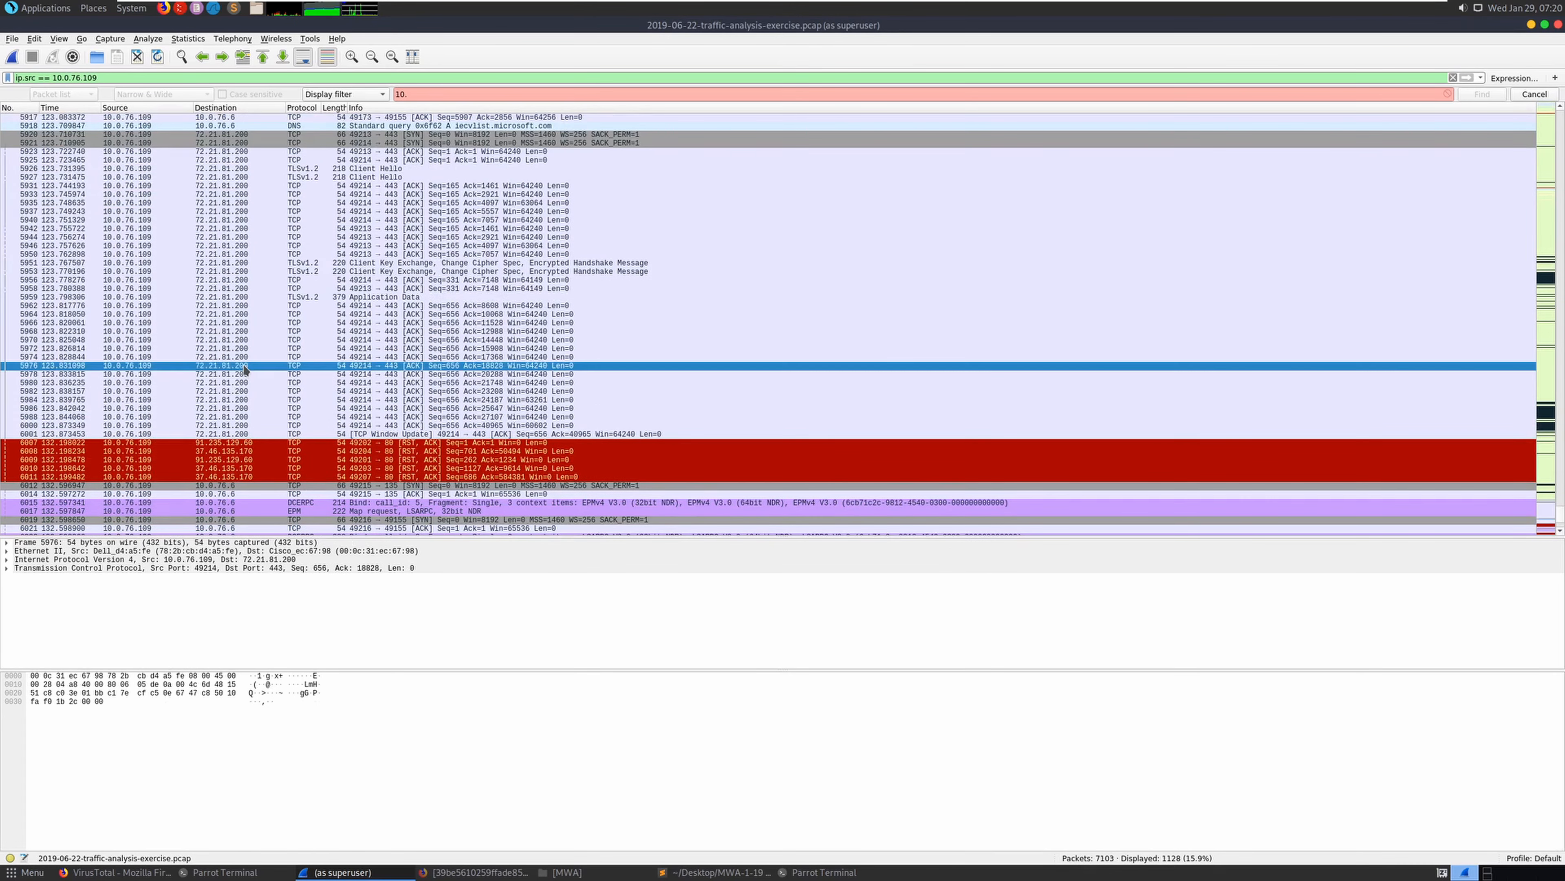
# Copy the text summary of a packet sent to 72.21.81.200 and paste it three lines below the first packet summary in the notes
pyautogui.rightClick(226, 410)
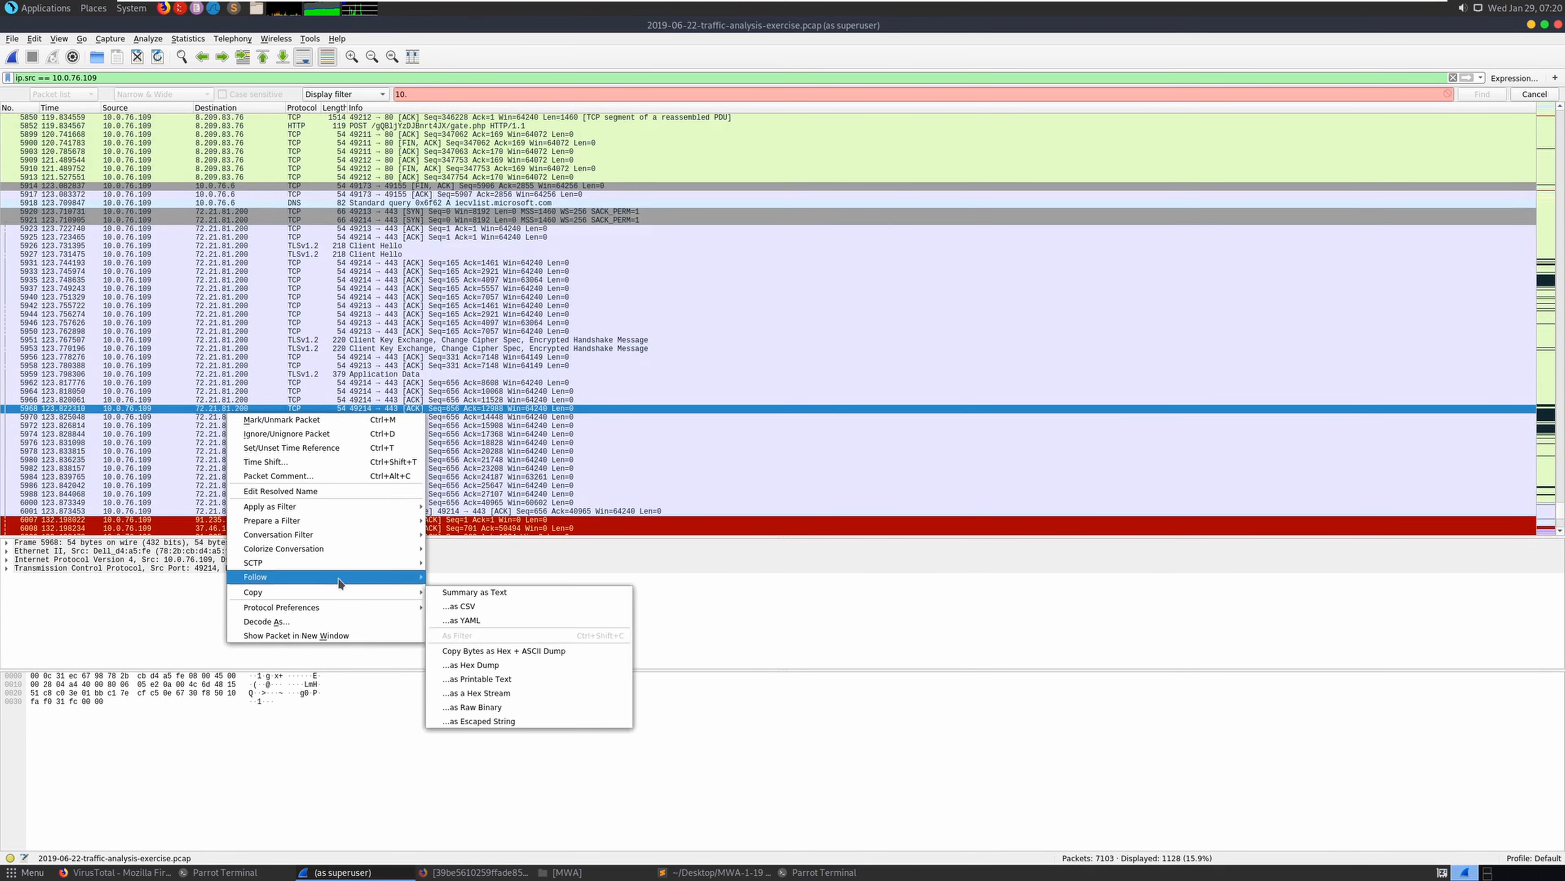
pyautogui.click(495, 596)
pyautogui.click(746, 868)
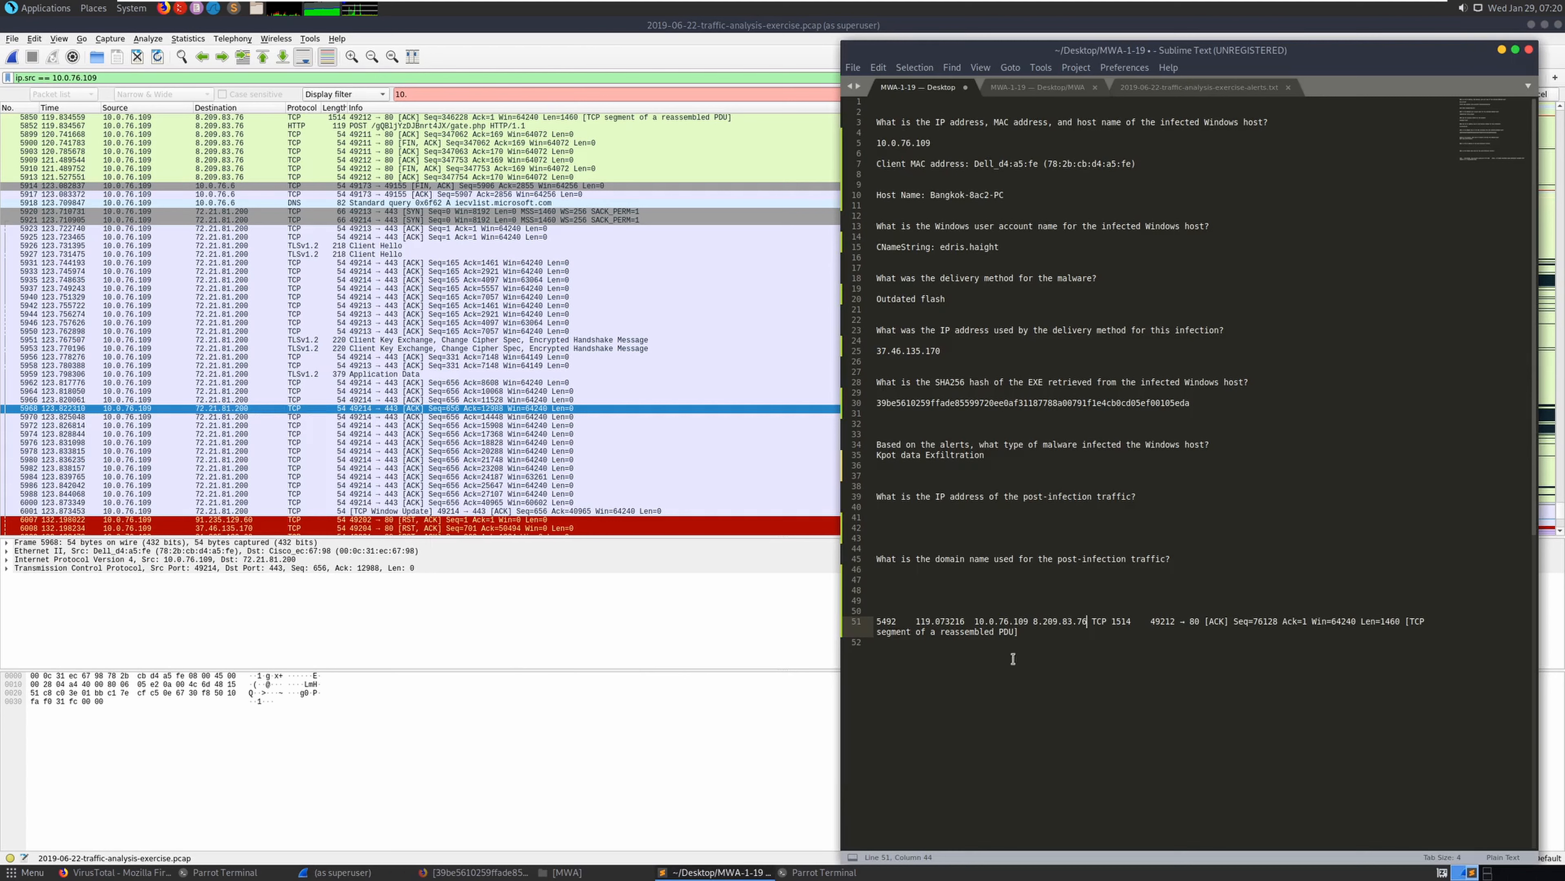
pyautogui.press('Return')
pyautogui.press('Return')
pyautogui.press('Return')
pyautogui.hotkey('ctrl', 'v')
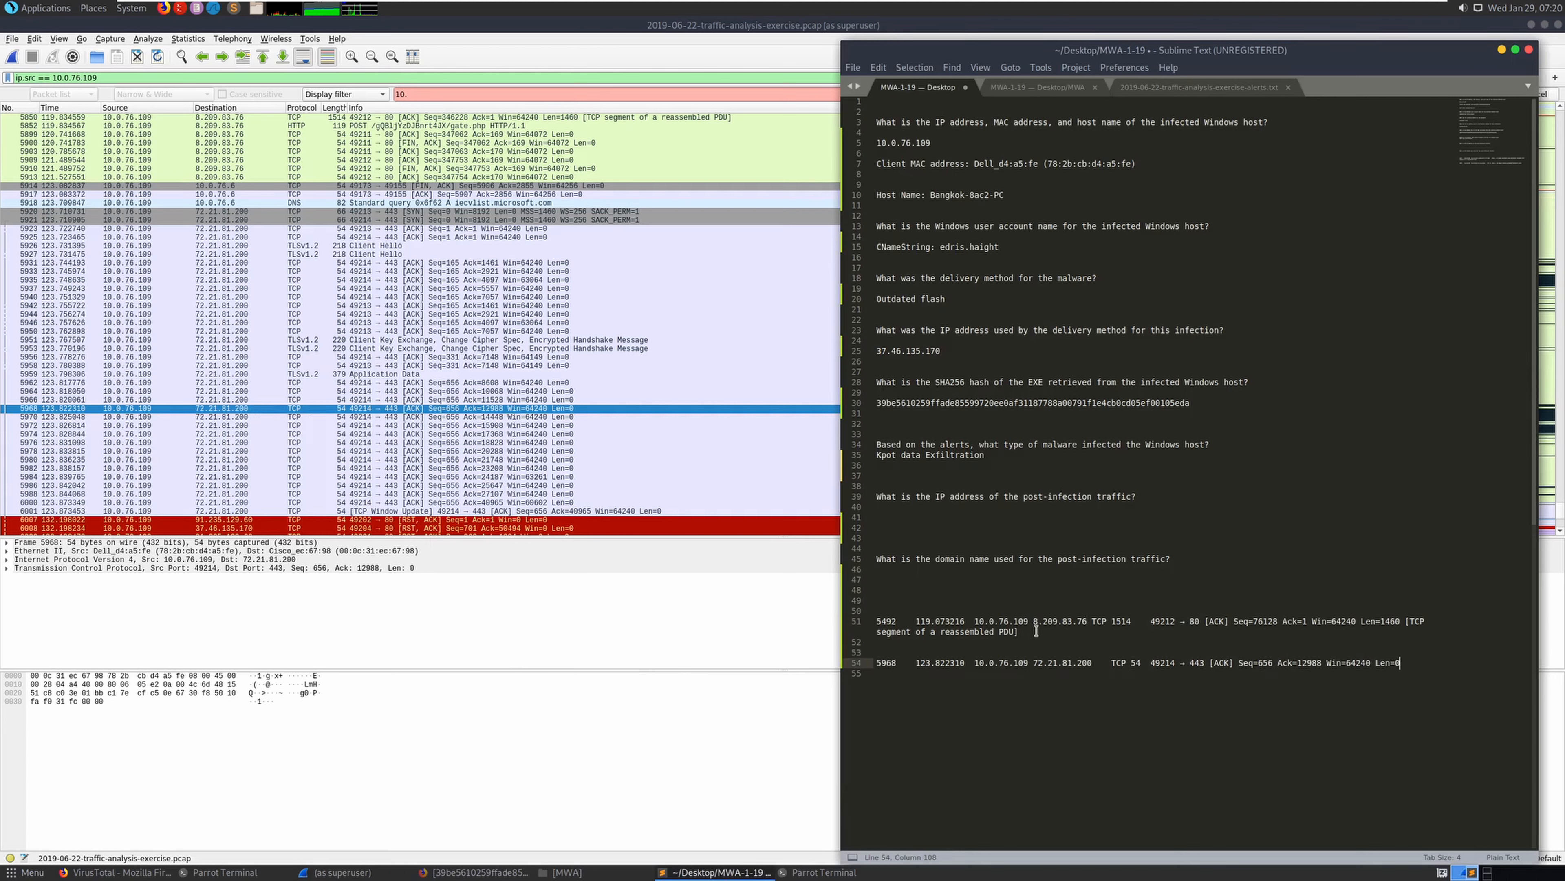
pyautogui.moveTo(1092, 663); pyautogui.dragTo(1034, 664)
pyautogui.click(148, 871)
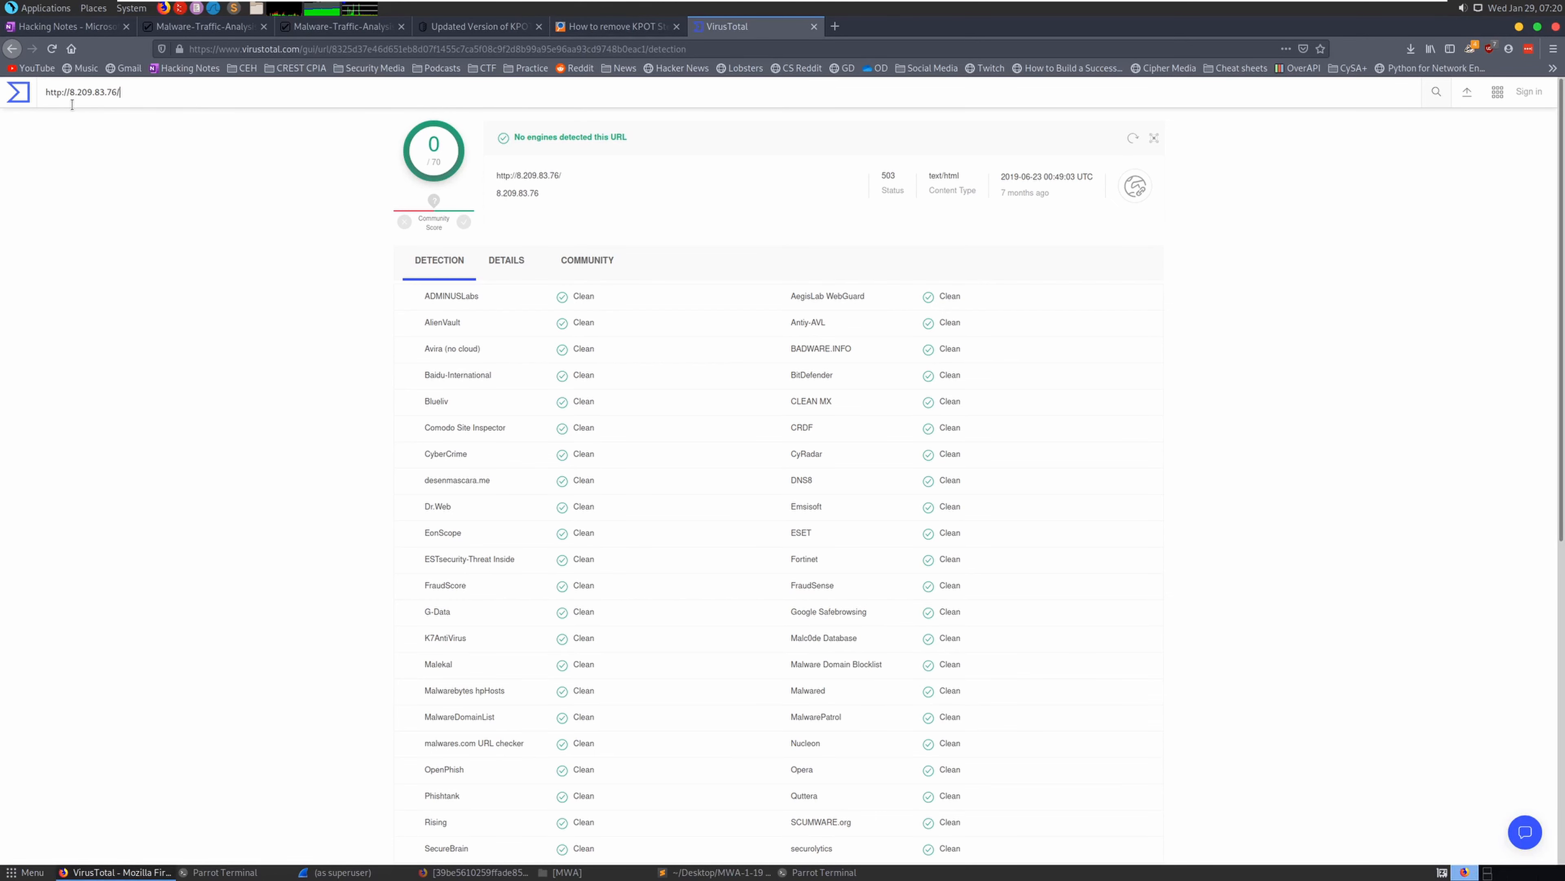
pyautogui.moveTo(72, 95); pyautogui.dragTo(224, 100)
pyautogui.press('BackSpace')
pyautogui.press('BackSpace')
pyautogui.hotkey('ctrl', 'v')
pyautogui.press('Return')
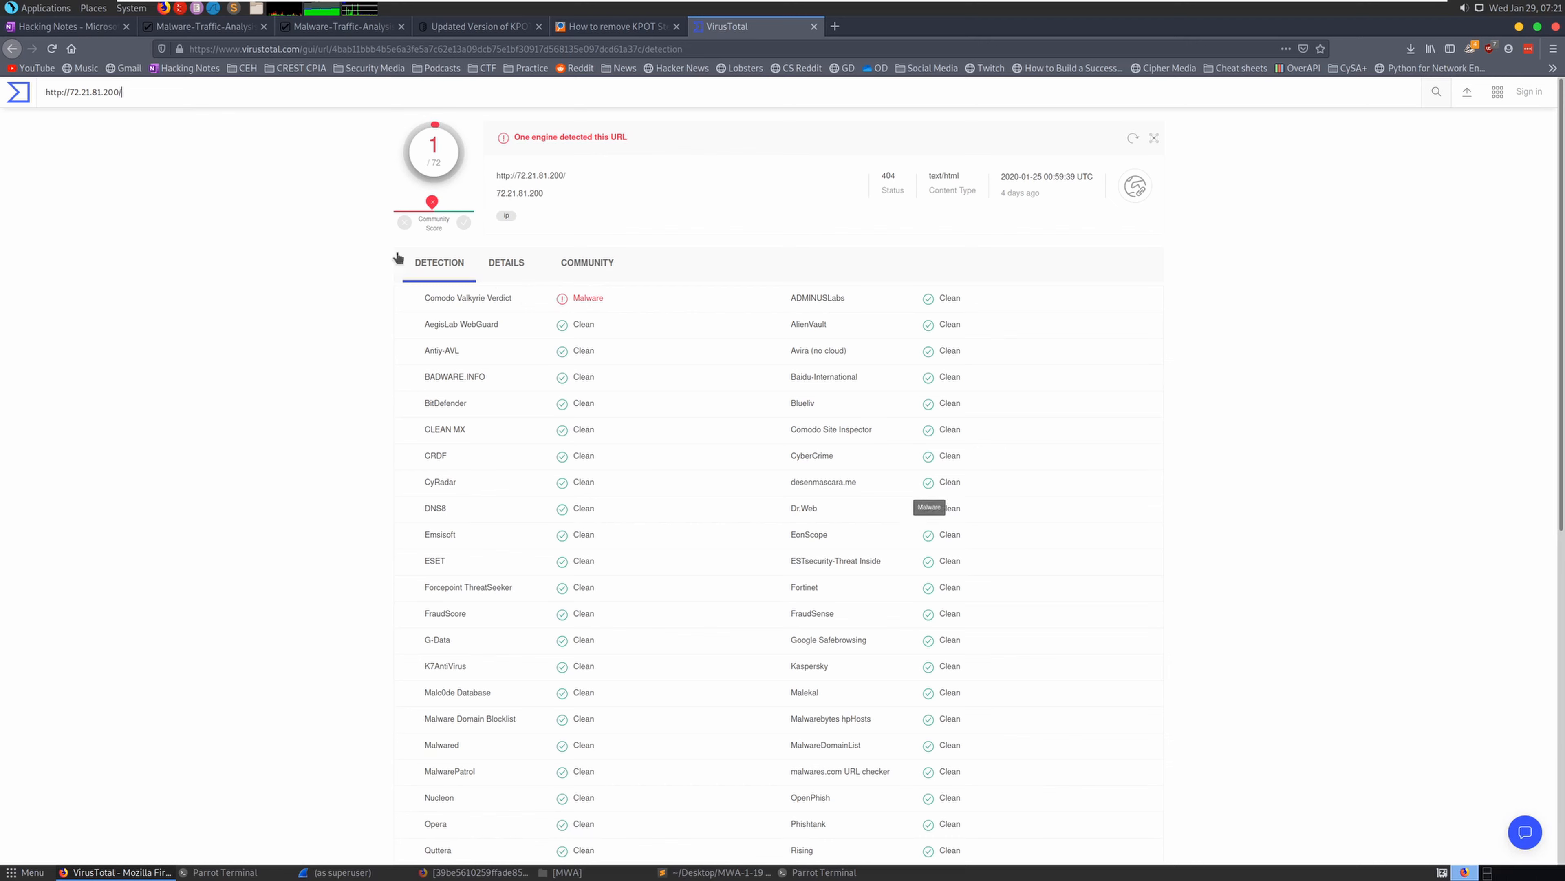
# Search VirusTotal for the plain IP address 72.21.81.200 and review its community, details and relations information, including resolved domains and URLs
pyautogui.moveTo(64, 95); pyautogui.dragTo(160, 124)
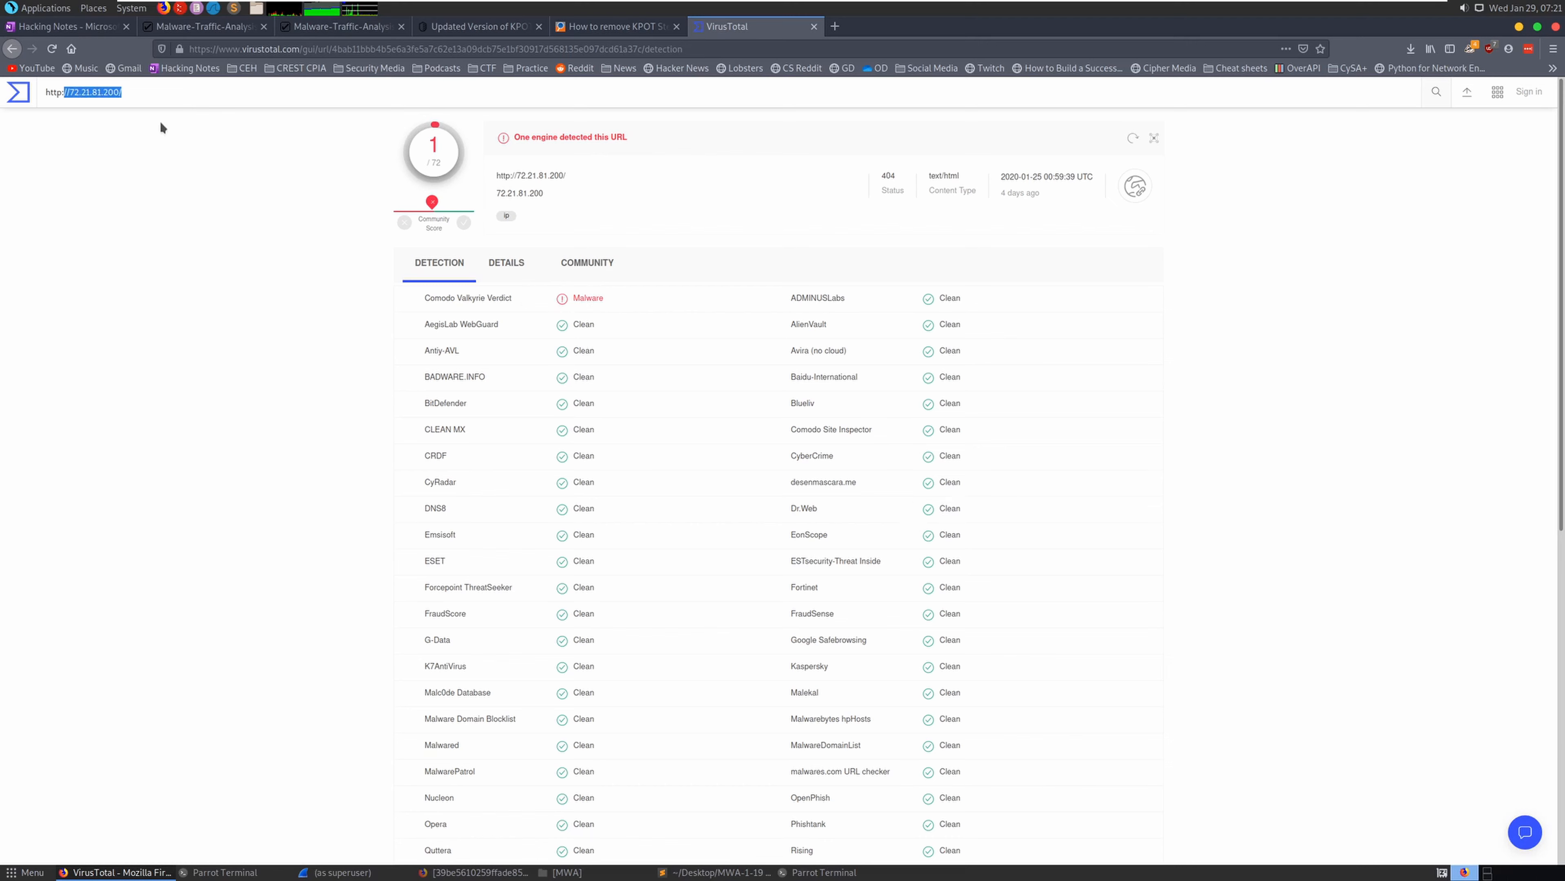
pyautogui.click(161, 103)
pyautogui.press('BackSpace')
pyautogui.press('Return')
pyautogui.click(499, 240)
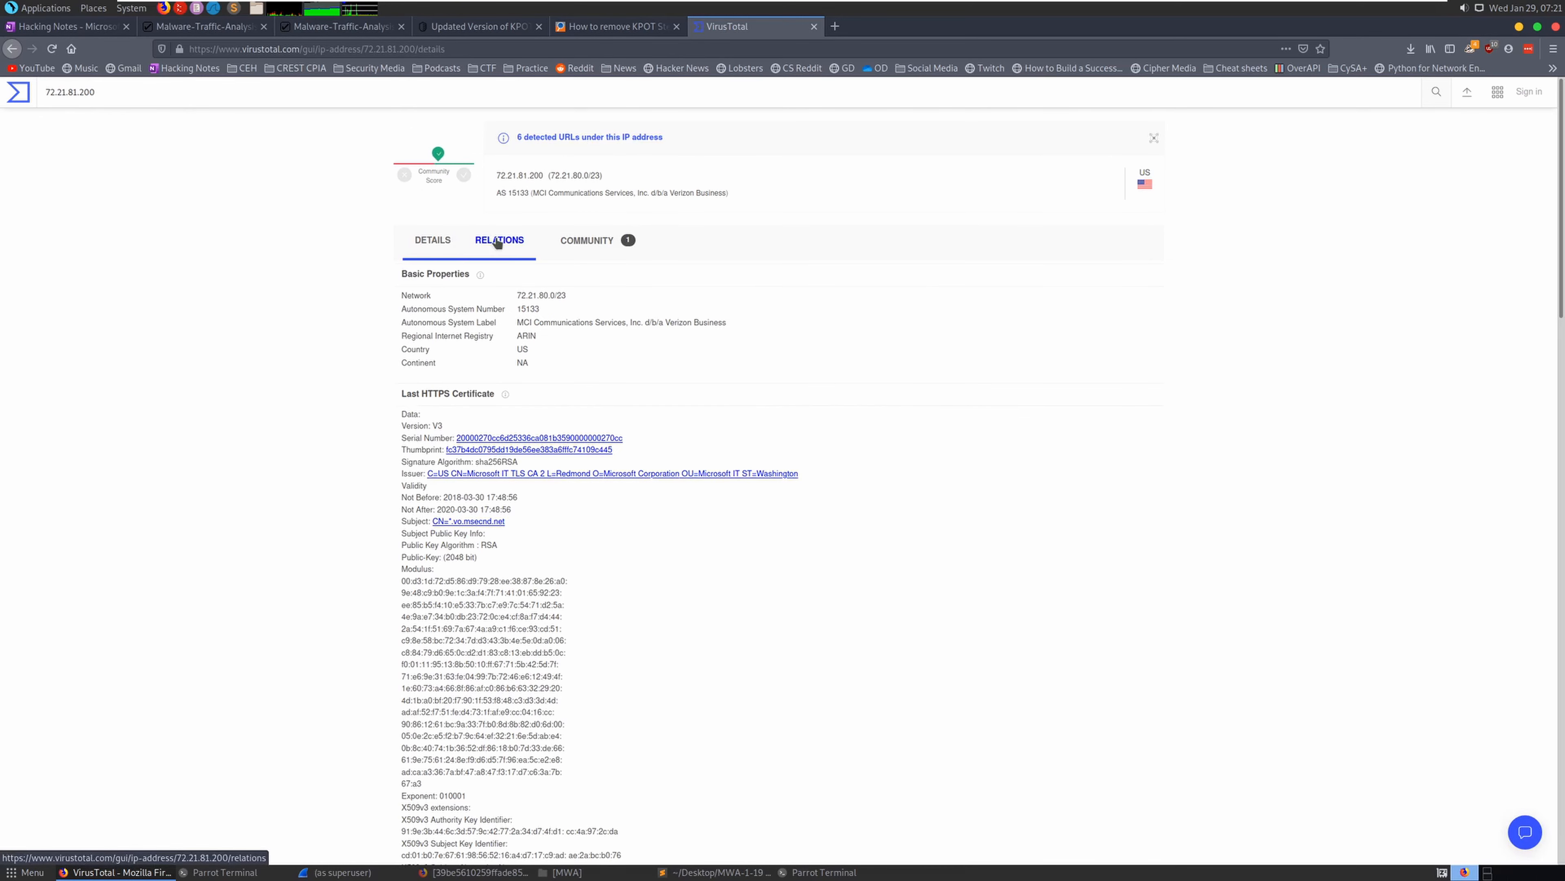
pyautogui.click(571, 244)
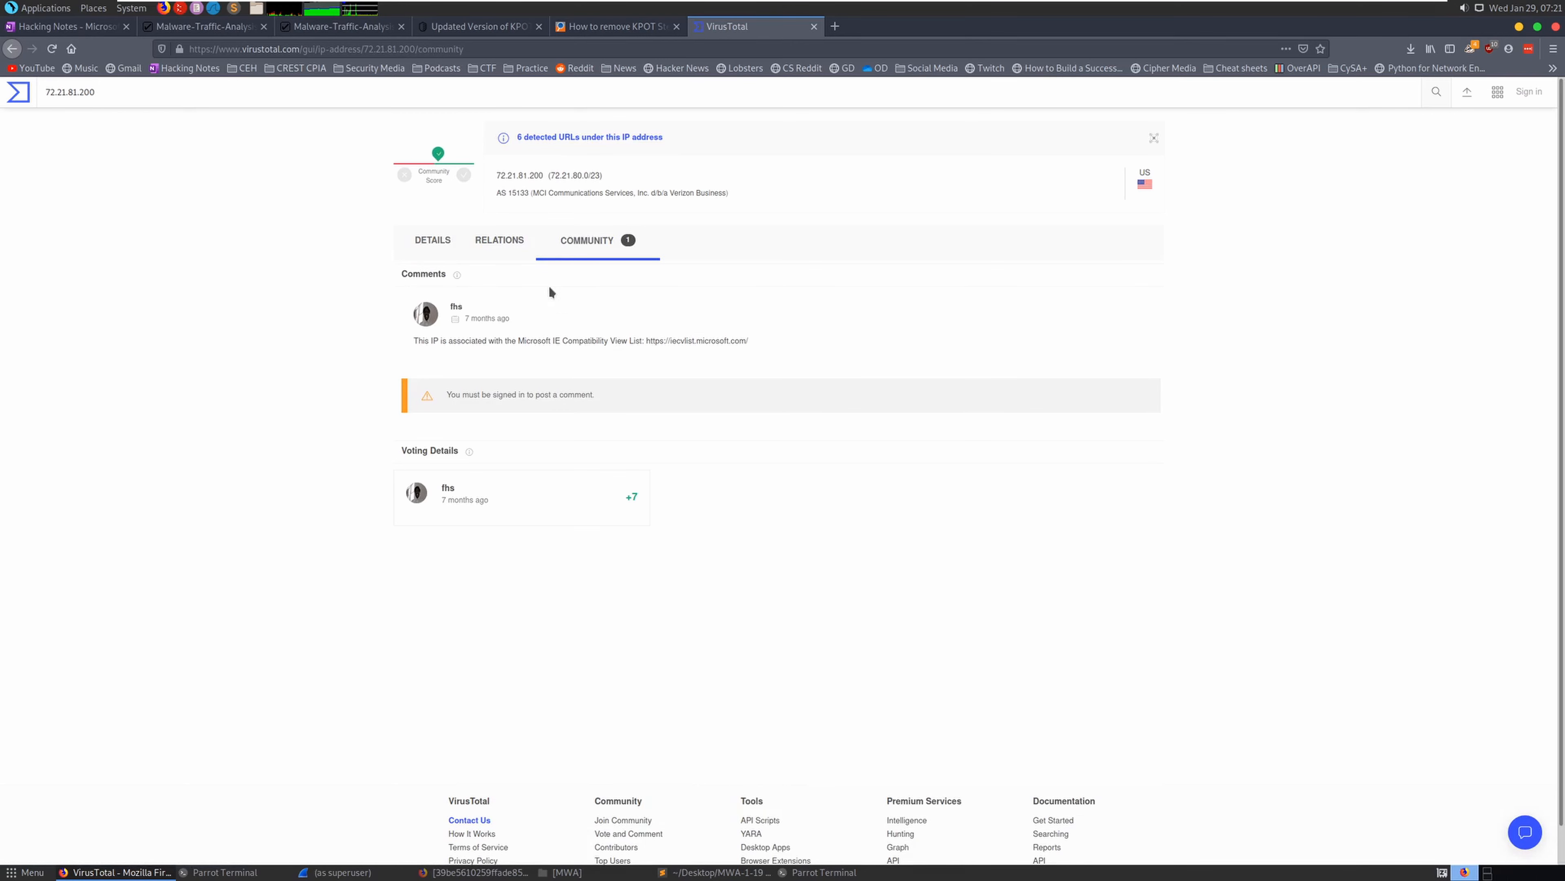
pyautogui.click(499, 243)
pyautogui.click(434, 245)
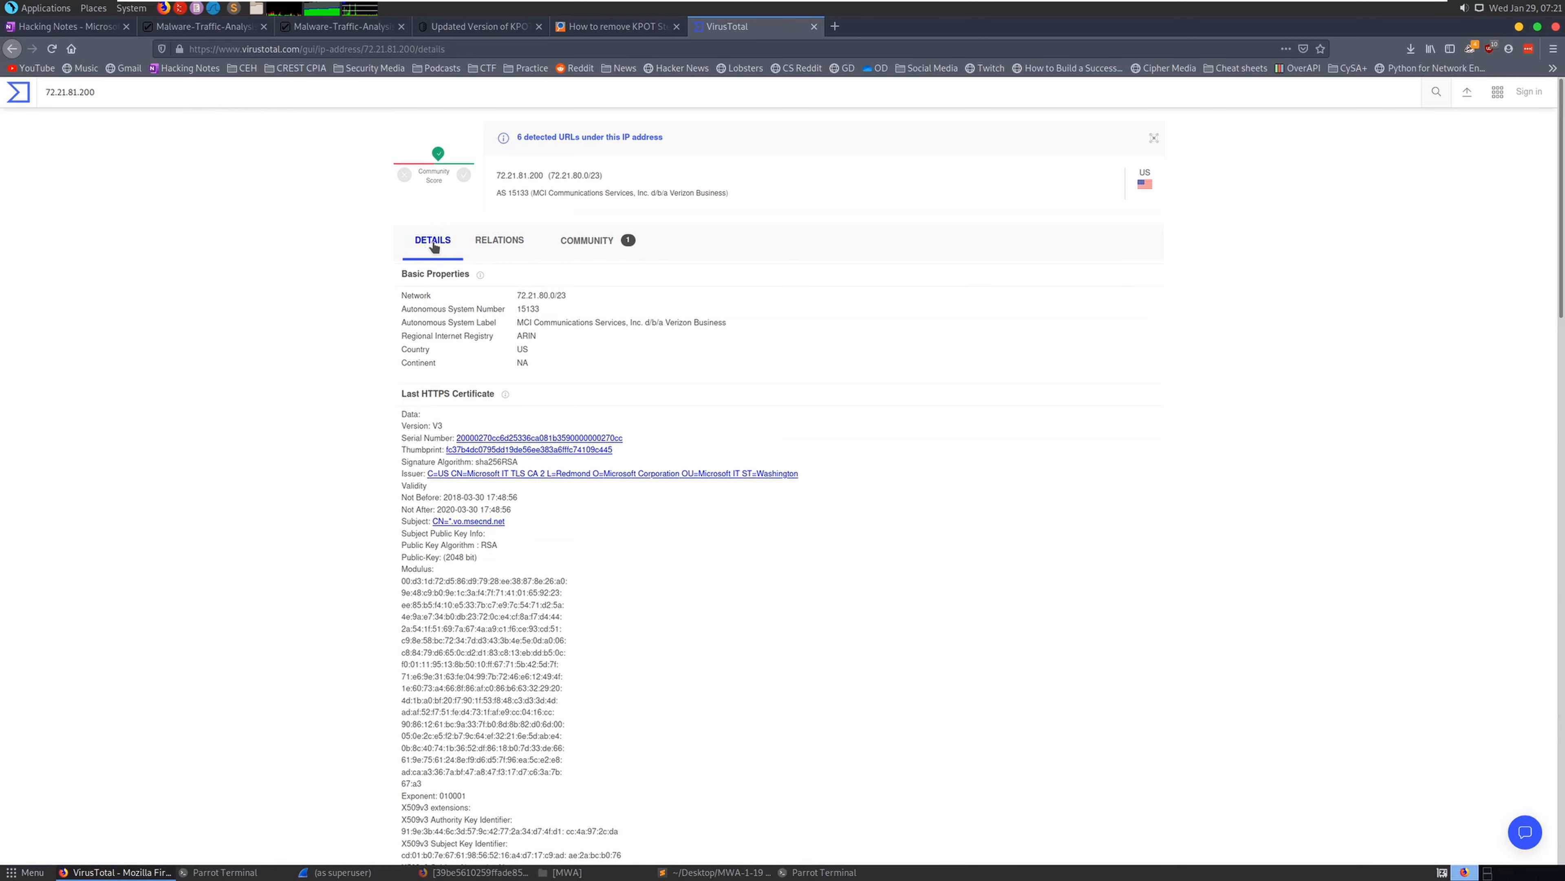
pyautogui.click(499, 240)
pyautogui.scroll(-3, 299, 305)
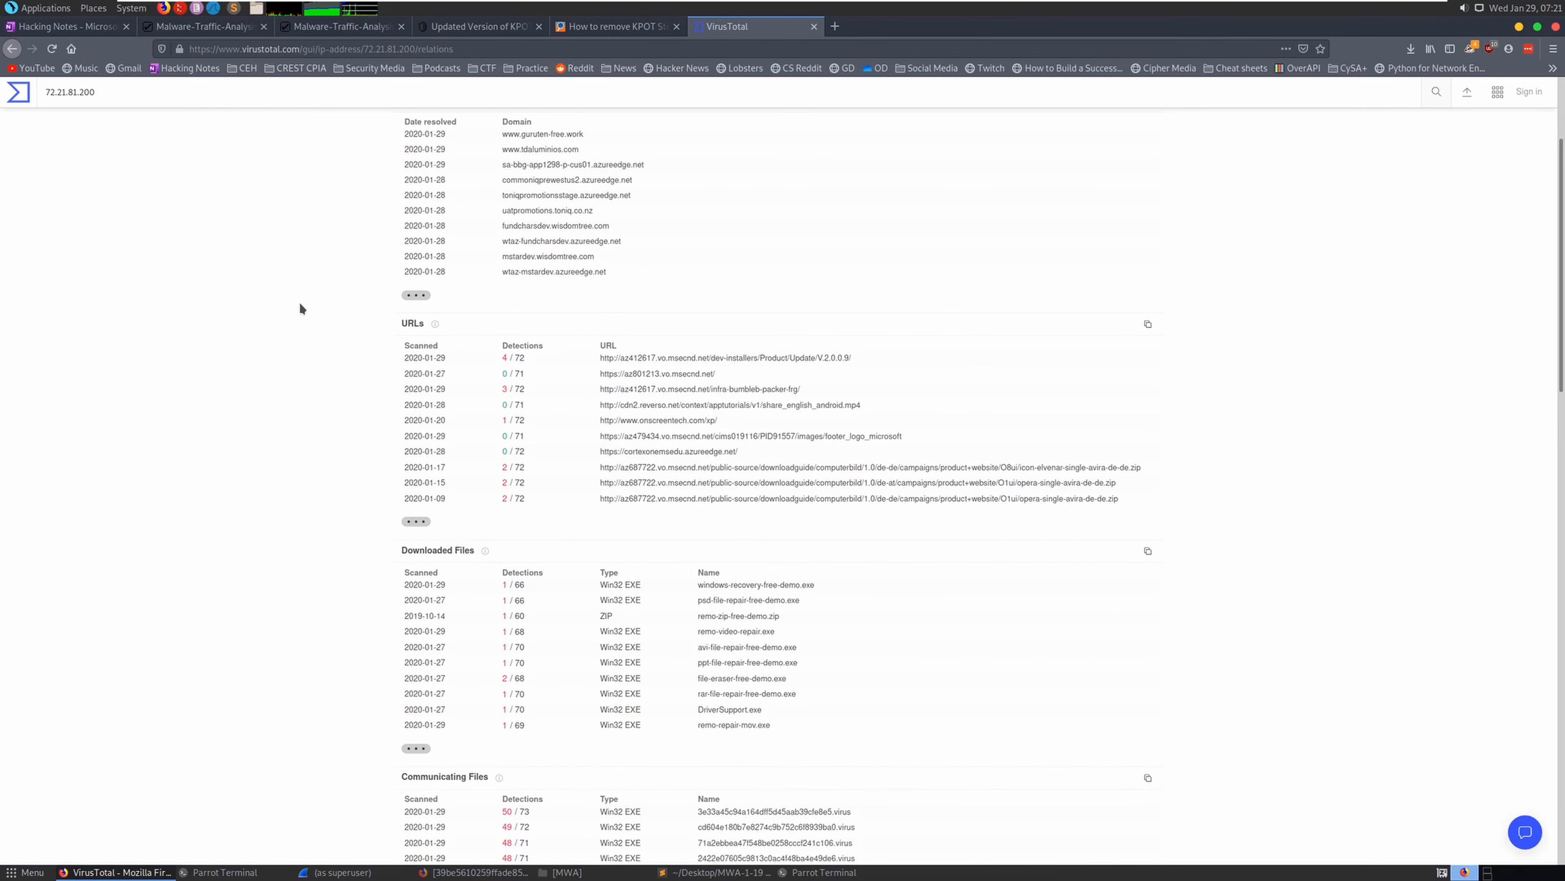
pyautogui.scroll(3, 300, 302)
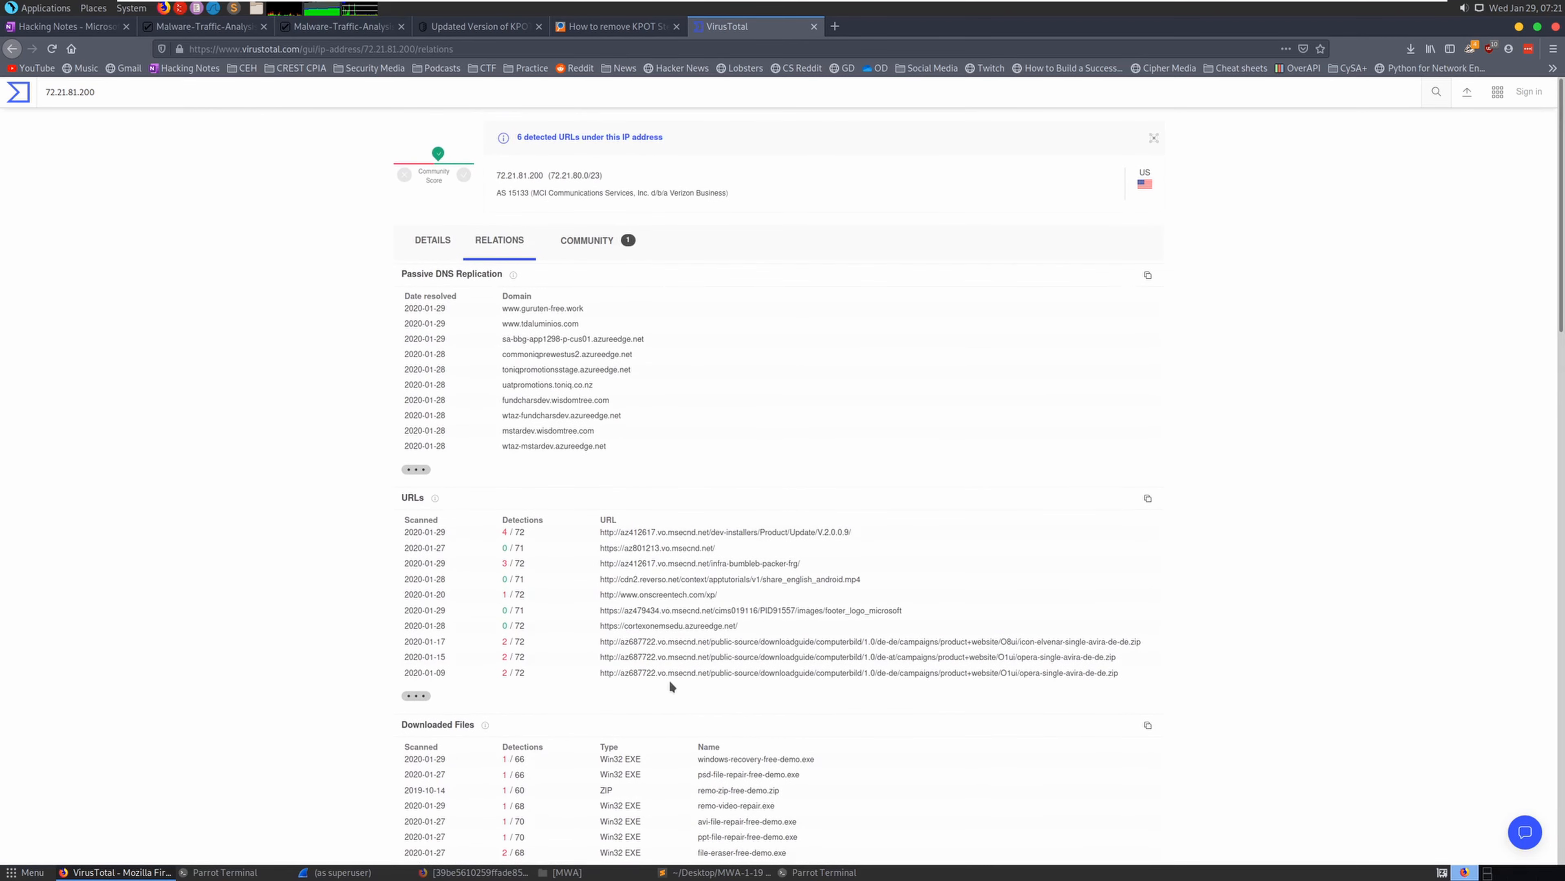
# Recheck the notes, return to the Wireshark capture, and review the infected host's packets from early traffic through the connections after 72.21.81.200
pyautogui.click(719, 870)
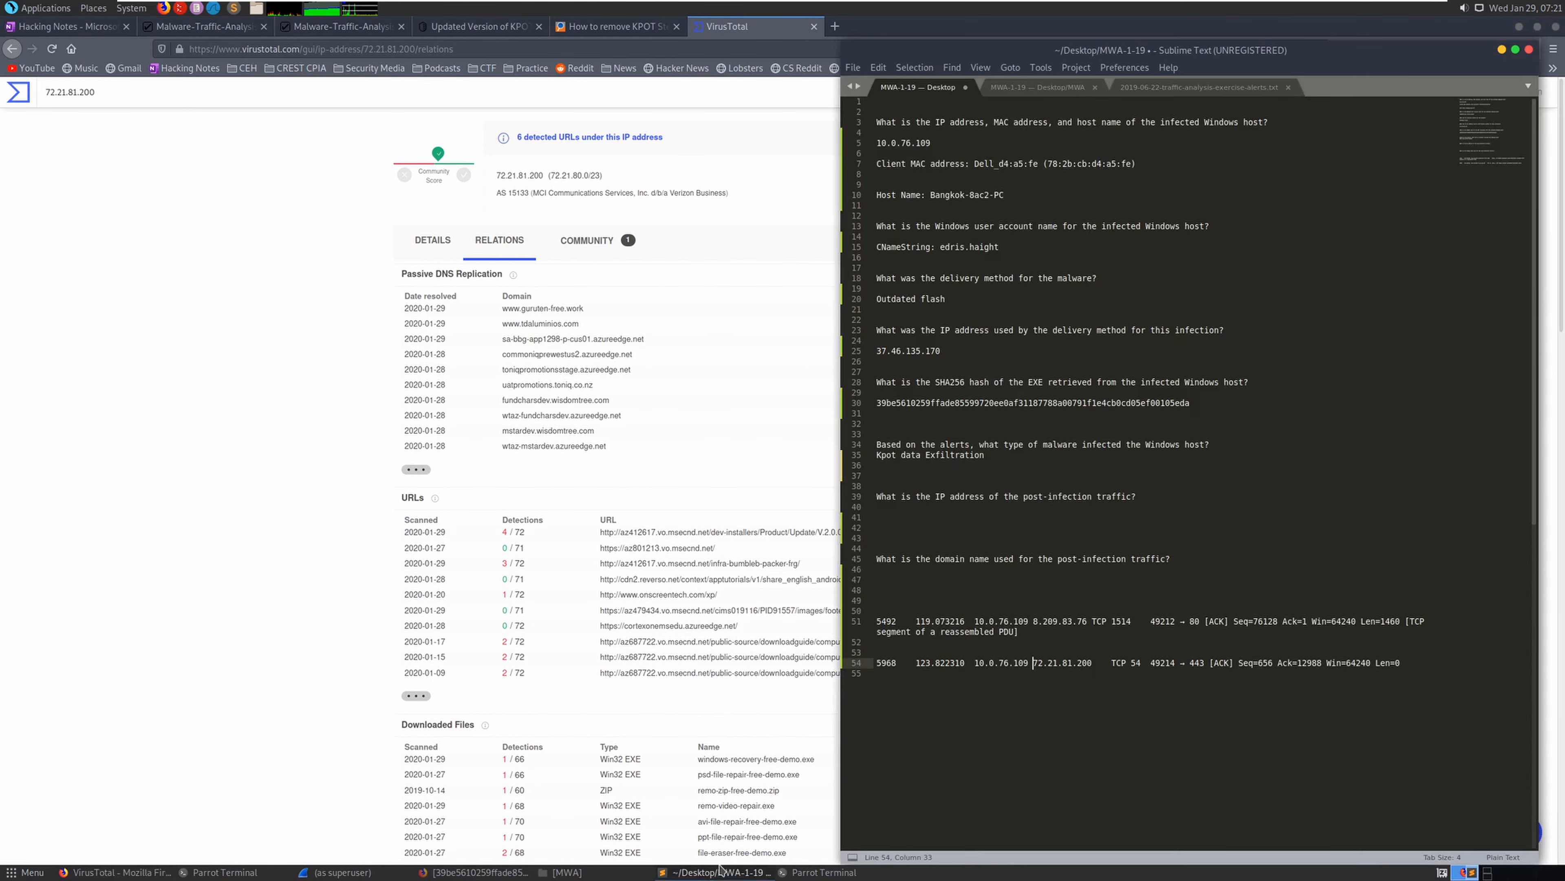
pyautogui.click(381, 876)
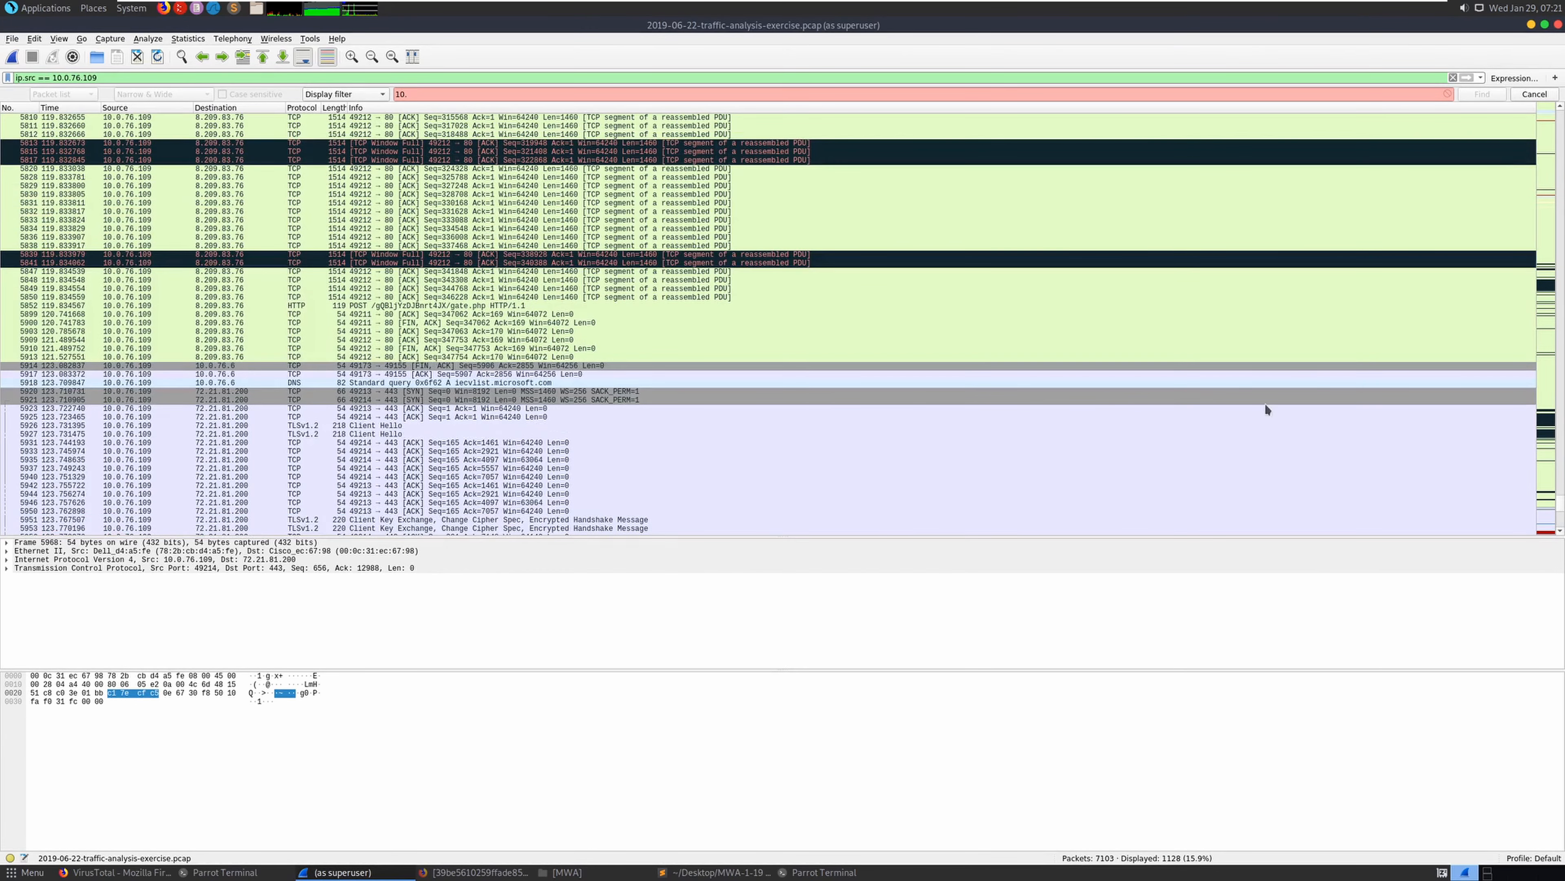
pyautogui.moveTo(1563, 492); pyautogui.dragTo(1529, 293)
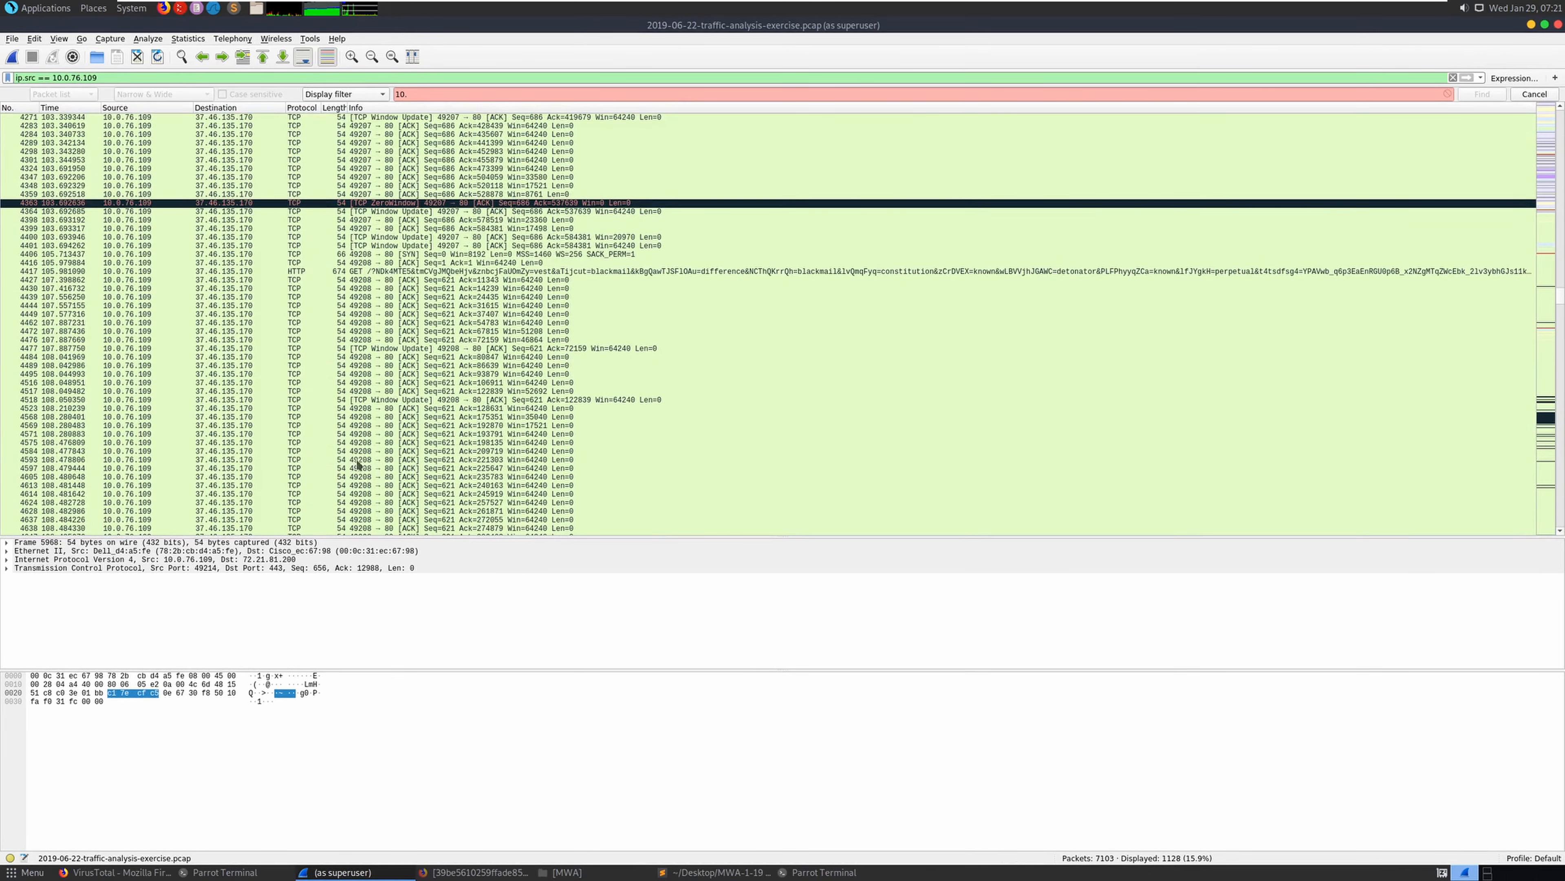
pyautogui.click(217, 408)
pyautogui.click(719, 869)
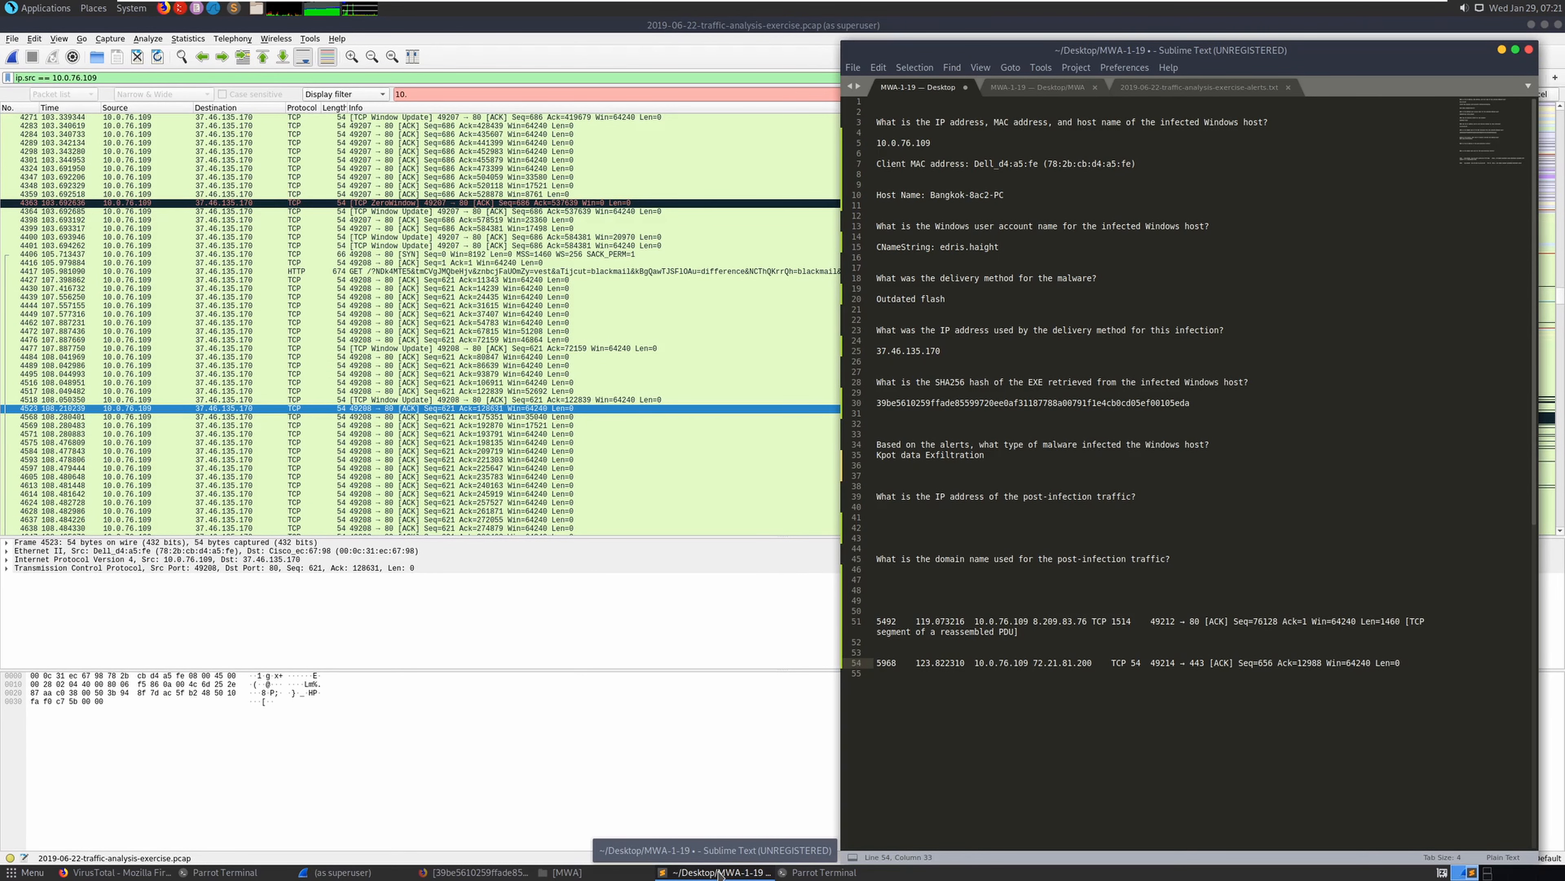
pyautogui.click(719, 872)
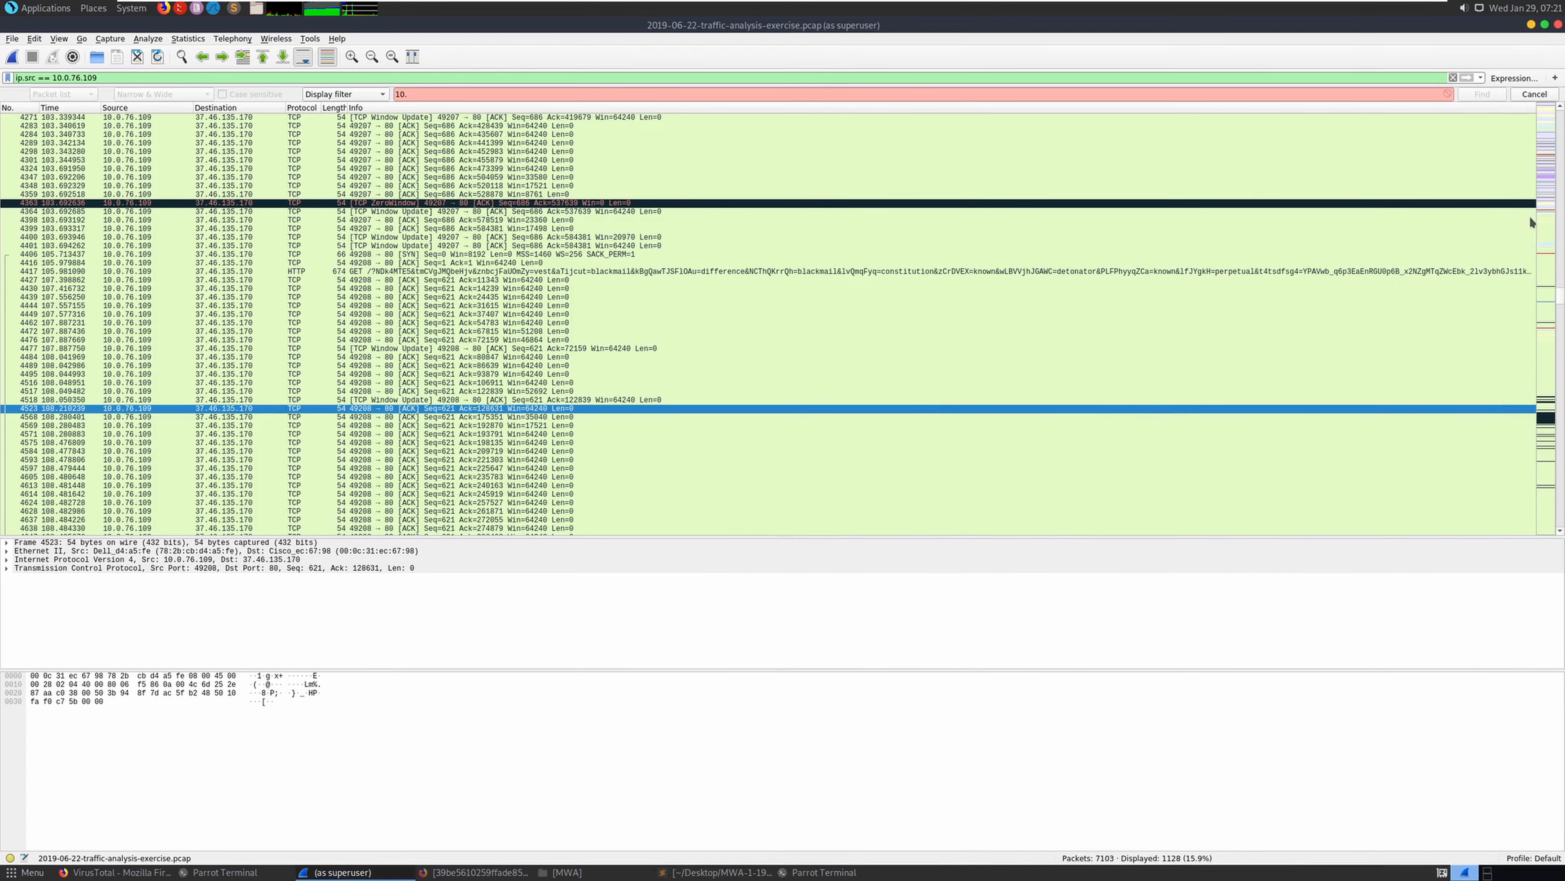
pyautogui.moveTo(1560, 297); pyautogui.dragTo(1560, 116)
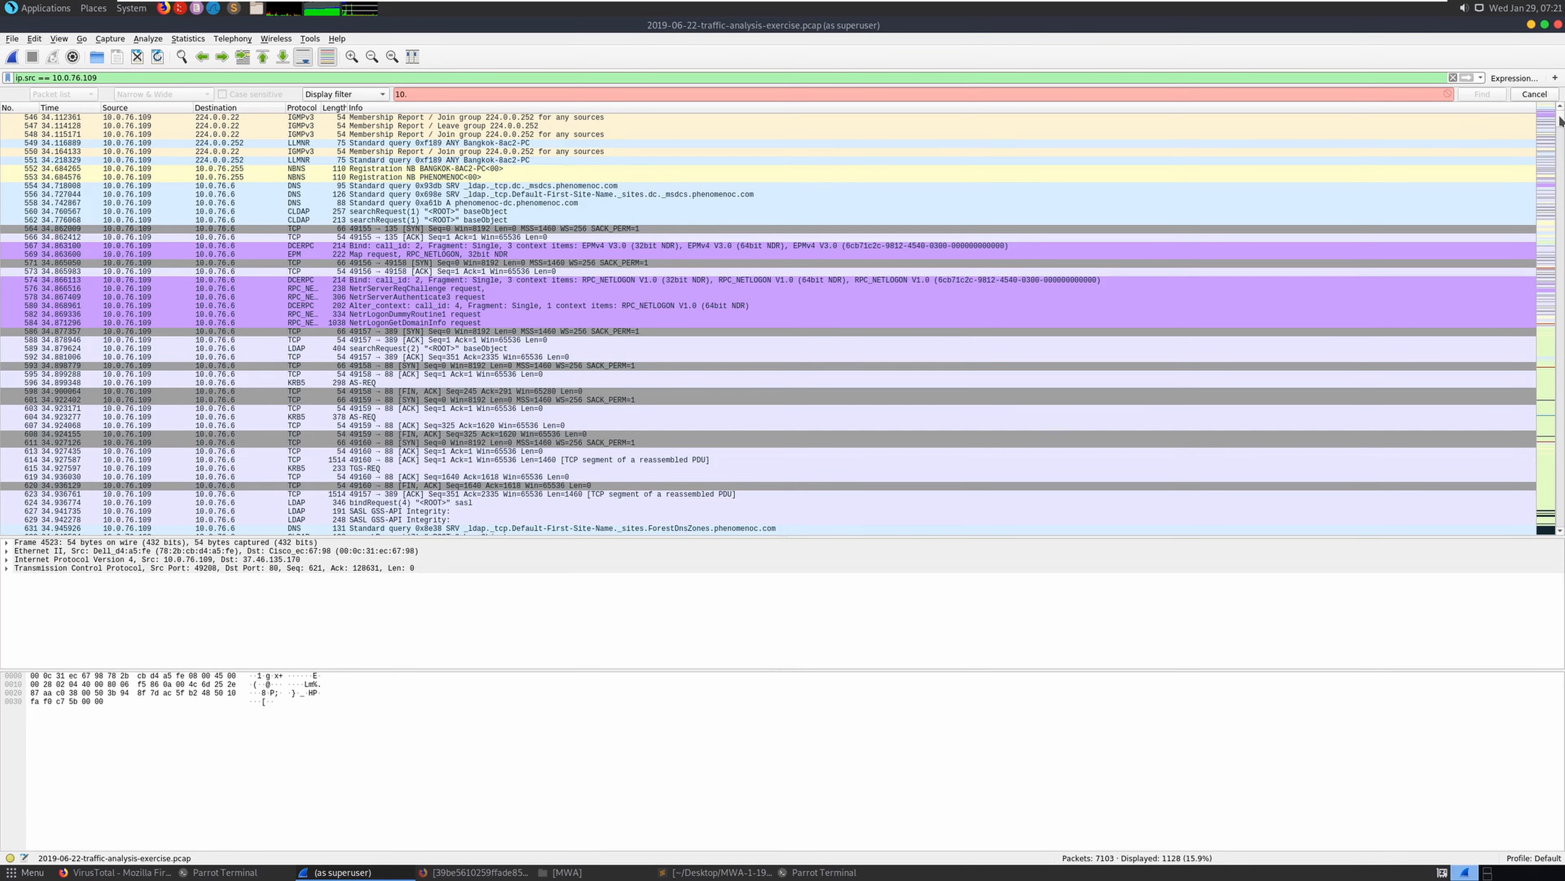
pyautogui.moveTo(1560, 122); pyautogui.dragTo(1553, 531)
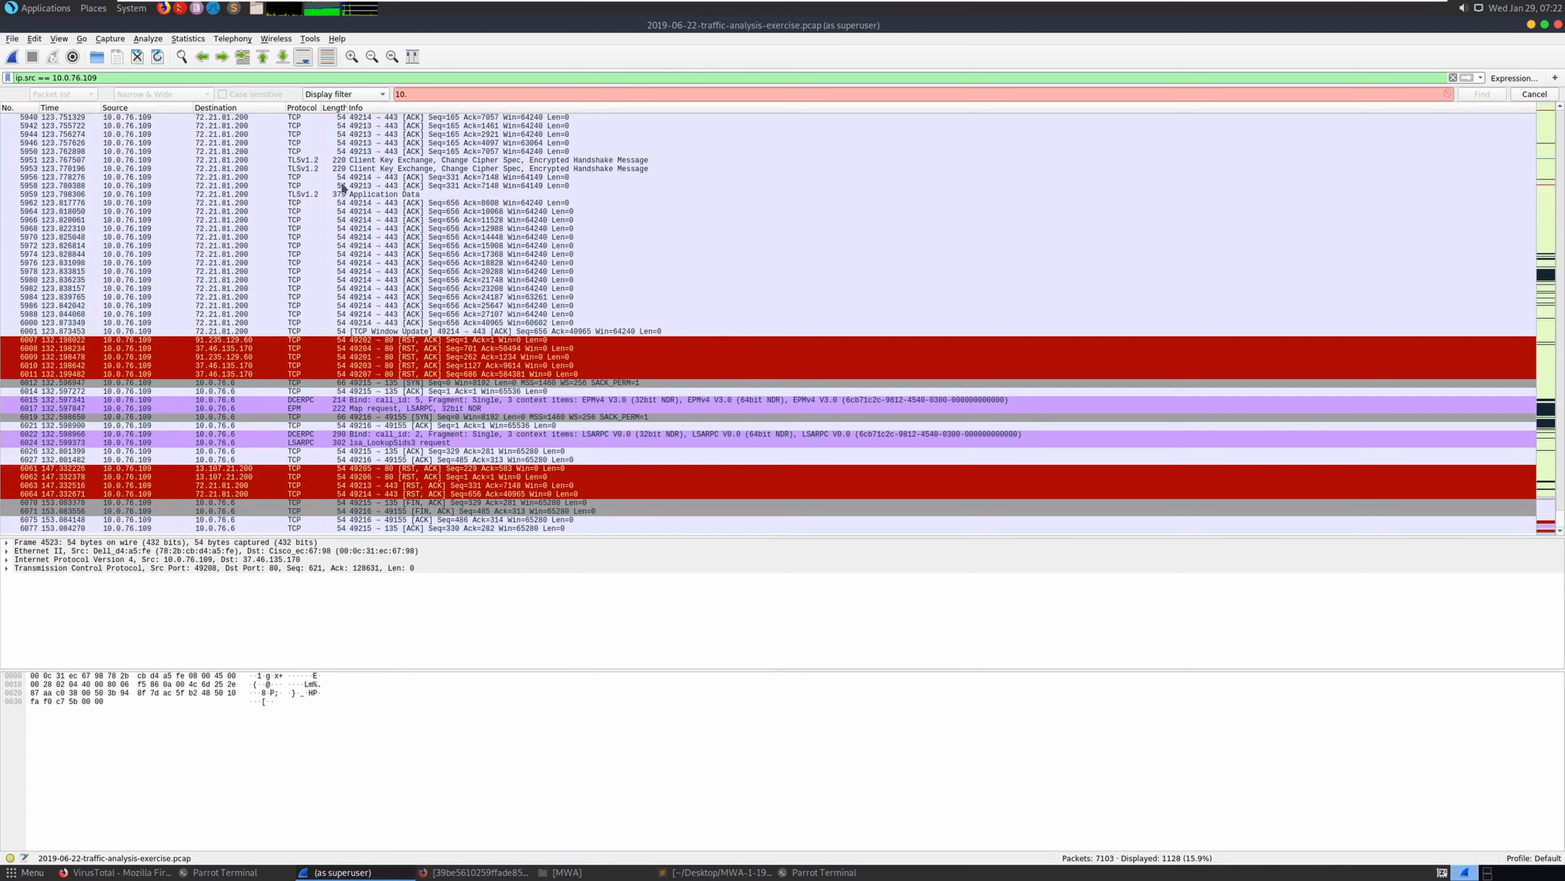
# Open the list of exportable HTTP objects in the capture and examine its hostnames, packet numbers and filenames for suspicious entries
pyautogui.click(12, 39)
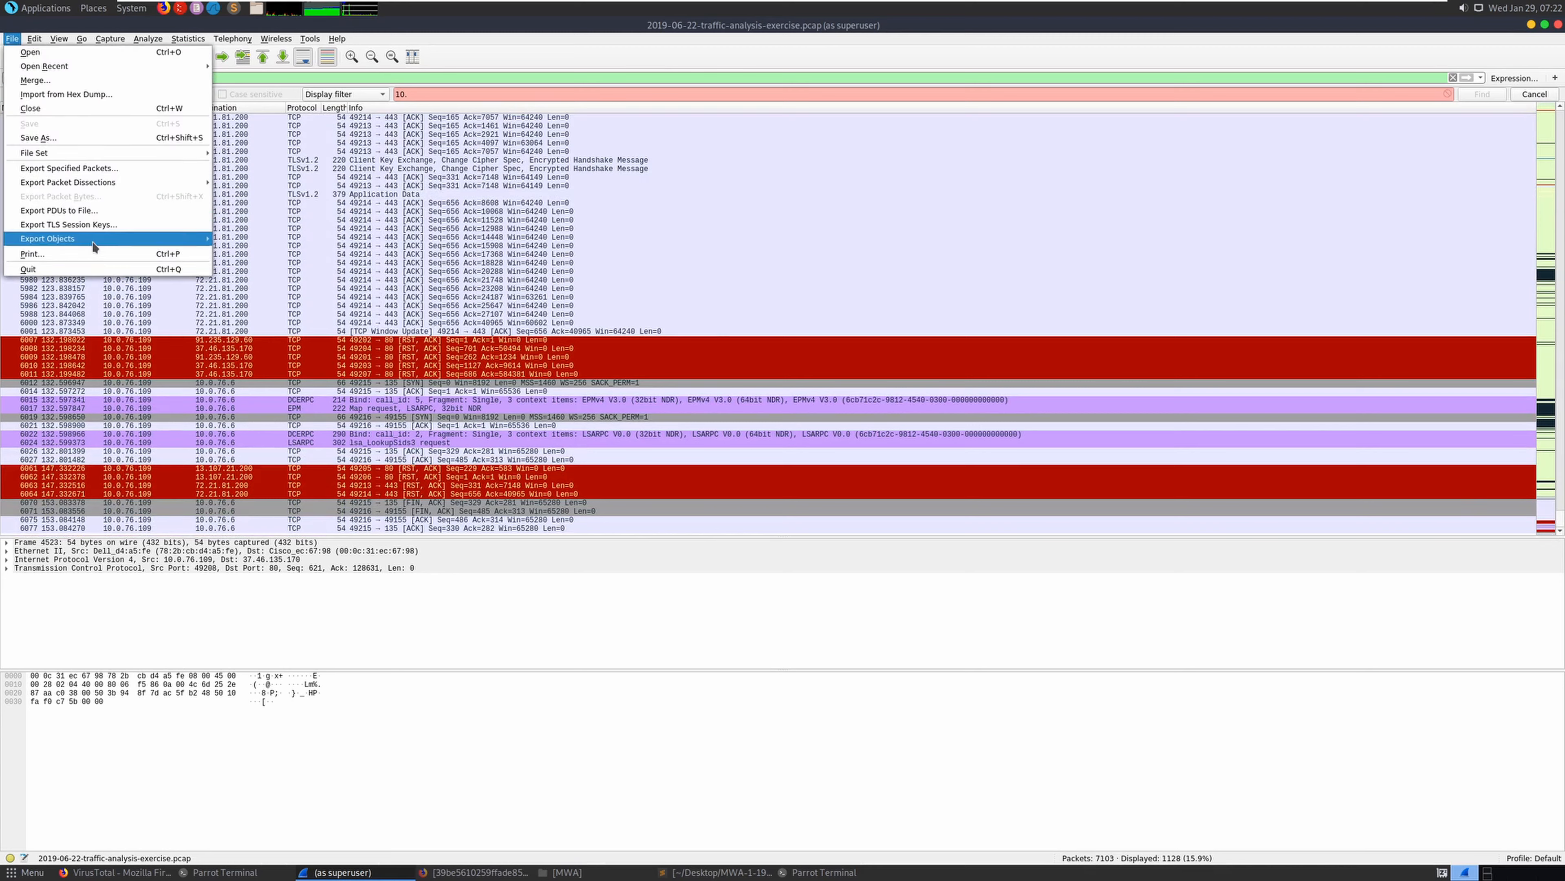
pyautogui.moveTo(95, 247)
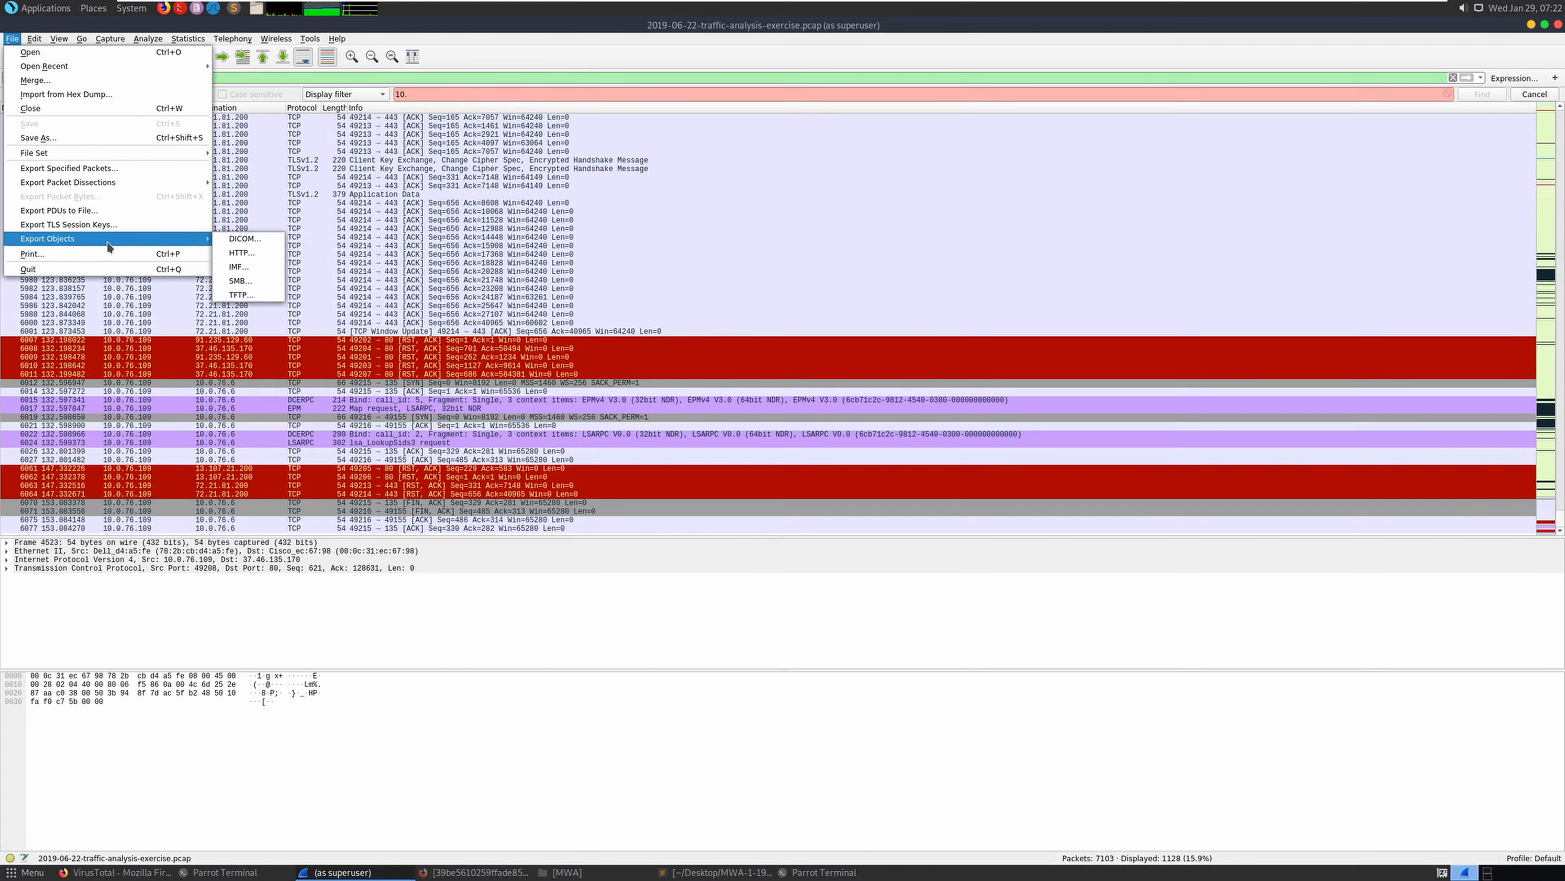
pyautogui.click(249, 256)
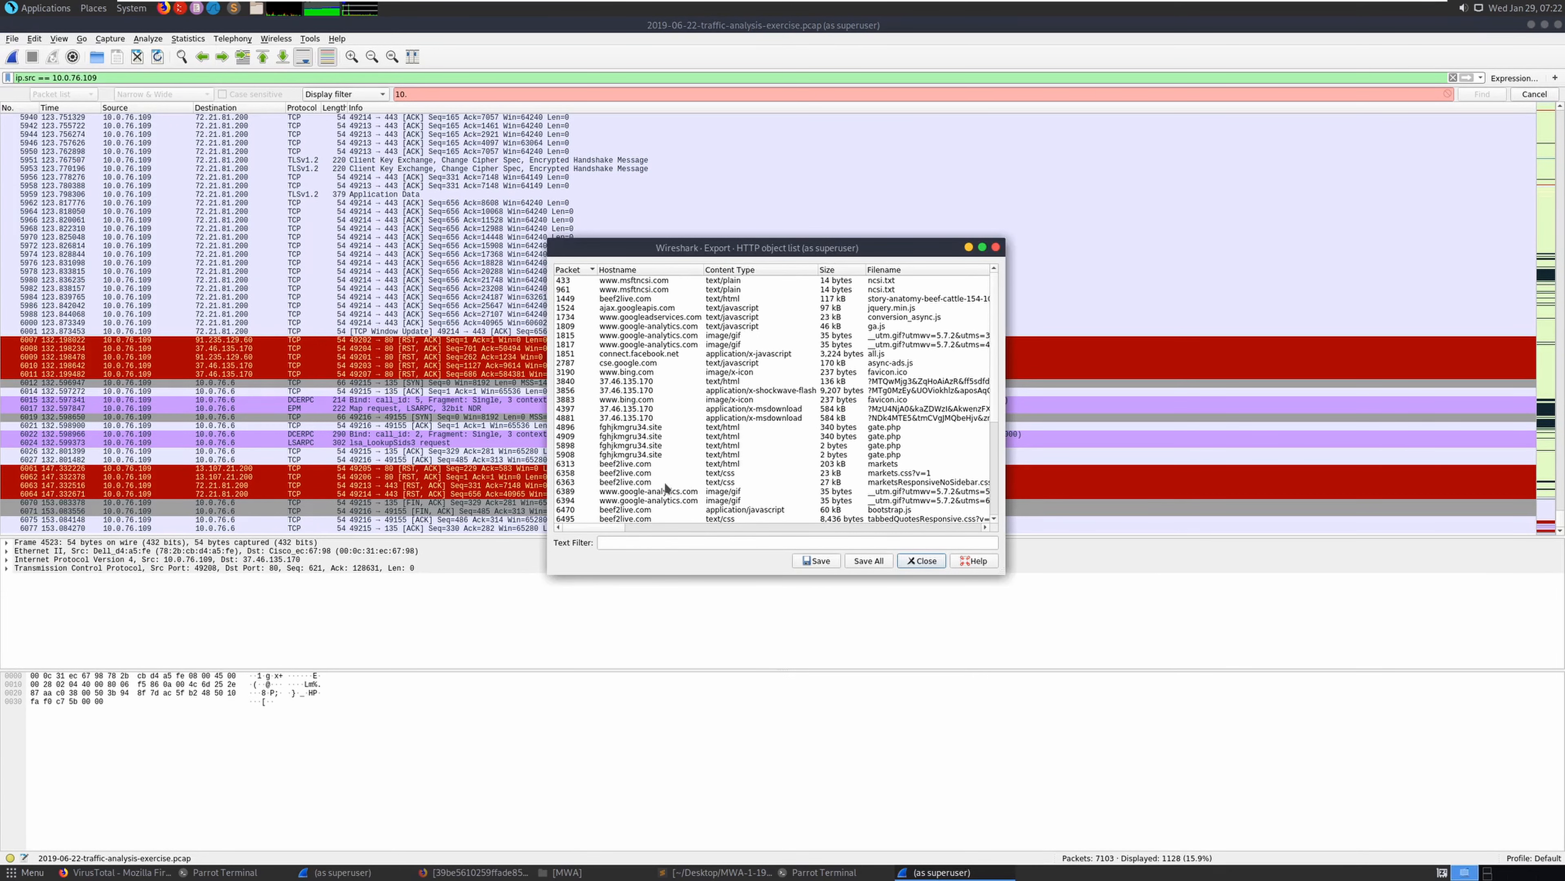
pyautogui.scroll(-2, 664, 482)
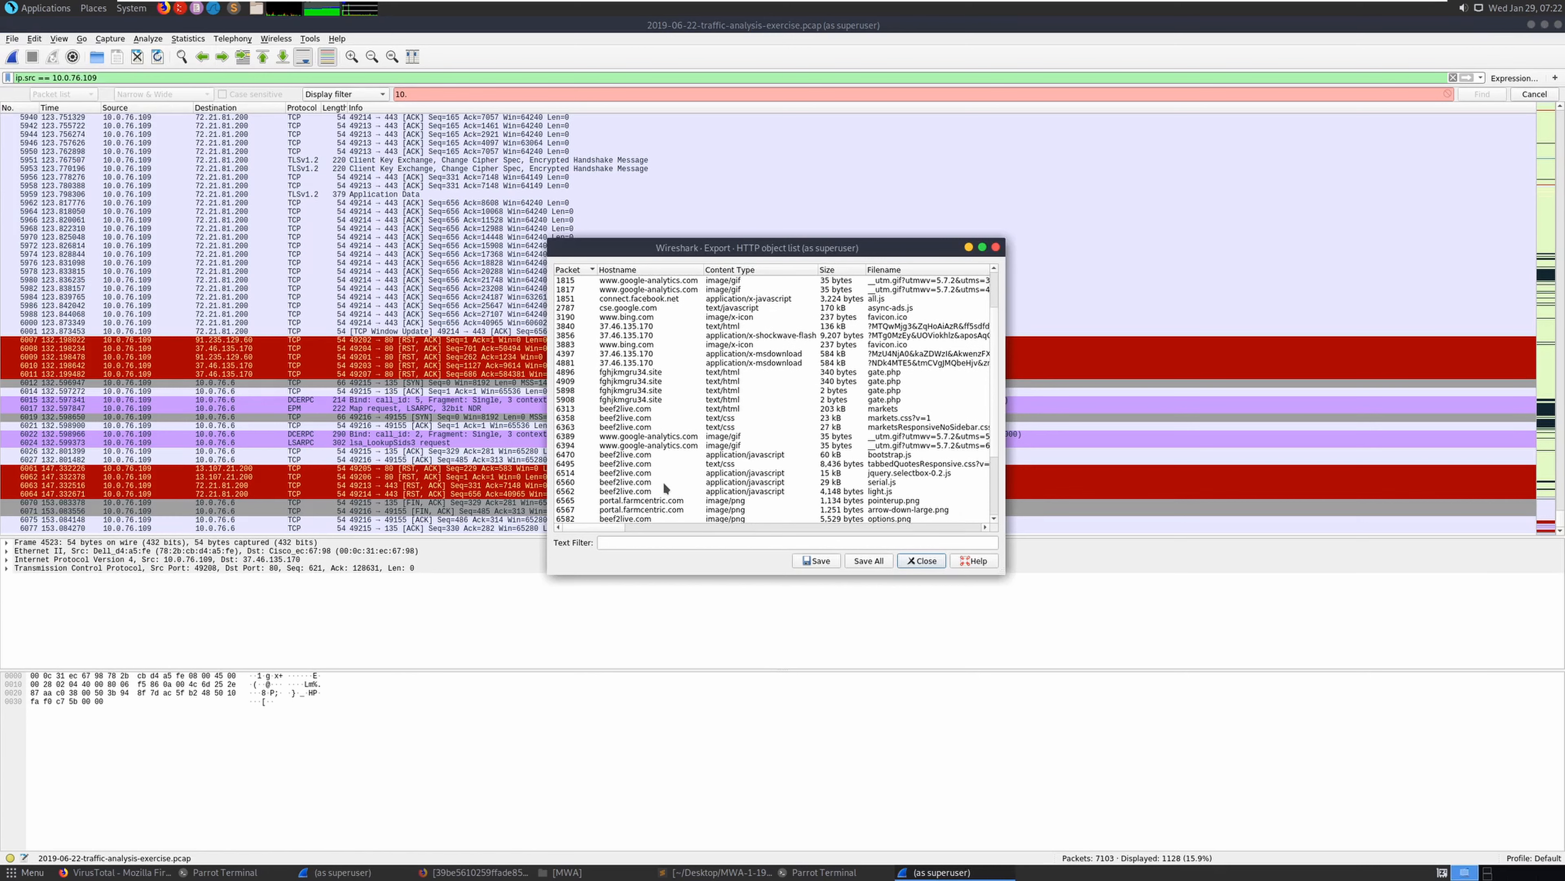
pyautogui.click(741, 466)
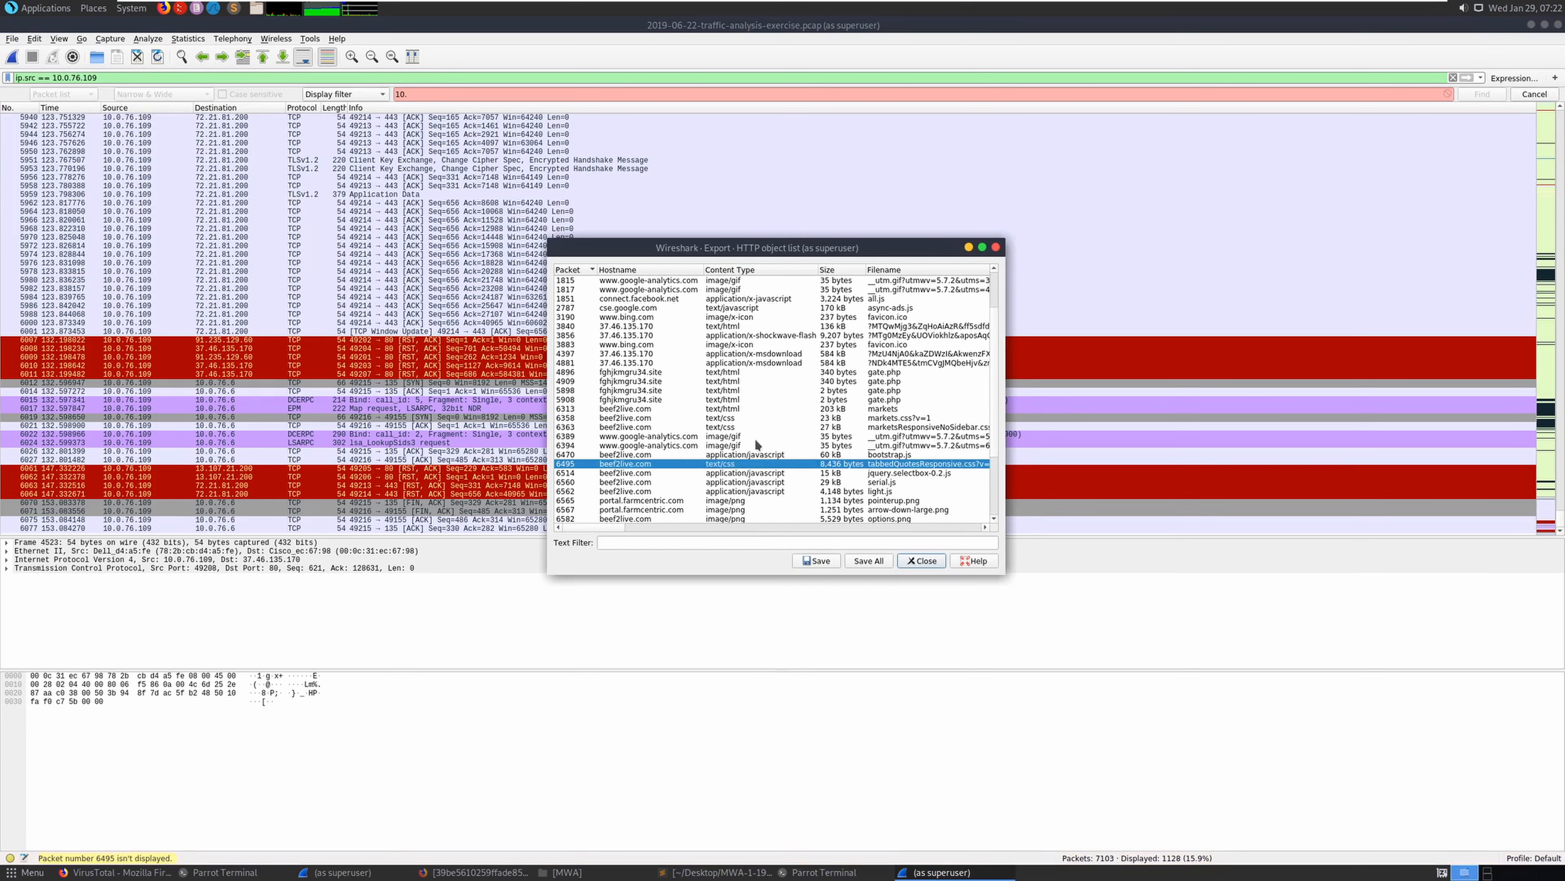
pyautogui.scroll(-3, 757, 441)
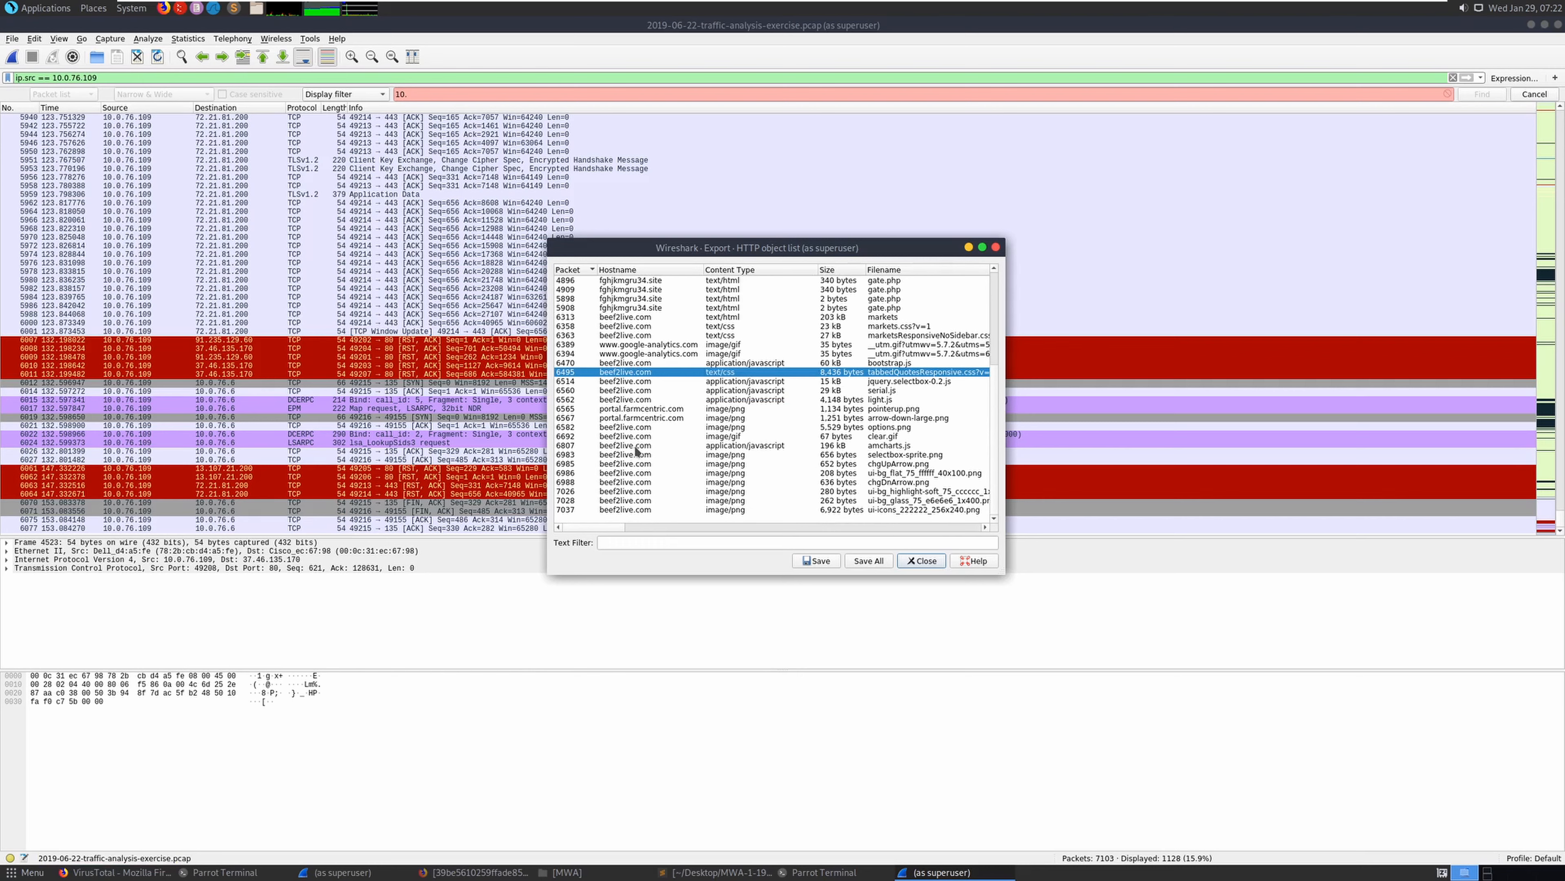
pyautogui.scroll(2, 636, 450)
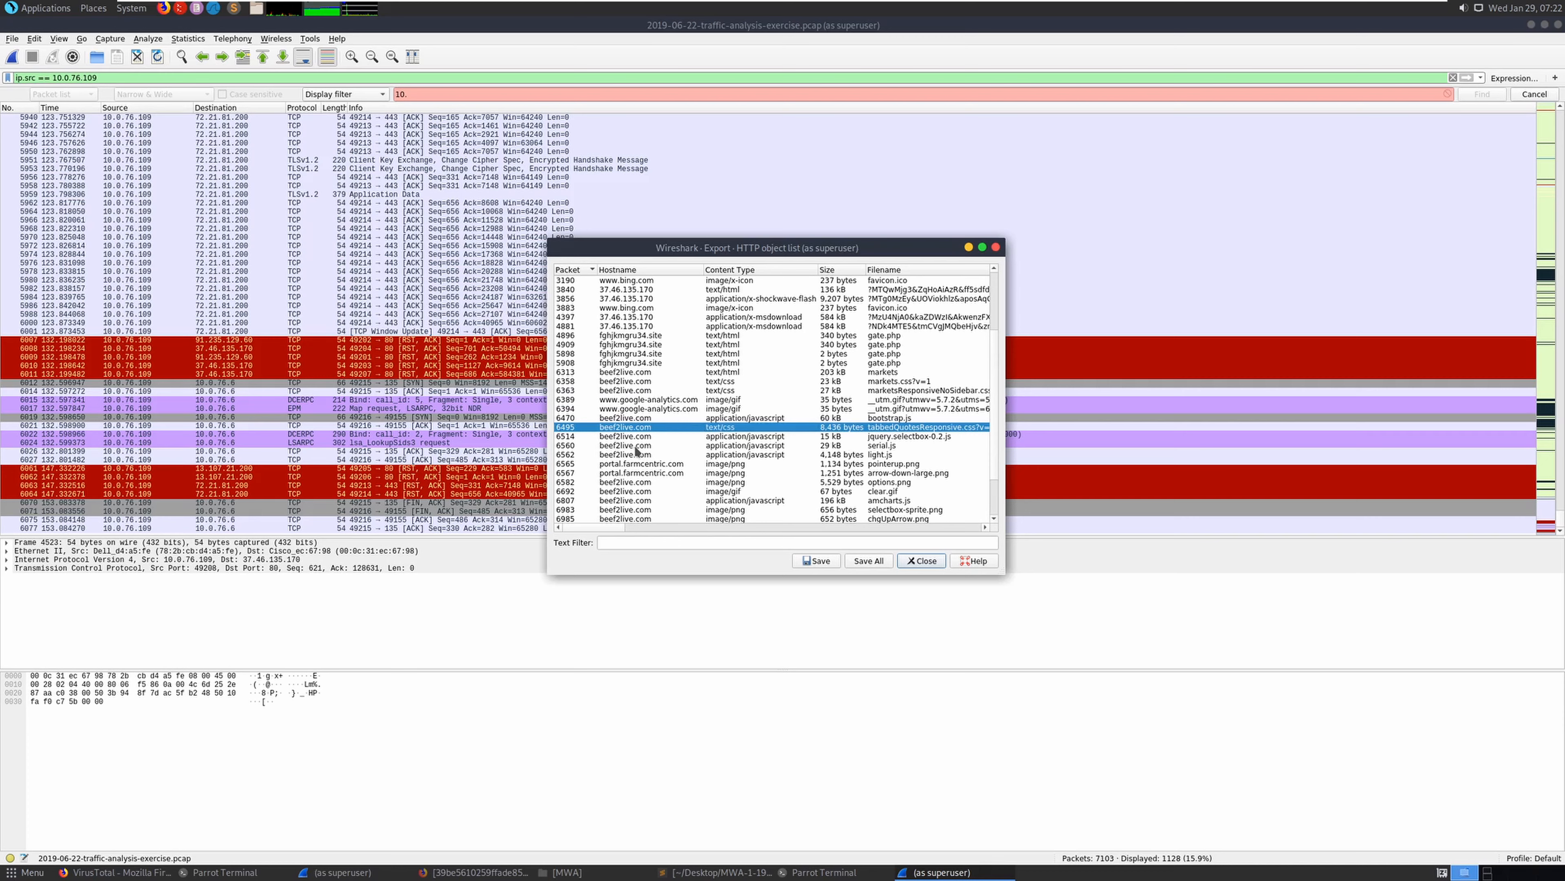
# Save the gate.php object of packet 4896 from fghjkmgru34.site into the Desktop/MWA folder
pyautogui.click(644, 346)
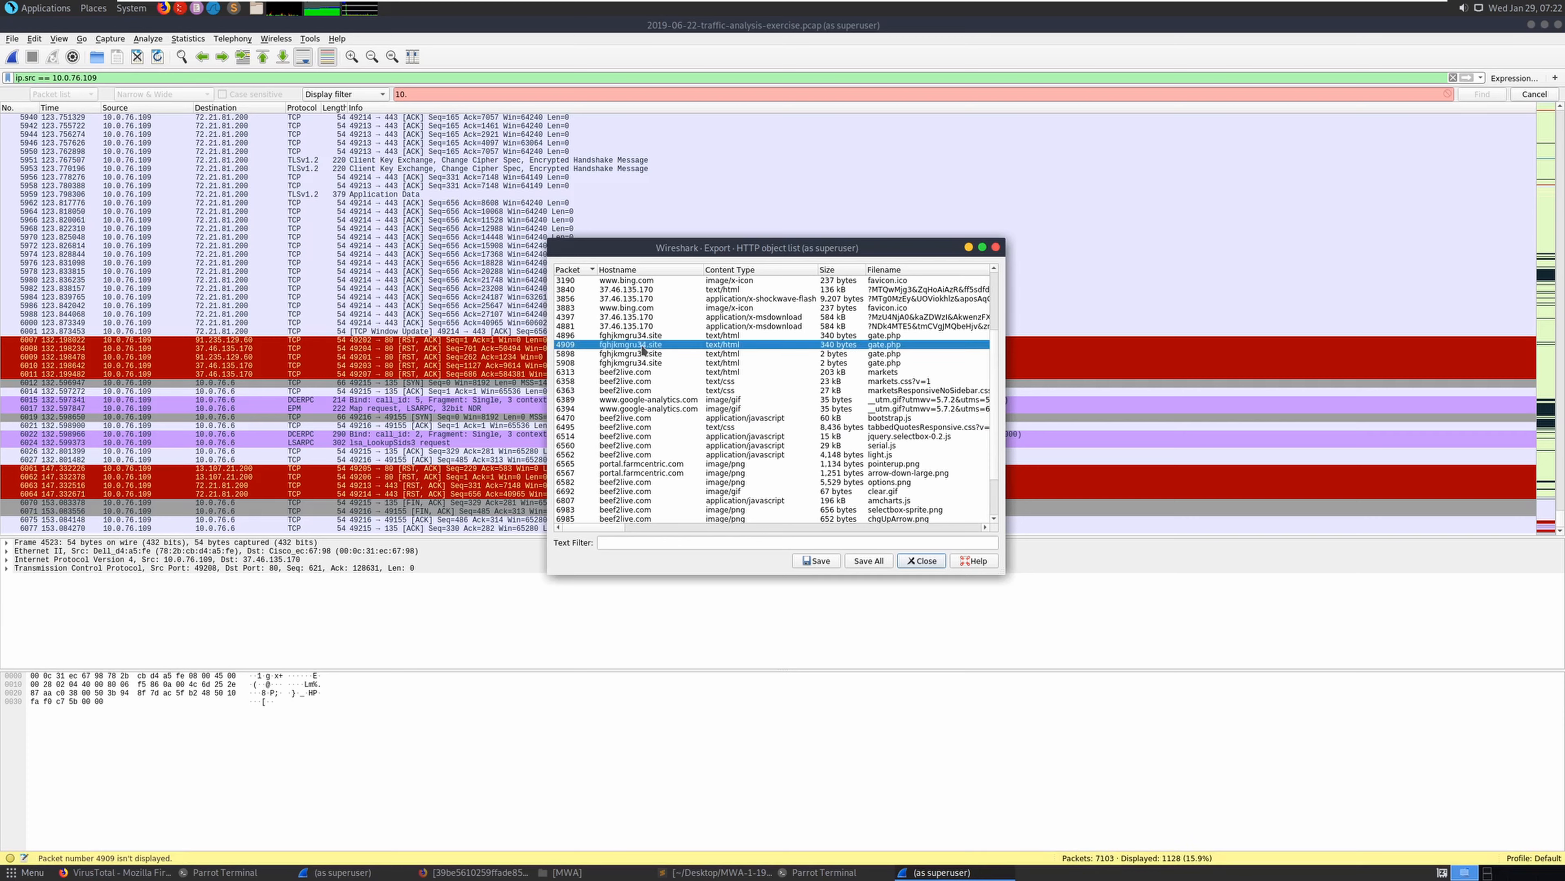
pyautogui.click(643, 336)
pyautogui.click(644, 345)
pyautogui.click(652, 337)
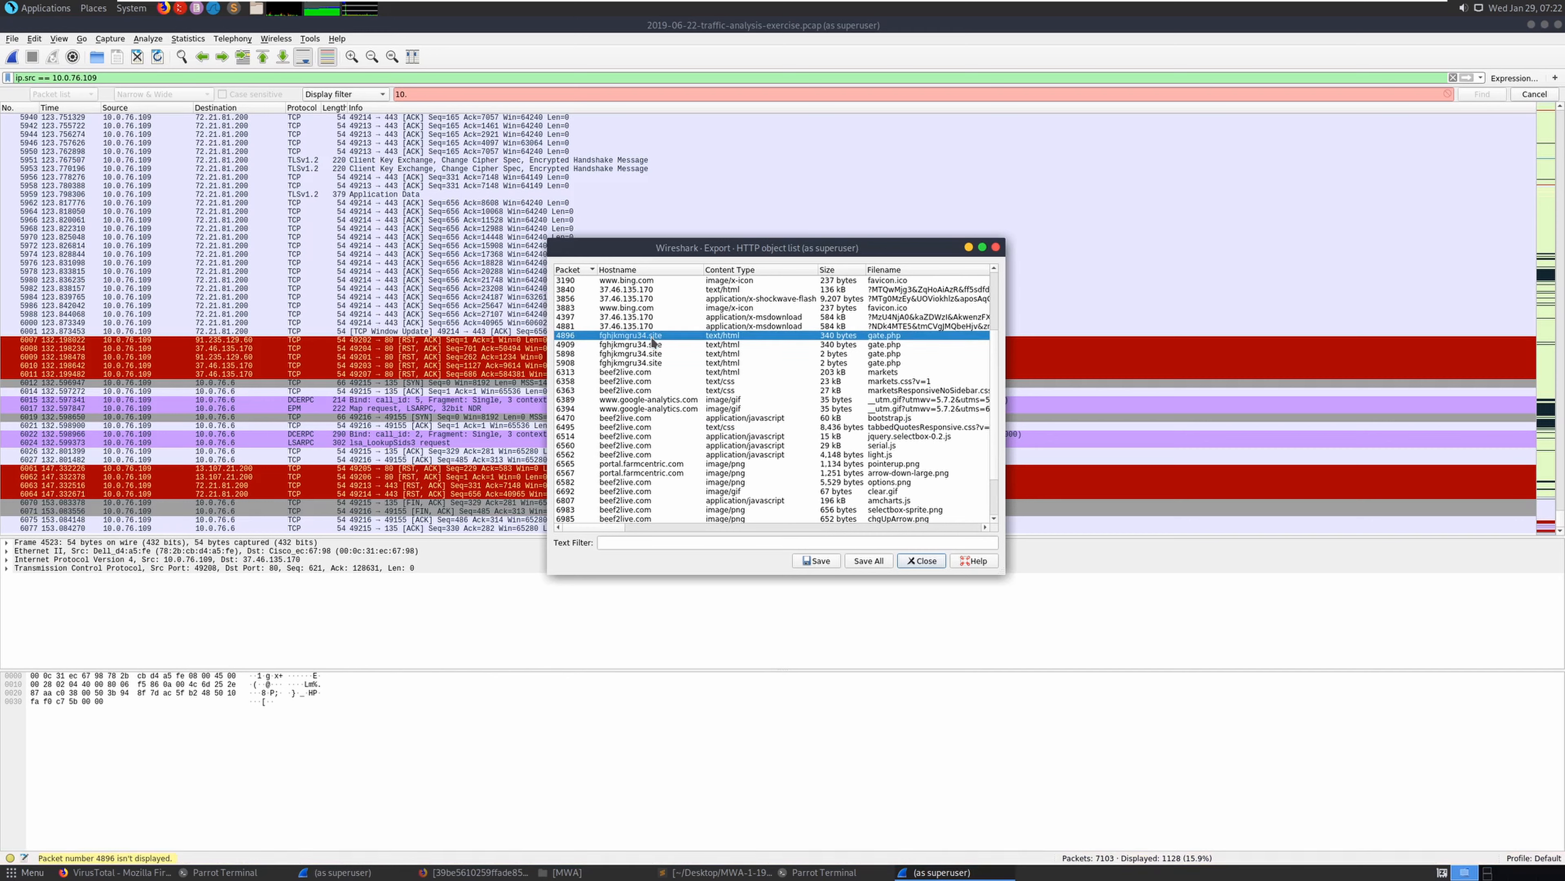
pyautogui.click(820, 561)
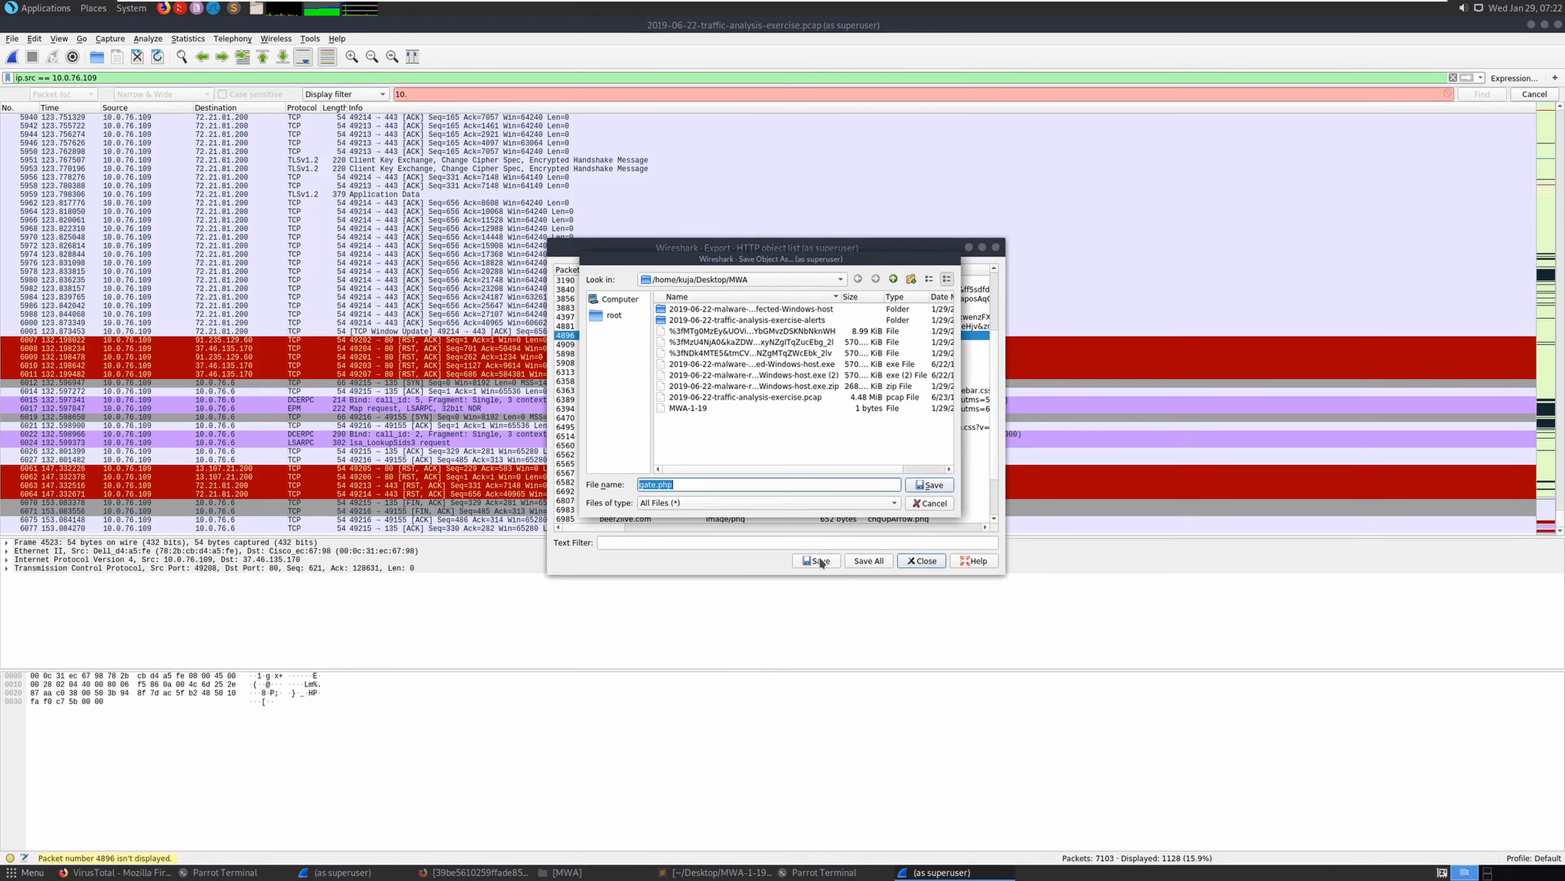
pyautogui.click(937, 491)
# Open the exported gate.php from the MWA folder in a text editor, inspect its contents, and close it
pyautogui.click(563, 872)
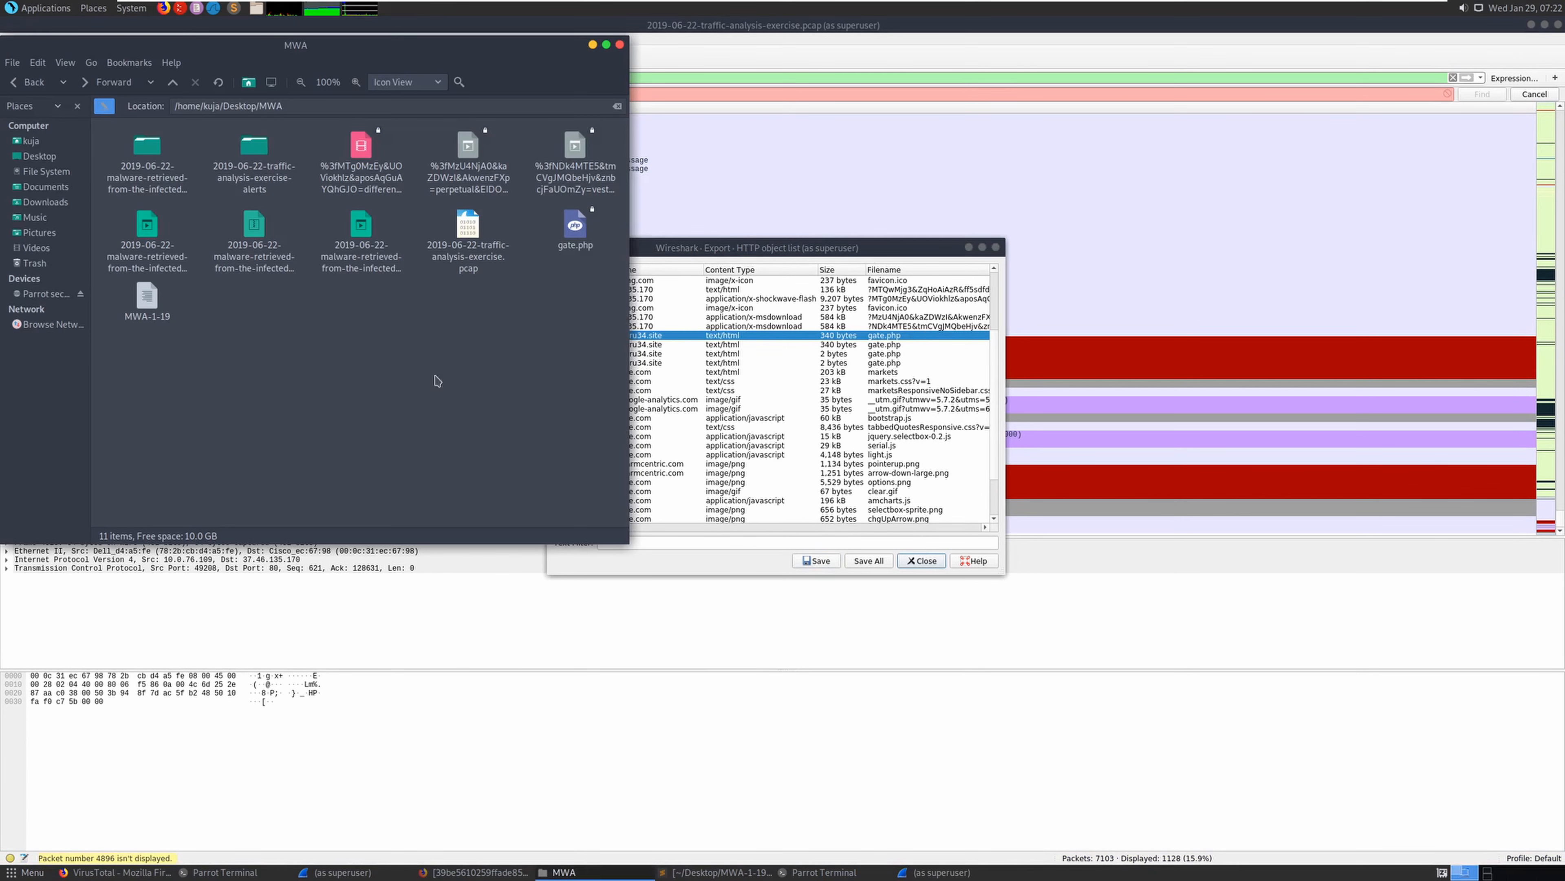
pyautogui.doubleClick(576, 227)
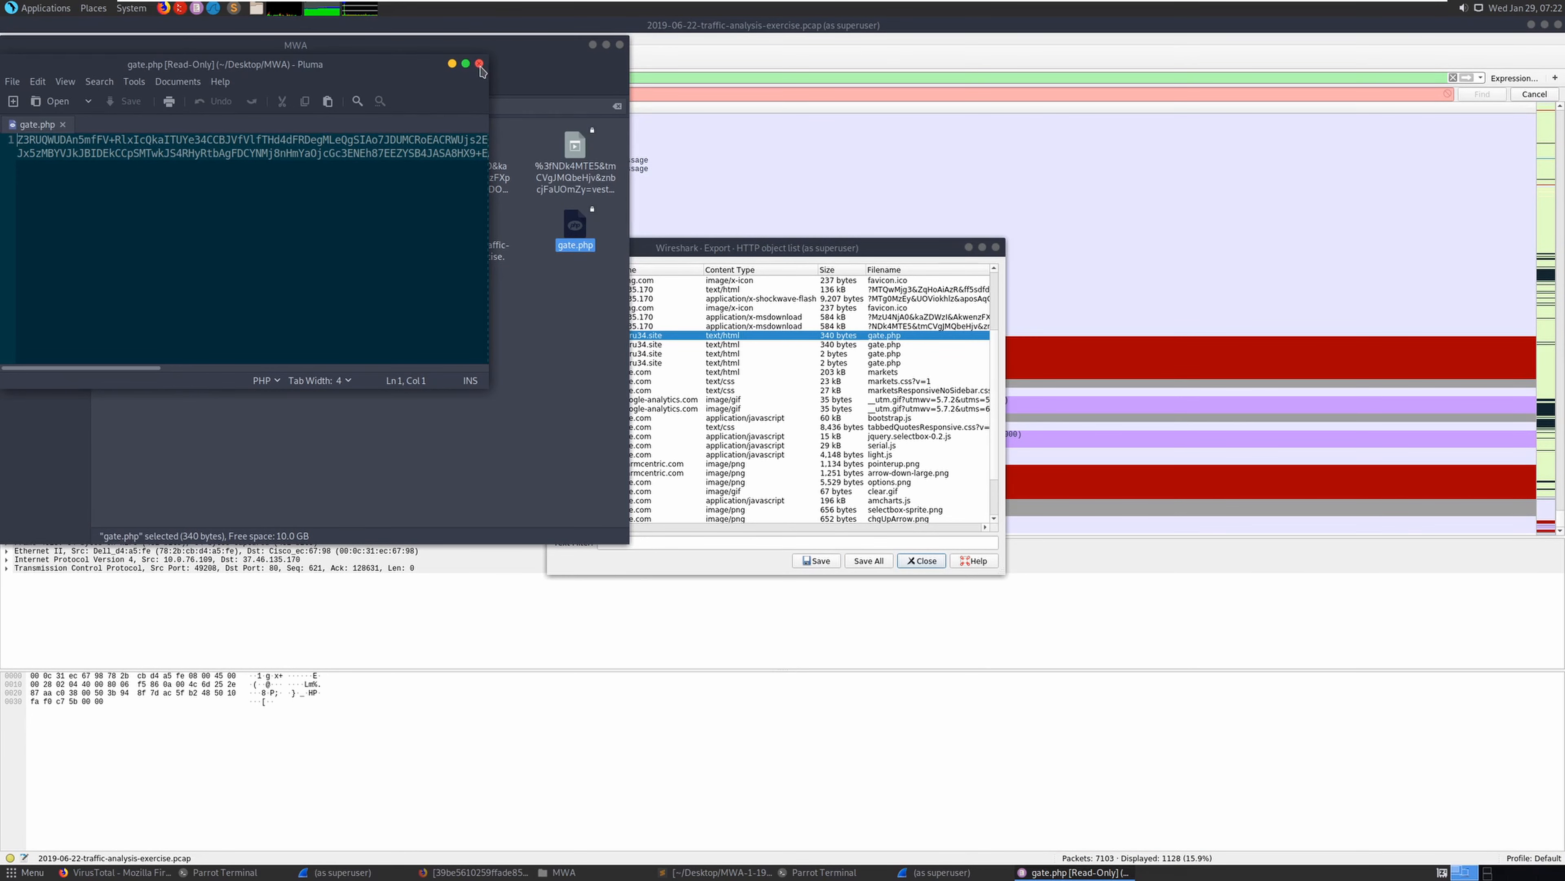
pyautogui.click(480, 64)
# Recheck the fghjkmgru34.site entry for packet 4896 in the HTTP object list, close the list, and return to the main capture window
pyautogui.moveTo(789, 247); pyautogui.dragTo(856, 209)
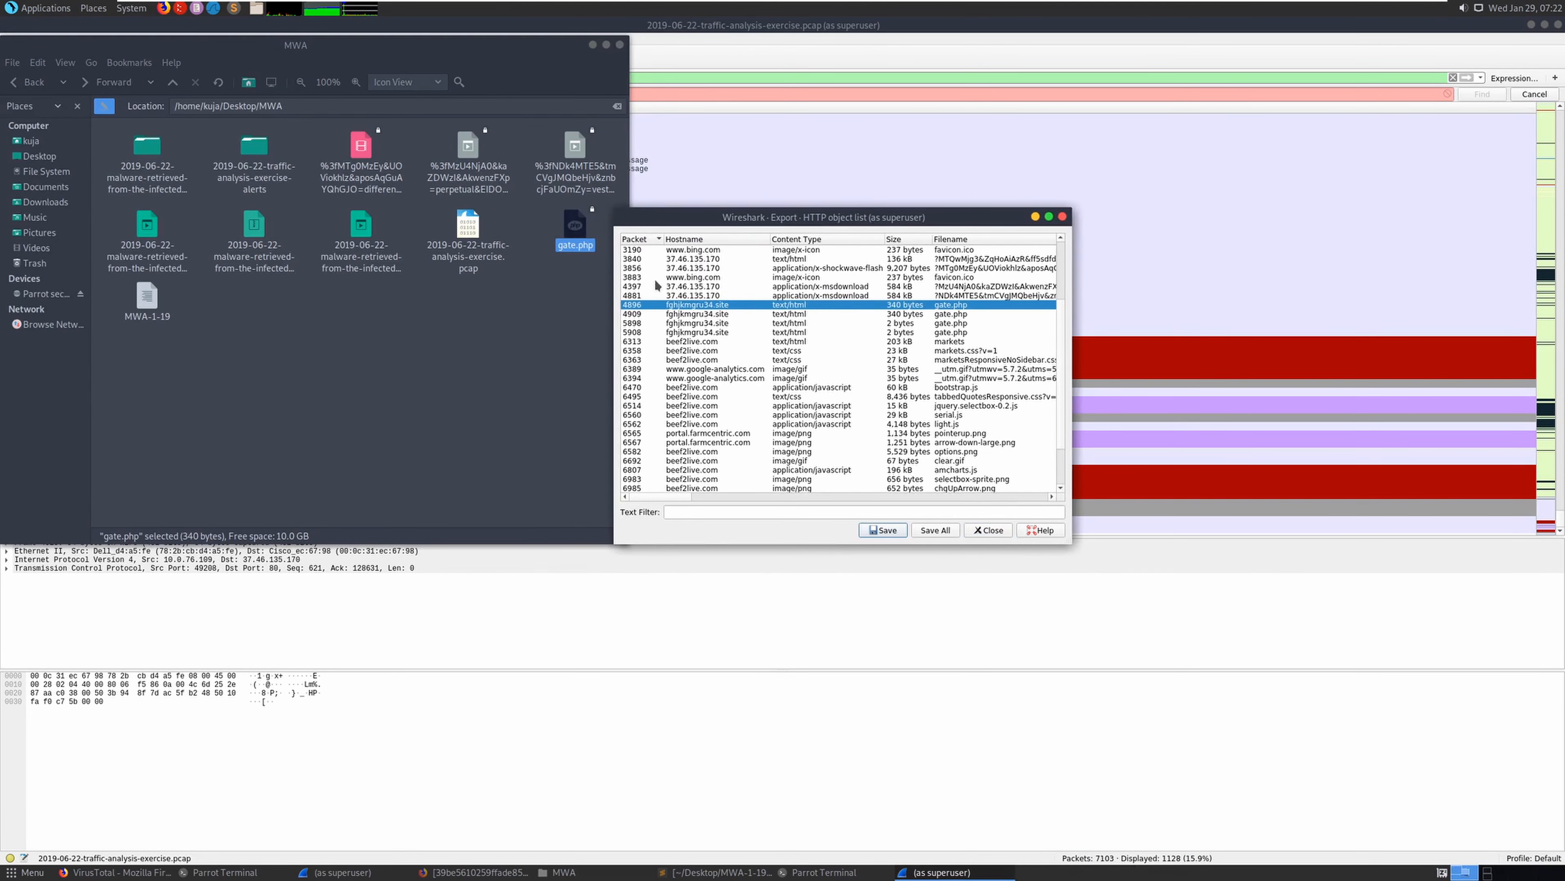
pyautogui.click(722, 307)
pyautogui.click(812, 309)
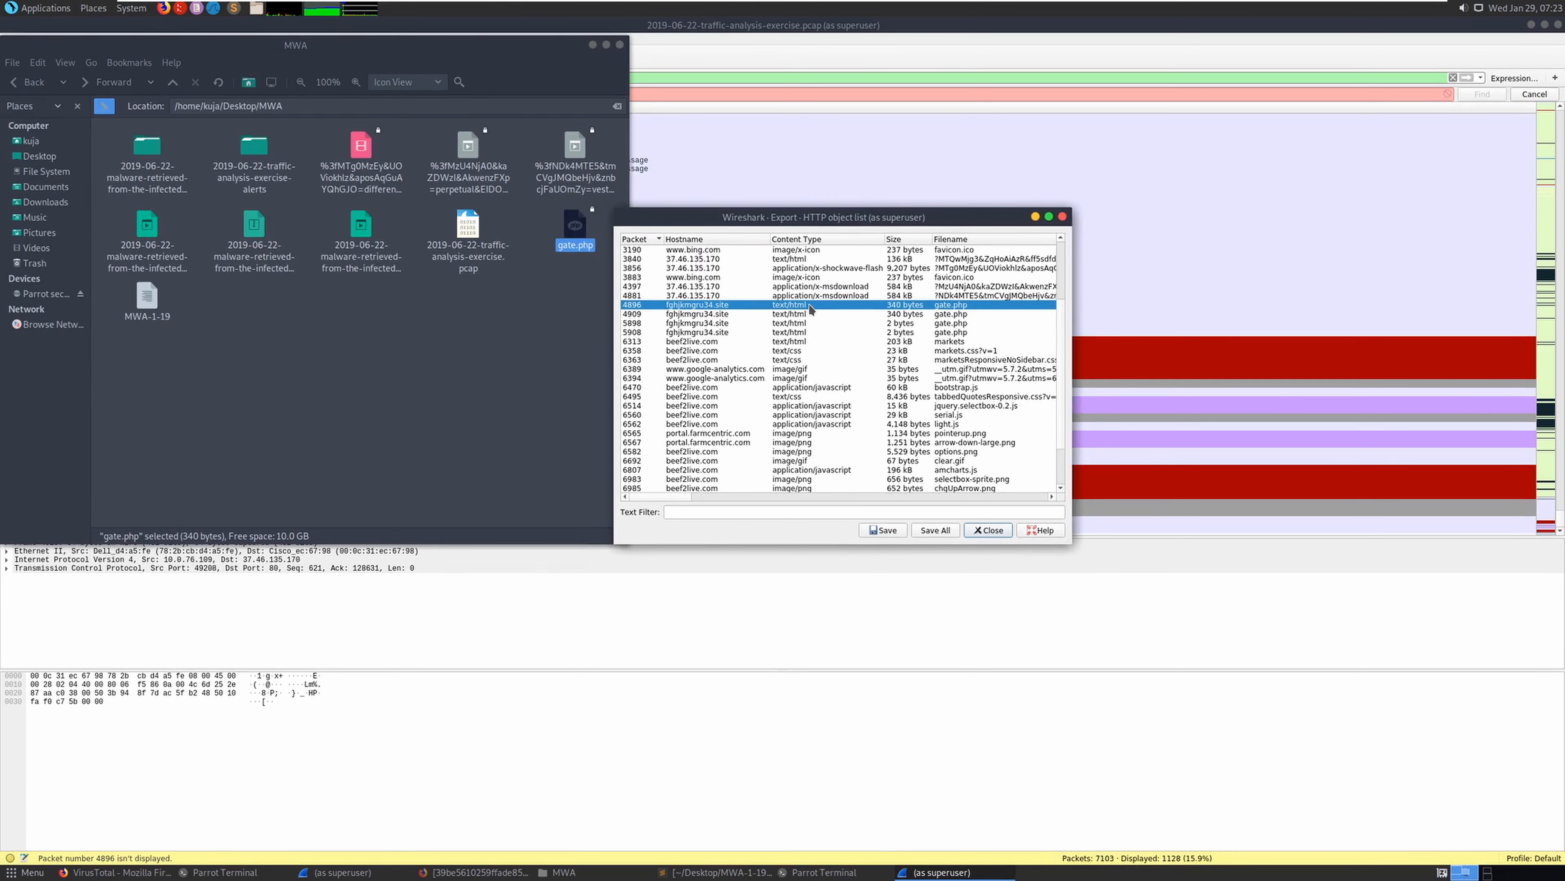
pyautogui.click(1063, 217)
pyautogui.click(786, 55)
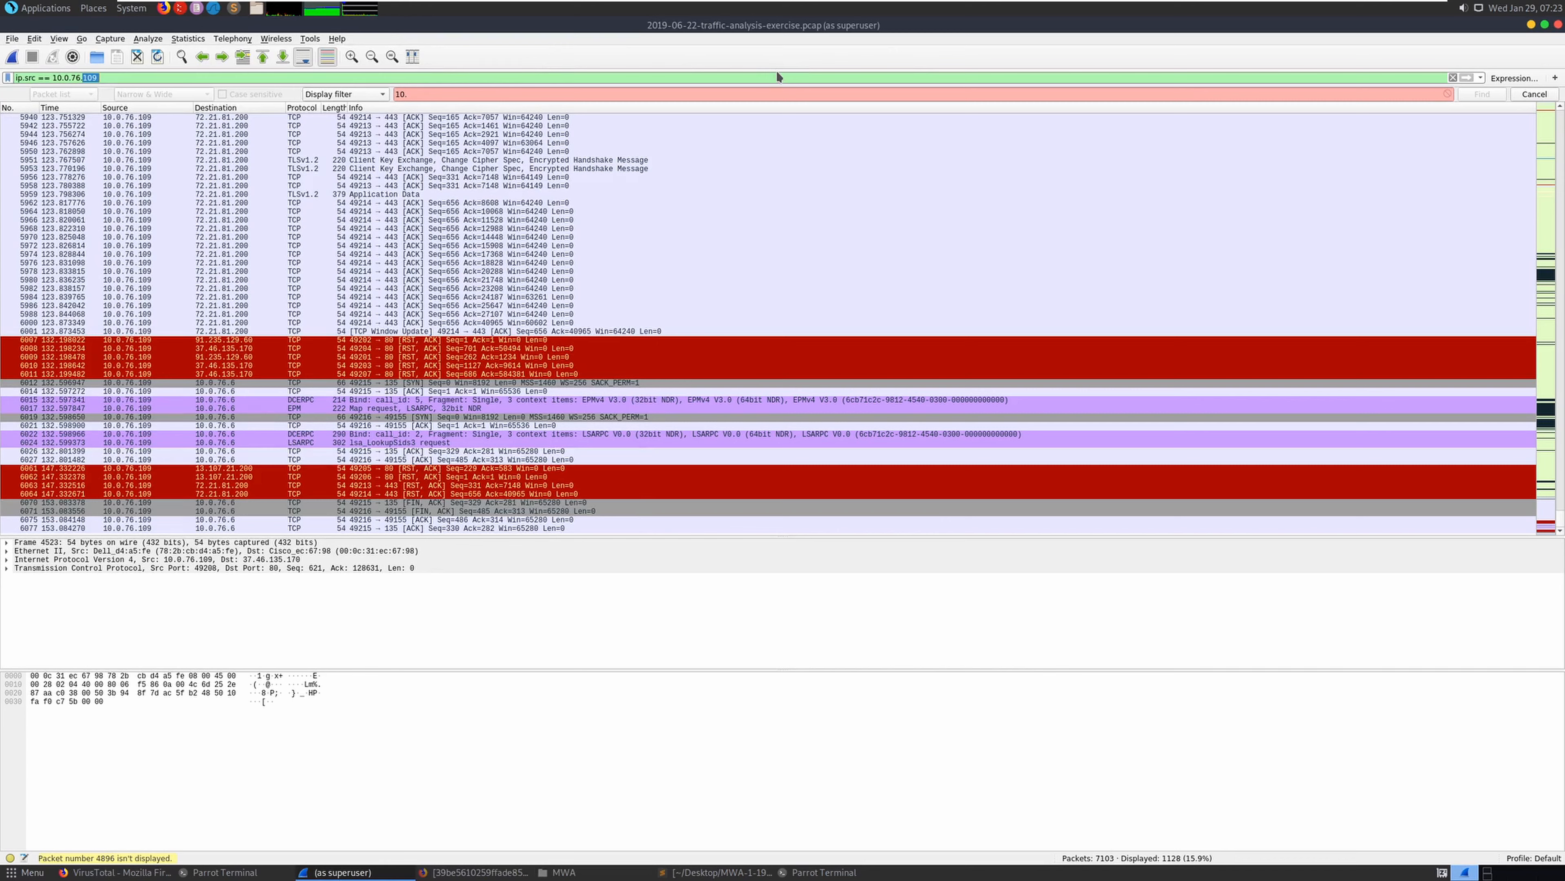
# Try to filter the capture by packet number 4896, first with a "packet ==" expression and with the bare number
pyautogui.tripleClick(781, 74)
pyautogui.write('paclet ==')
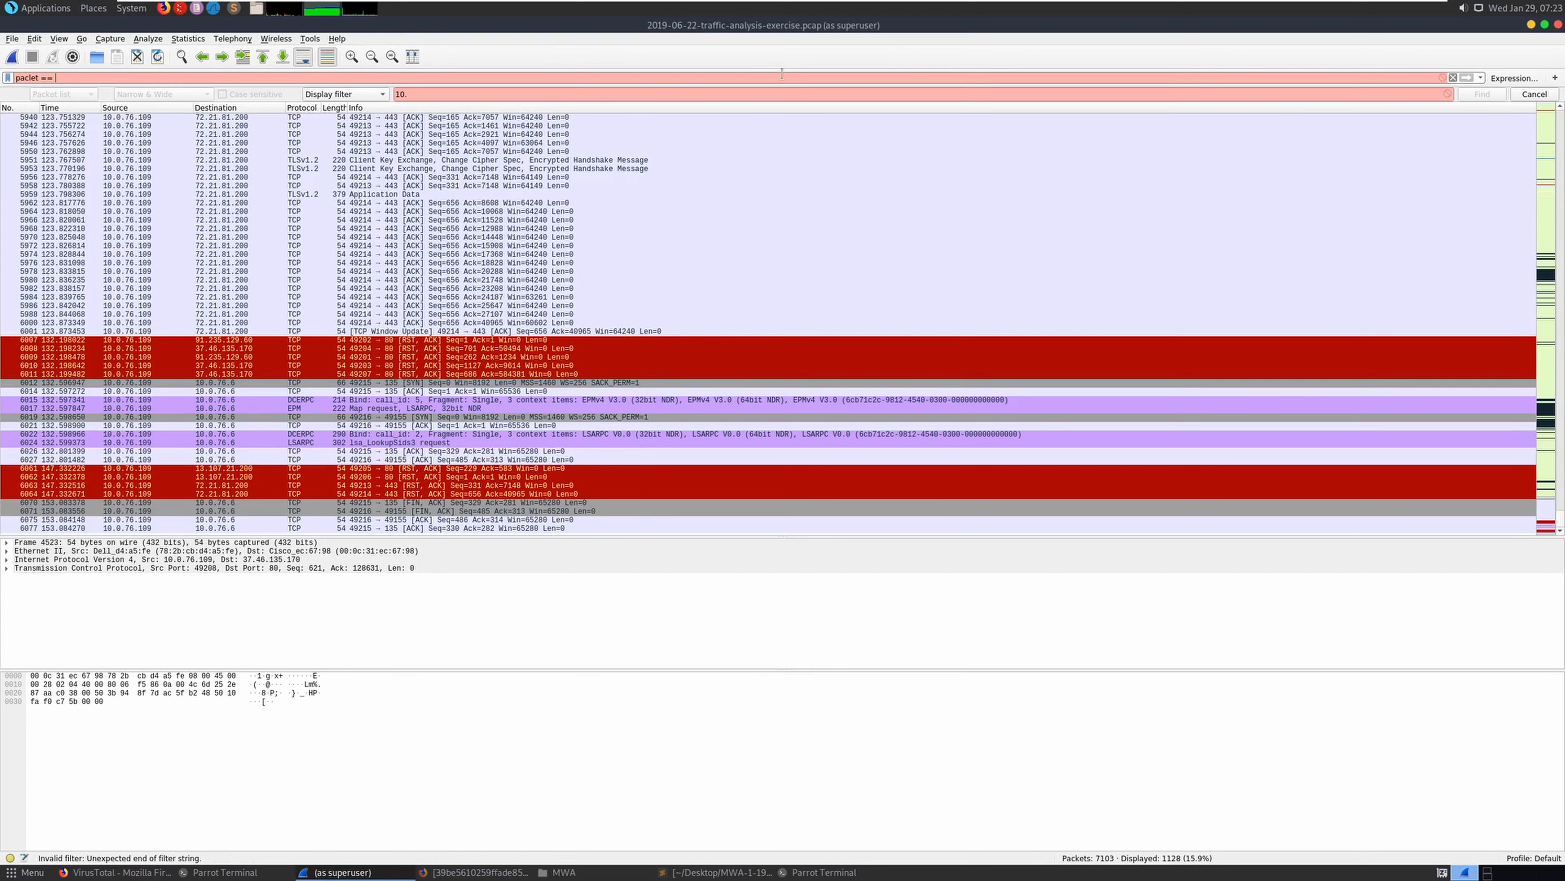
pyautogui.write(' 4896')
pyautogui.press('BackSpace')
pyautogui.write('k')
pyautogui.press('Return')
pyautogui.moveTo(58, 77); pyautogui.dragTo(15, 78)
pyautogui.press('BackSpace')
pyautogui.hotkey('ctrl', 'a')
# Locate the traffic around packet 4896 in the packet list and compare packets 4895 and 4897 and their destination addresses
pyautogui.scroll(15, 176, 234)
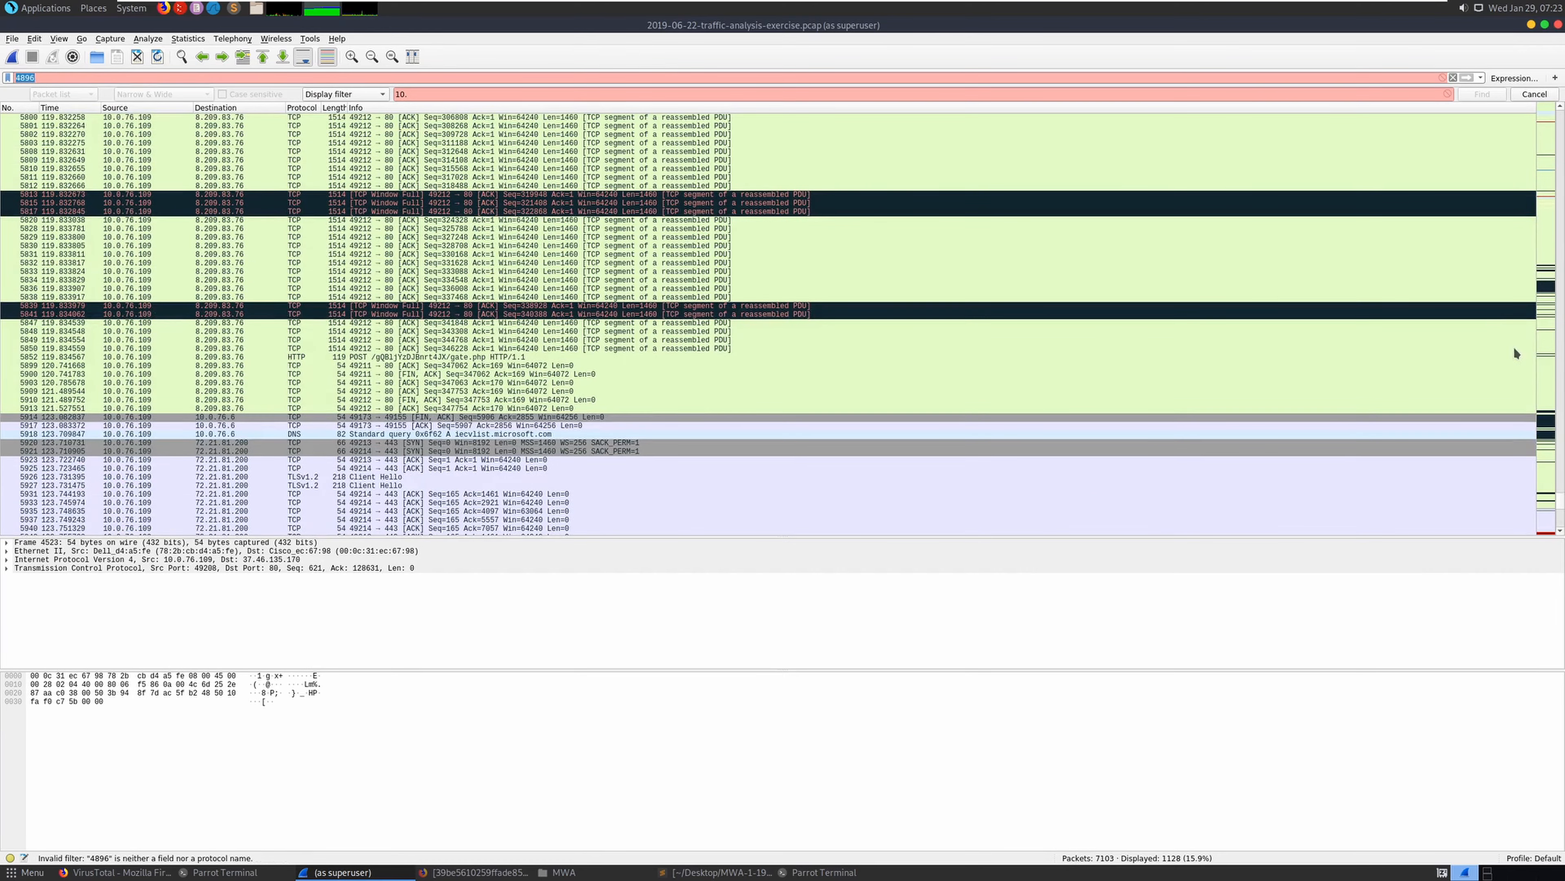
pyautogui.moveTo(1559, 498); pyautogui.dragTo(1542, 302)
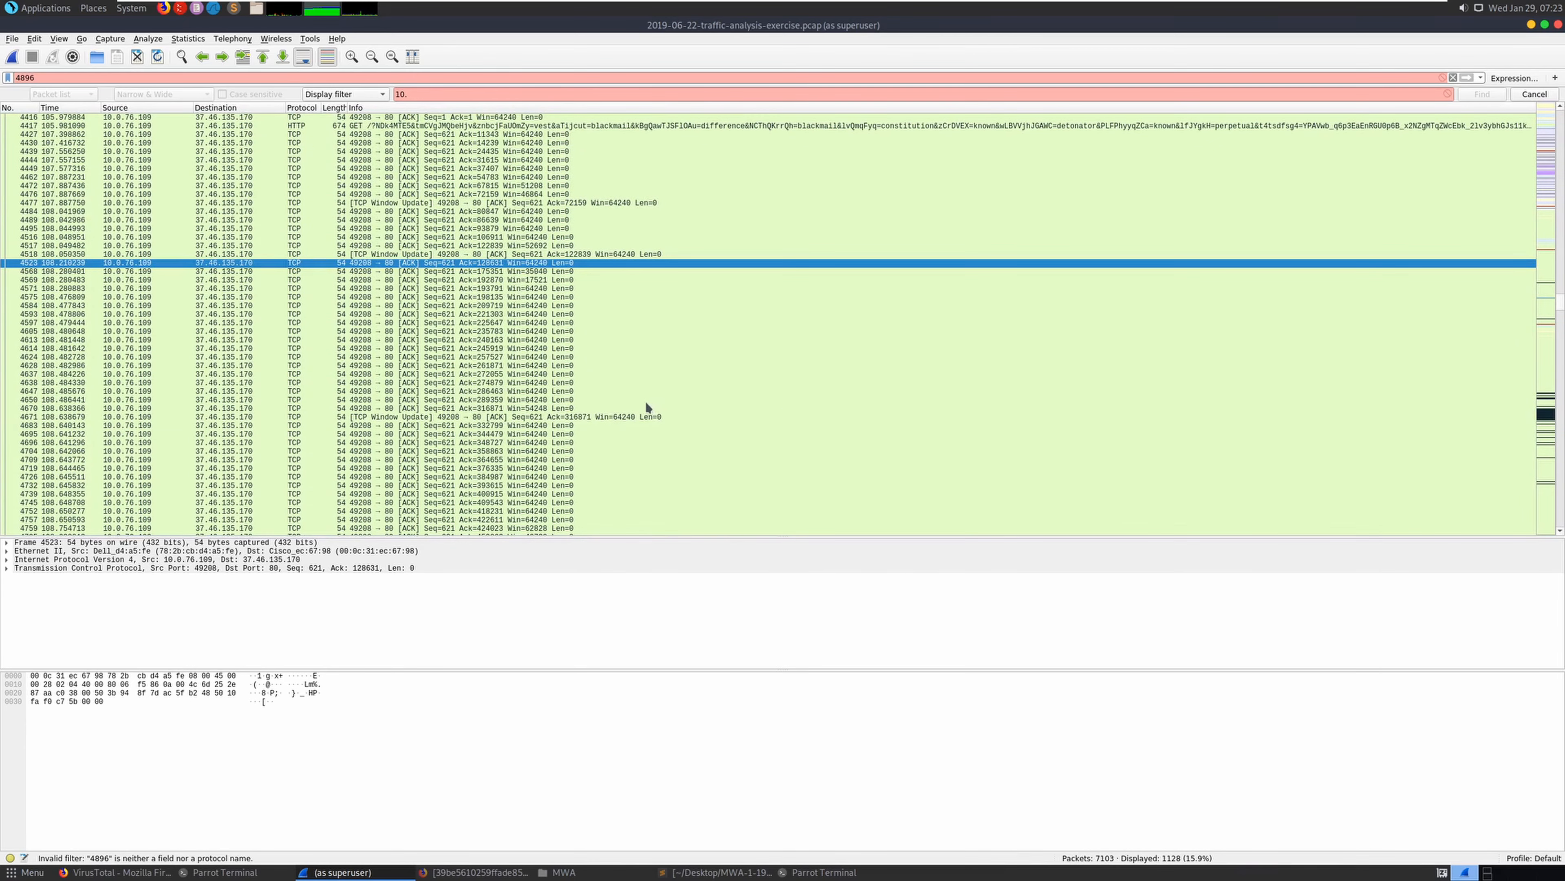
pyautogui.scroll(-20, 646, 401)
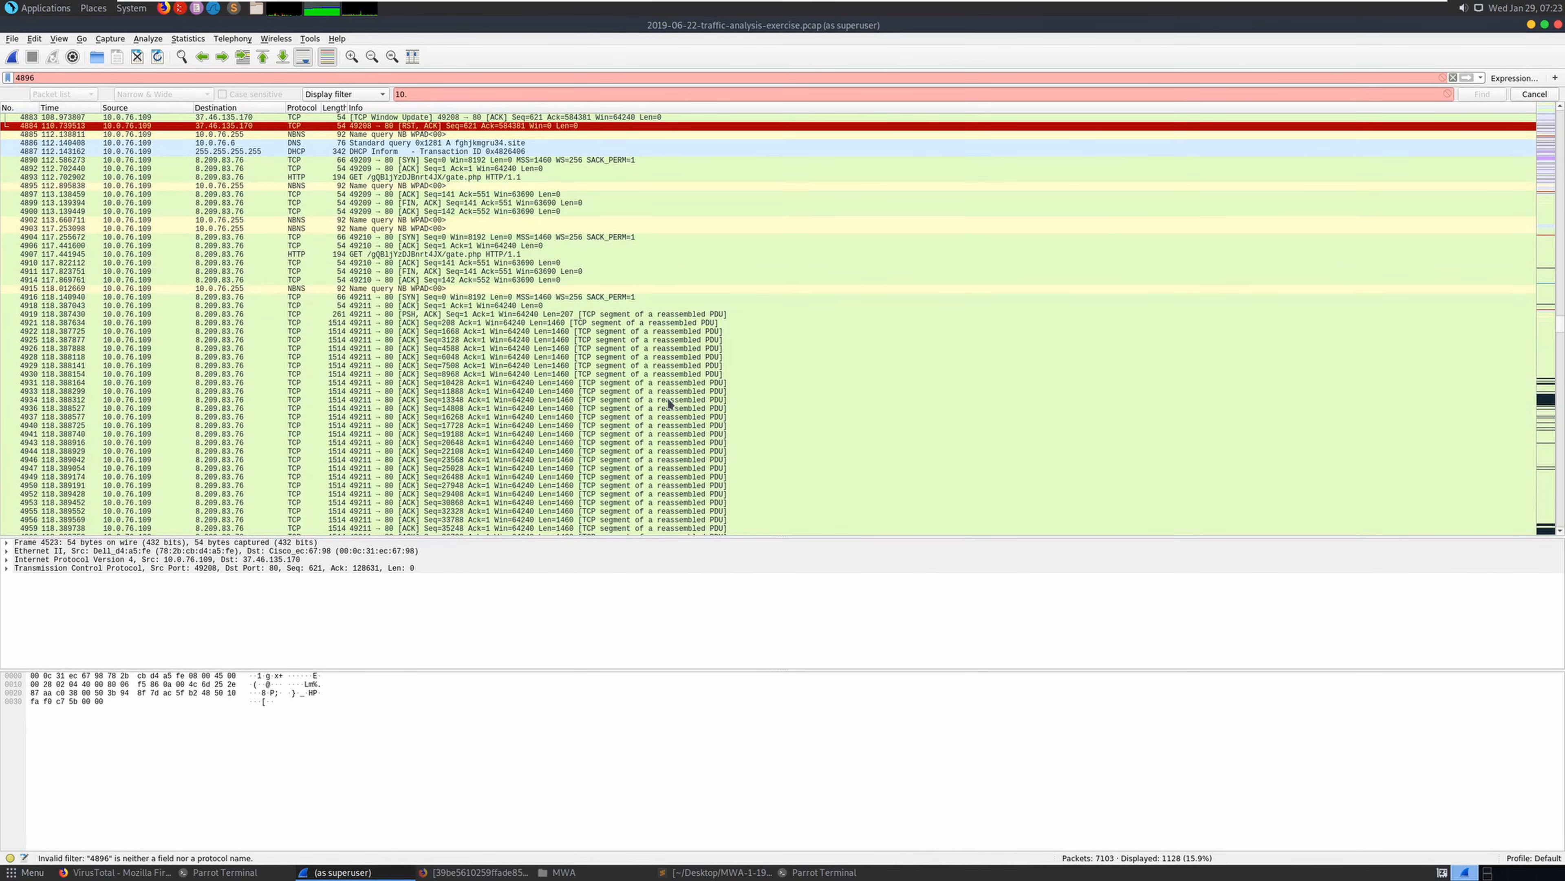
pyautogui.scroll(13, 670, 404)
pyautogui.scroll(-2, 674, 397)
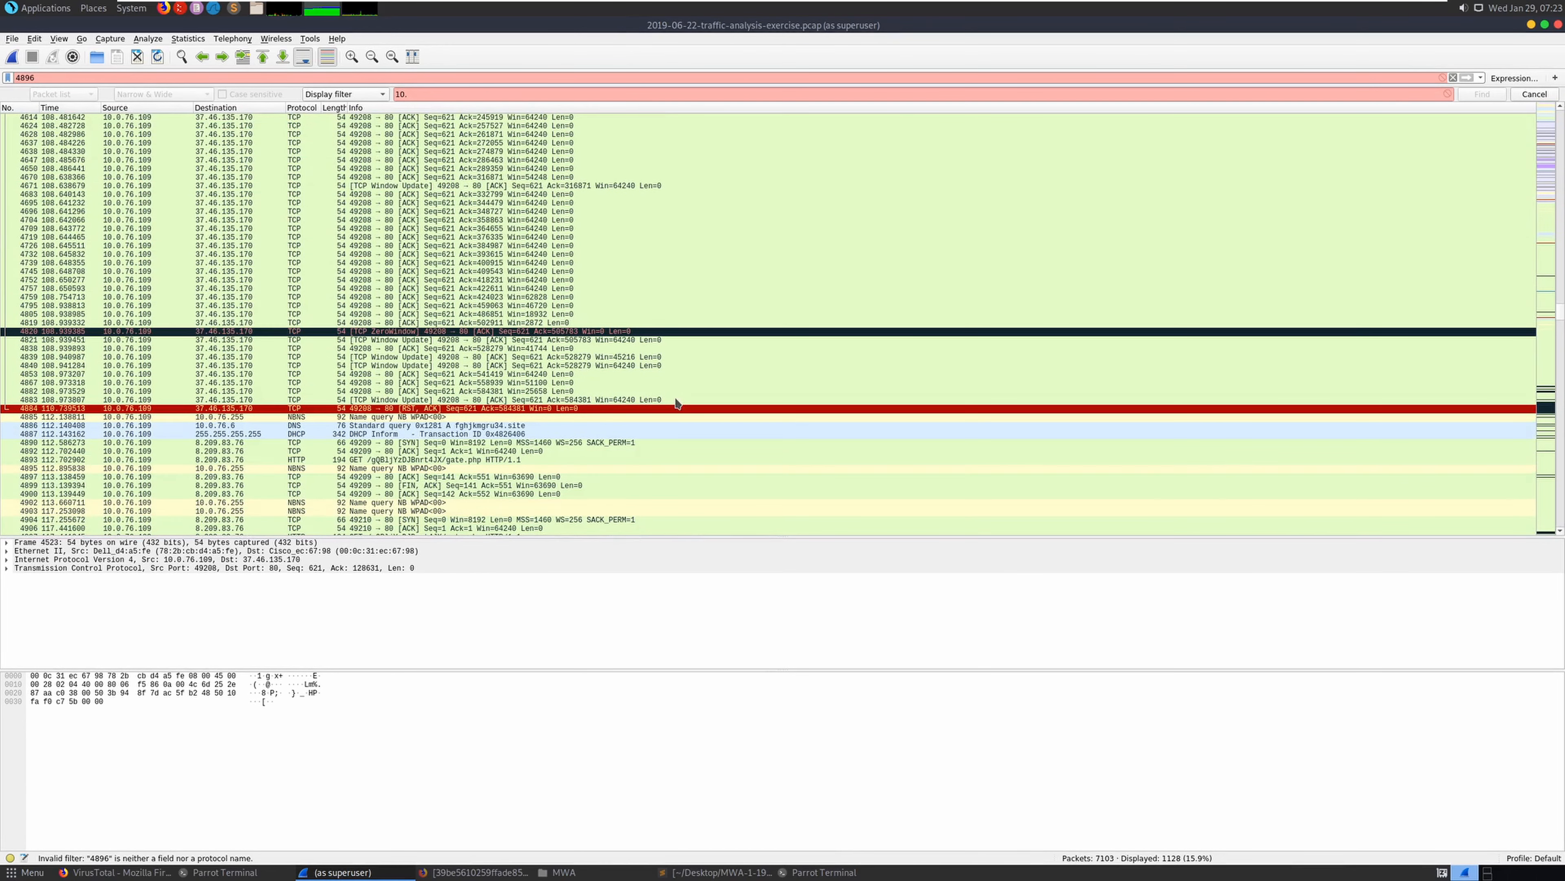
pyautogui.click(52, 476)
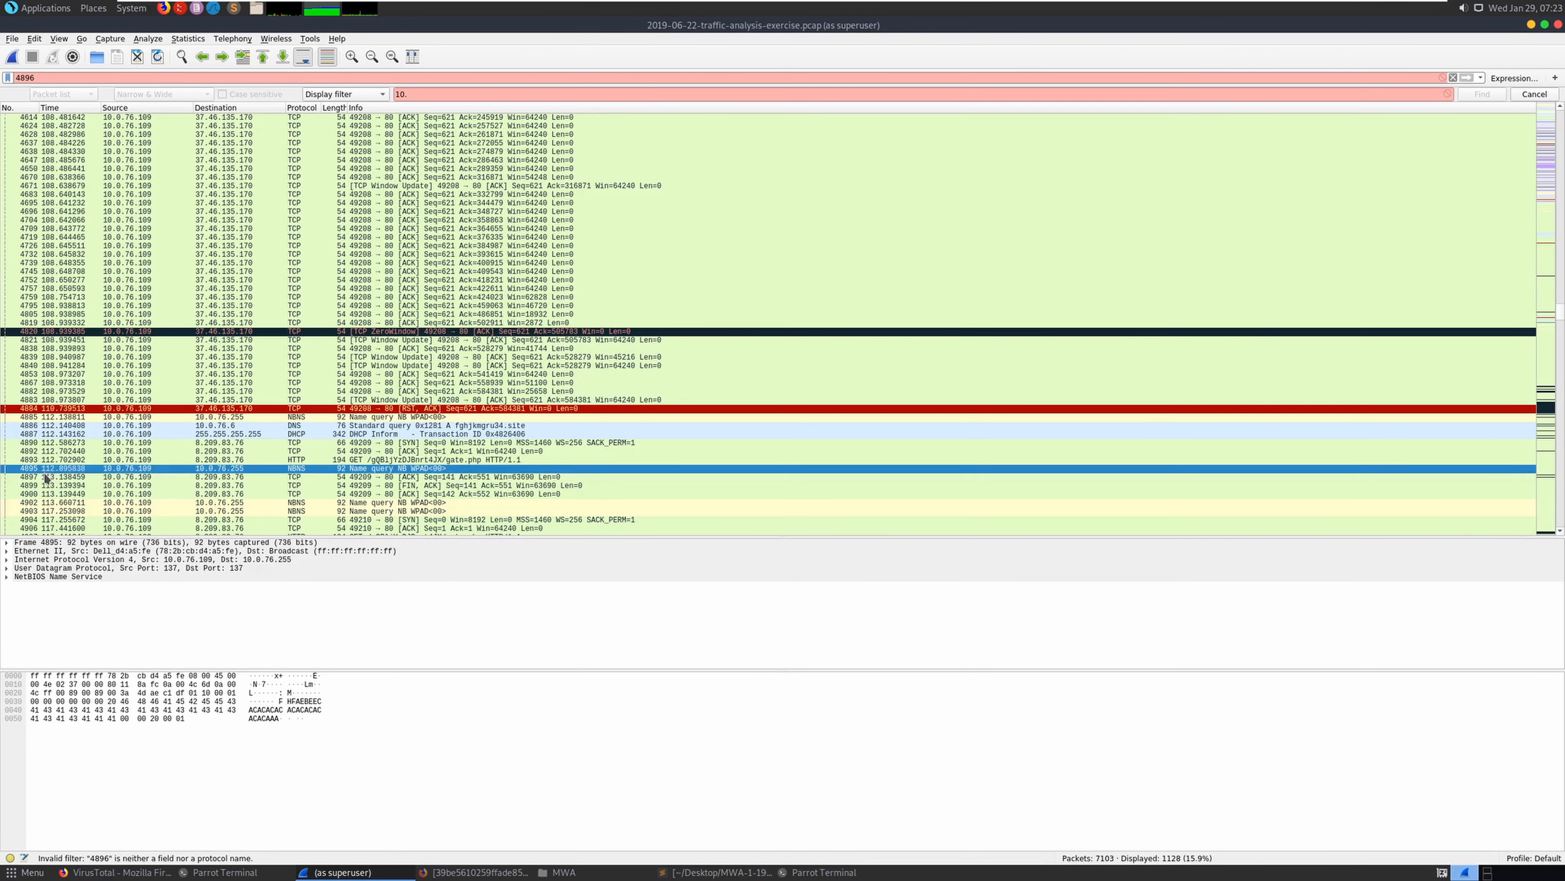
pyautogui.click(57, 470)
pyautogui.click(130, 478)
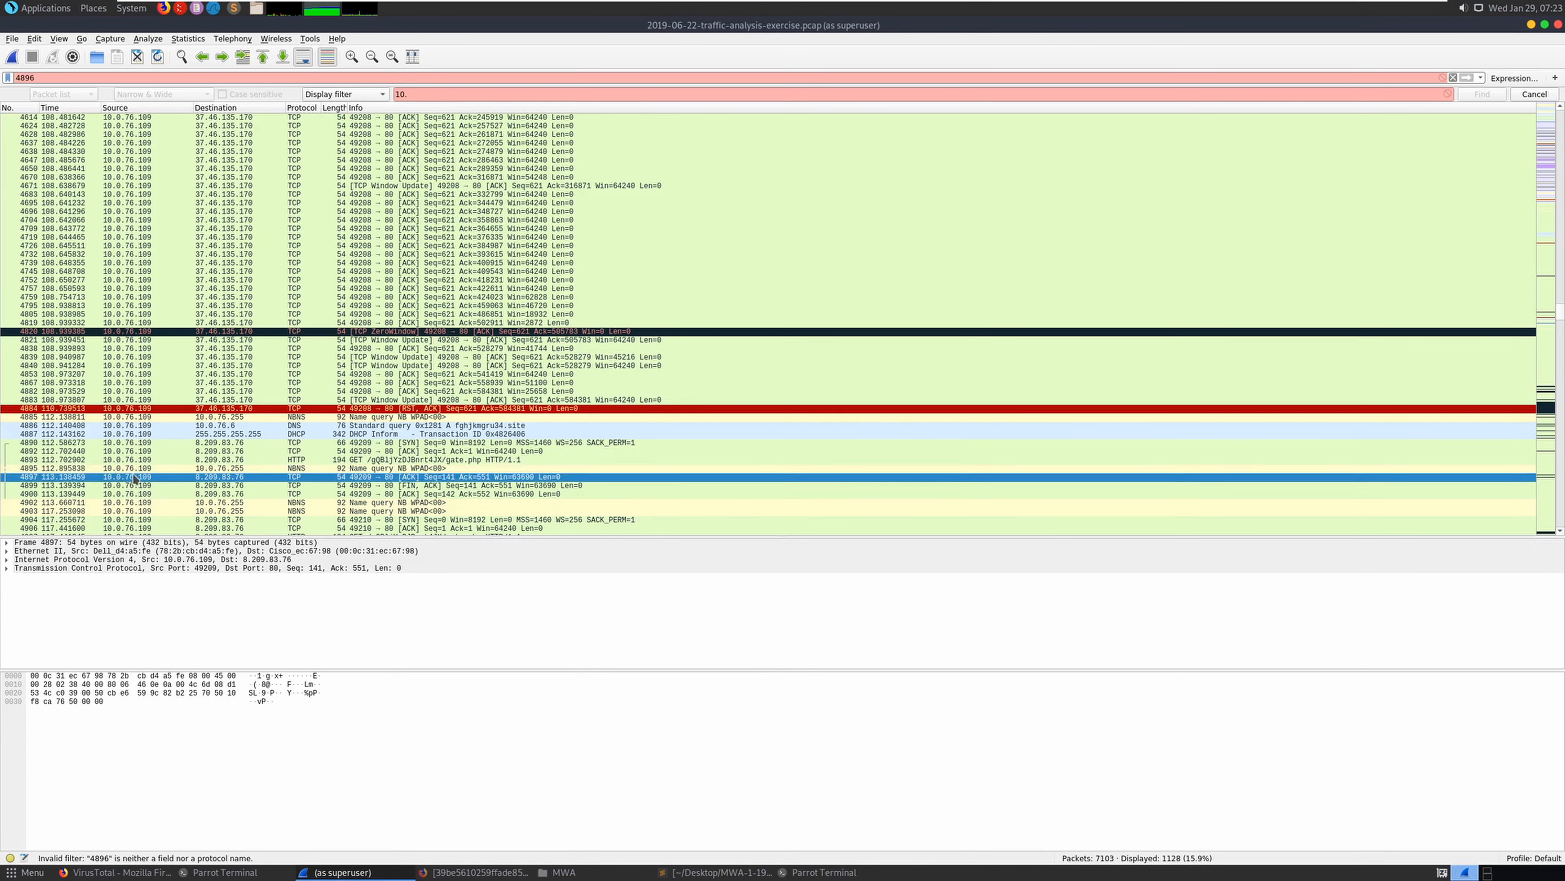
pyautogui.click(131, 470)
pyautogui.click(131, 475)
pyautogui.click(130, 472)
pyautogui.click(133, 478)
pyautogui.click(131, 470)
pyautogui.click(133, 477)
pyautogui.click(715, 871)
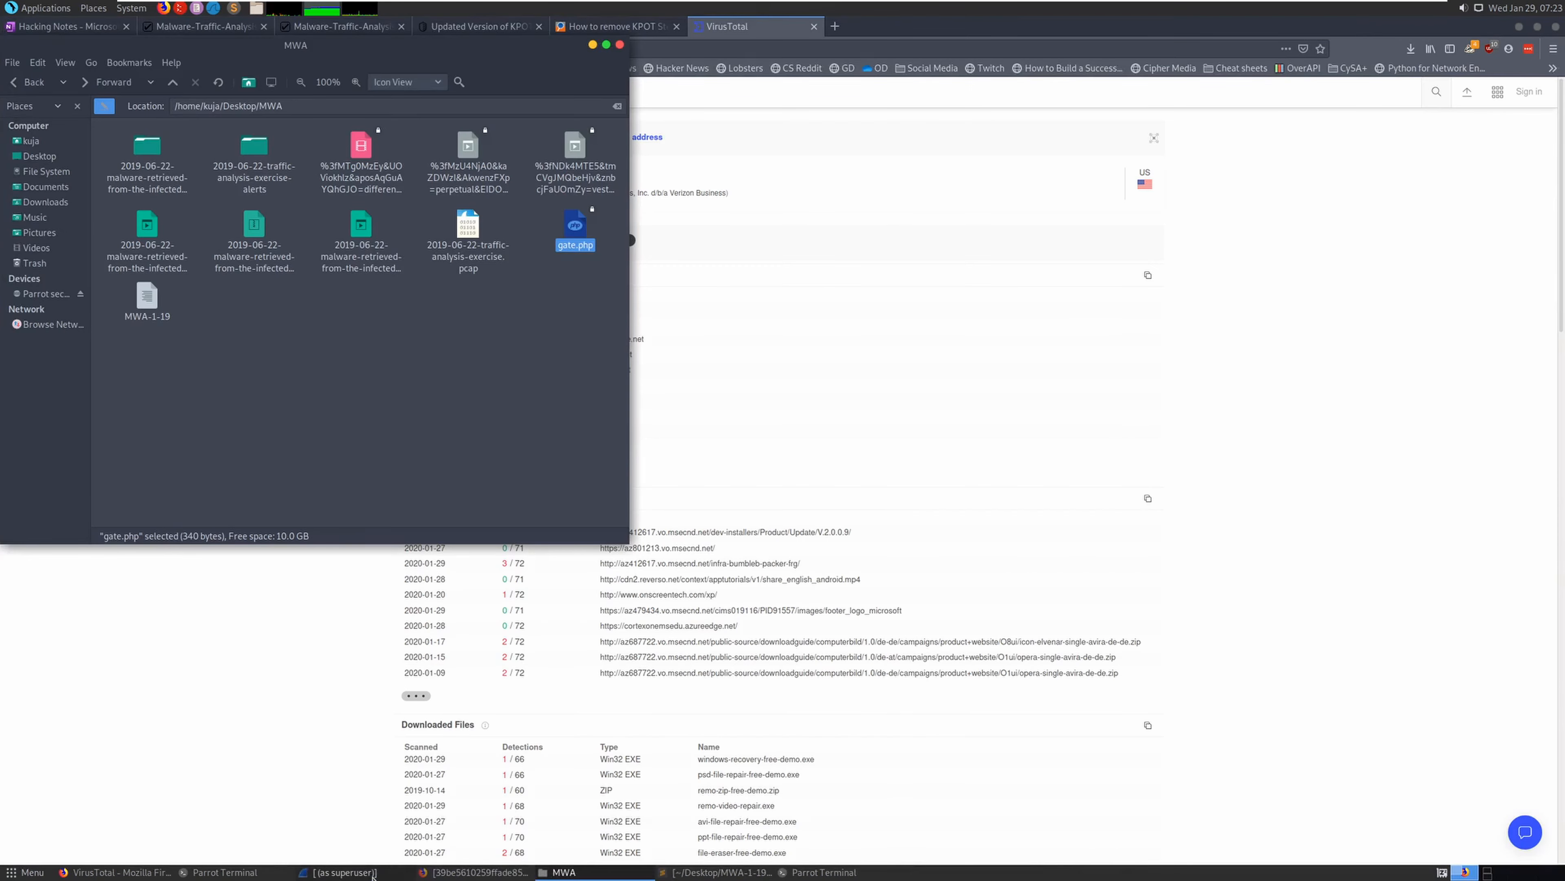
pyautogui.click(373, 876)
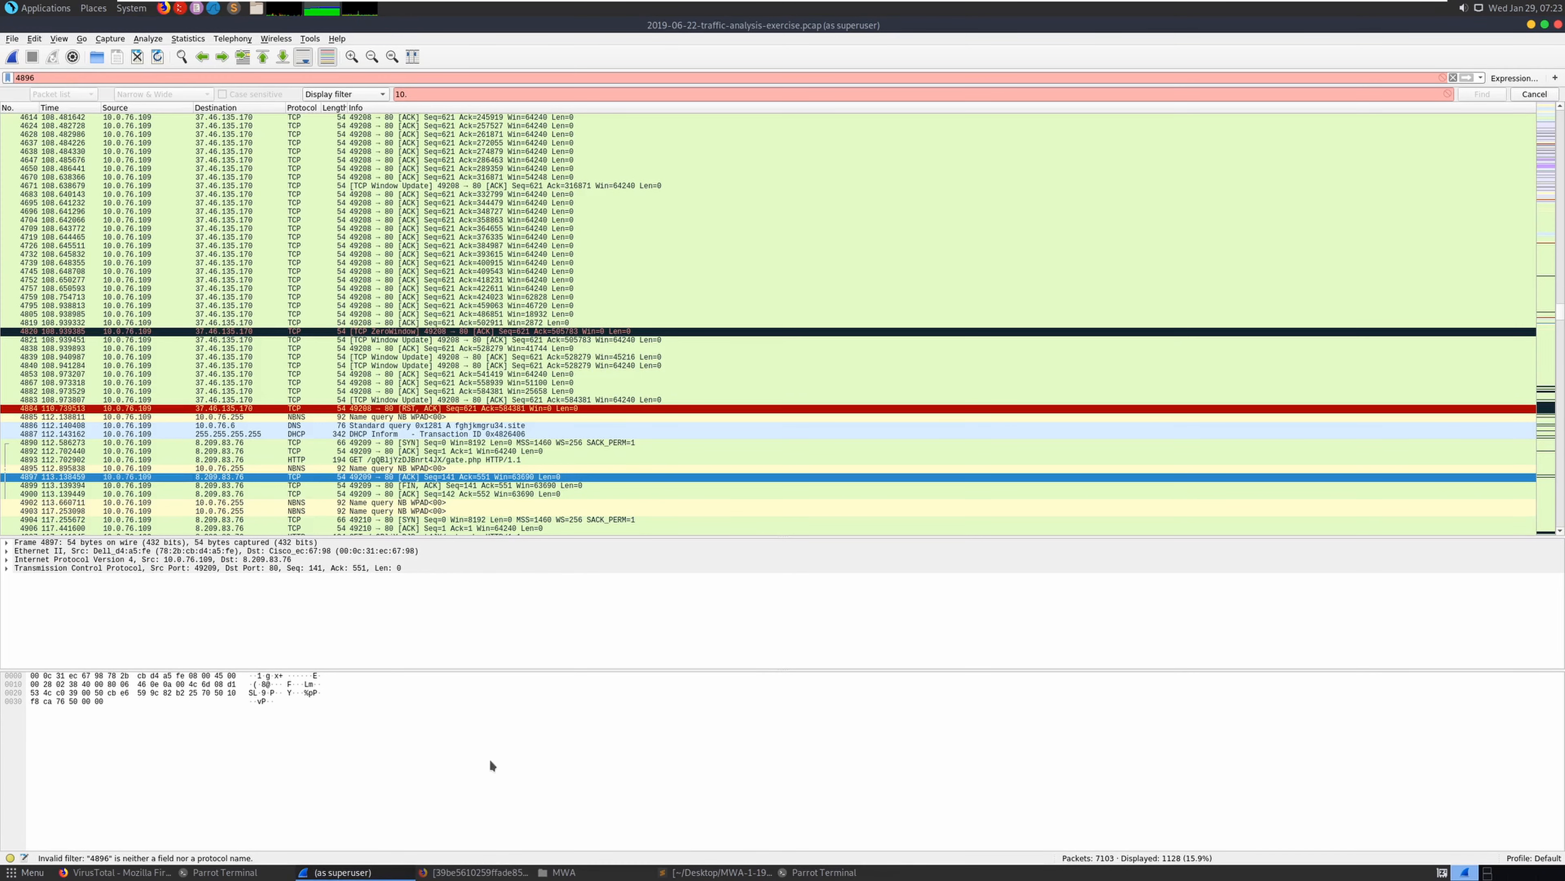
pyautogui.hotkey('alt', 'Tab')
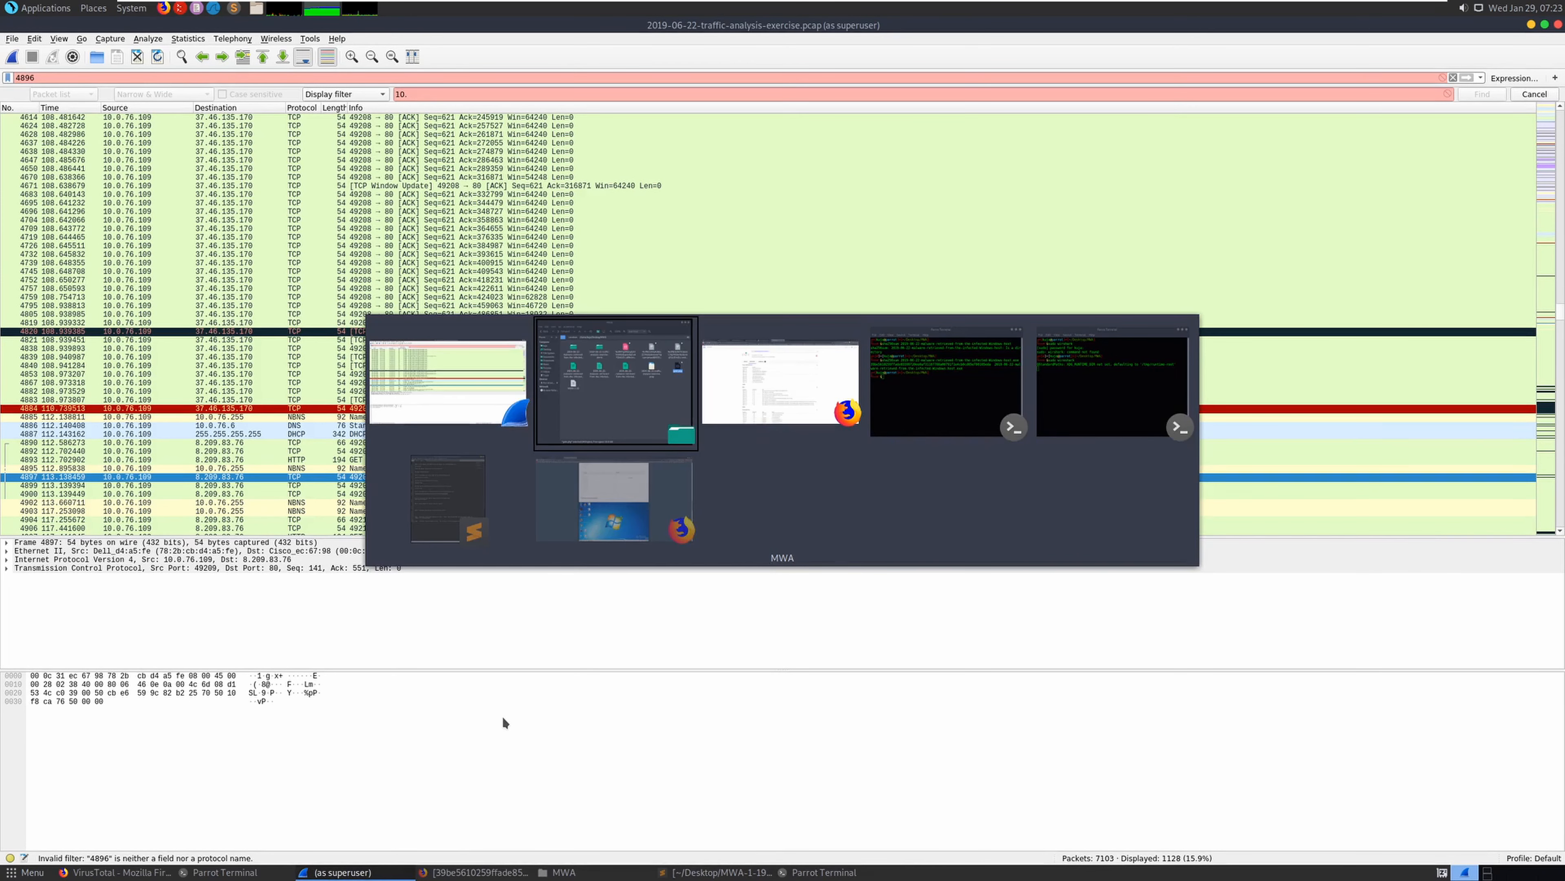
pyautogui.hotkey('alt', 'Tab')
pyautogui.hotkey('alt', 'Tab')
pyautogui.hotkey('alt', 'Tab')
pyautogui.hotkey('alt', 'Tab')
pyautogui.hotkey('alt', 'Tab')
pyautogui.hotkey('alt', 'Tab')
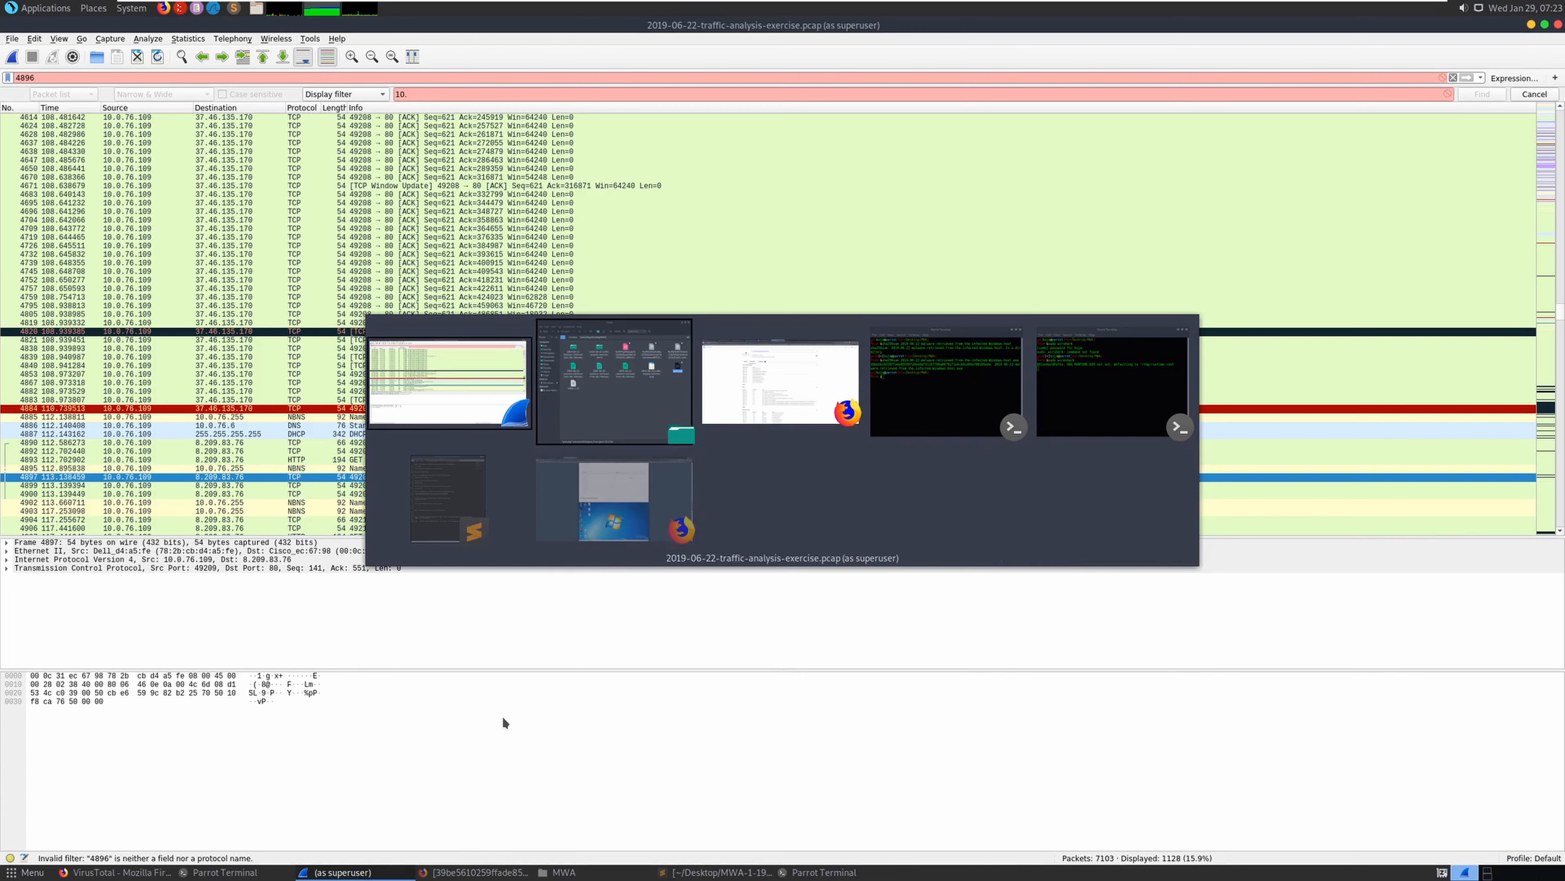
# Clear the packet-number display filter and open the list of exportable HTTP objects
pyautogui.doubleClick(38, 77)
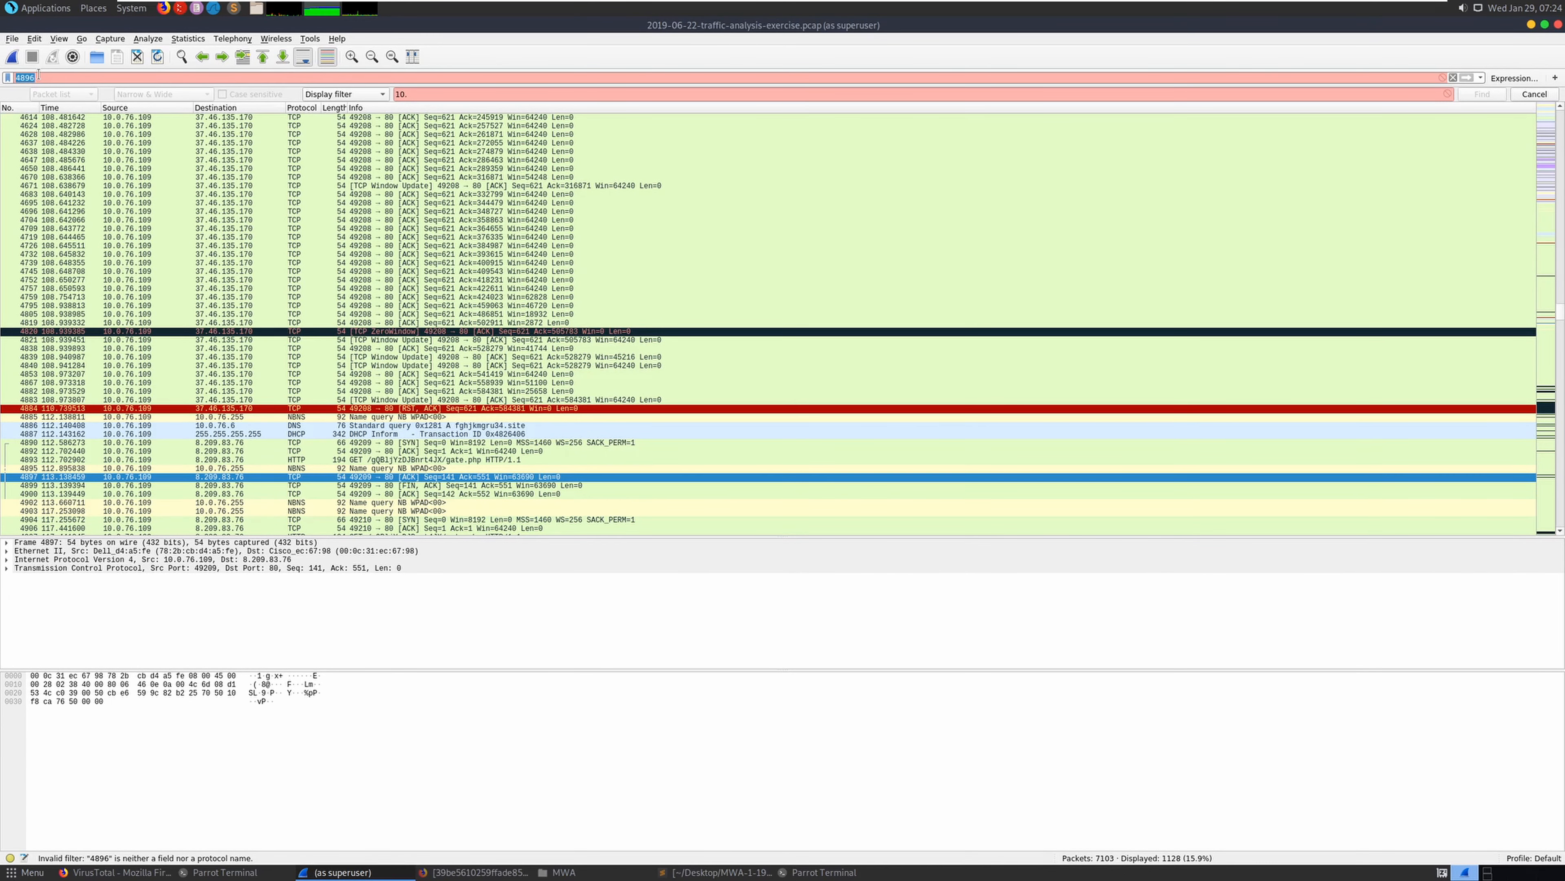
pyautogui.press('BackSpace')
pyautogui.click(12, 40)
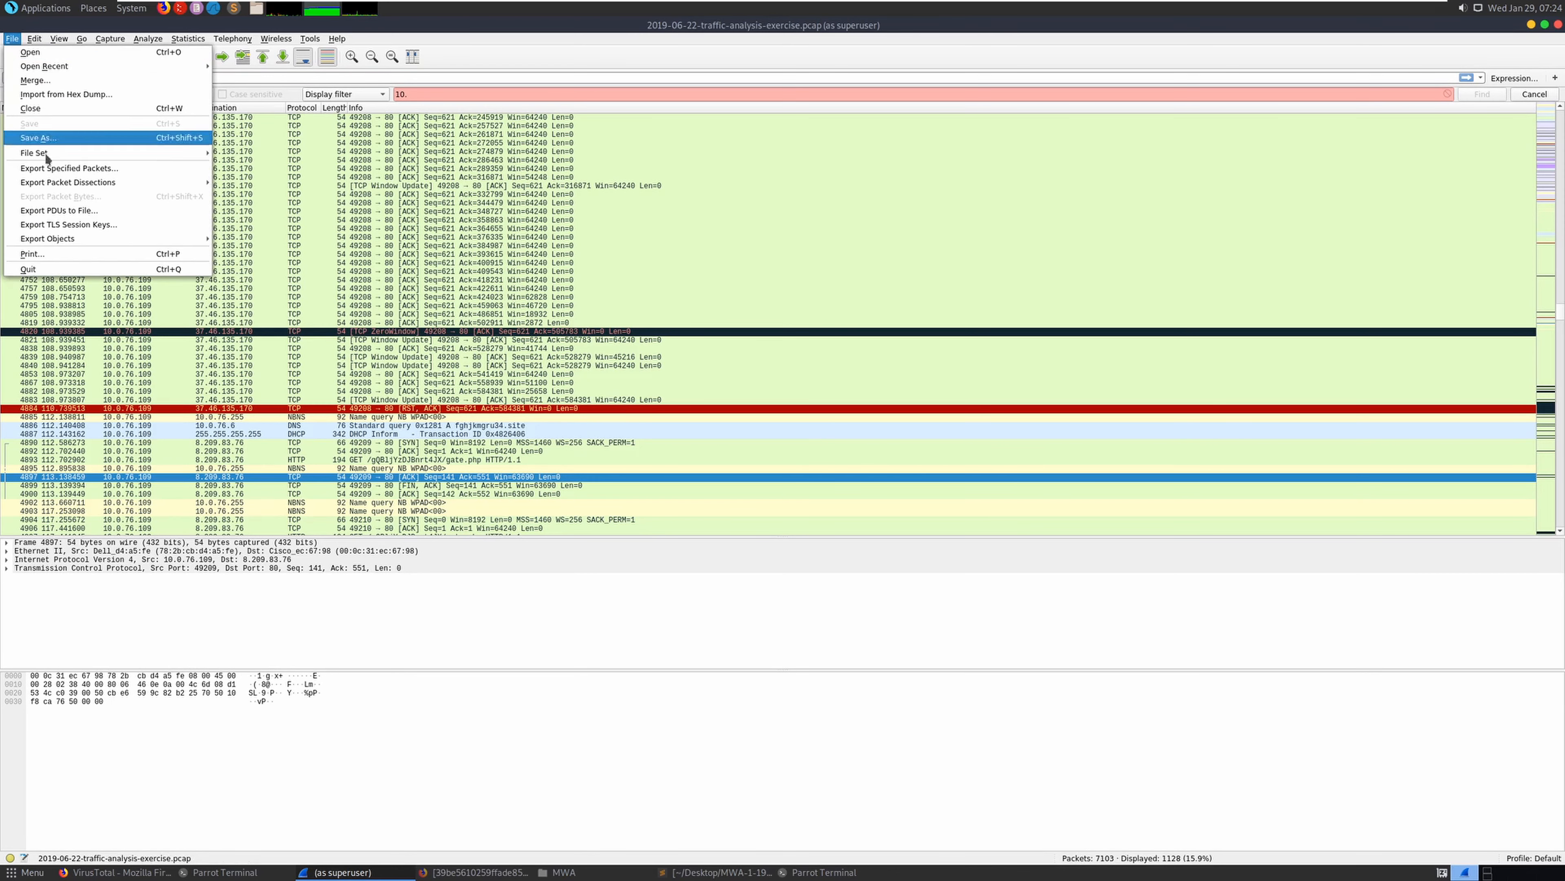
pyautogui.moveTo(111, 239)
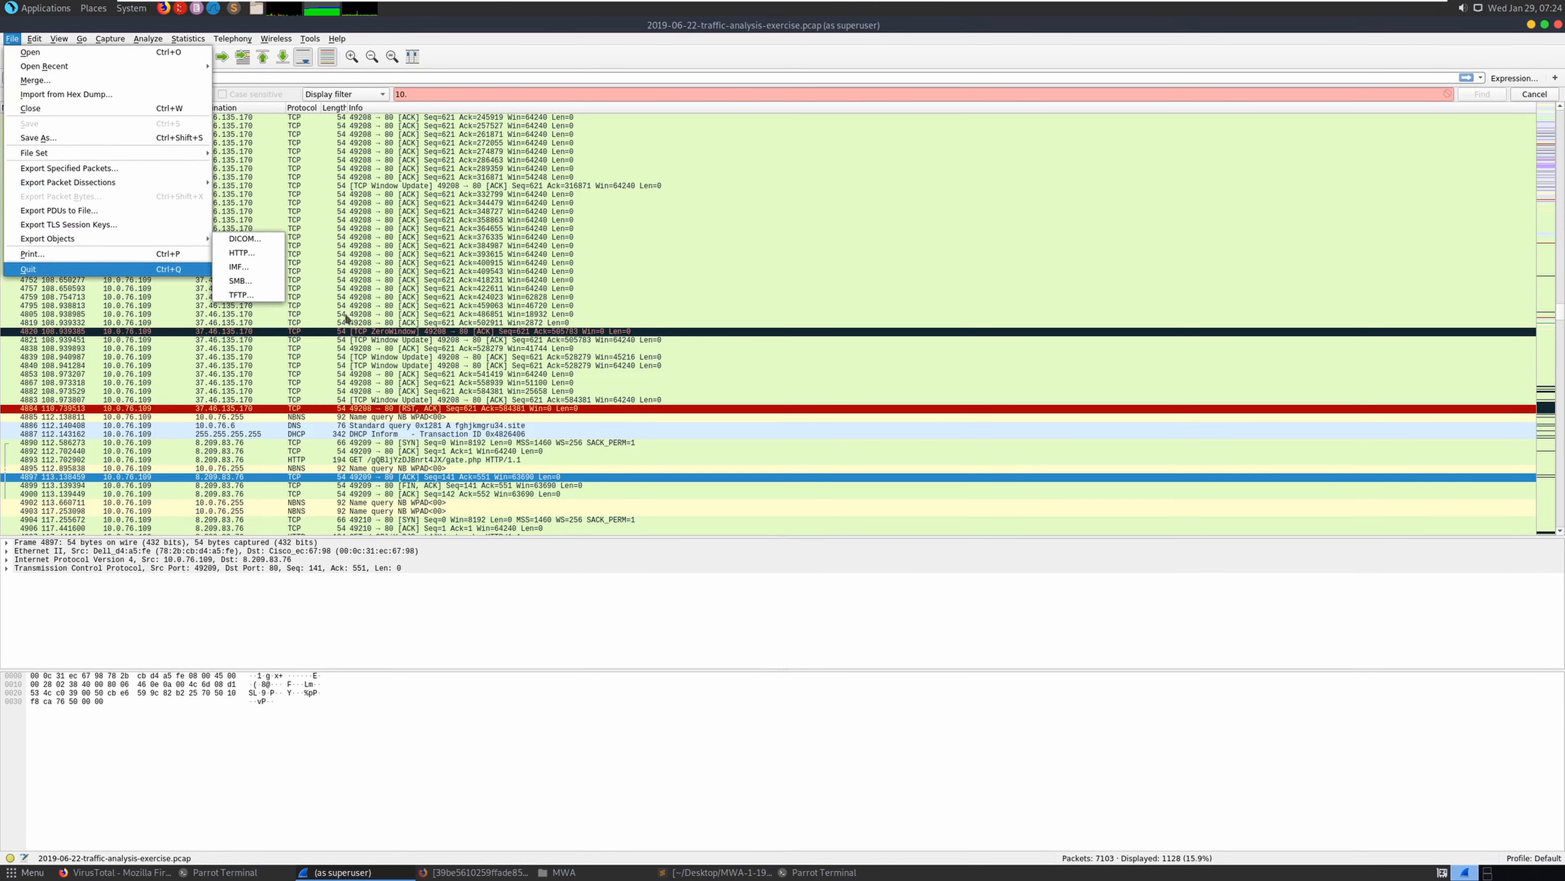
pyautogui.click(255, 254)
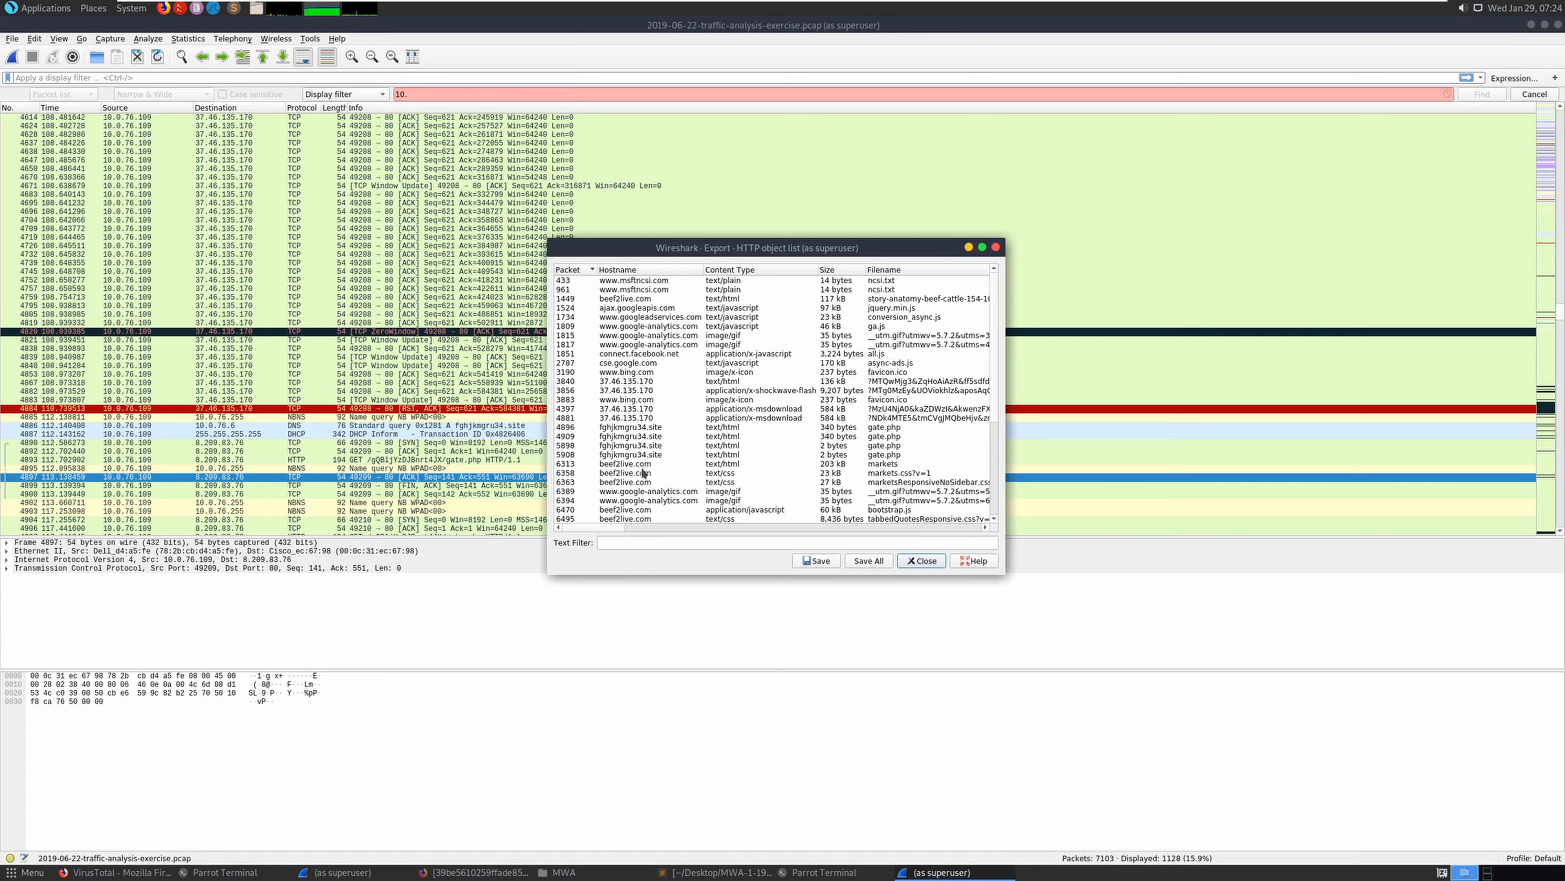
# Review the HTTP object list and select the fghjkmgru34.site gate.php entry for packet 4909
pyautogui.click(659, 491)
pyautogui.scroll(-3, 678, 487)
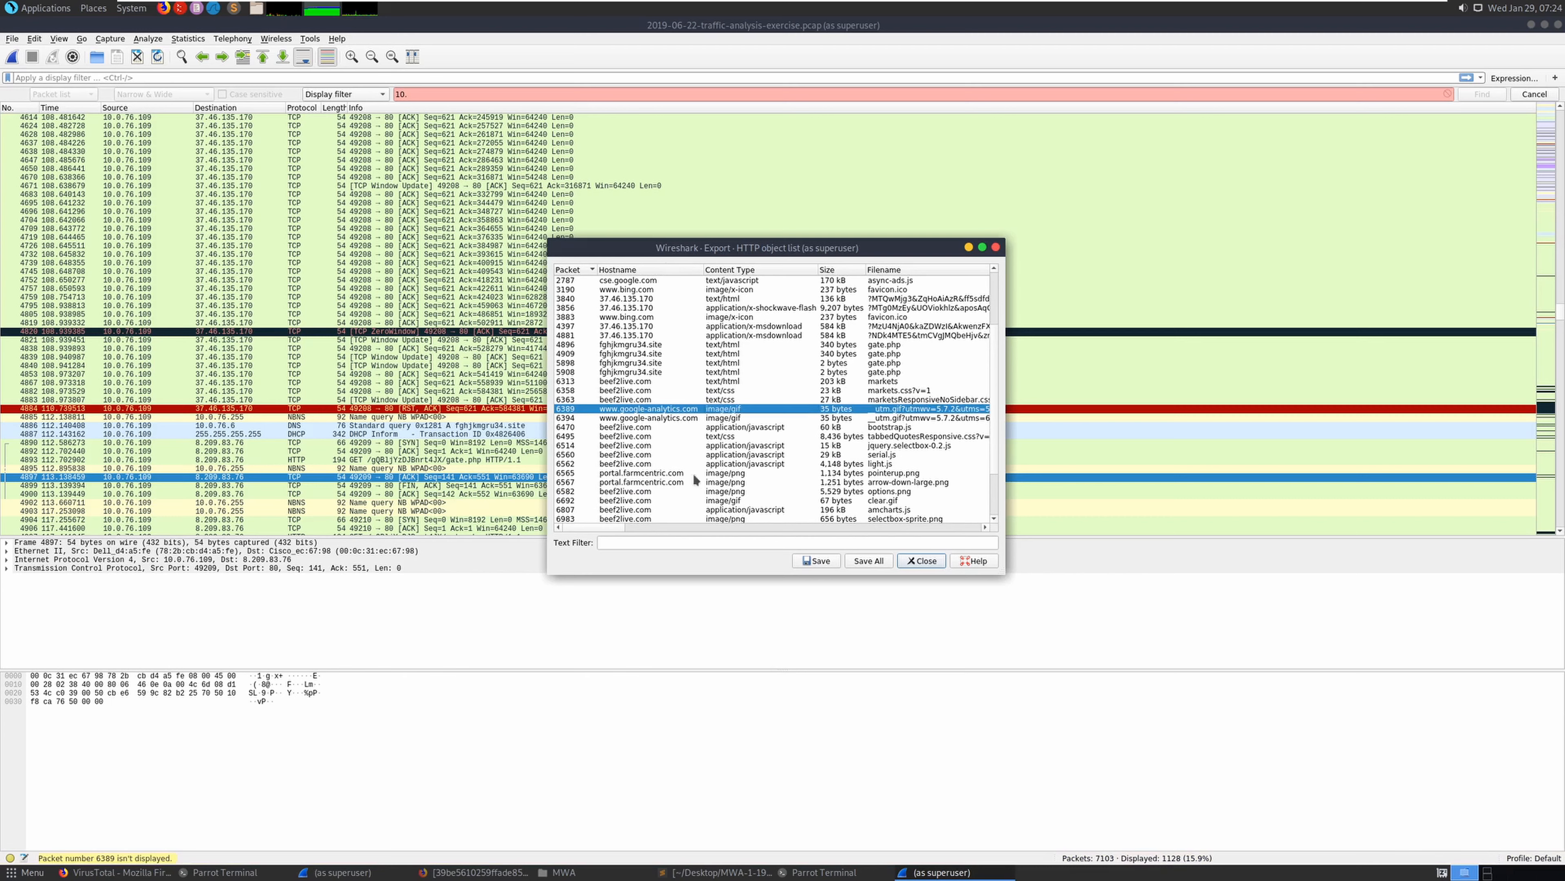
pyautogui.click(737, 474)
pyautogui.scroll(3, 778, 471)
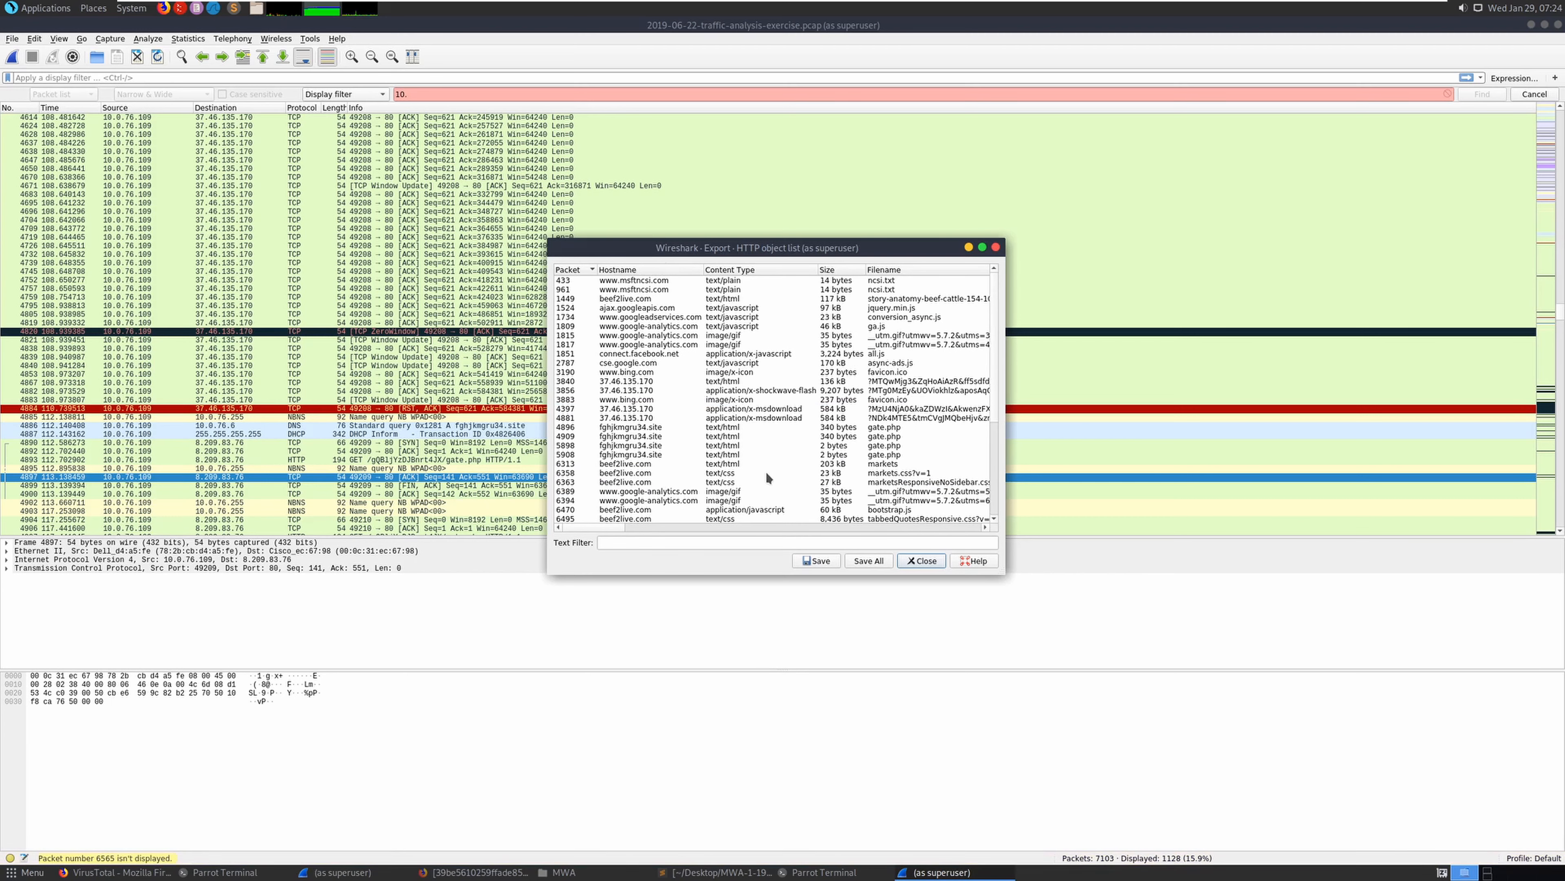
pyautogui.click(639, 437)
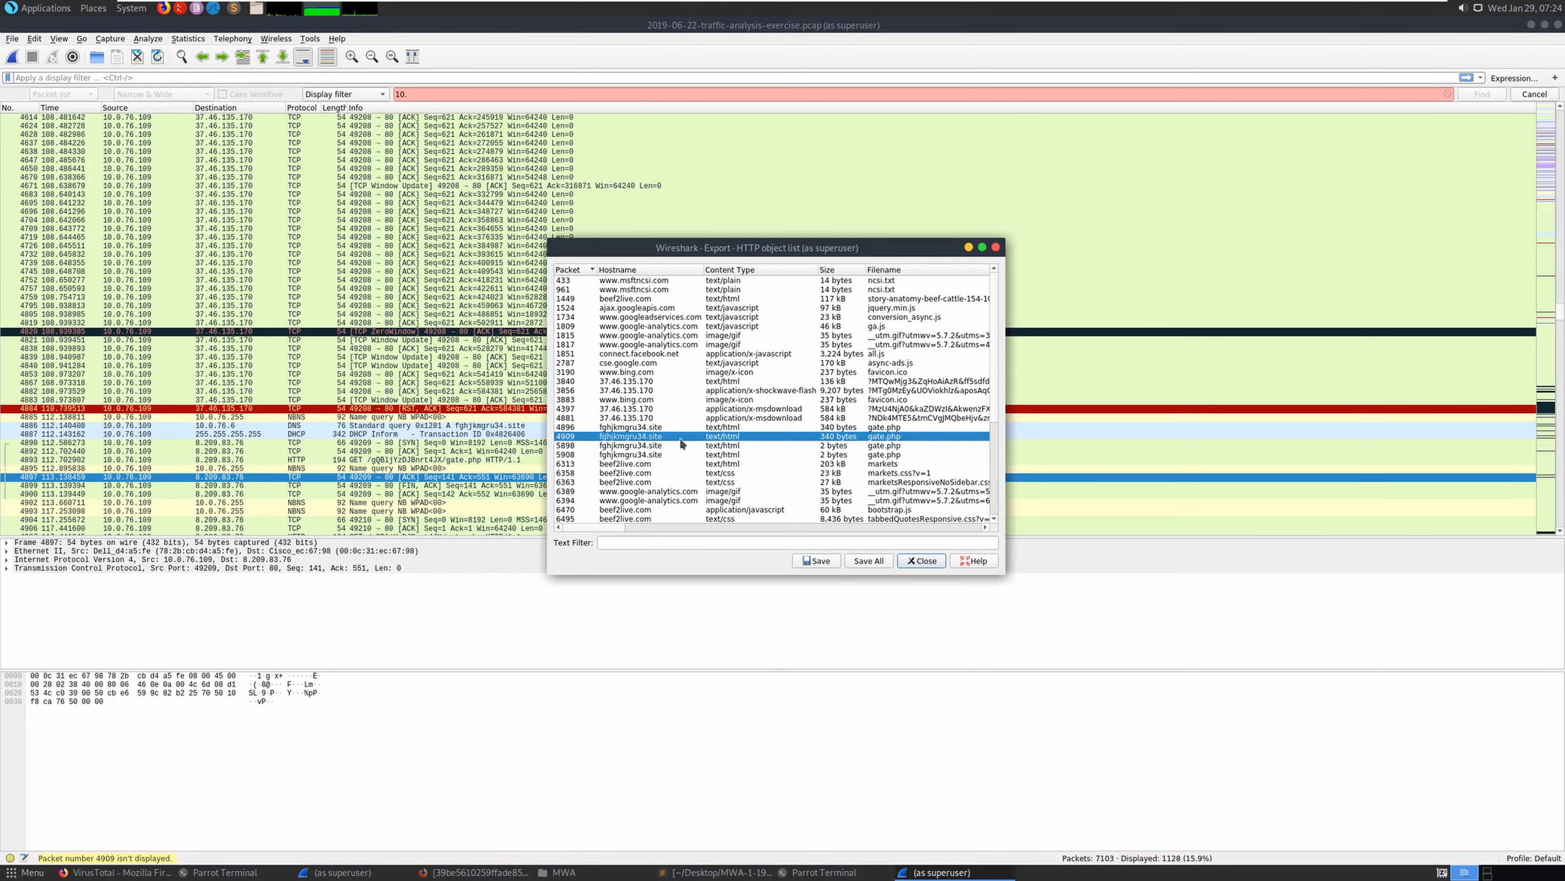
# Locate the packets around 4909 in the capture and inspect packets 4904, 4907 and 4910 and the traffic following them
pyautogui.click(40, 520)
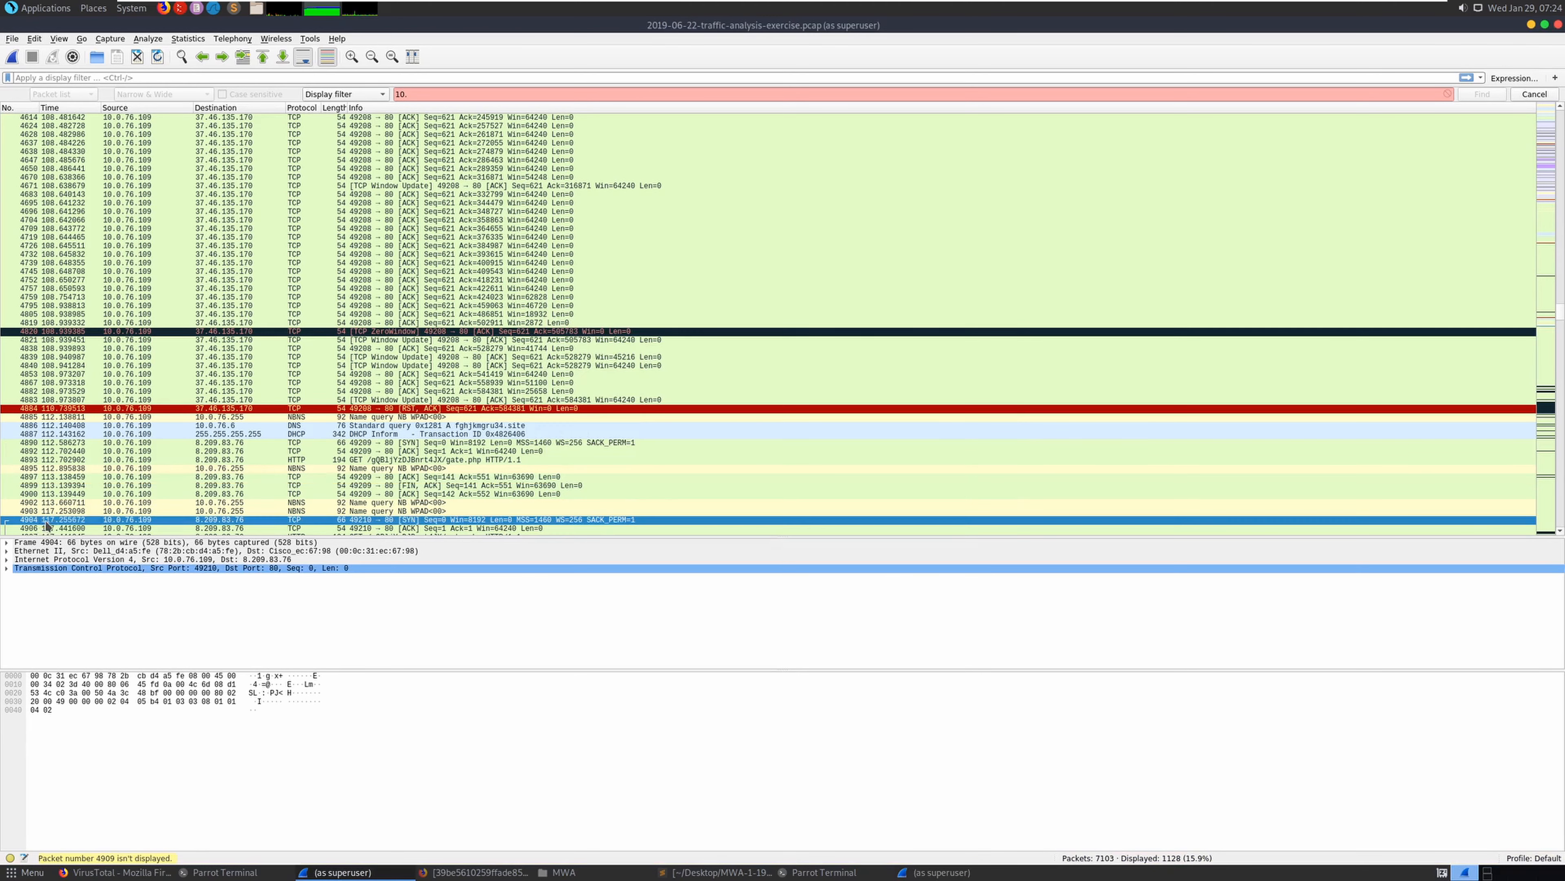
pyautogui.scroll(-1, 87, 522)
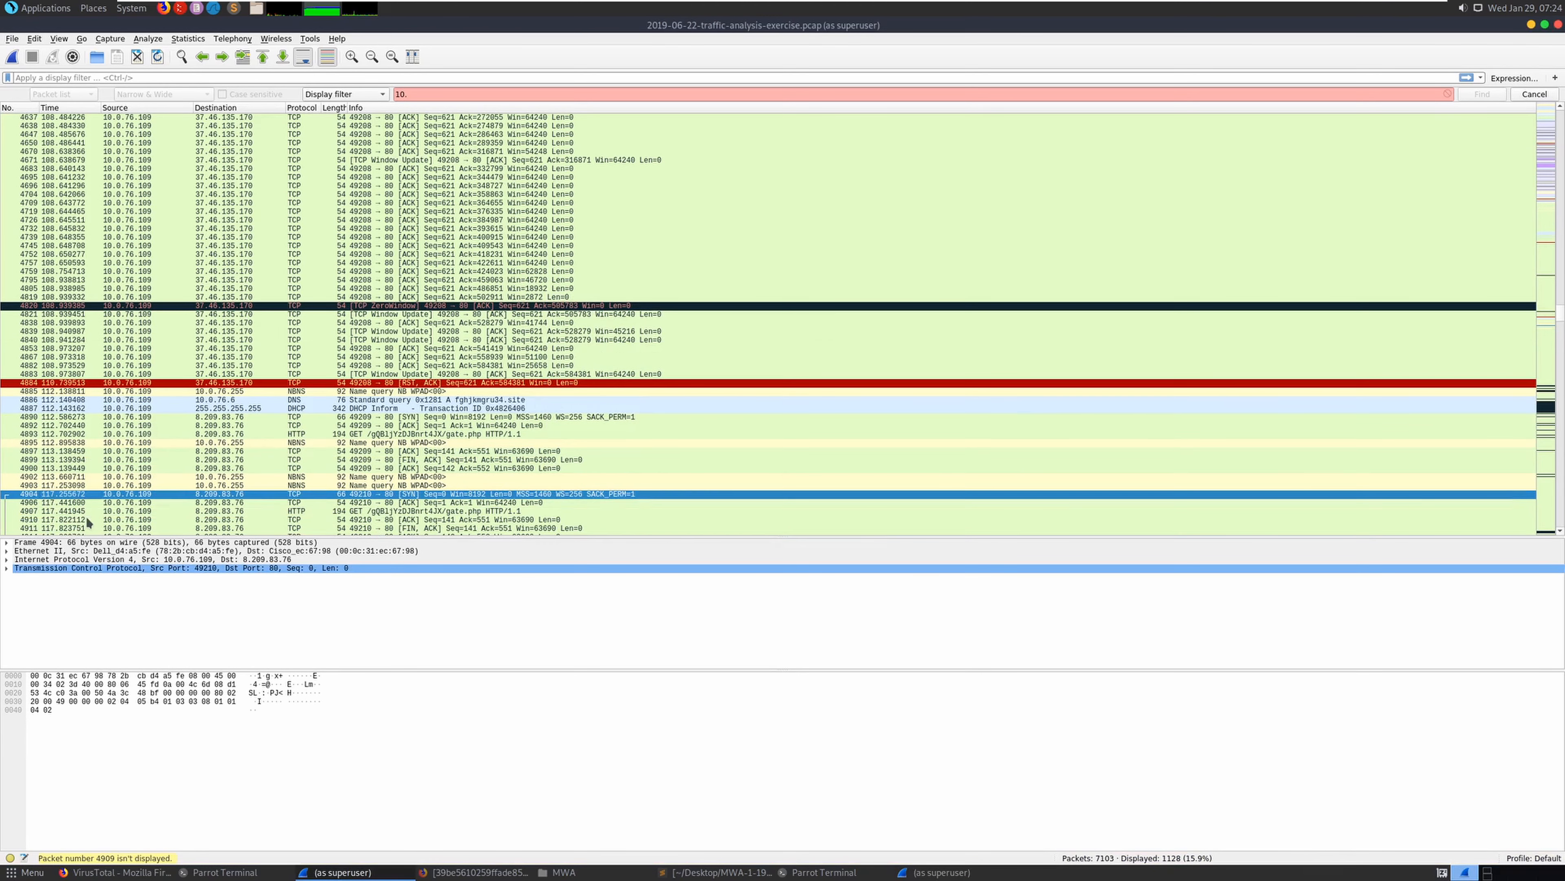
pyautogui.doubleClick(36, 520)
pyautogui.click(35, 519)
pyautogui.click(35, 513)
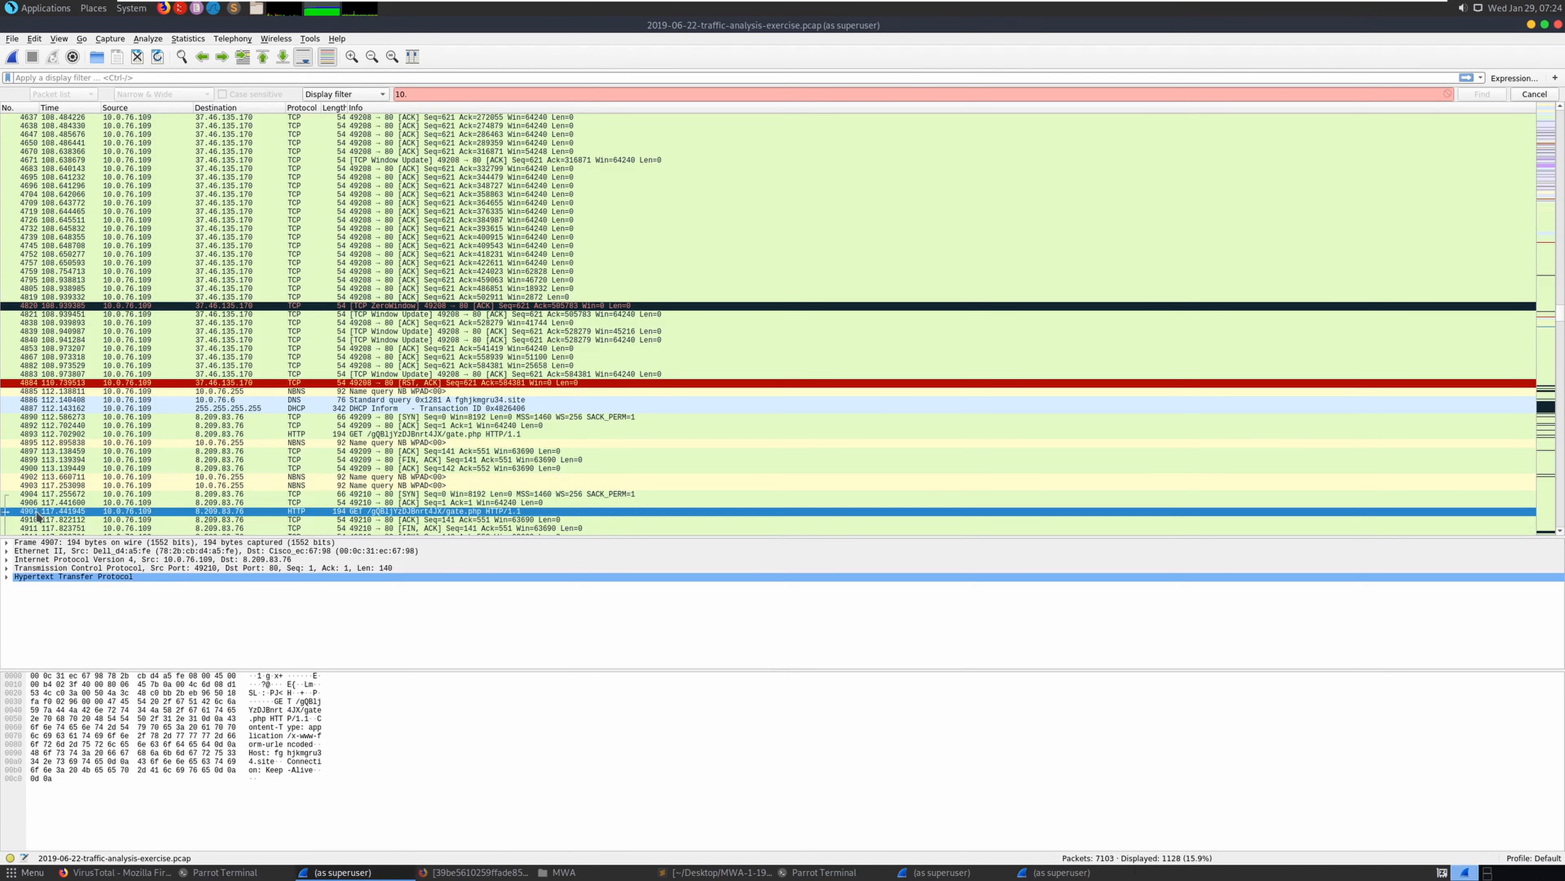
pyautogui.click(38, 521)
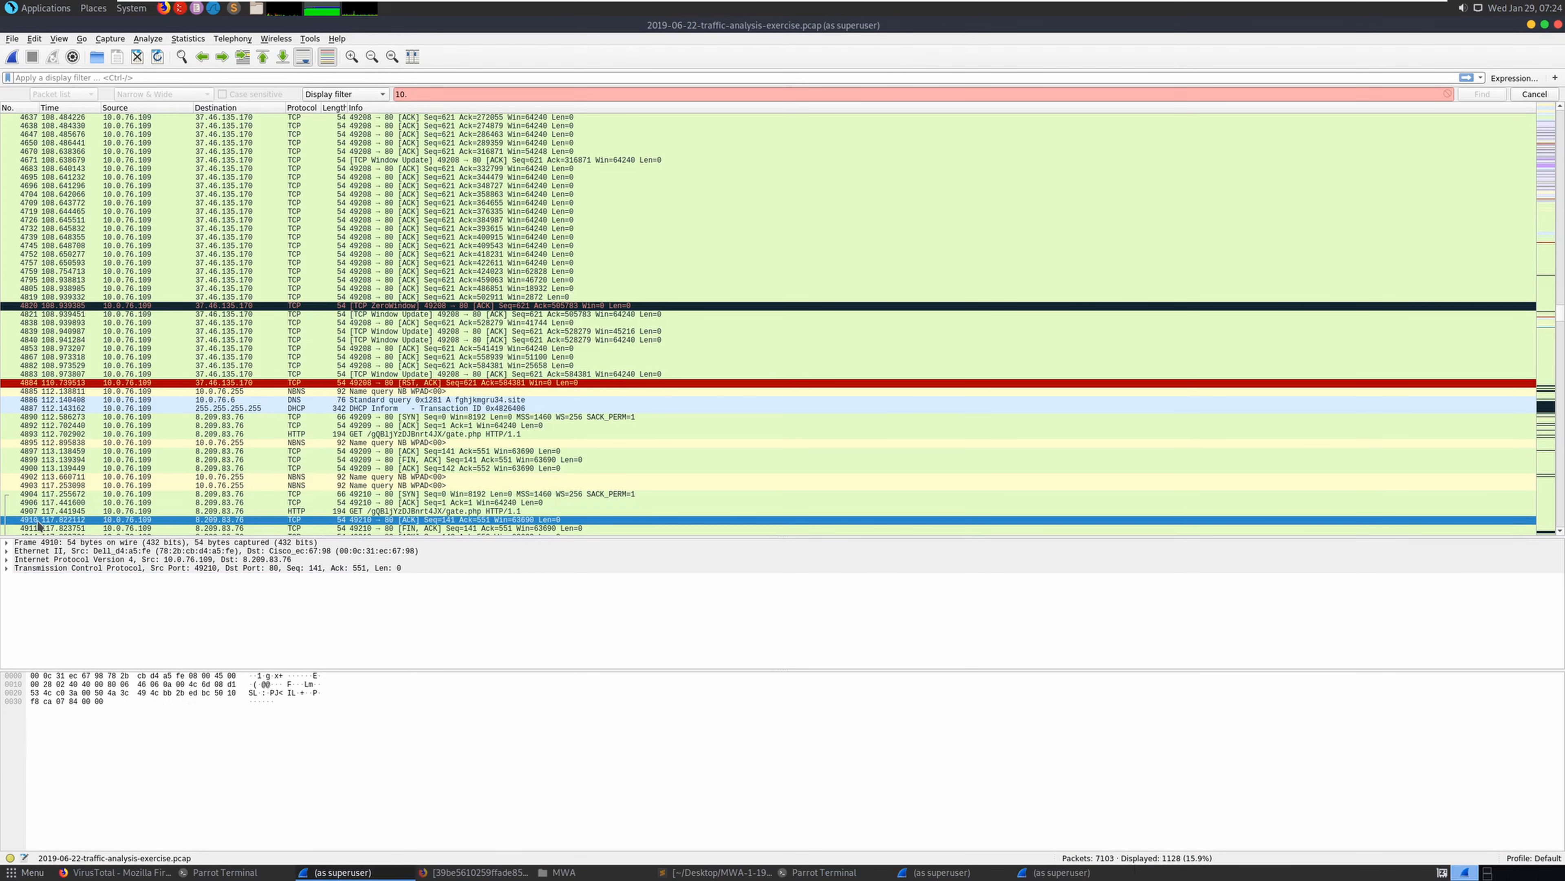
pyautogui.click(475, 513)
pyautogui.scroll(-4, 514, 505)
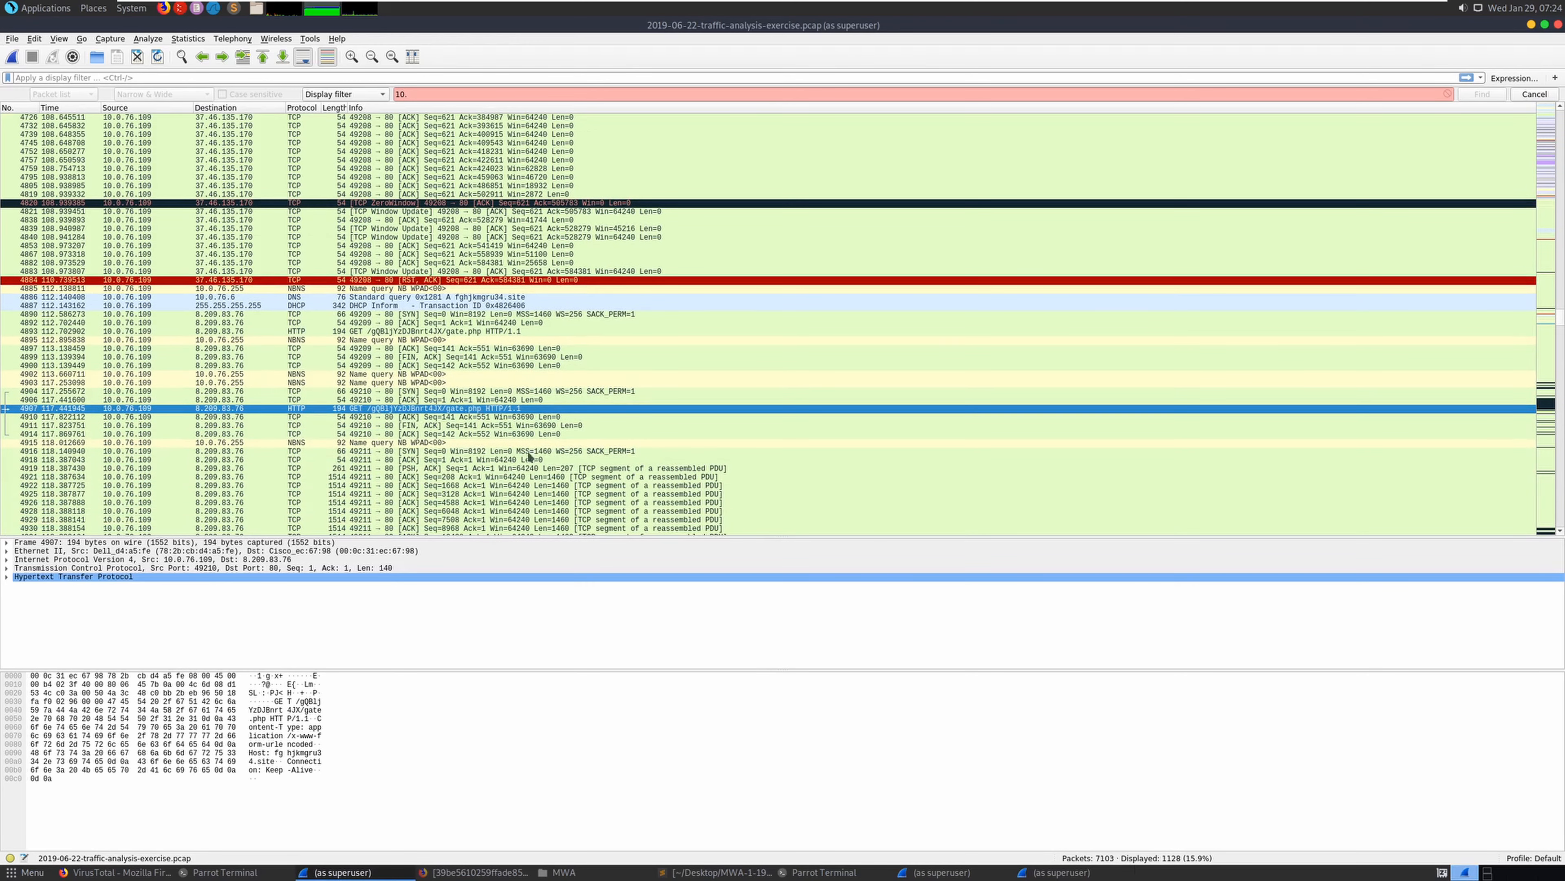
pyautogui.scroll(-6, 431, 441)
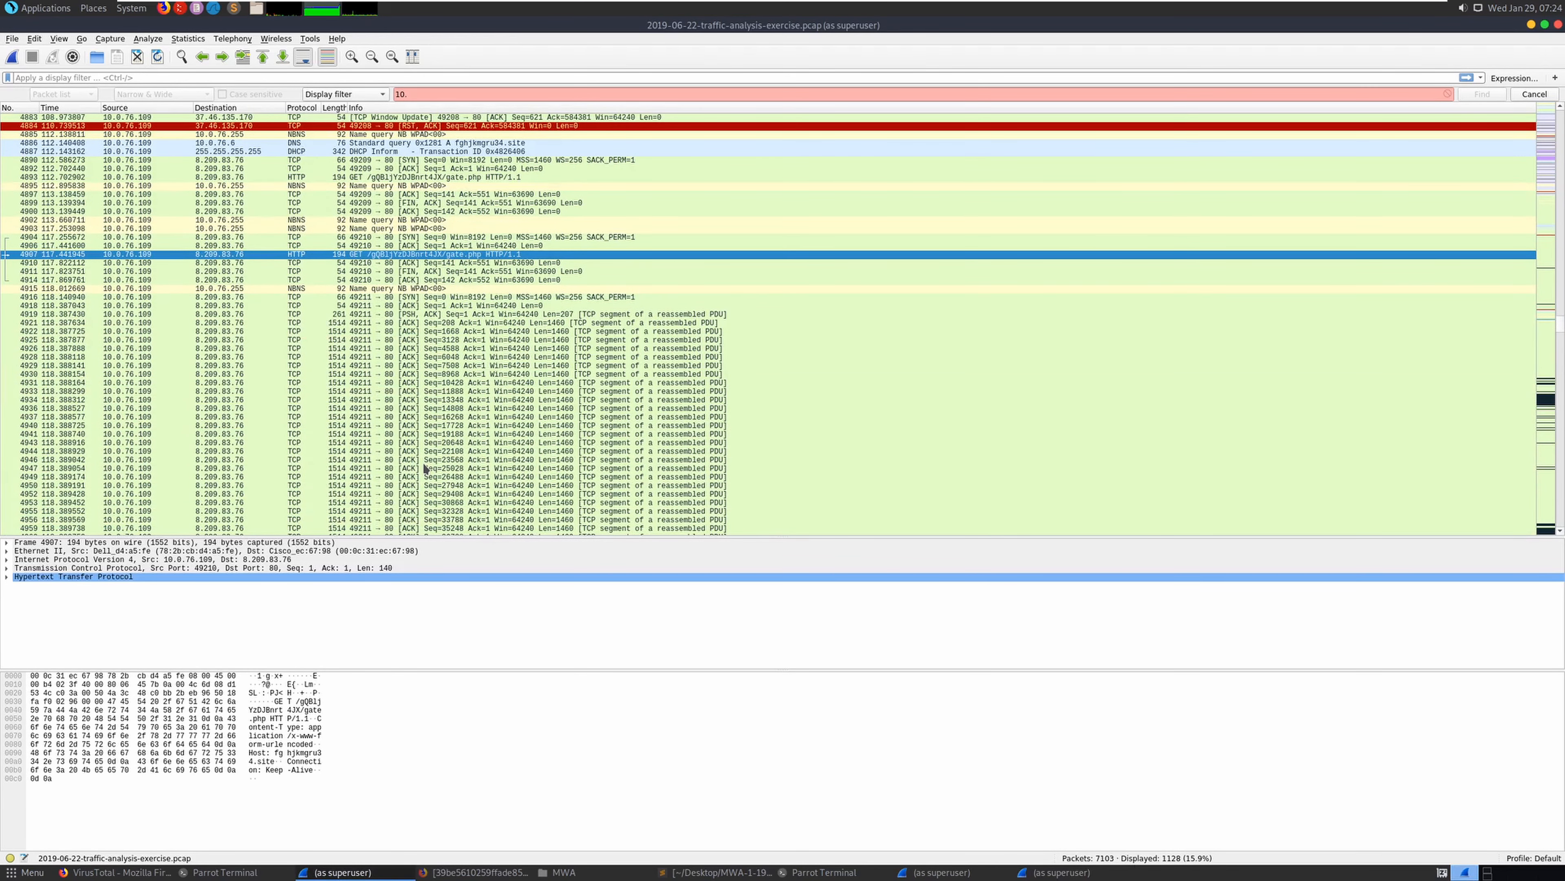
# Switch to the Sublime Text notes, reread the post-infection IP question, and highlight the candidate address 72.21.81.200
pyautogui.click(739, 873)
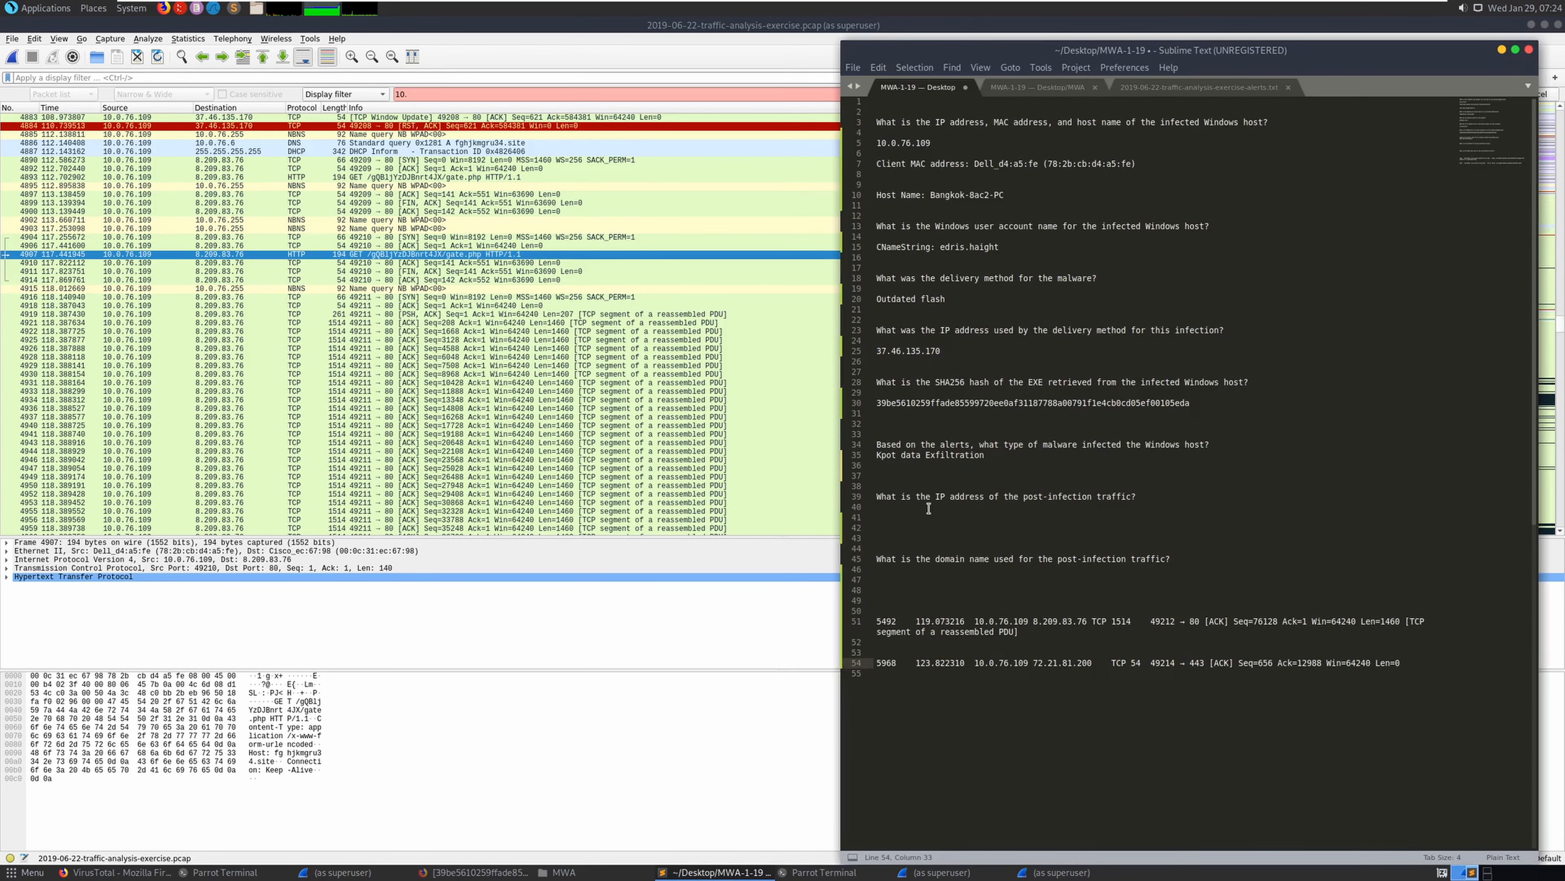
pyautogui.moveTo(929, 500); pyautogui.dragTo(1143, 499)
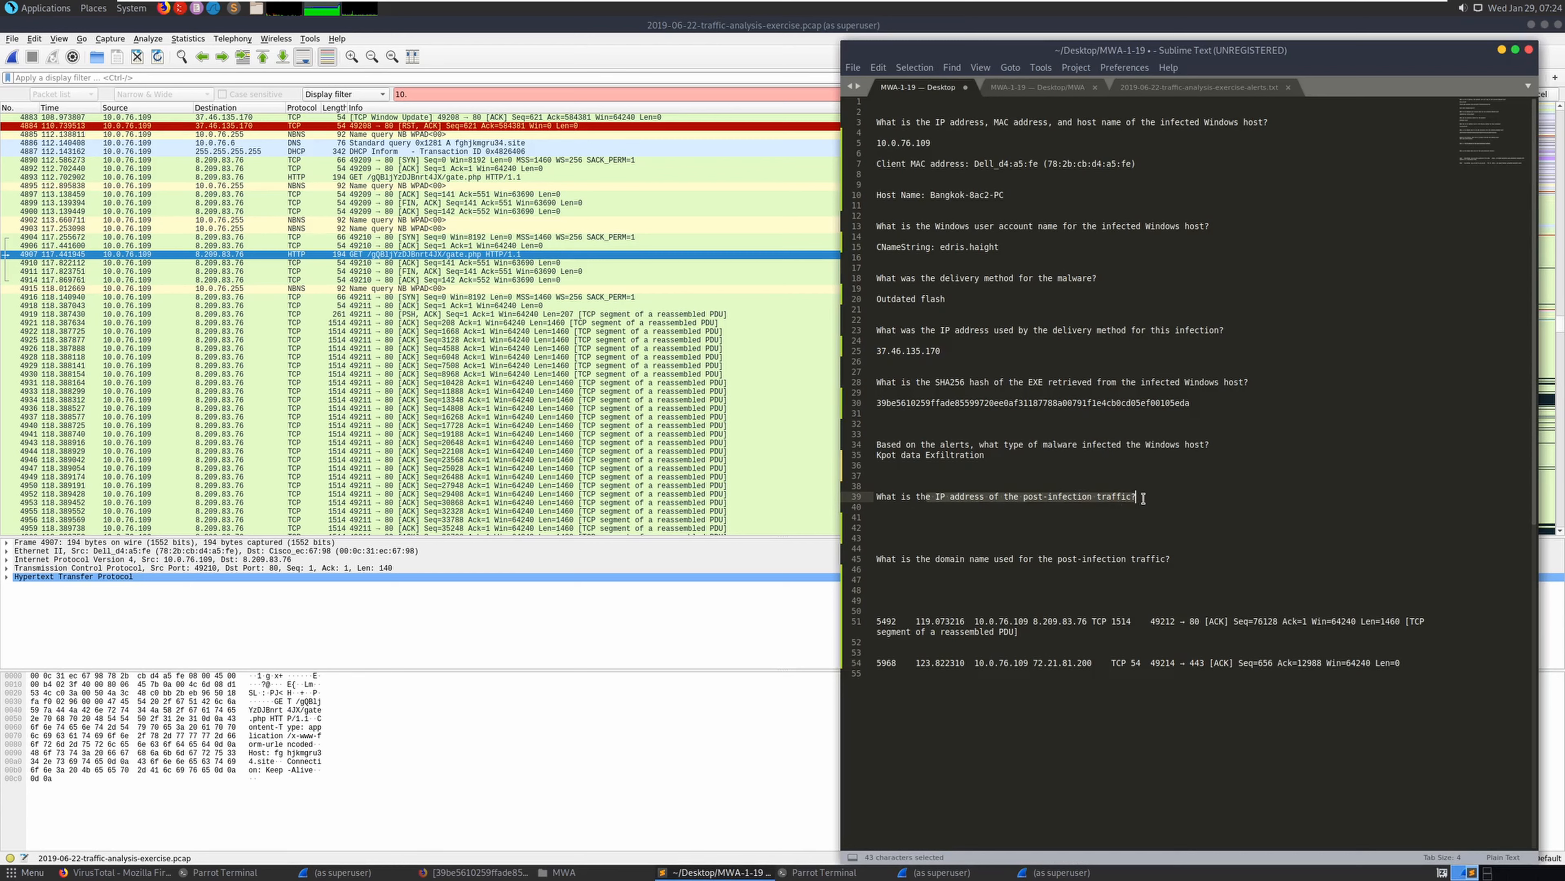
pyautogui.click(1143, 498)
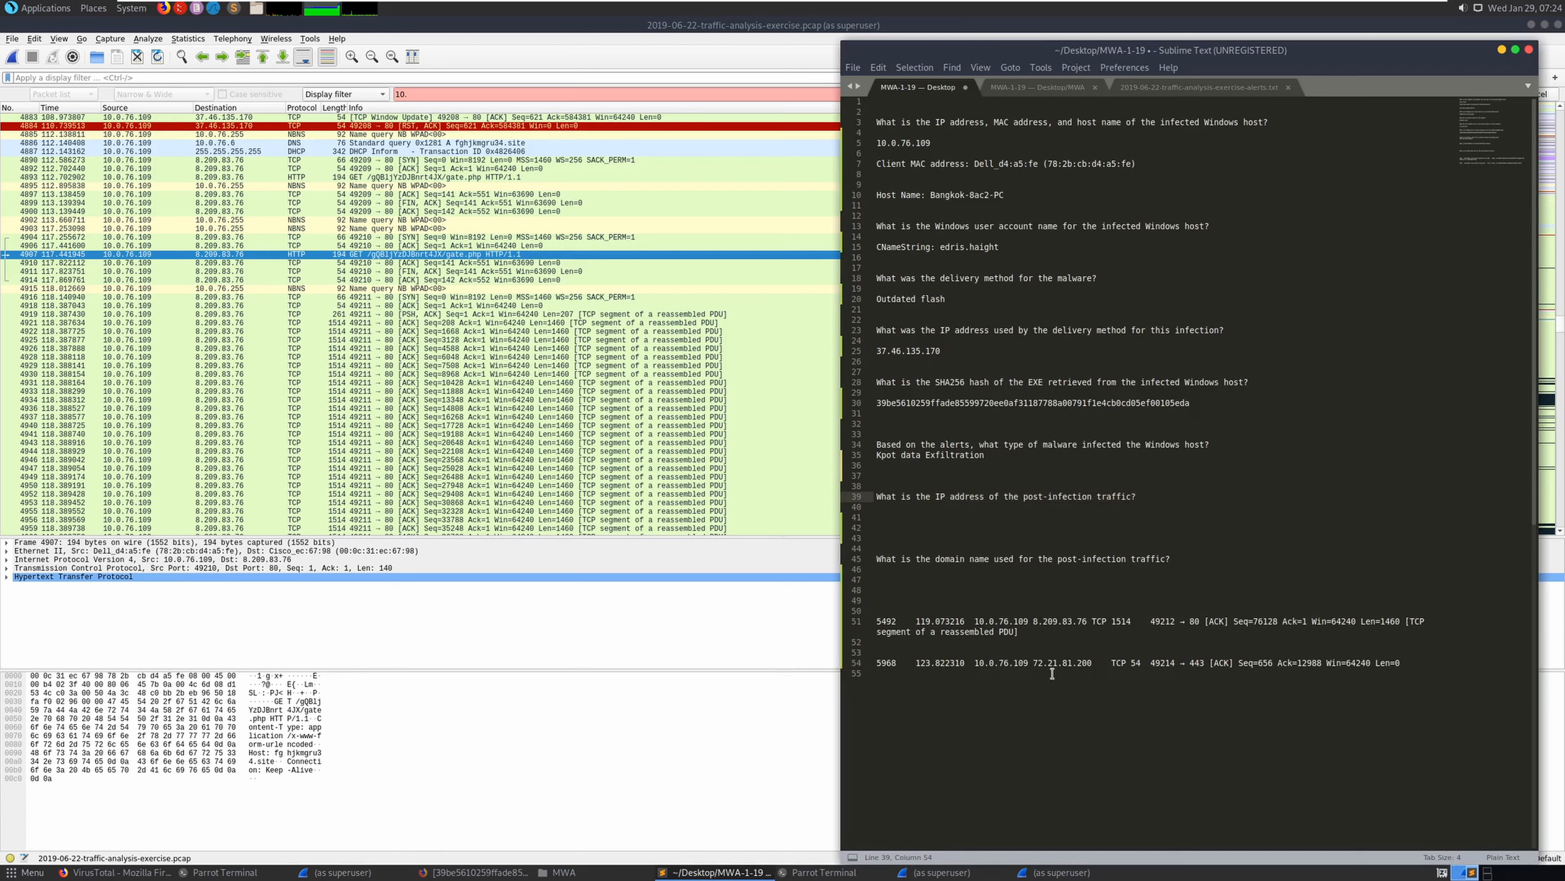
pyautogui.moveTo(1035, 621); pyautogui.dragTo(1093, 663)
# Close the separate packet 4907 details window and the HTTP object list window
pyautogui.click(1033, 872)
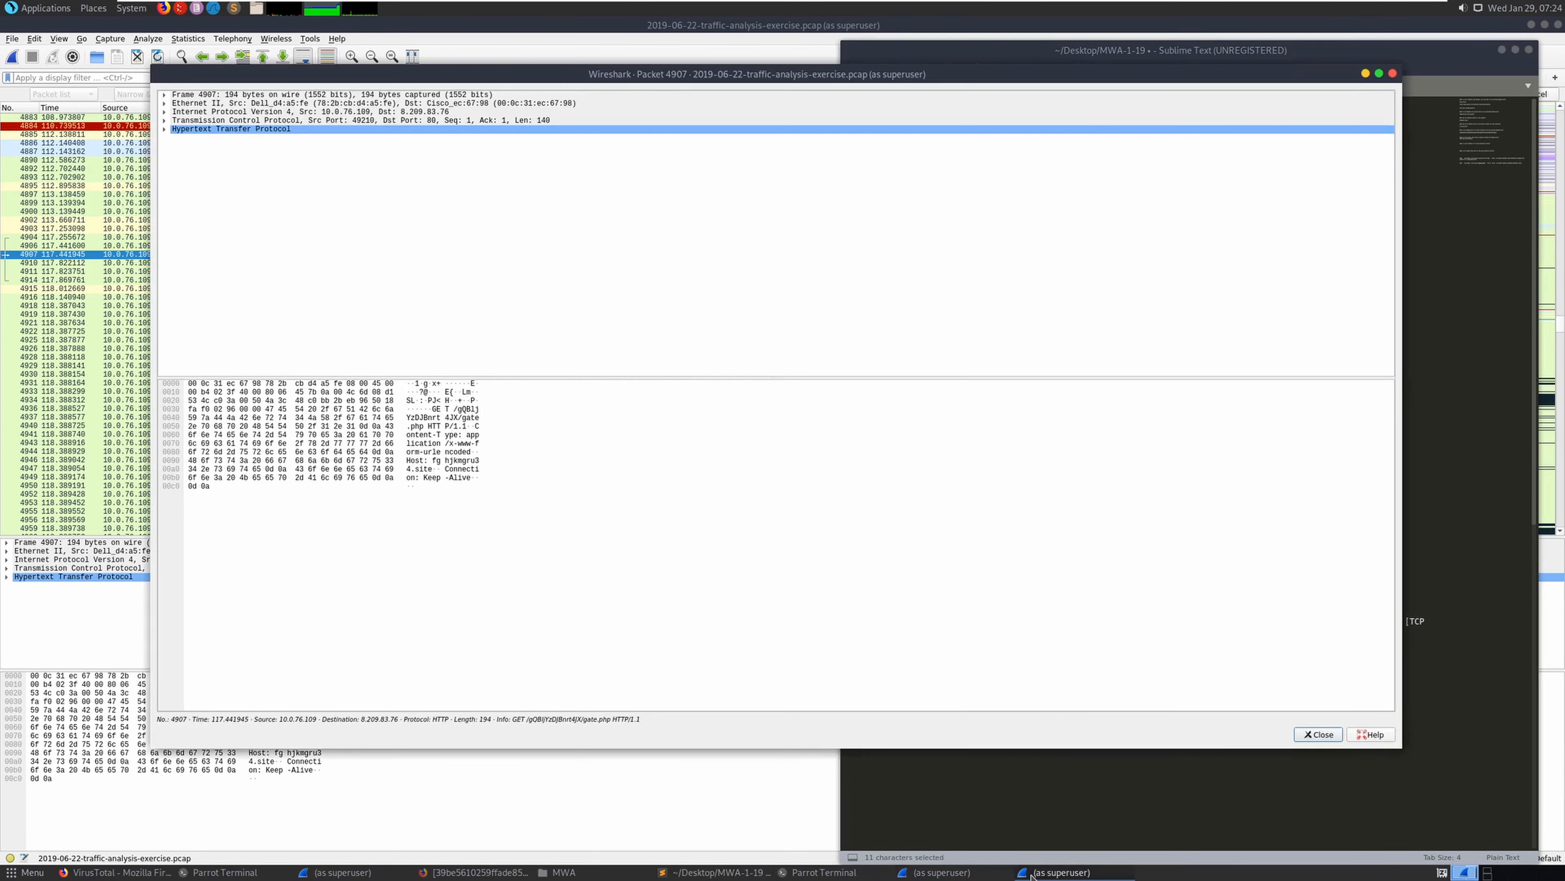
pyautogui.rightClick(1032, 876)
pyautogui.click(1029, 858)
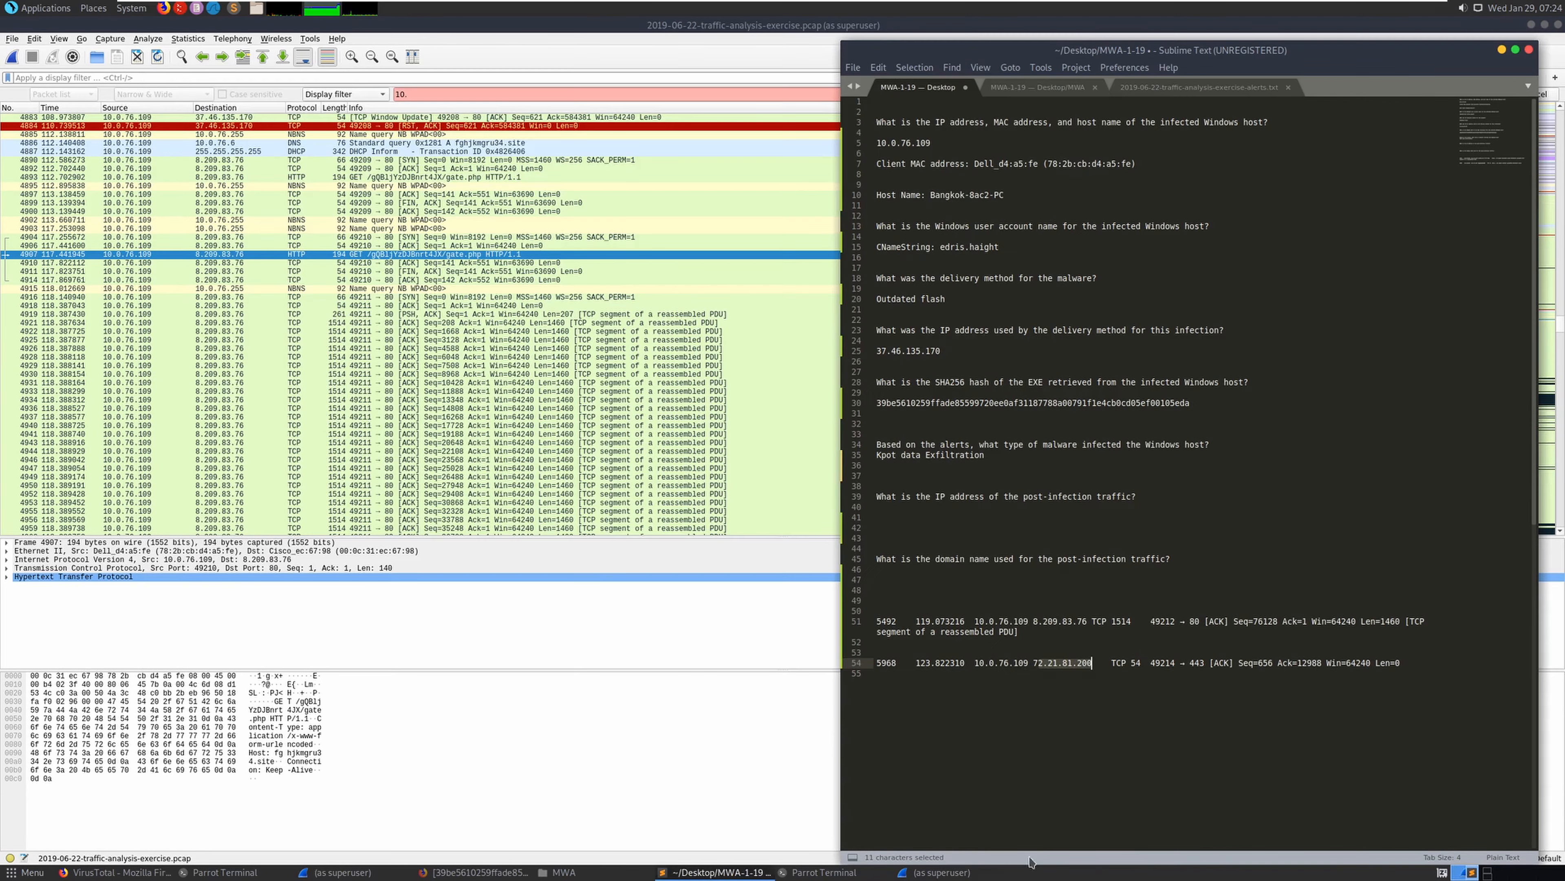
pyautogui.rightClick(960, 872)
pyautogui.click(957, 858)
pyautogui.click(465, 873)
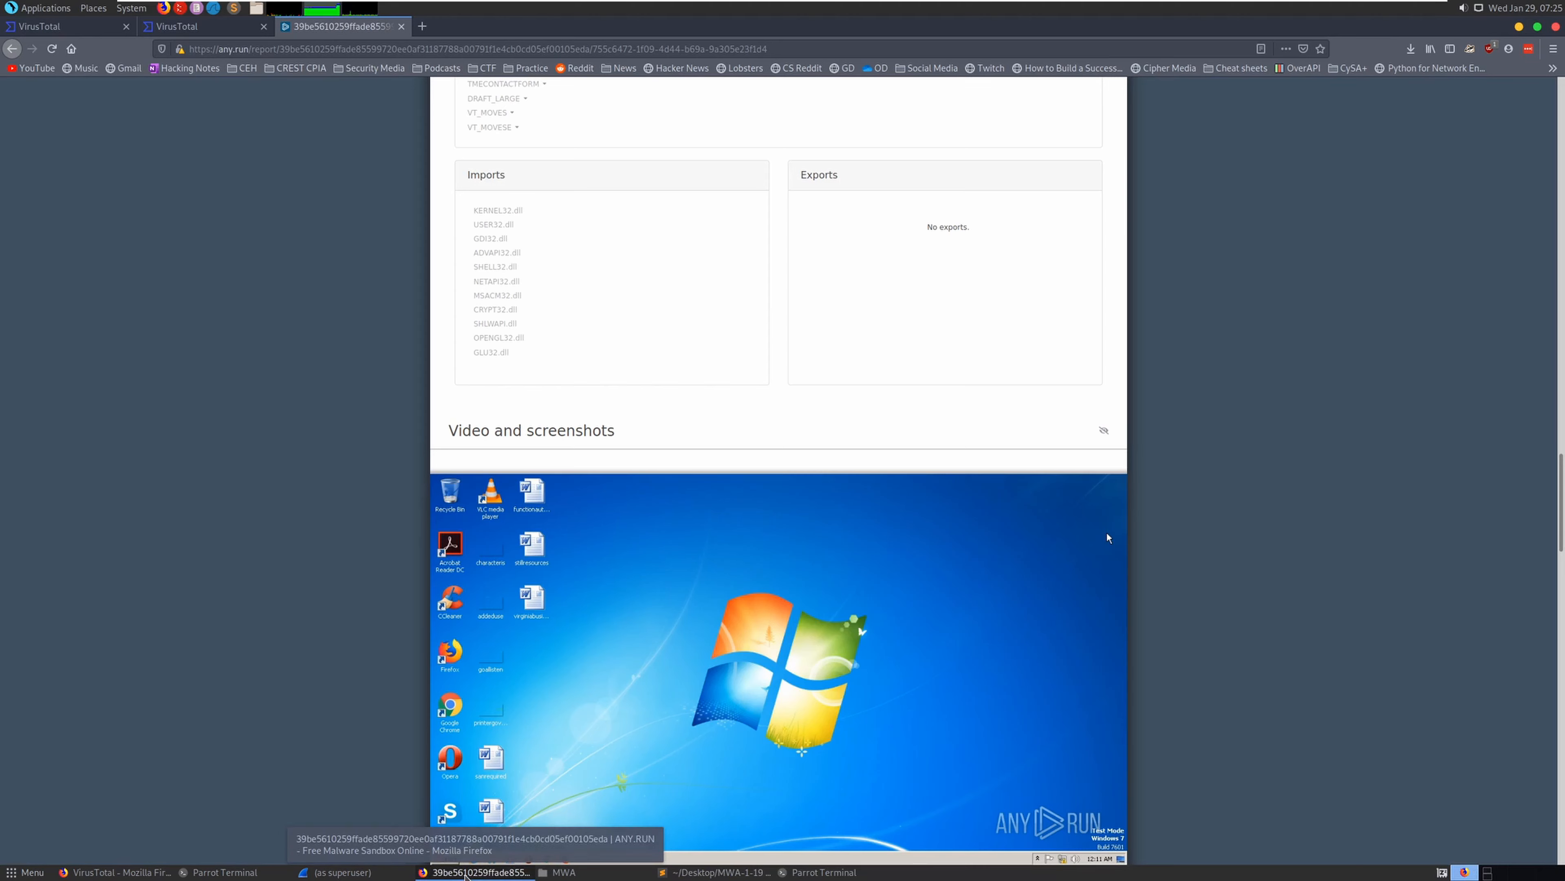
pyautogui.click(467, 876)
pyautogui.click(123, 873)
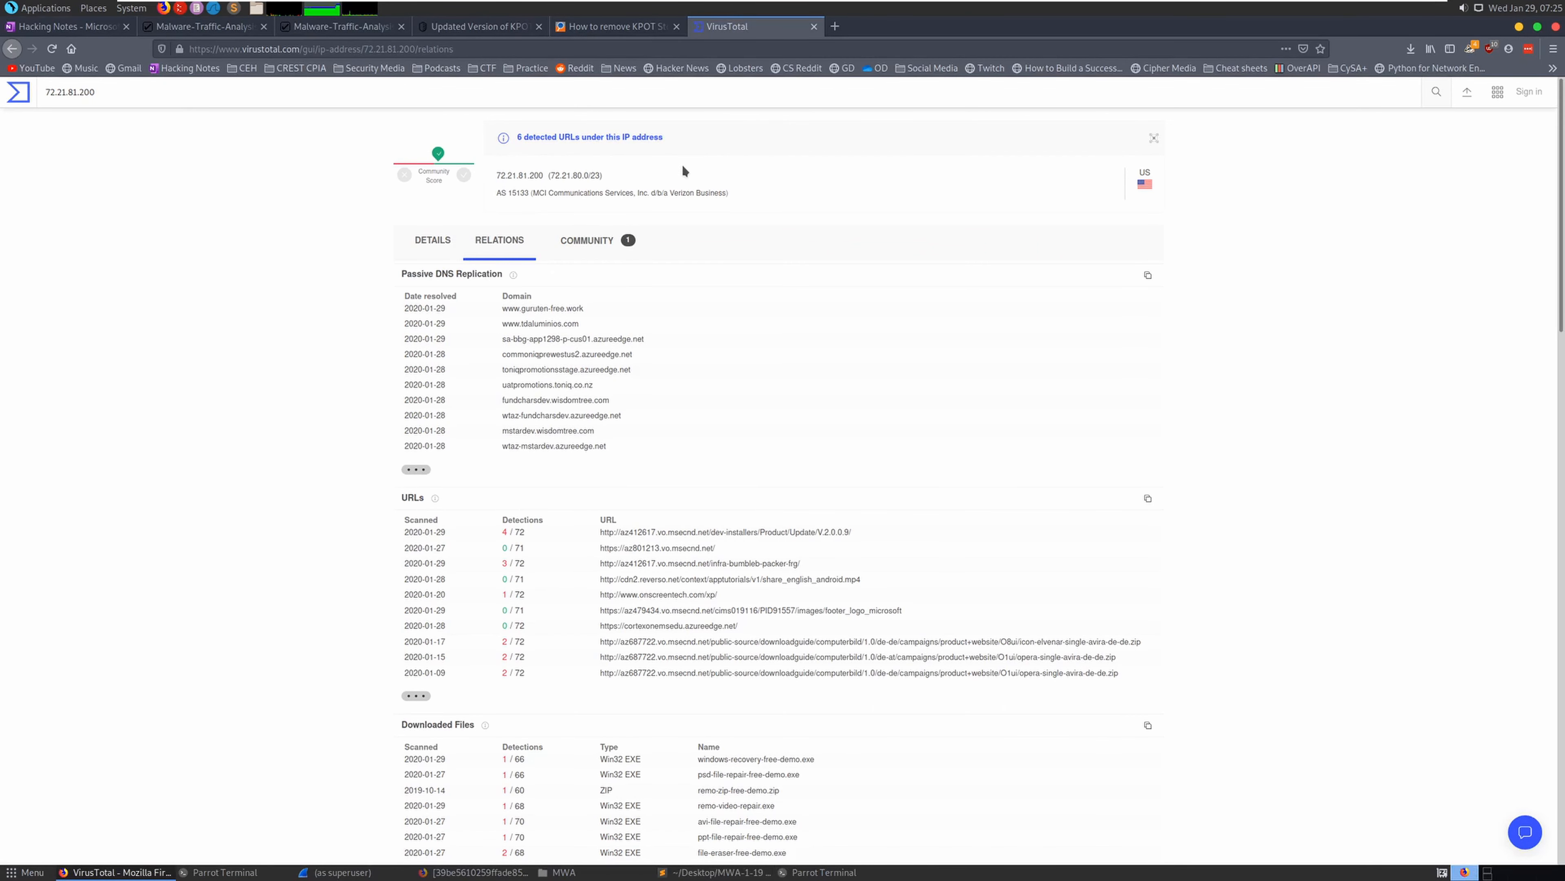
pyautogui.click(435, 238)
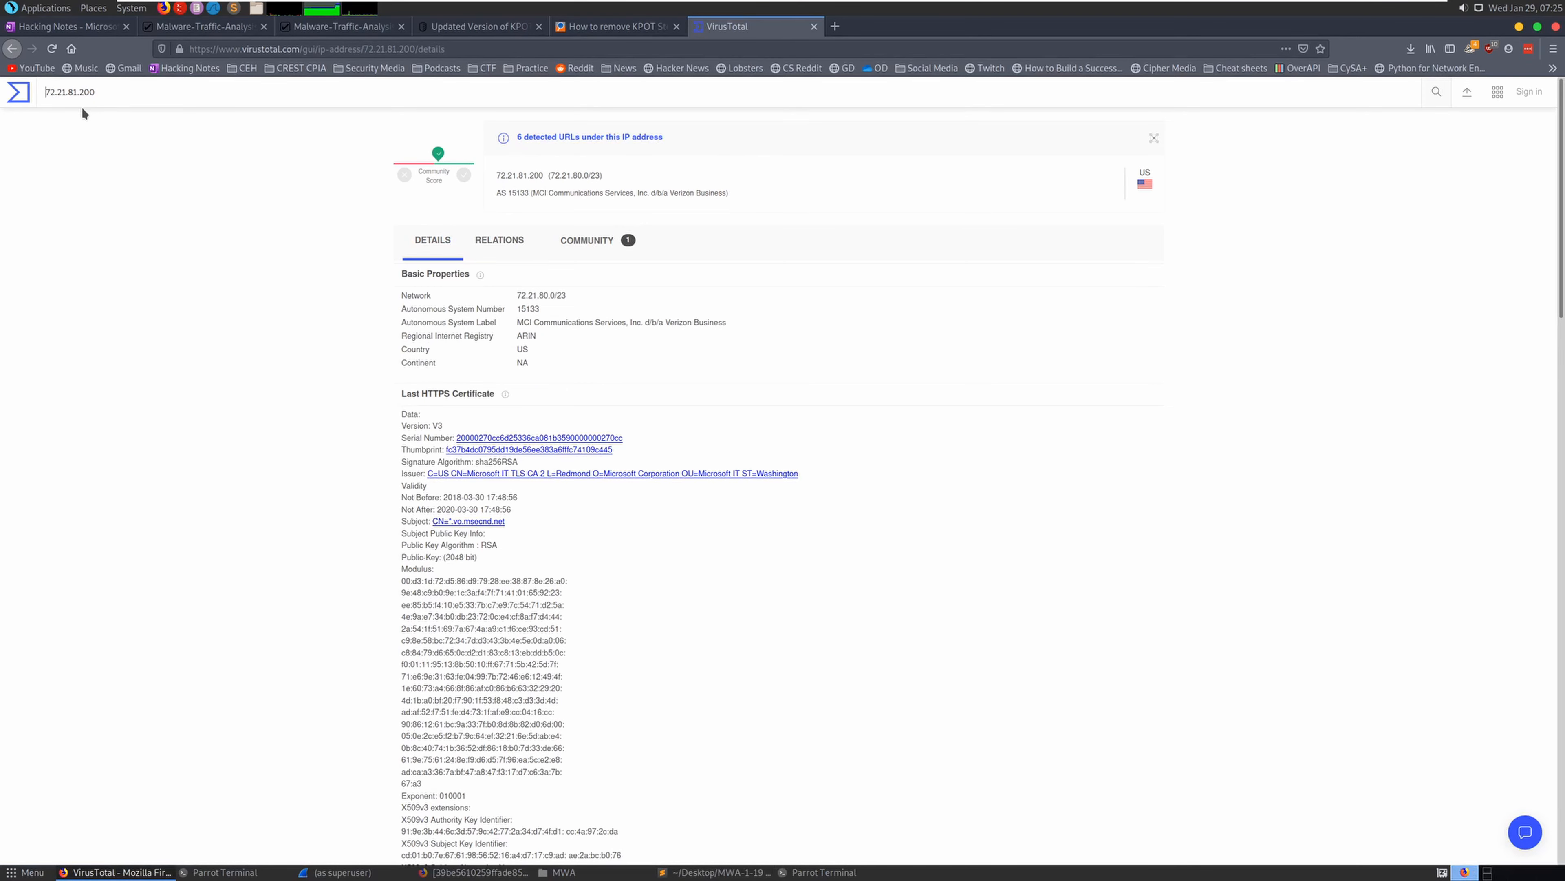
pyautogui.write('//')
pyautogui.press('Return')
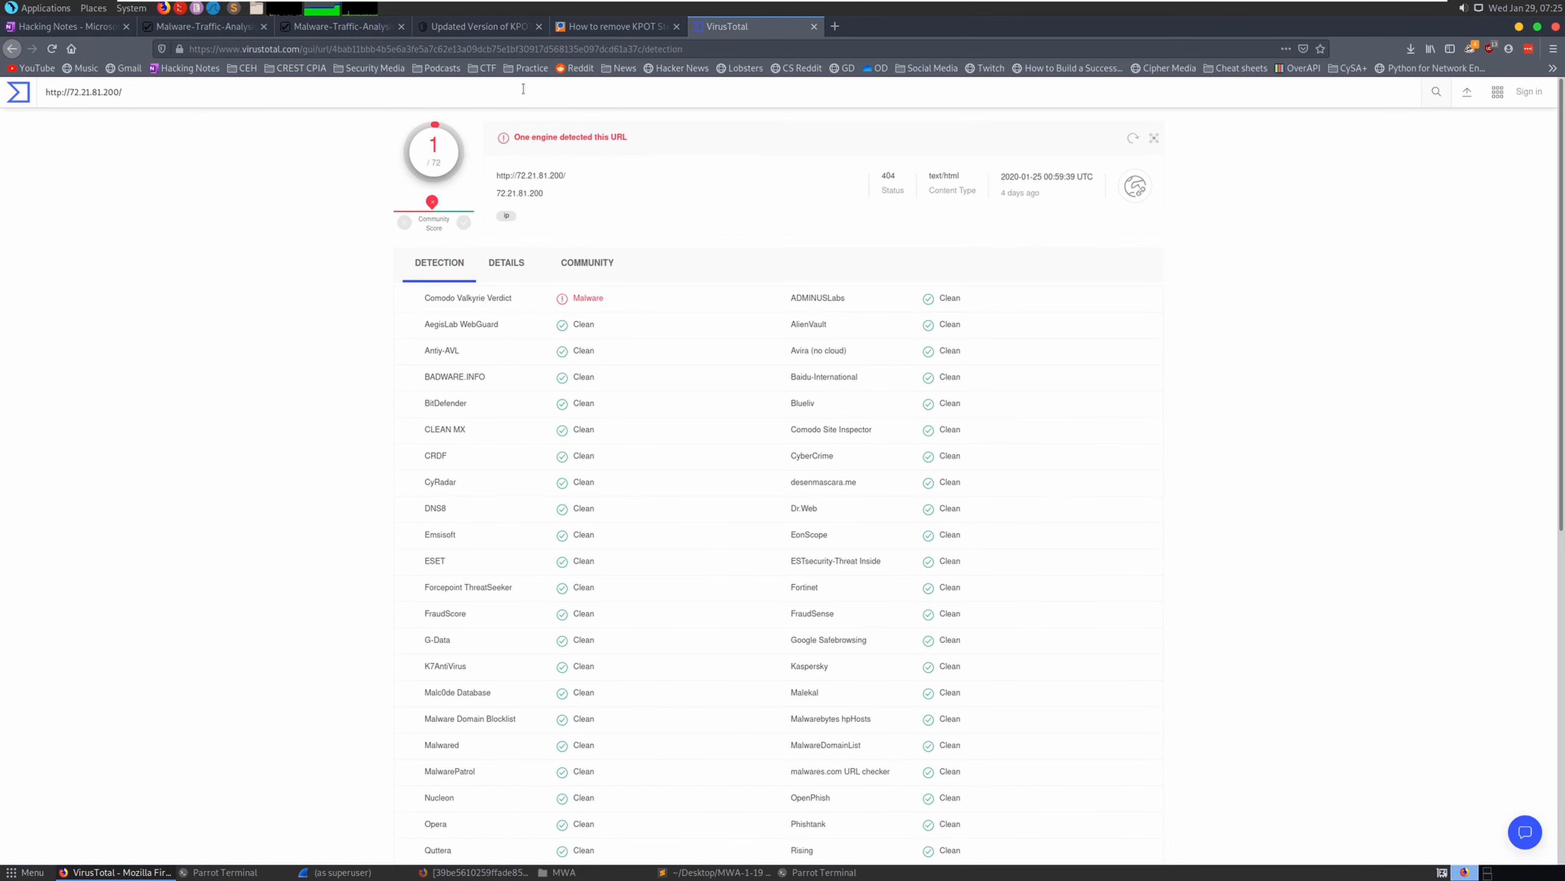
# Search the web for 72.21.81.200 in a new browser tab, and return to the VirusTotal report
pyautogui.click(837, 28)
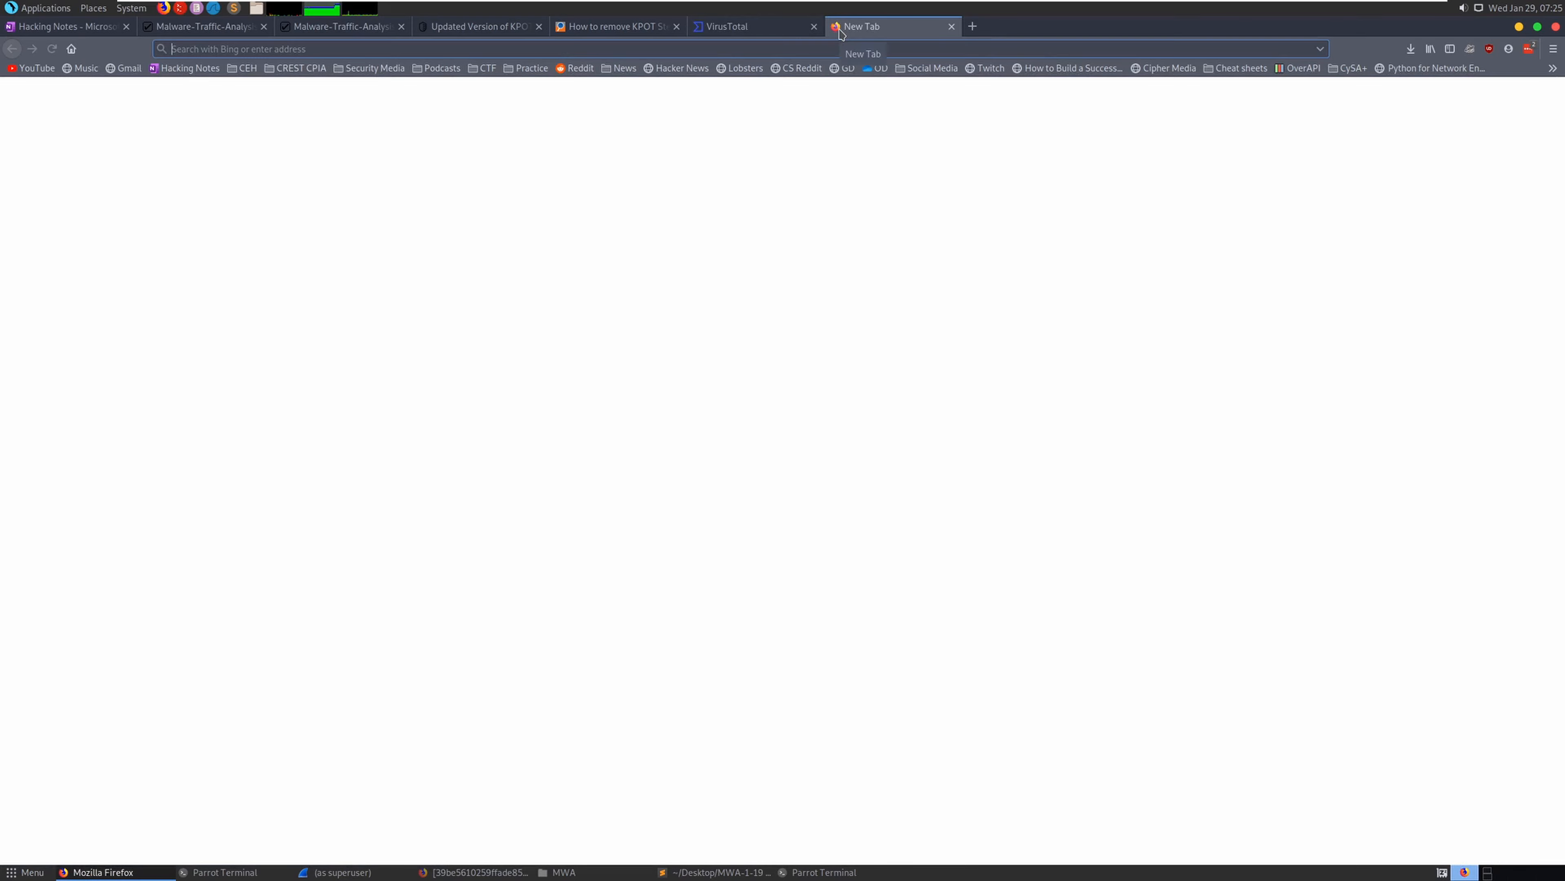
pyautogui.write("'72.21.81.200")
pyautogui.press('Return')
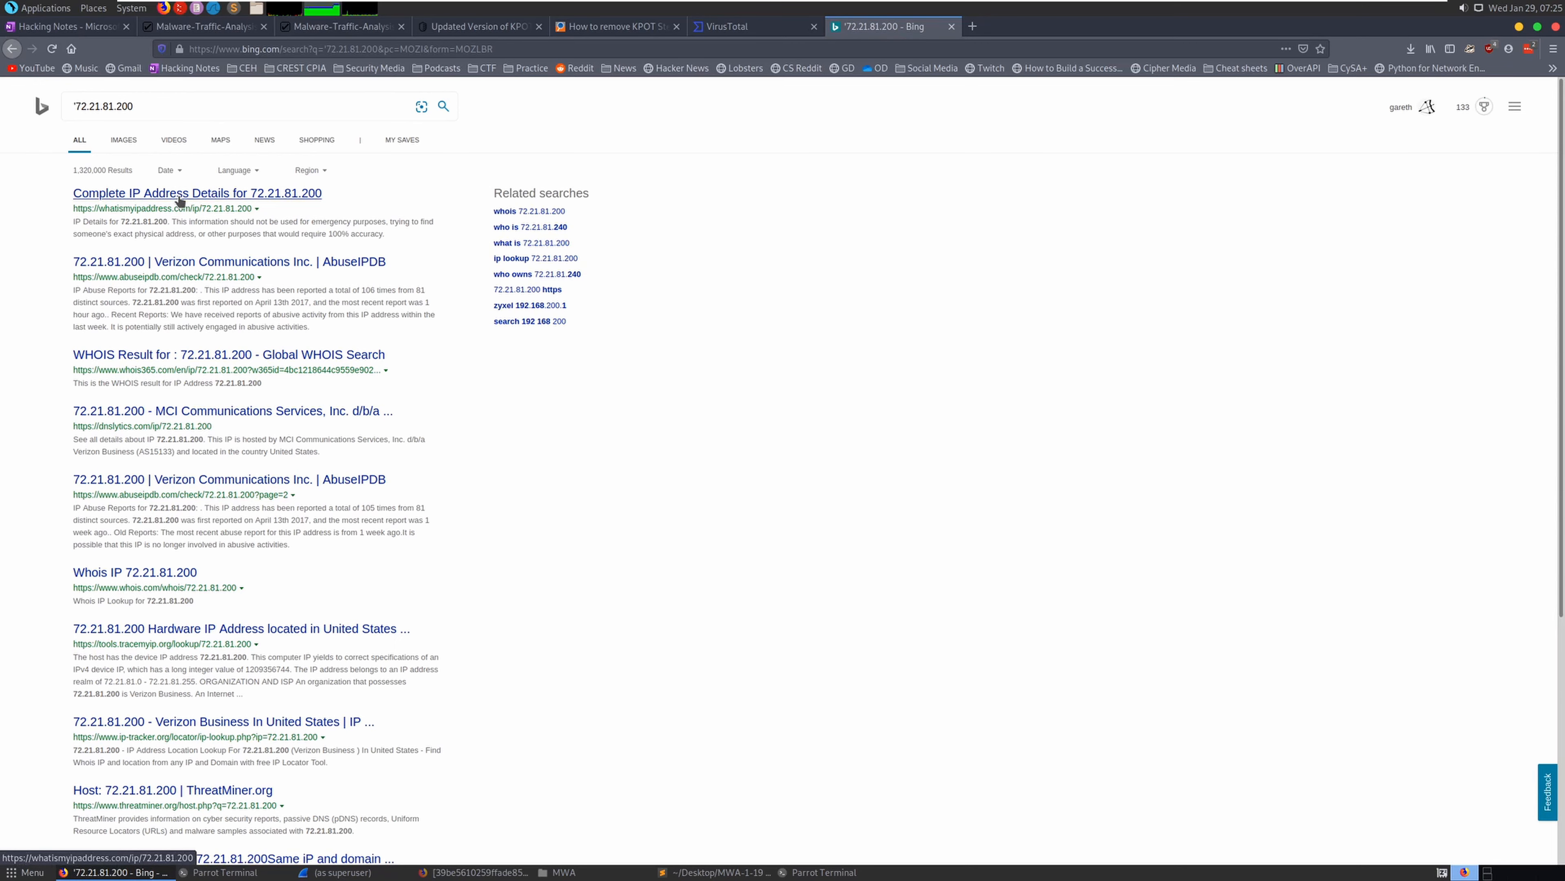
pyautogui.click(755, 28)
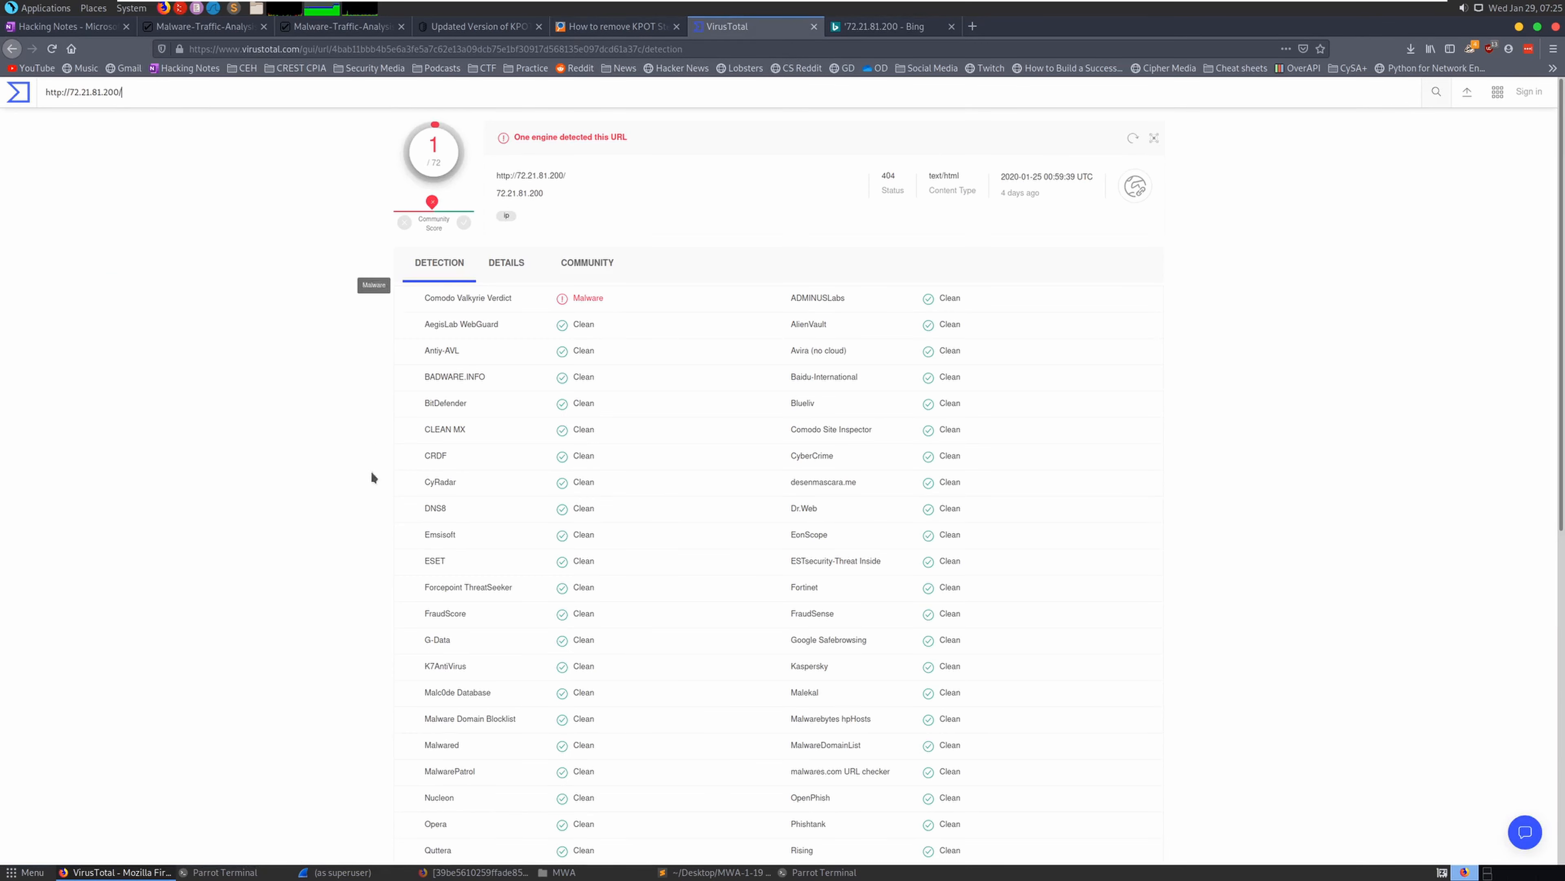
# Recheck the candidate addresses in the notes, and examine the Wireshark traffic after packet 4907 for connections to 8.209.83.76 and 72.21.81.200
pyautogui.click(684, 872)
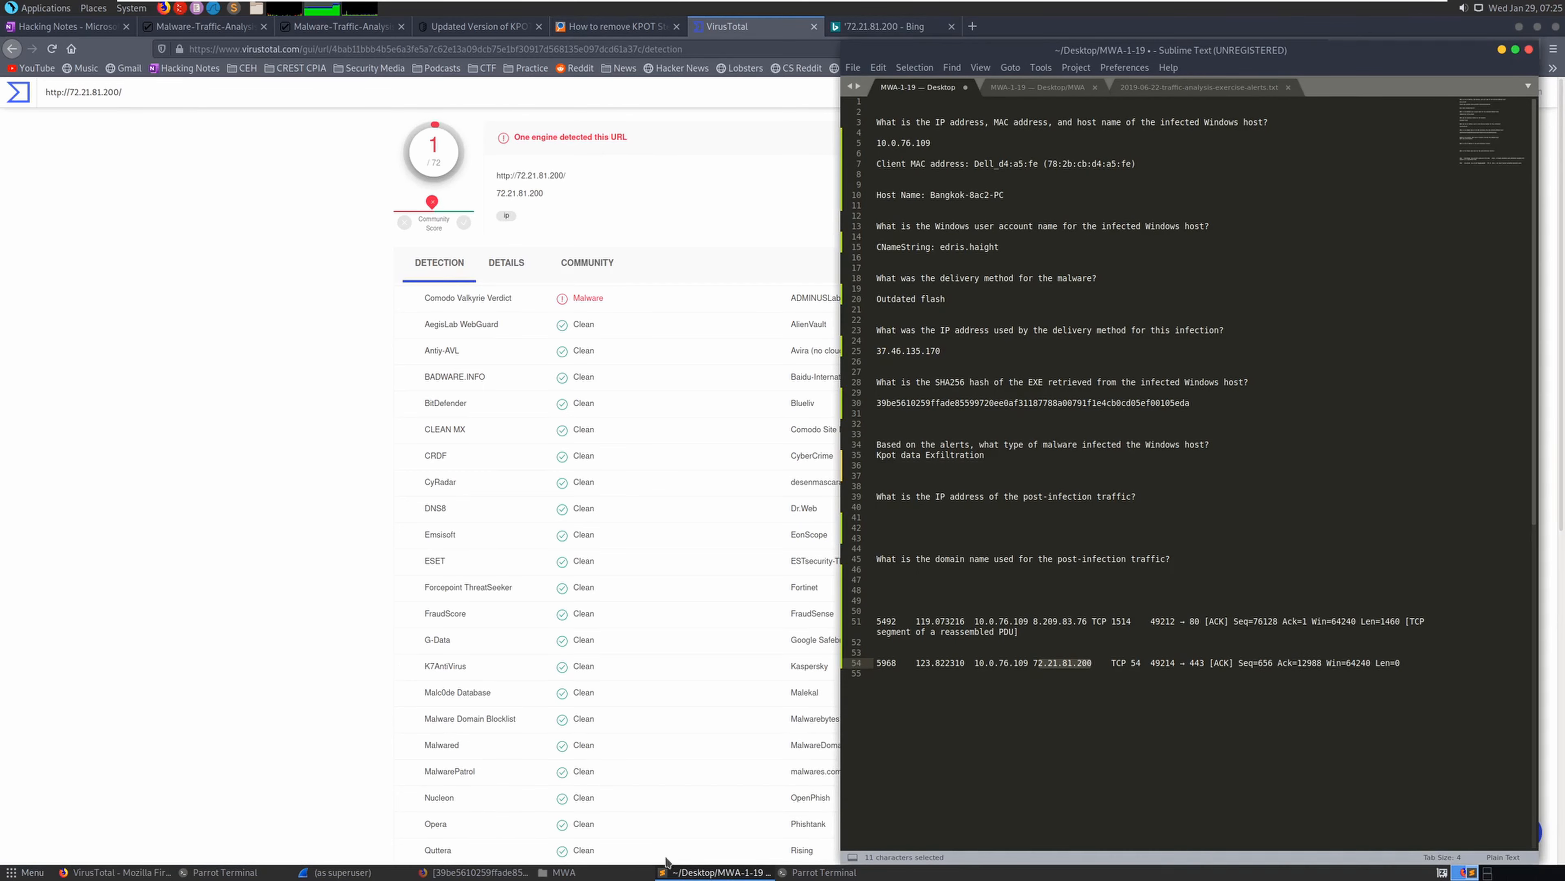
pyautogui.click(688, 876)
pyautogui.click(336, 873)
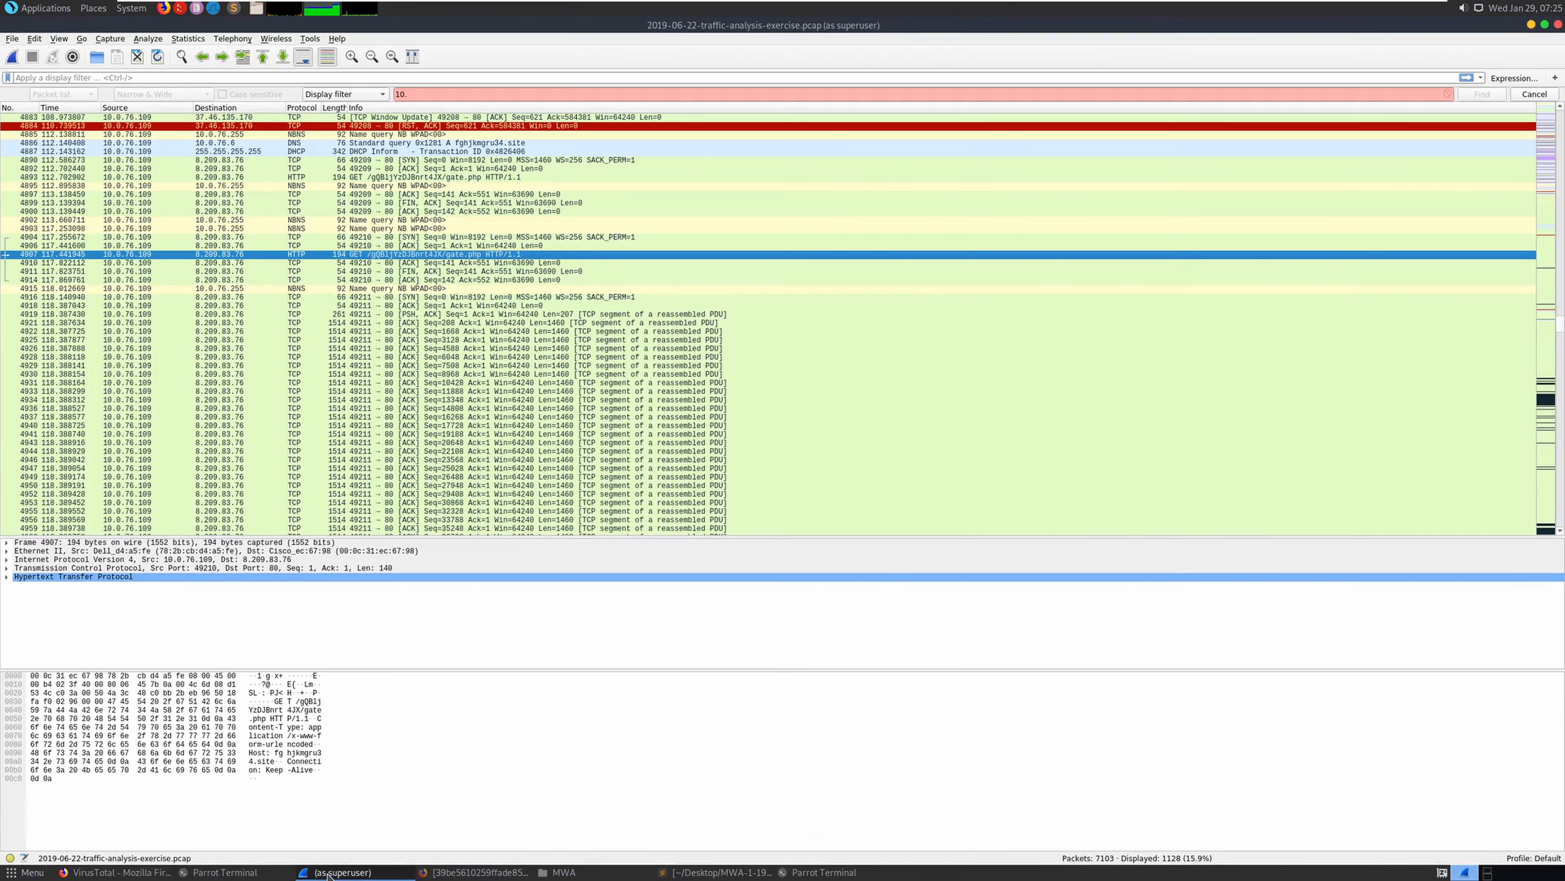
pyautogui.scroll(-1, 1015, 462)
pyautogui.scroll(-20, 1017, 460)
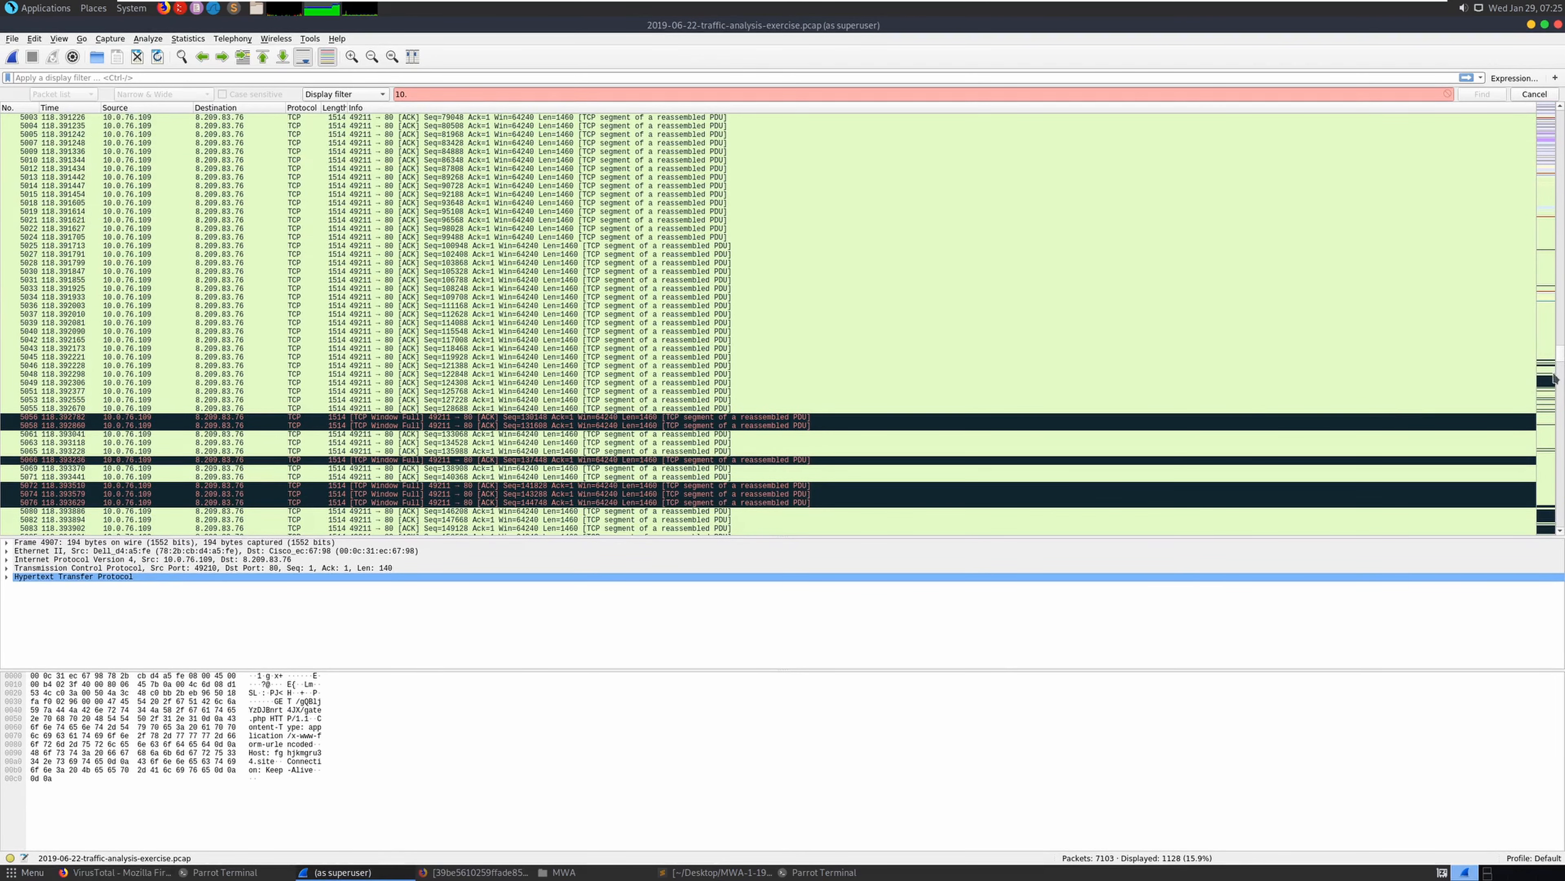
pyautogui.scroll(-20, 1249, 406)
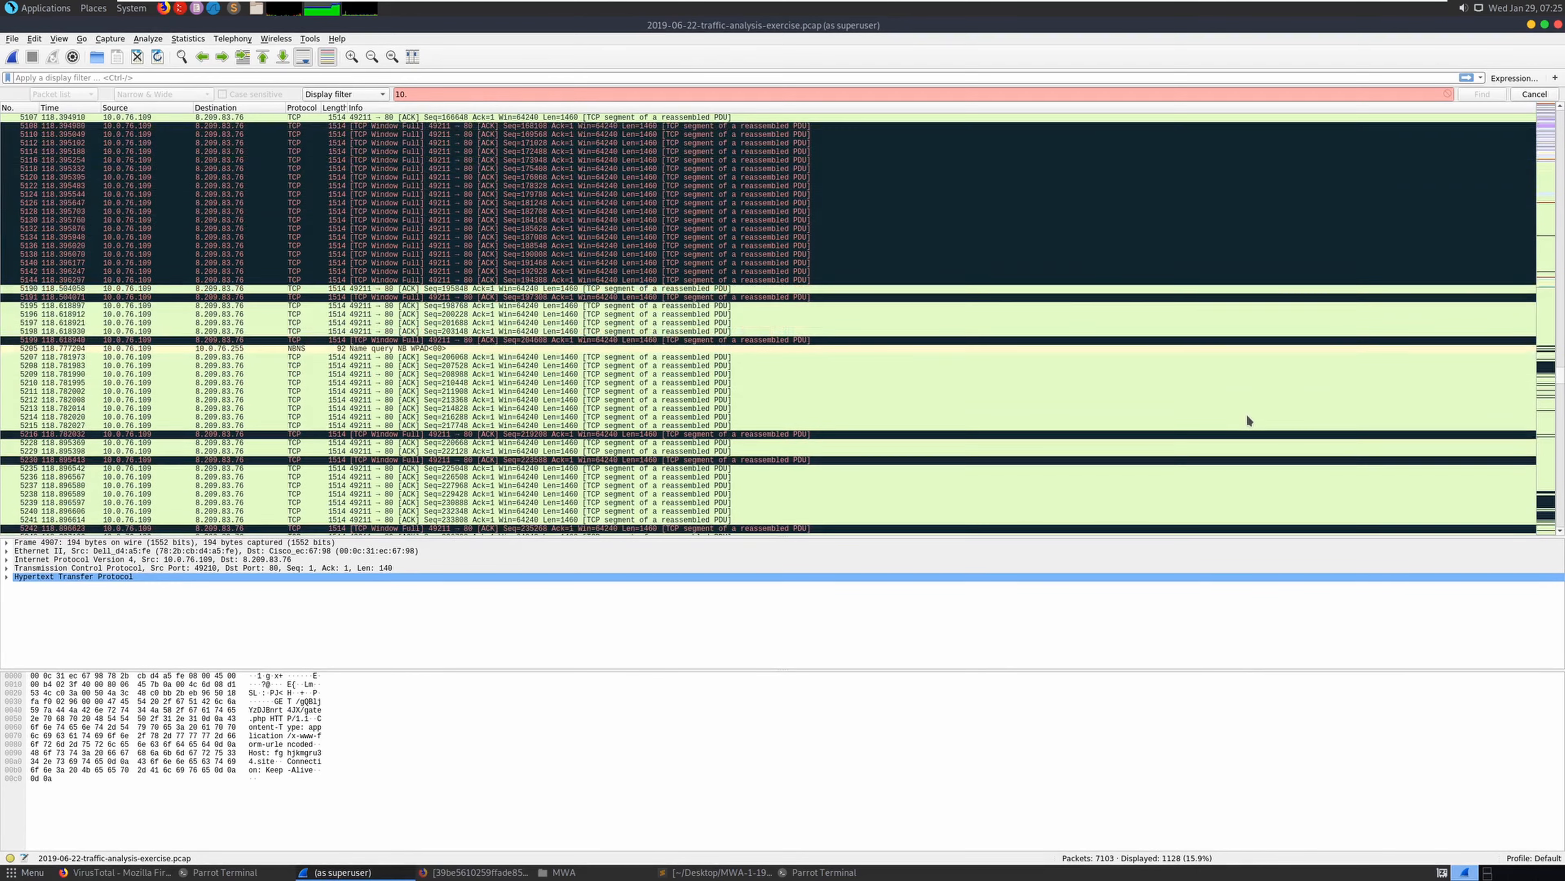
pyautogui.scroll(-20, 1247, 416)
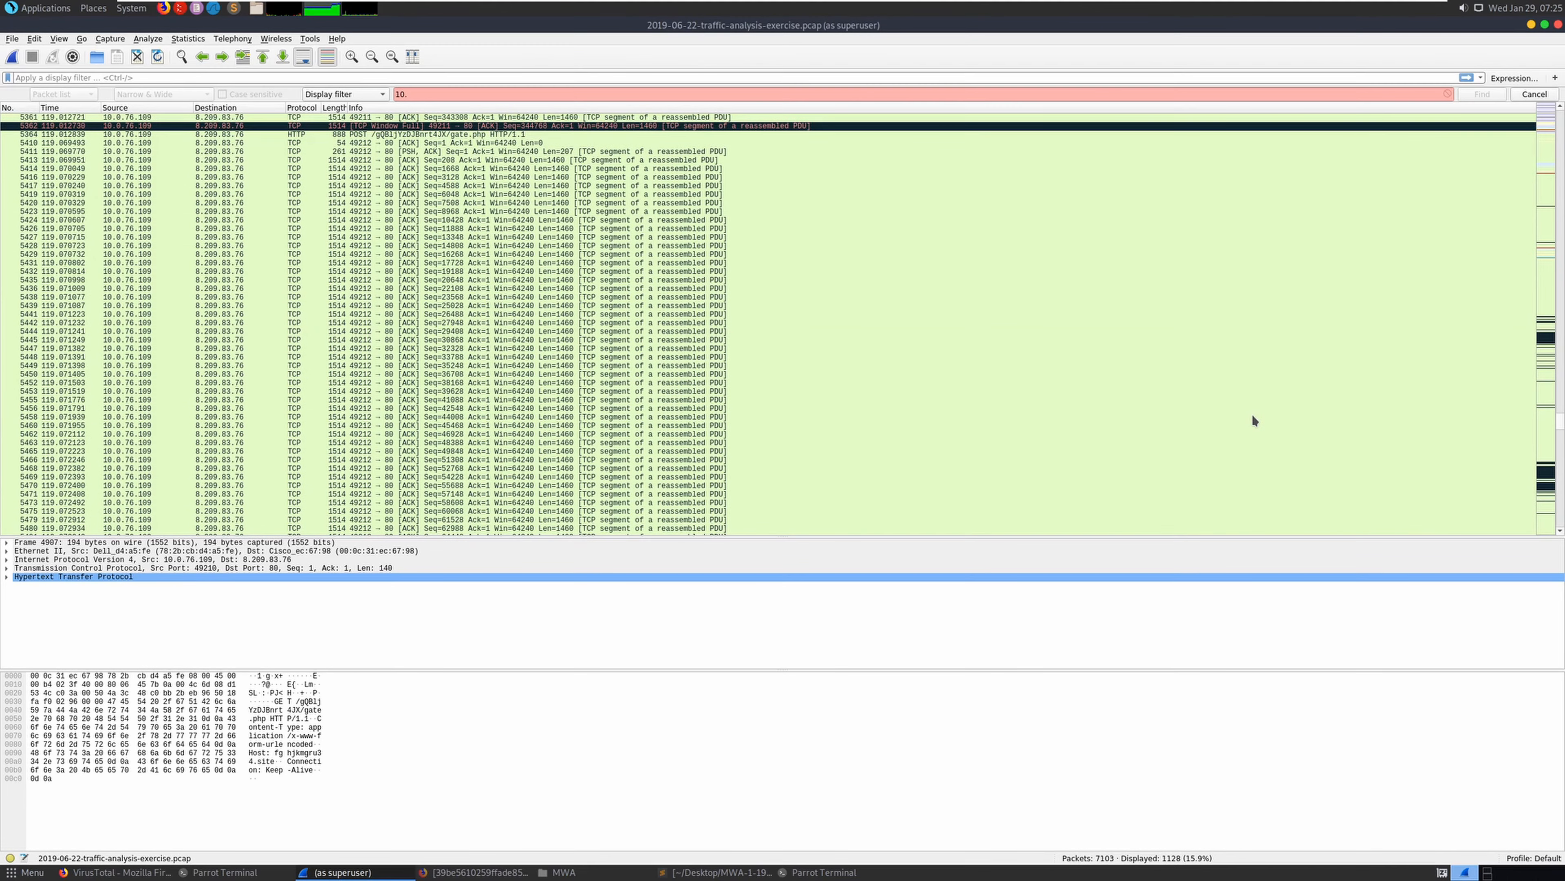
pyautogui.scroll(-20, 1253, 414)
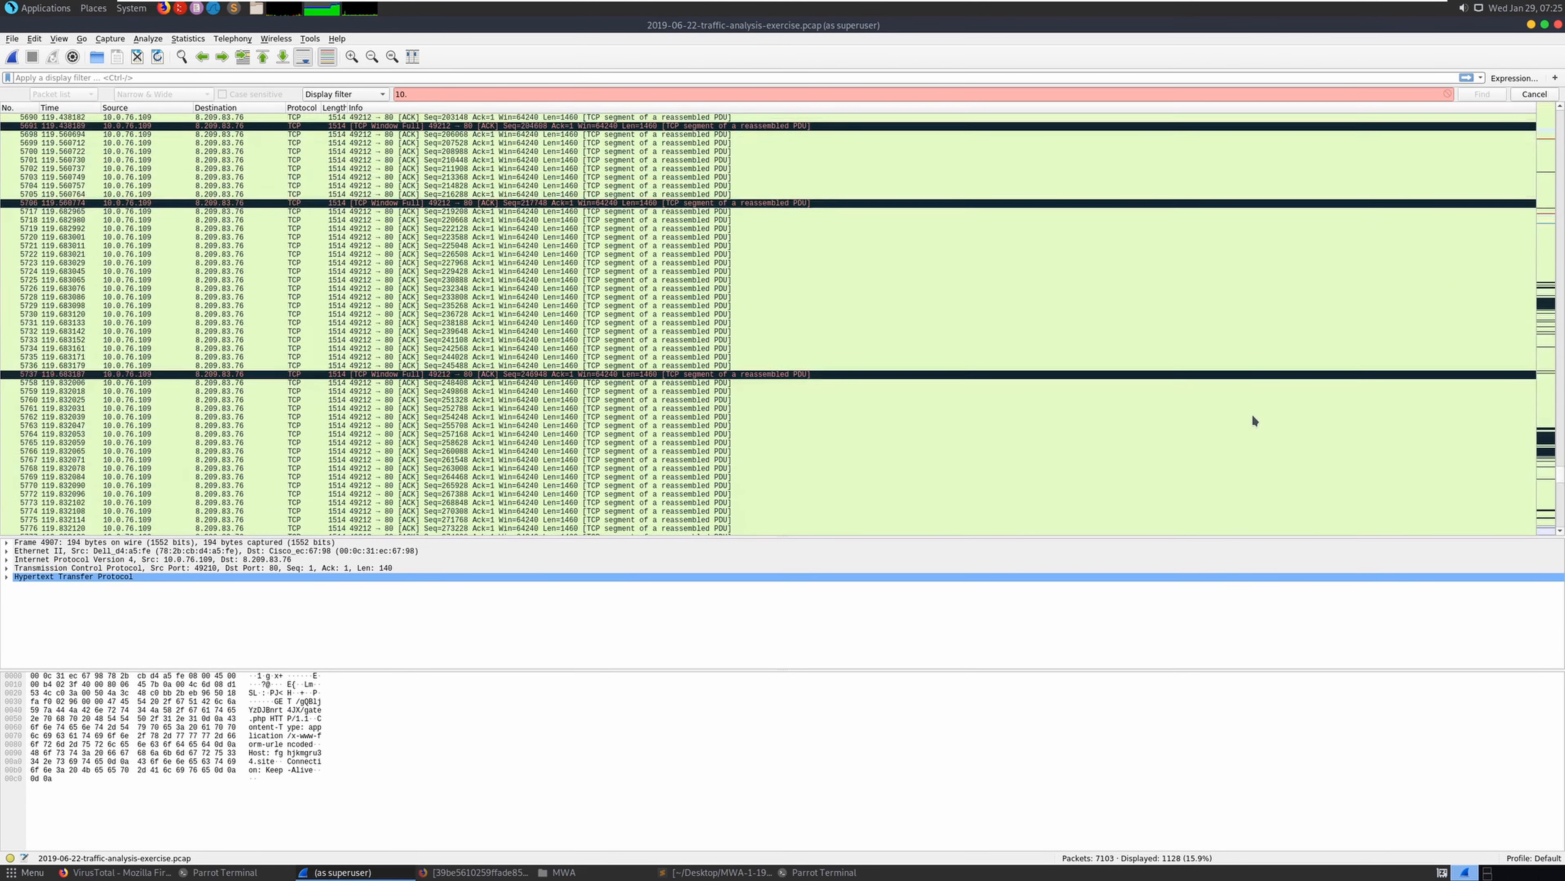
pyautogui.scroll(-17, 1252, 414)
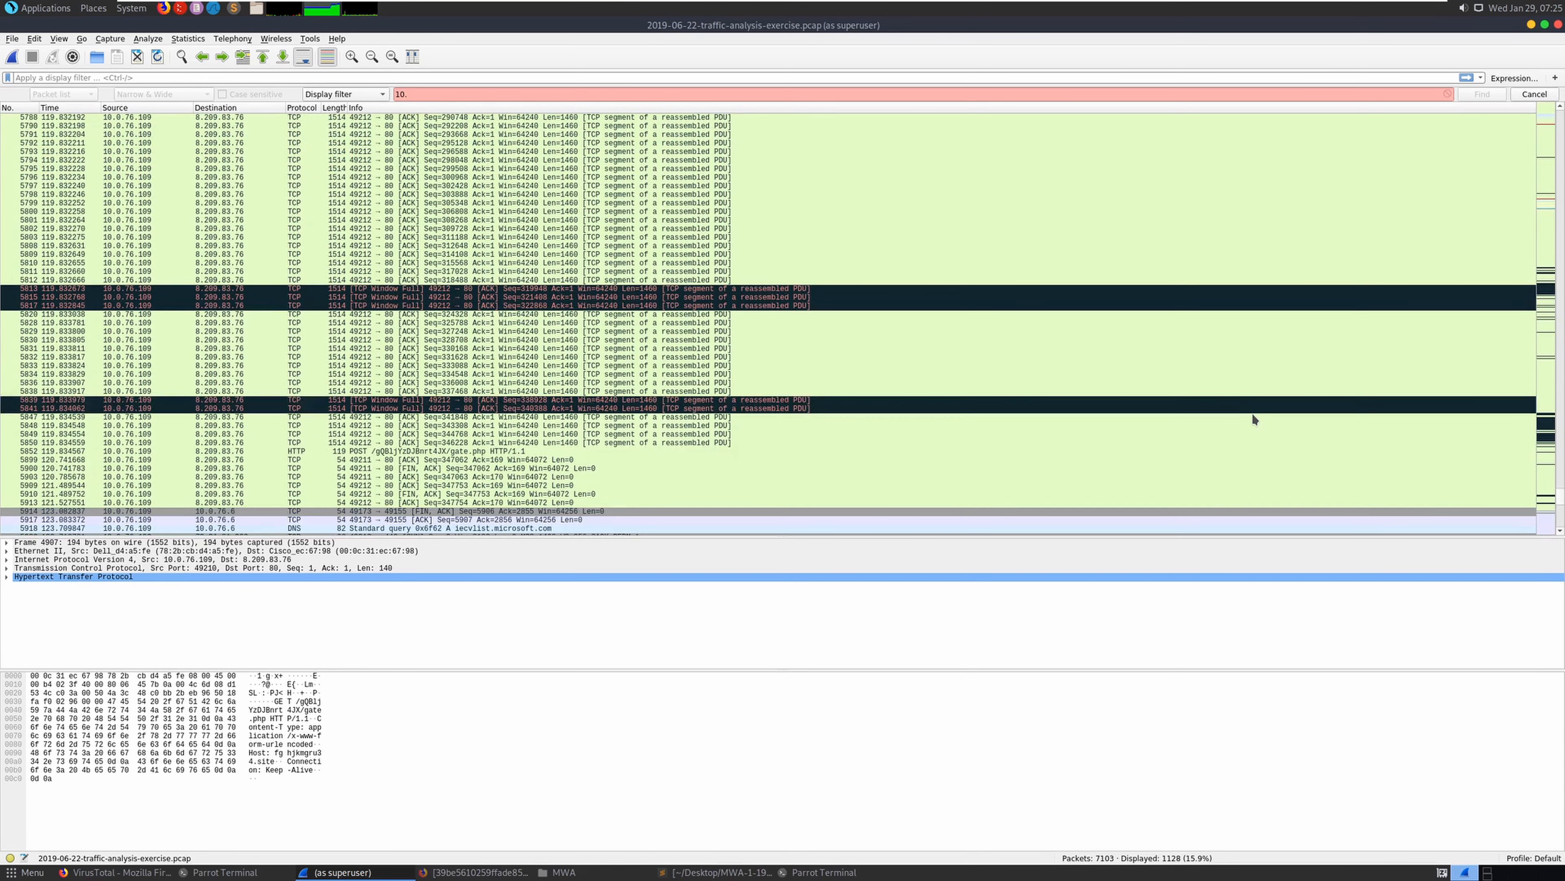
pyautogui.scroll(-6, 1253, 412)
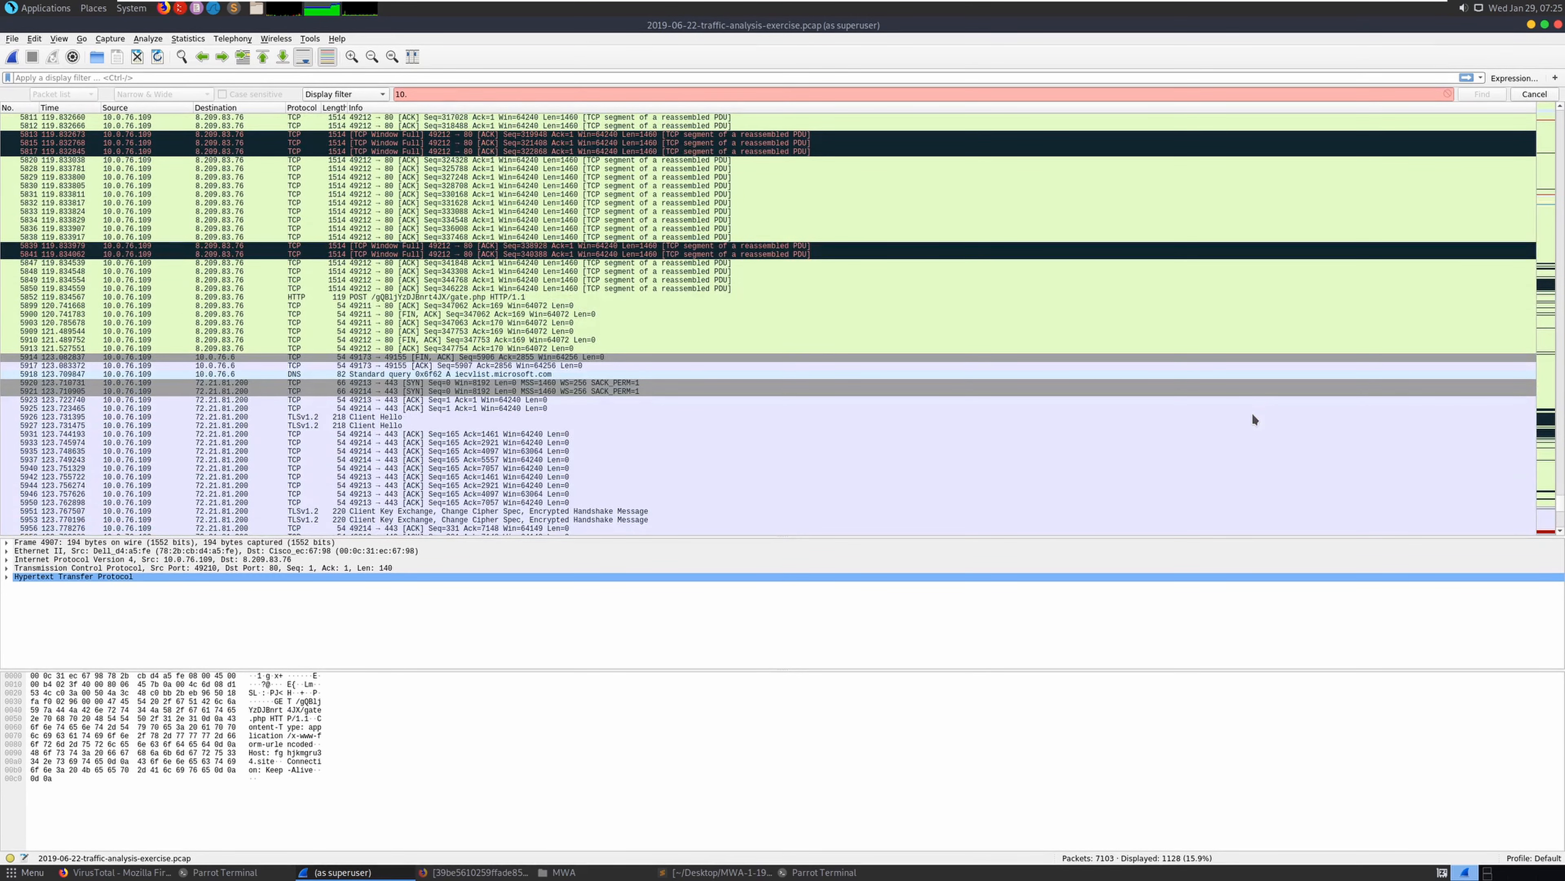
pyautogui.scroll(-6, 1253, 412)
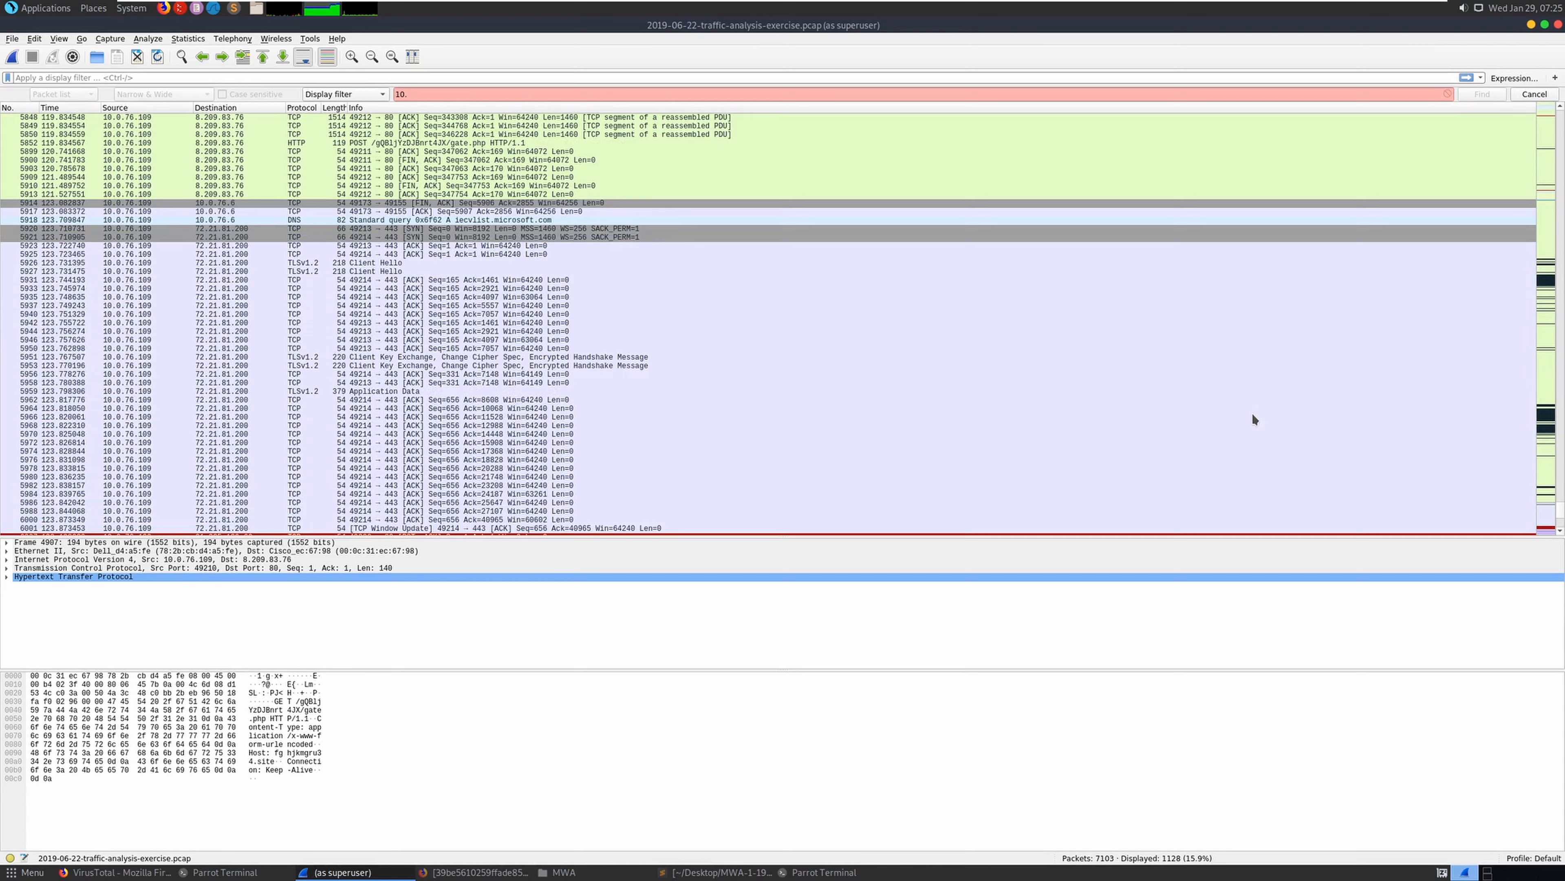
pyautogui.scroll(-6, 1252, 412)
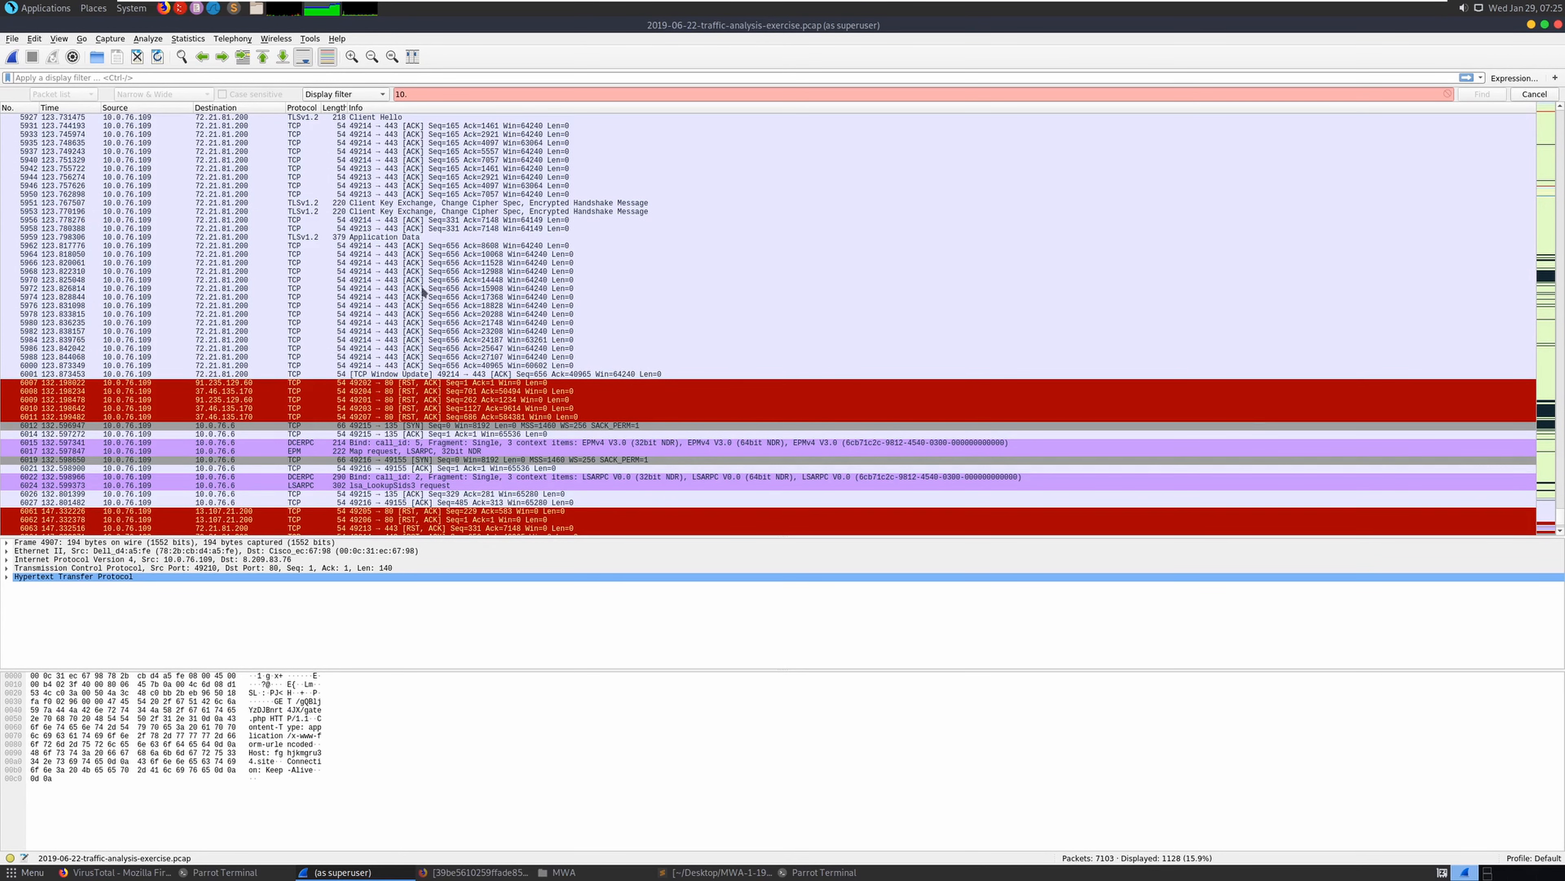
# Check packet 5953 in the capture, and copy 72.21.81.200 from the packet notes in as the answer for the post-infection IP address
pyautogui.click(451, 211)
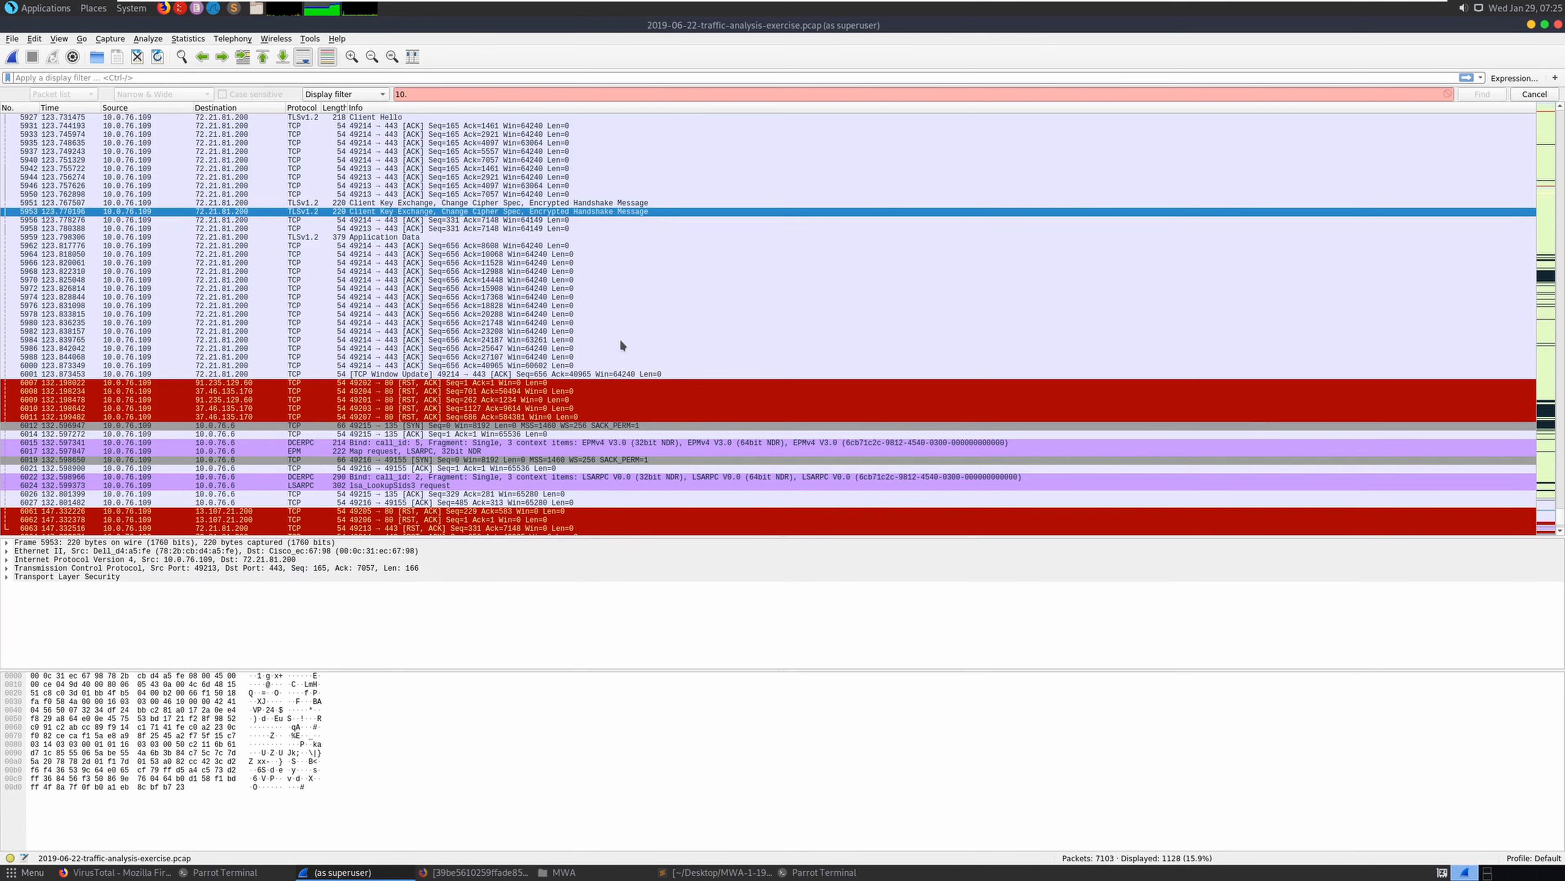
pyautogui.scroll(-2, 634, 344)
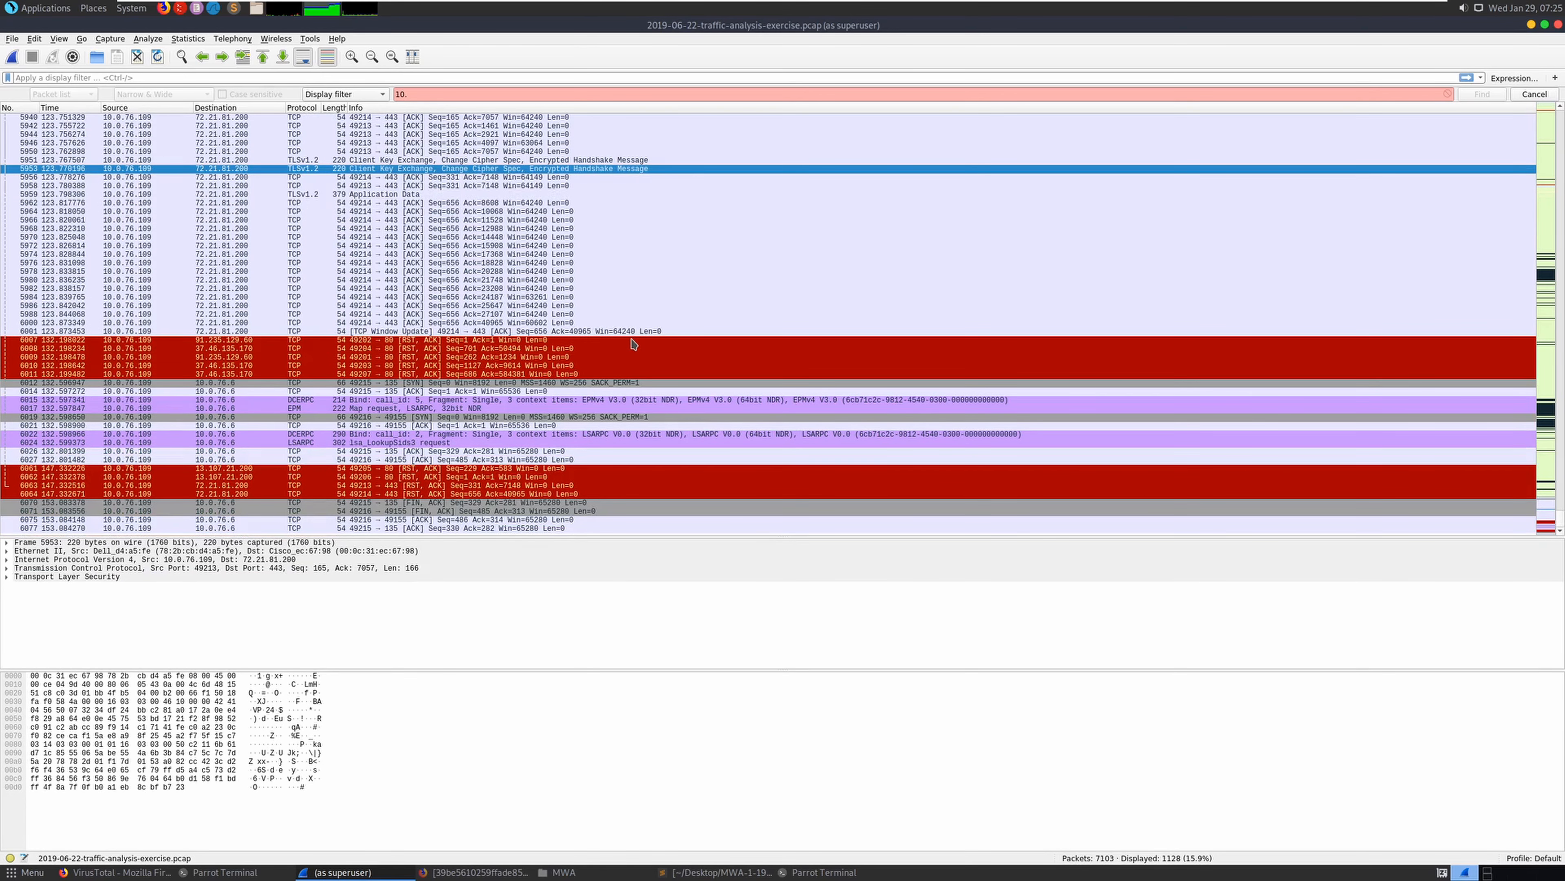
pyautogui.click(720, 872)
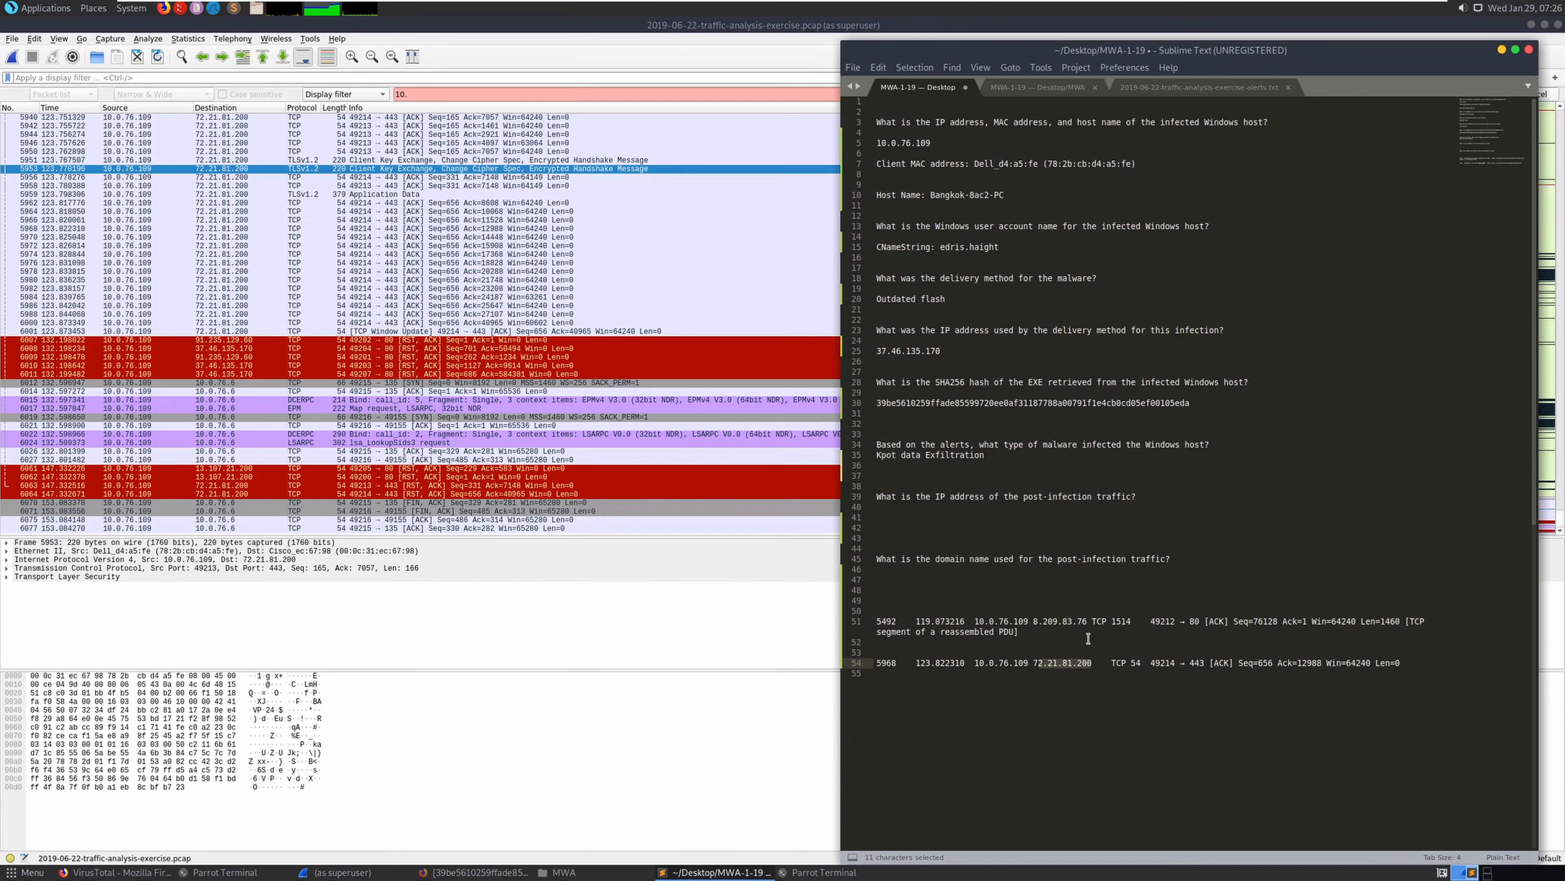
pyautogui.moveTo(1050, 662); pyautogui.dragTo(1033, 662)
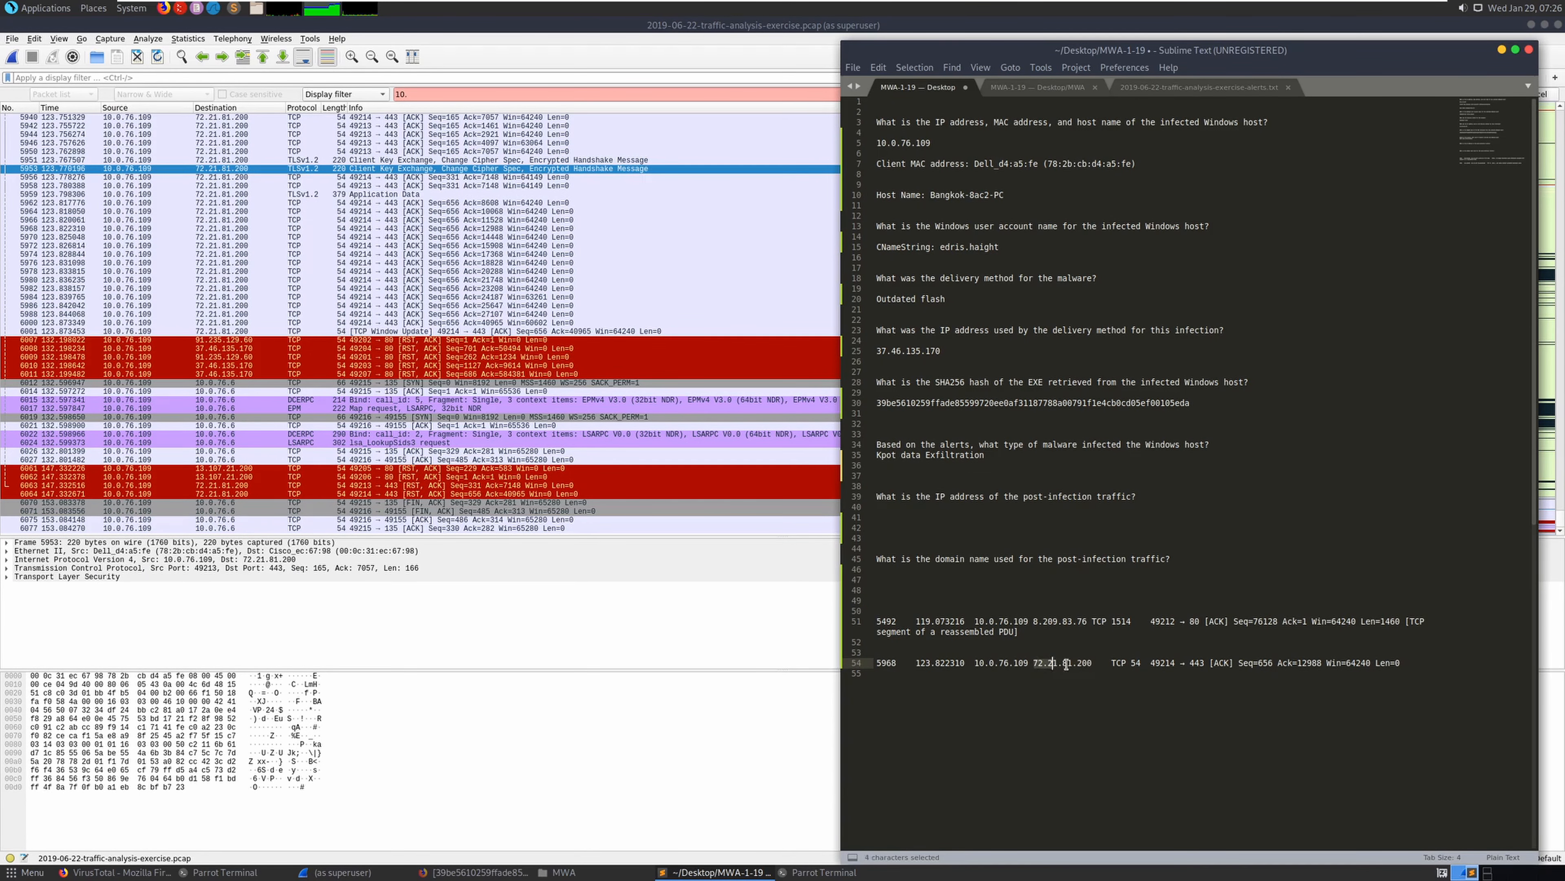
pyautogui.rightClick(1092, 662)
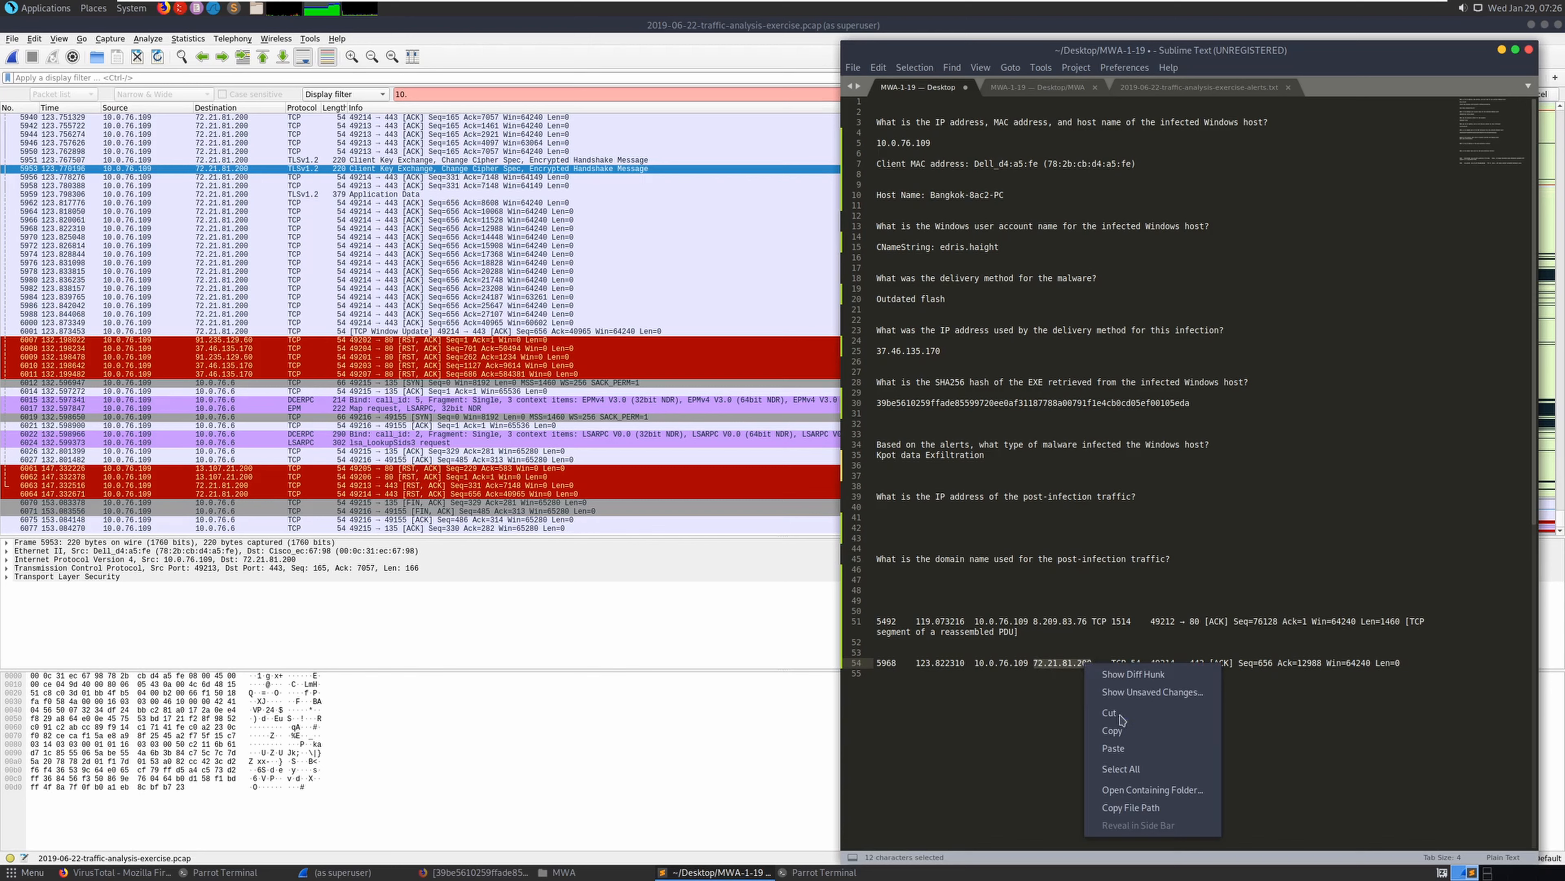
pyautogui.click(1129, 734)
pyautogui.rightClick(966, 517)
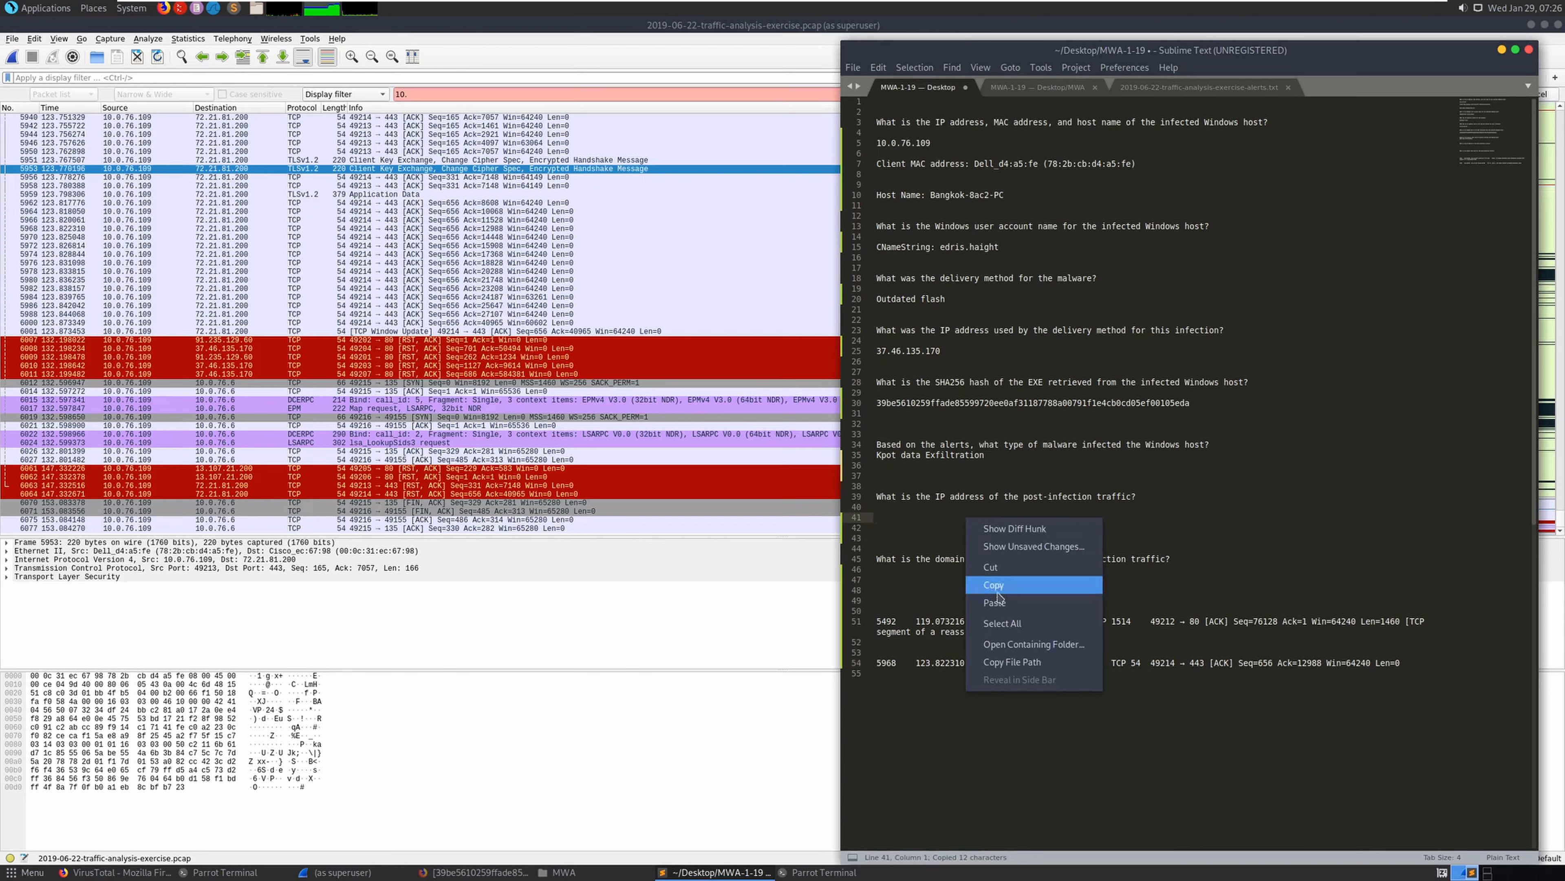
pyautogui.click(981, 592)
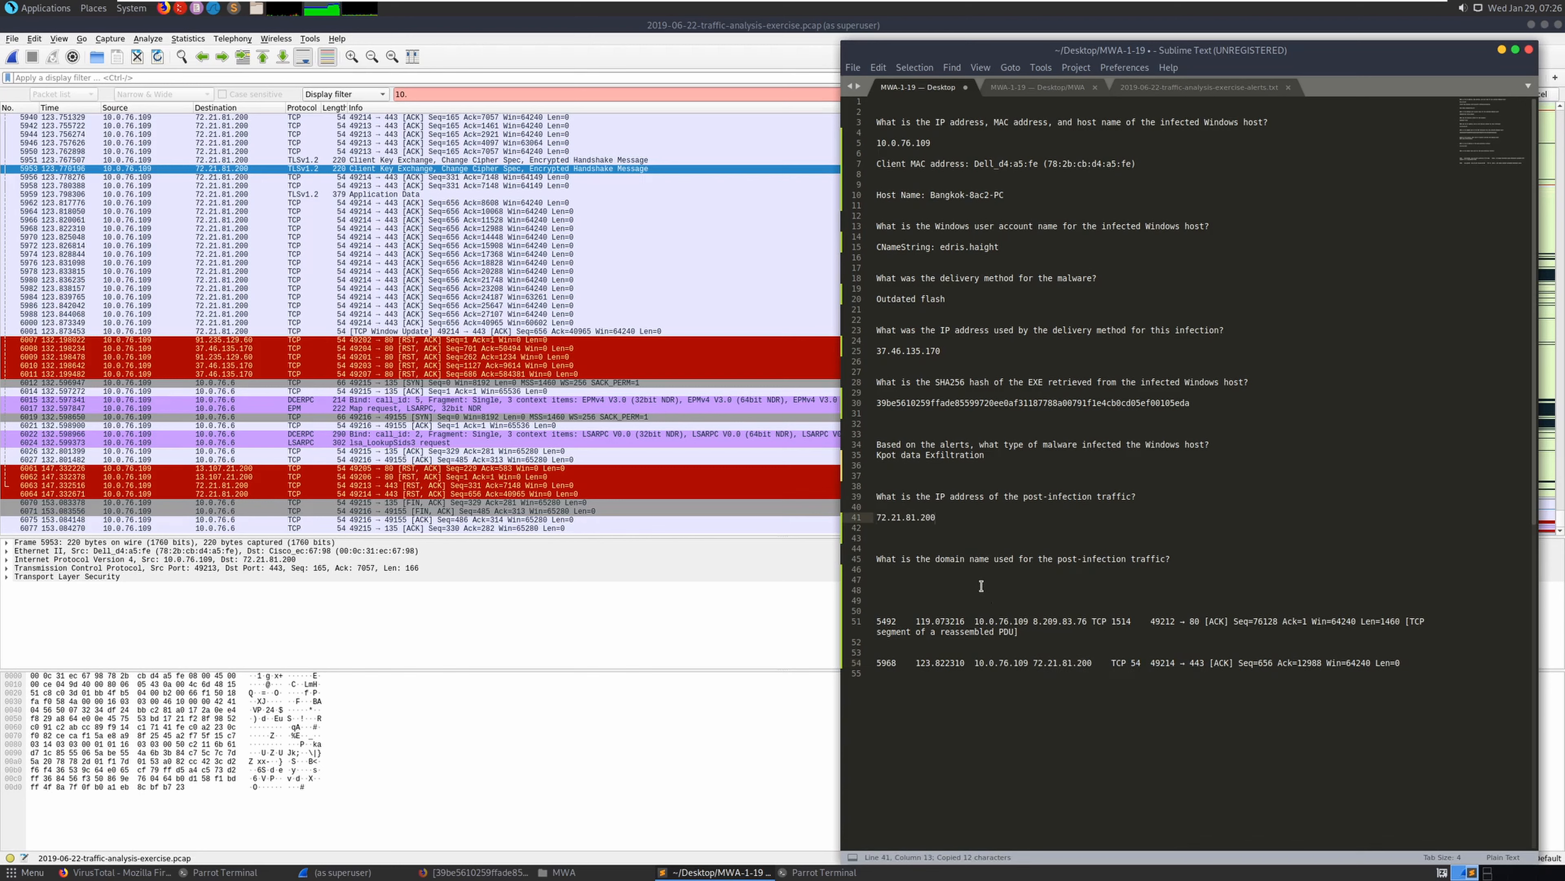
pyautogui.click(1532, 27)
pyautogui.click(292, 123)
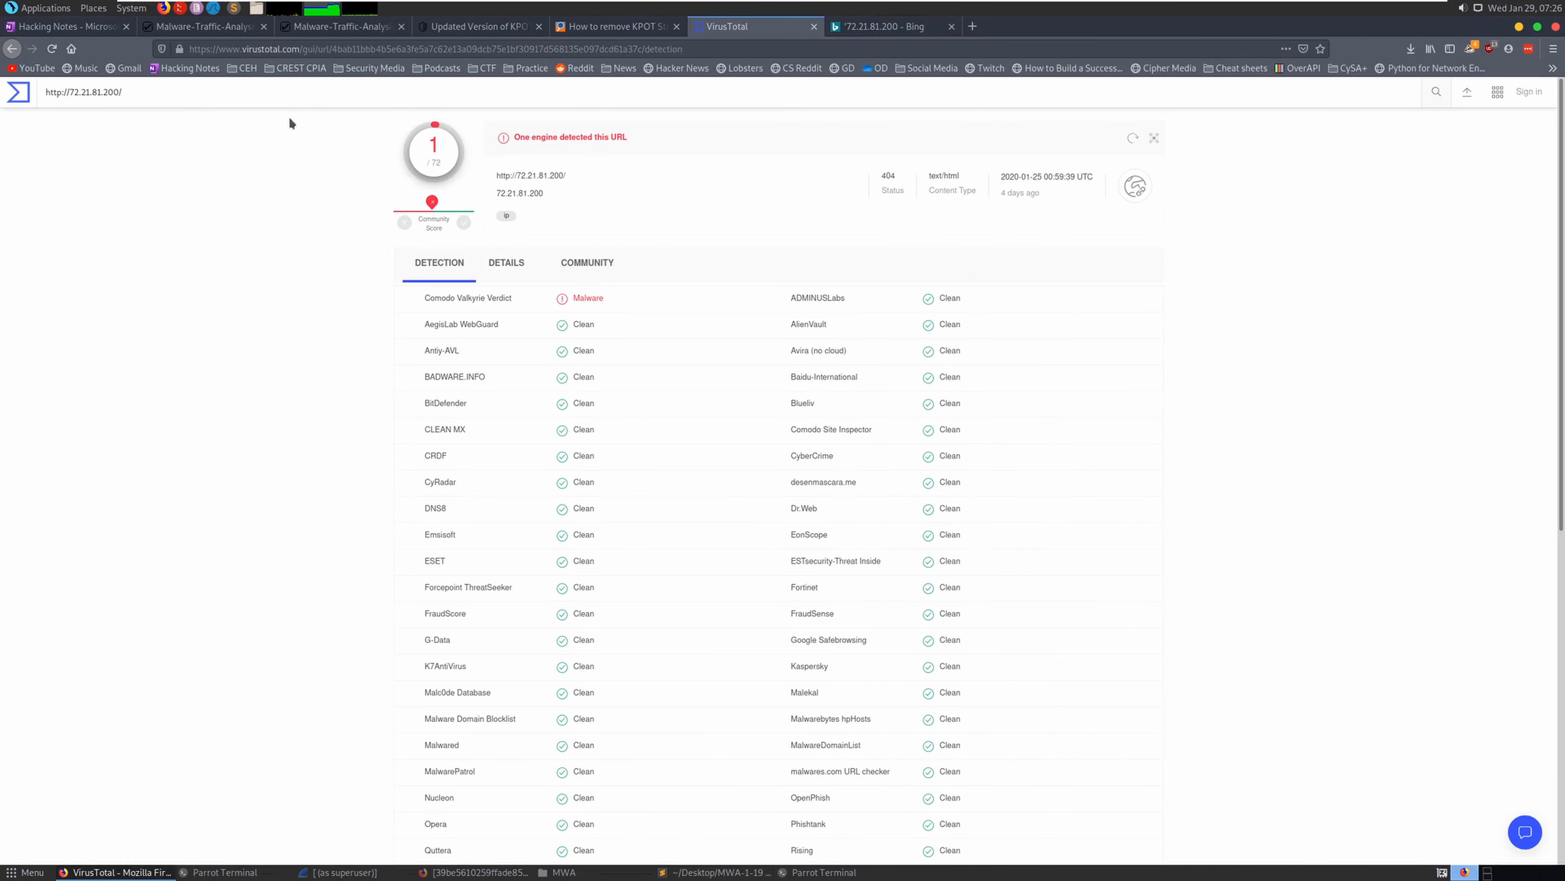
pyautogui.tripleClick(173, 97)
pyautogui.scroll(-4, 559, 216)
pyautogui.scroll(4, 559, 217)
pyautogui.click(175, 127)
pyautogui.click(79, 93)
pyautogui.click(79, 93)
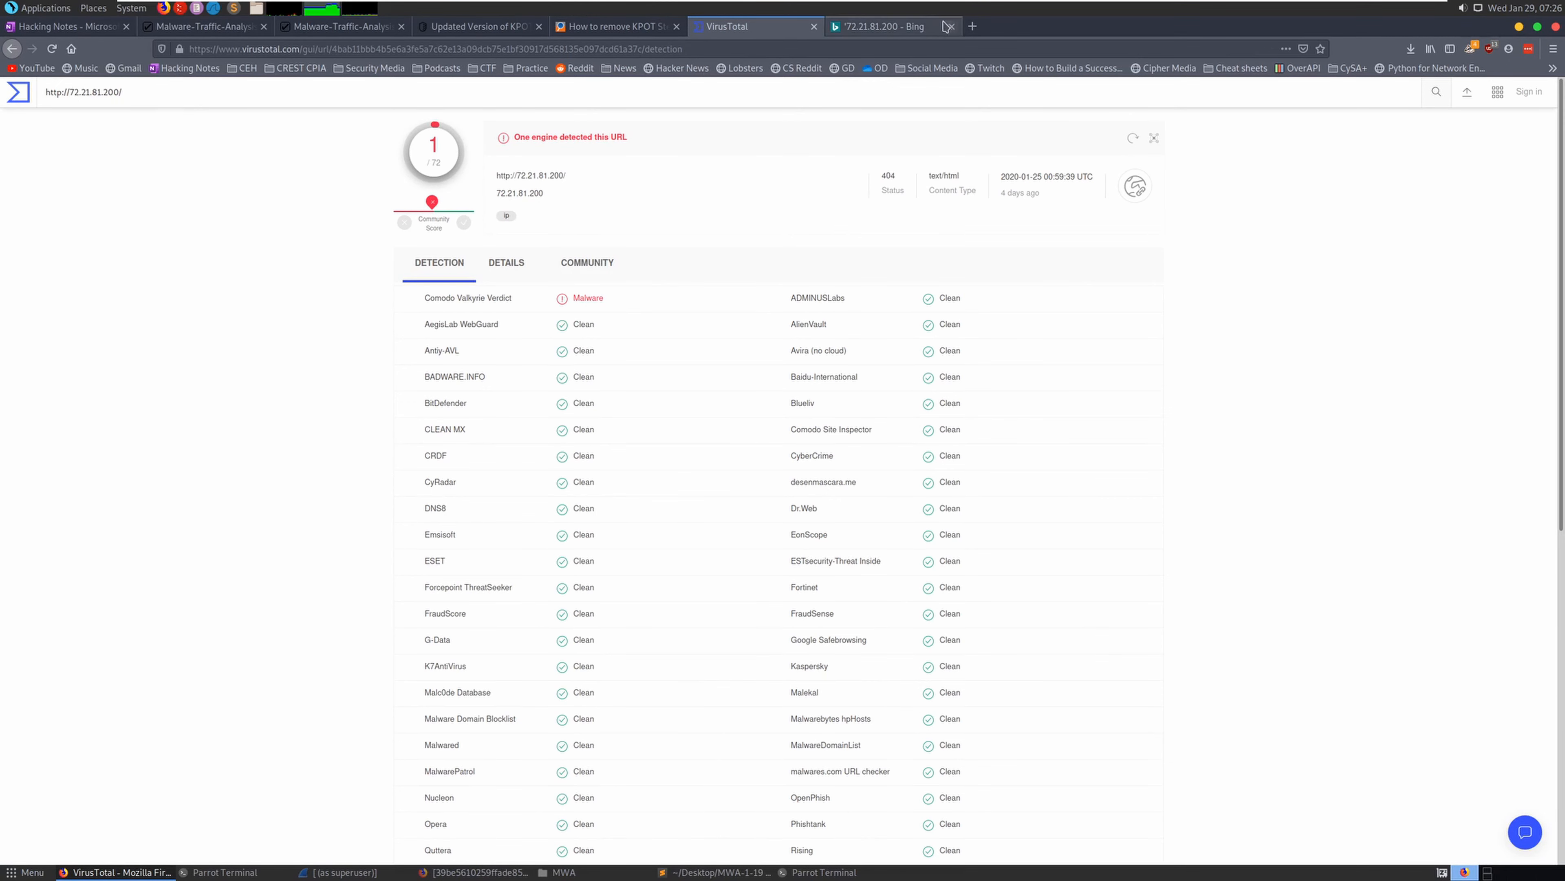
# Open the whatismyipaddress.com result for 72.21.81.200 from the Bing search, and examine its IP details and user comments
pyautogui.click(930, 28)
pyautogui.click(277, 194)
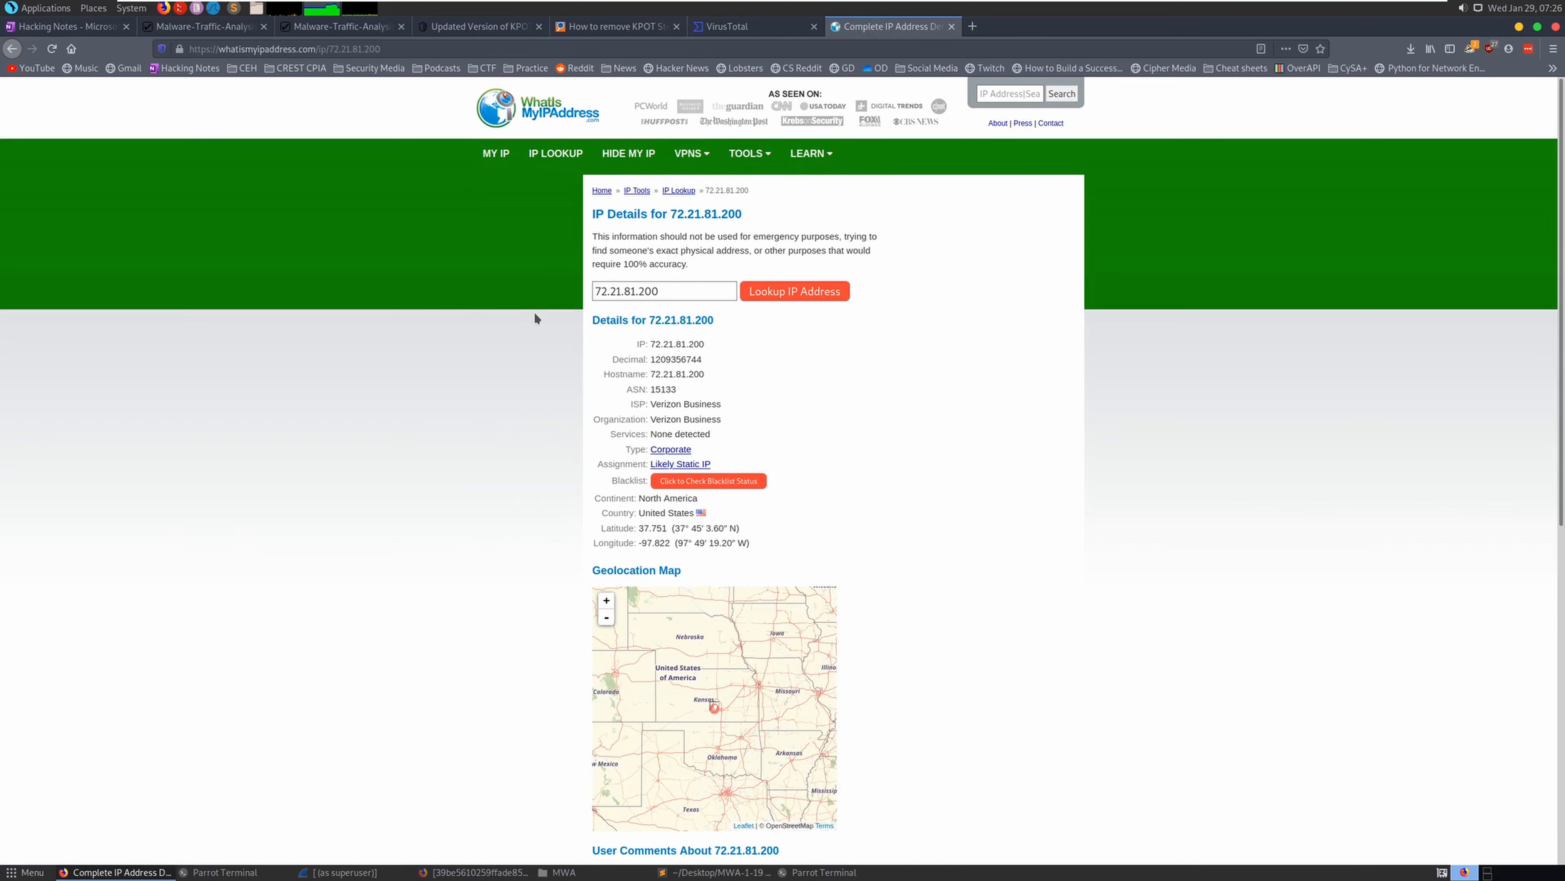
pyautogui.scroll(-4, 534, 311)
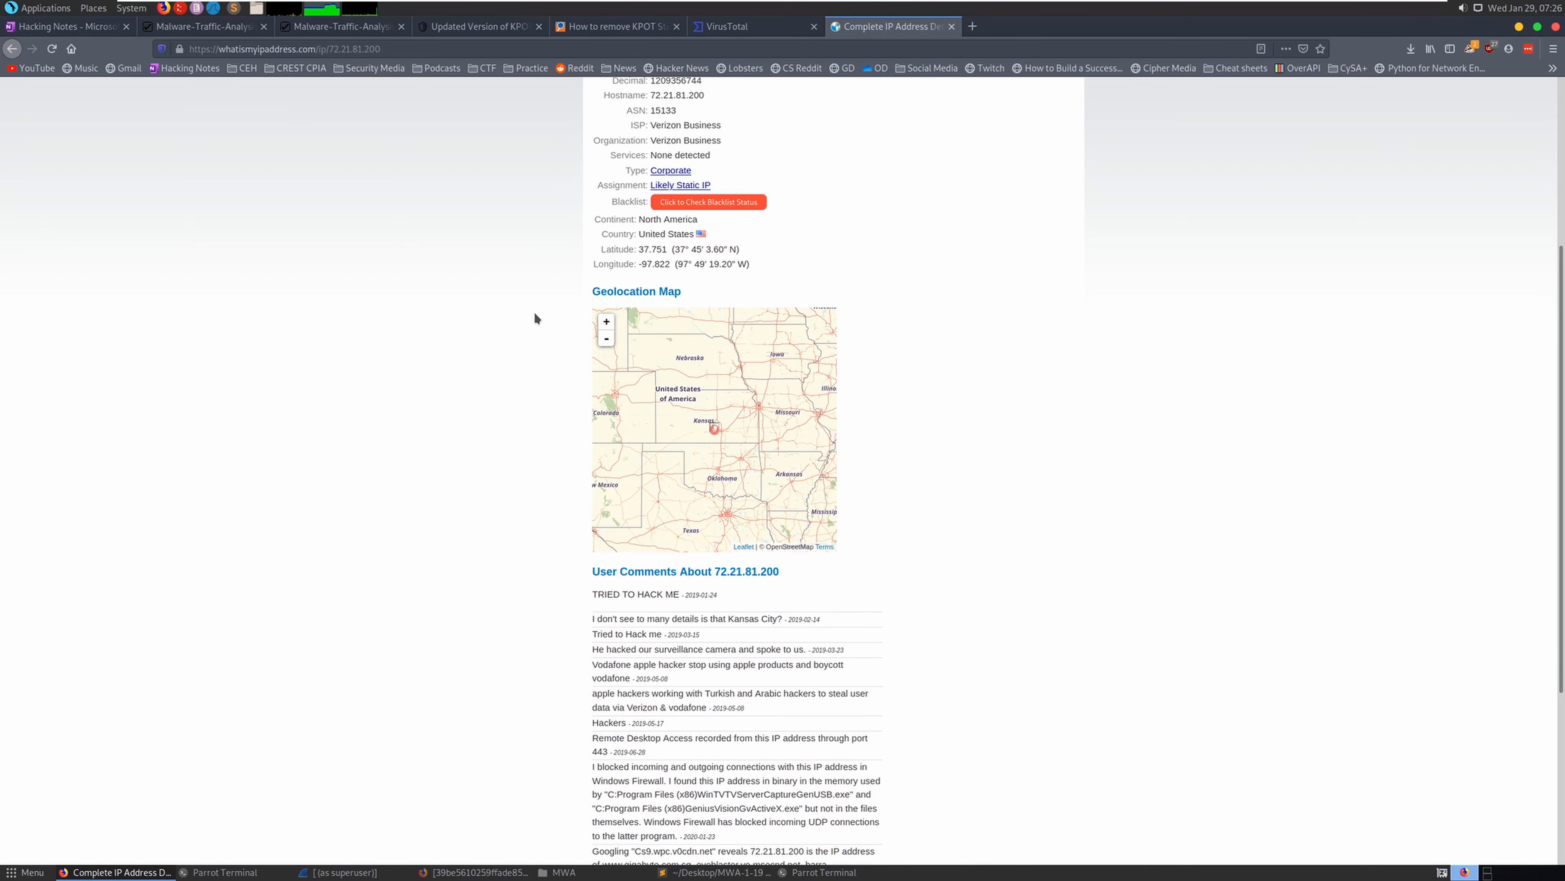
pyautogui.scroll(4, 535, 312)
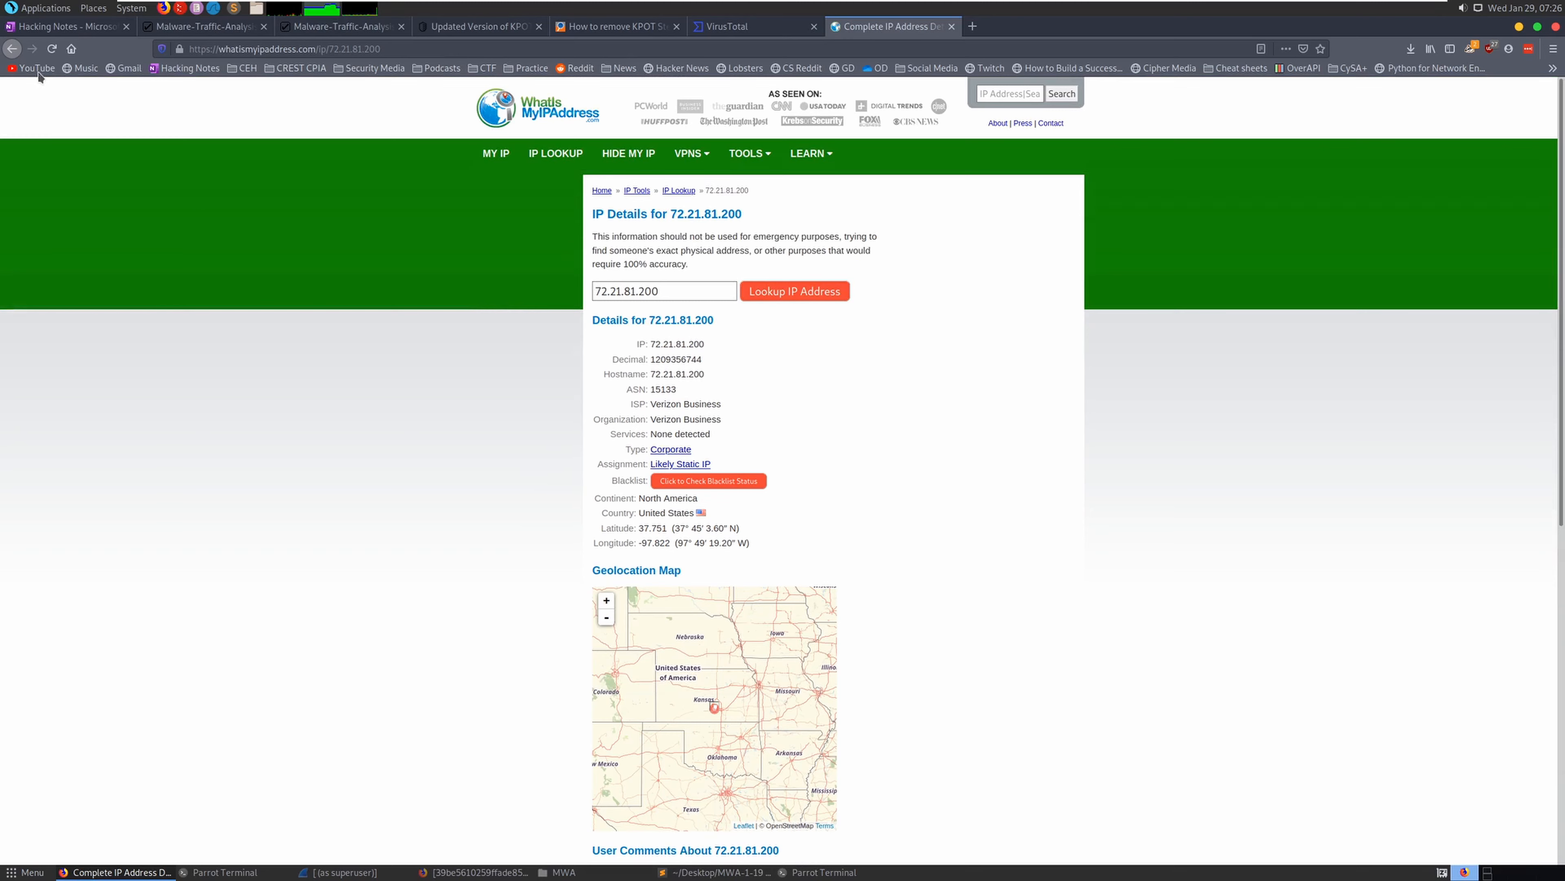
# Go back to the Bing results and search for "domain name from ip"
pyautogui.click(12, 48)
pyautogui.doubleClick(141, 108)
pyautogui.tripleClick(141, 109)
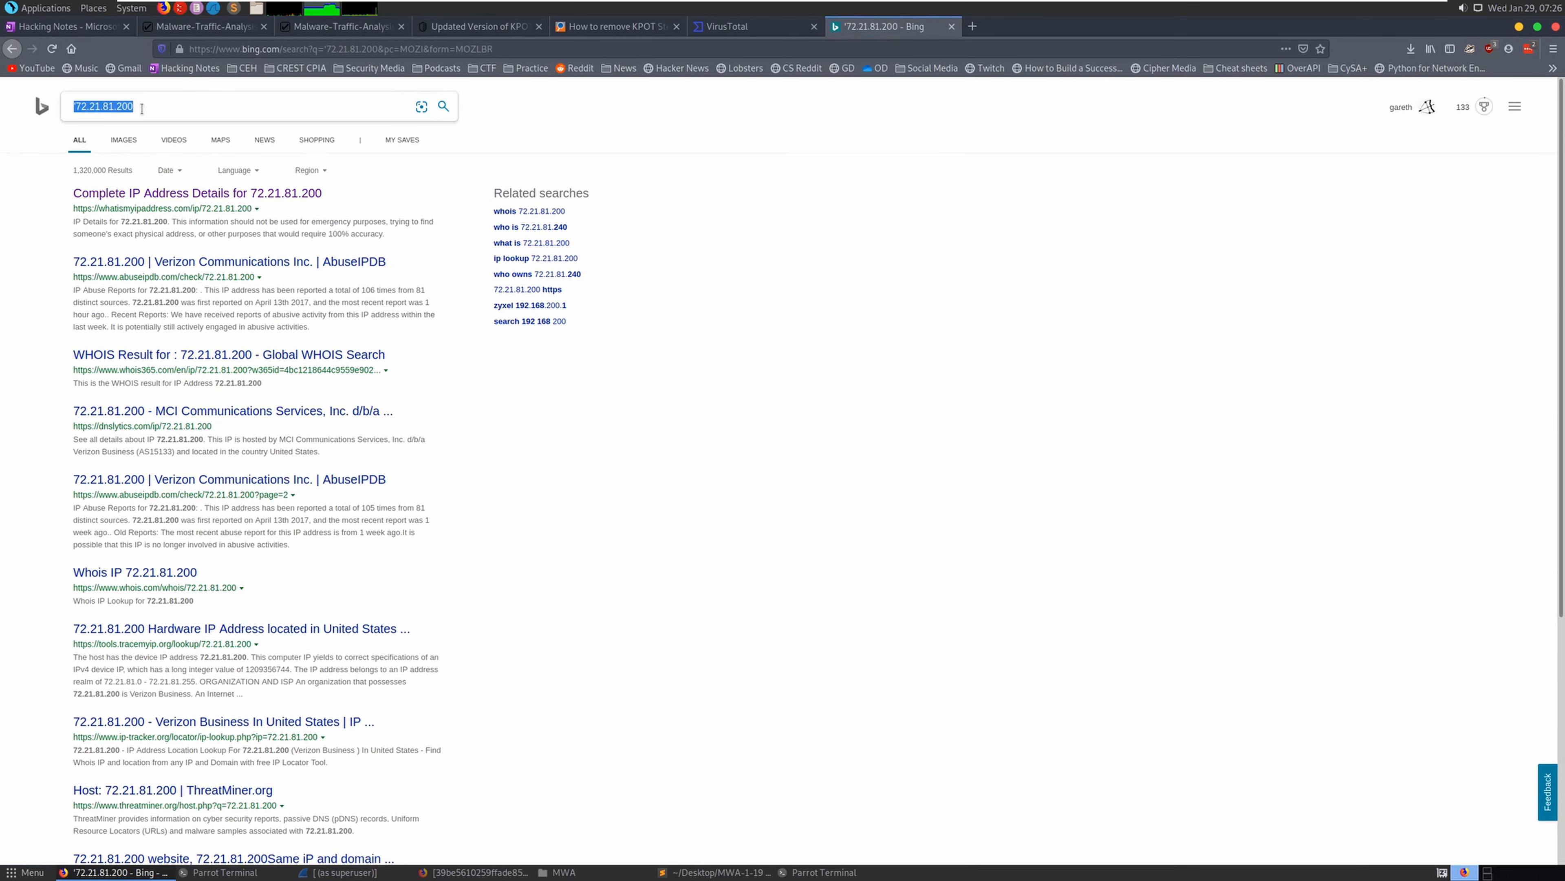
pyautogui.write('domain nmae')
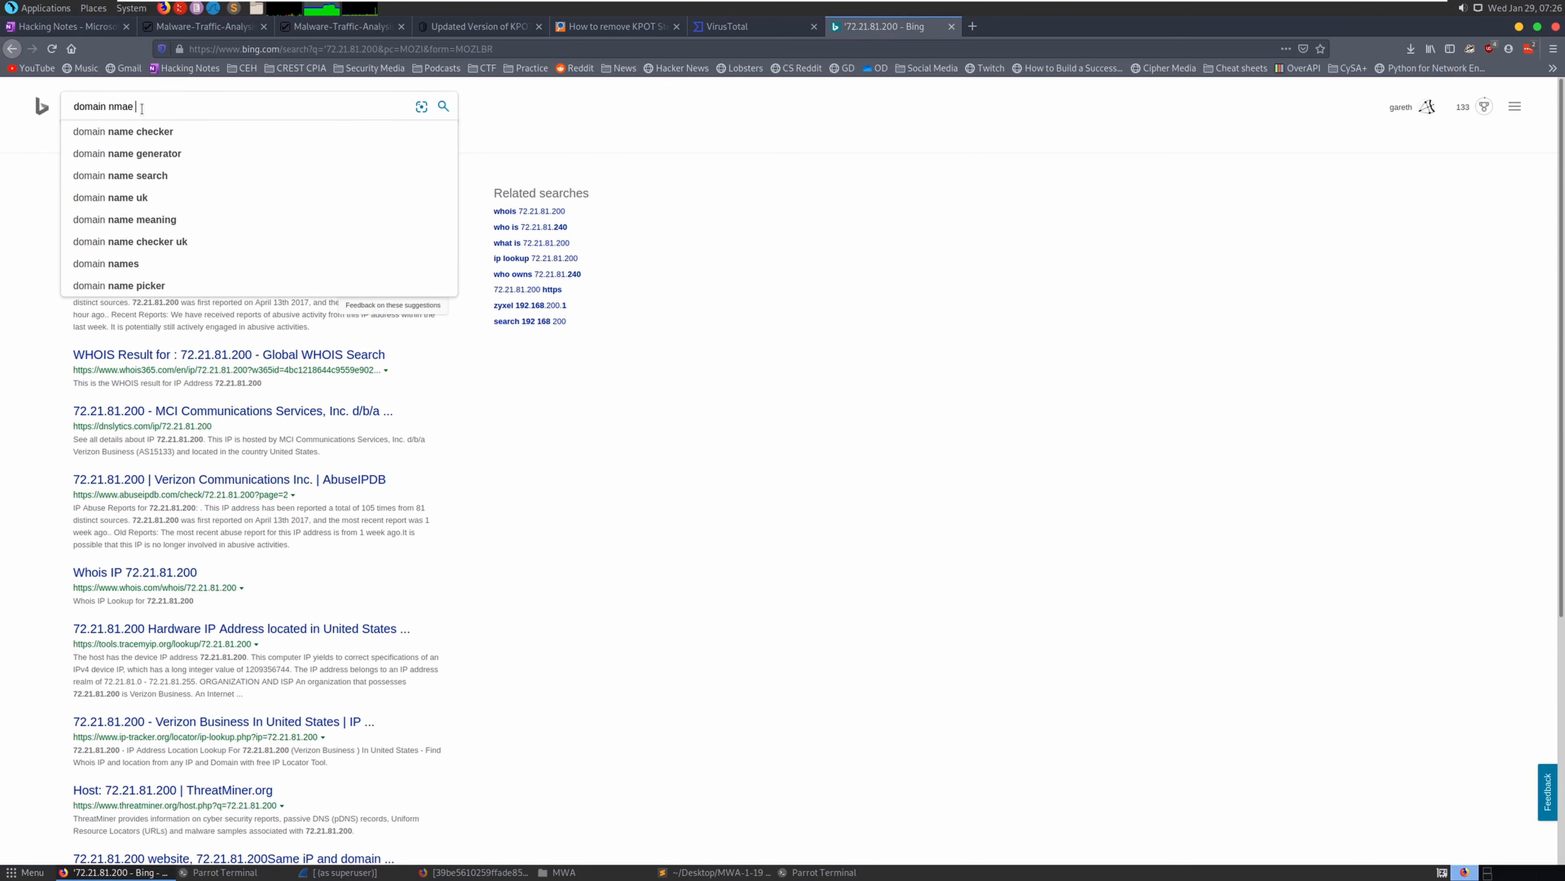
pyautogui.press('BackSpace')
pyautogui.press('BackSpace')
pyautogui.press('BackSpace')
pyautogui.press('BackSpace')
pyautogui.write('ame form ip')
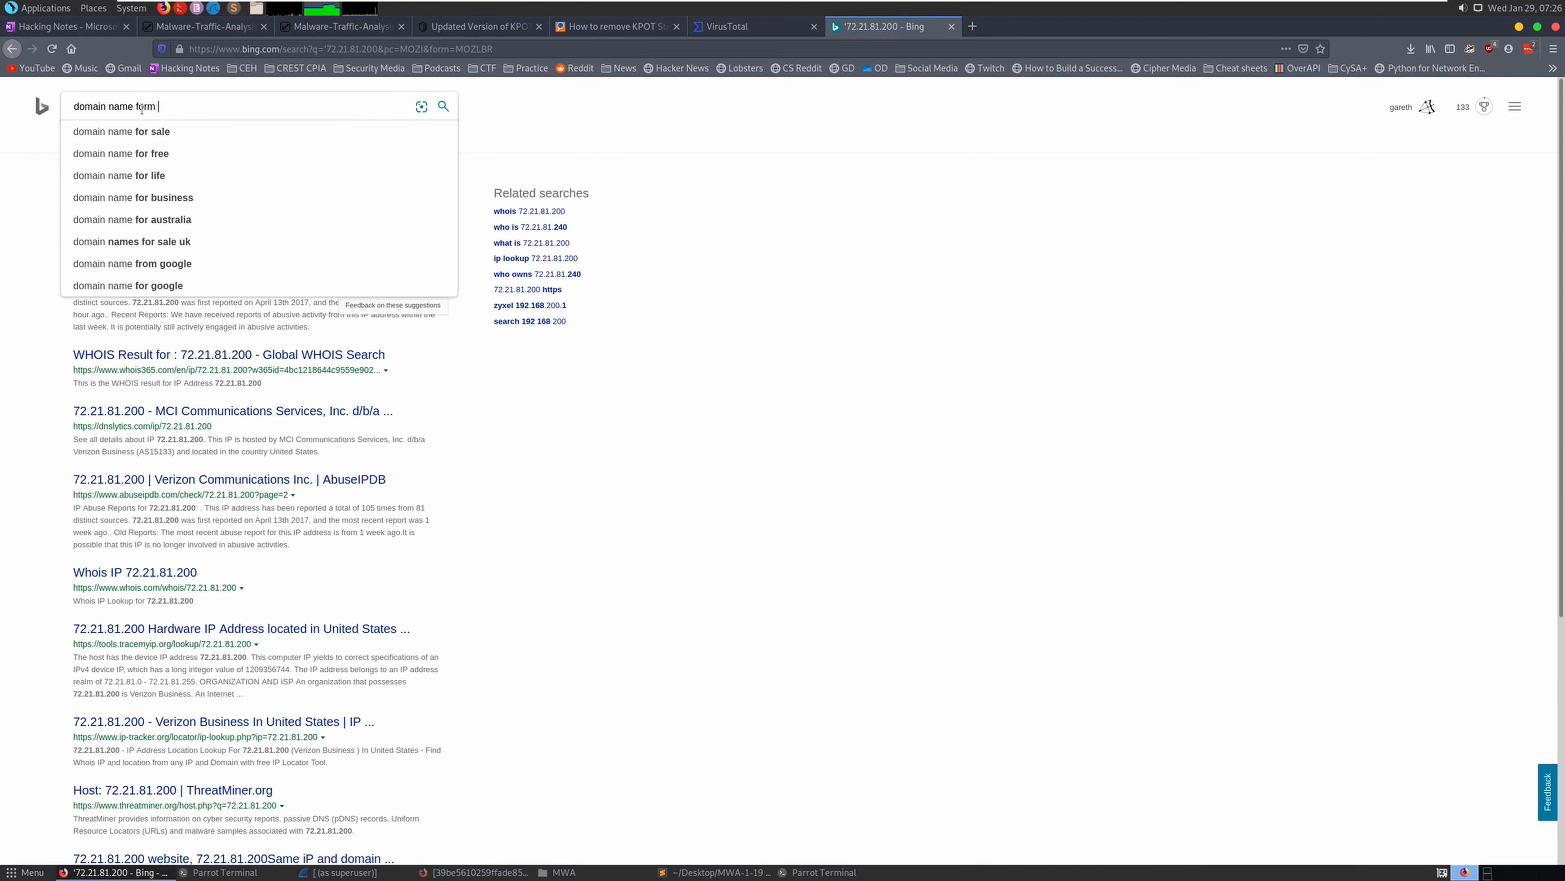
pyautogui.press('Return')
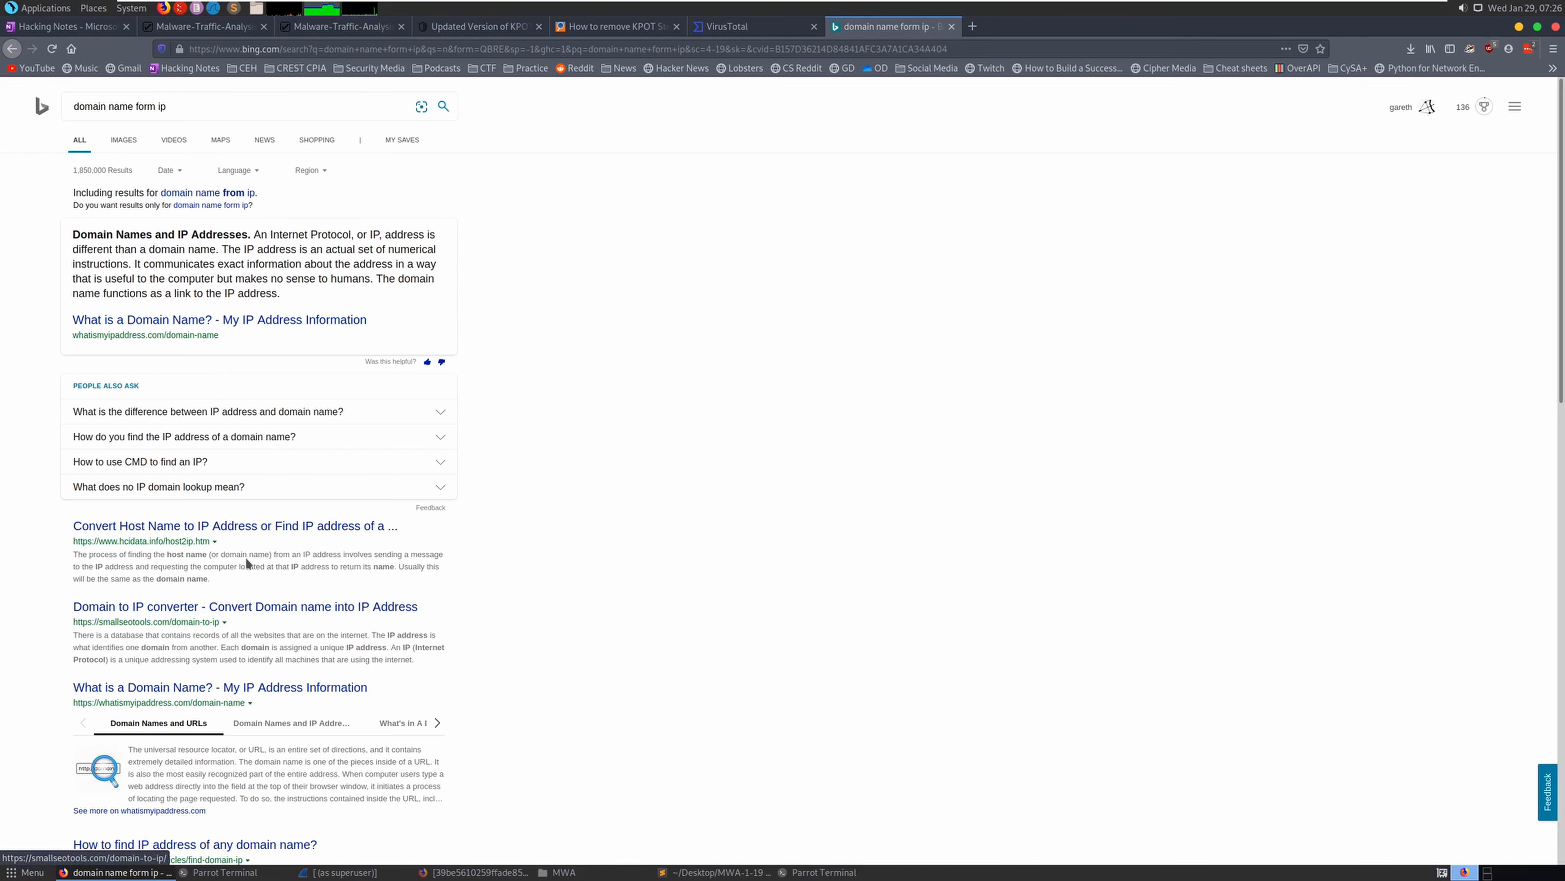
pyautogui.doubleClick(146, 106)
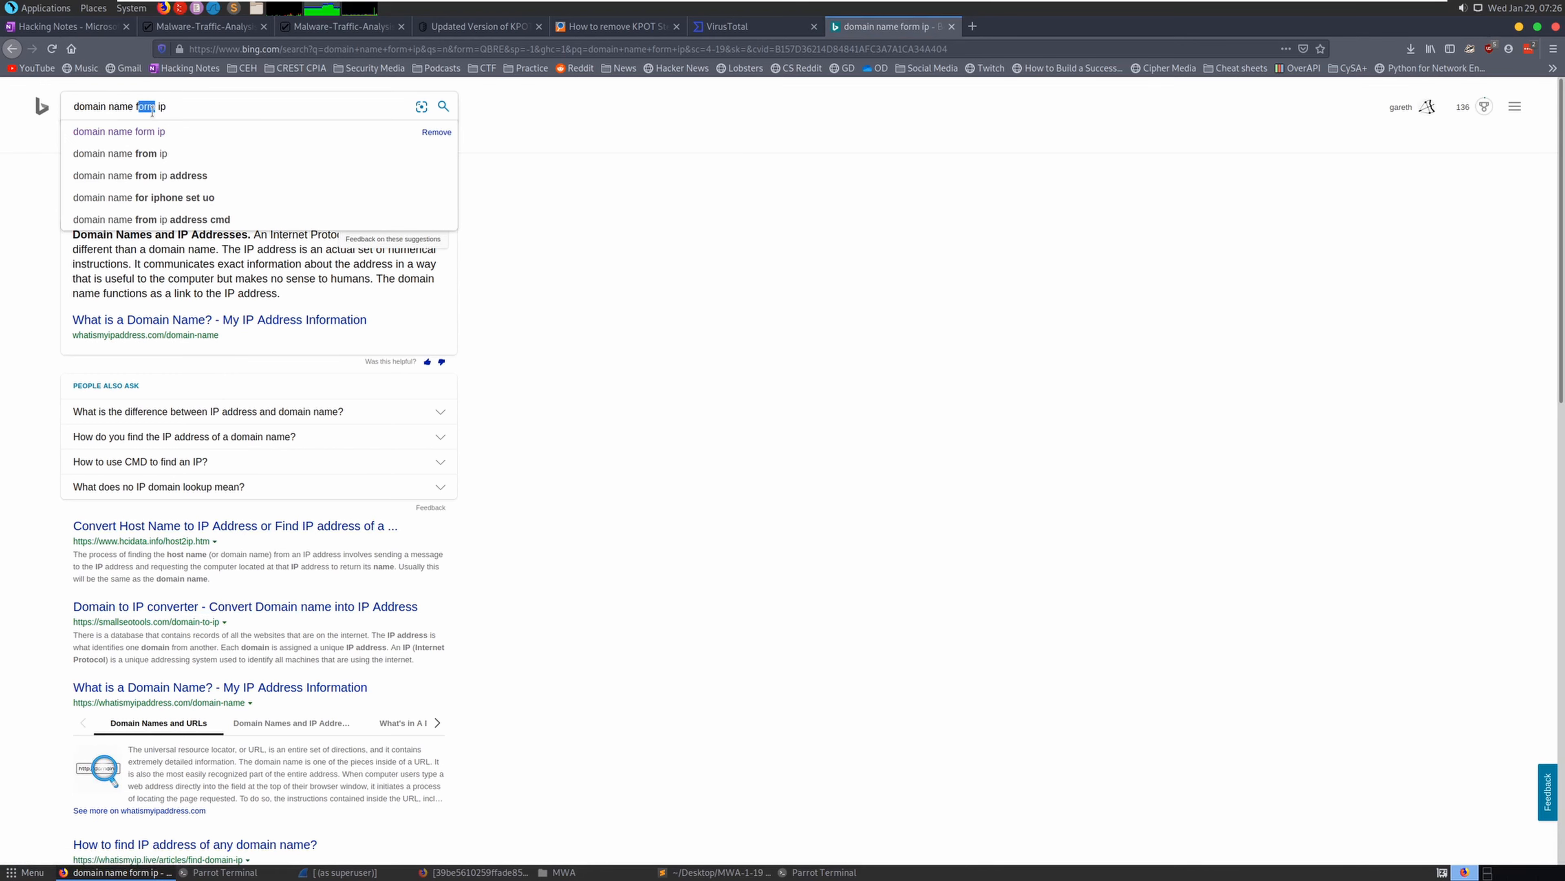
pyautogui.write('from')
pyautogui.press('Return')
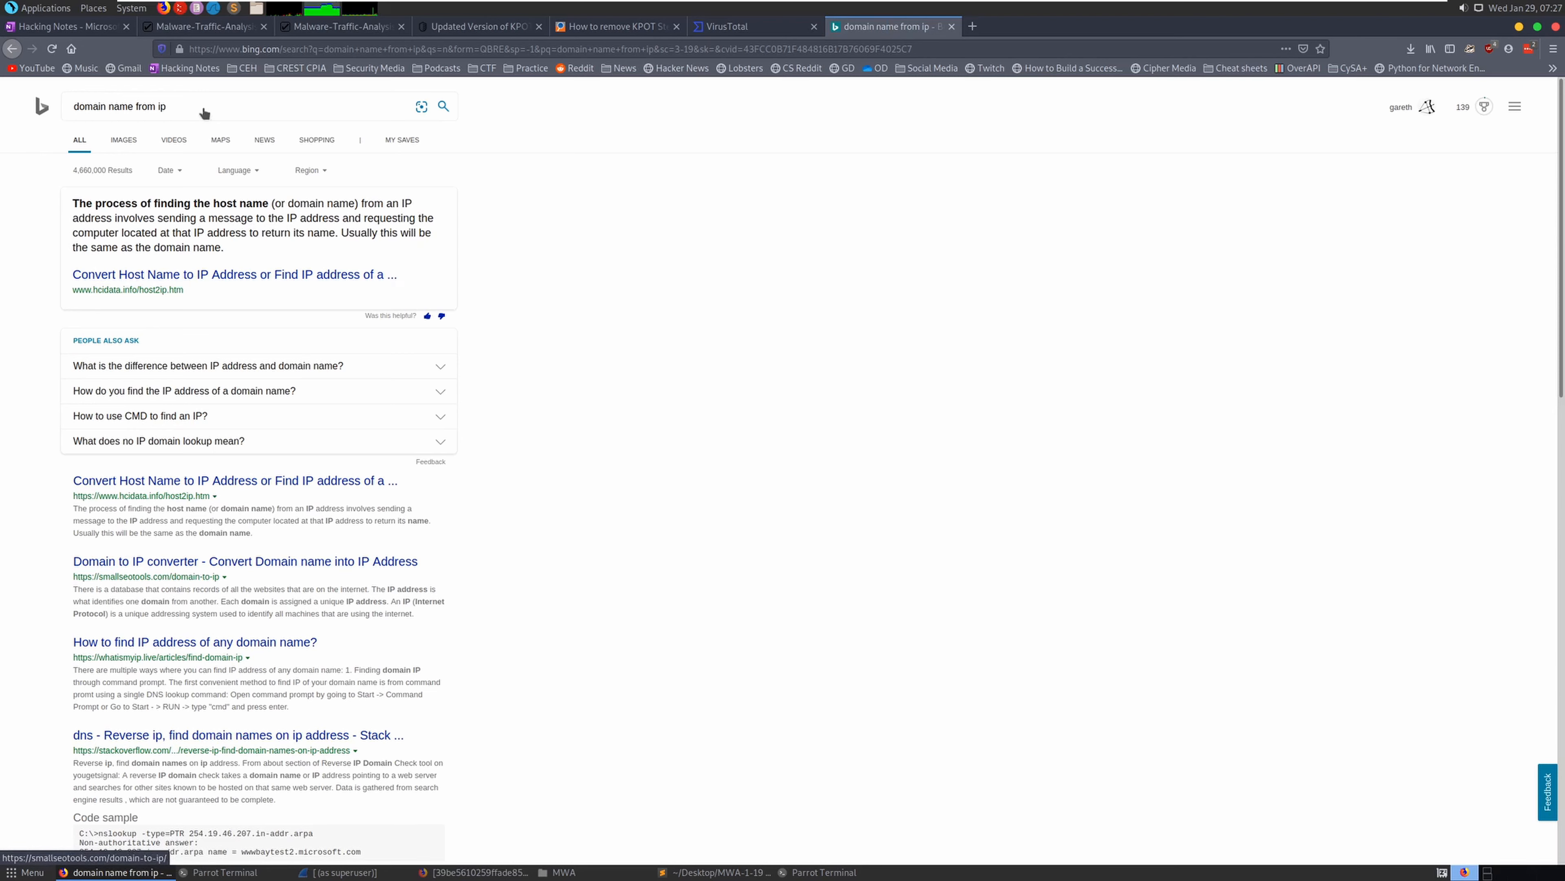
# Go to Google, search for "domain name from ip", and open the IPAddressGuide Reverse DNS Lookup page
pyautogui.click(64, 116)
pyautogui.write('google')
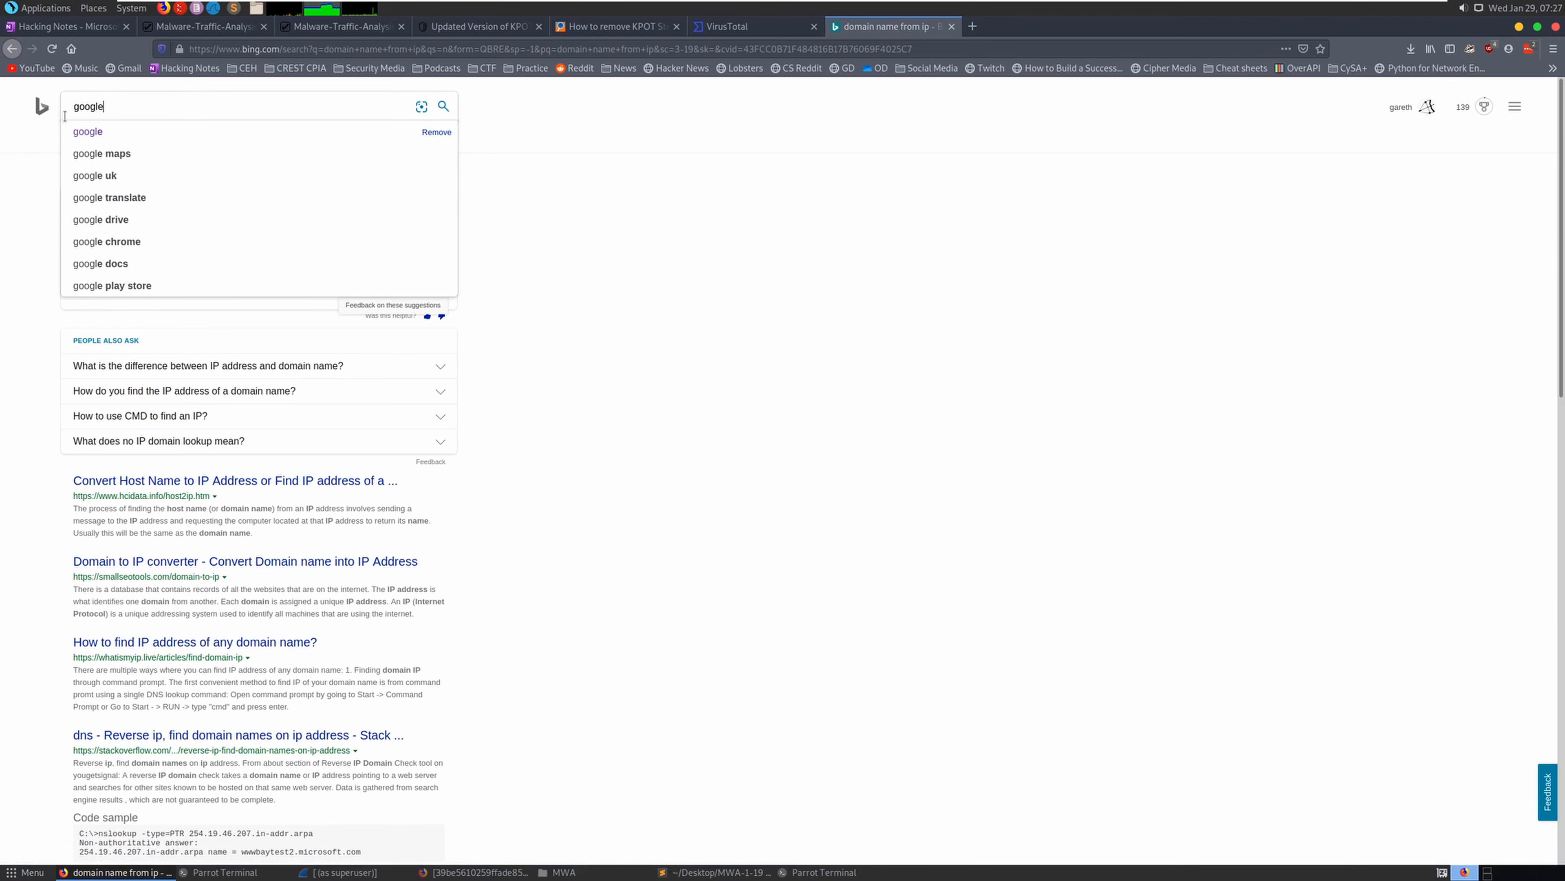
pyautogui.press('Return')
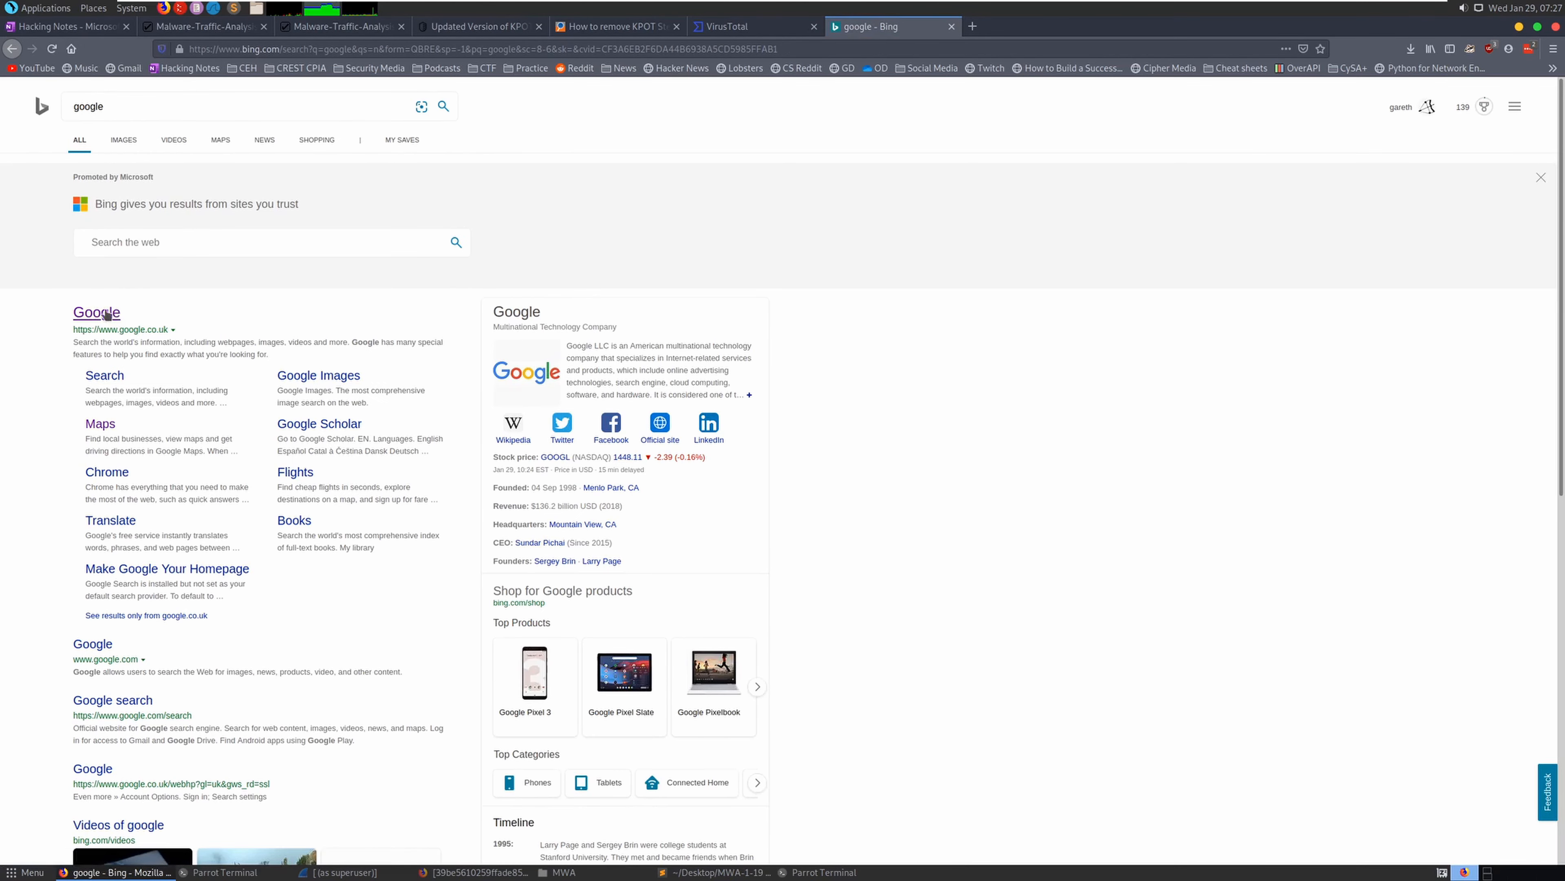
pyautogui.click(108, 312)
pyautogui.write('domain name from ip')
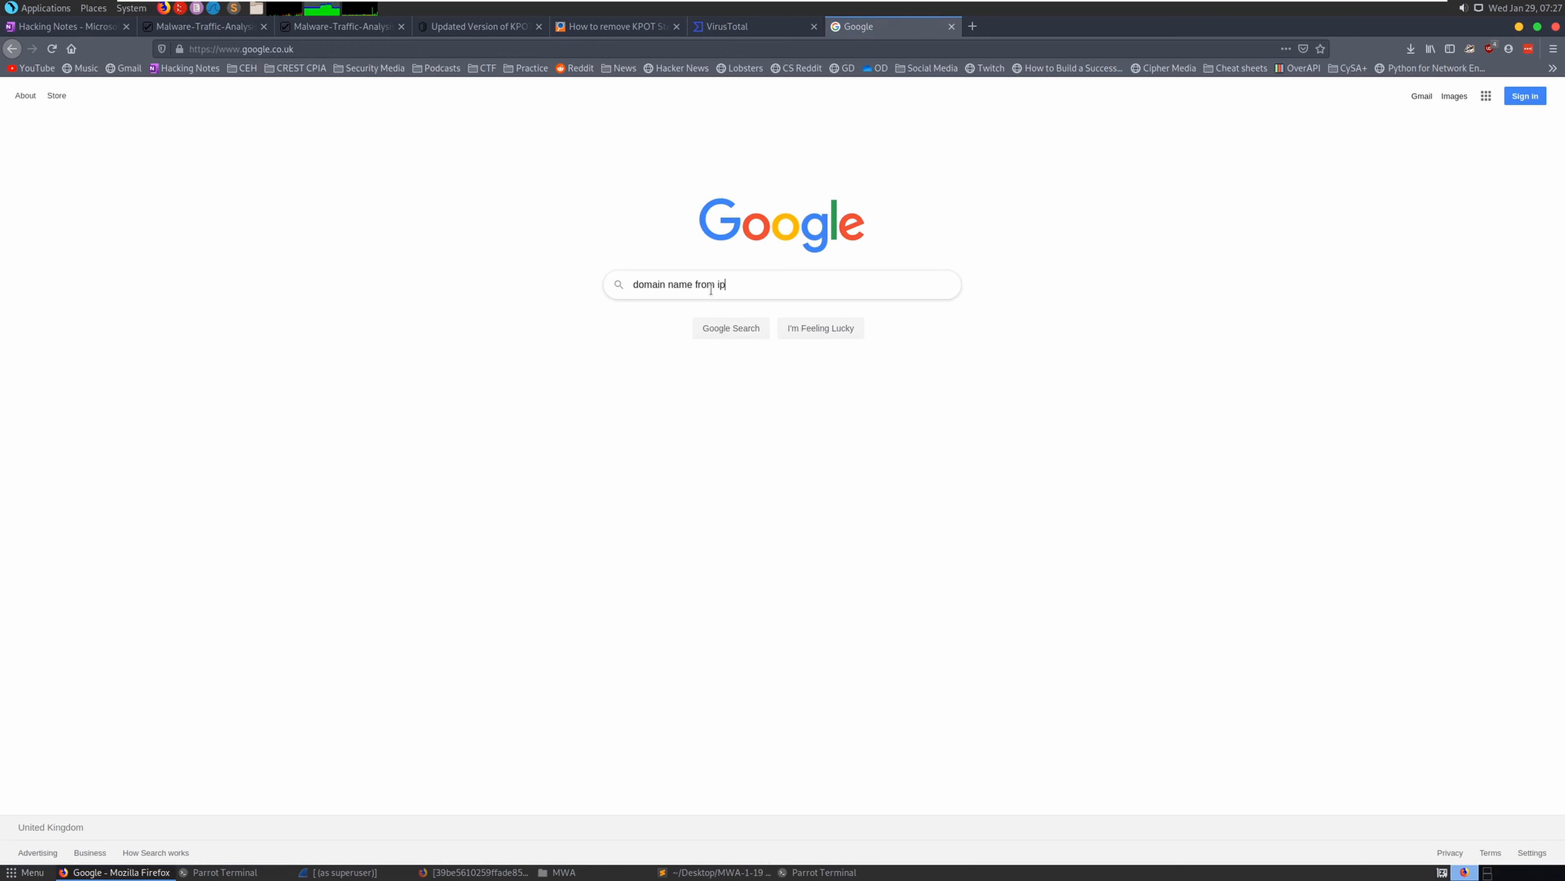
pyautogui.press('Return')
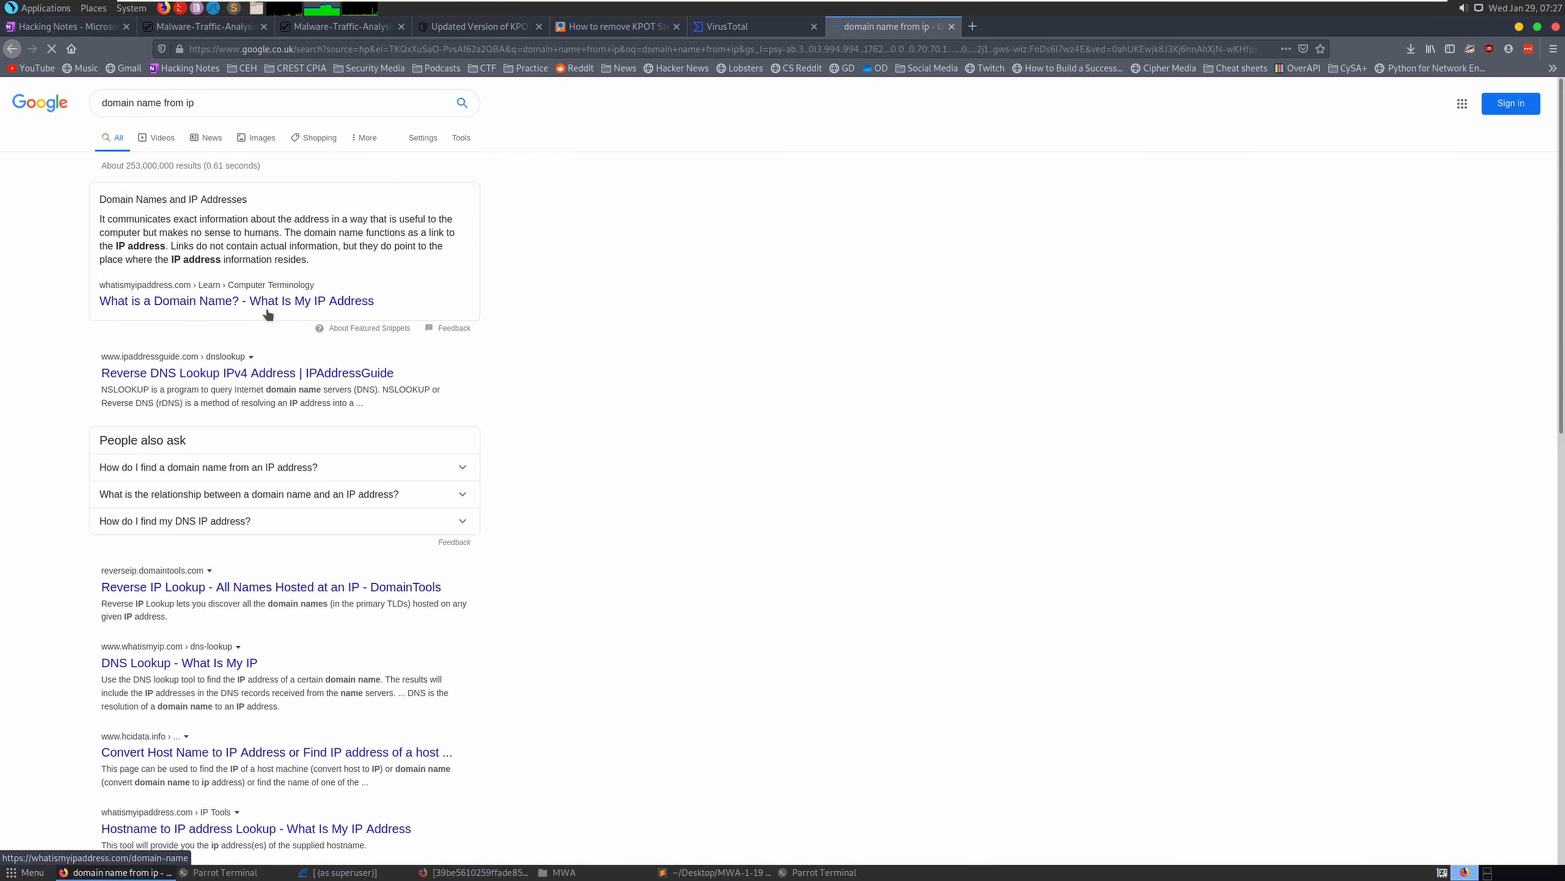
pyautogui.click(320, 373)
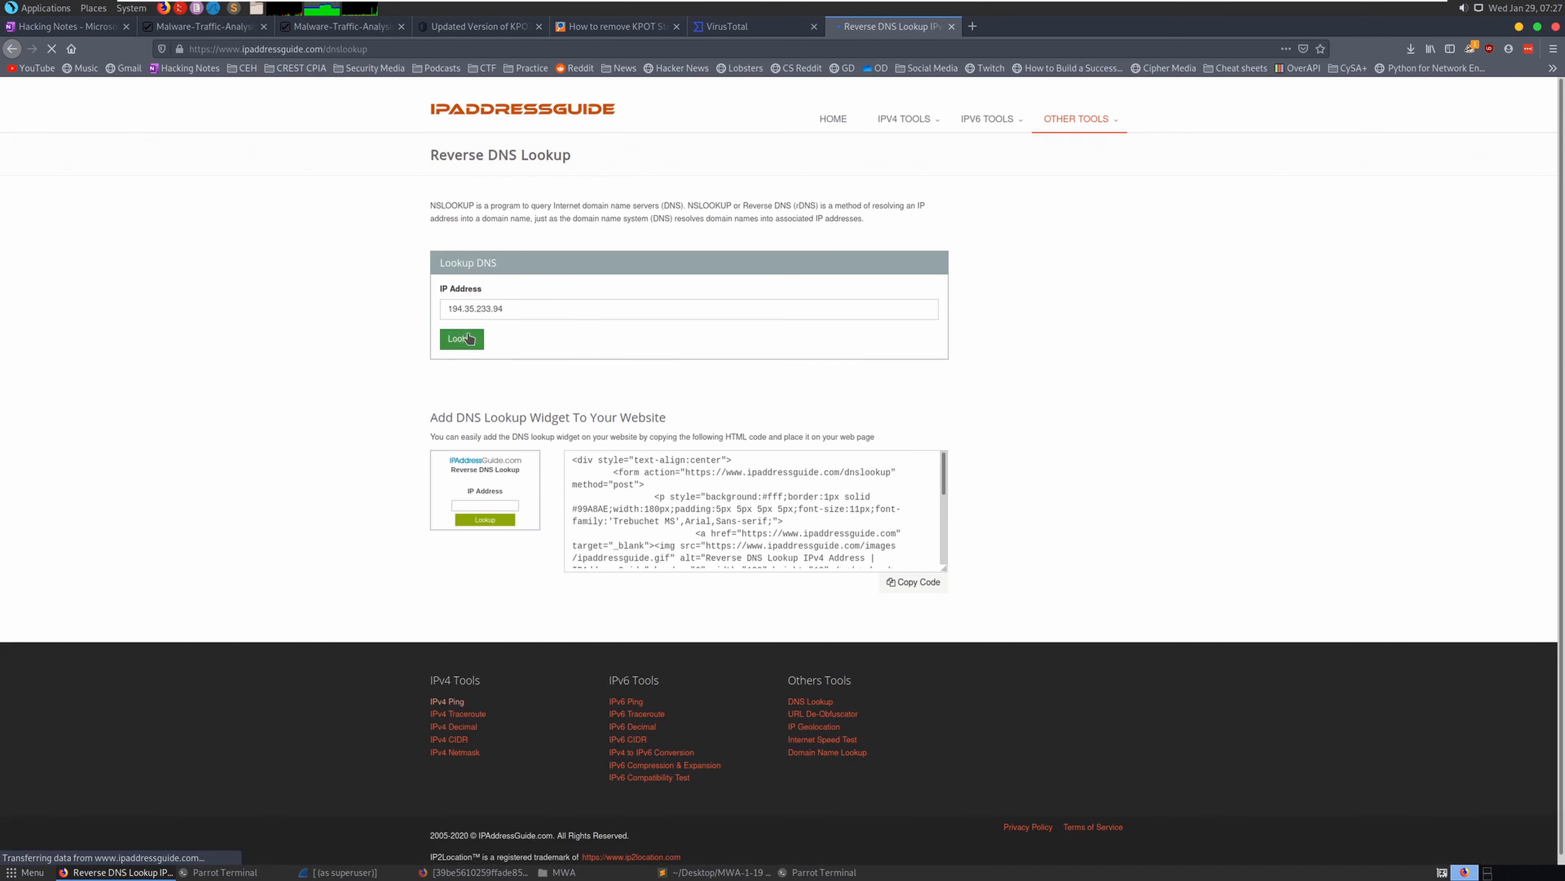
# Copy 72.21.81.200 from the notes and run a reverse DNS lookup on it
pyautogui.tripleClick(499, 308)
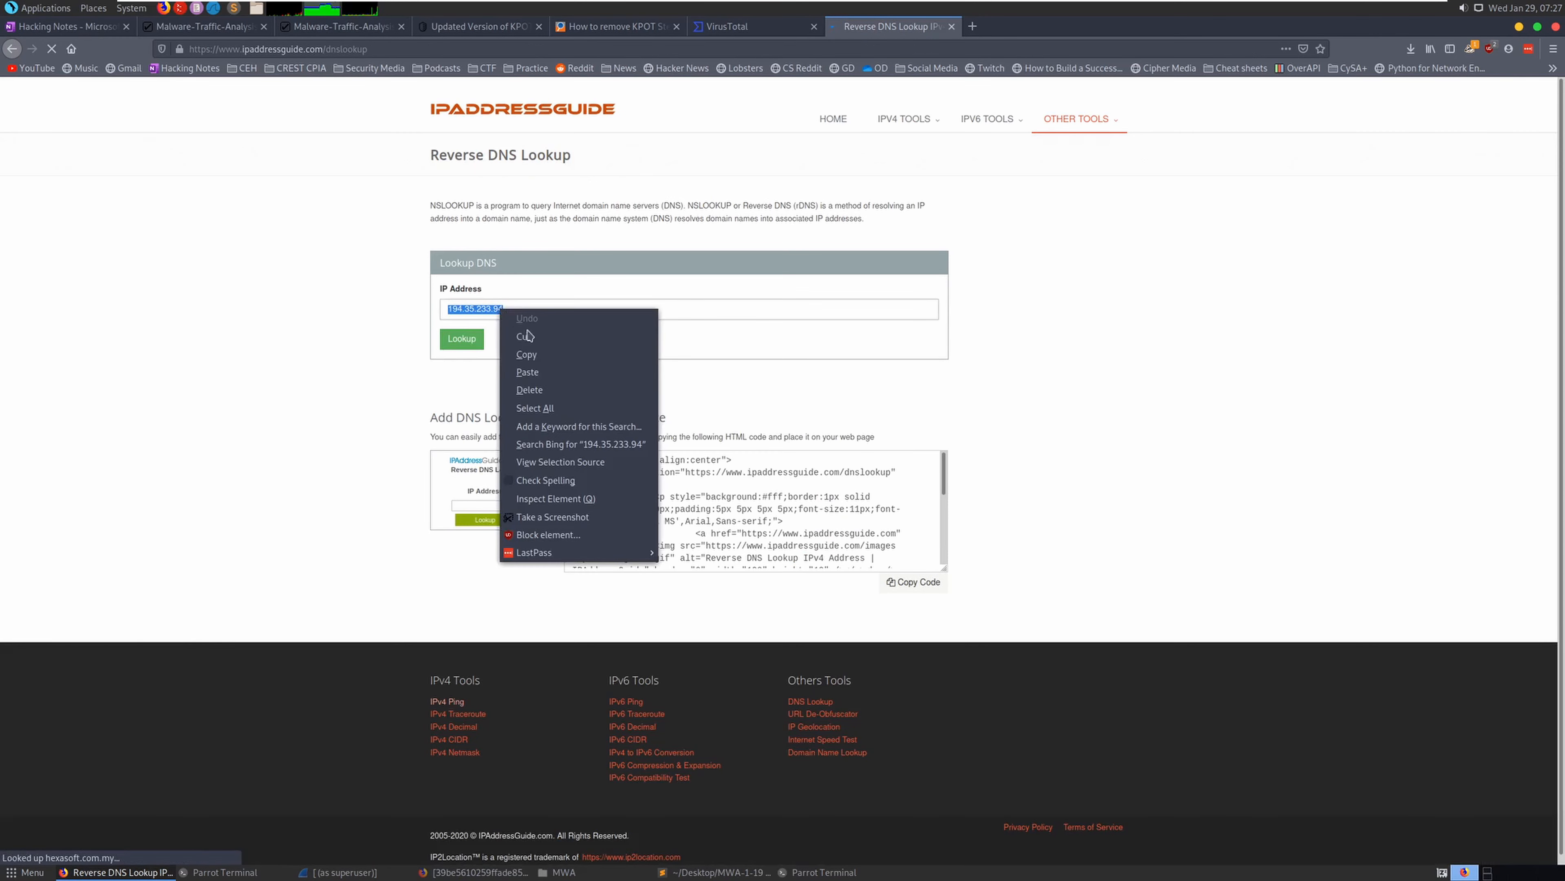
pyautogui.click(530, 372)
pyautogui.click(701, 871)
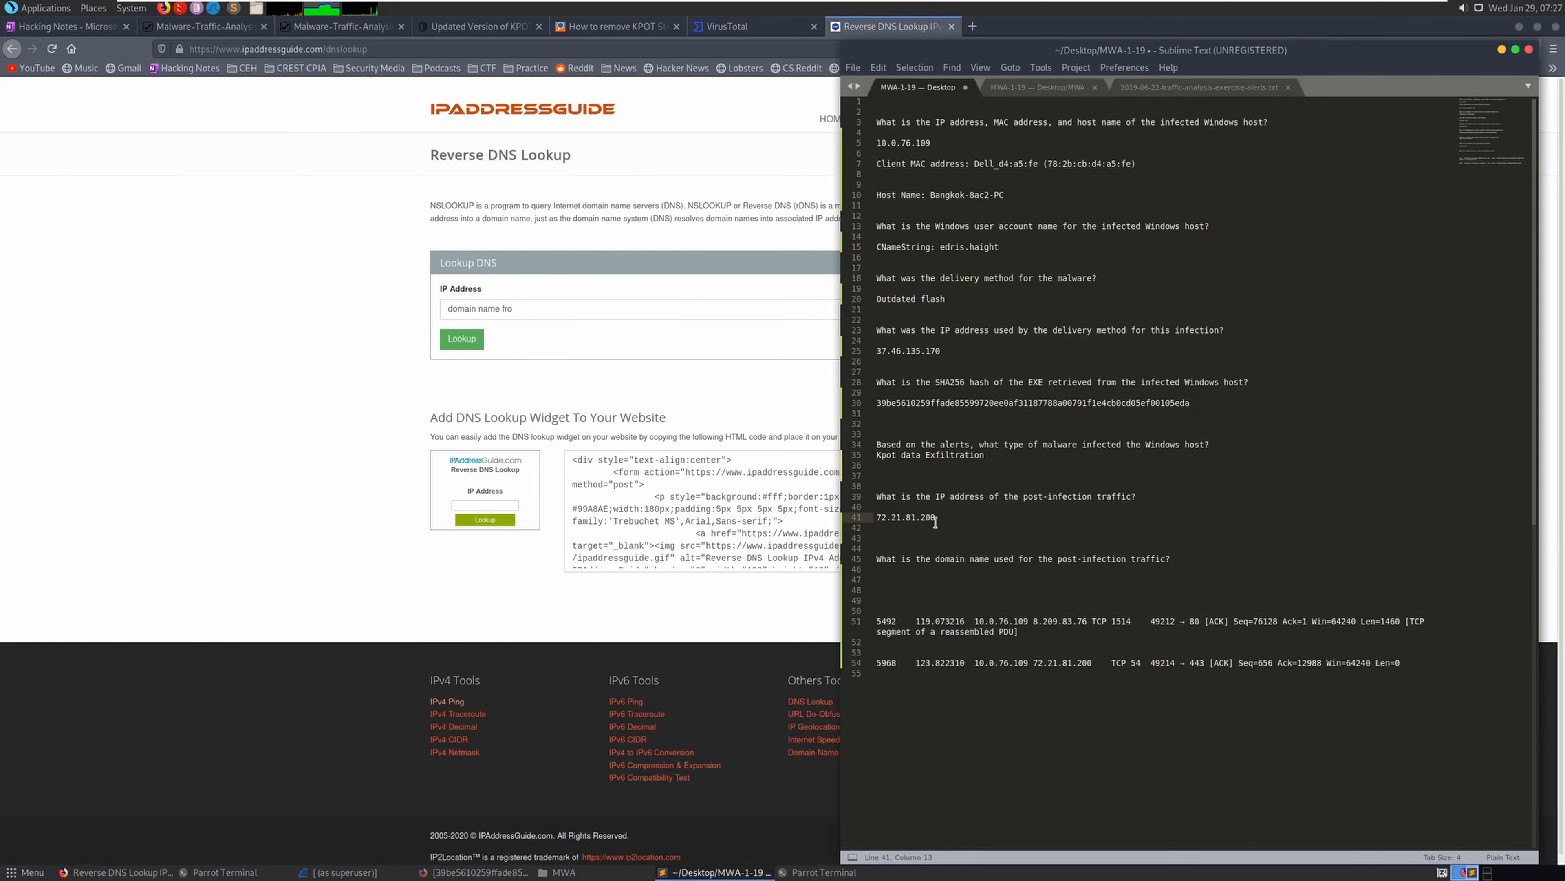
pyautogui.moveTo(963, 528); pyautogui.dragTo(870, 518)
pyautogui.rightClick(906, 519)
pyautogui.click(937, 571)
pyautogui.click(541, 375)
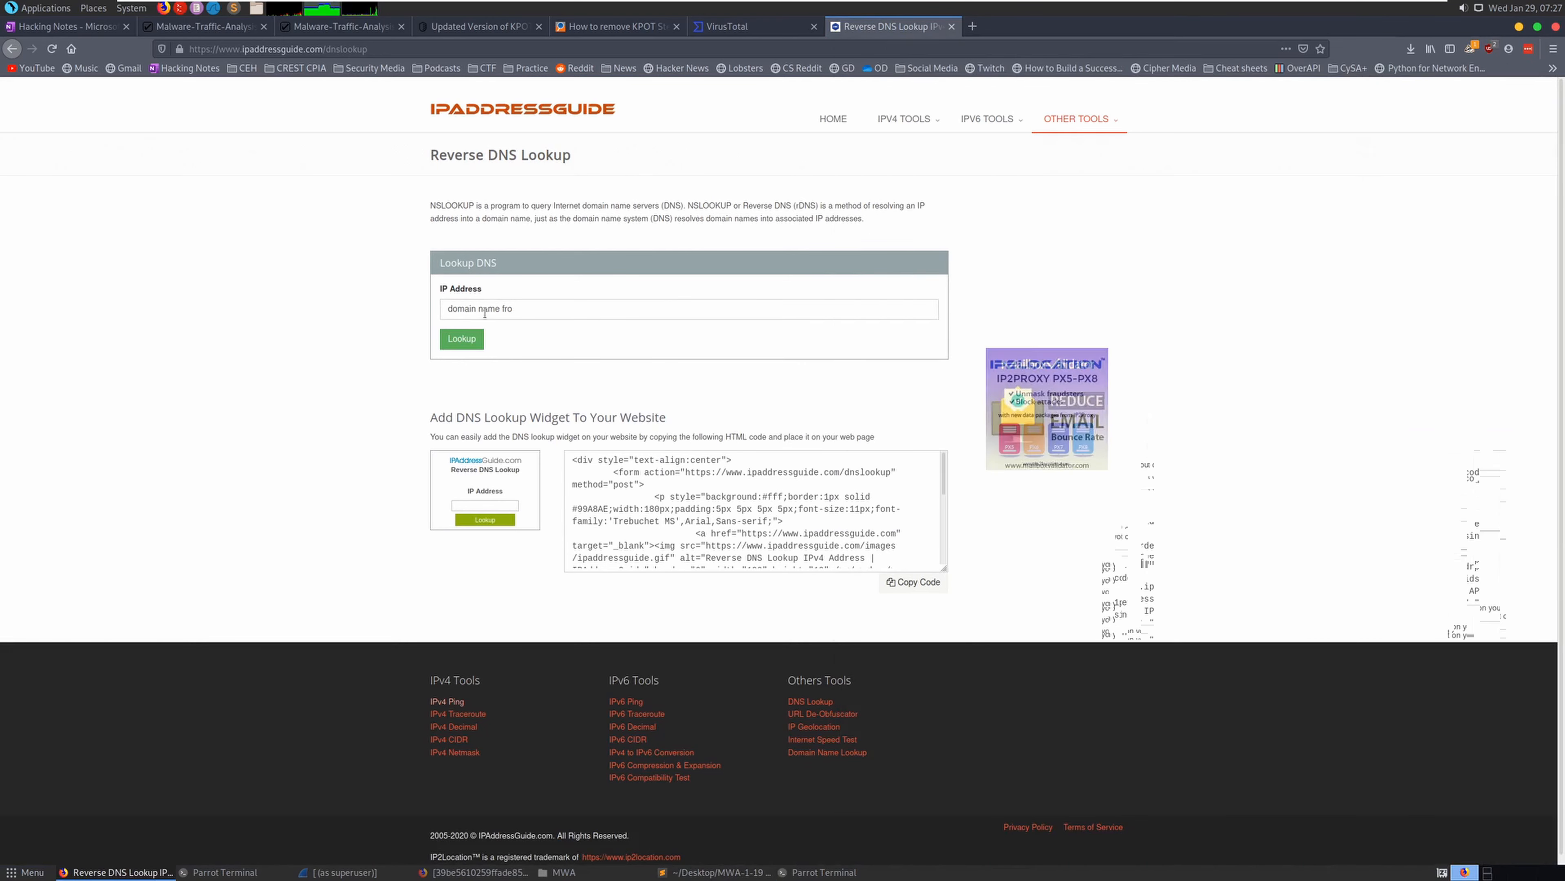
pyautogui.tripleClick(468, 309)
pyautogui.rightClick(469, 308)
pyautogui.click(523, 378)
pyautogui.click(466, 333)
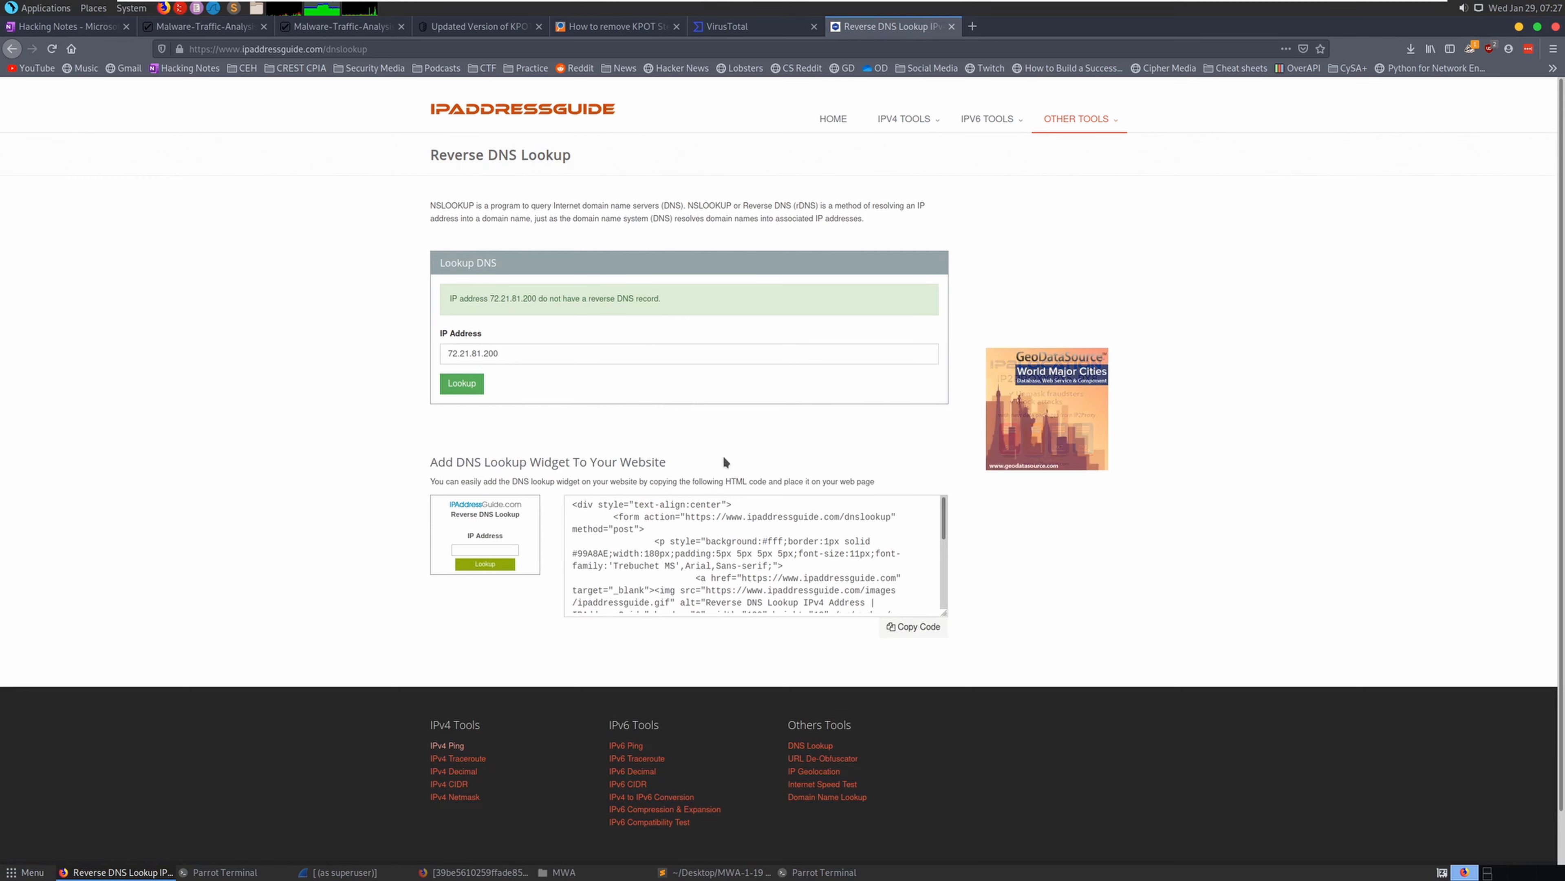
pyautogui.click(814, 872)
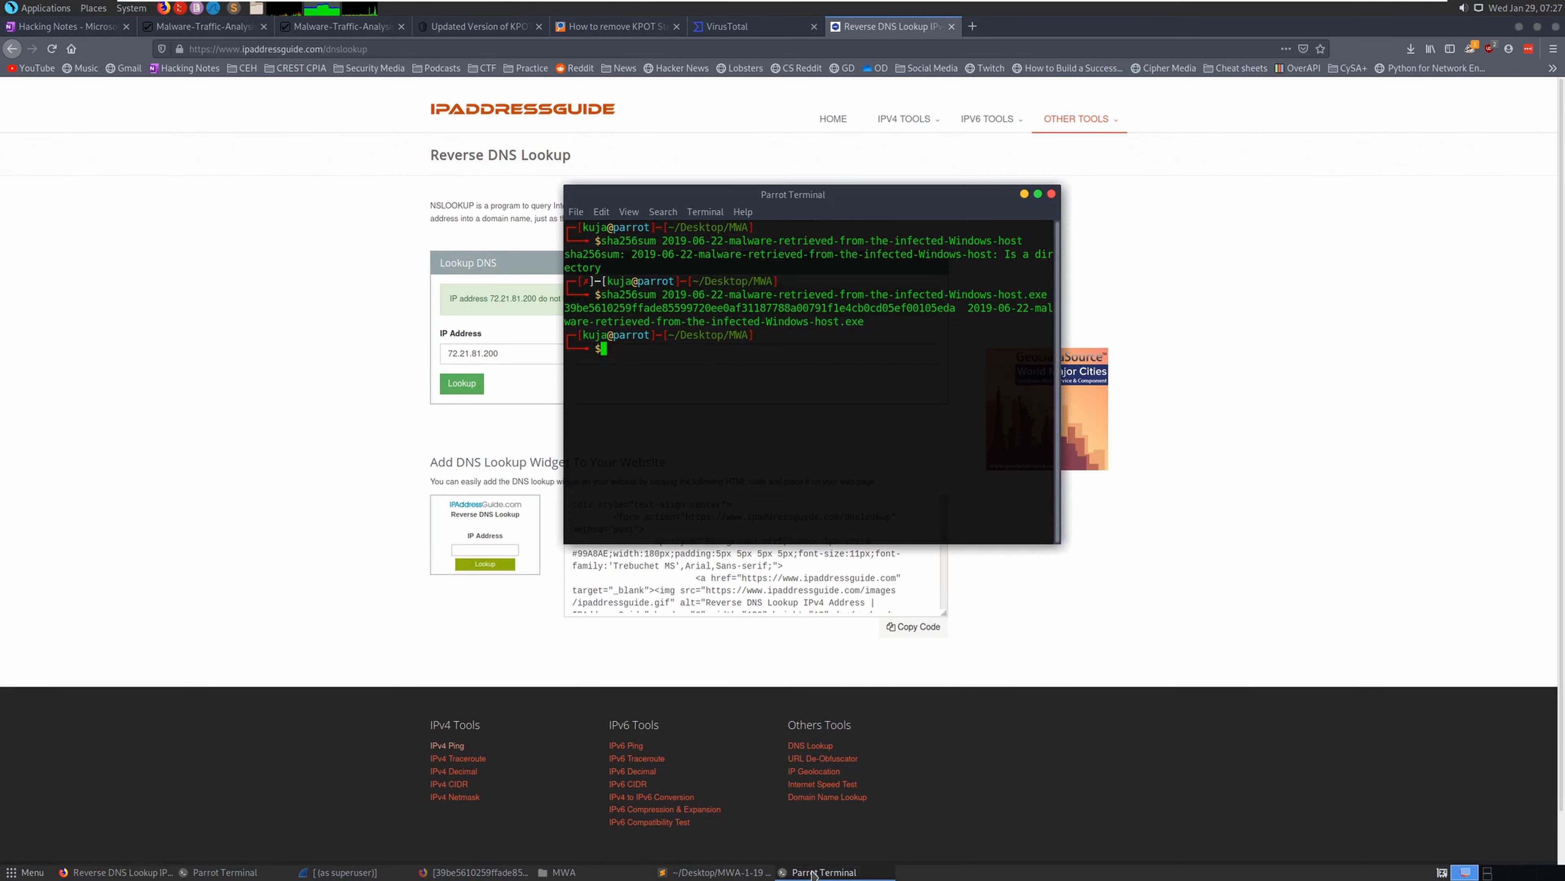
pyautogui.click(813, 872)
pyautogui.click(733, 872)
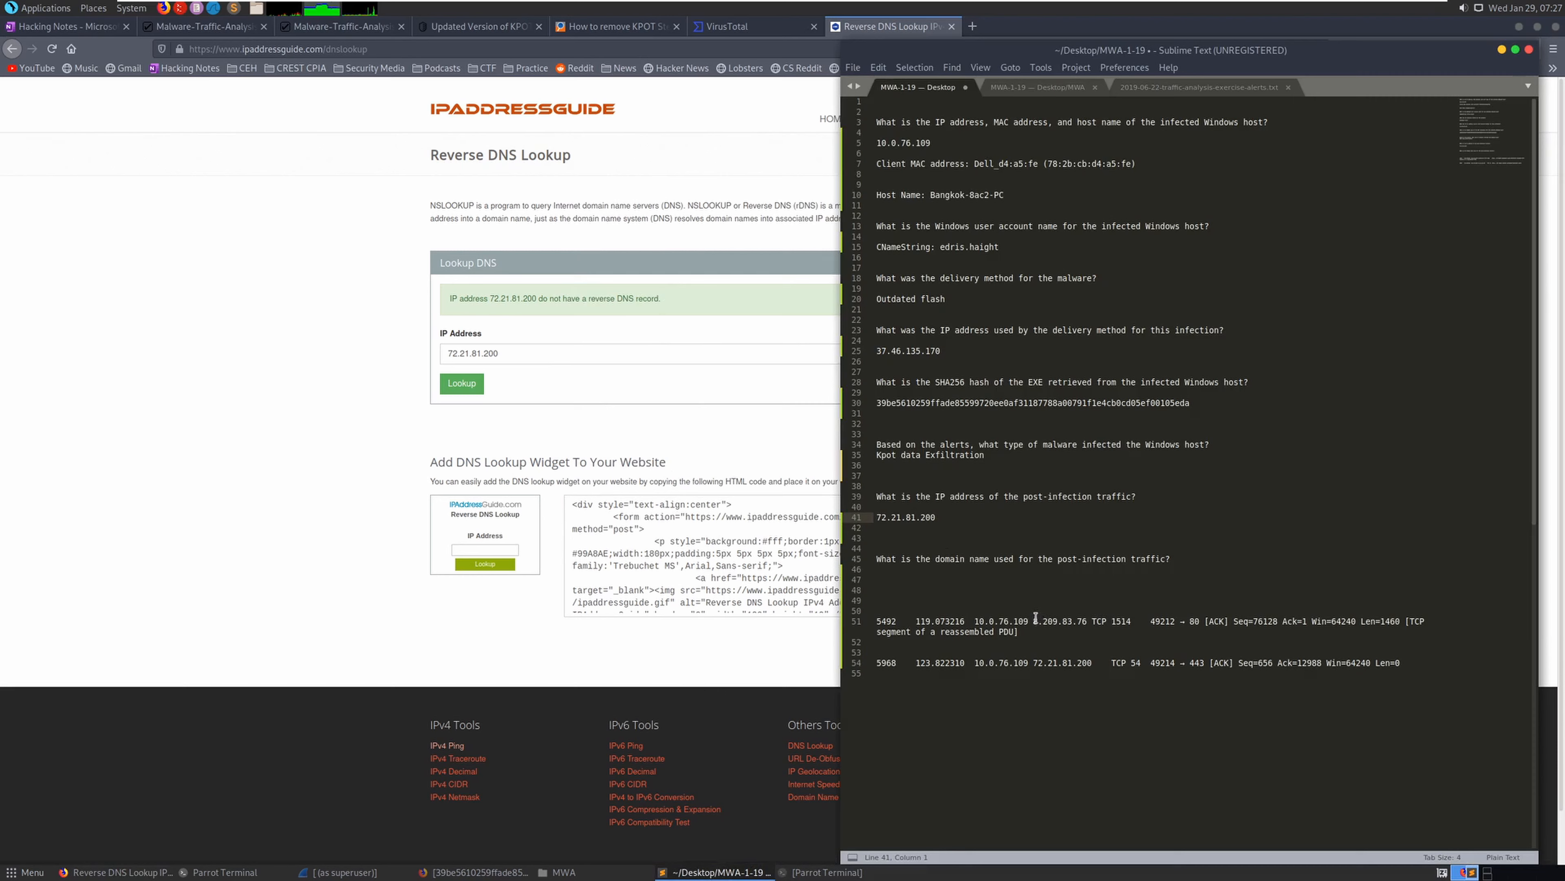
pyautogui.moveTo(1033, 620); pyautogui.dragTo(1088, 618)
pyautogui.rightClick(1087, 619)
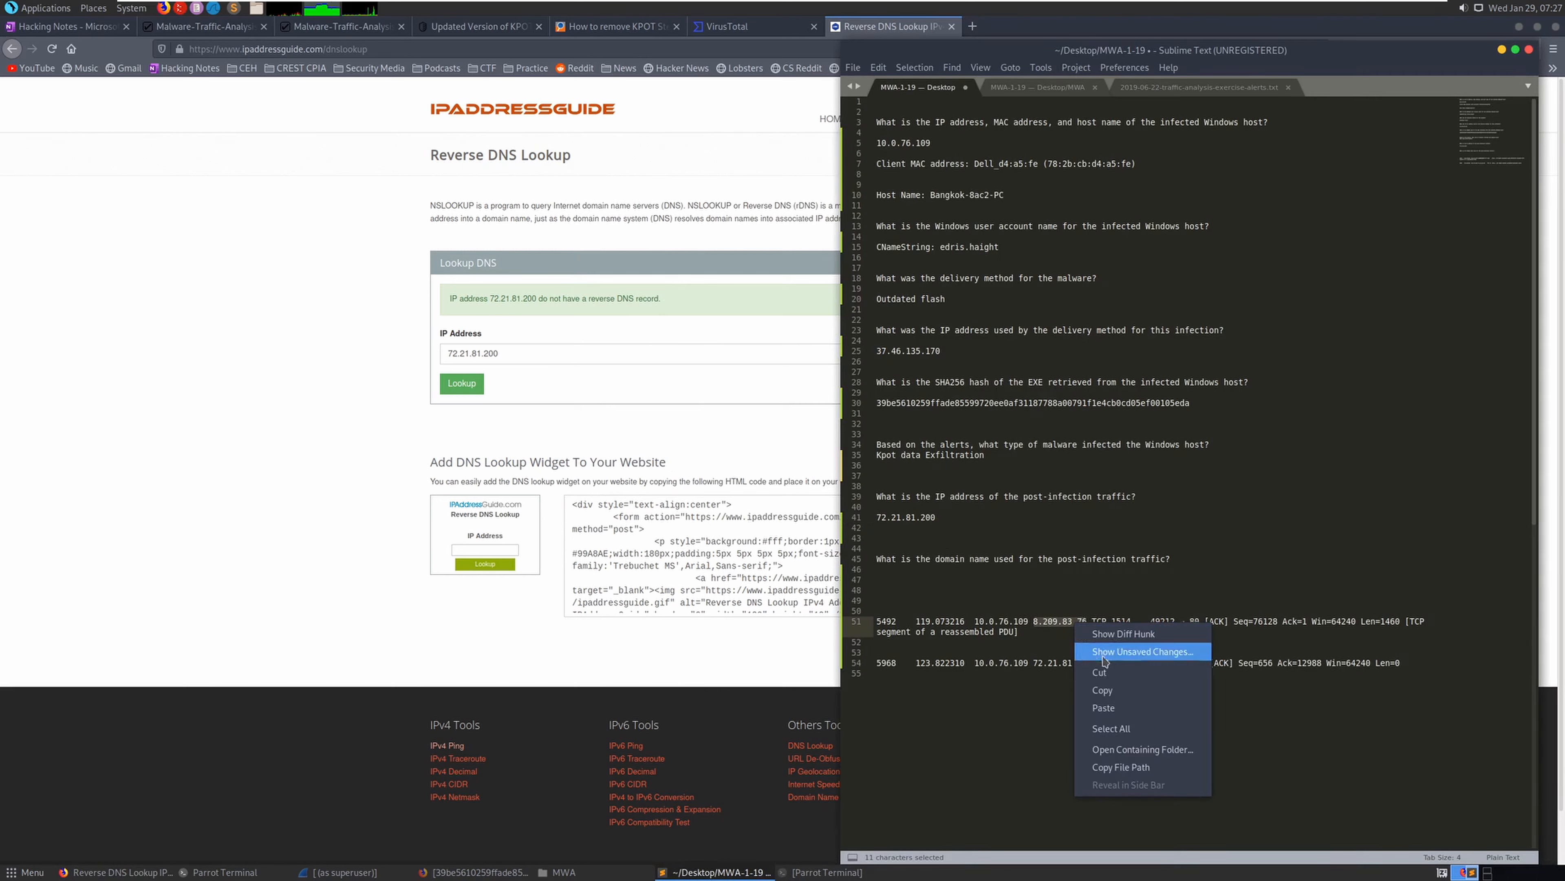
pyautogui.click(1109, 681)
pyautogui.click(718, 26)
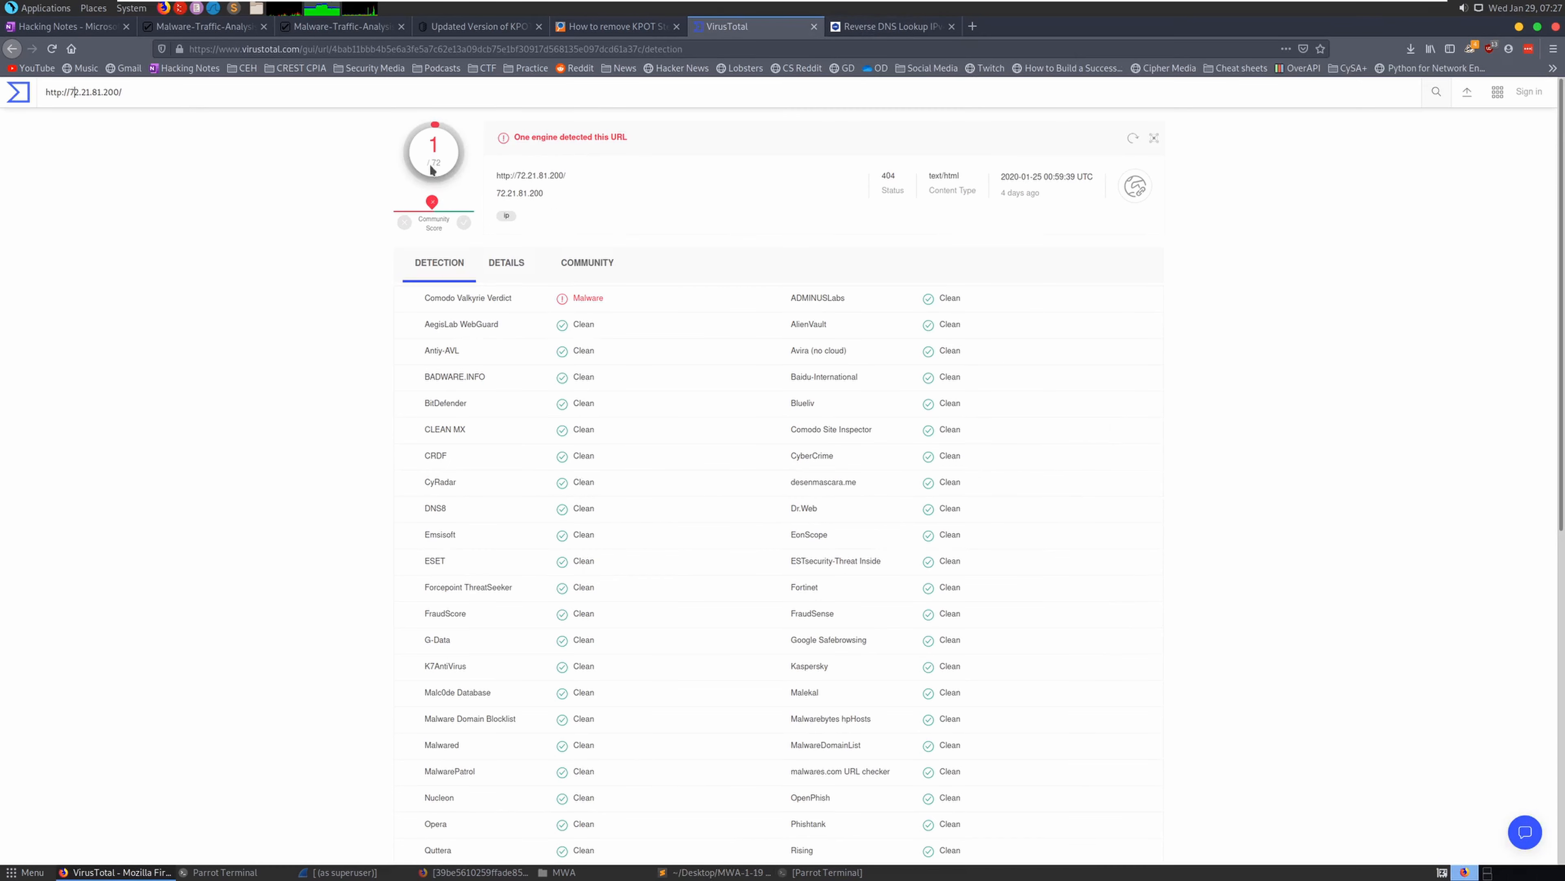
pyautogui.click(255, 92)
pyautogui.moveTo(79, 97); pyautogui.dragTo(74, 92)
pyautogui.hotkey('ctrl', 'v')
pyautogui.press('Return')
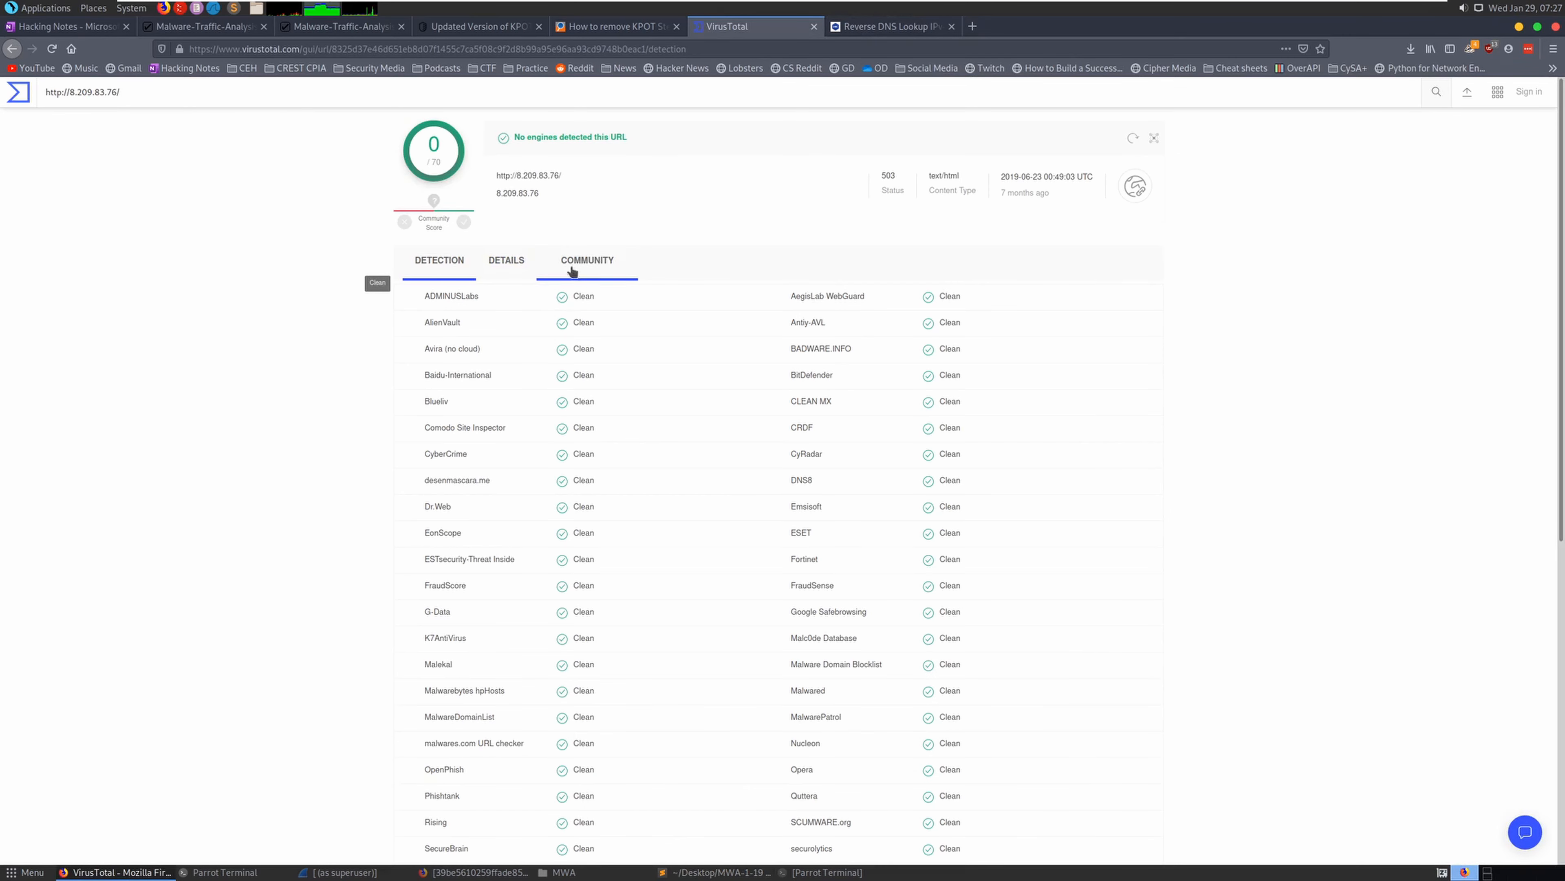
pyautogui.click(504, 264)
pyautogui.click(449, 264)
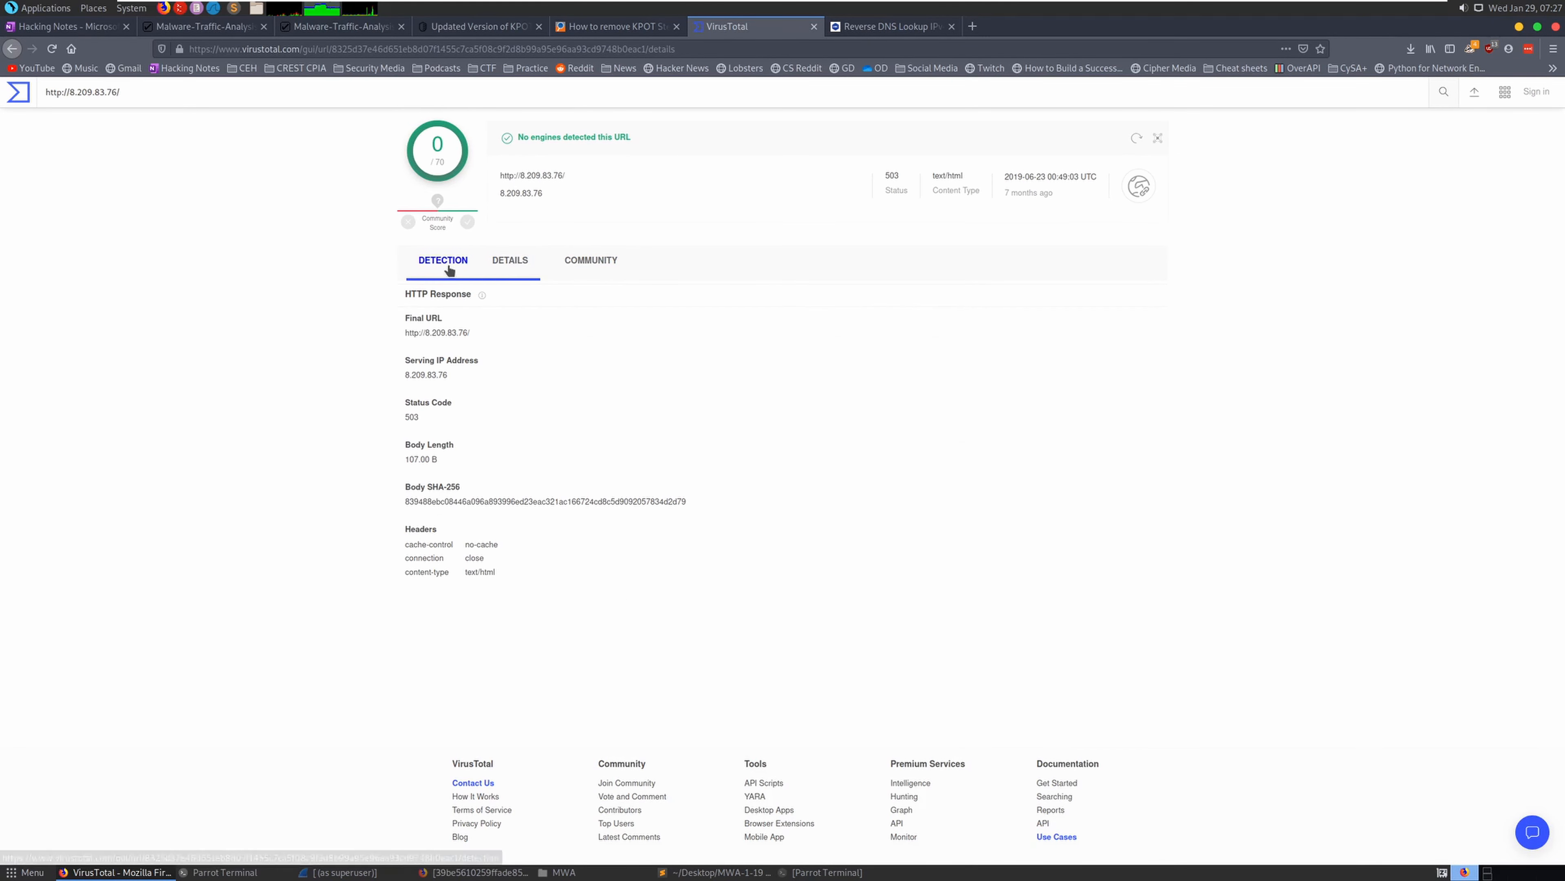
pyautogui.click(505, 263)
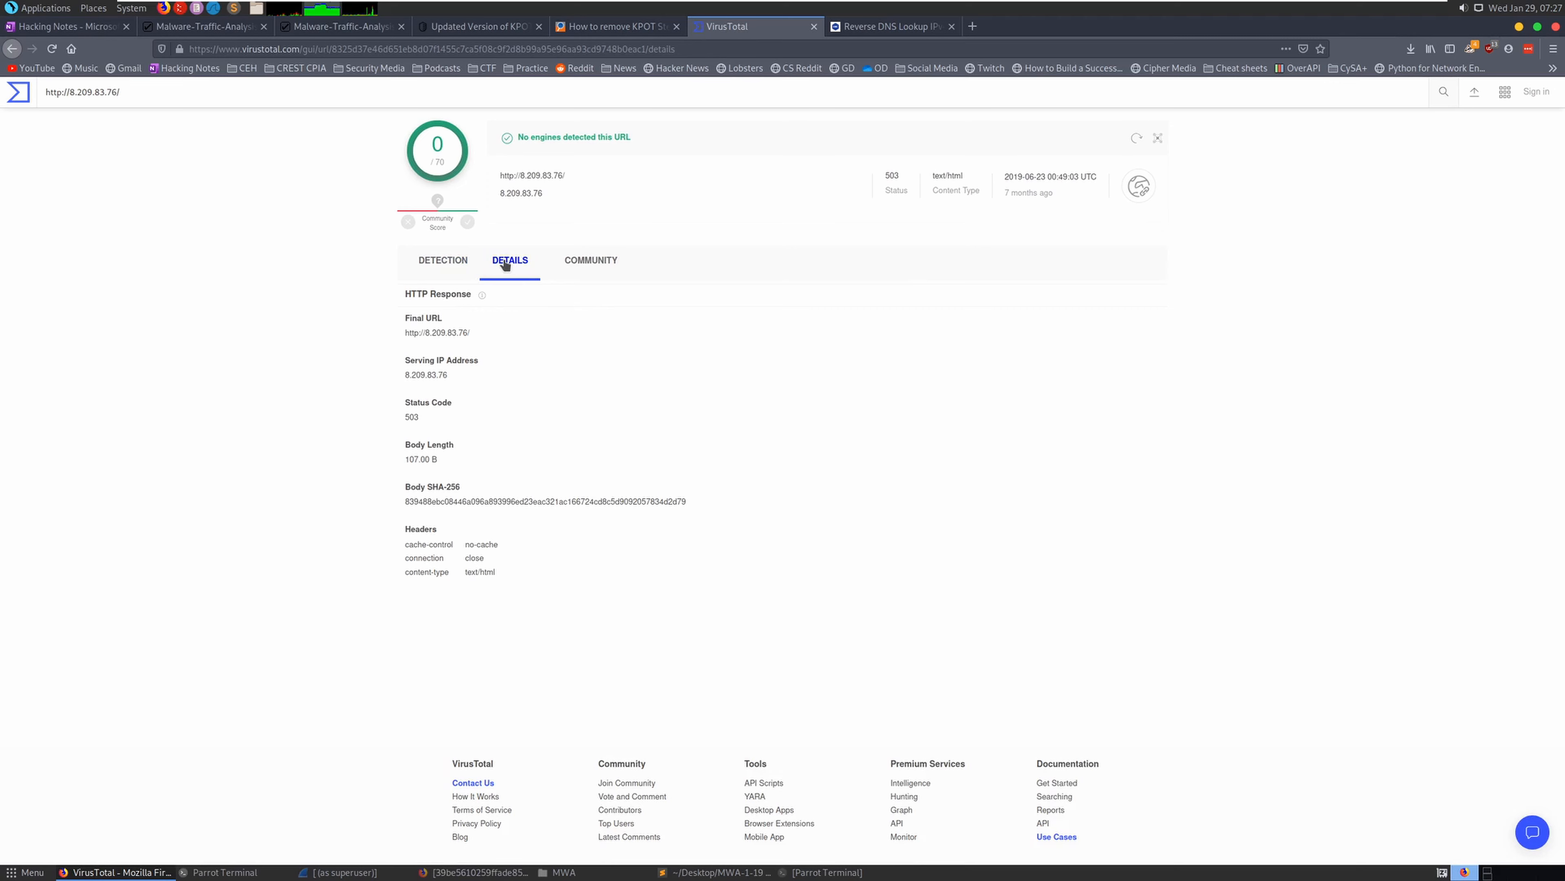
pyautogui.moveTo(75, 93); pyautogui.dragTo(177, 93)
pyautogui.click(891, 28)
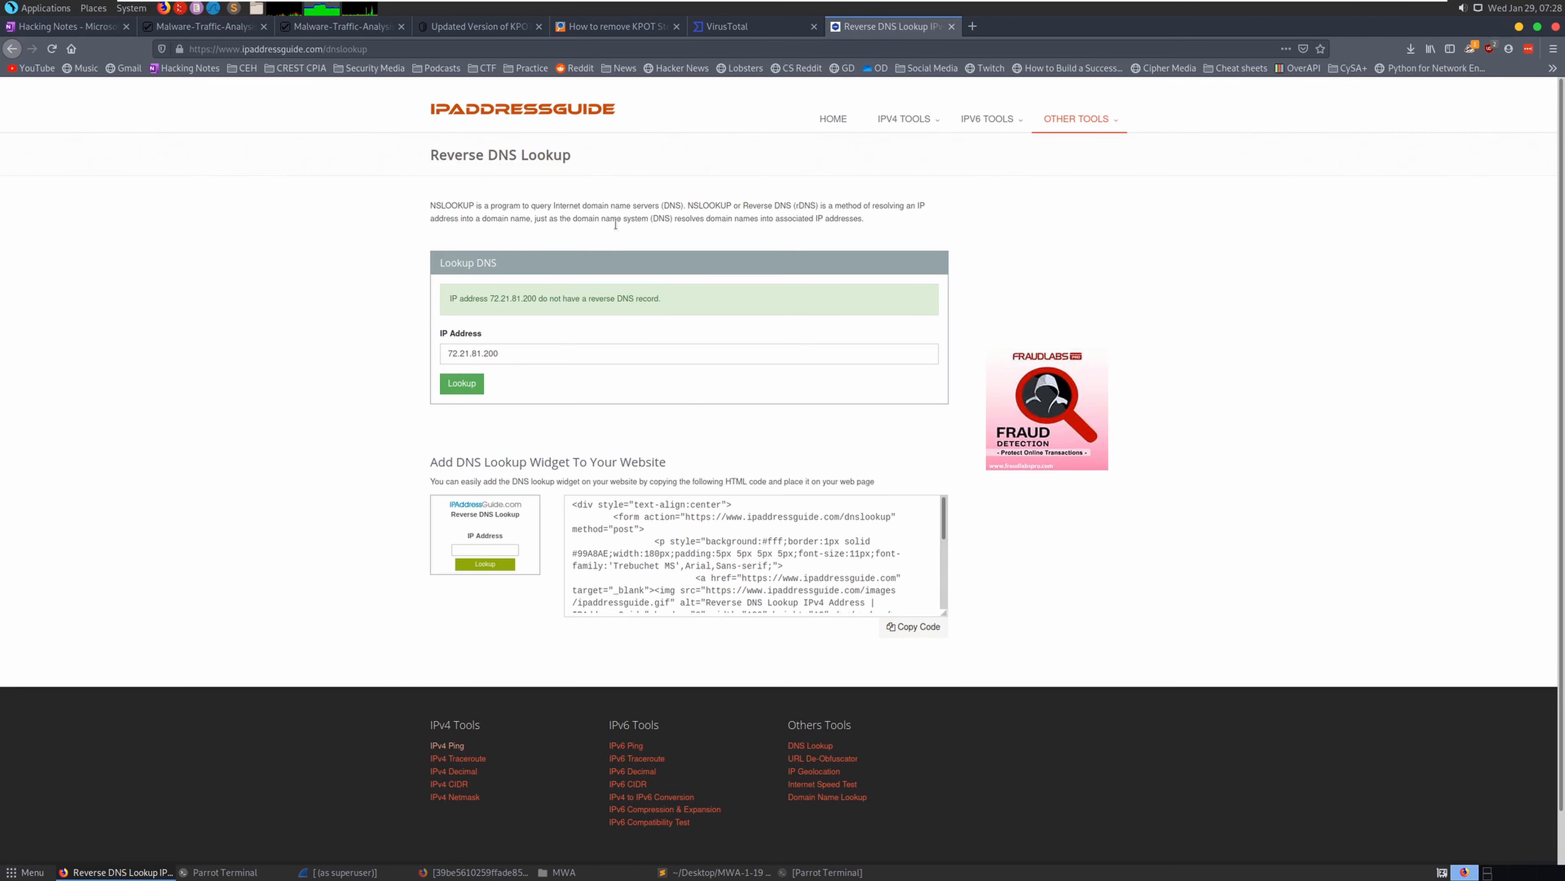
# Run a reverse DNS lookup on 8.209.83.76, removing the extra character from the pasted address
pyautogui.tripleClick(505, 355)
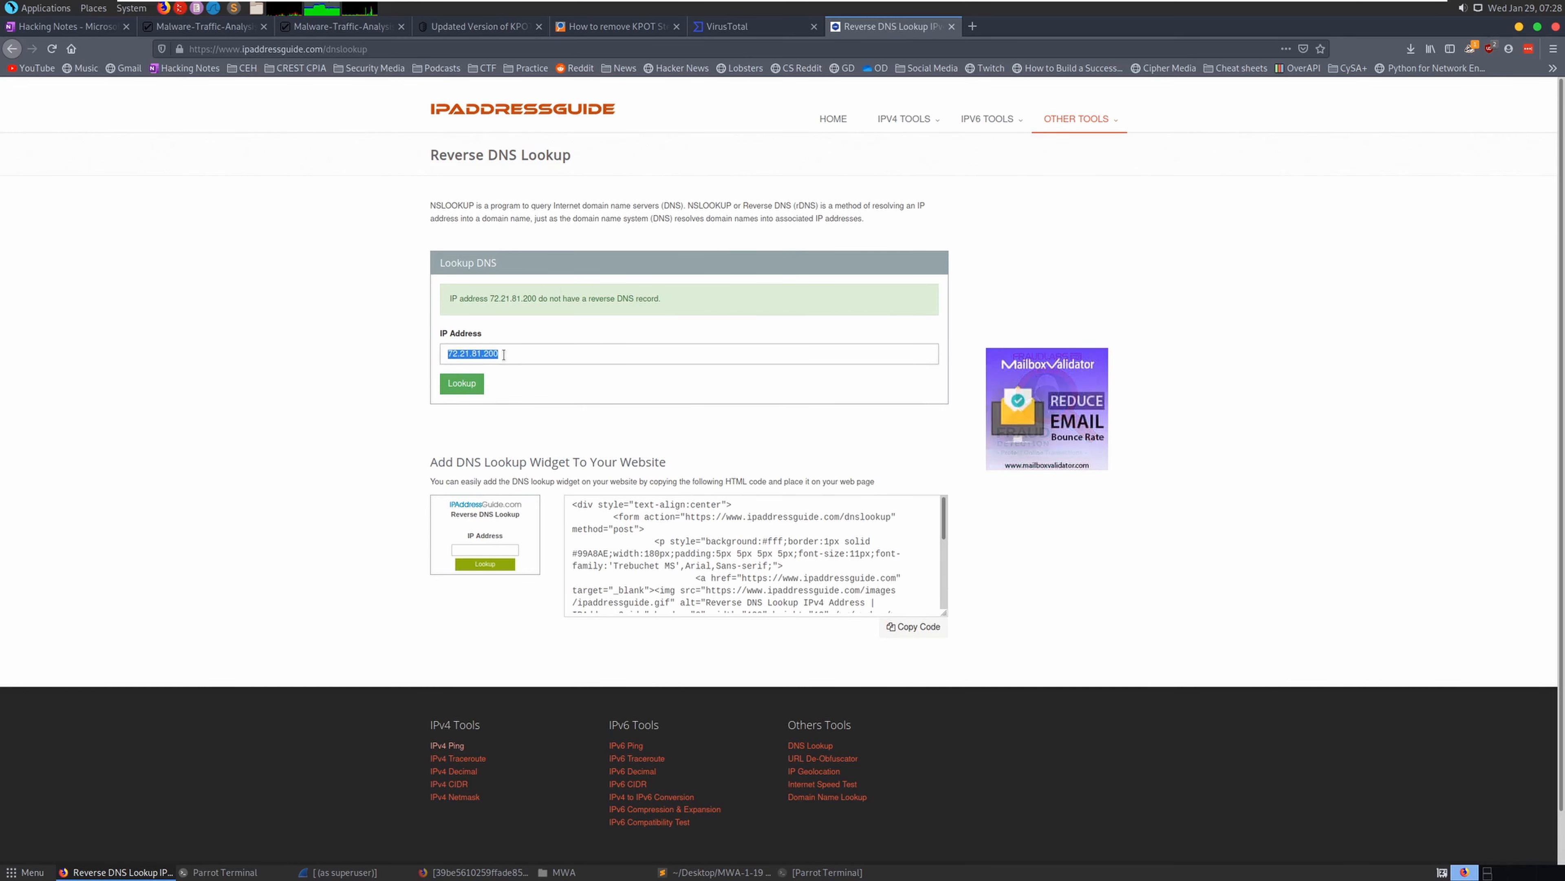
pyautogui.hotkey('ctrl', 'v')
pyautogui.press('Return')
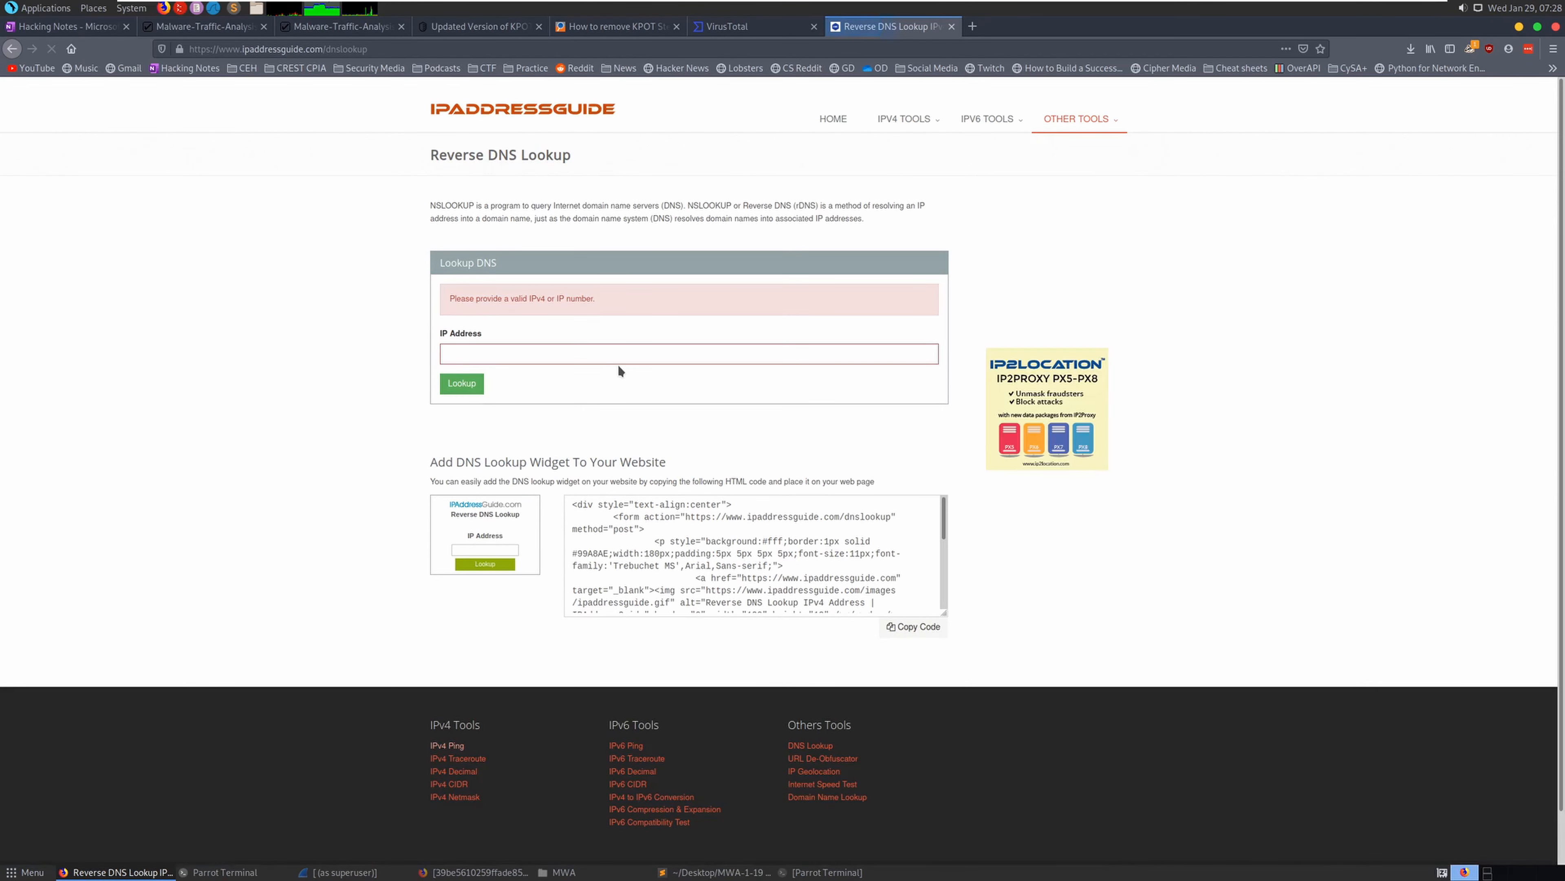
pyautogui.click(526, 358)
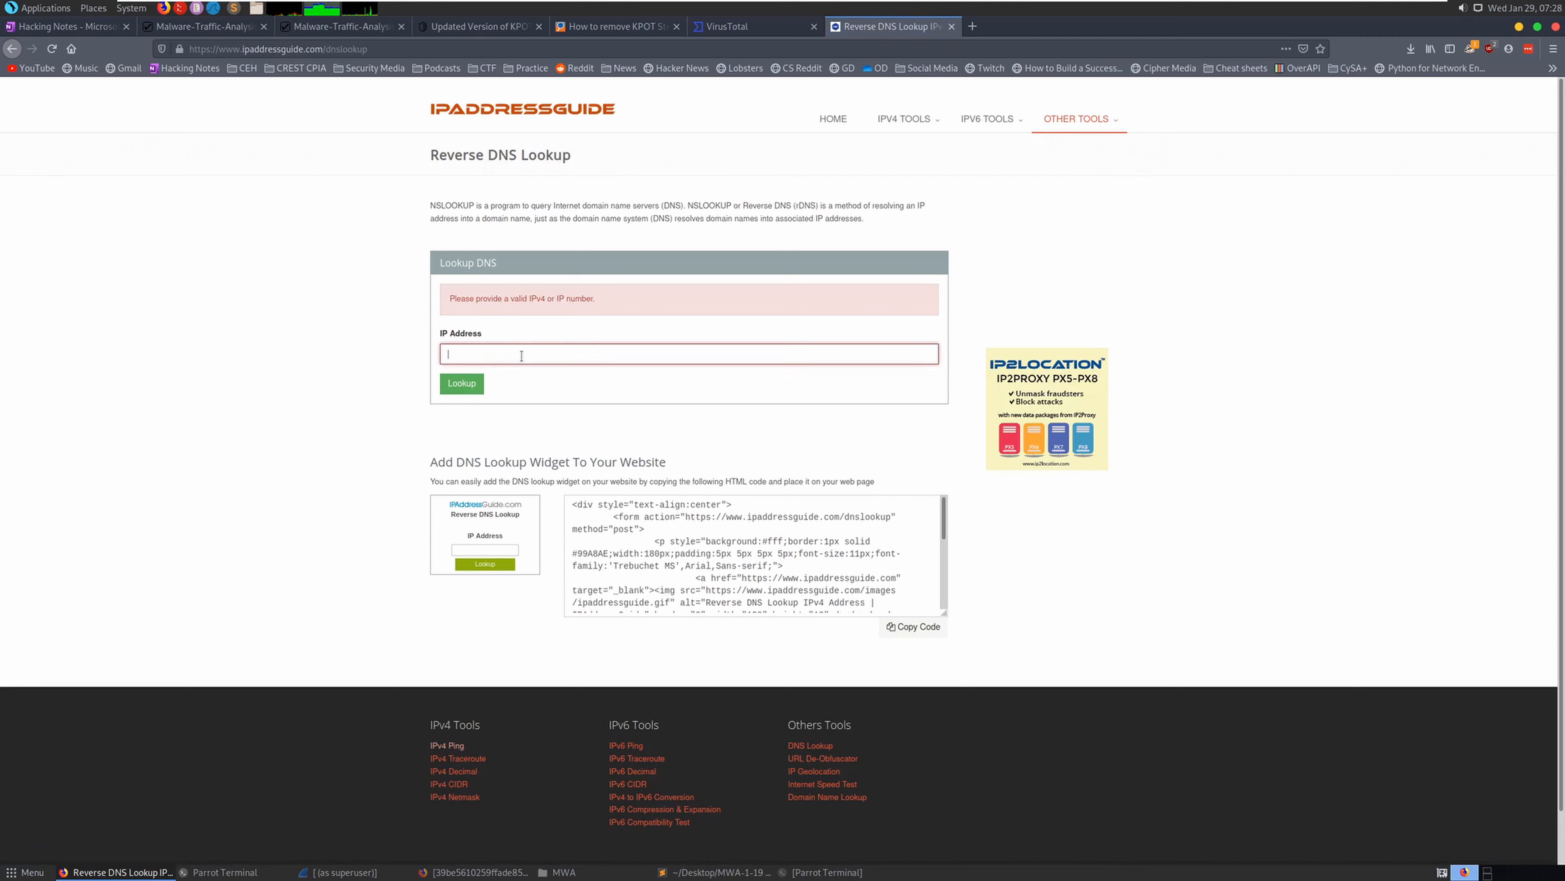
pyautogui.hotkey('ctrl', 'v')
pyautogui.press('BackSpace')
pyautogui.click(474, 389)
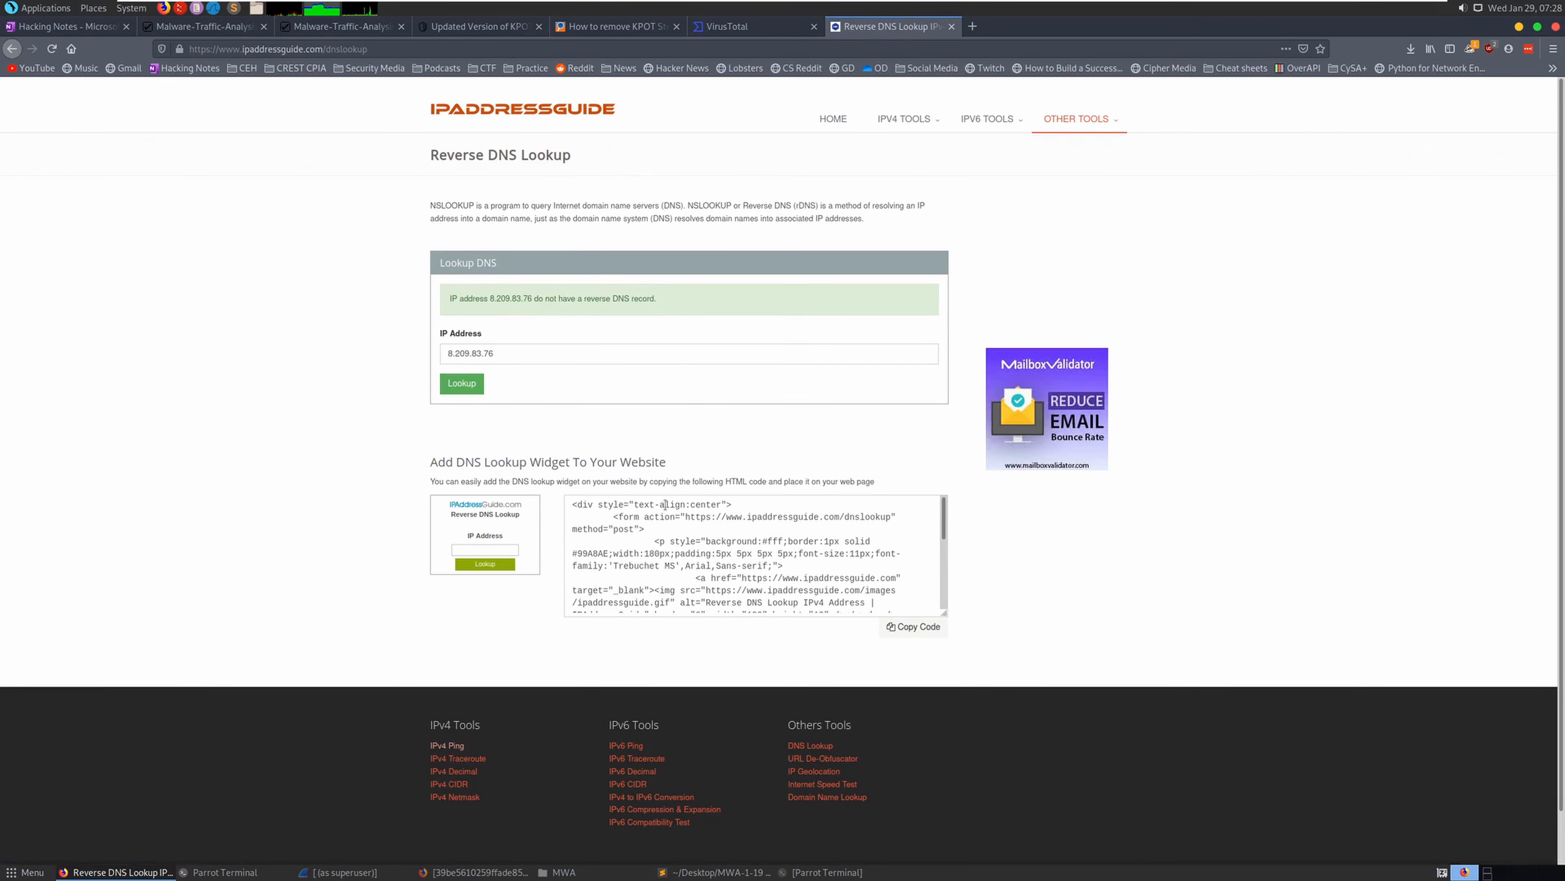
pyautogui.scroll(-5, 665, 504)
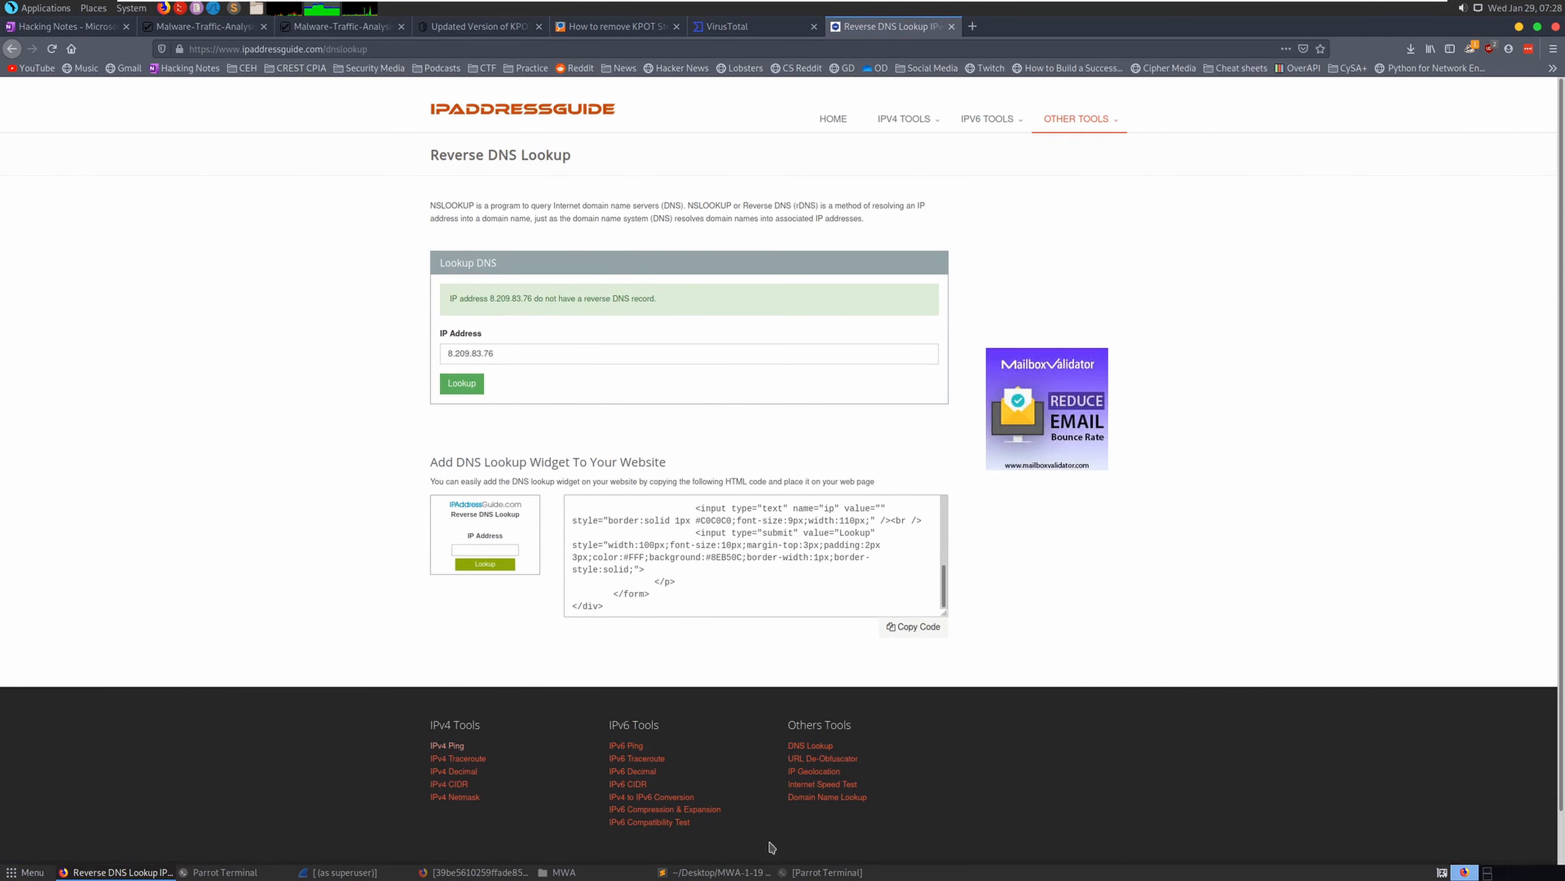
# Bring up the MWA-1-19 notes and place the cursor below the post-infection domain name question
pyautogui.click(774, 872)
pyautogui.click(774, 873)
pyautogui.click(760, 874)
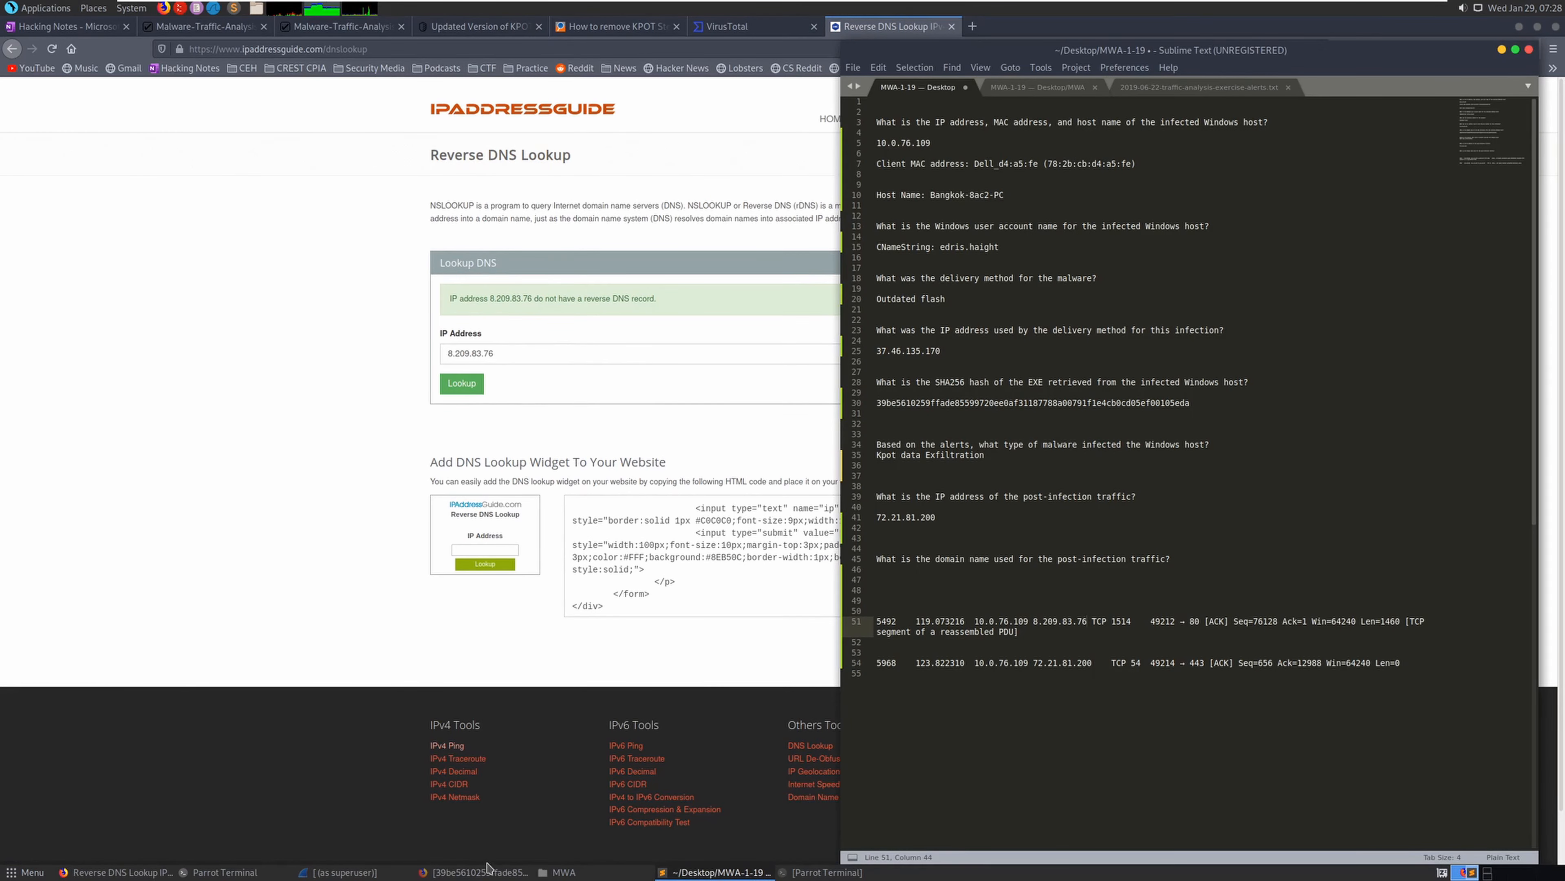
pyautogui.click(353, 872)
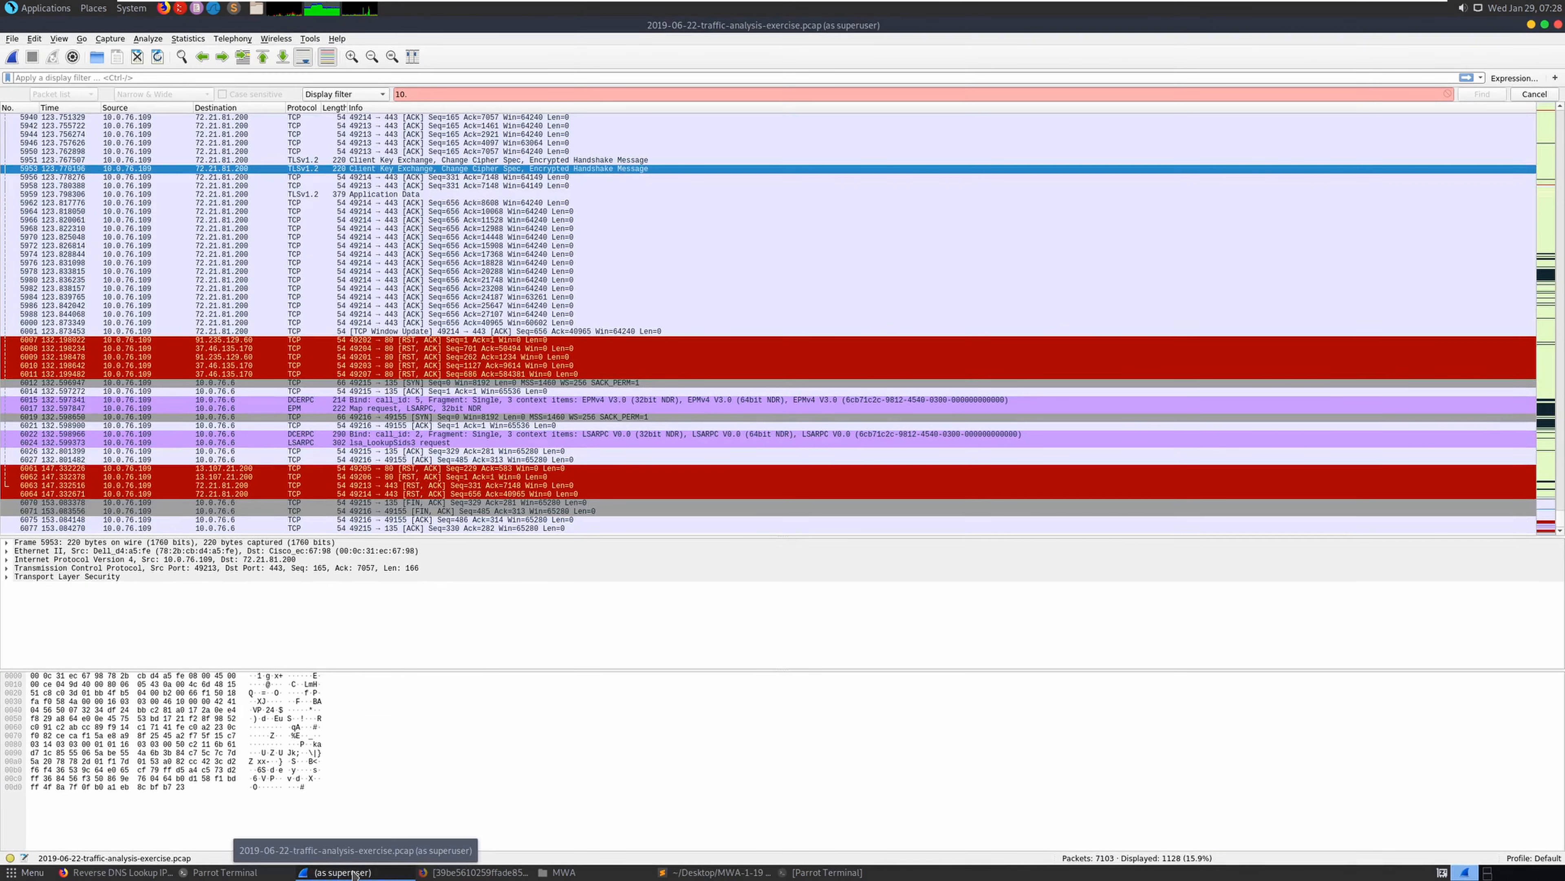
pyautogui.click(348, 872)
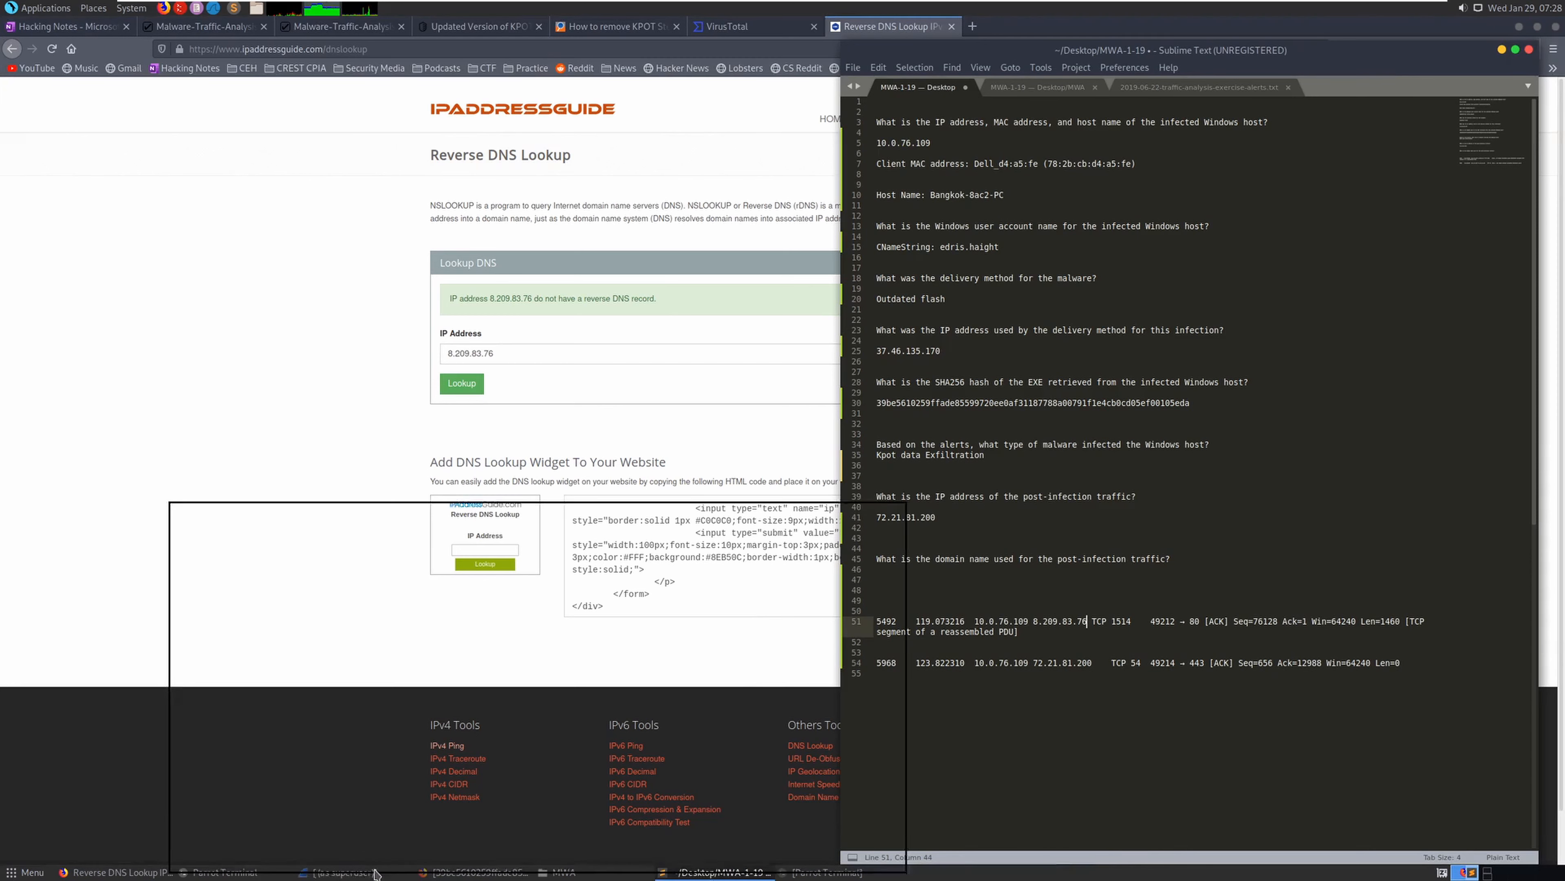
pyautogui.click(1019, 589)
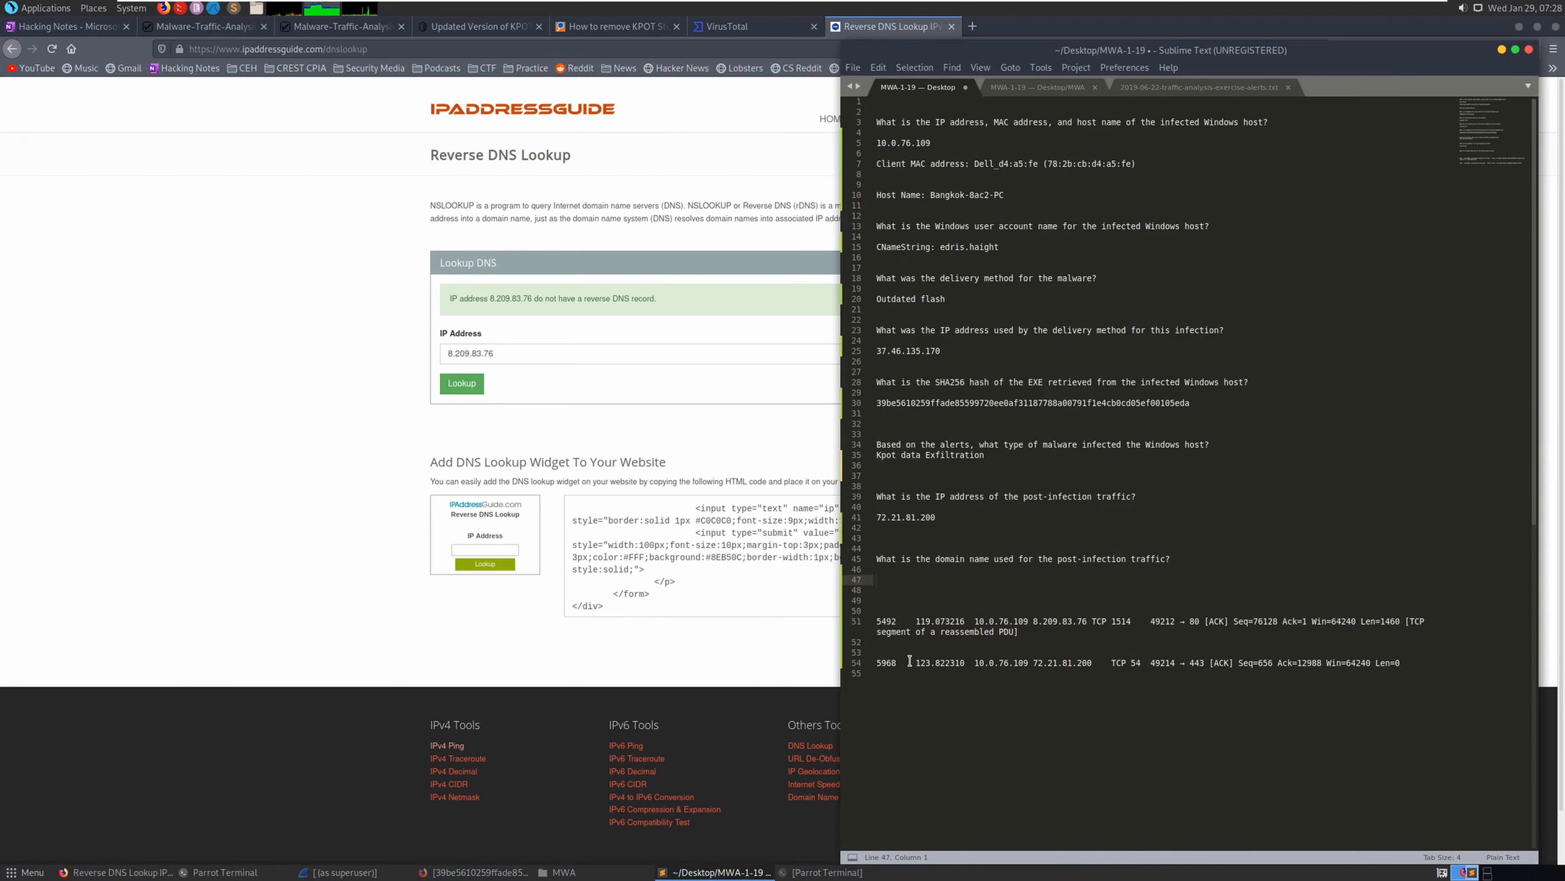
# Switch to the Wireshark capture and examine the Internet Protocol Version 4 details of packet 5970 to 72.21.81.200
pyautogui.click(355, 872)
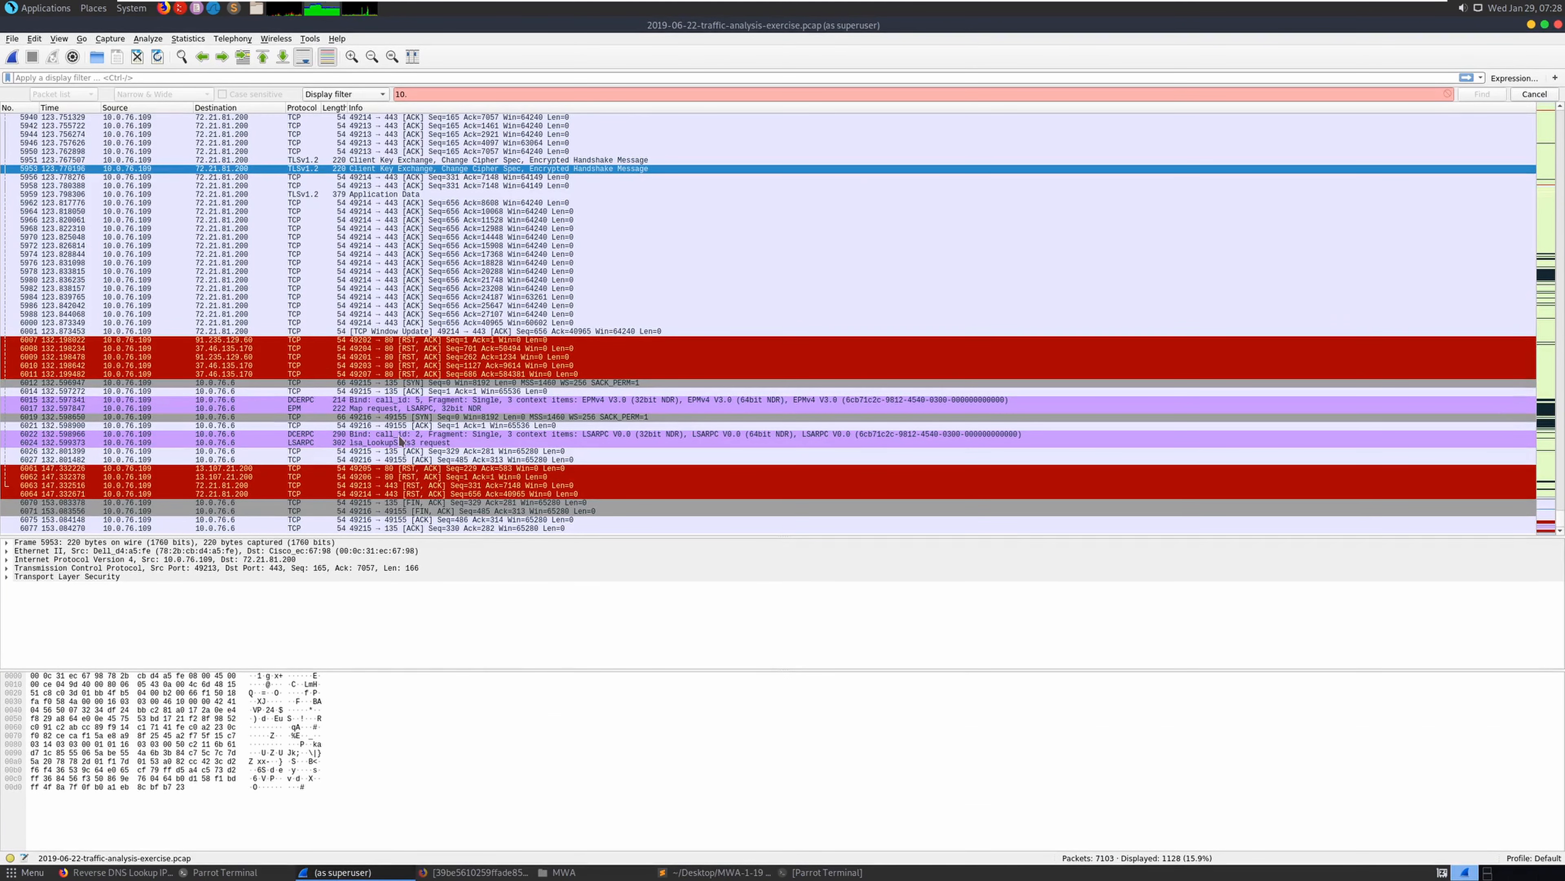
pyautogui.click(248, 238)
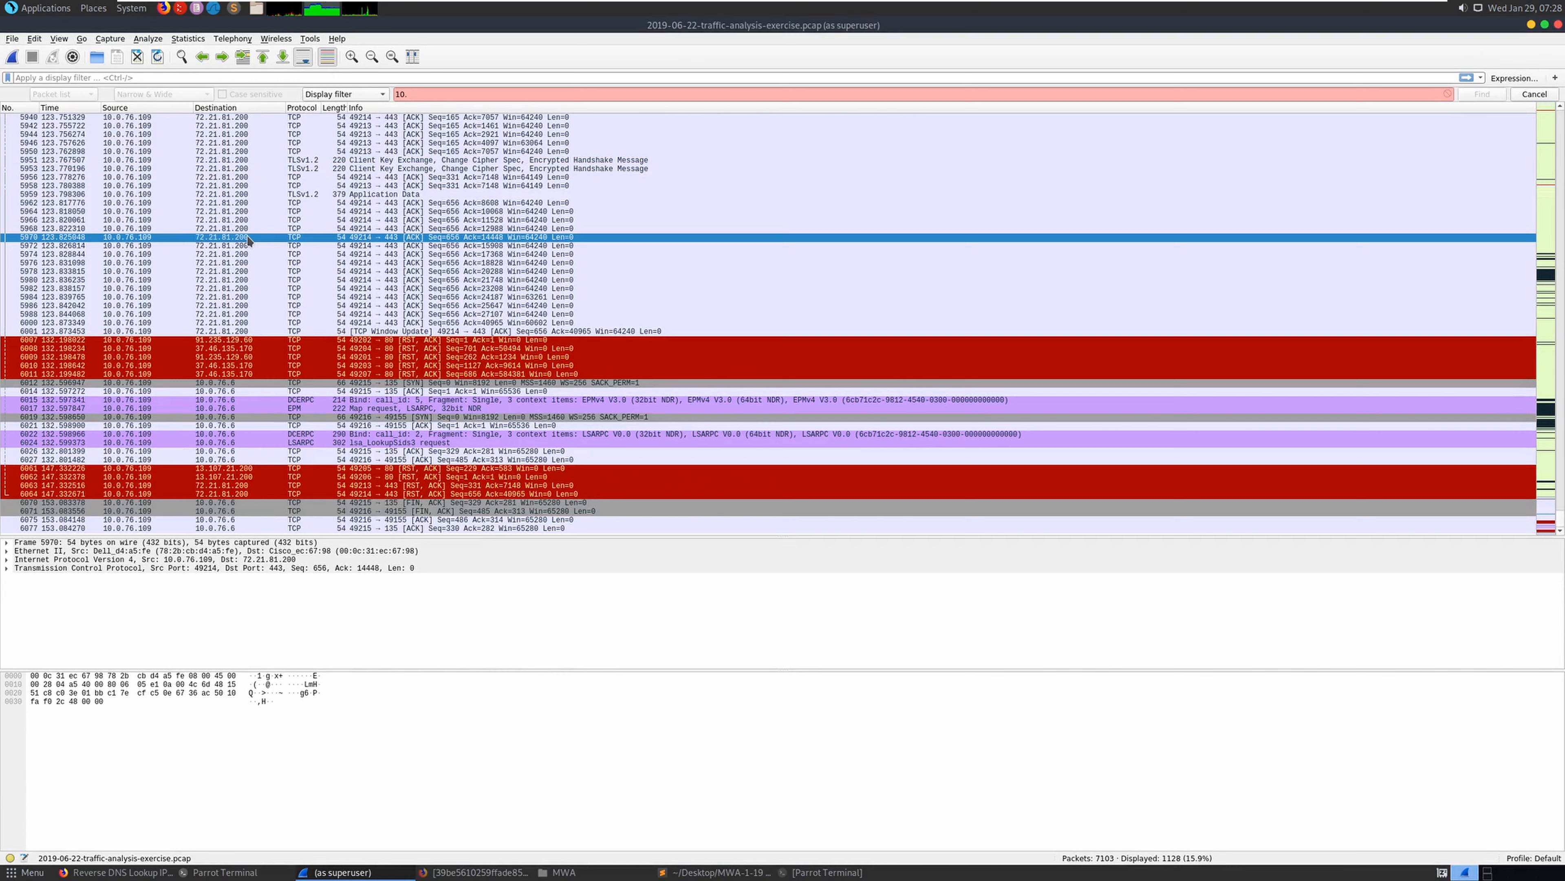
pyautogui.click(7, 559)
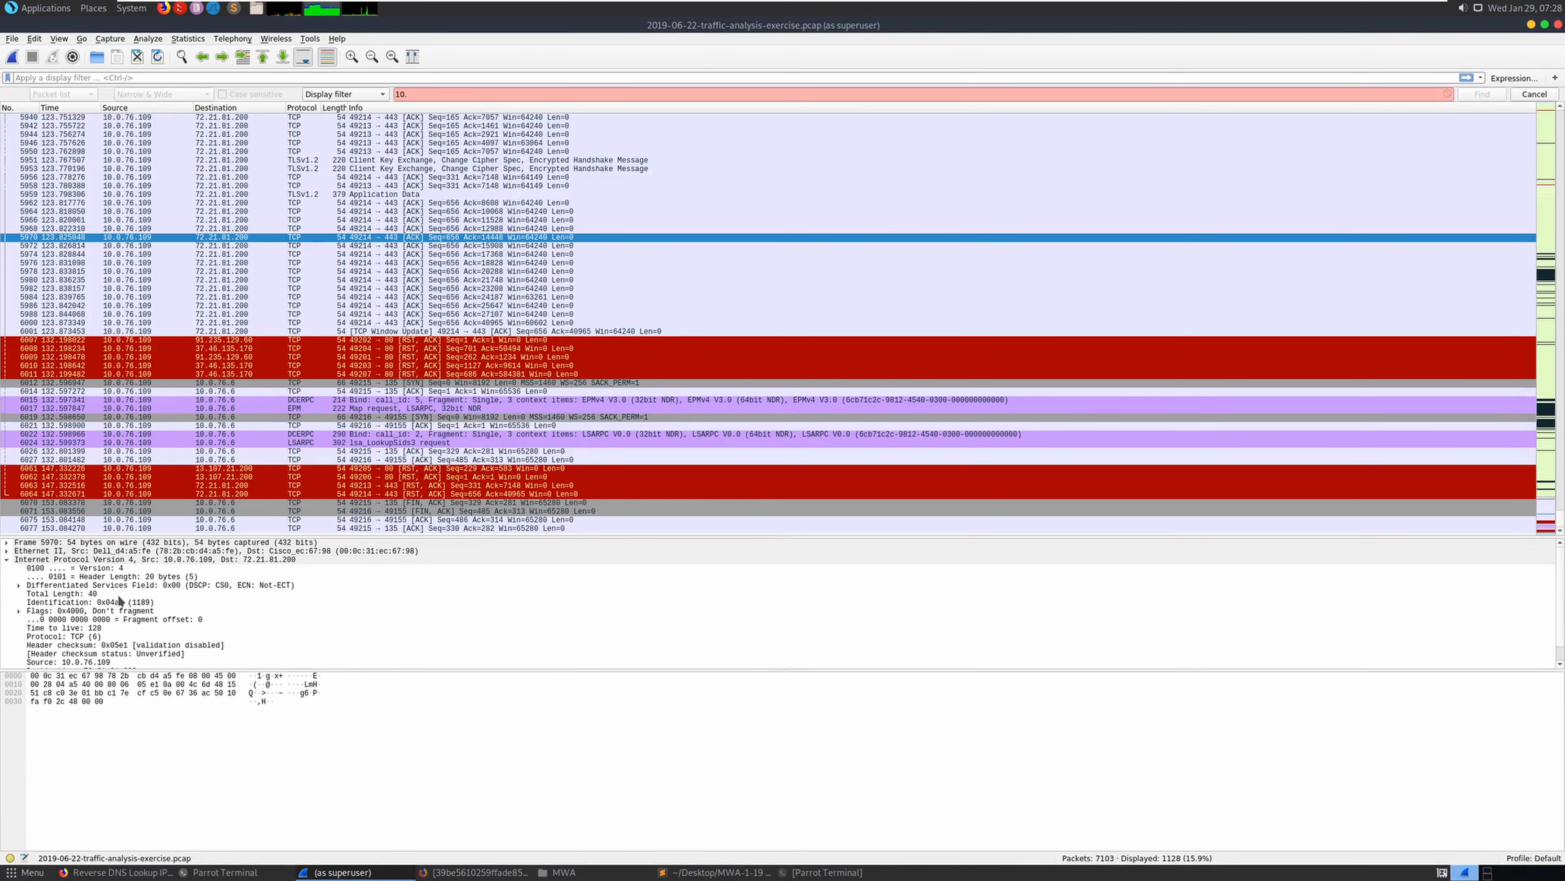
pyautogui.scroll(-1, 119, 597)
pyautogui.scroll(1, 119, 597)
pyautogui.scroll(-1, 120, 600)
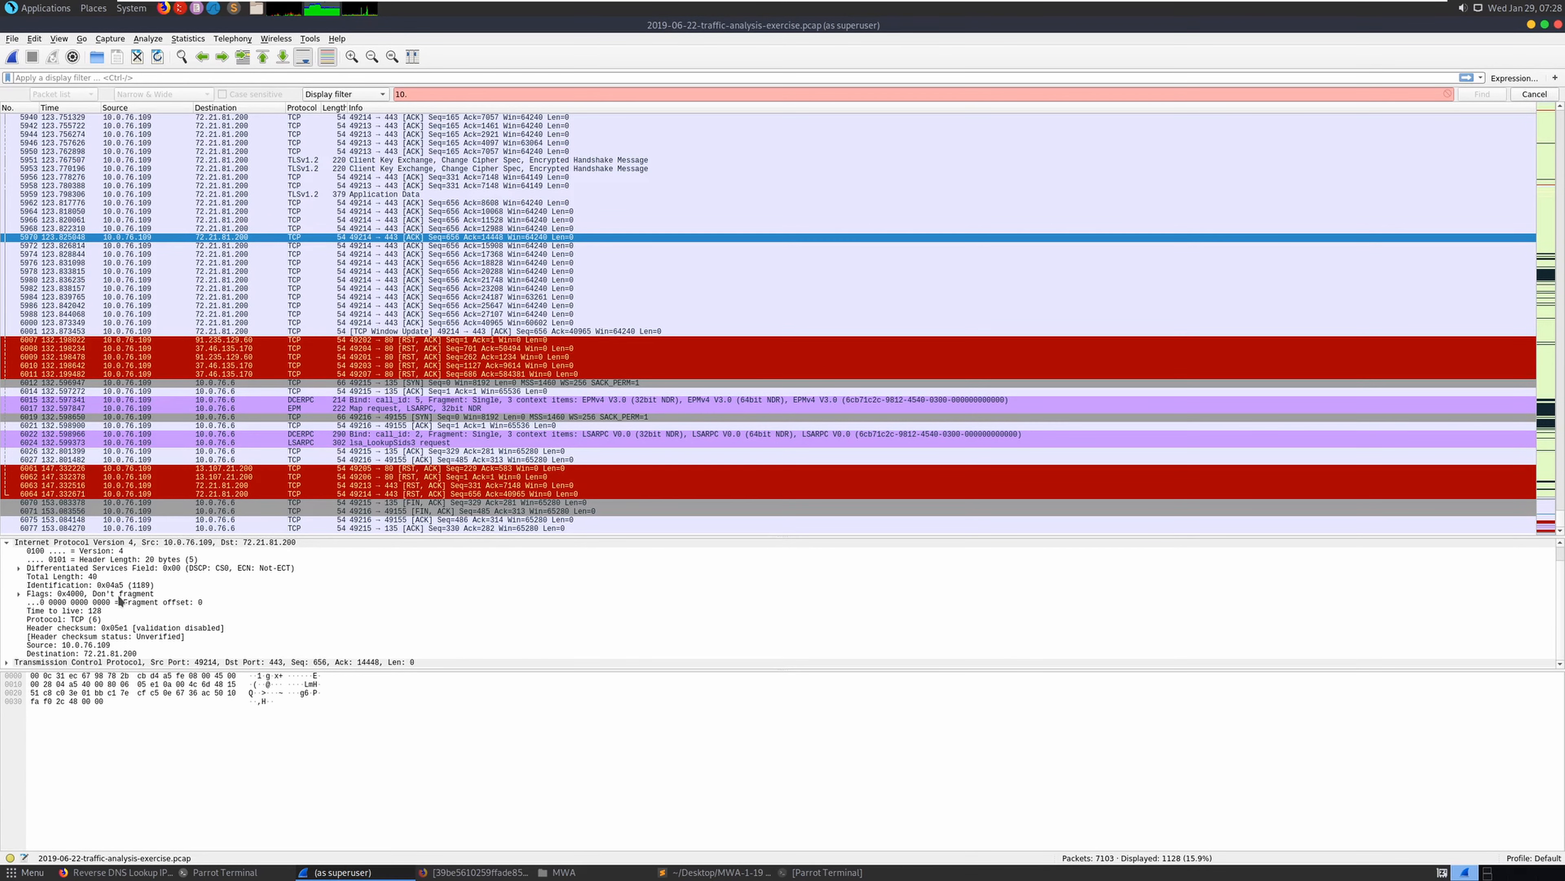
pyautogui.scroll(1, 120, 600)
pyautogui.click(6, 562)
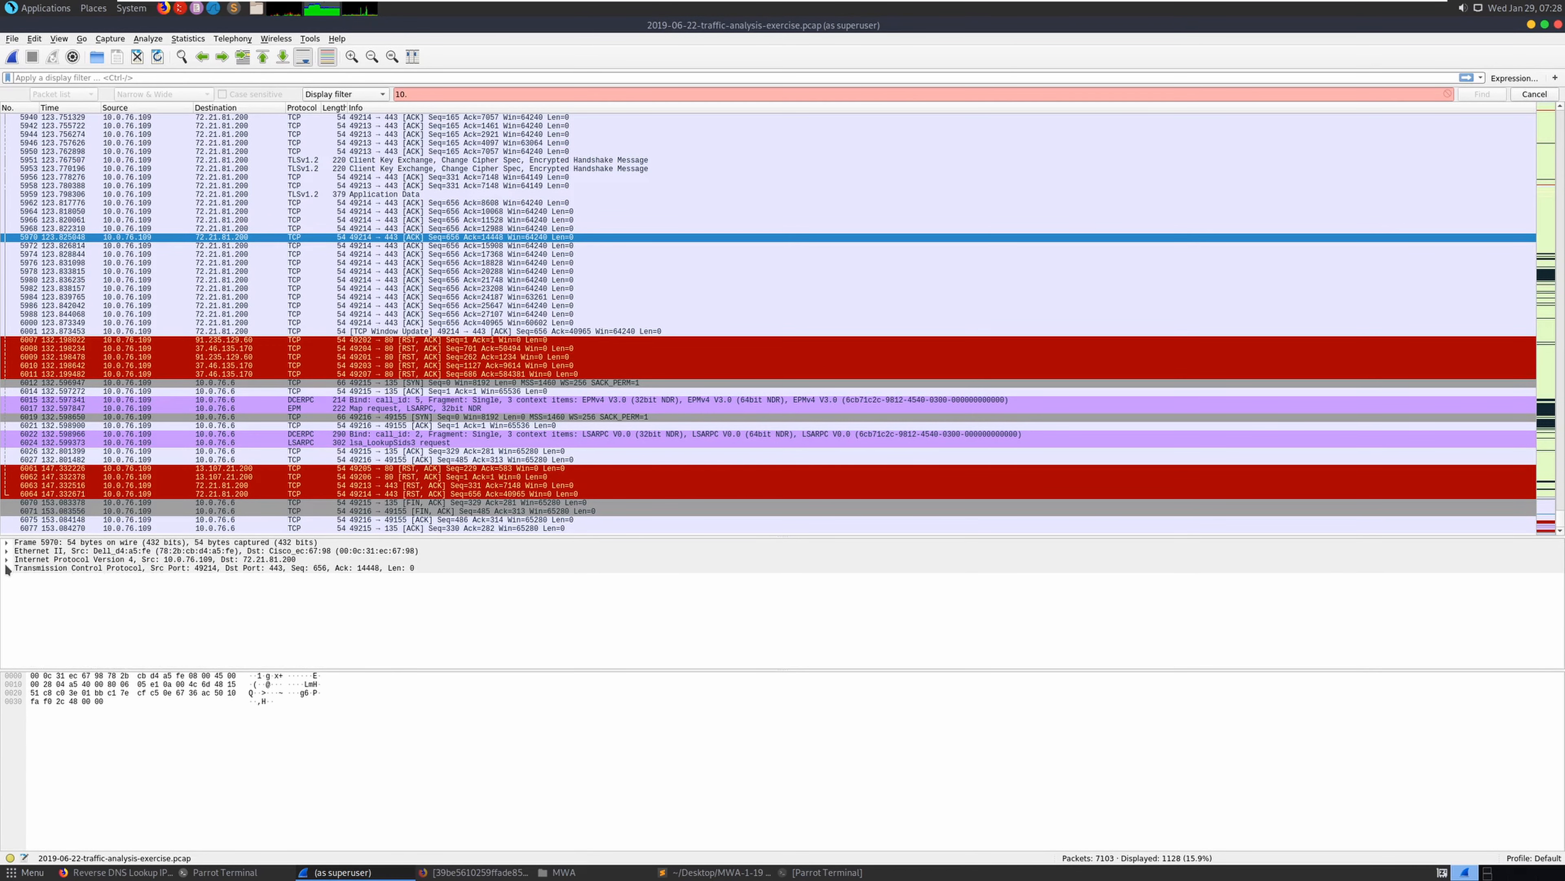
# Examine the Transmission Control Protocol details of packet 5970, including its SEQ/ACK analysis and timestamps, and collapse the section again
pyautogui.click(7, 569)
pyautogui.scroll(-2, 203, 620)
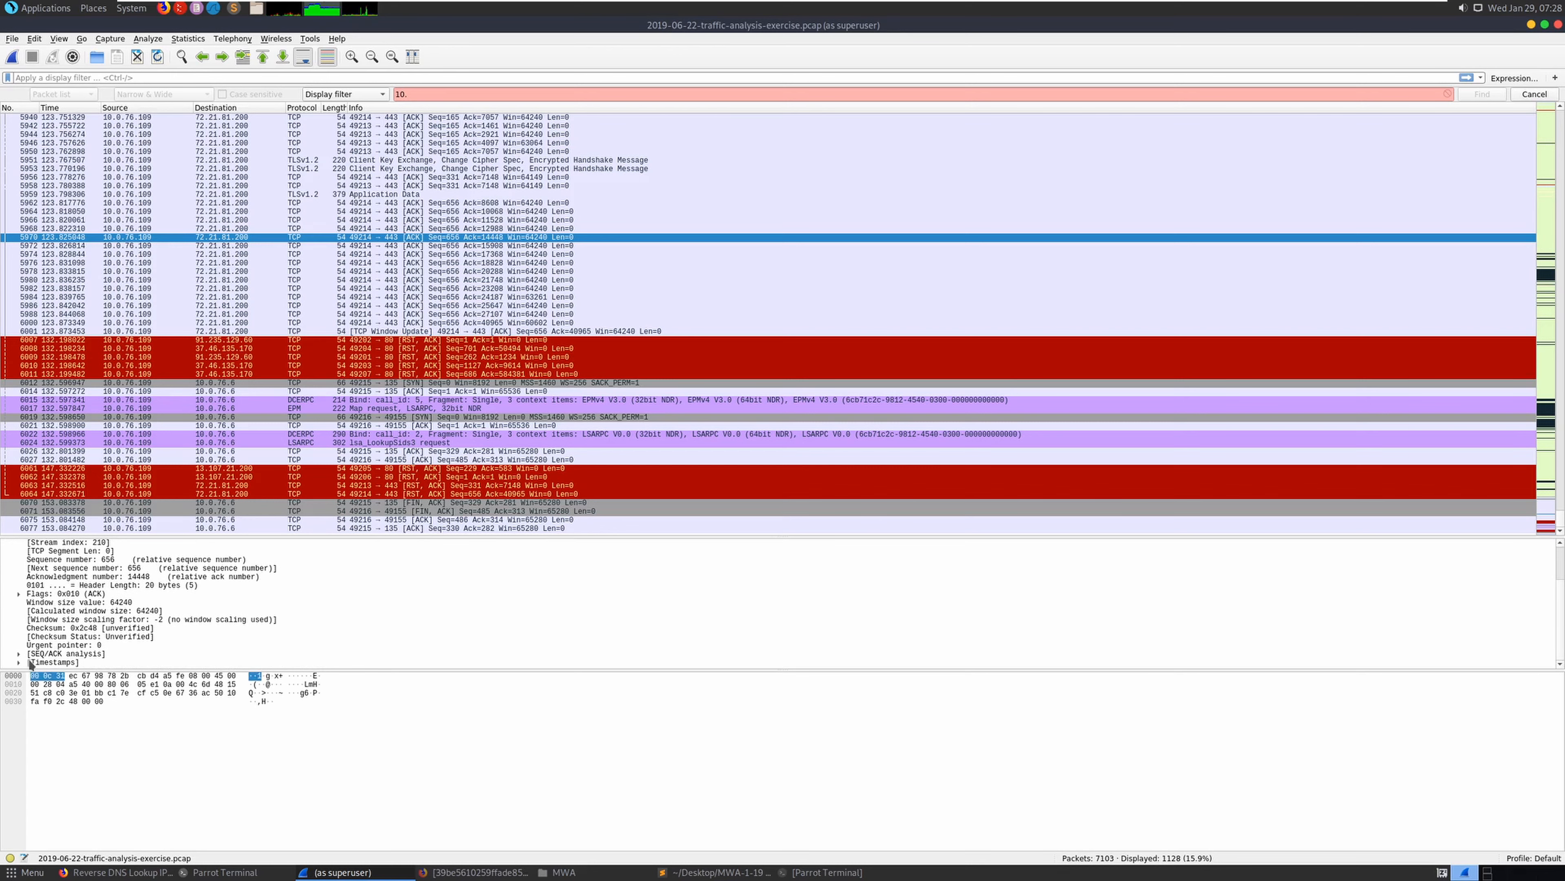
pyautogui.click(18, 654)
pyautogui.click(18, 654)
pyautogui.doubleClick(64, 660)
pyautogui.scroll(3, 68, 654)
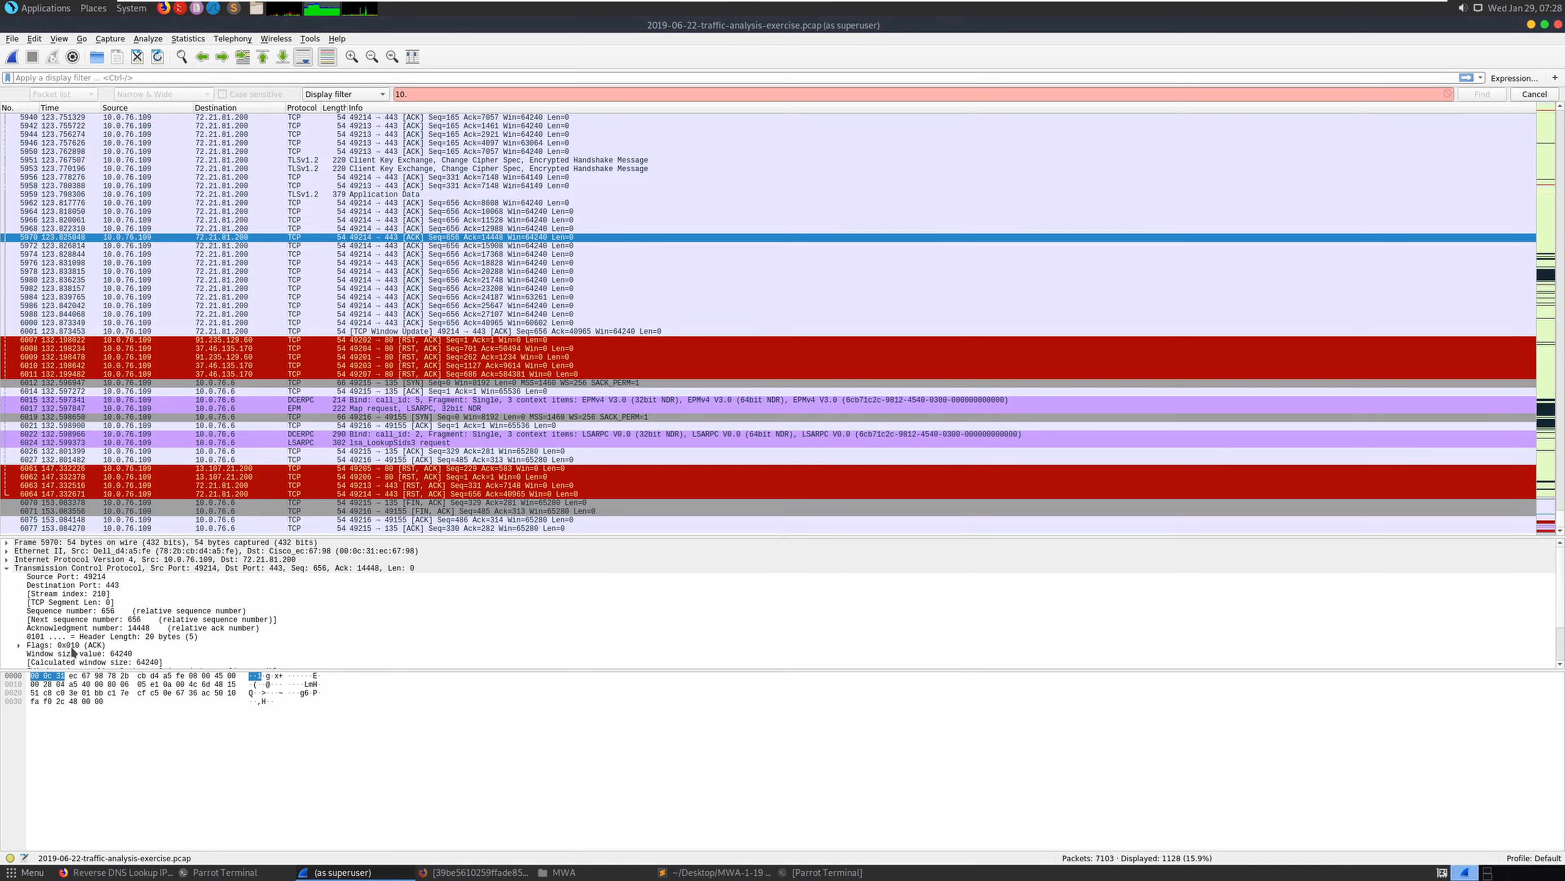
pyautogui.doubleClick(96, 568)
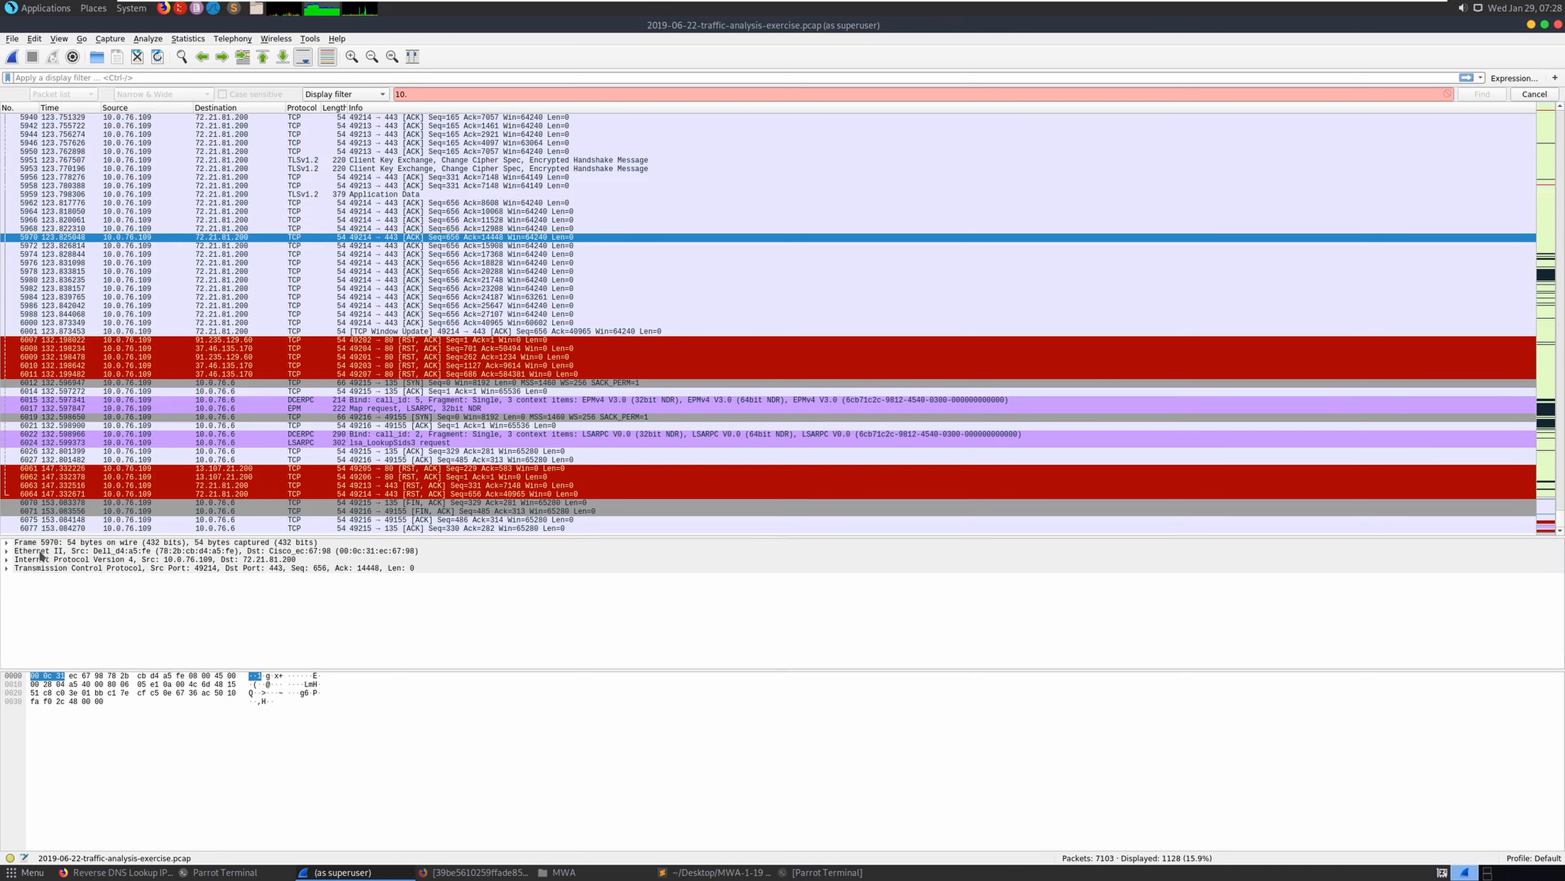
# Check the Ethernet II and Frame details of packet 5970 for domain information, collapsing each section after reading
pyautogui.click(6, 554)
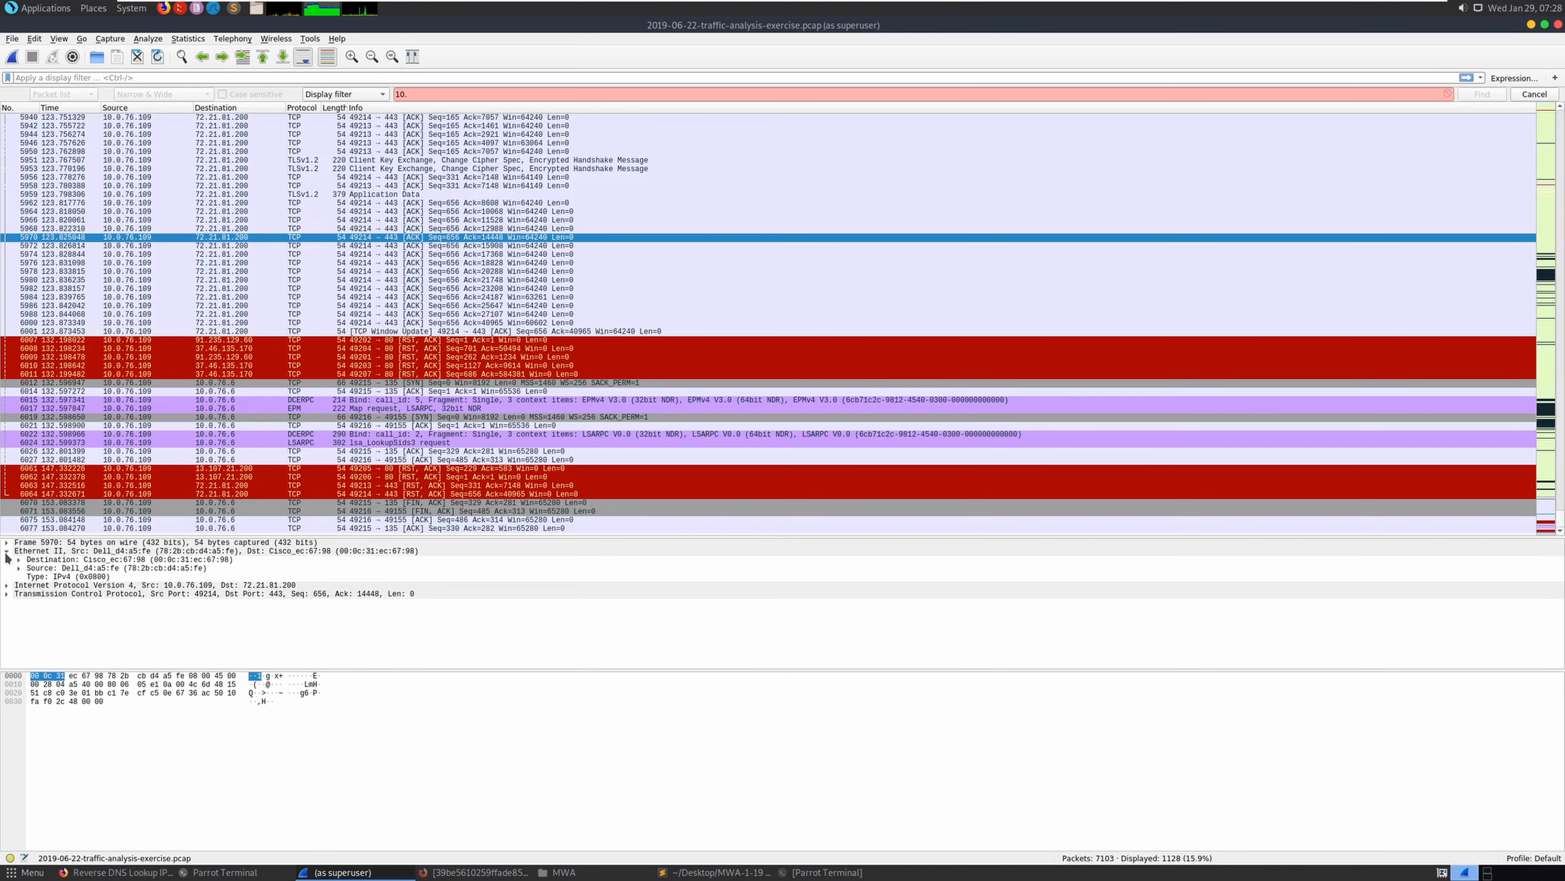
pyautogui.click(6, 553)
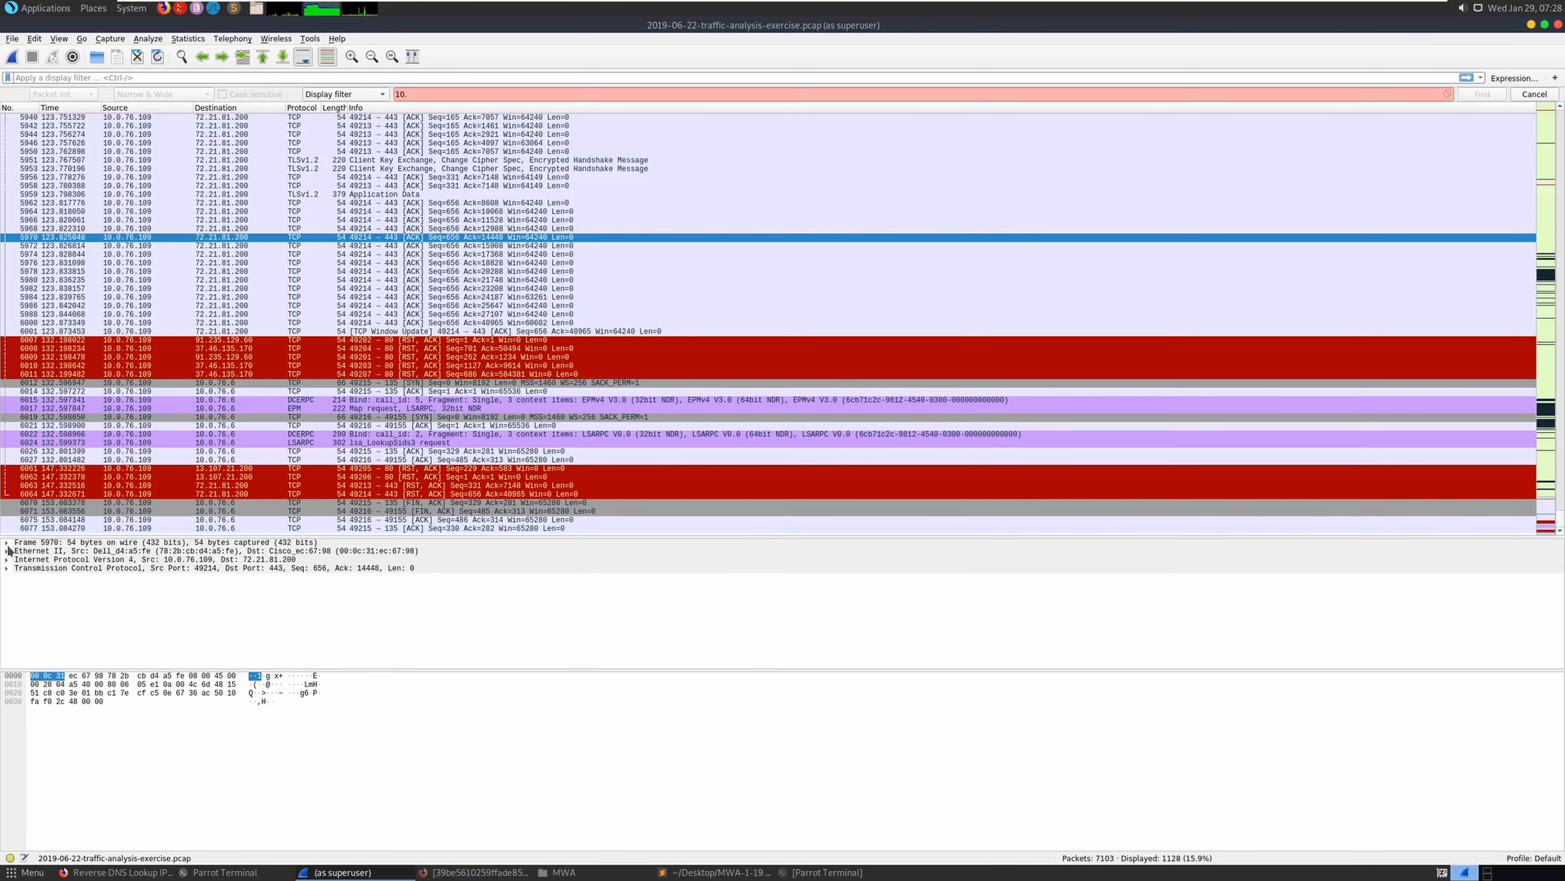
pyautogui.click(7, 544)
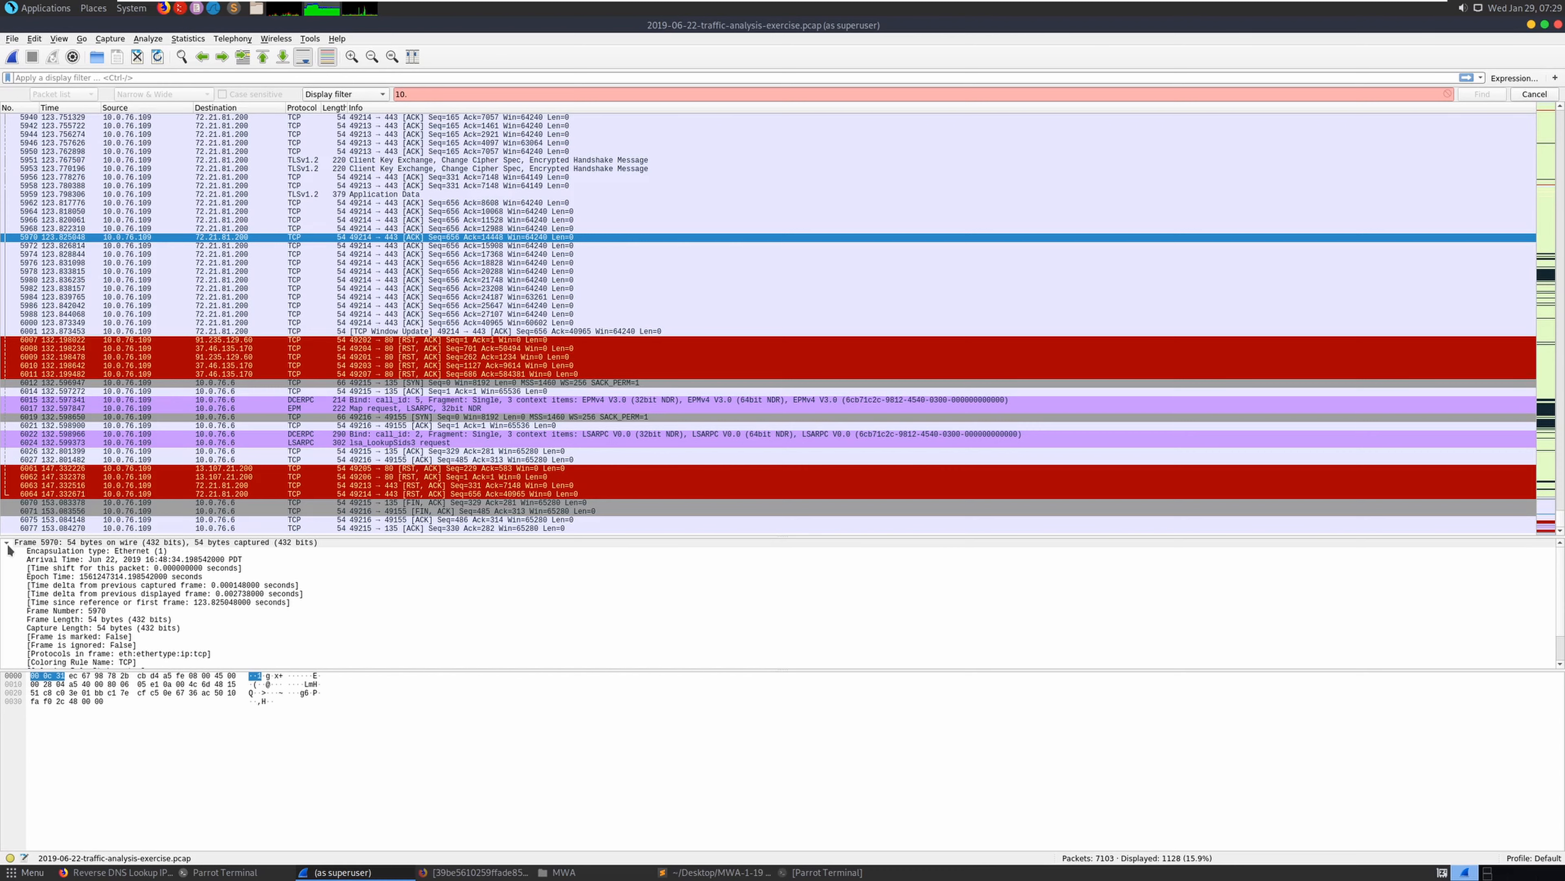
pyautogui.scroll(-2, 36, 562)
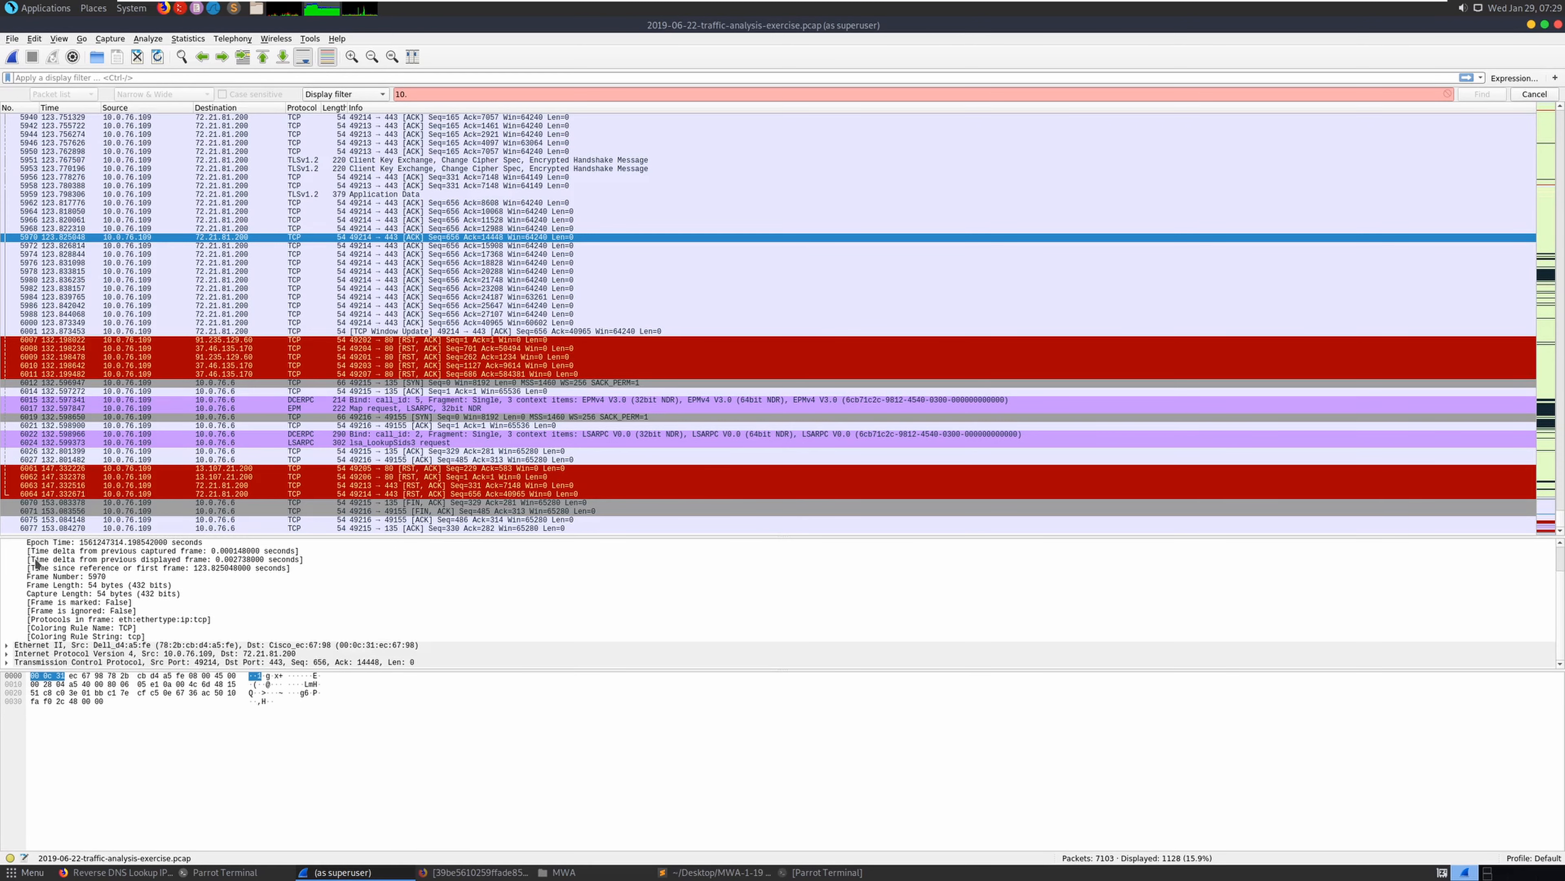
pyautogui.scroll(2, 36, 562)
pyautogui.click(8, 544)
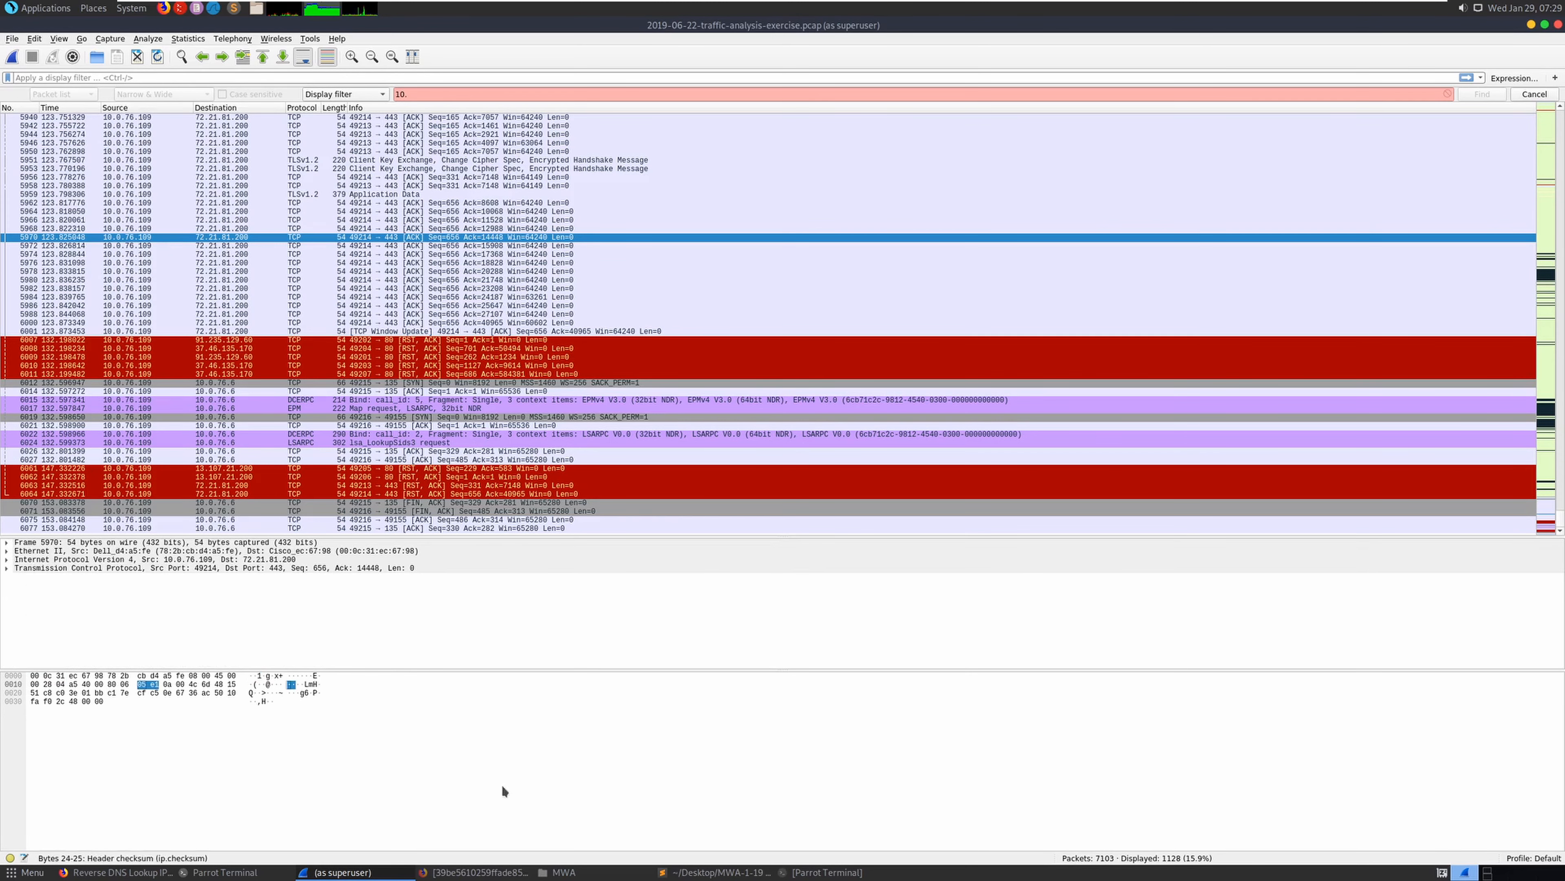
# Review the 2019-06-22 exercise alerts file and copy the address 74.125.138.138 from the first GPL WEB CLIENT web bug alert
pyautogui.click(732, 875)
pyautogui.click(1213, 90)
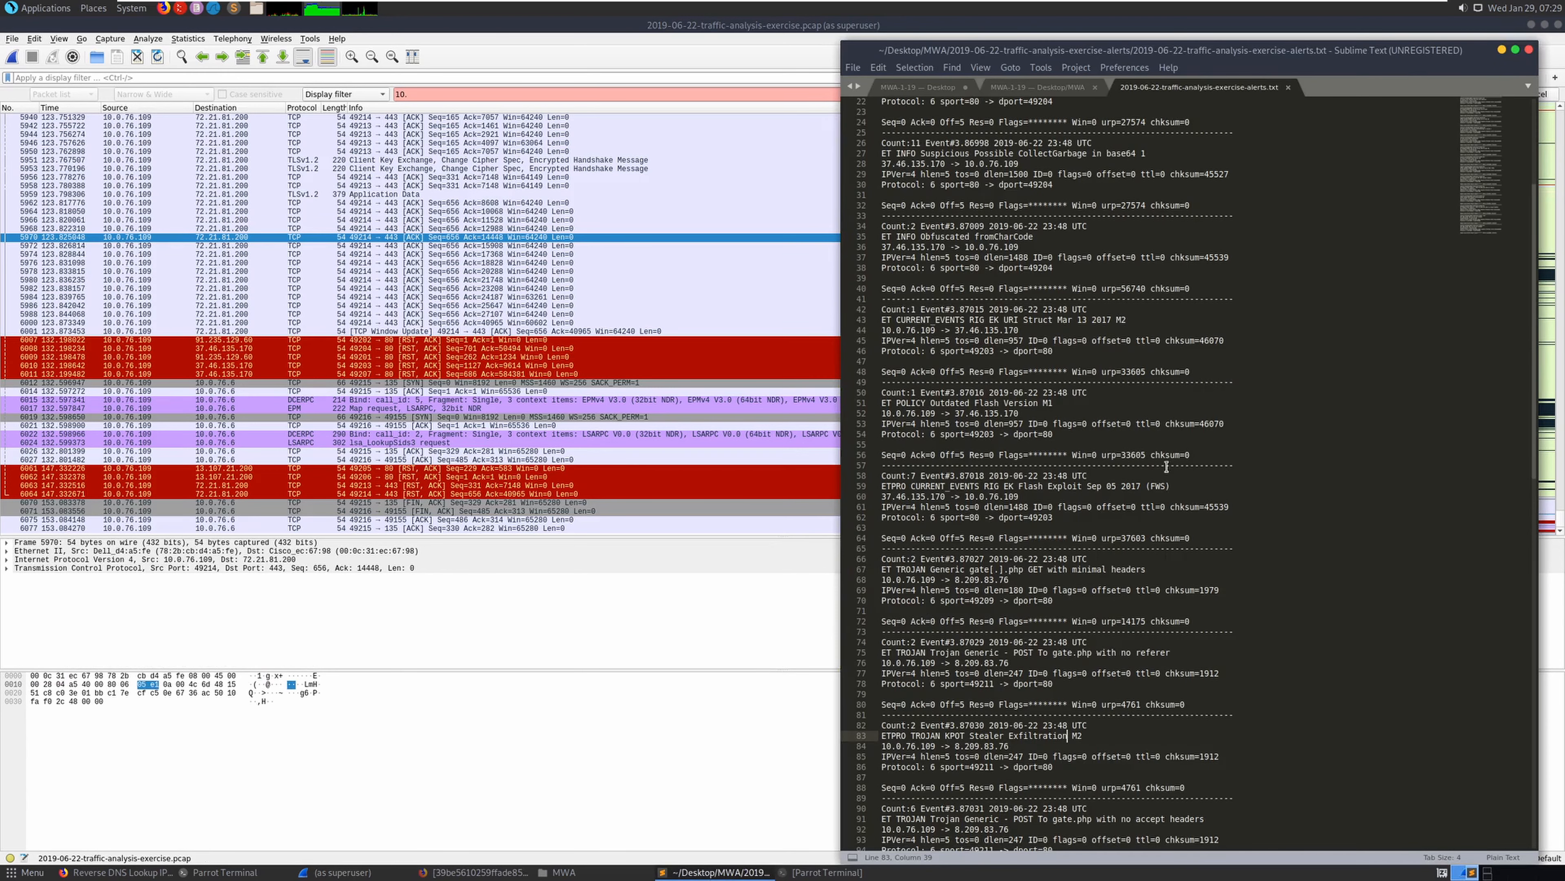
pyautogui.click(1094, 673)
pyautogui.scroll(-14, 1095, 671)
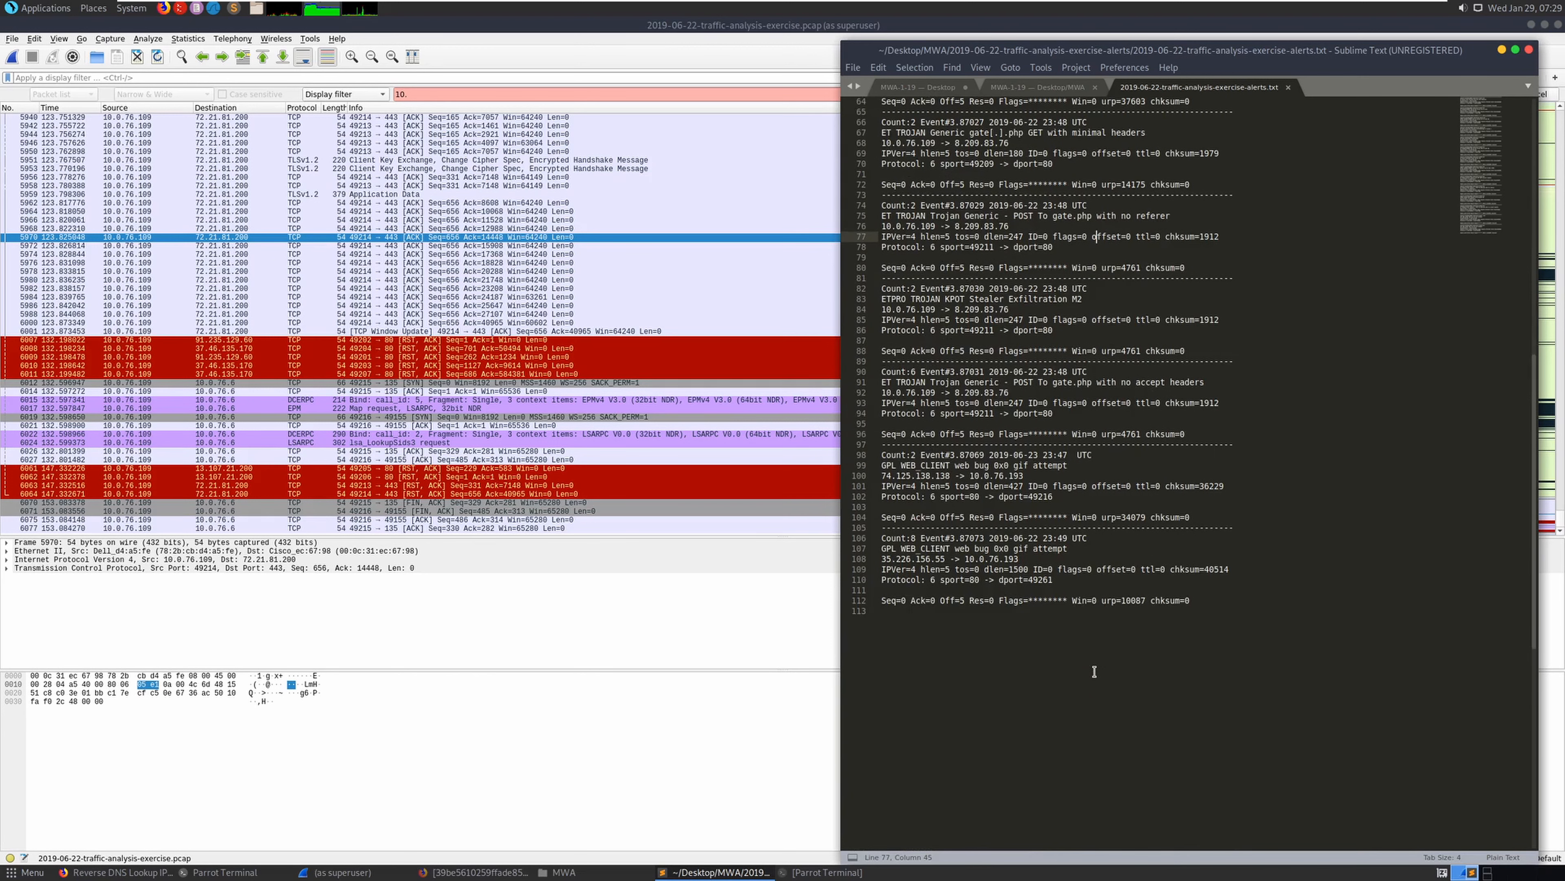
pyautogui.scroll(2, 1094, 672)
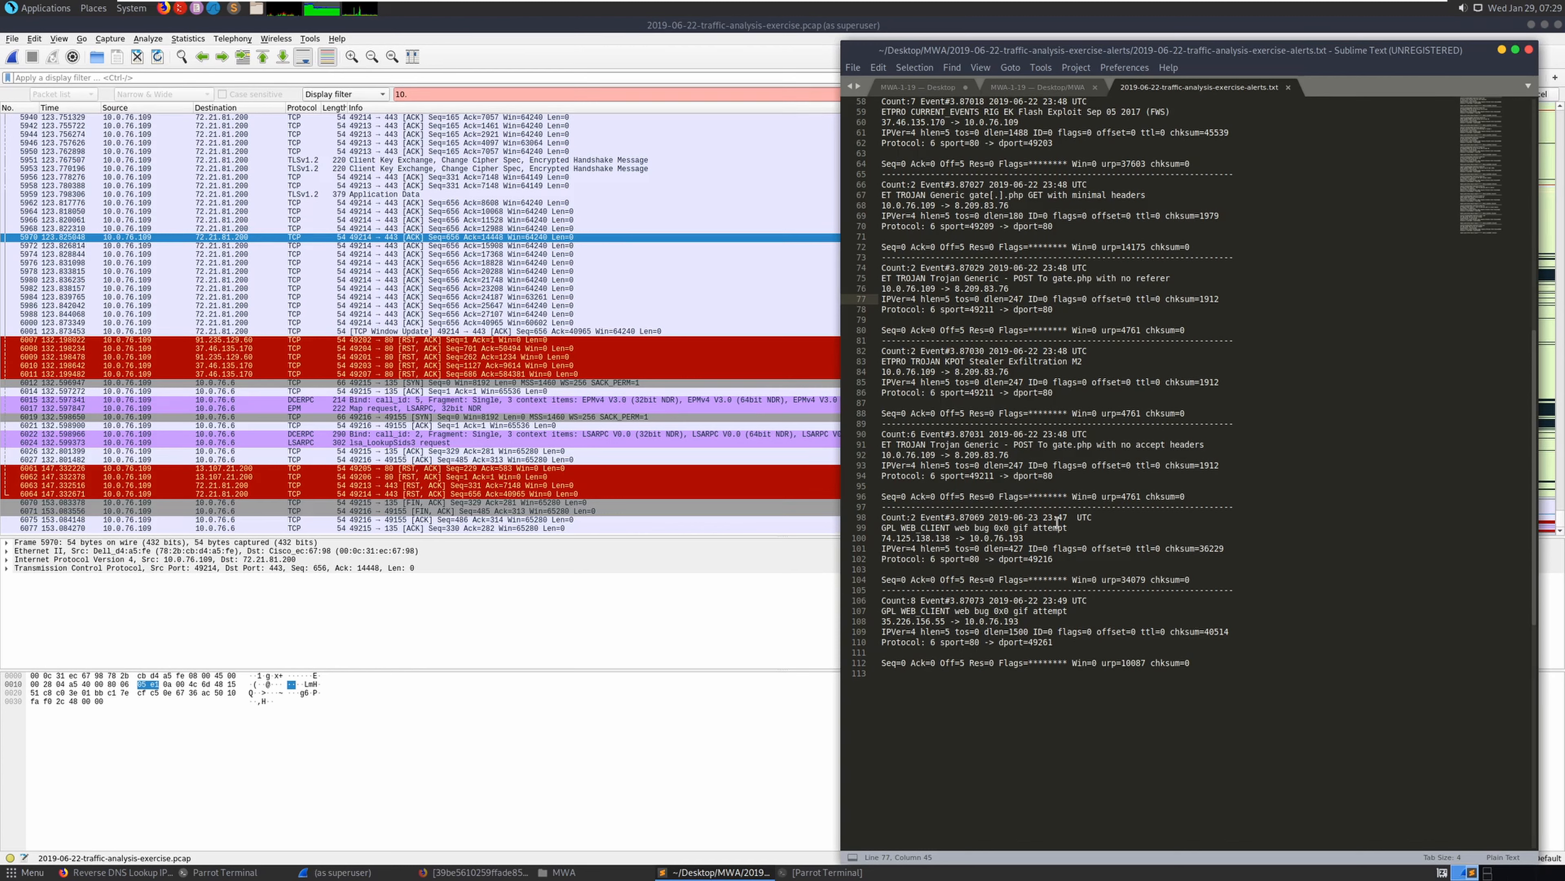
pyautogui.moveTo(954, 538); pyautogui.dragTo(880, 537)
pyautogui.rightClick(898, 538)
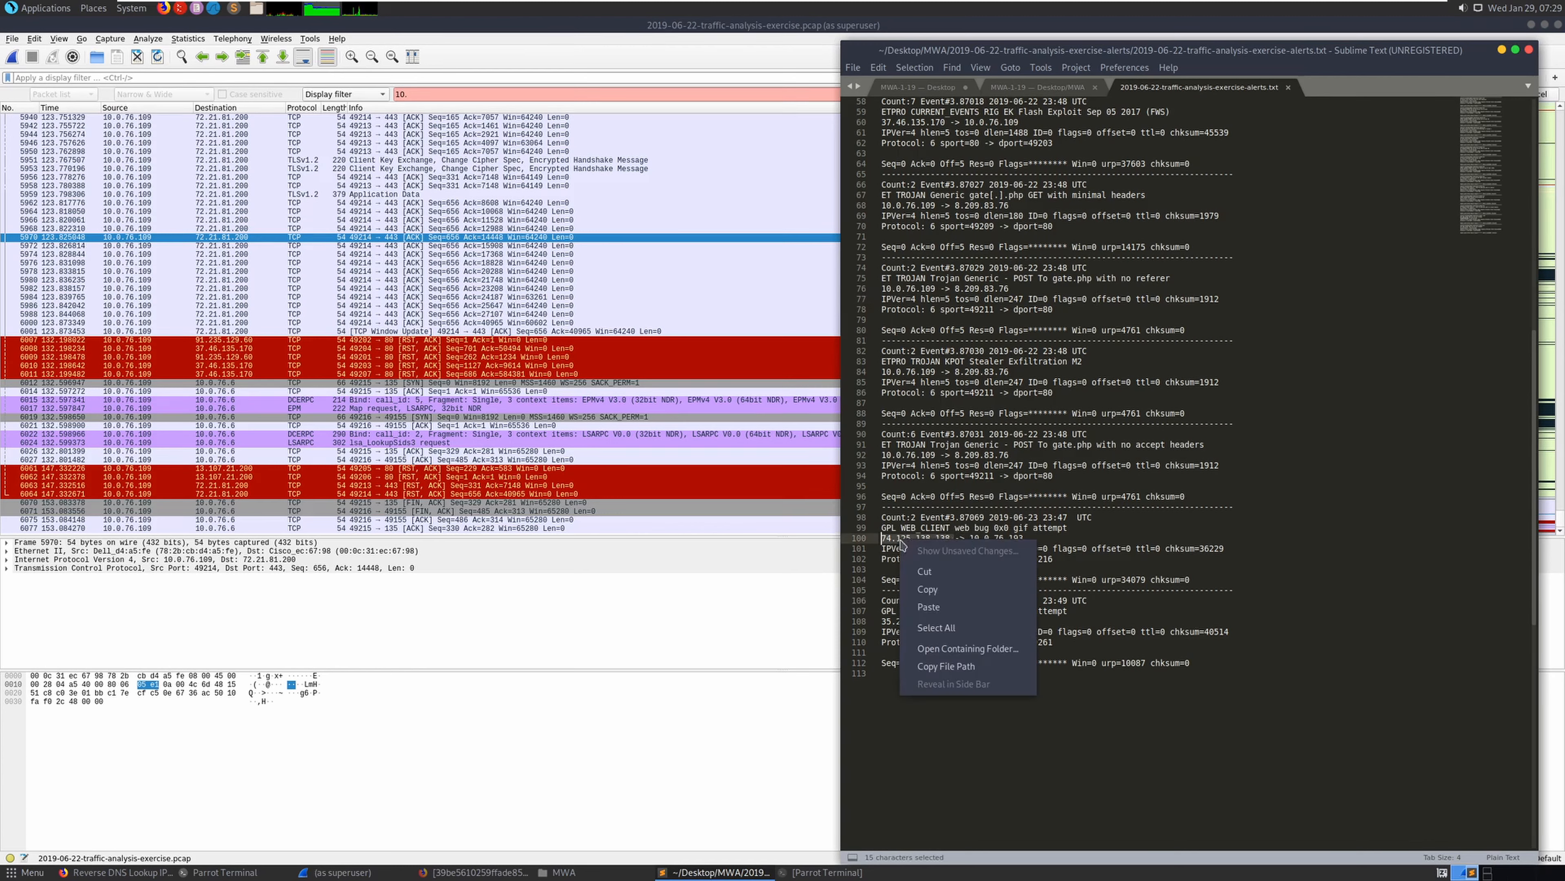
pyautogui.click(928, 589)
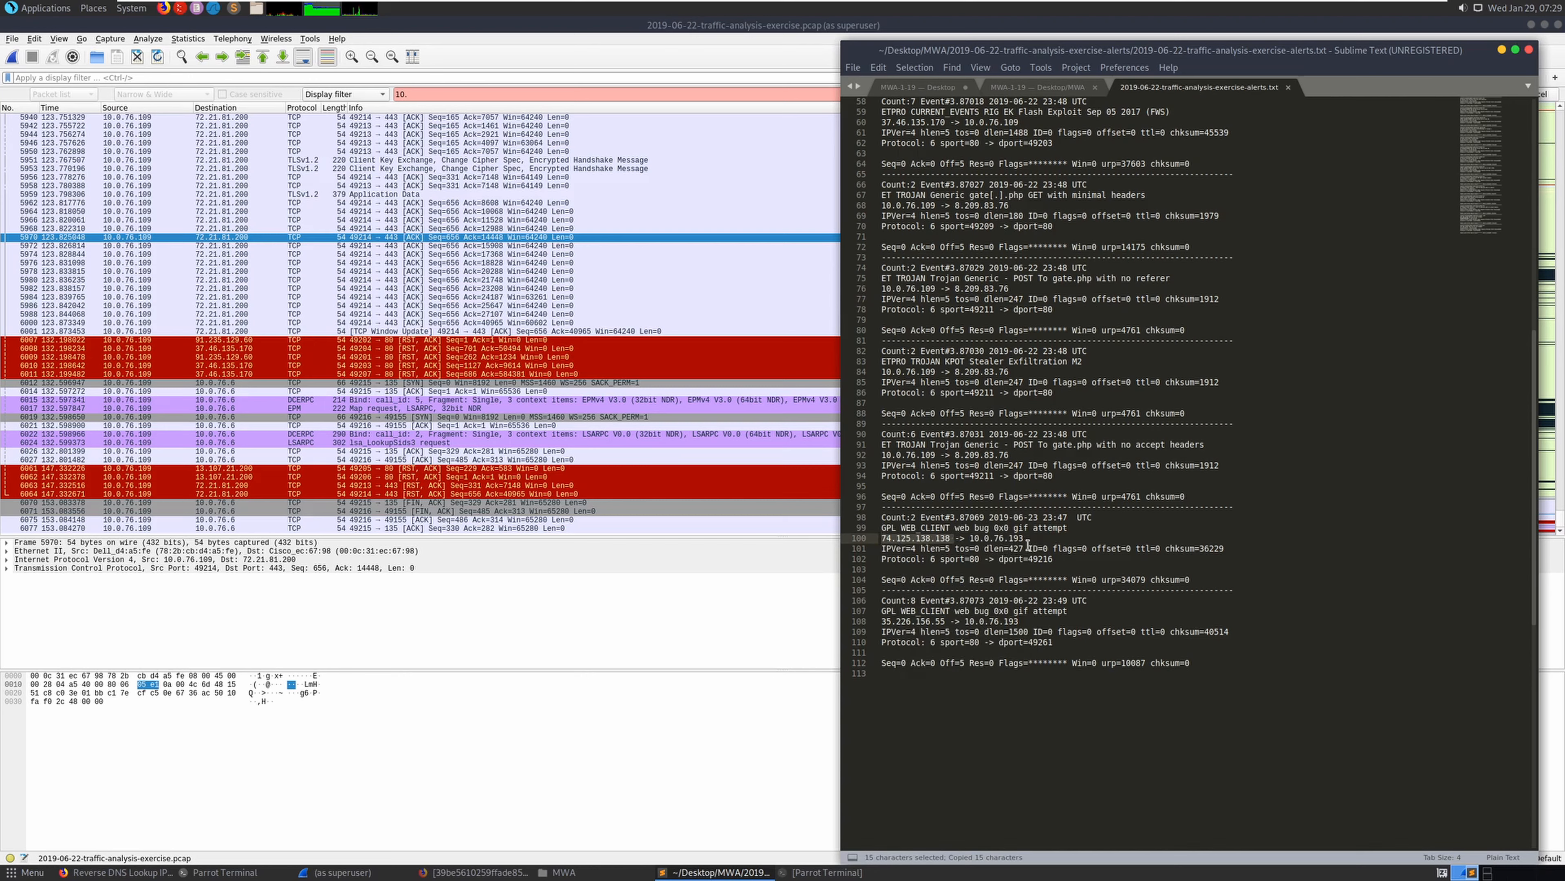
# Check the last web bug alert from 35.226.156.55 and reread the Trojan alerts above it
pyautogui.click(1016, 621)
pyautogui.moveTo(883, 622); pyautogui.dragTo(989, 615)
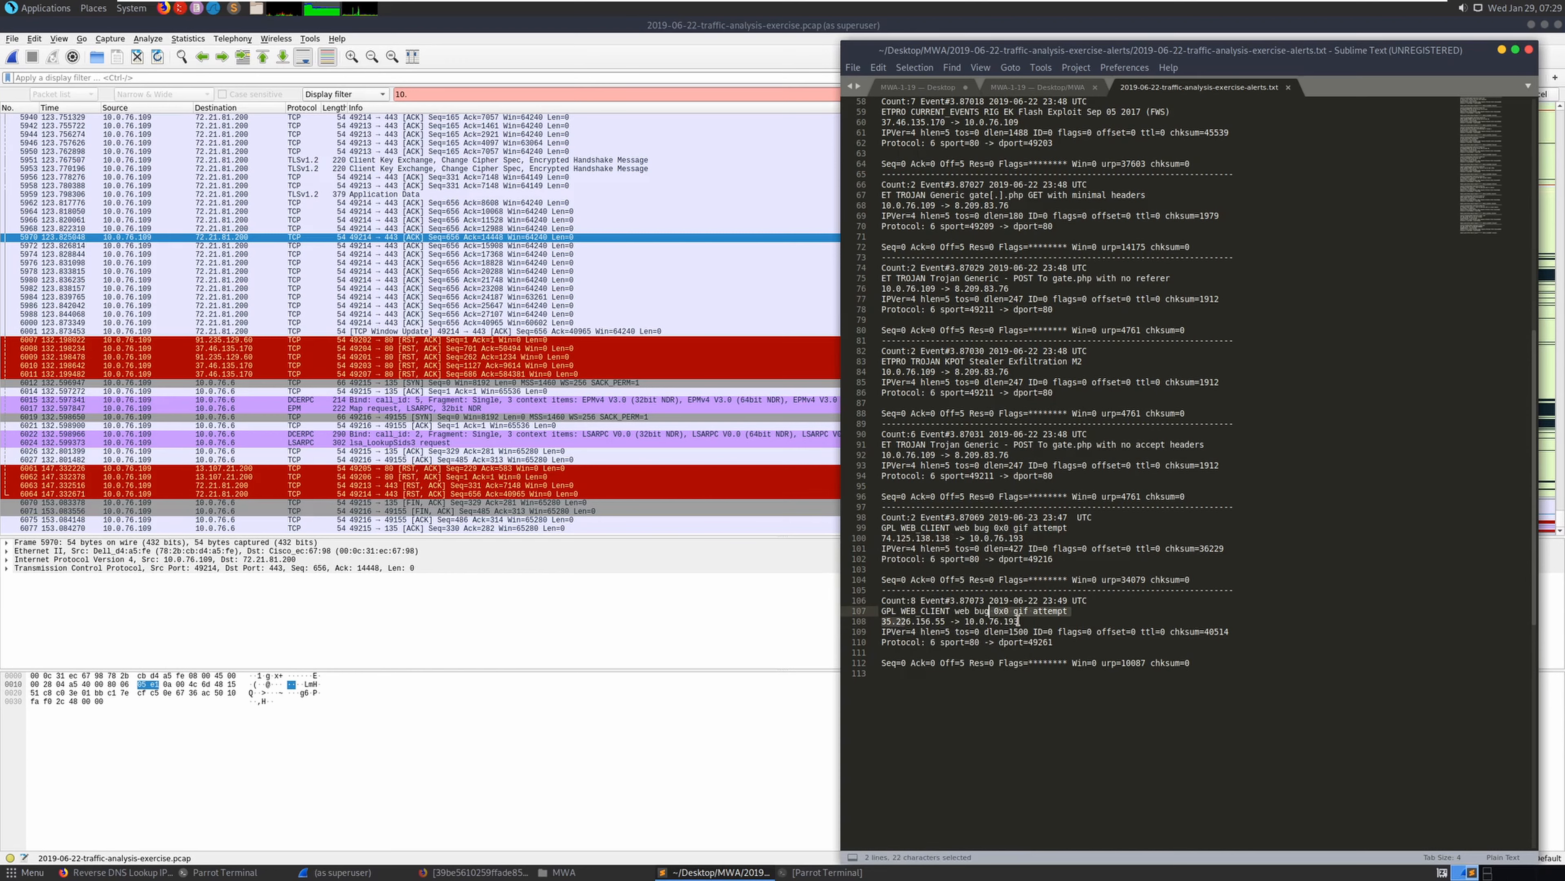
pyautogui.click(1021, 621)
pyautogui.scroll(3, 1038, 622)
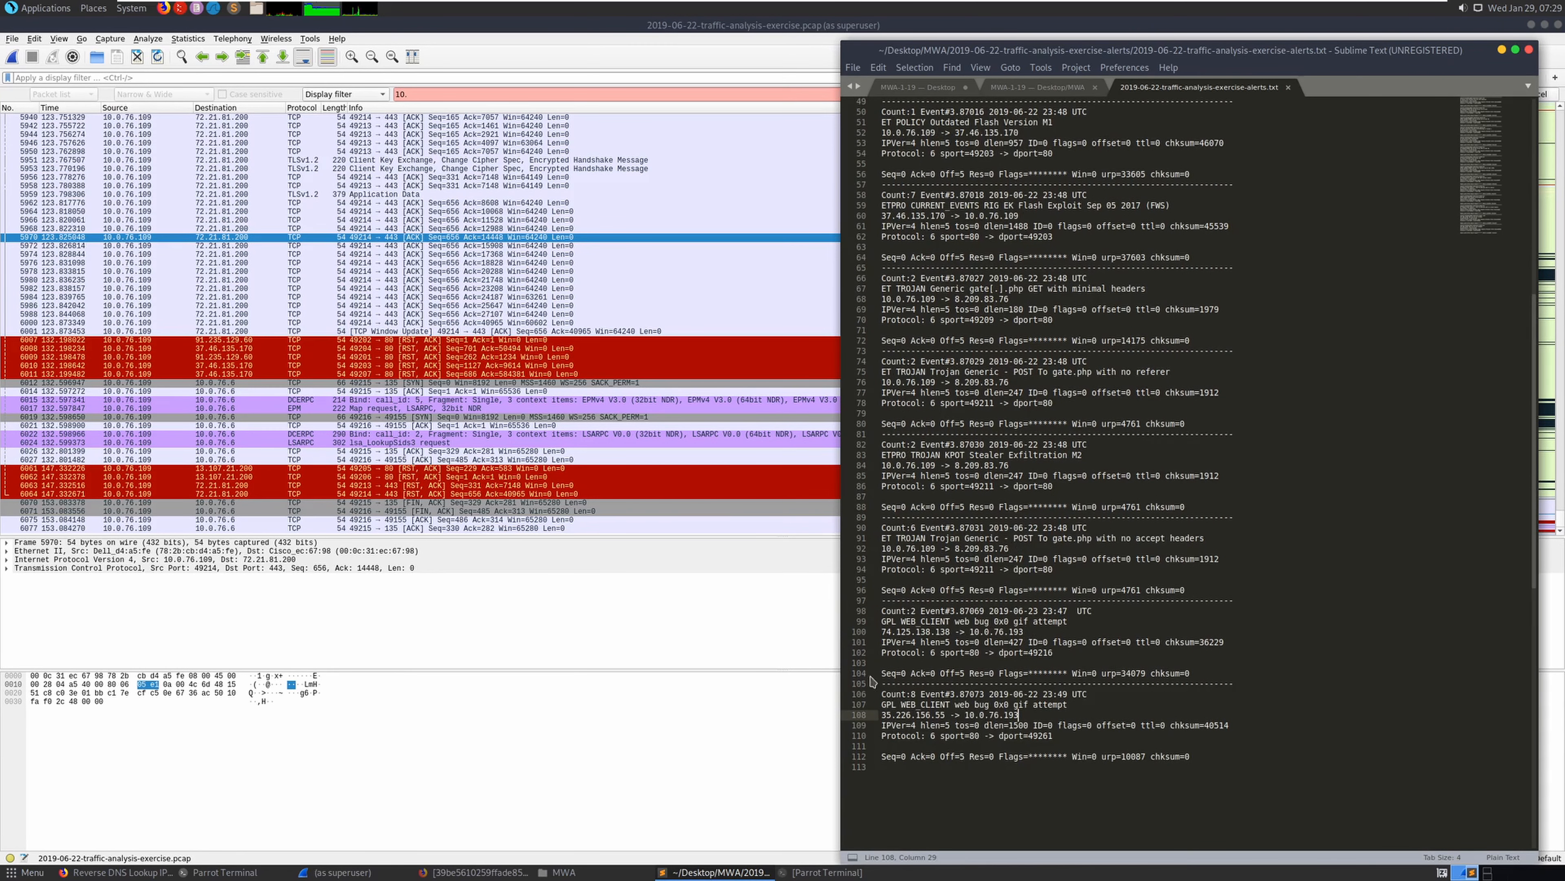
# Return to the Wireshark packet list and look back through the earlier packets to where the 8.209.83.76 traffic begins
pyautogui.click(516, 756)
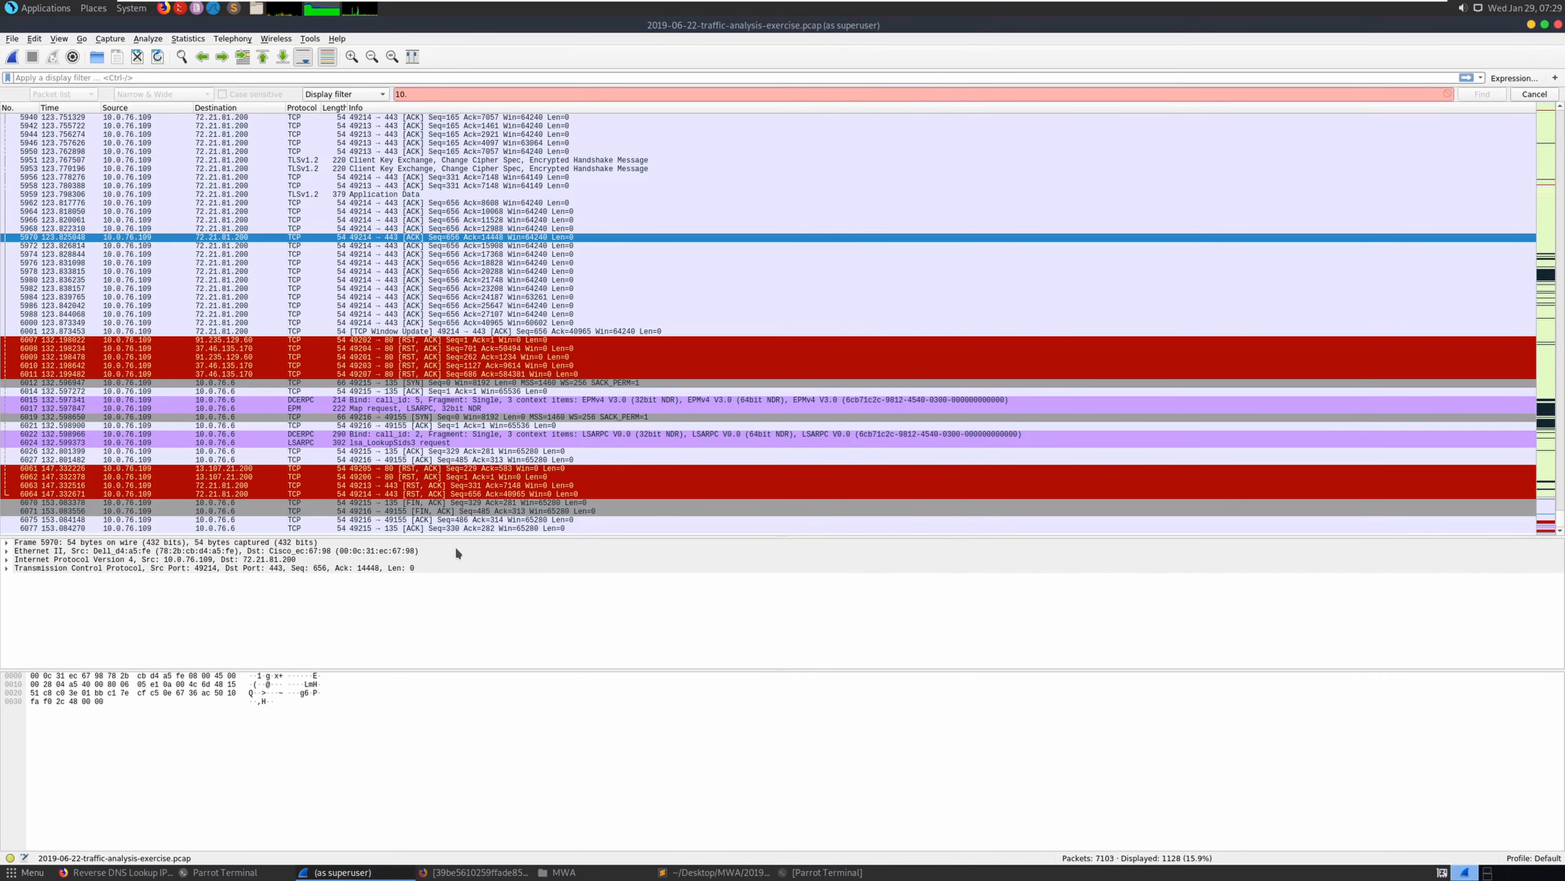
pyautogui.click(446, 529)
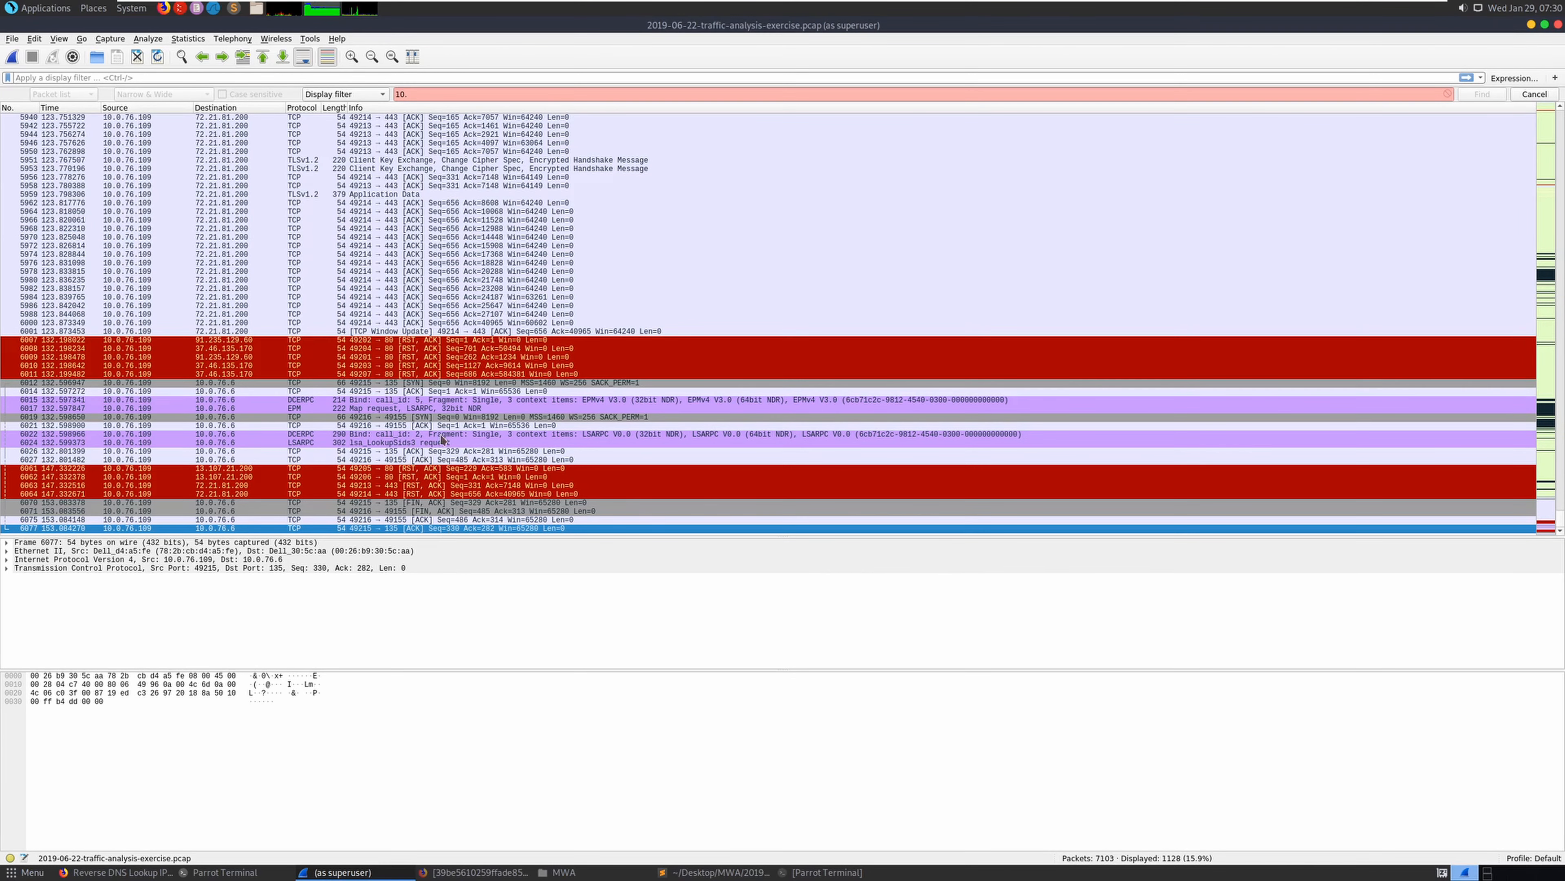
pyautogui.scroll(20, 438, 428)
pyautogui.scroll(20, 439, 428)
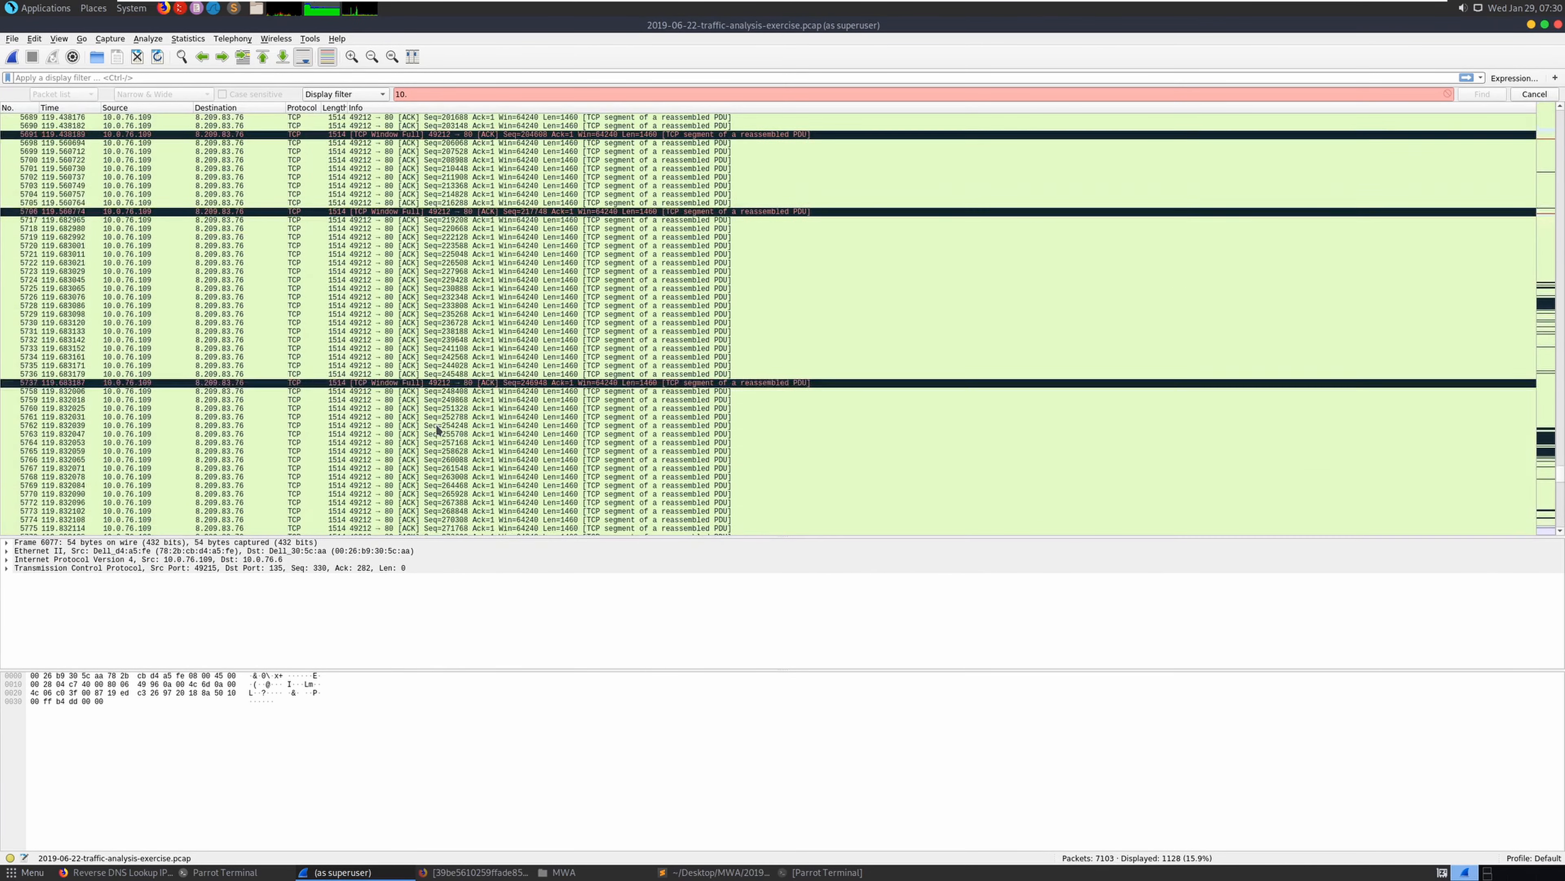
pyautogui.scroll(20, 438, 432)
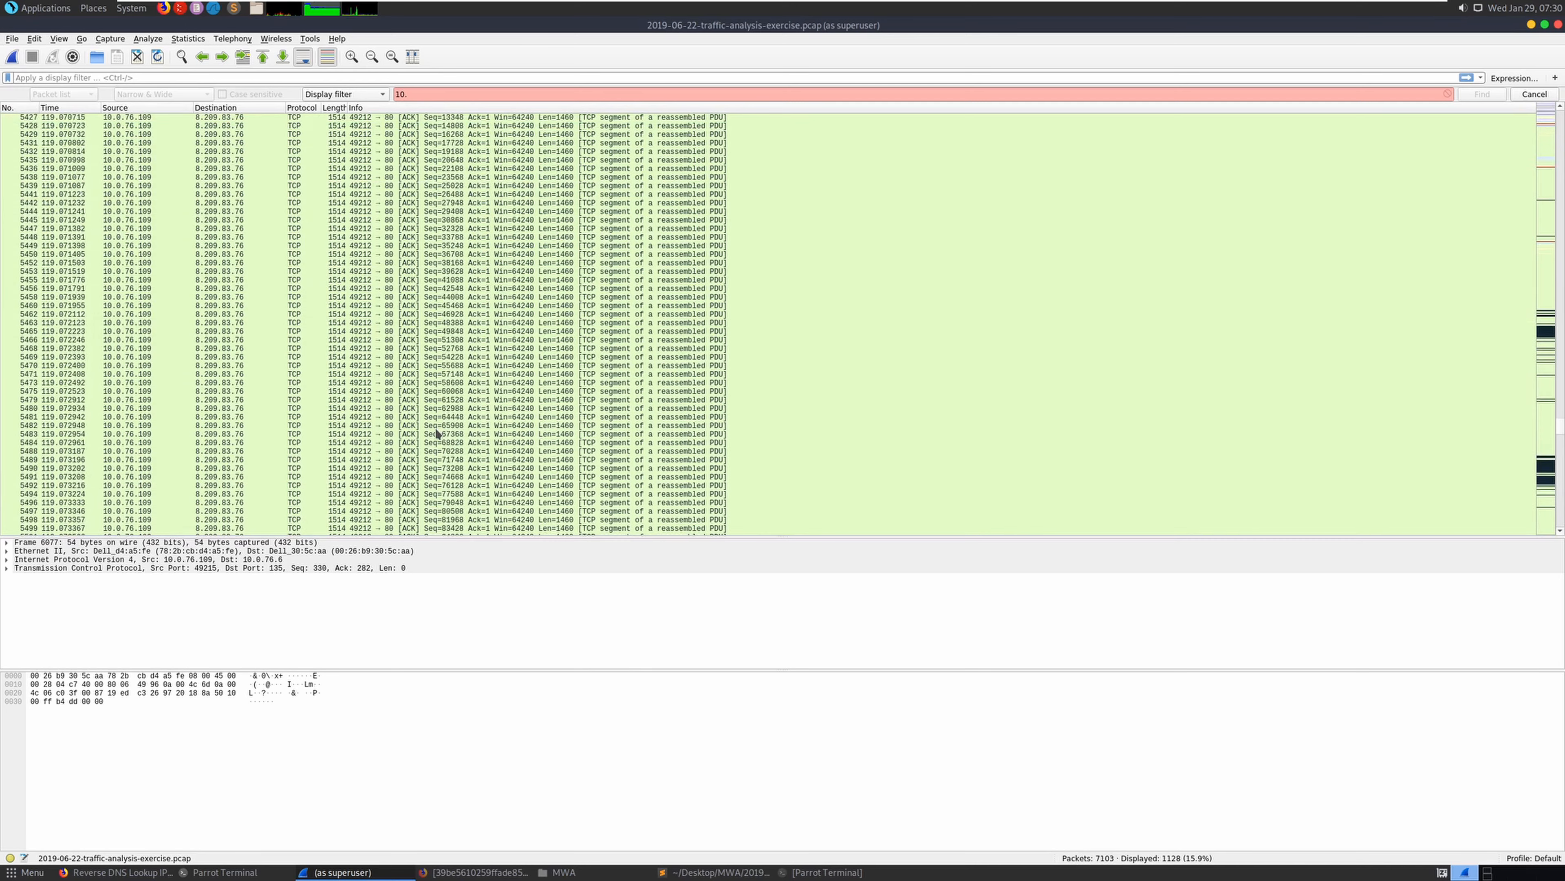
pyautogui.scroll(20, 437, 434)
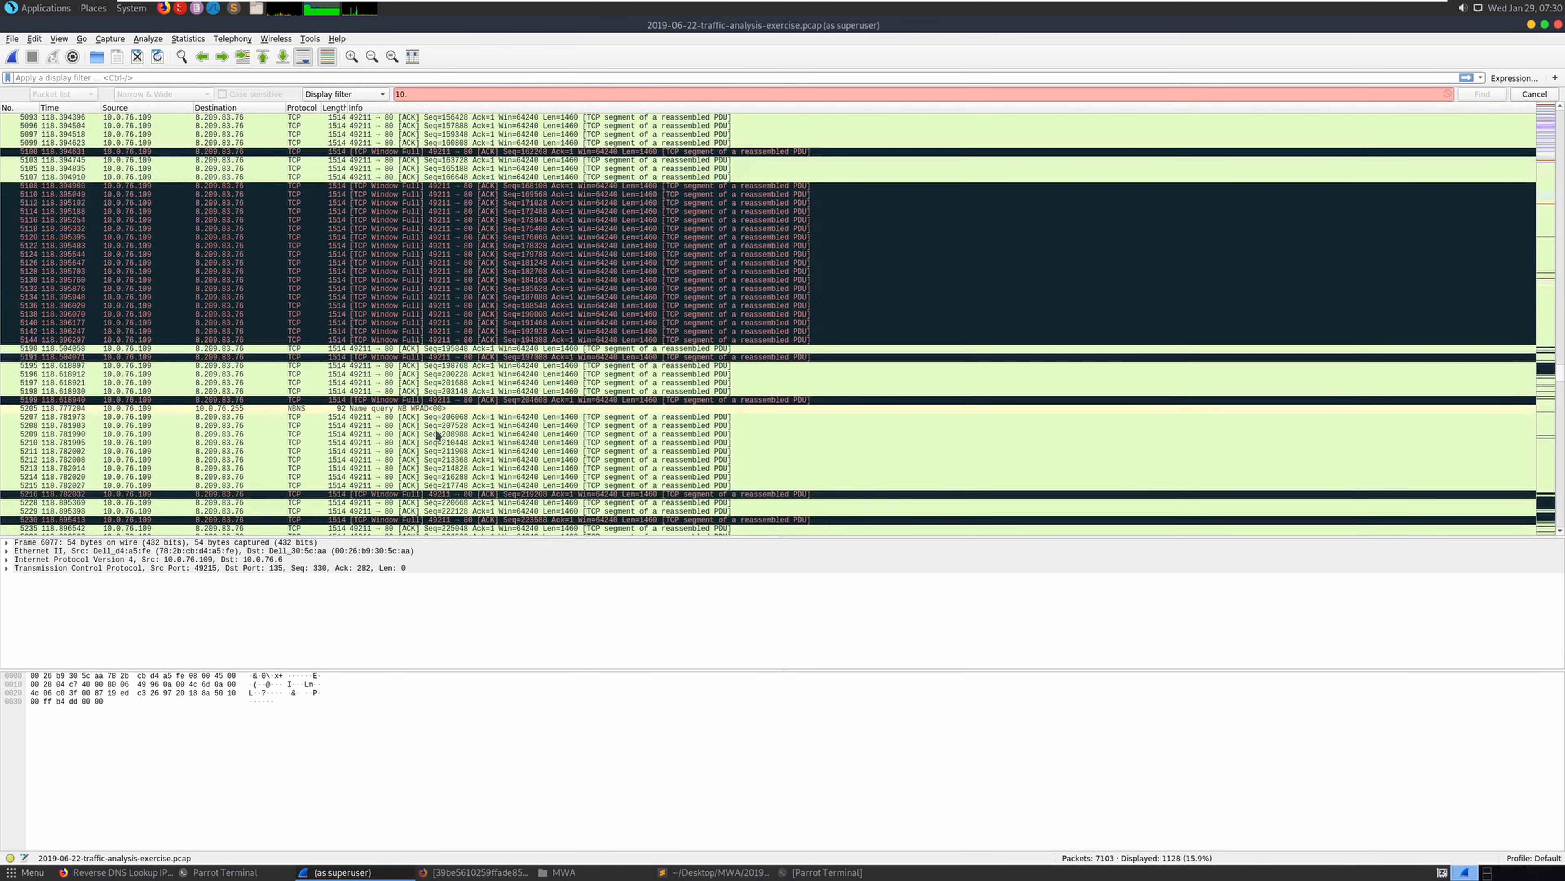
pyautogui.scroll(15, 437, 434)
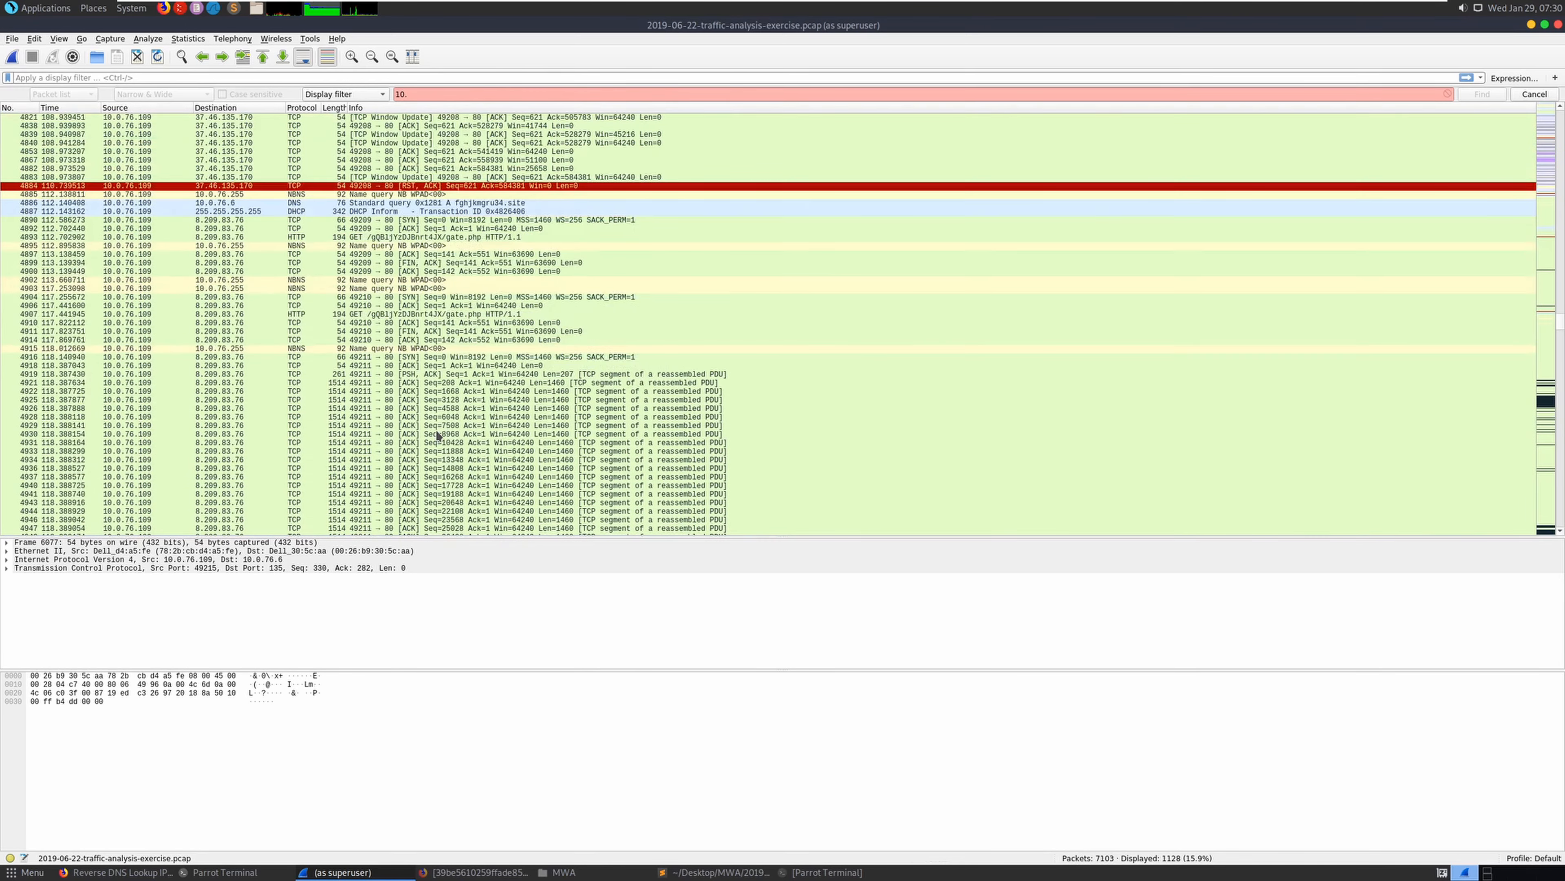
# Follow the TCP stream of packet 4960 in the 10.0.76.109 to 8.209.83.76 traffic
pyautogui.scroll(-7, 370, 420)
pyautogui.click(236, 393)
pyautogui.rightClick(236, 393)
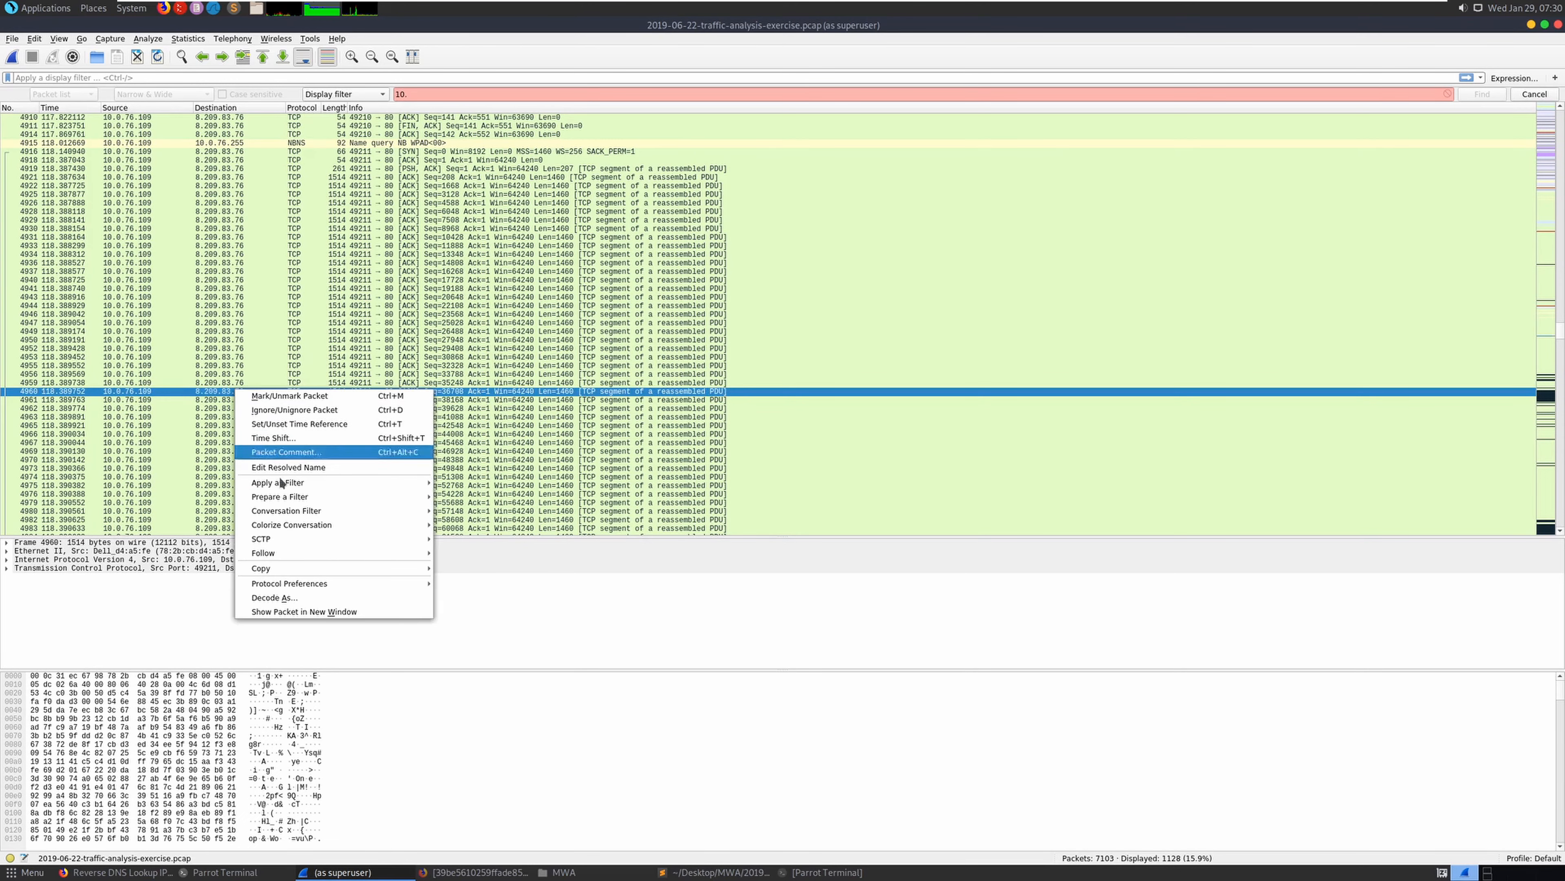
pyautogui.moveTo(370, 548)
pyautogui.click(480, 553)
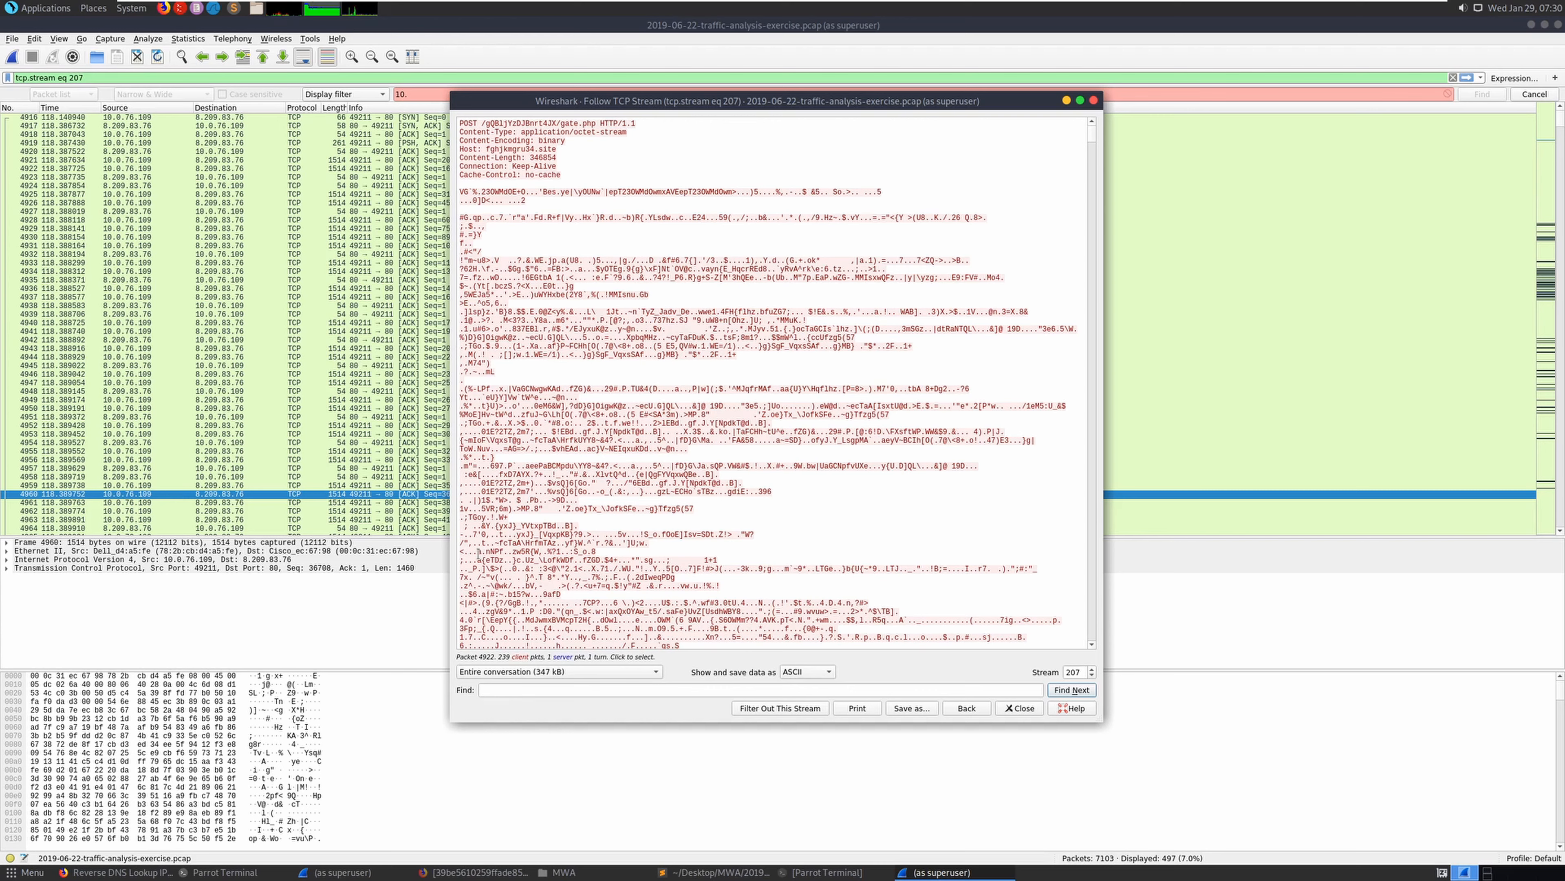
# Read through the gate.php POST request headers and payload in the followed TCP stream, closing the stream window when finished
pyautogui.click(671, 509)
pyautogui.scroll(-3, 676, 509)
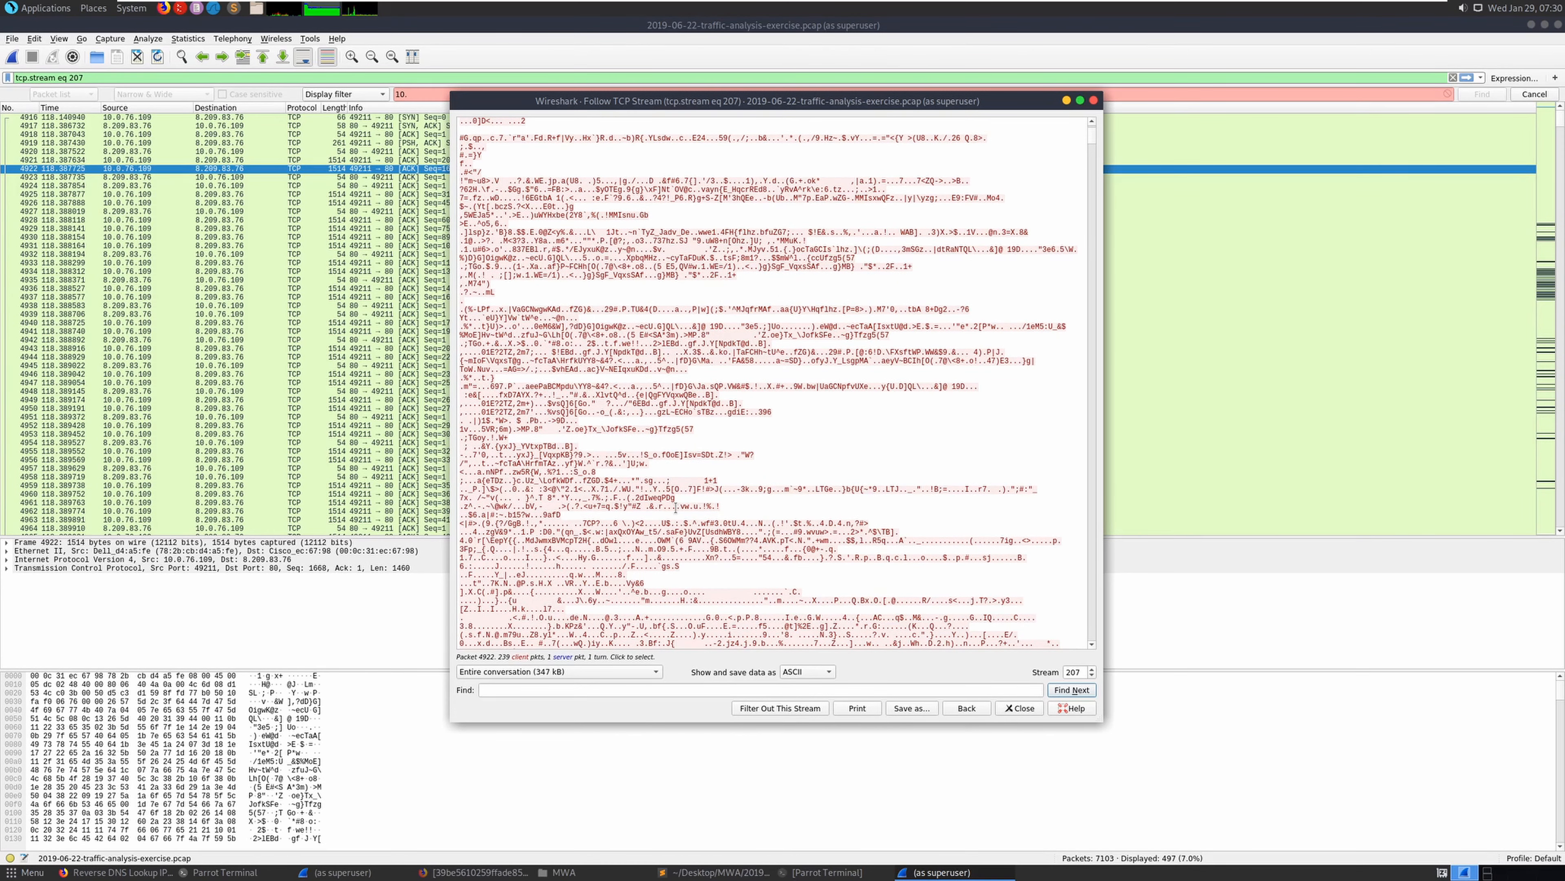
pyautogui.scroll(-9, 676, 509)
pyautogui.scroll(7, 675, 509)
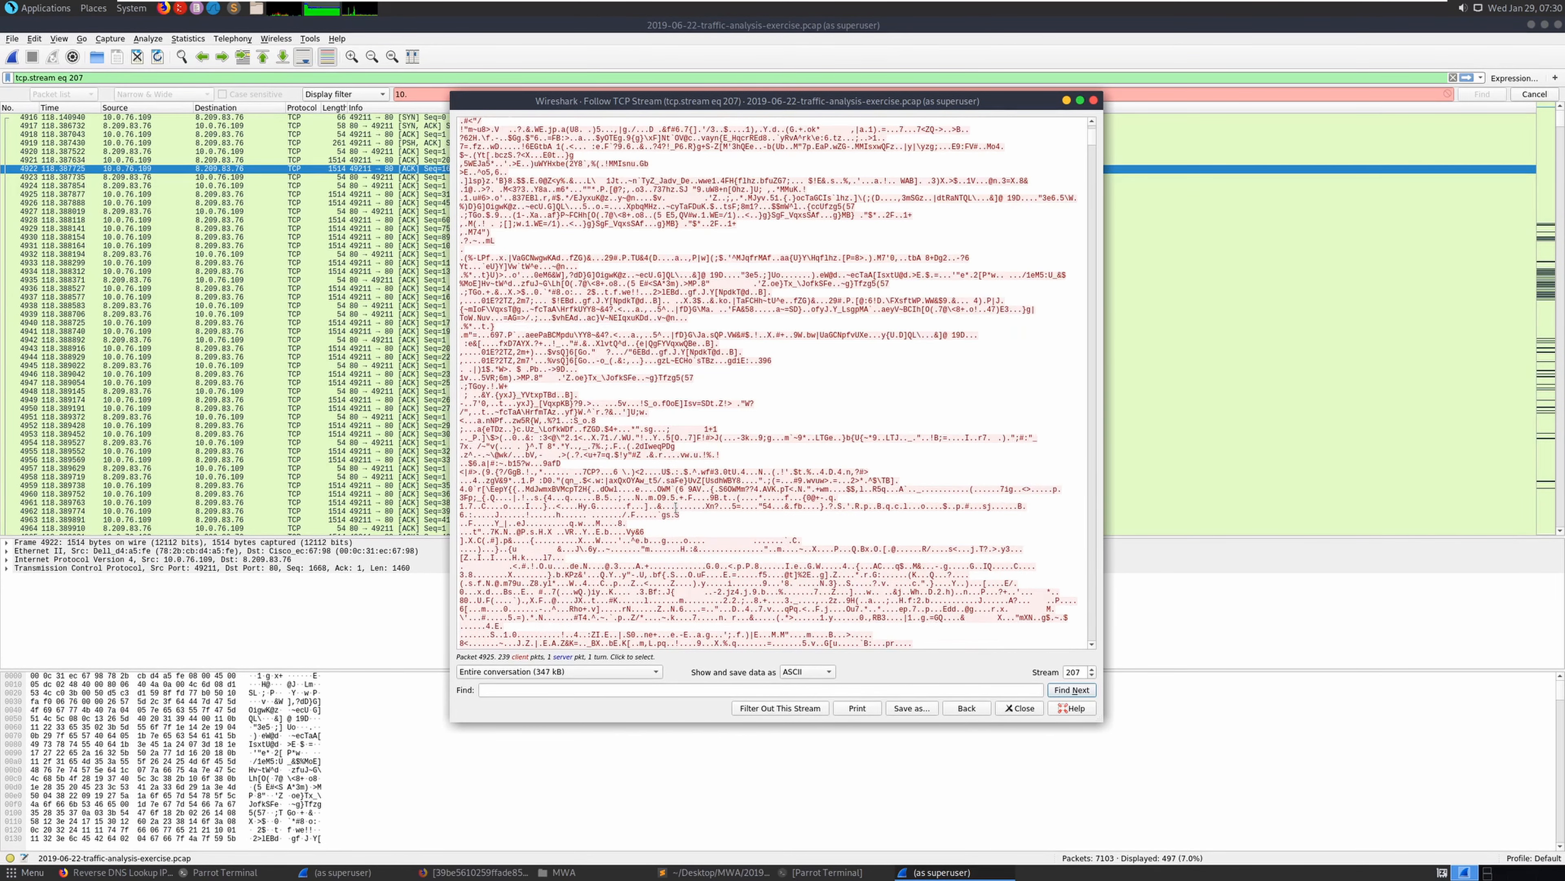
pyautogui.scroll(5, 675, 509)
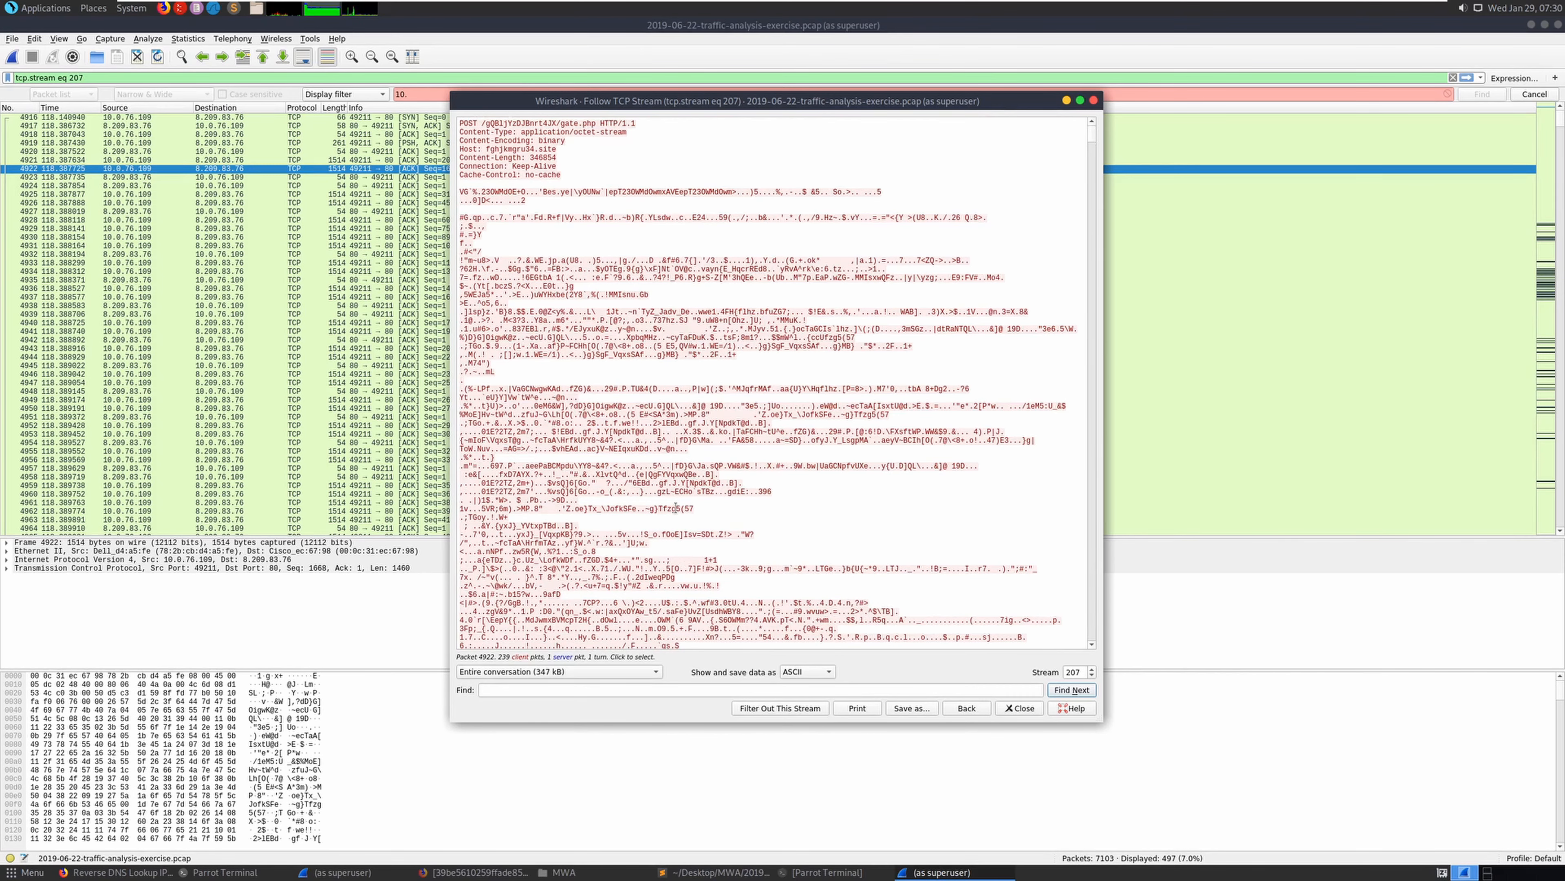
pyautogui.scroll(-20, 675, 509)
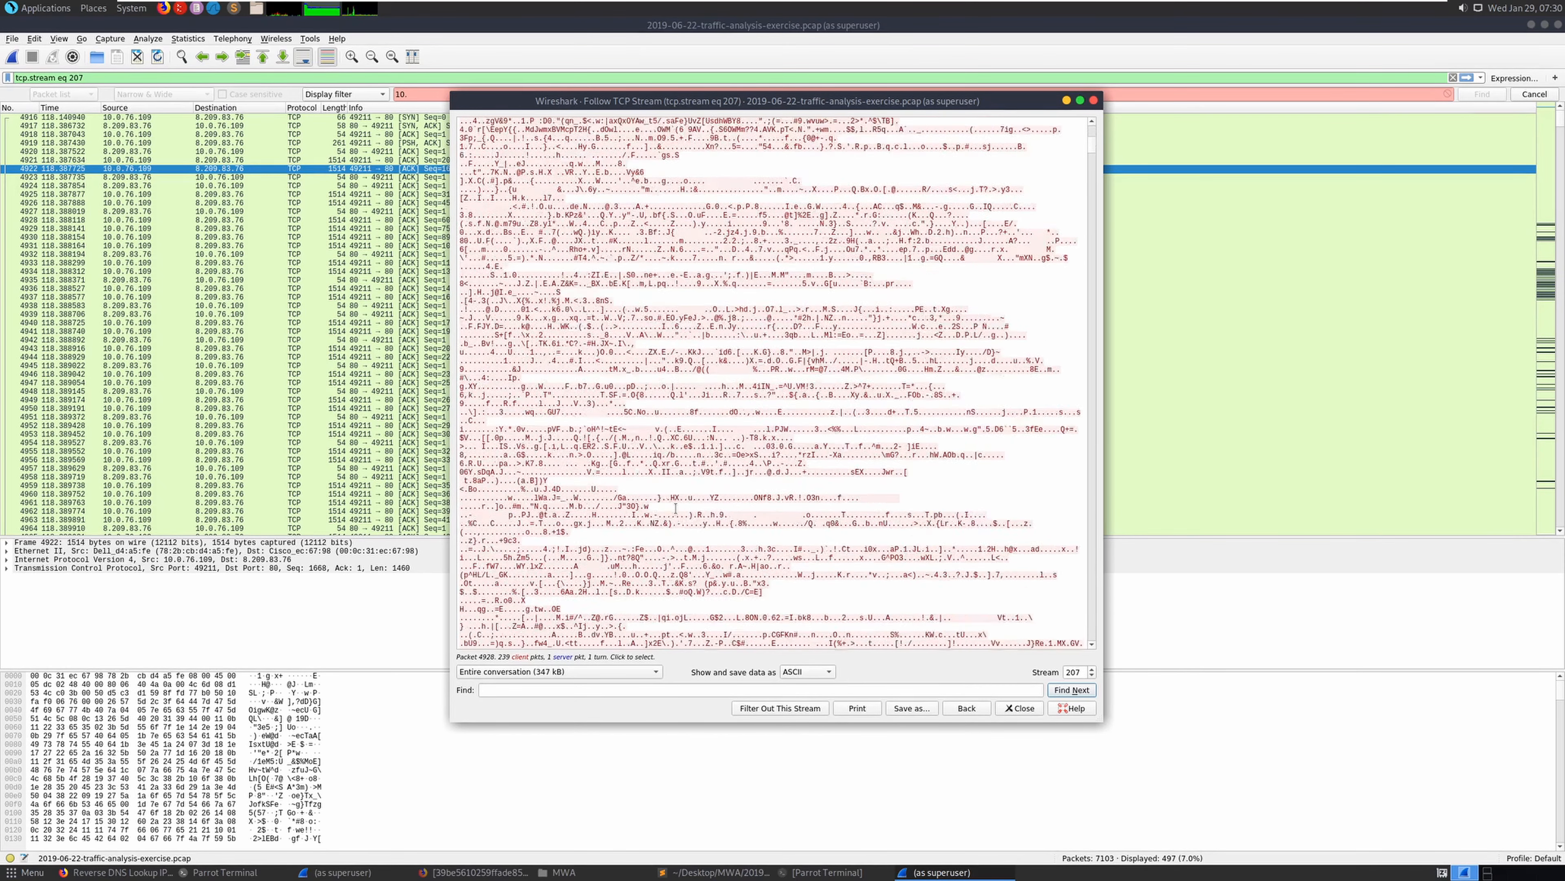
pyautogui.click(1093, 100)
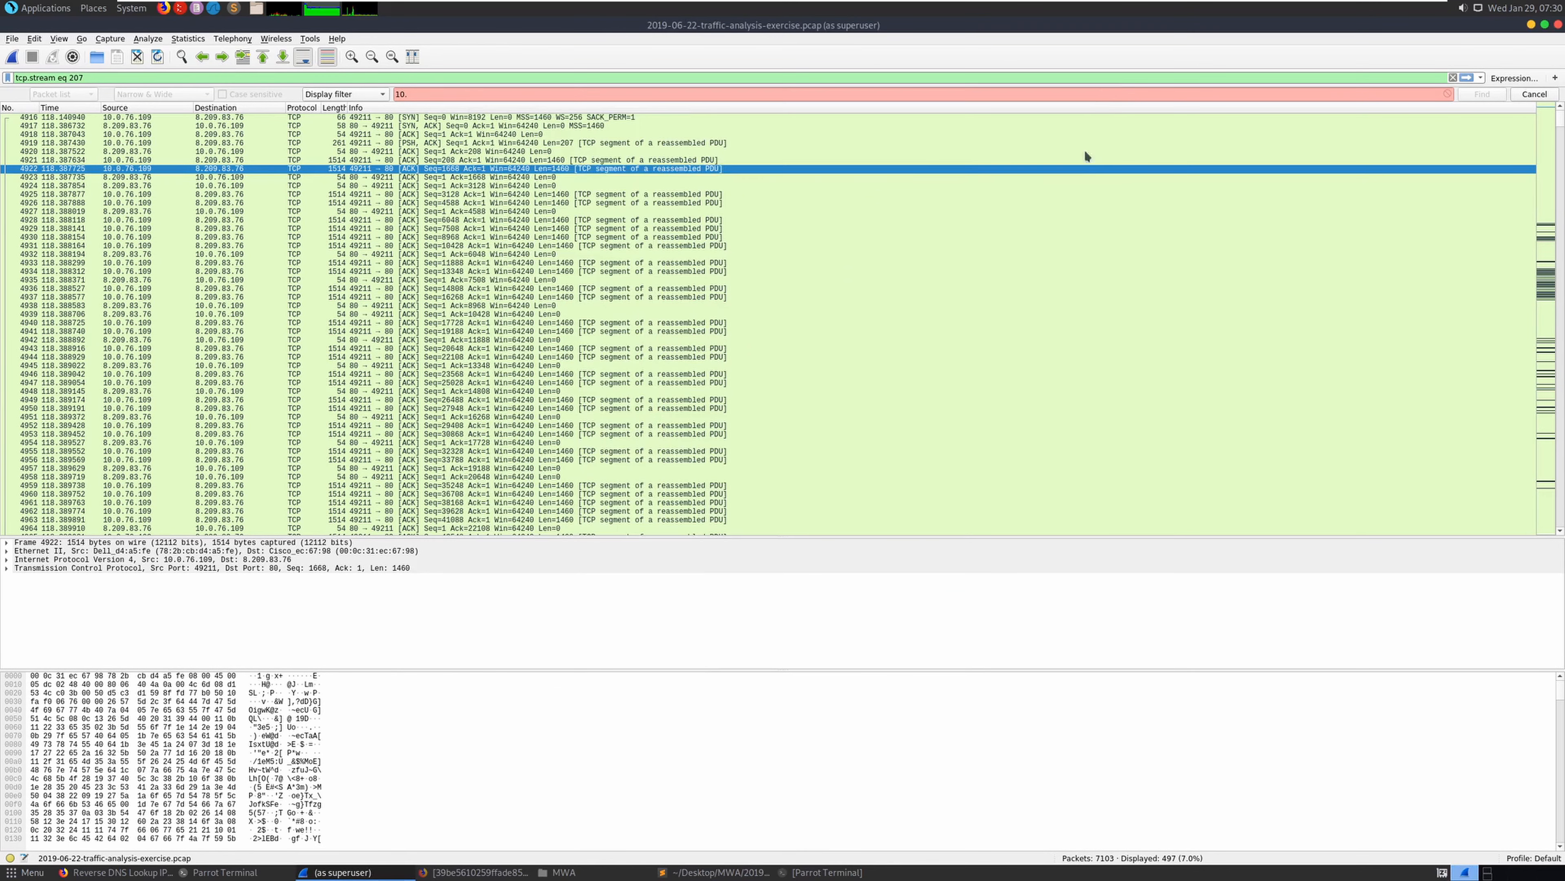
# Switch to the Sublime Text answer notes and enter "??????????????" as the post-infection domain name answer
pyautogui.click(697, 872)
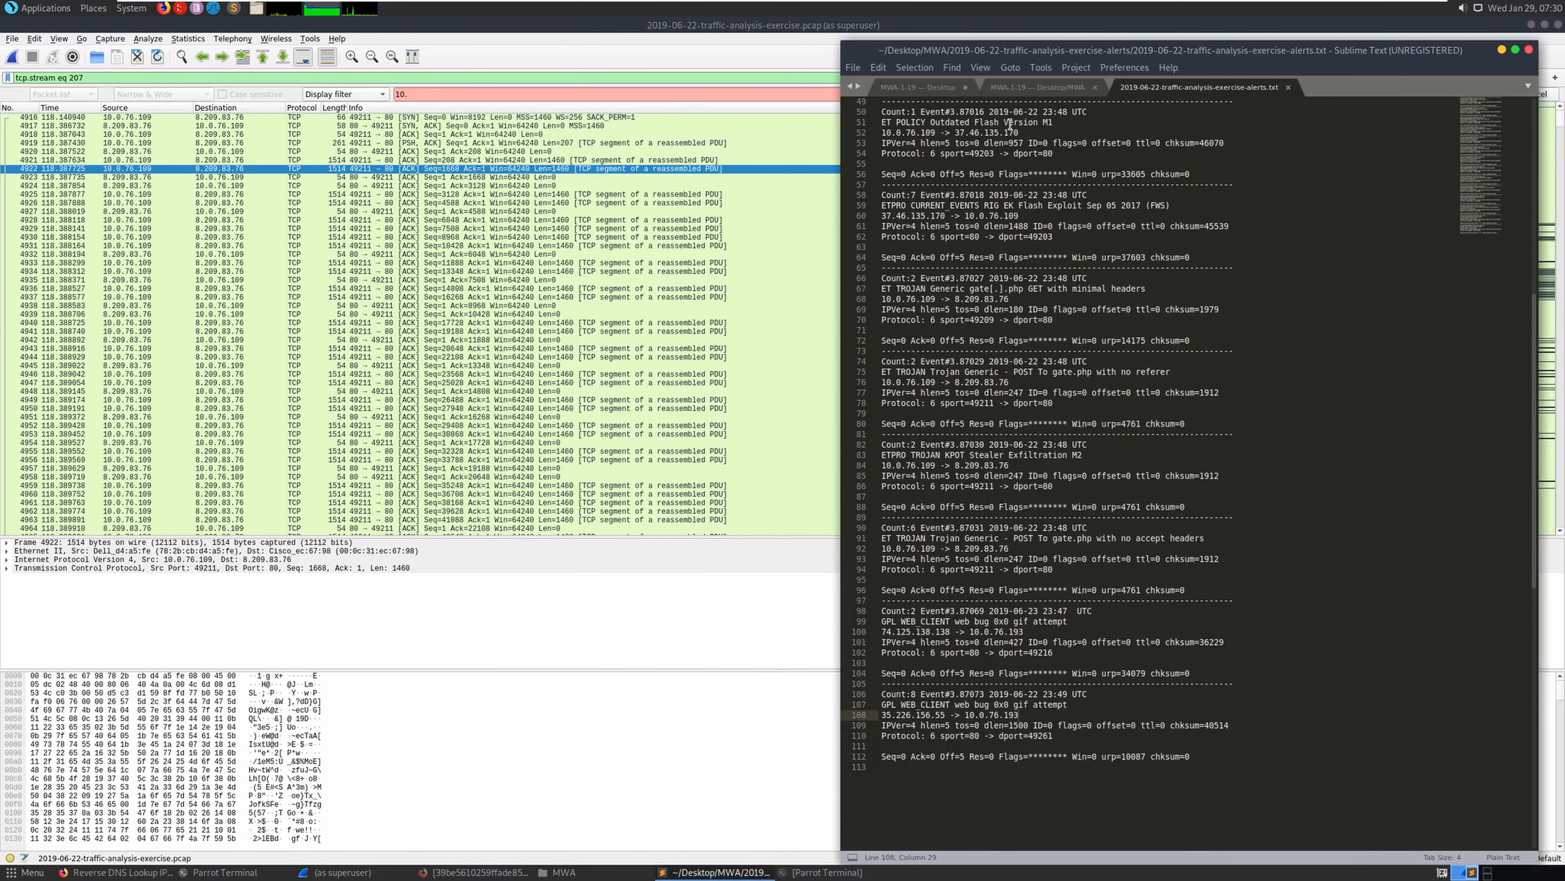
pyautogui.click(1023, 101)
pyautogui.click(934, 89)
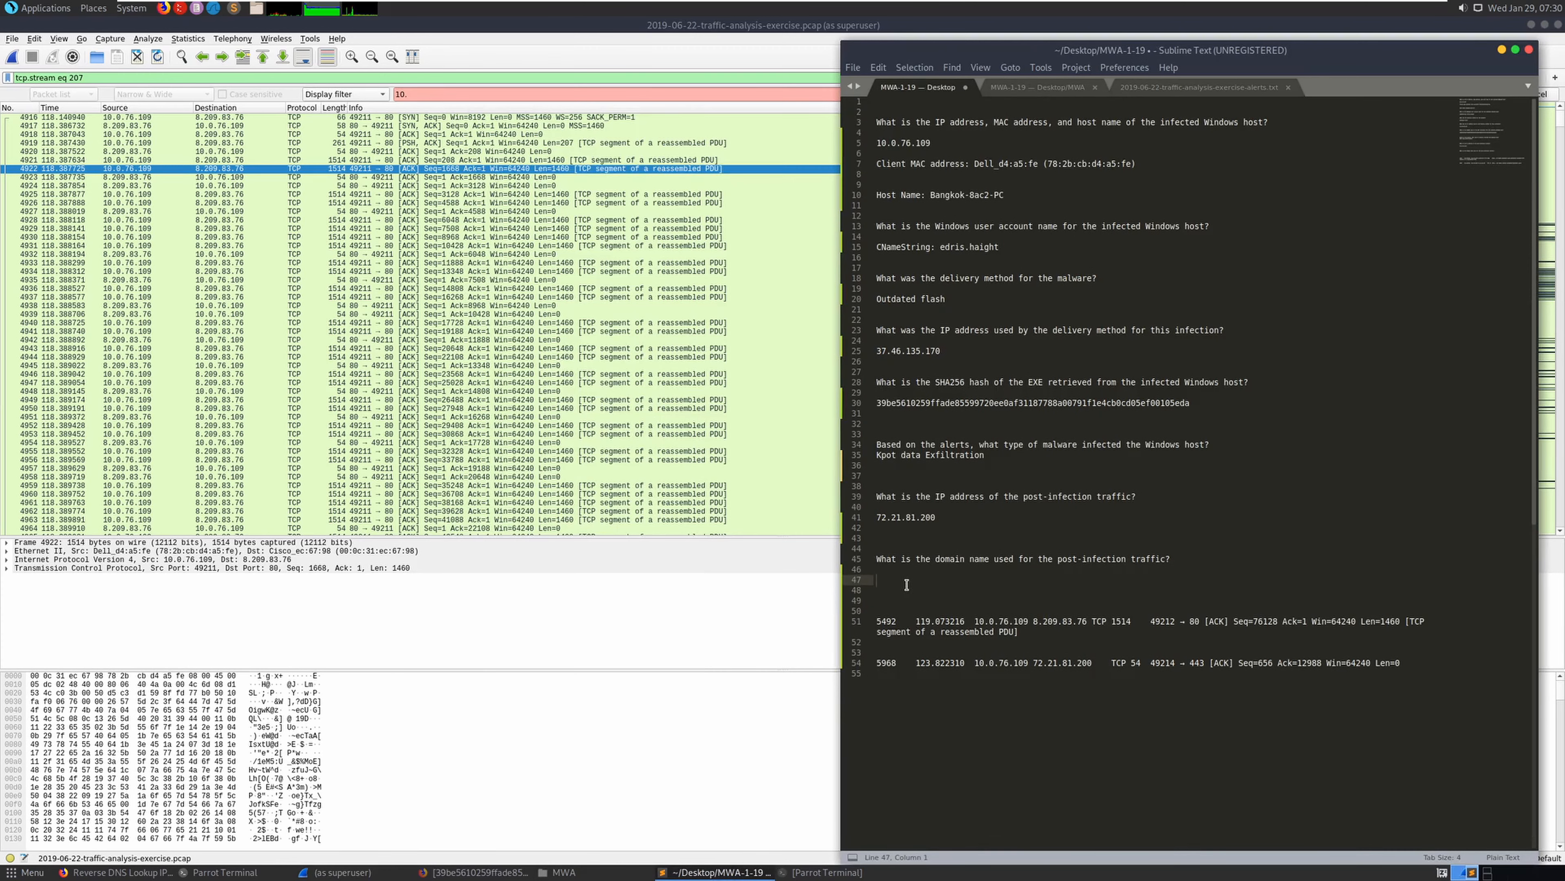
pyautogui.write('??????????????')
# Delete the two pasted packet lines, 5492 and 5968, from the end of the answer notes
pyautogui.click(932, 611)
pyautogui.press('Return')
pyautogui.press('Return')
pyautogui.press('Return')
pyautogui.press('Return')
pyautogui.press('Return')
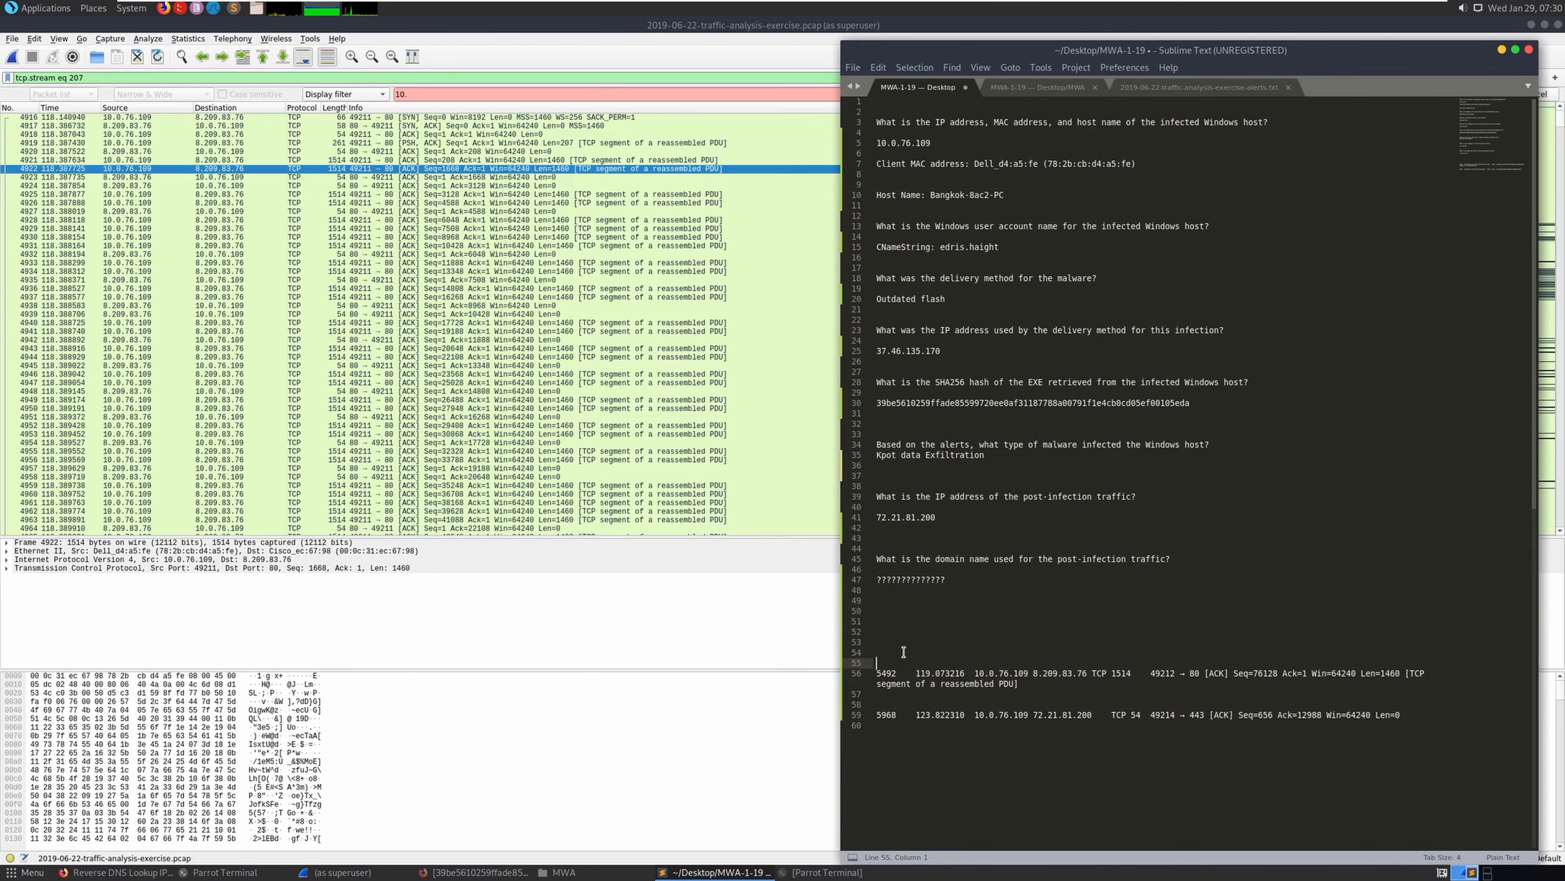
pyautogui.moveTo(926, 661); pyautogui.dragTo(1280, 744)
pyautogui.press('BackSpace')
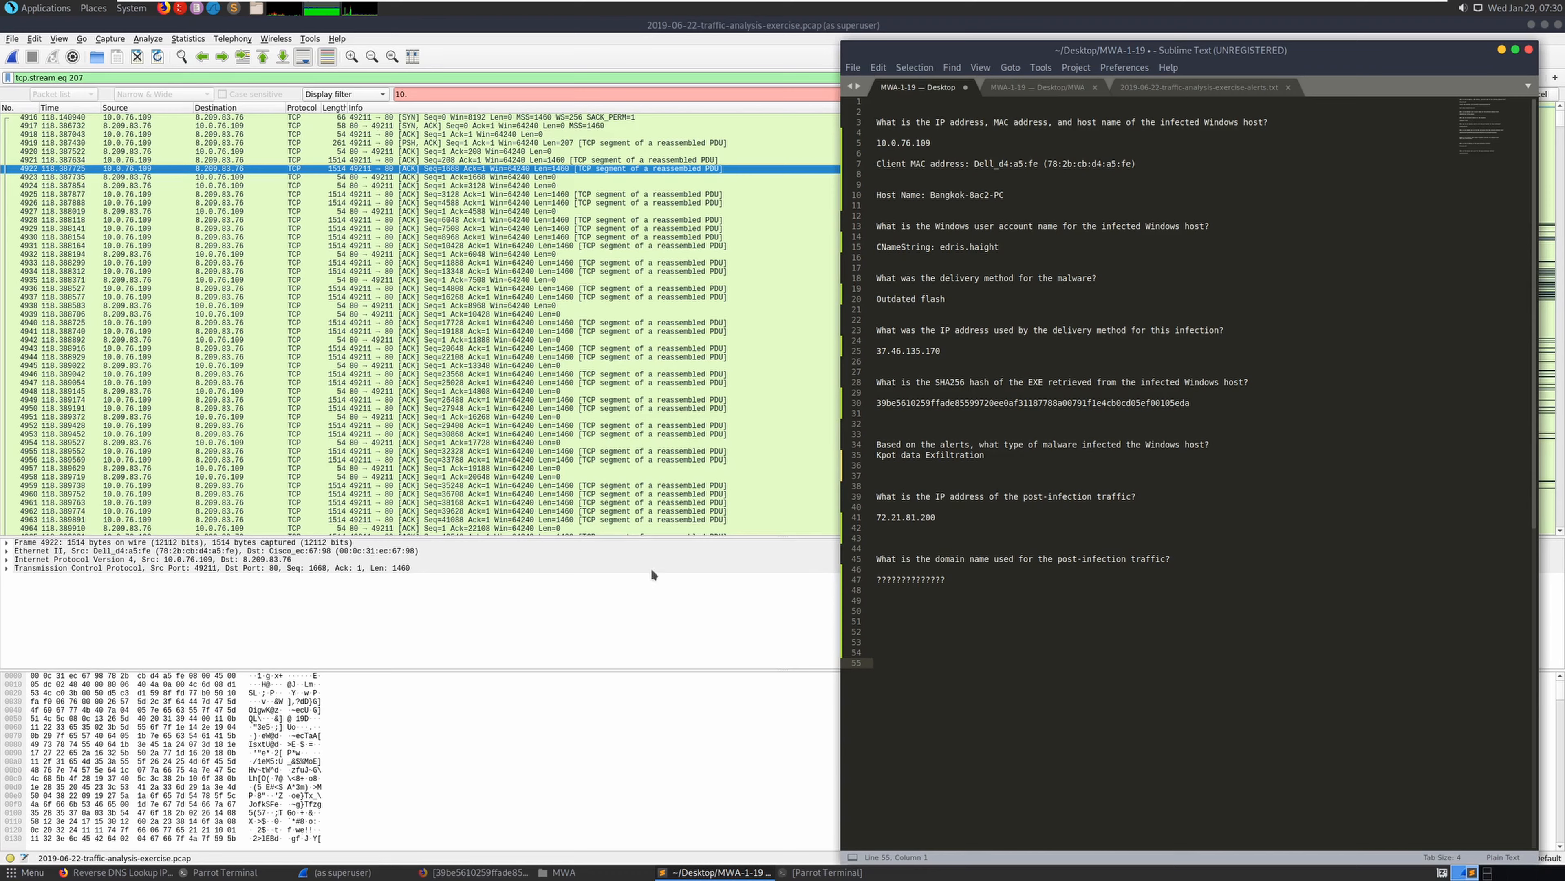
# Go to the 2019-06-22 exercise's answers page in Firefox and open the zipped answers PDF
pyautogui.click(458, 668)
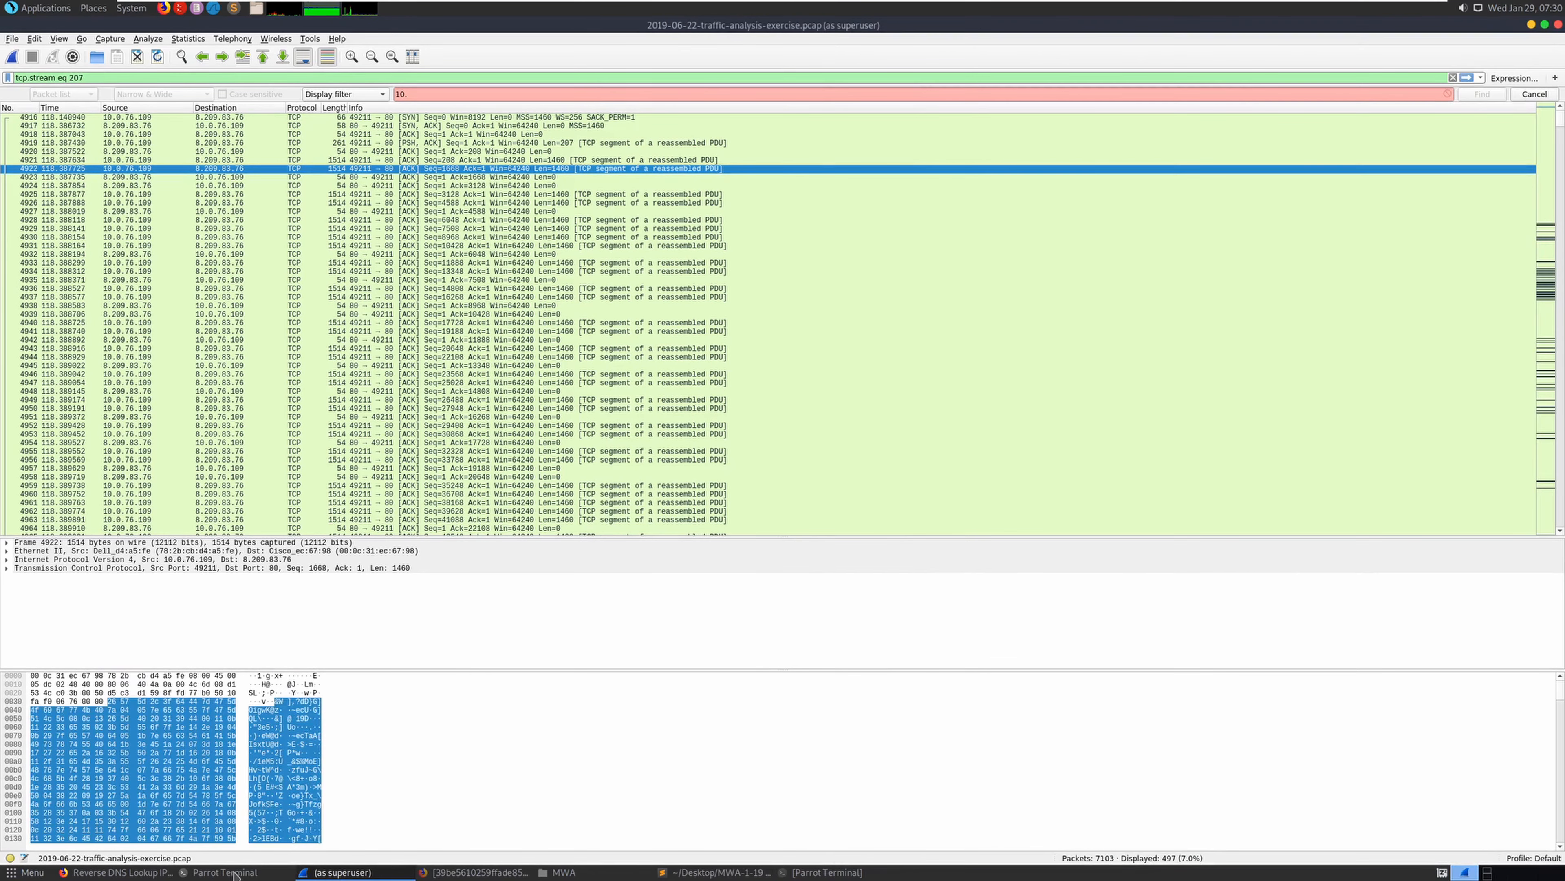
pyautogui.click(117, 871)
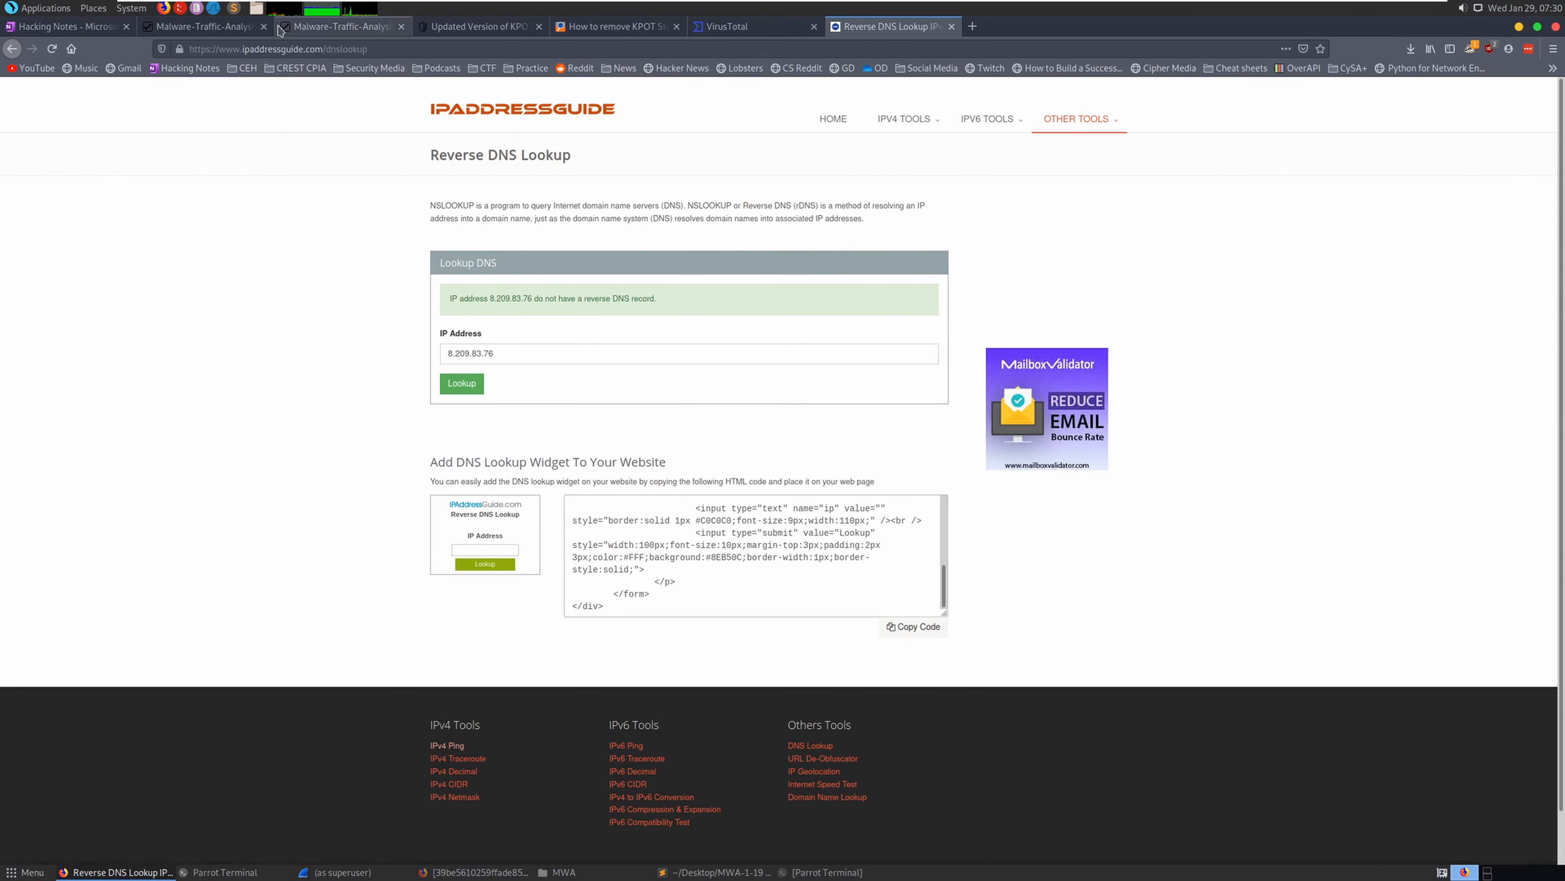
pyautogui.click(339, 27)
pyautogui.scroll(-5, 321, 305)
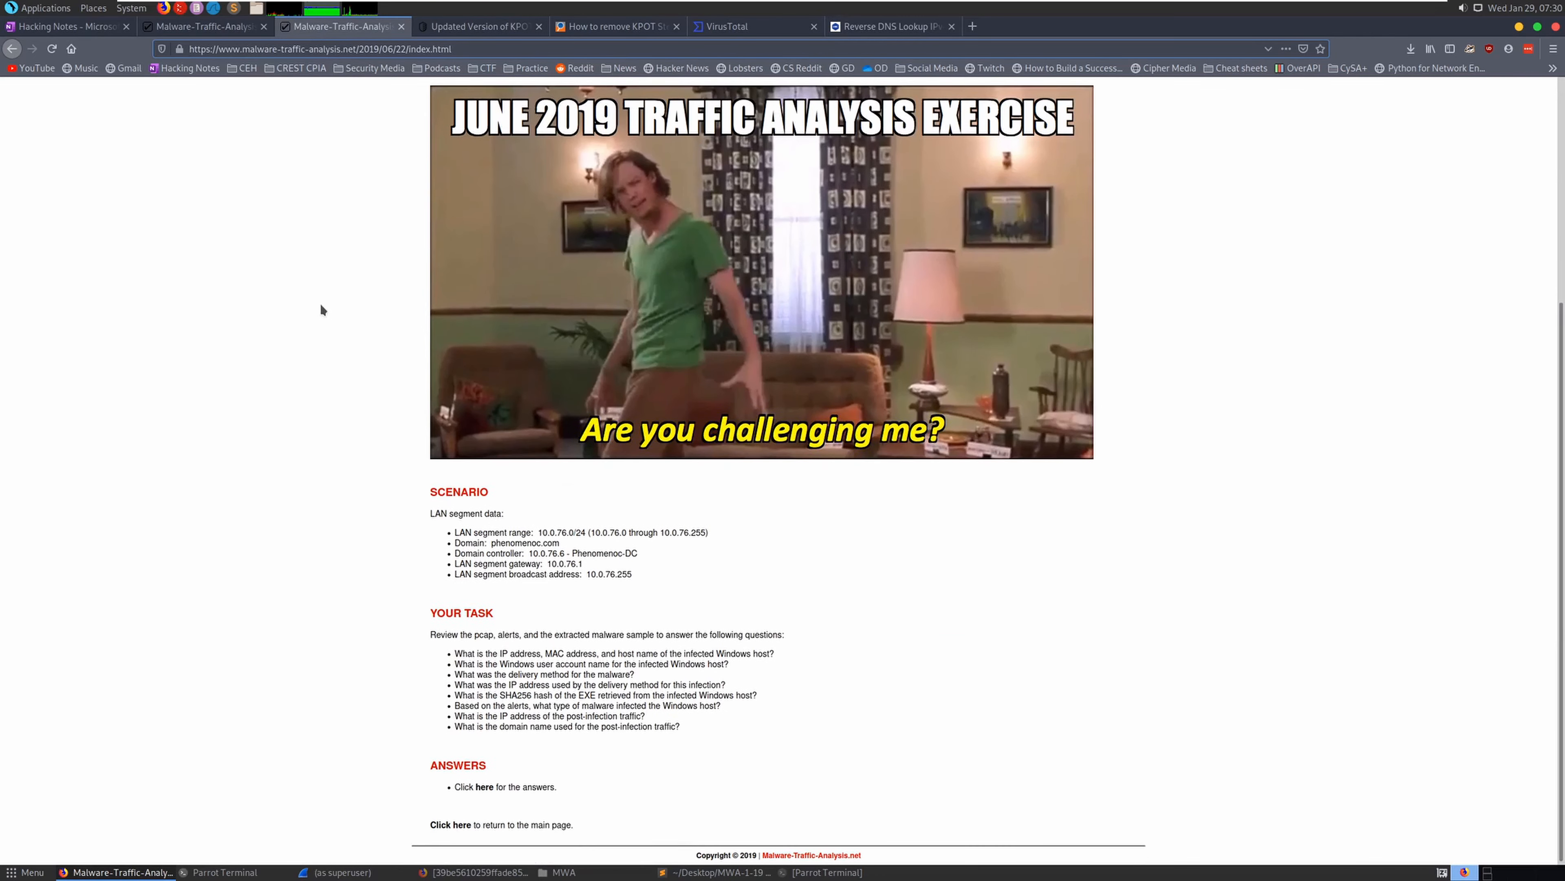
pyautogui.click(484, 785)
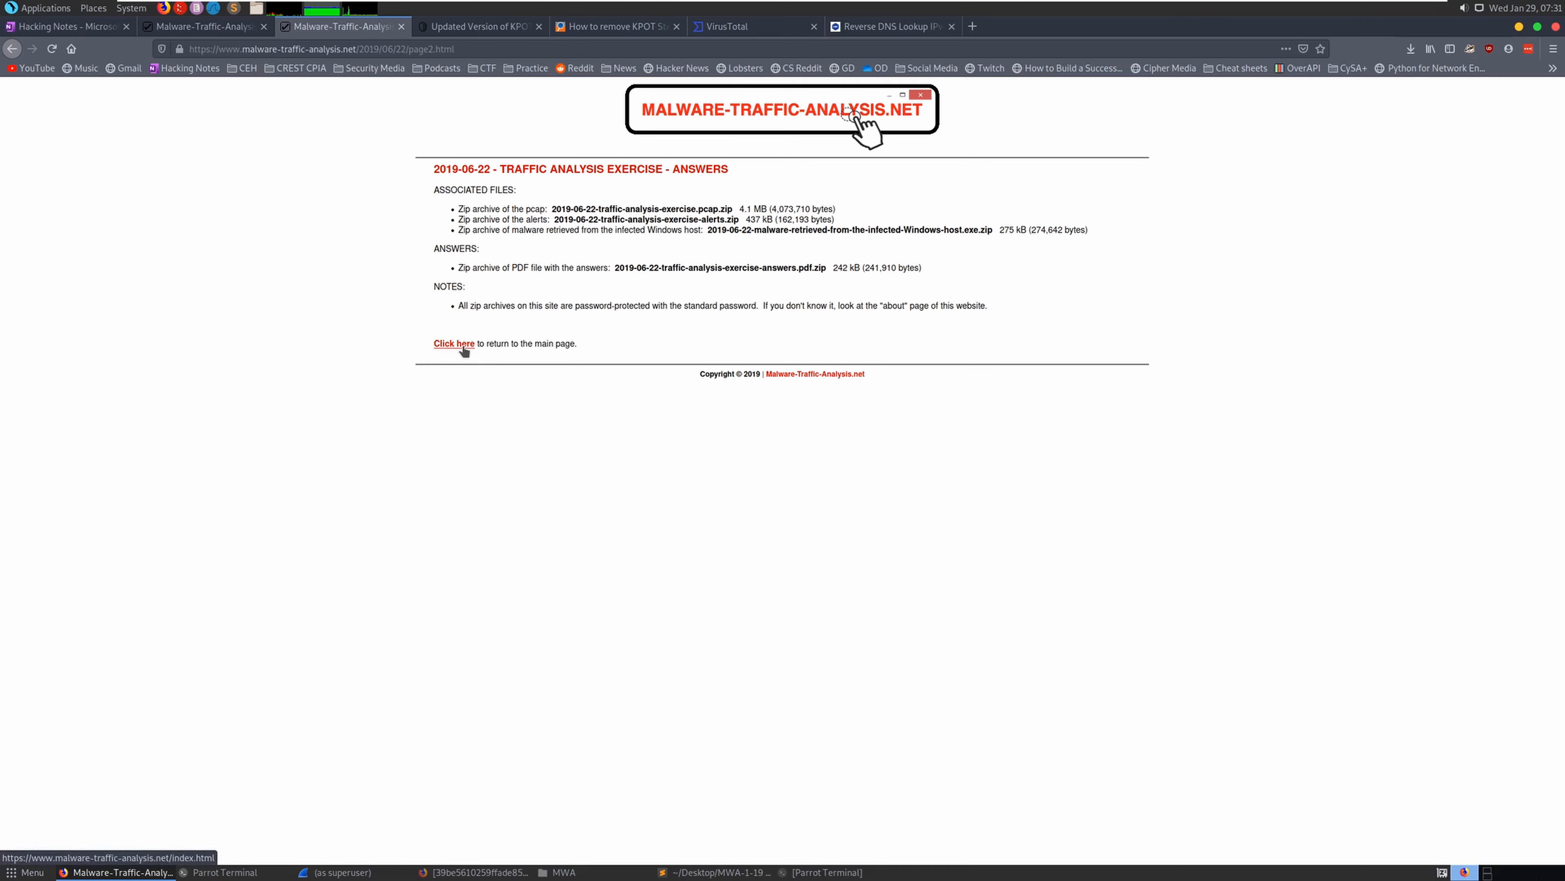
pyautogui.click(690, 269)
pyautogui.click(456, 379)
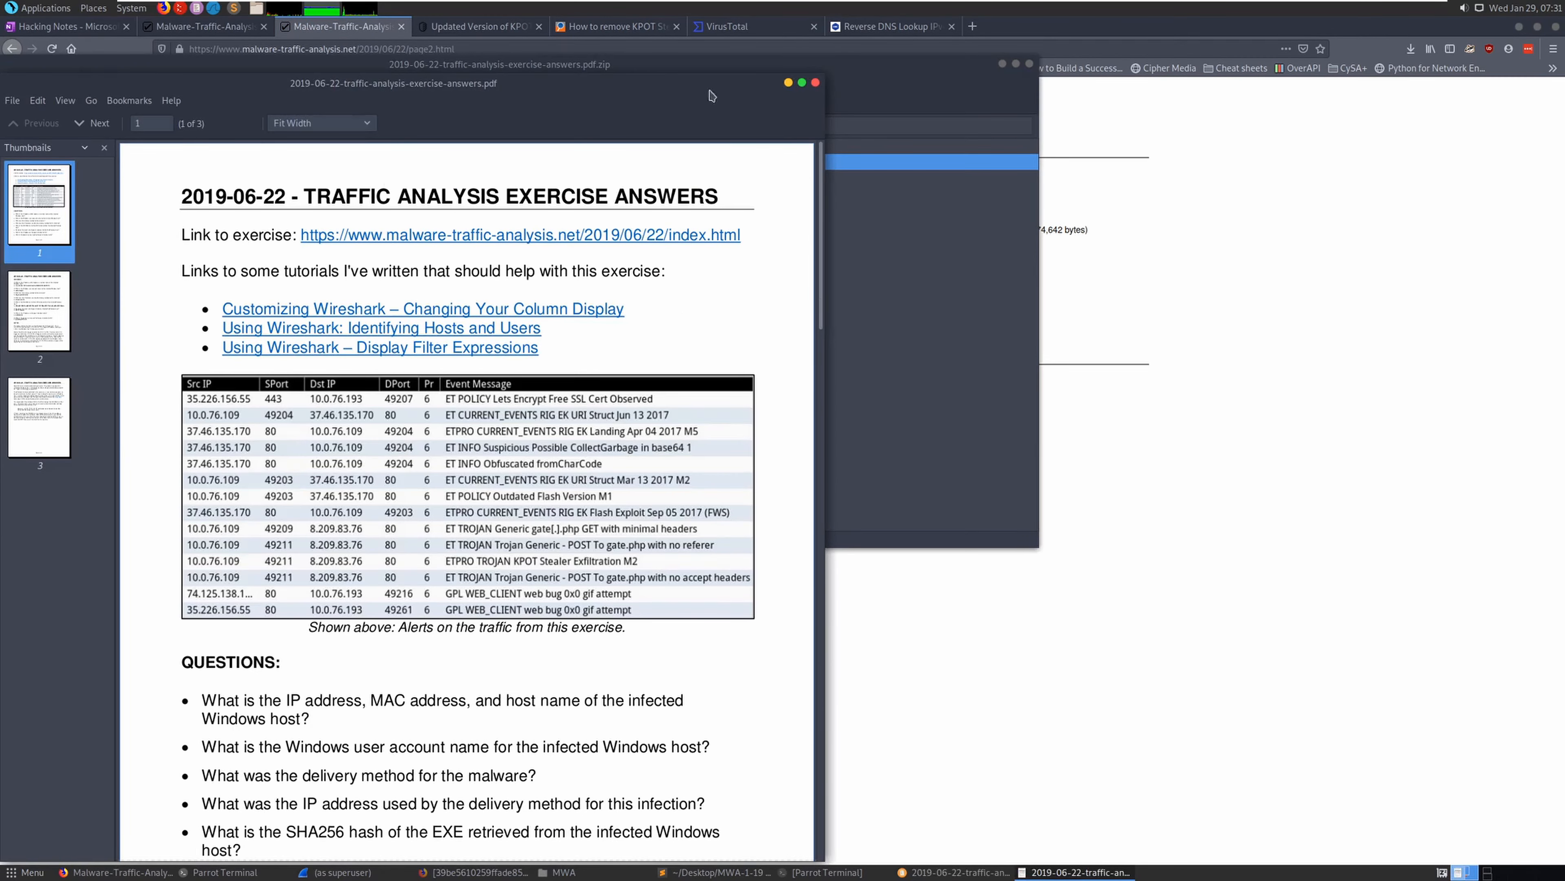
# Maximize the answers PDF and look past the alerts and questions to the answers on page 2
pyautogui.click(801, 82)
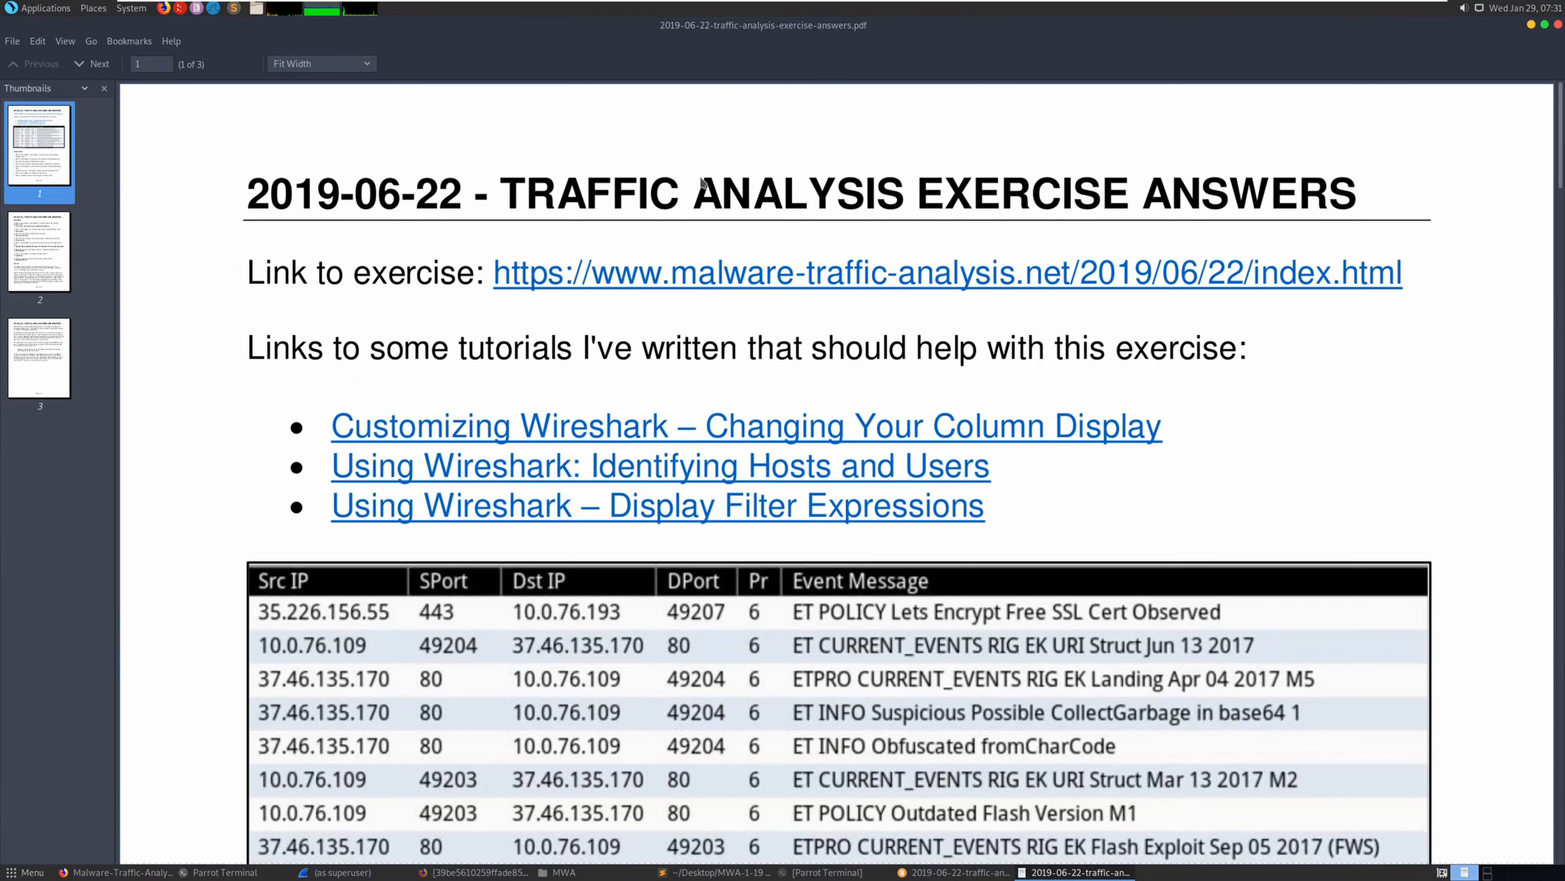
pyautogui.scroll(-12, 548, 328)
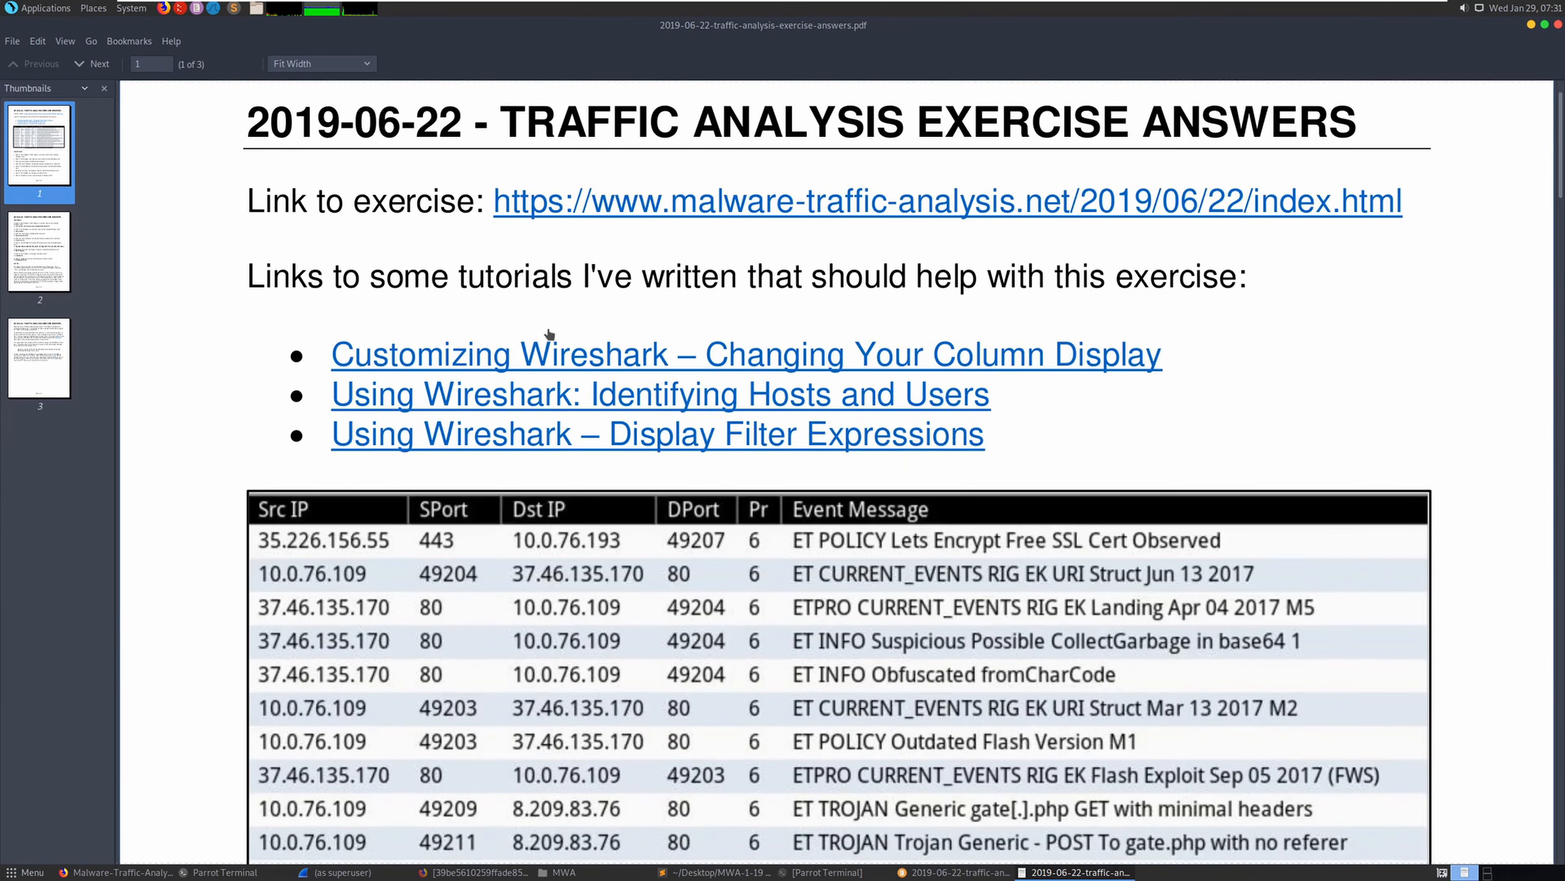
pyautogui.scroll(-1, 550, 334)
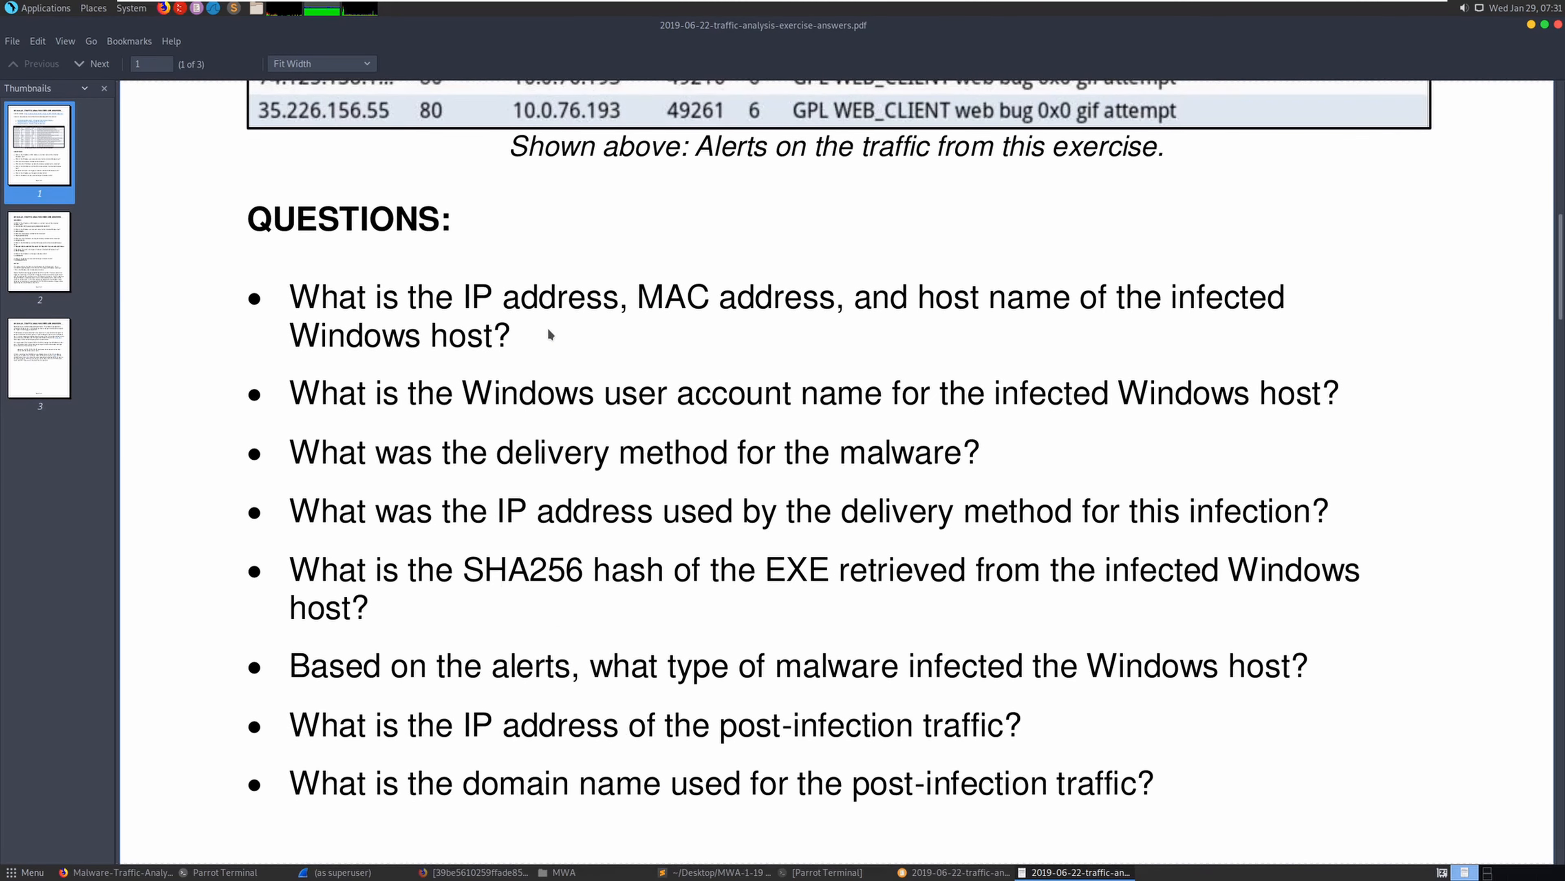
pyautogui.click(54, 255)
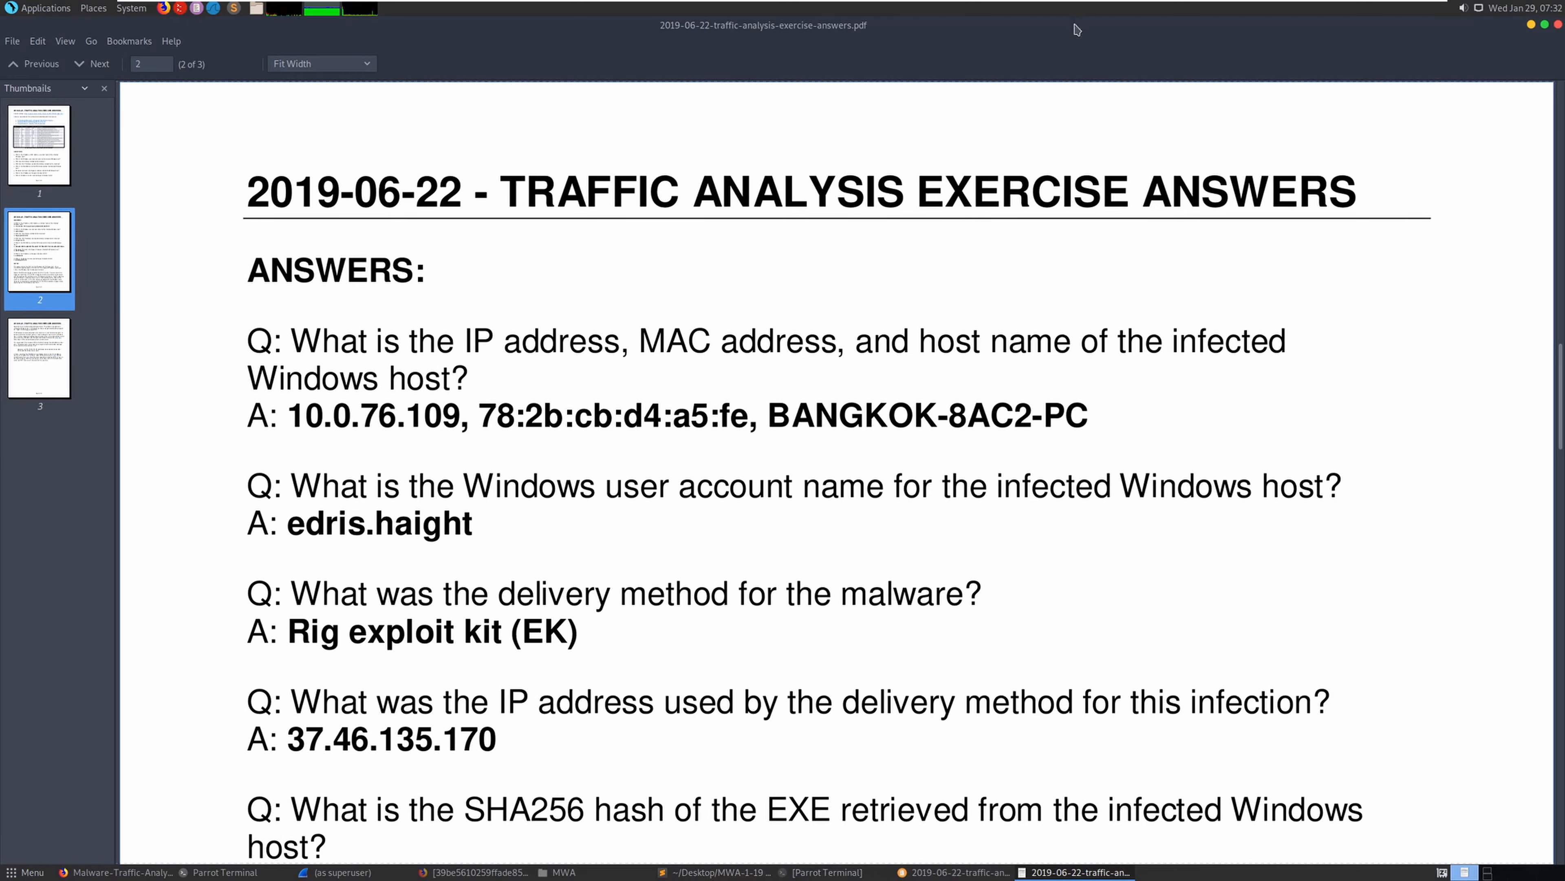
# Restore the answers PDF to a smaller window and bring up the Sublime Text notes beside it
pyautogui.moveTo(1032, 26); pyautogui.dragTo(560, 36)
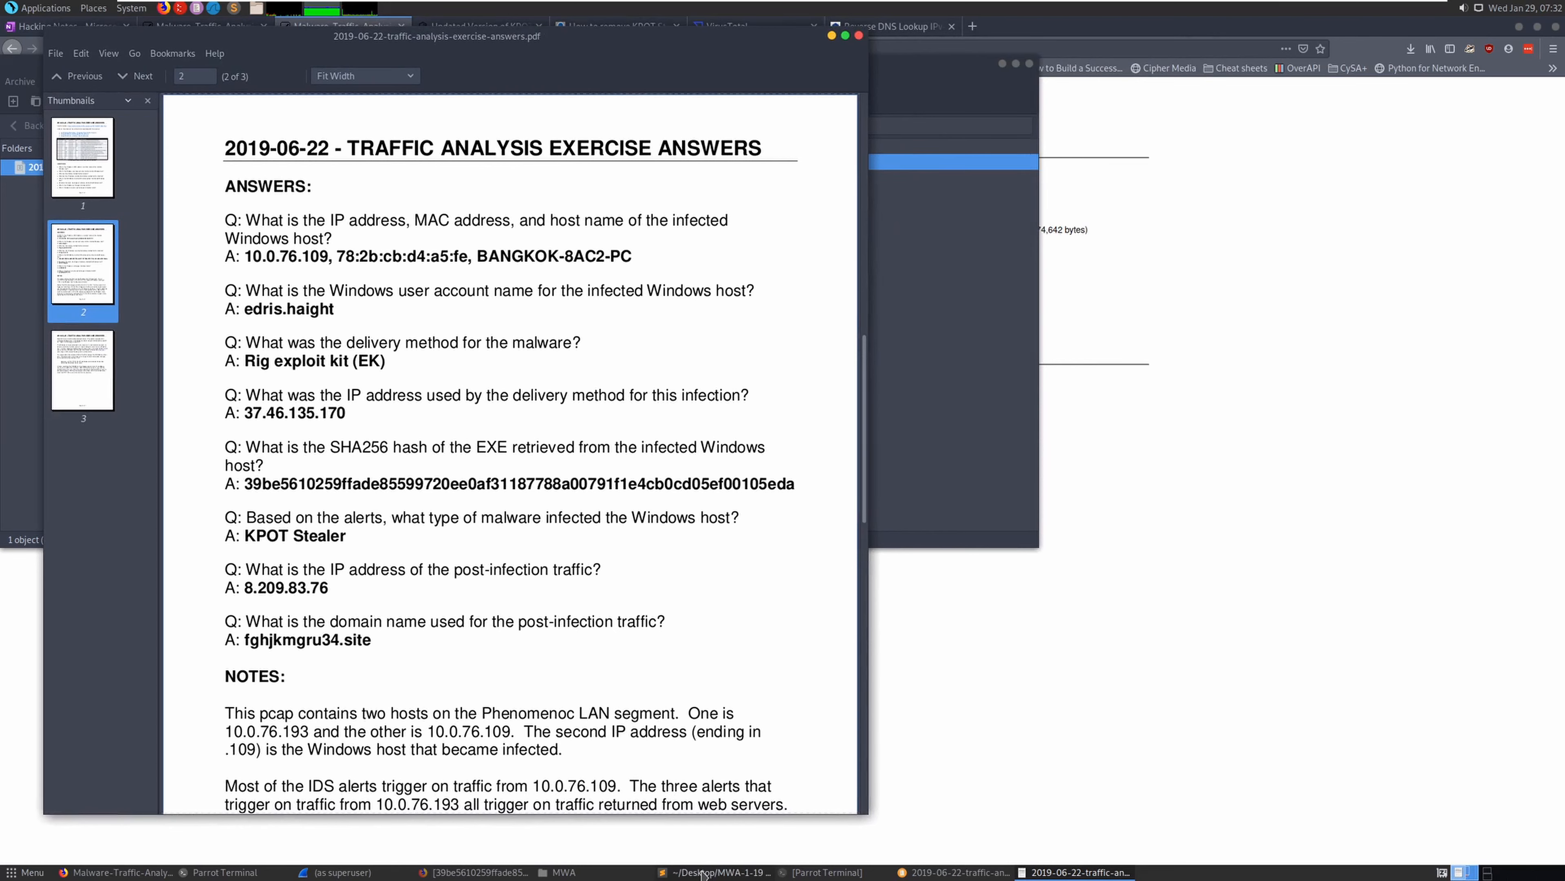
pyautogui.hotkey('alt', 'Tab')
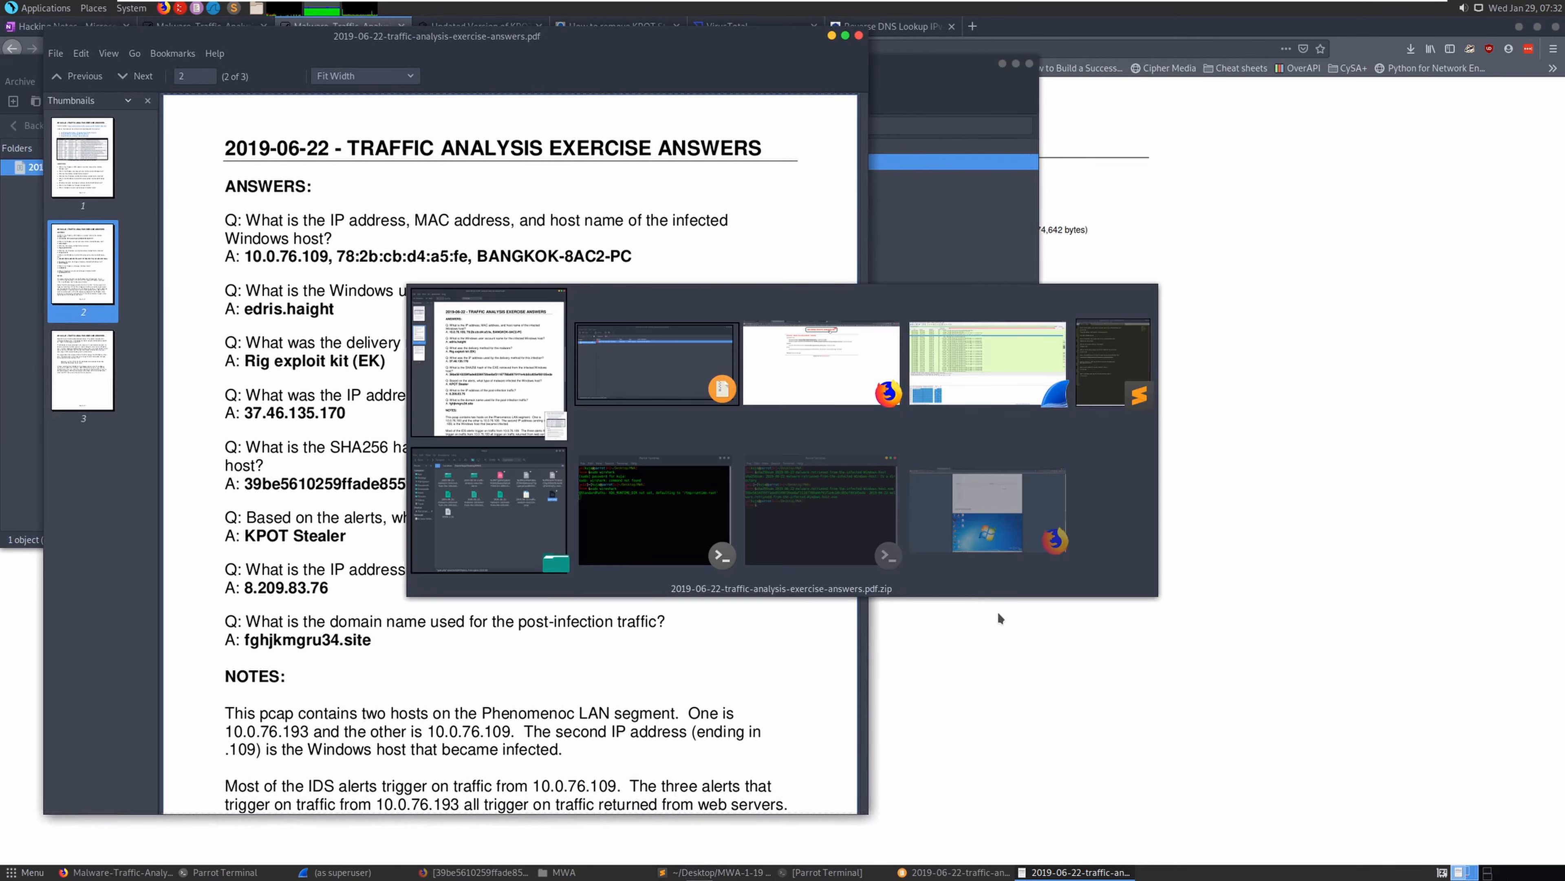
pyautogui.hotkey('alt', 'Tab')
pyautogui.hotkey('alt', 'Tab')
pyautogui.hotkey('alt', 'Tab')
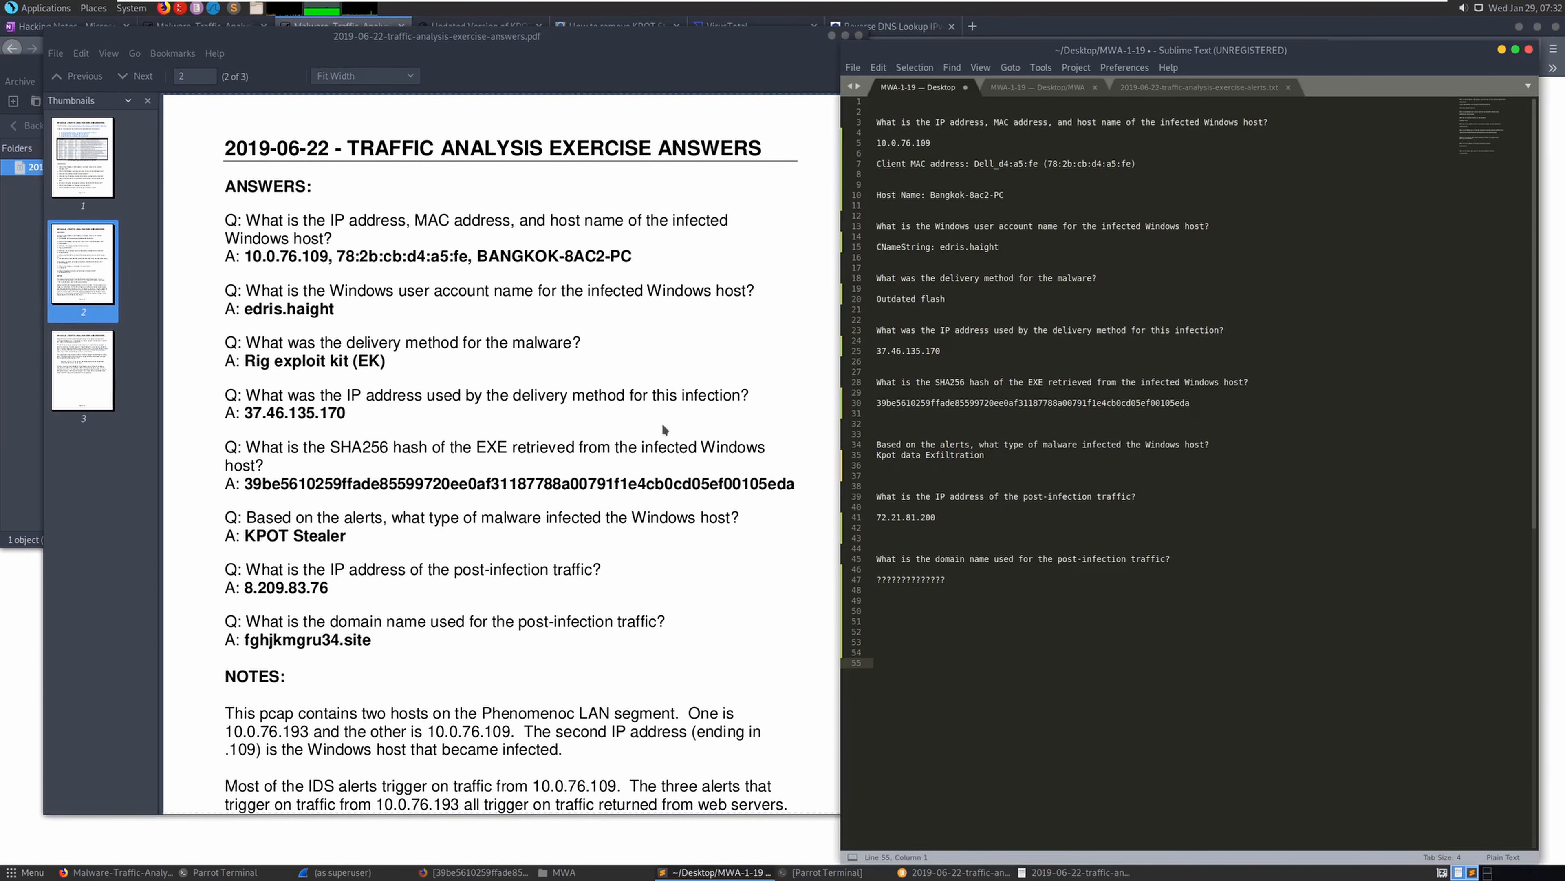
# Compare the noted IP address, MAC address, host name, user account and delivery method with the official answers
pyautogui.tripleClick(922, 148)
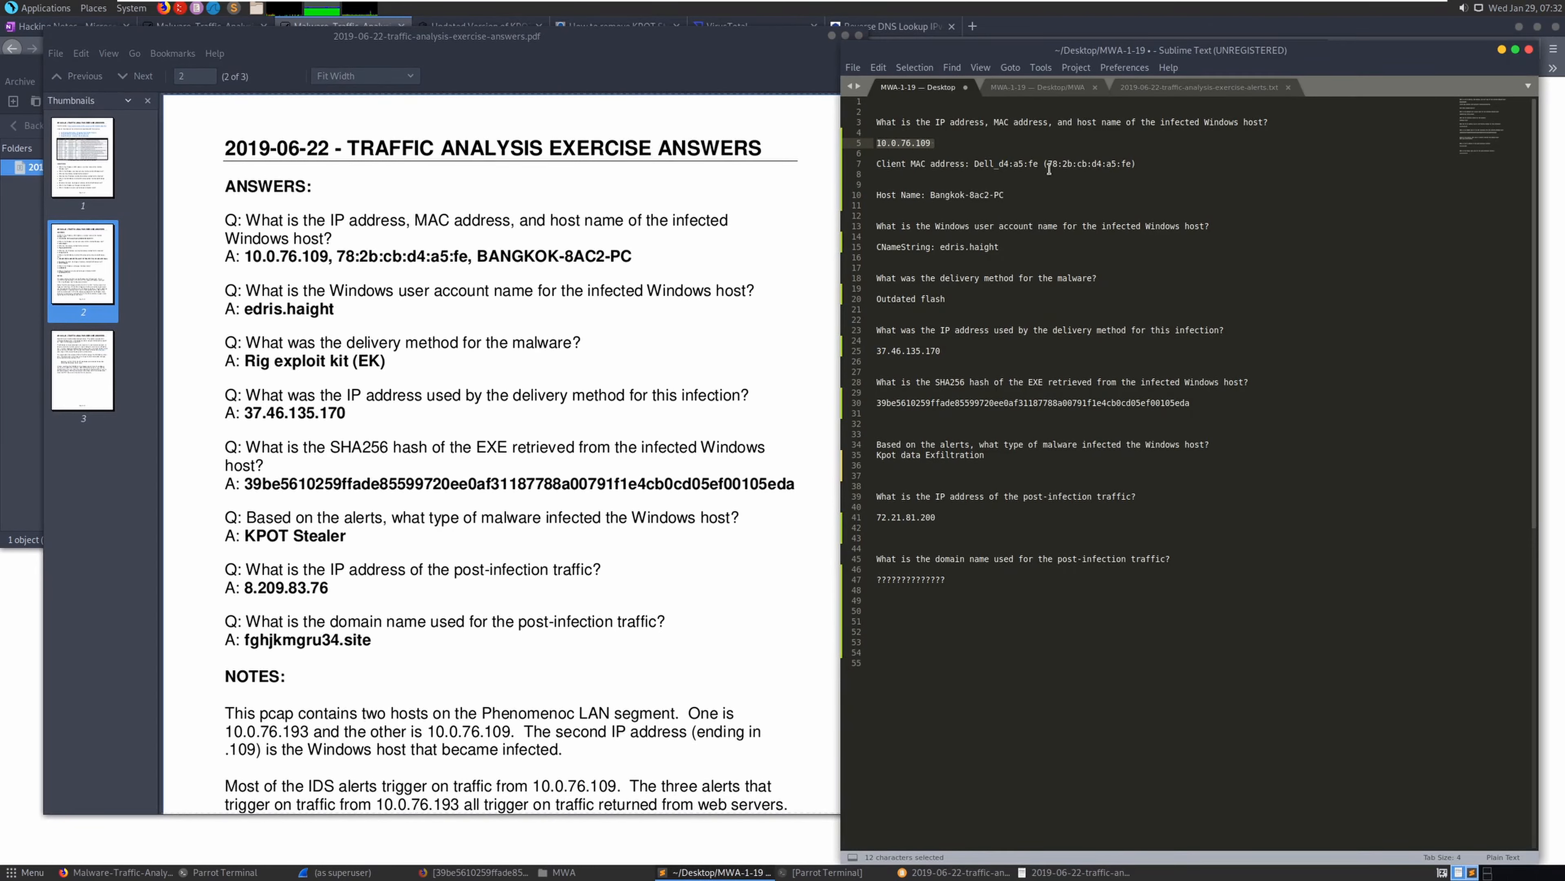
pyautogui.moveTo(1115, 164); pyautogui.dragTo(932, 201)
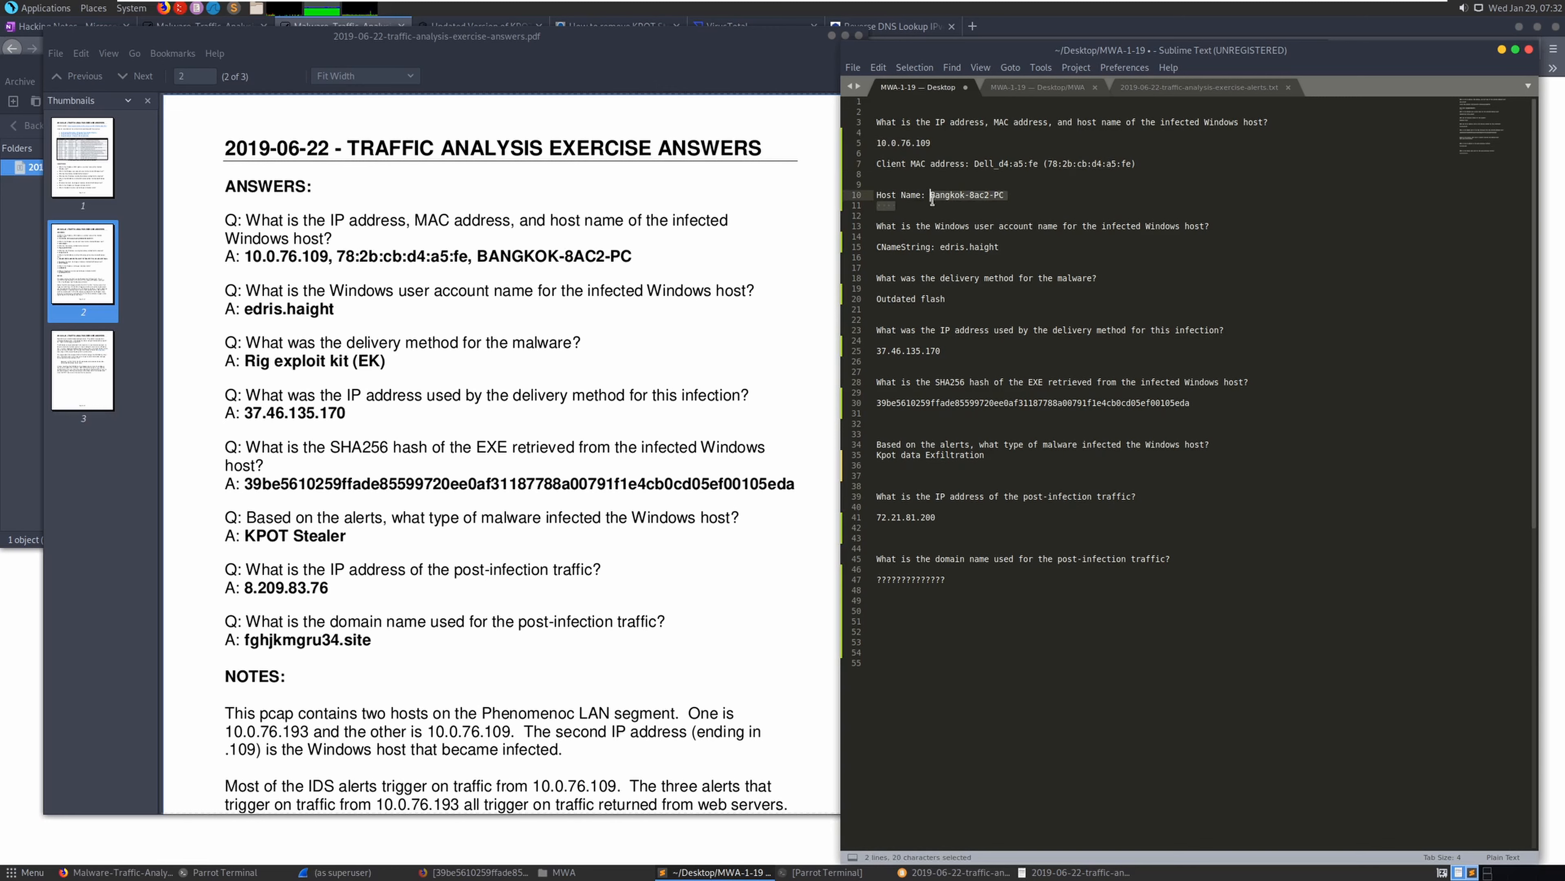
pyautogui.moveTo(1005, 247); pyautogui.dragTo(941, 251)
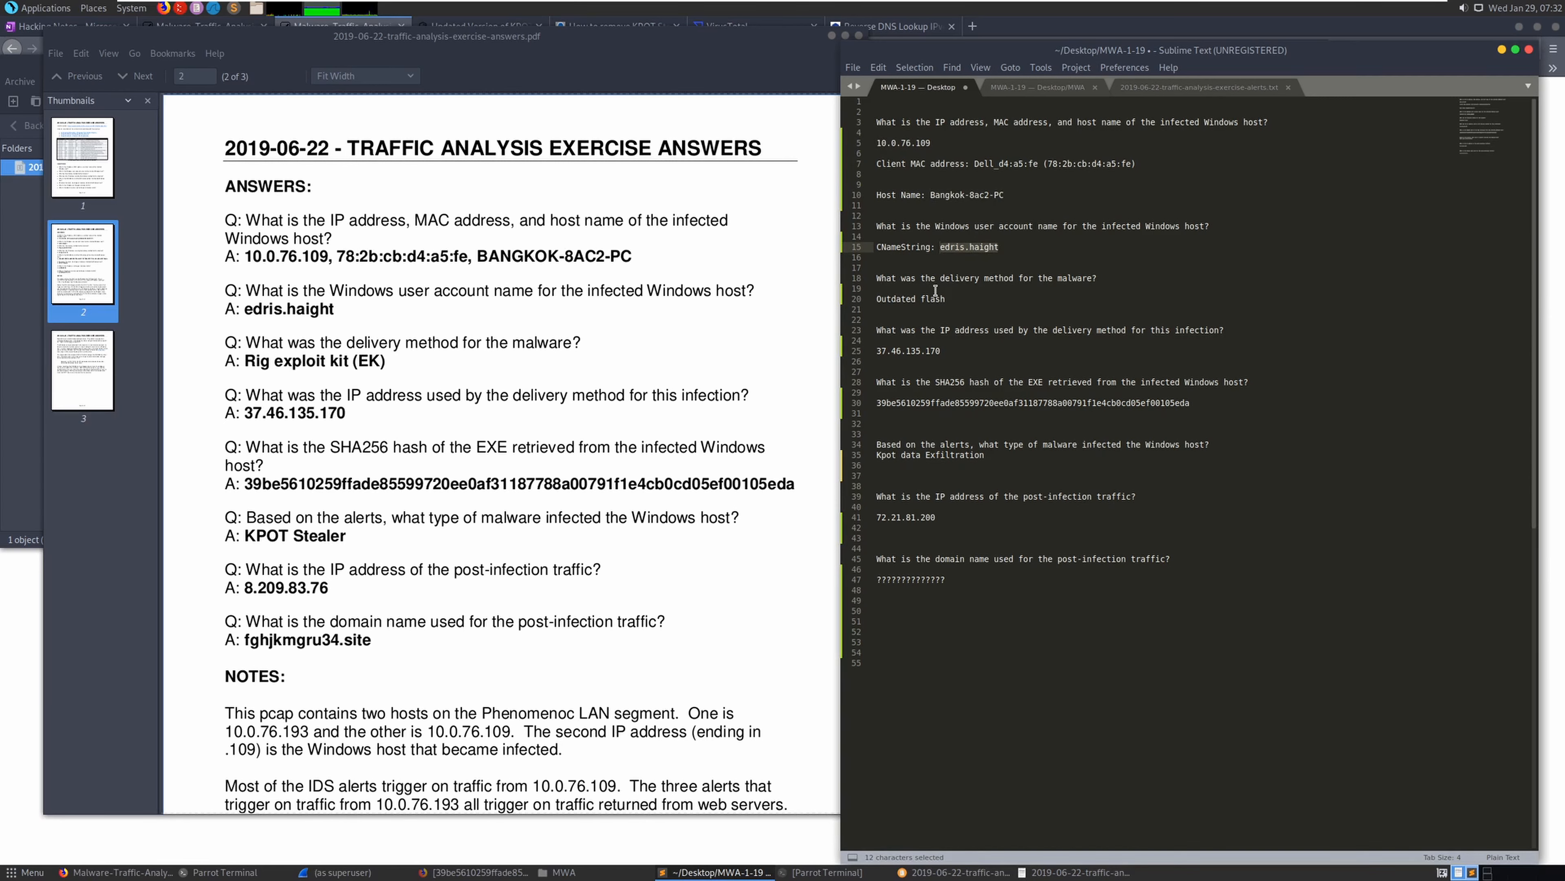
pyautogui.moveTo(965, 302); pyautogui.dragTo(875, 299)
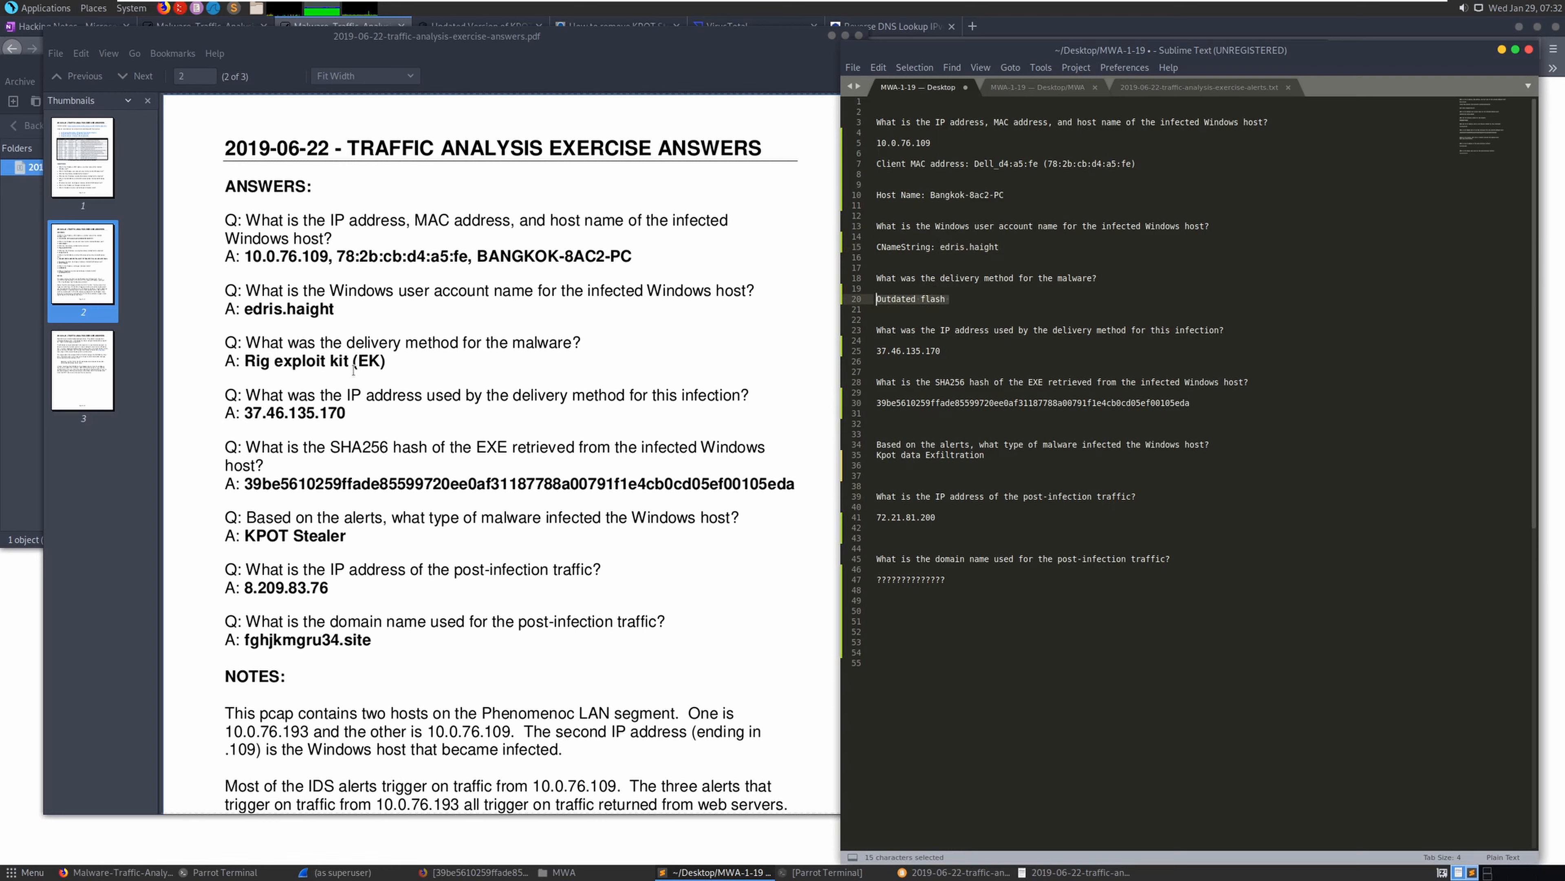
# Search the web for "rig exploit kit" in a new browser tab and open the Threatpost article Inside the RIG Exploit Kit
pyautogui.click(33, 594)
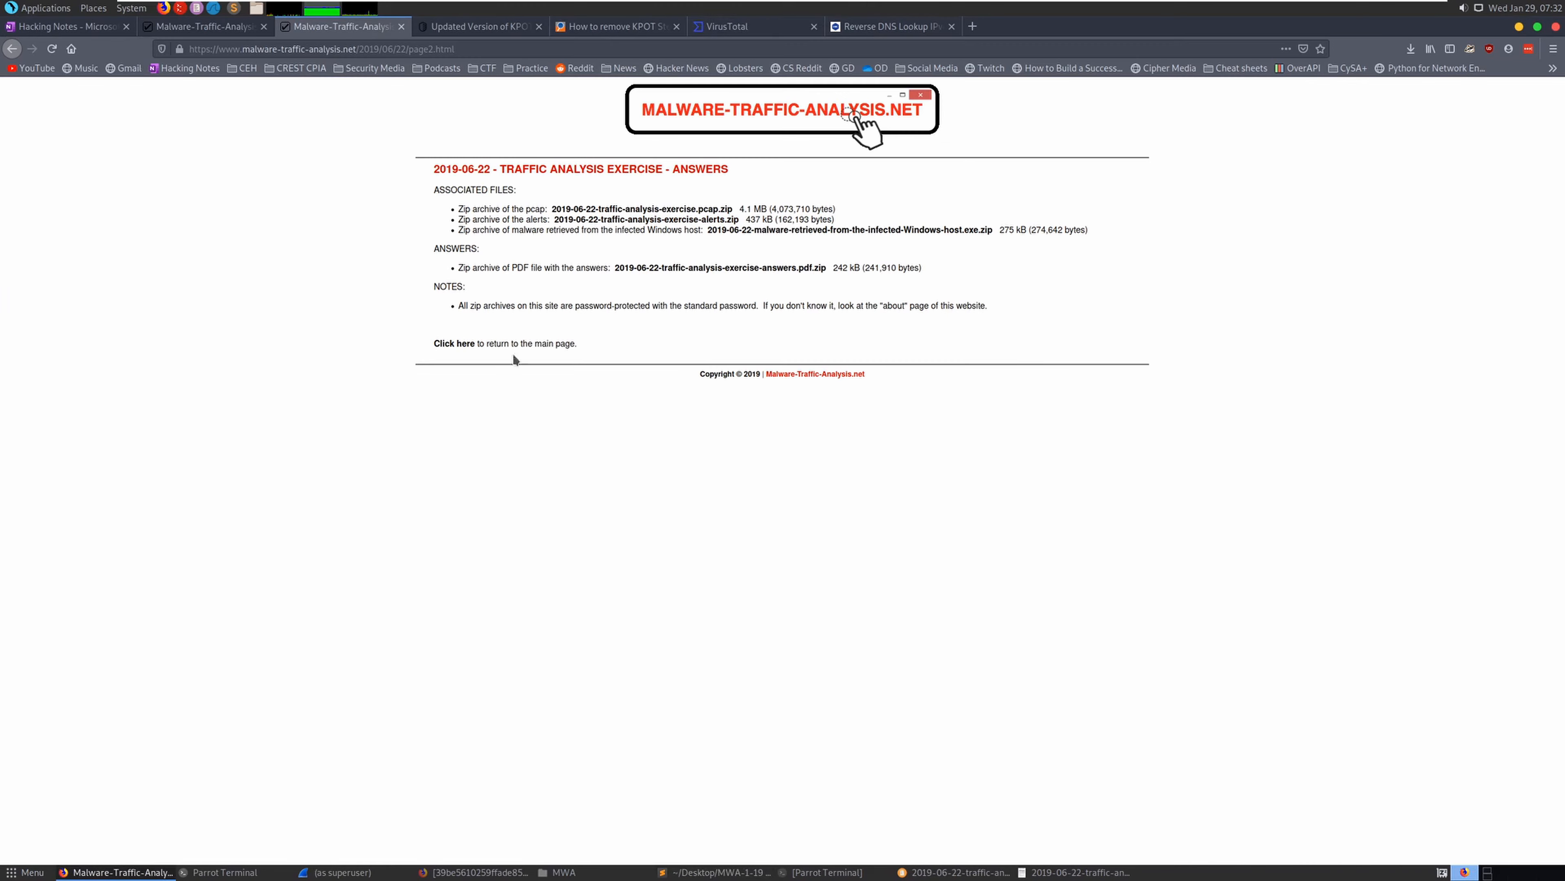
pyautogui.click(974, 26)
pyautogui.write('r')
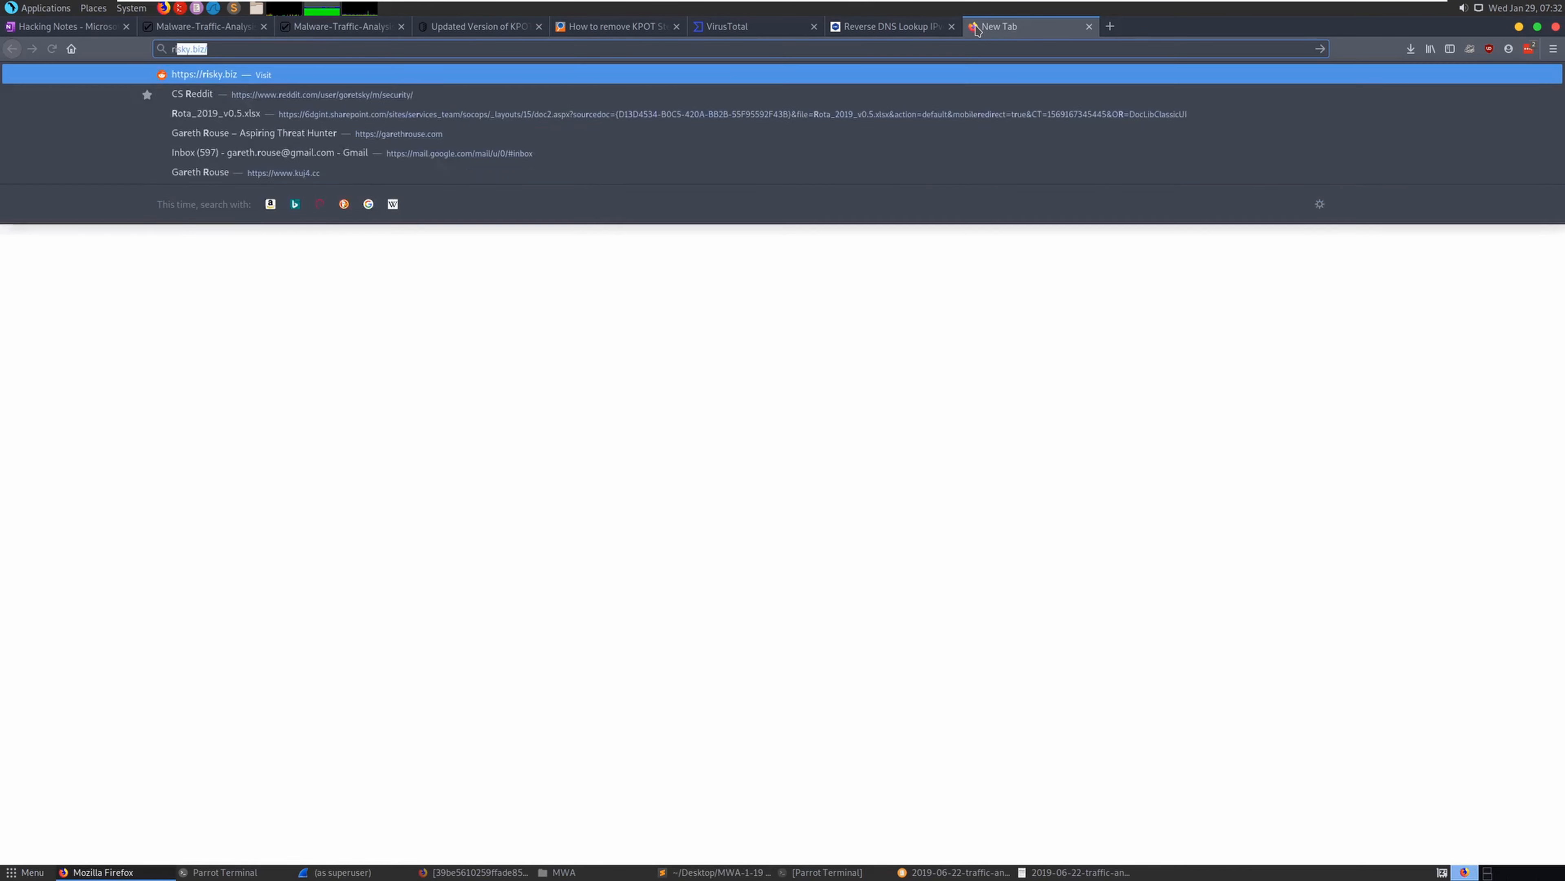
pyautogui.write('ig exploit kit')
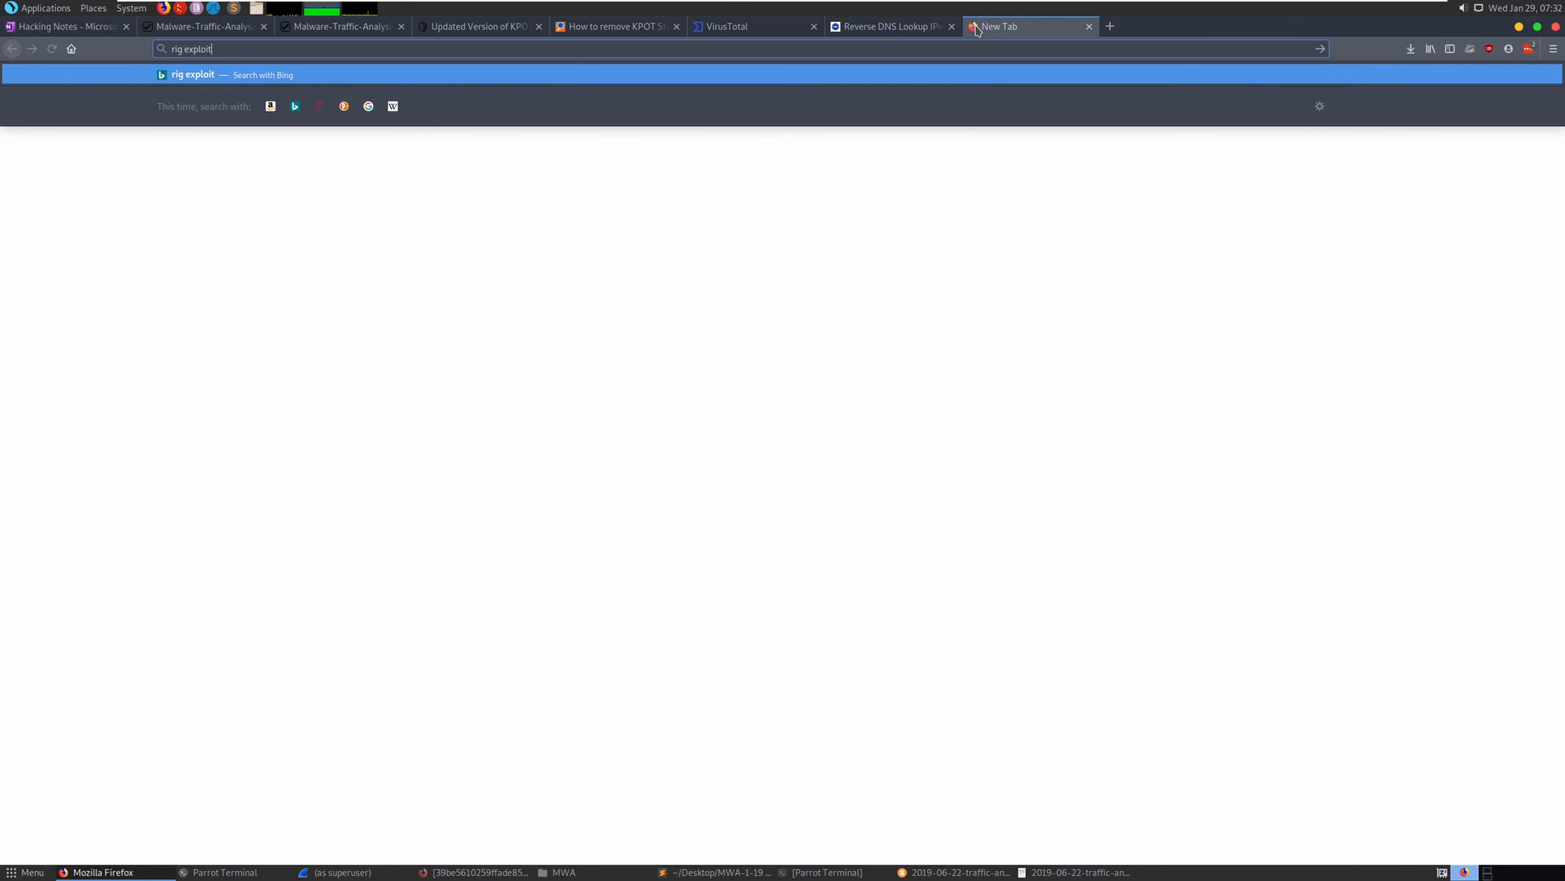
pyautogui.press('Return')
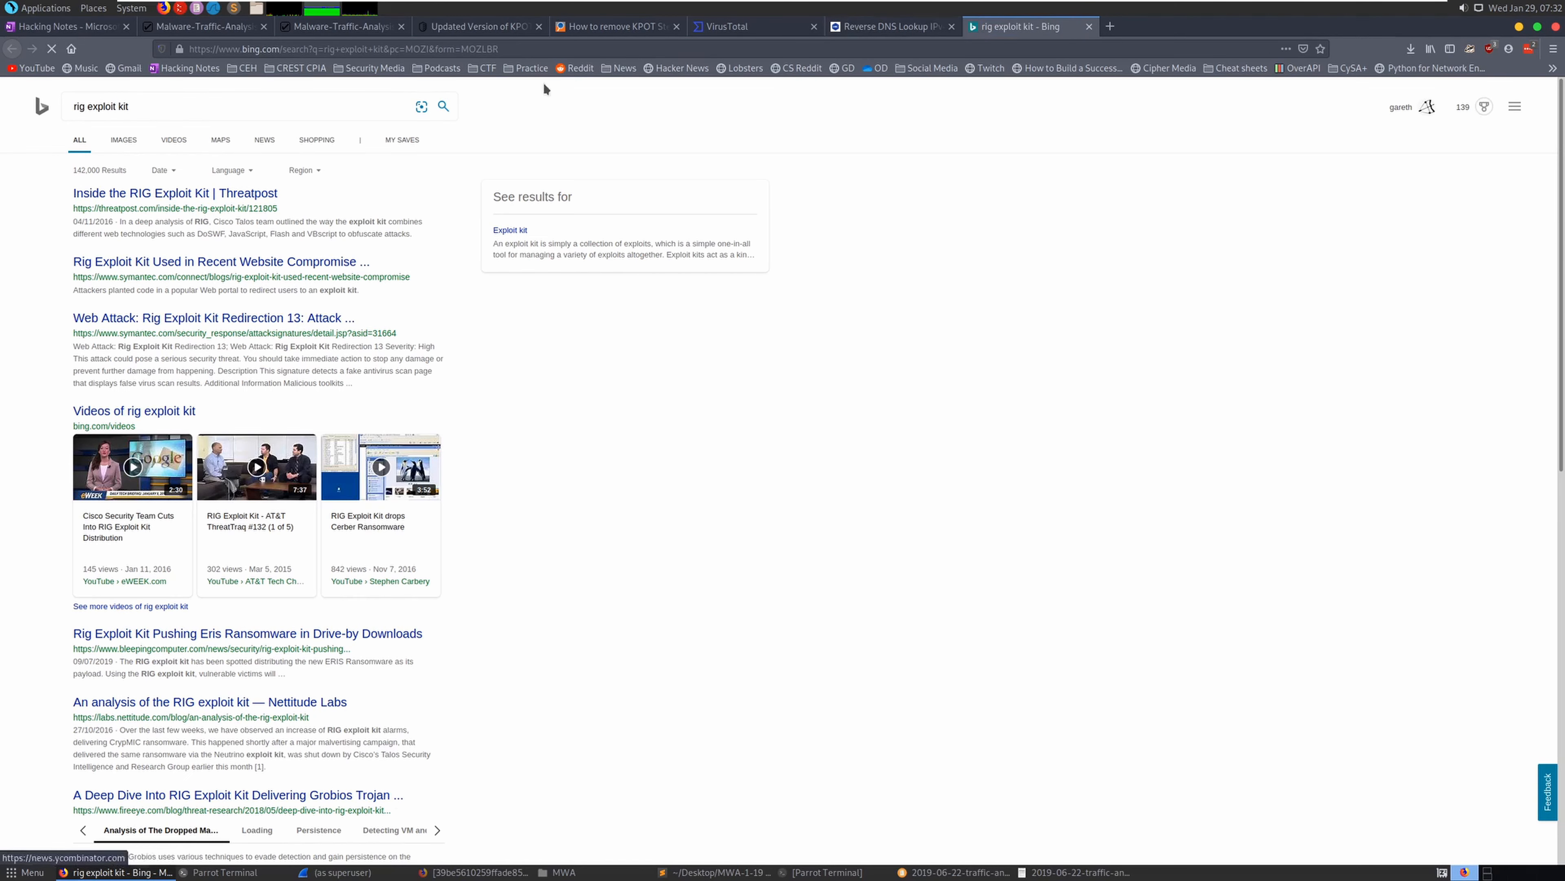
pyautogui.click(200, 196)
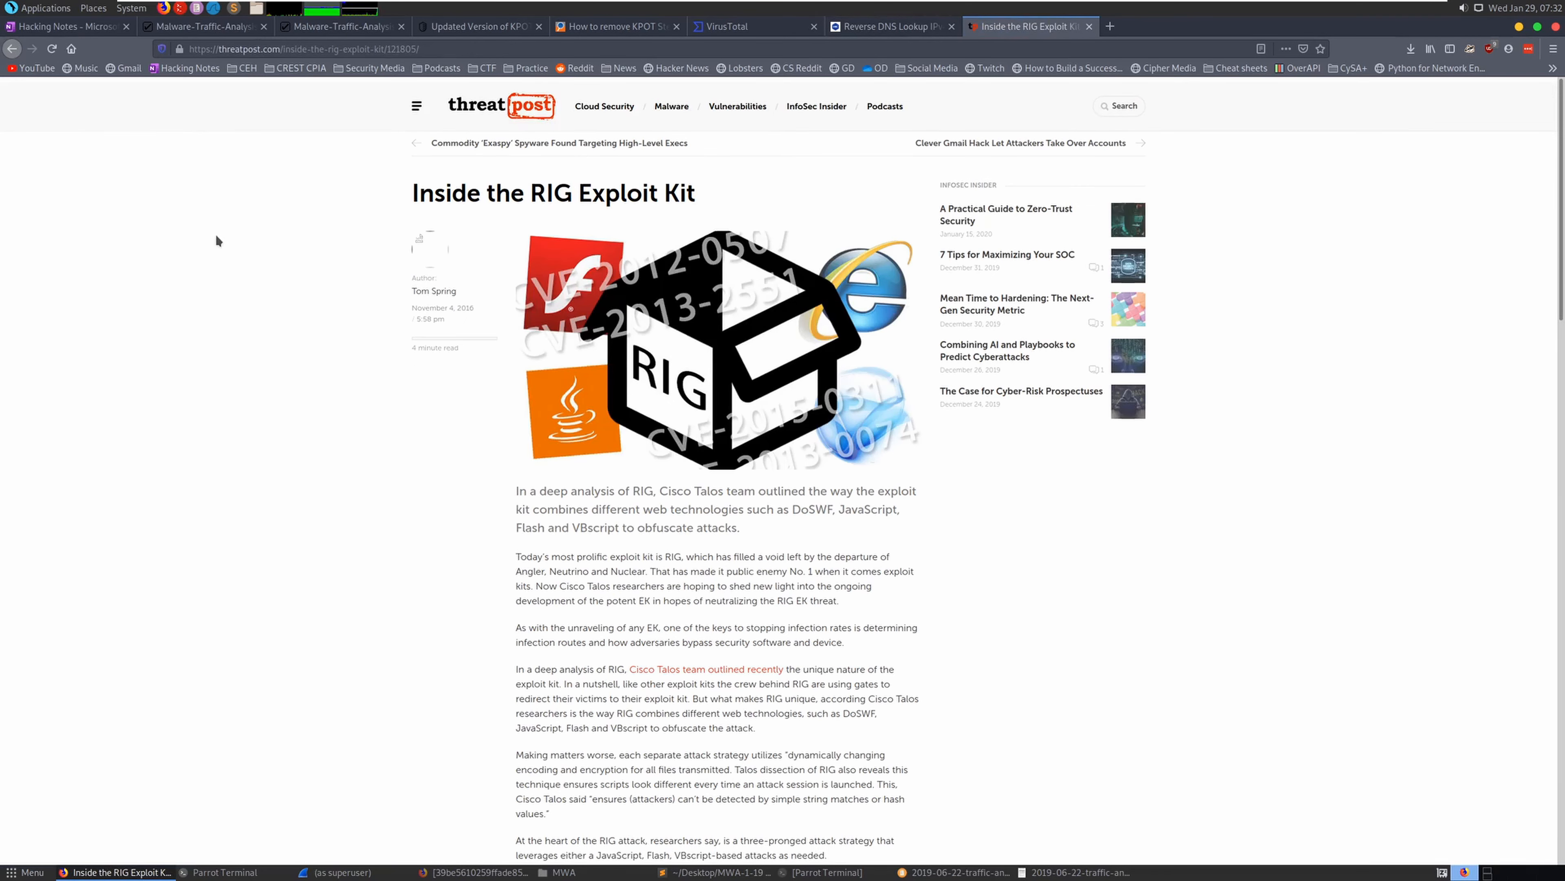
# Read how the RIG exploit kit works, highlighting JavaScript among its attack methods, and return to the Sublime Text notes
pyautogui.scroll(-3, 217, 234)
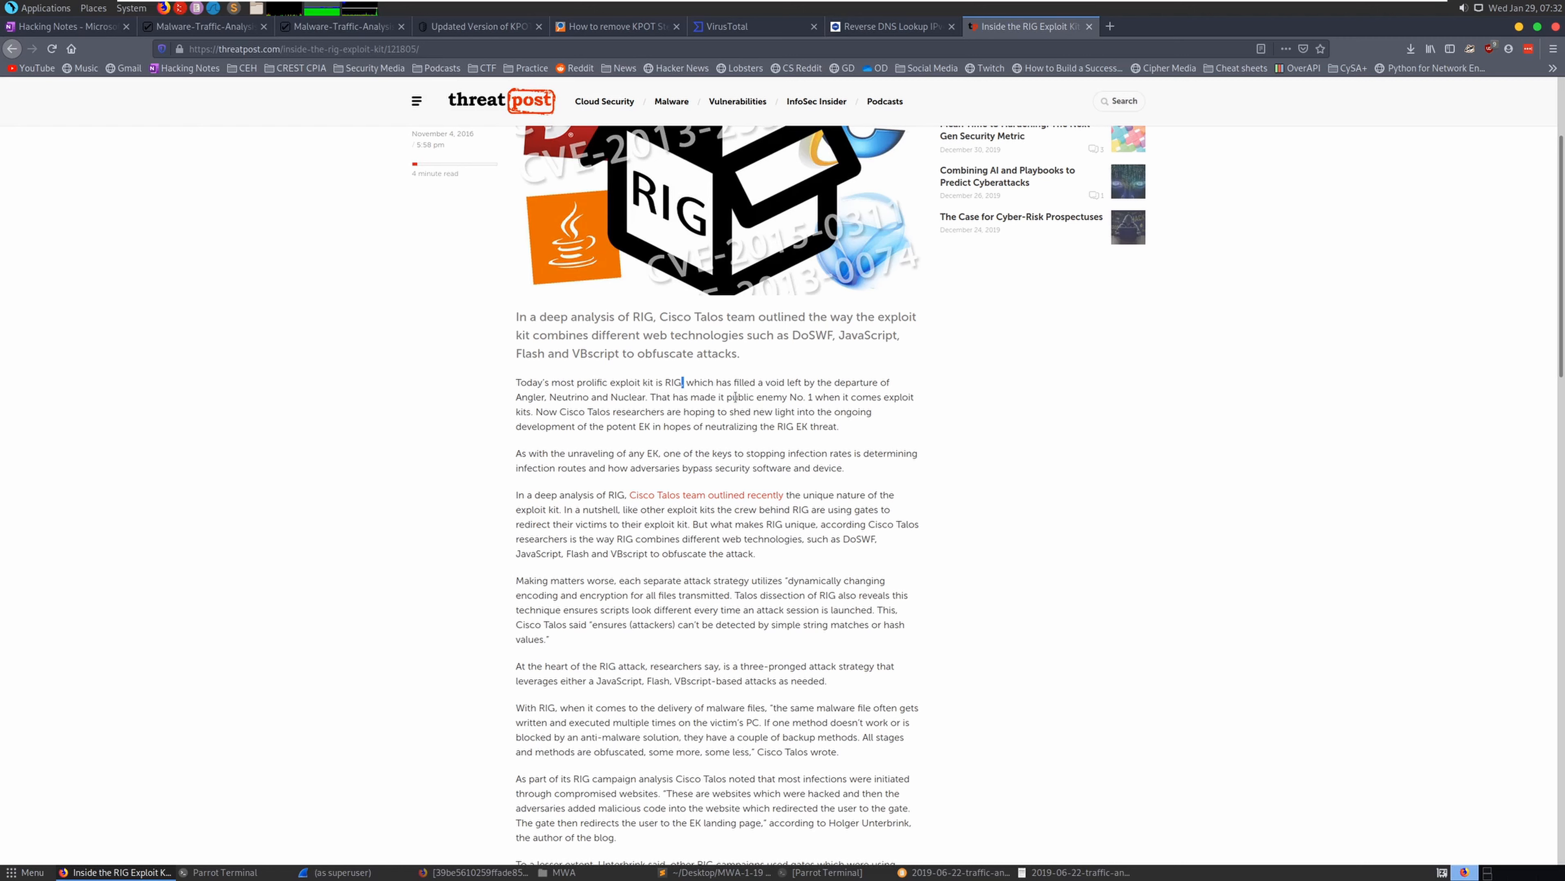
pyautogui.doubleClick(532, 399)
pyautogui.doubleClick(667, 382)
pyautogui.click(679, 453)
pyautogui.scroll(-2, 733, 530)
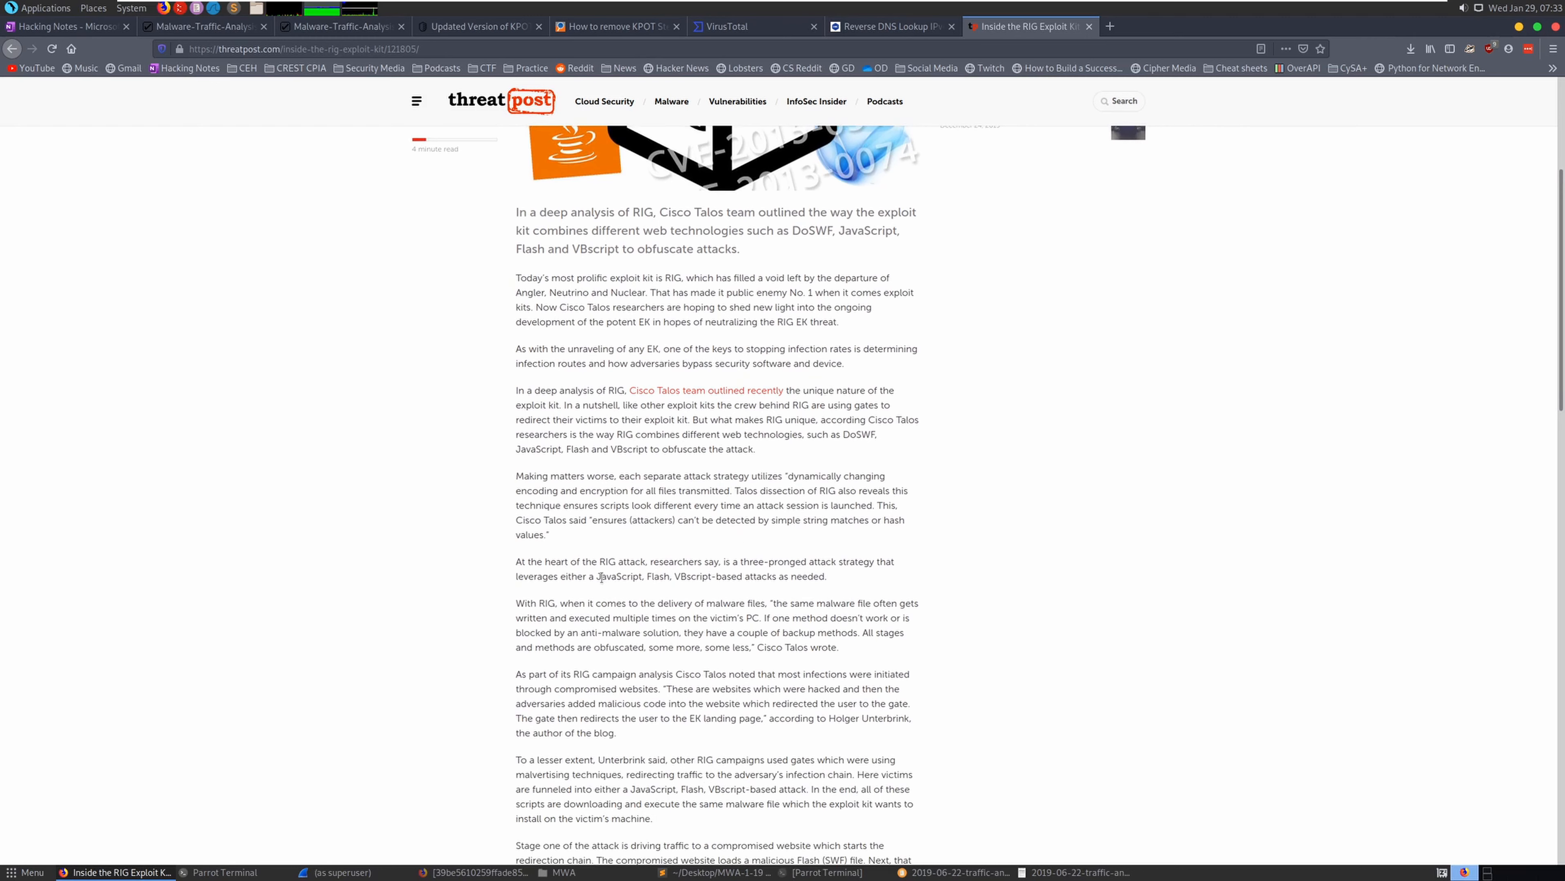
pyautogui.moveTo(605, 576); pyautogui.dragTo(641, 576)
pyautogui.click(721, 871)
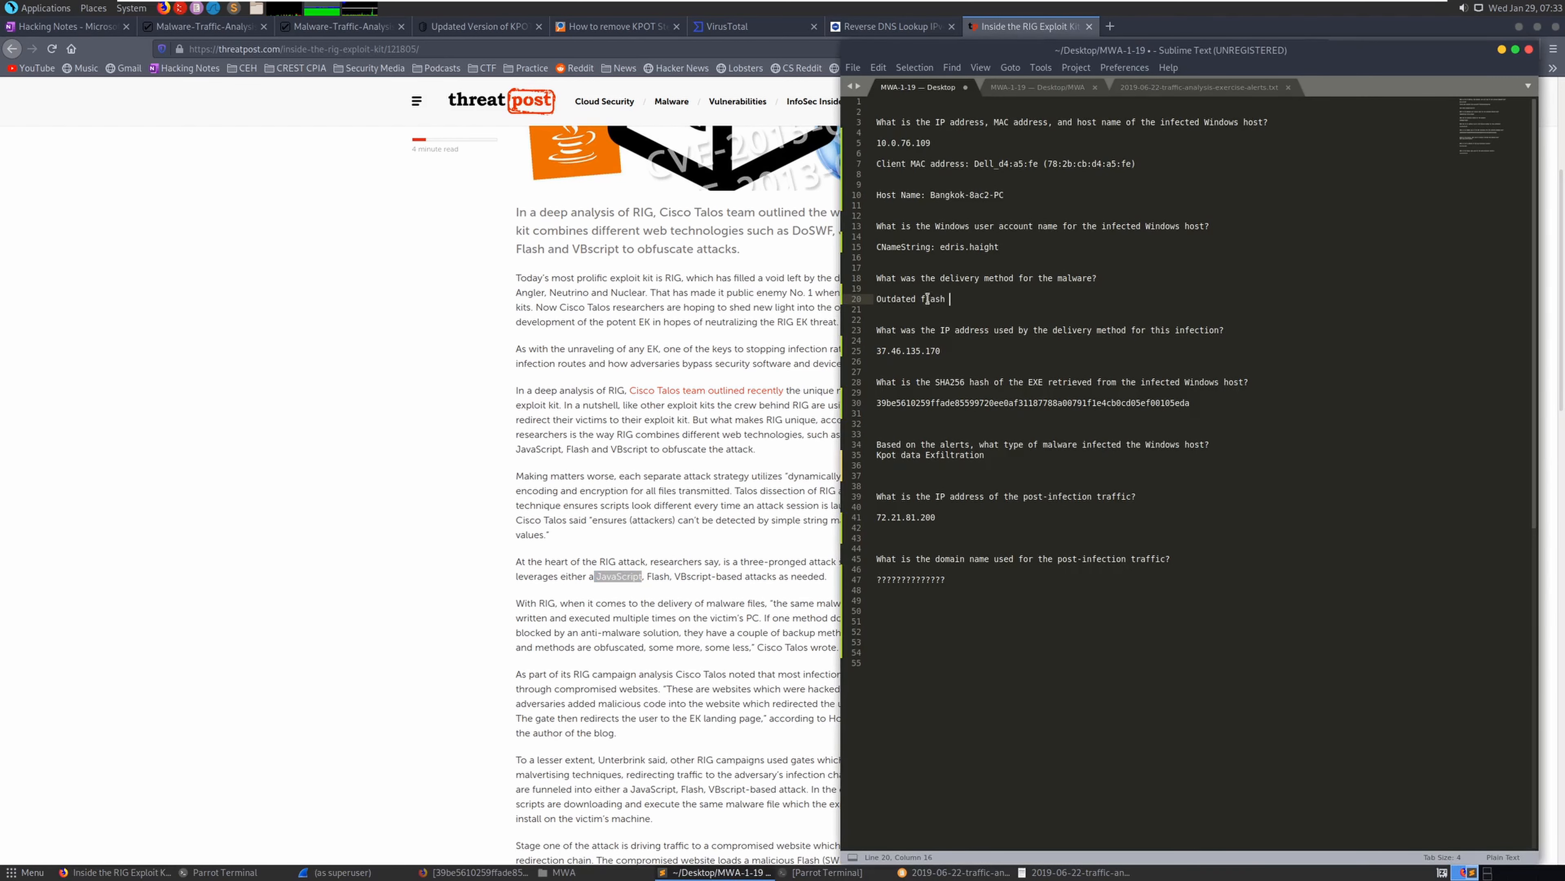
# Append "(Rig exploit kit)" to the Outdated flash answer on the malware delivery method
pyautogui.moveTo(953, 299); pyautogui.dragTo(871, 299)
pyautogui.click(974, 301)
pyautogui.write('(Rig exploit kit)')
pyautogui.click(976, 350)
# Bring up the answers PDF beside the notes and copy the official post-infection traffic IP address, 8.209.83.76
pyautogui.click(1048, 872)
pyautogui.click(1015, 364)
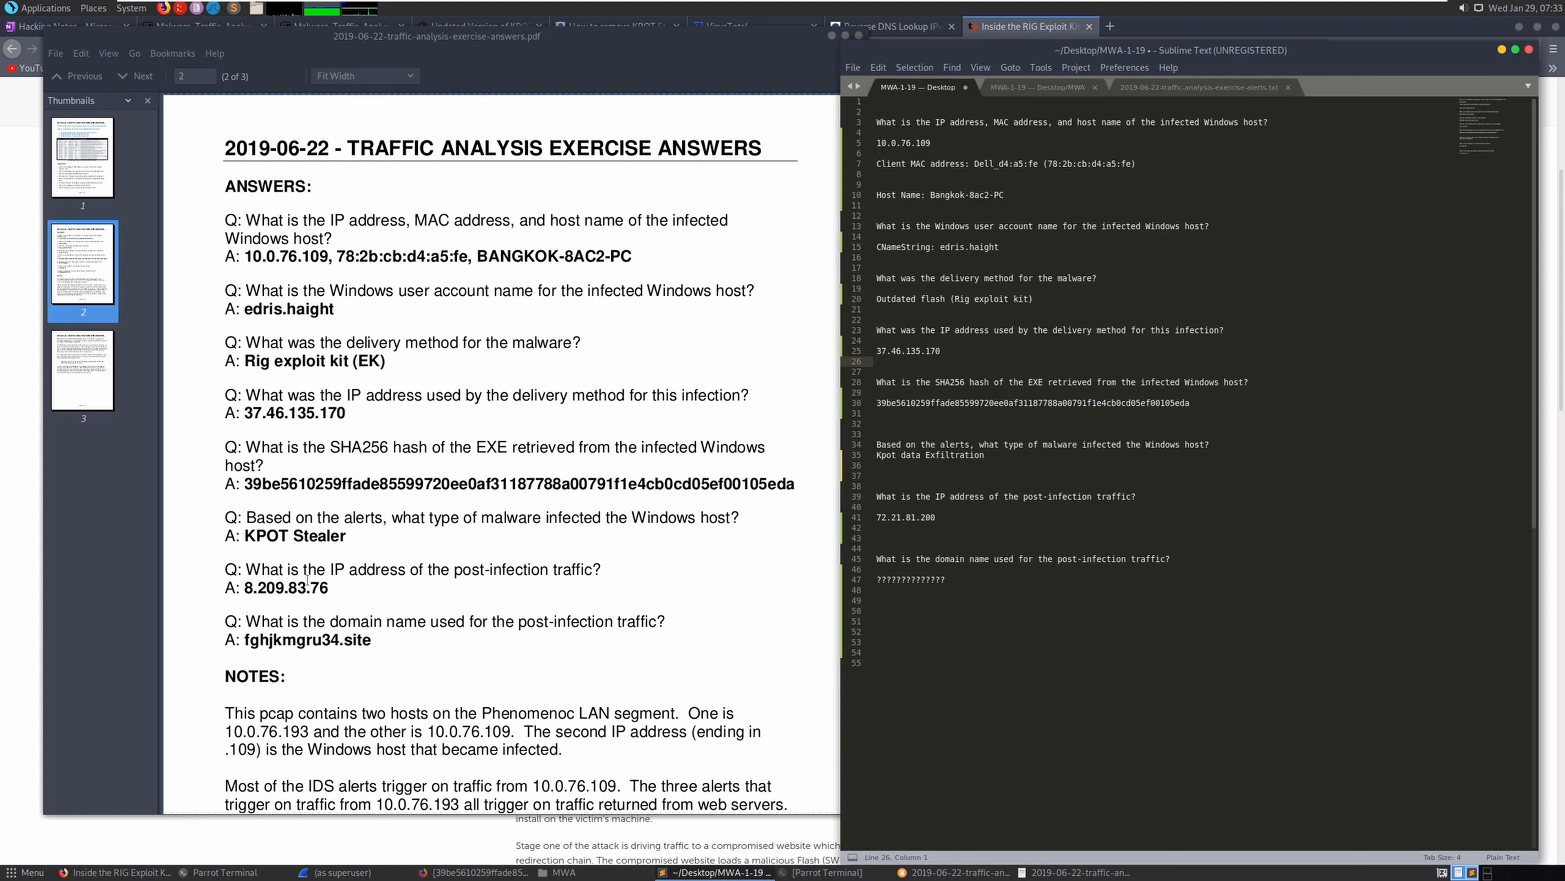
pyautogui.moveTo(249, 594); pyautogui.dragTo(344, 578)
pyautogui.click(336, 586)
pyautogui.moveTo(248, 589); pyautogui.dragTo(329, 588)
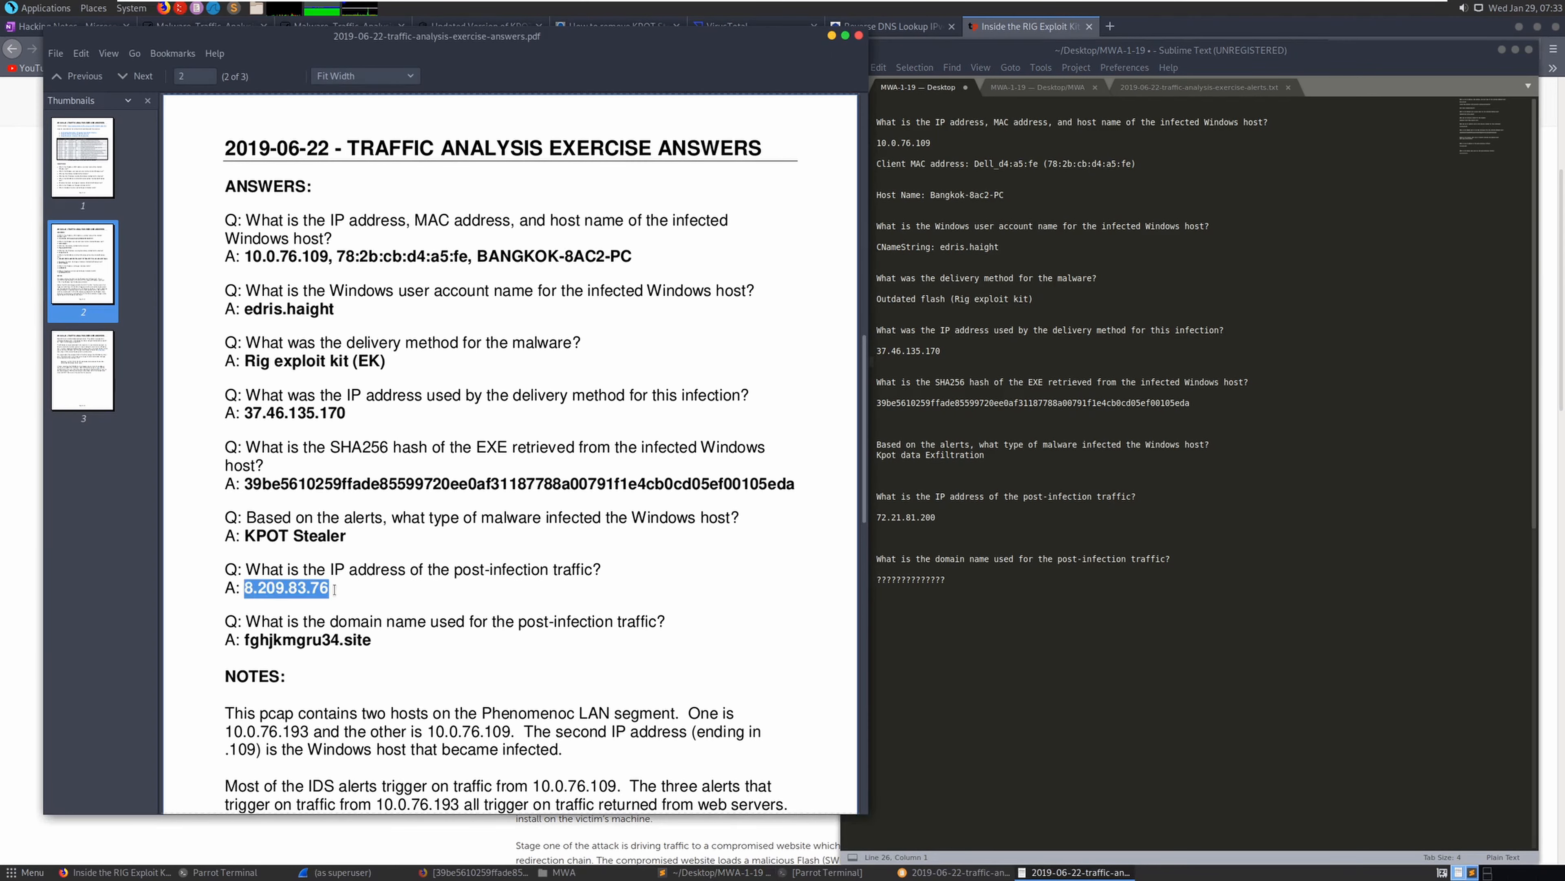
pyautogui.rightClick(308, 591)
pyautogui.click(333, 676)
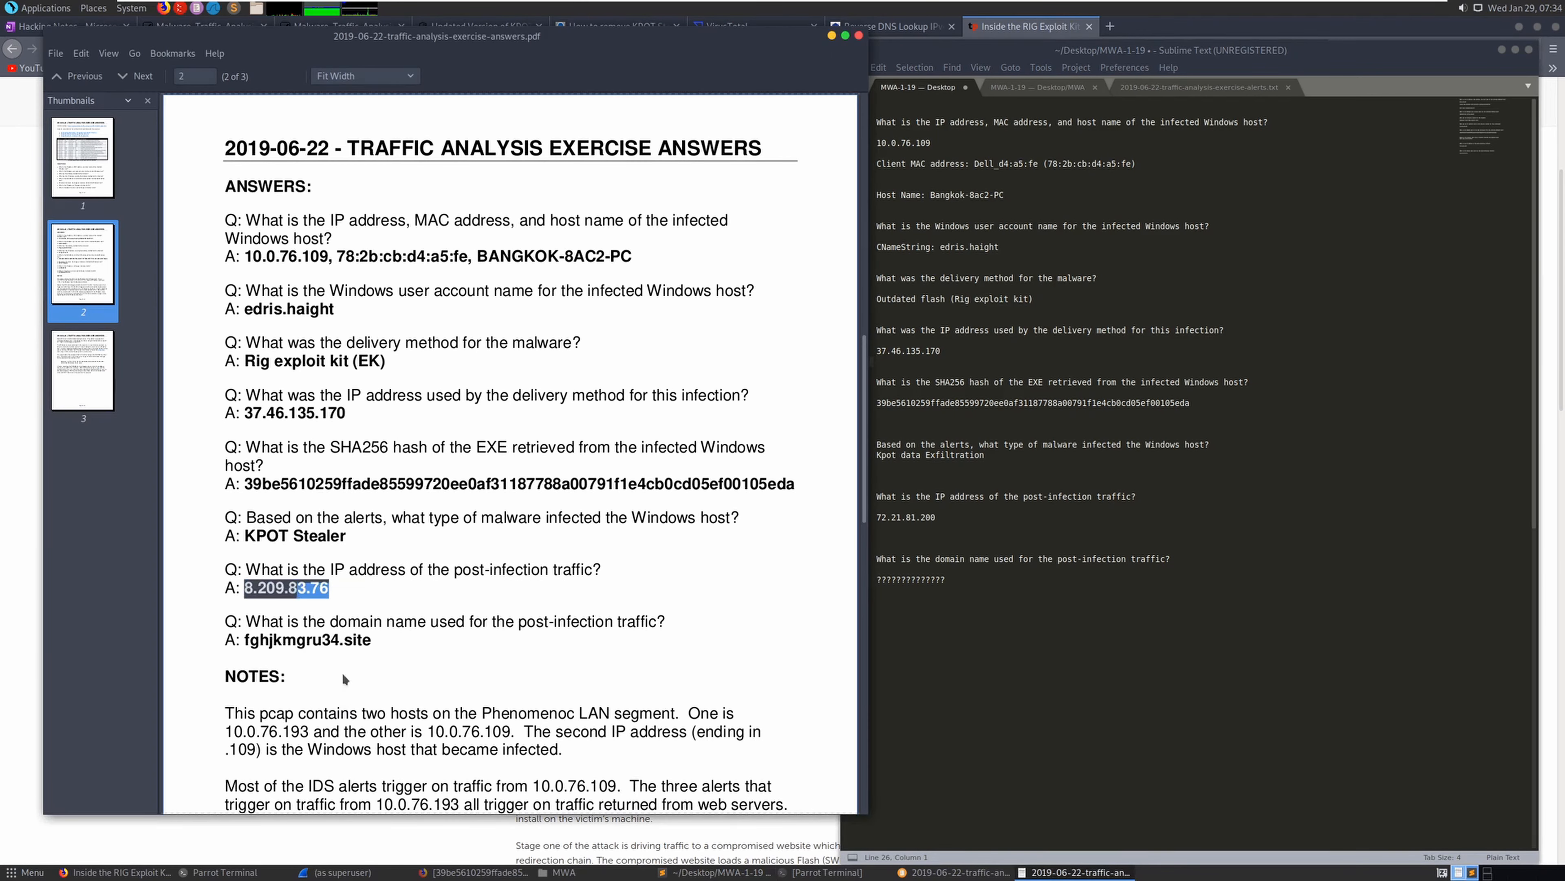
# Return to Firefox and search the web for "8.209.83.76 reverse lookup" in a new tab
pyautogui.click(34, 583)
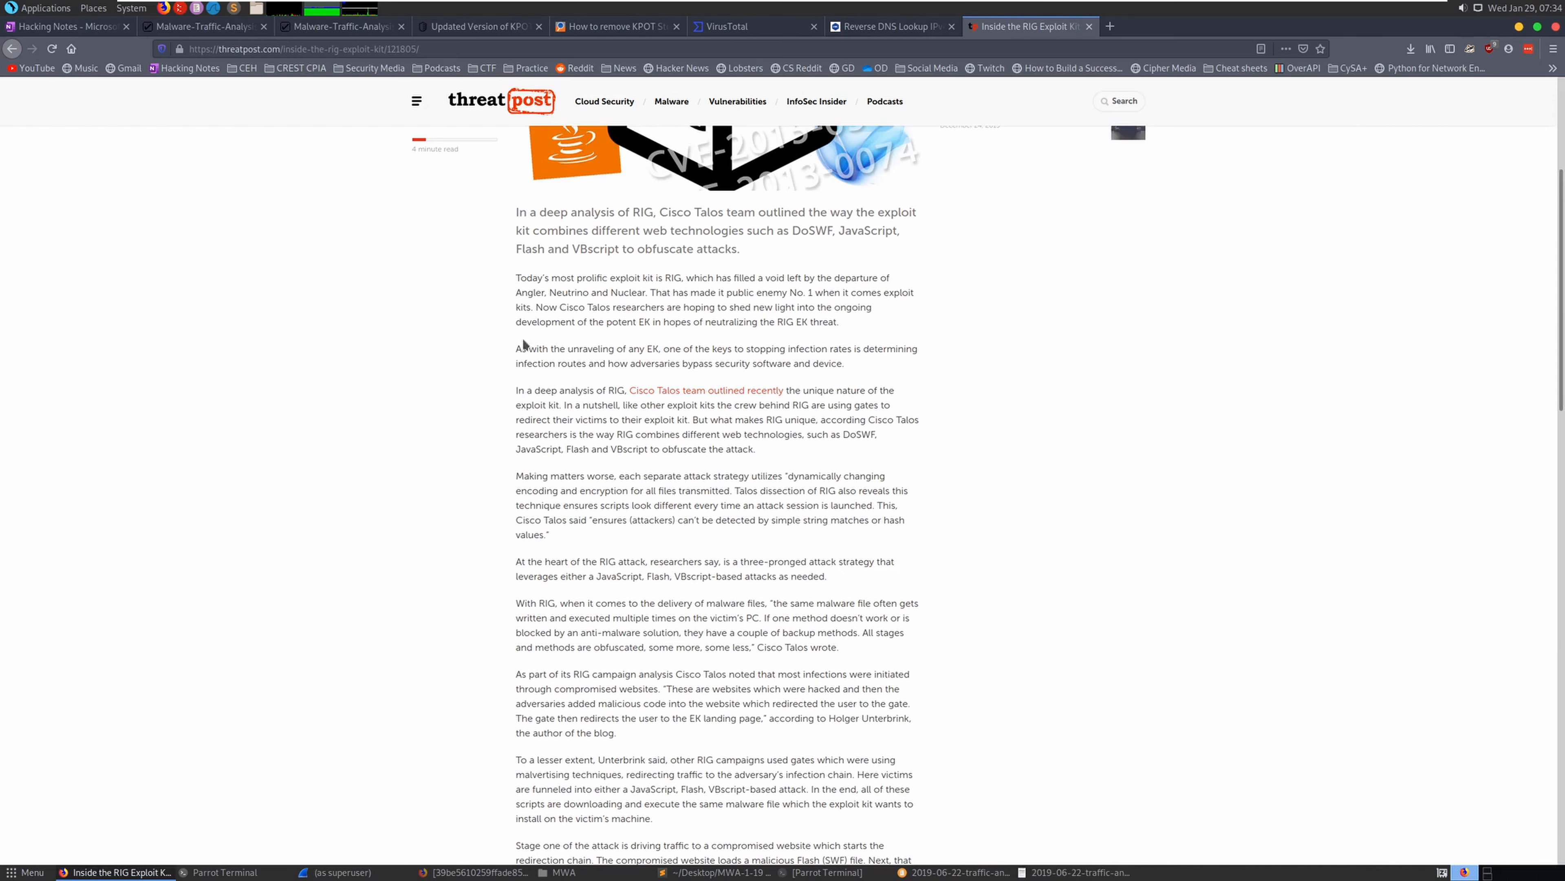
pyautogui.click(746, 26)
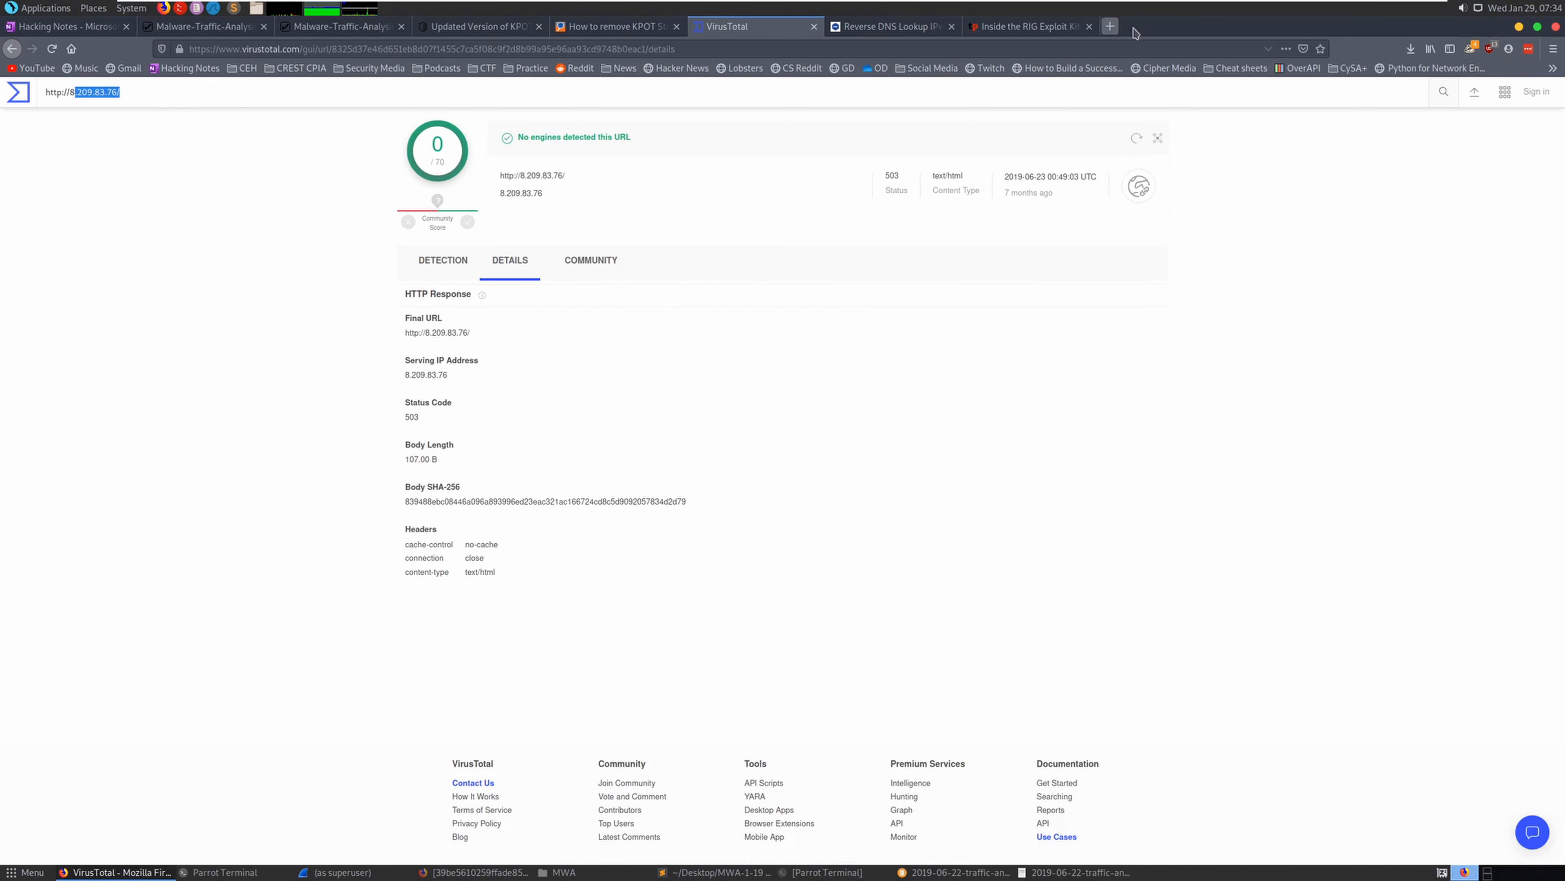
pyautogui.click(1108, 28)
pyautogui.write('v')
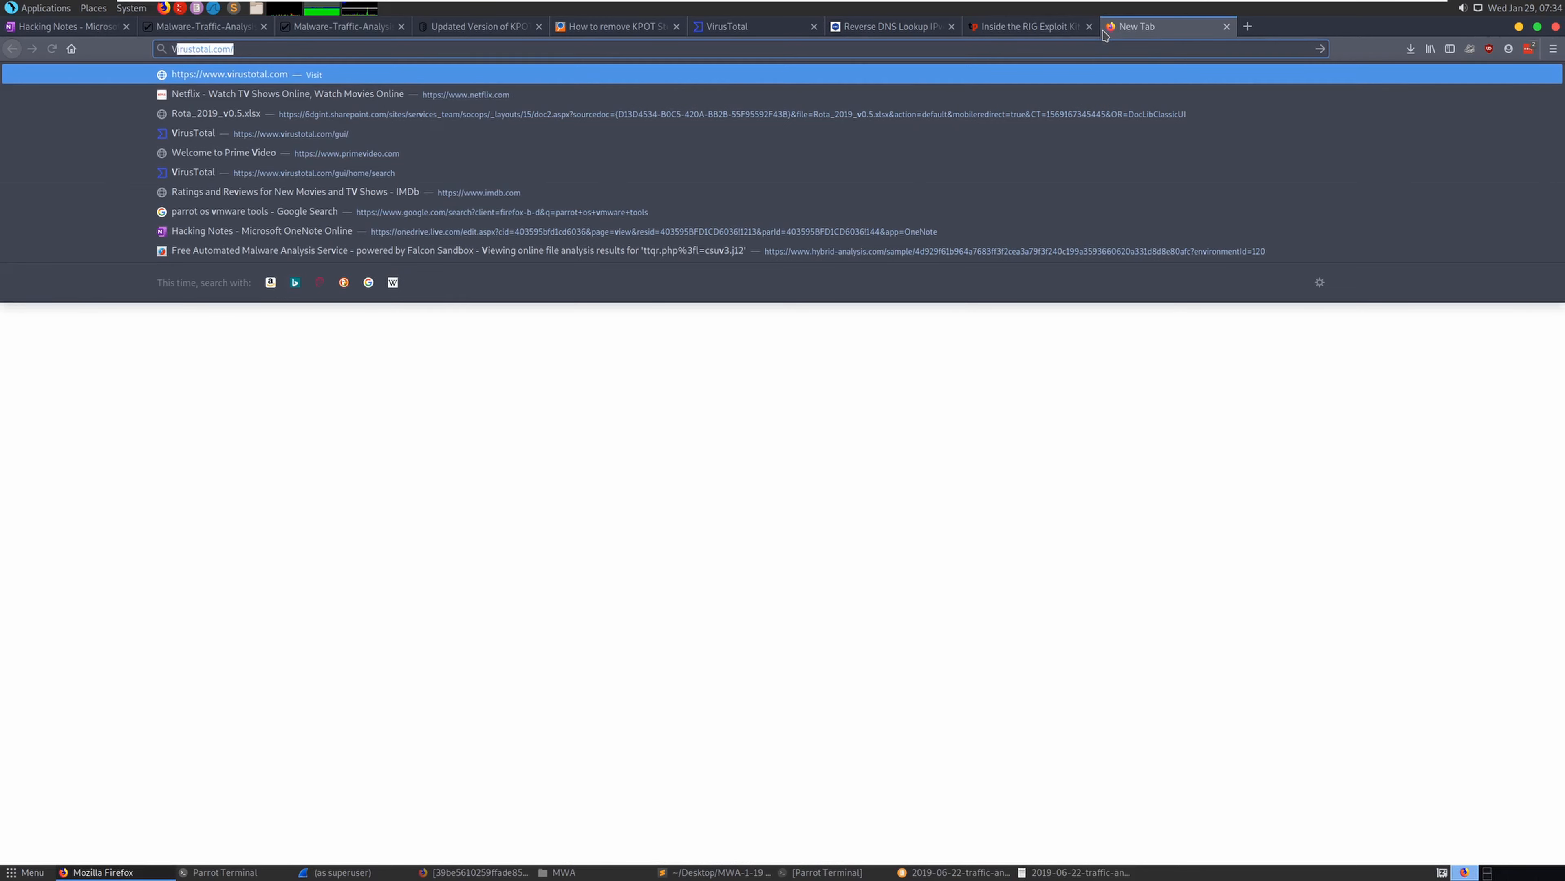
pyautogui.press('BackSpace')
pyautogui.press('BackSpace')
pyautogui.hotkey('ctrl', 'v')
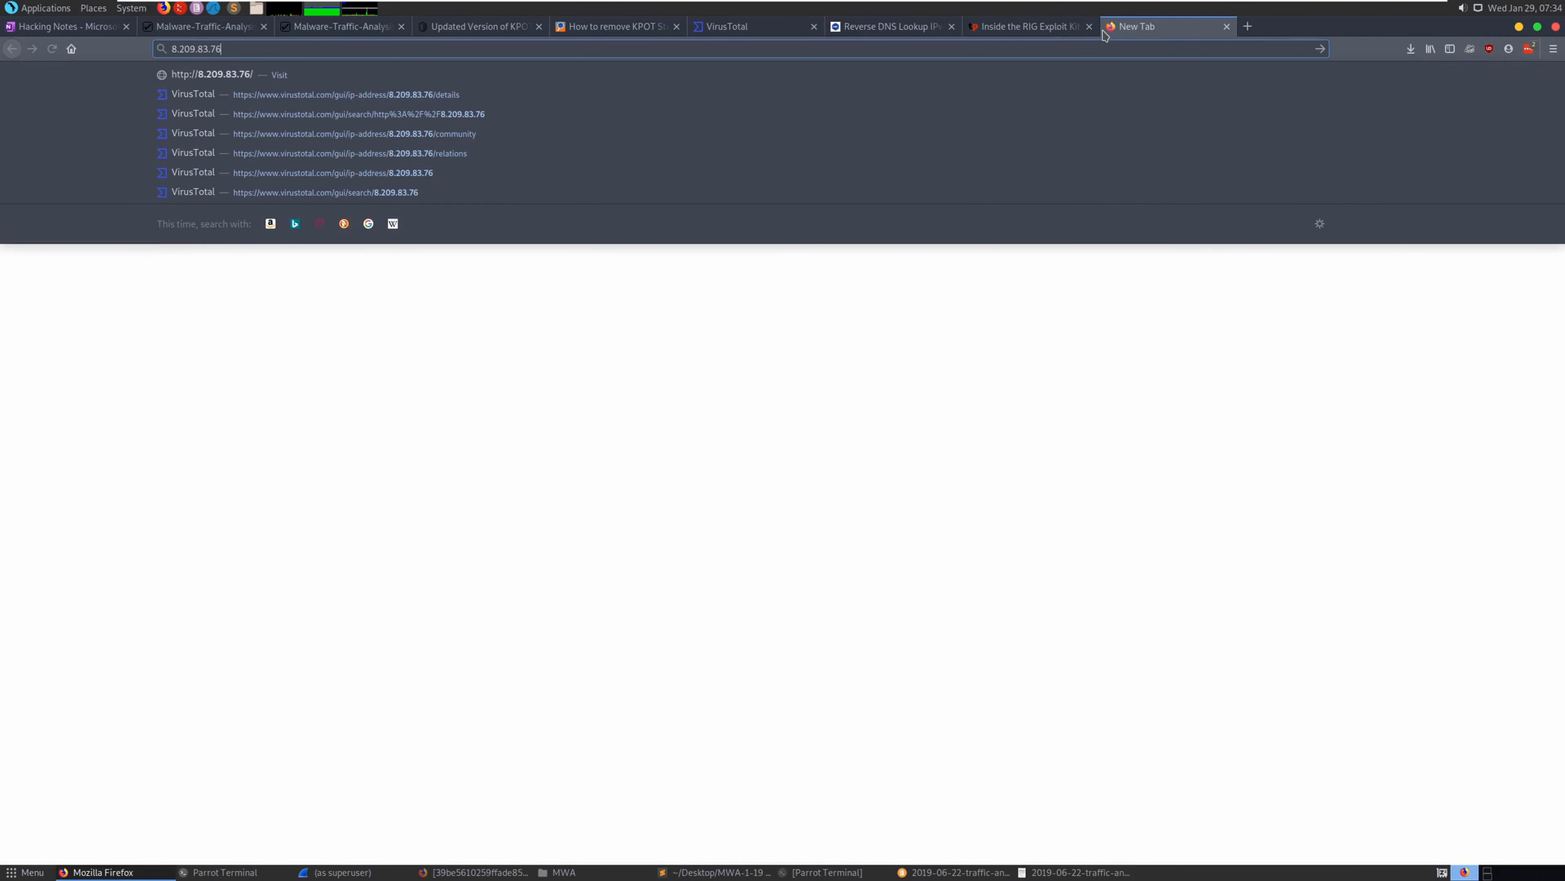
pyautogui.write('reverse lo')
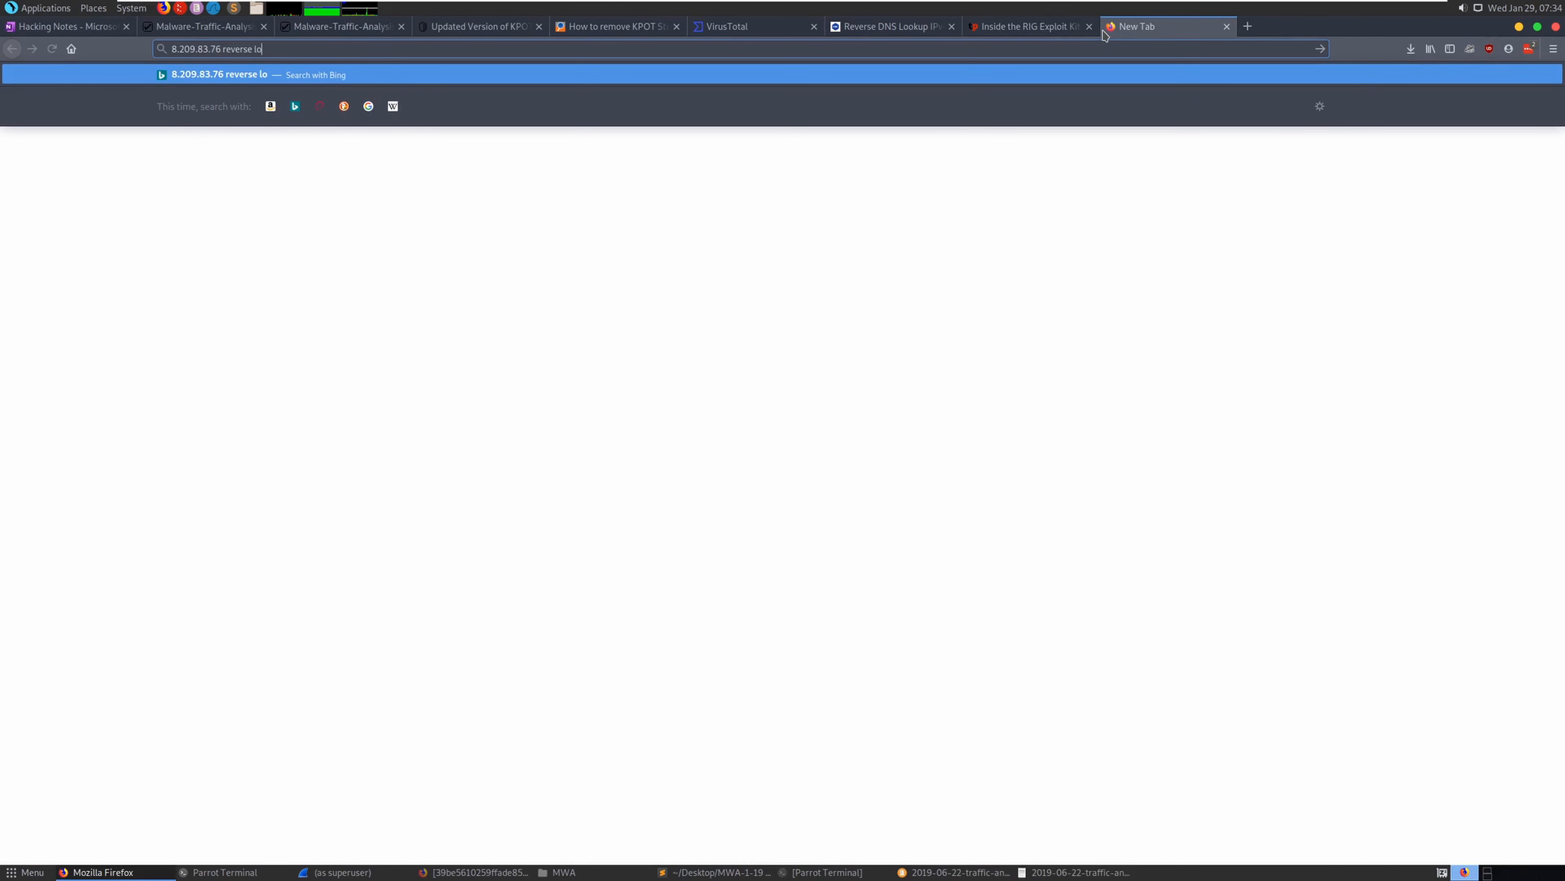
pyautogui.write('okup')
pyautogui.press('Return')
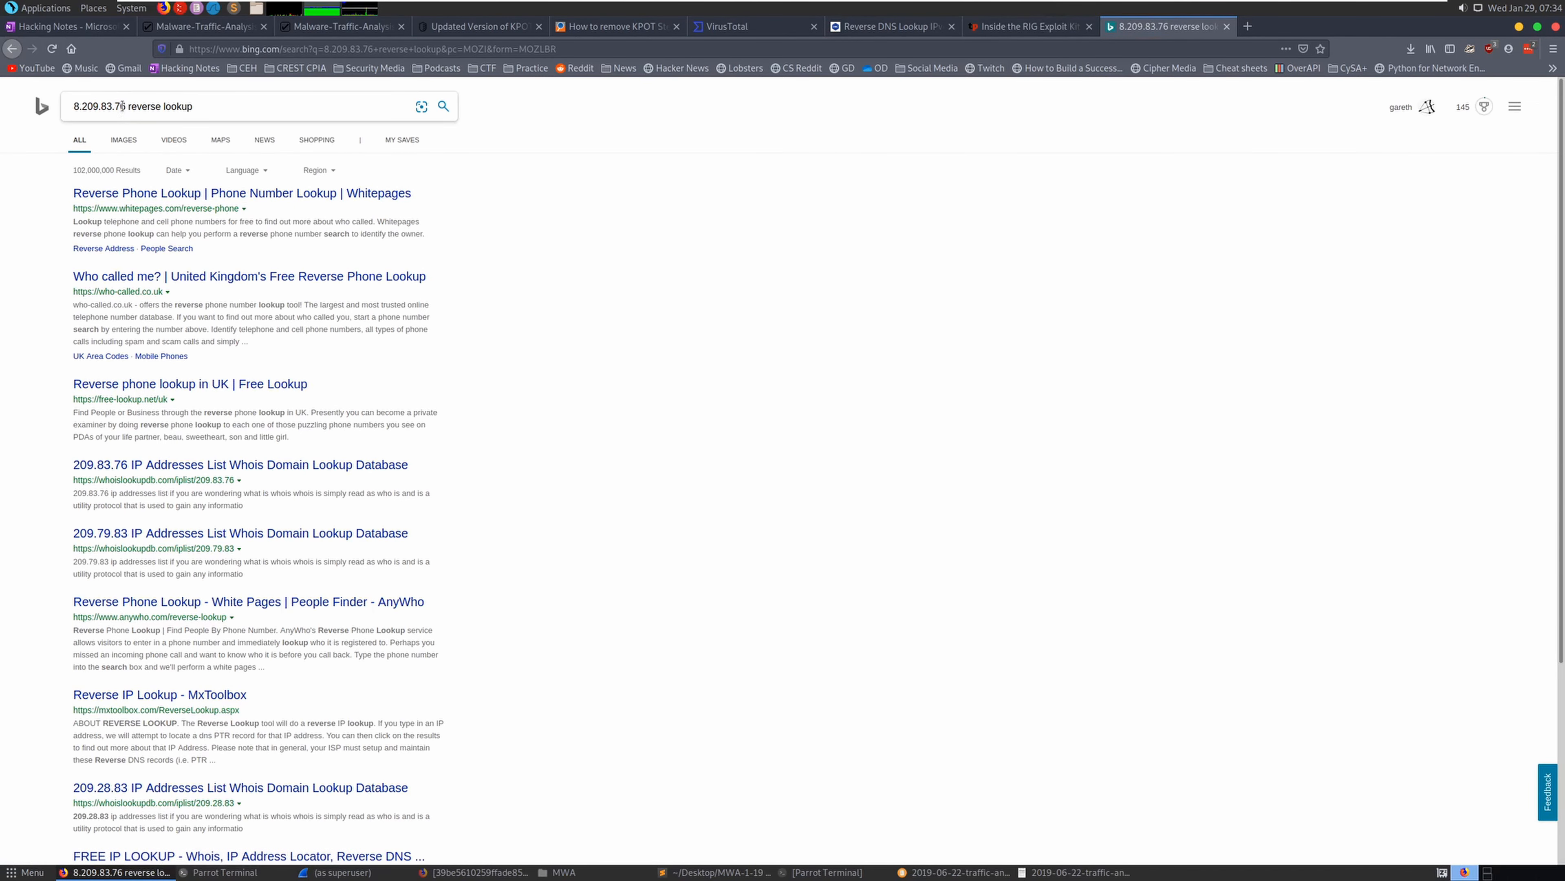
# Refine the web search to "8.209.83.76 reverse ip lookup"
pyautogui.click(161, 105)
pyautogui.write('ip')
pyautogui.press('Return')
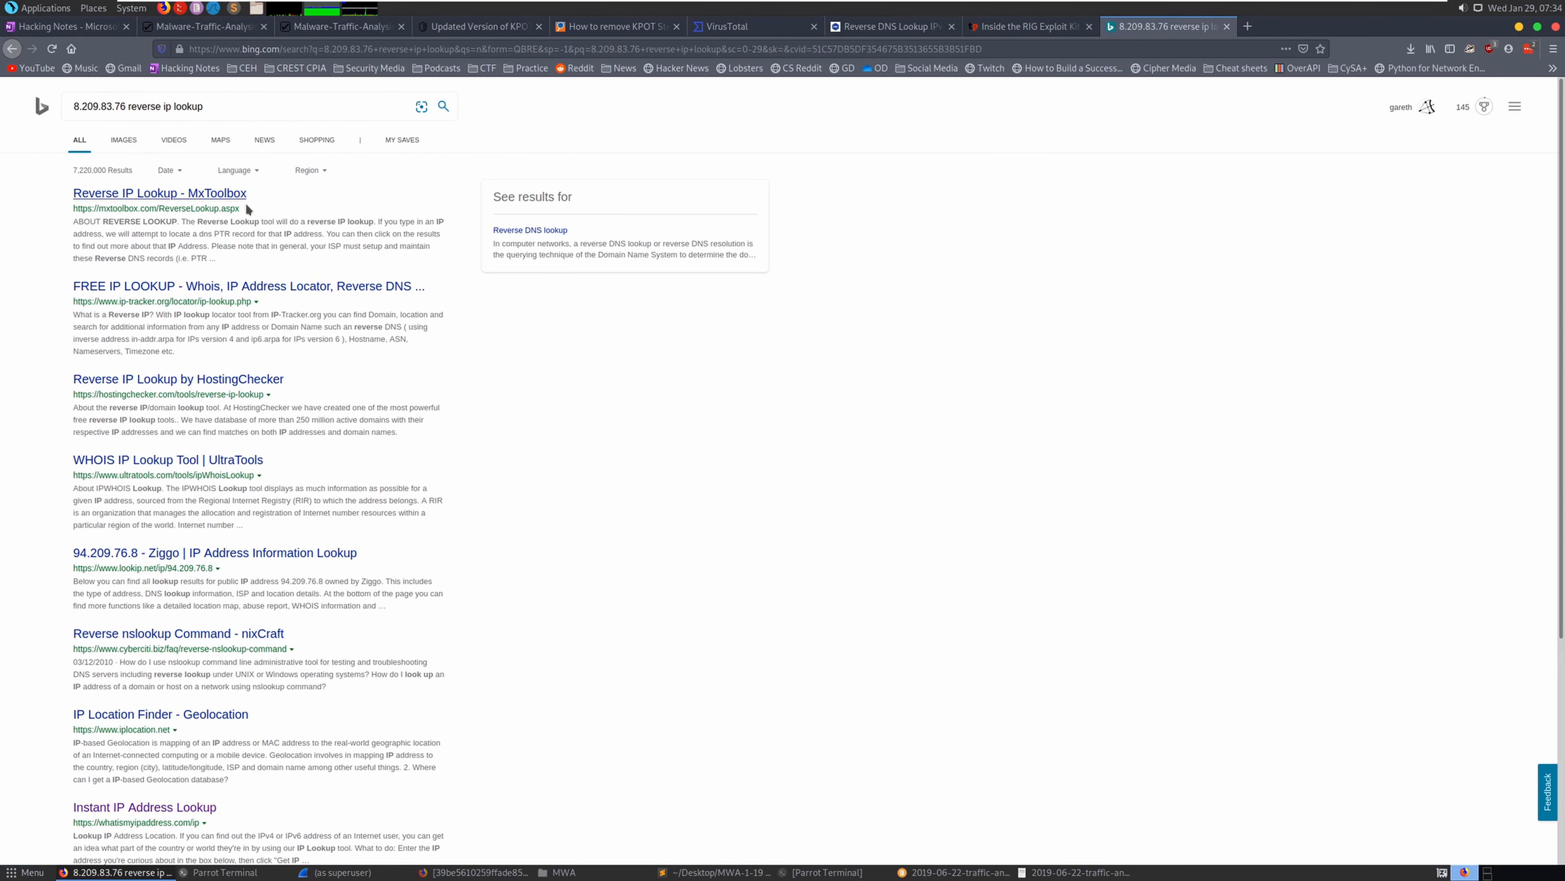
# Open the MxToolbox Reverse IP Lookup page and run a reverse lookup on 8.209.83.76
pyautogui.click(203, 194)
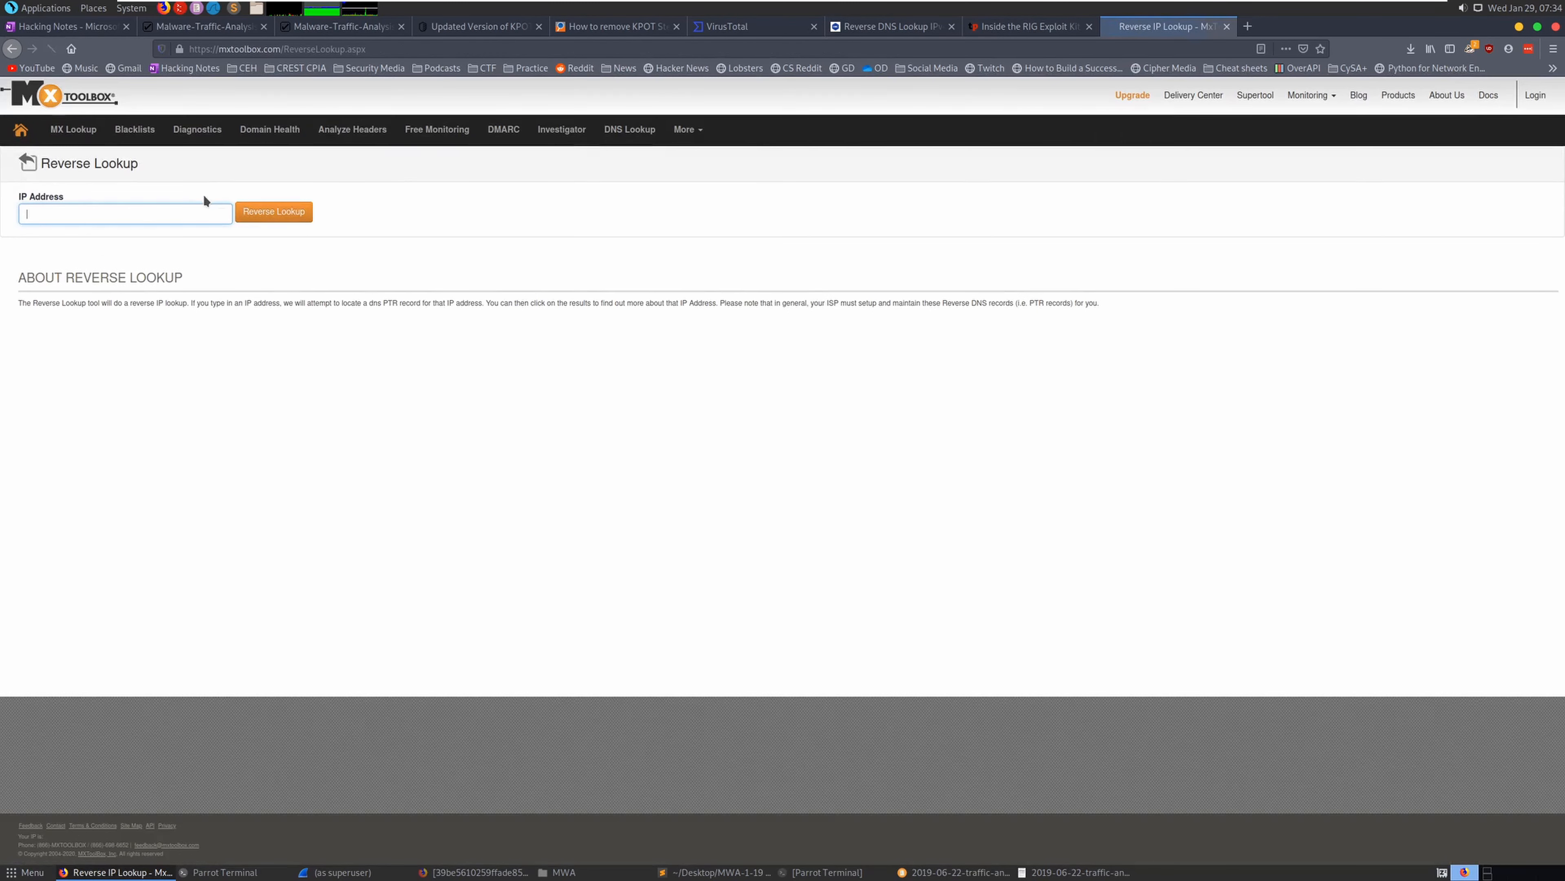
pyautogui.hotkey('ctrl', 'v')
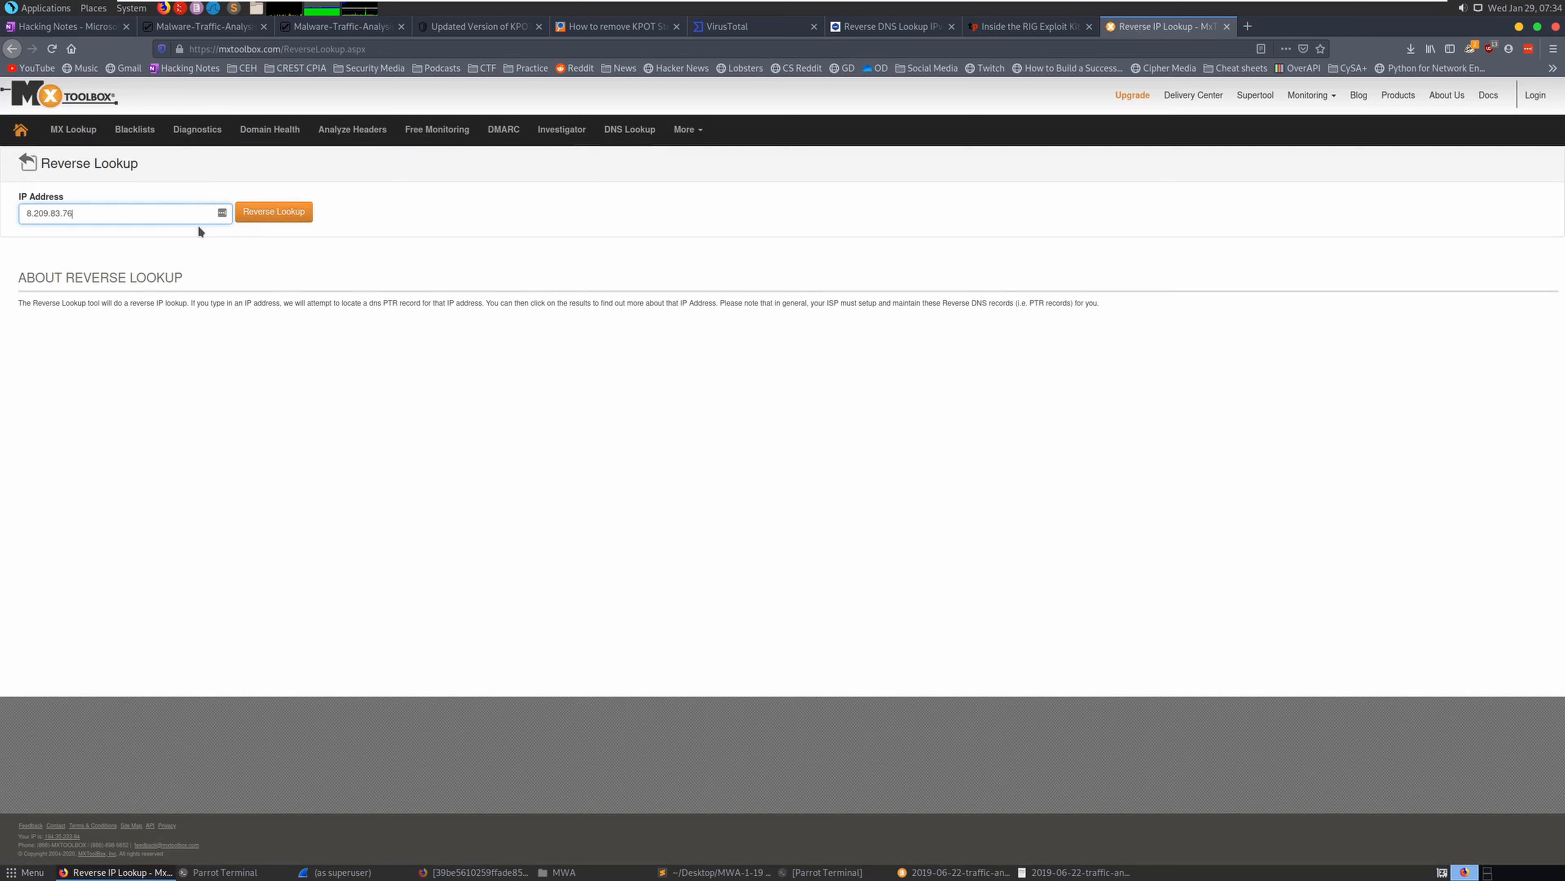
pyautogui.click(274, 211)
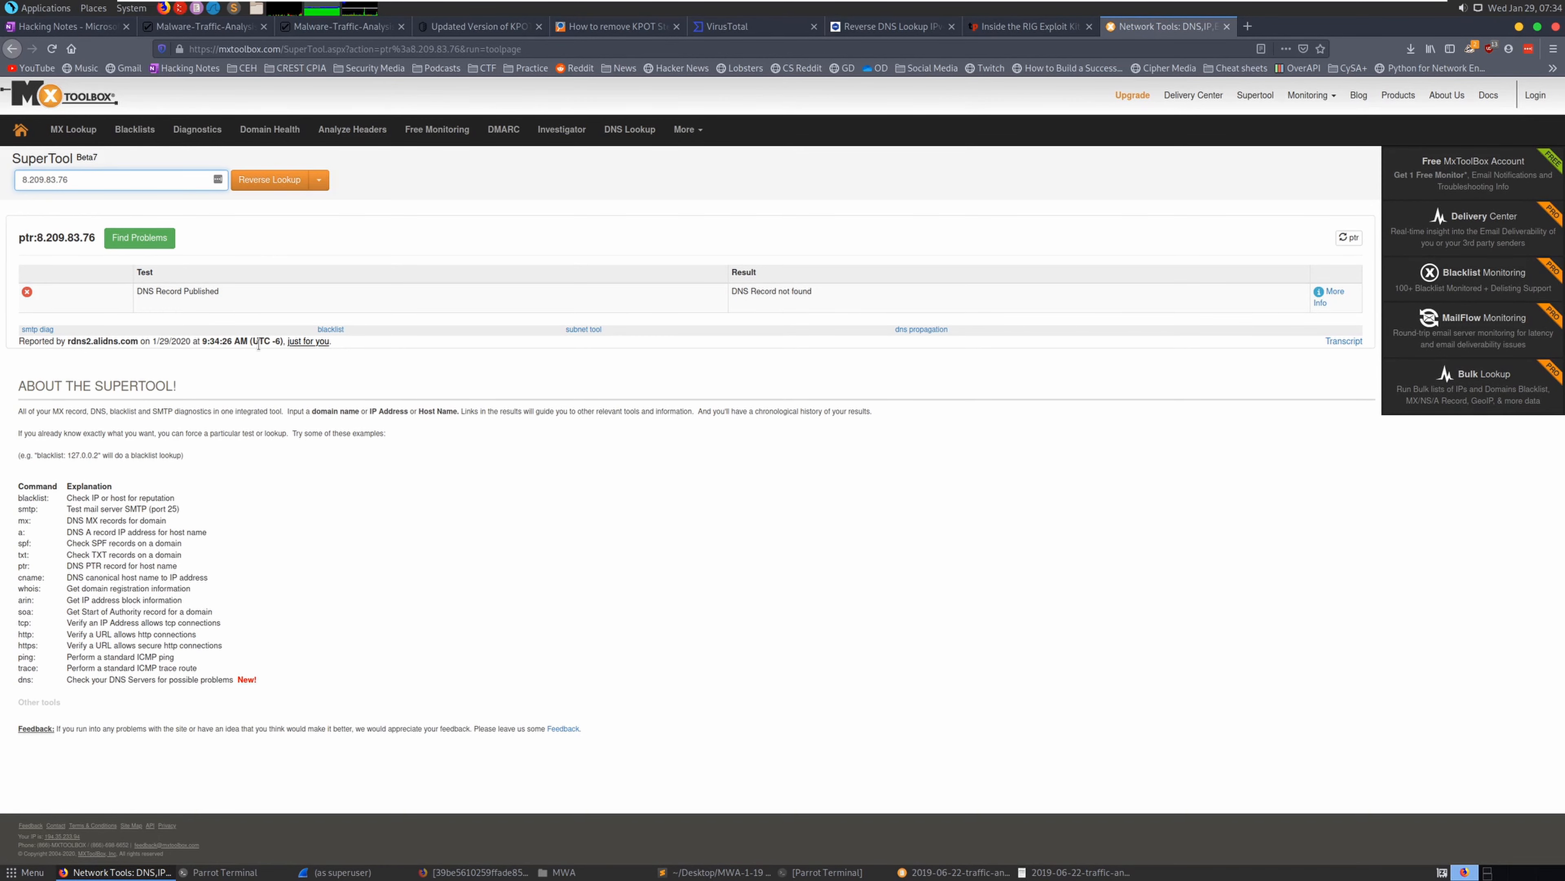
# Examine the DNS record result and the reporting name server for the looked-up address, and return to the Sublime Text notes
pyautogui.moveTo(751, 292); pyautogui.dragTo(813, 293)
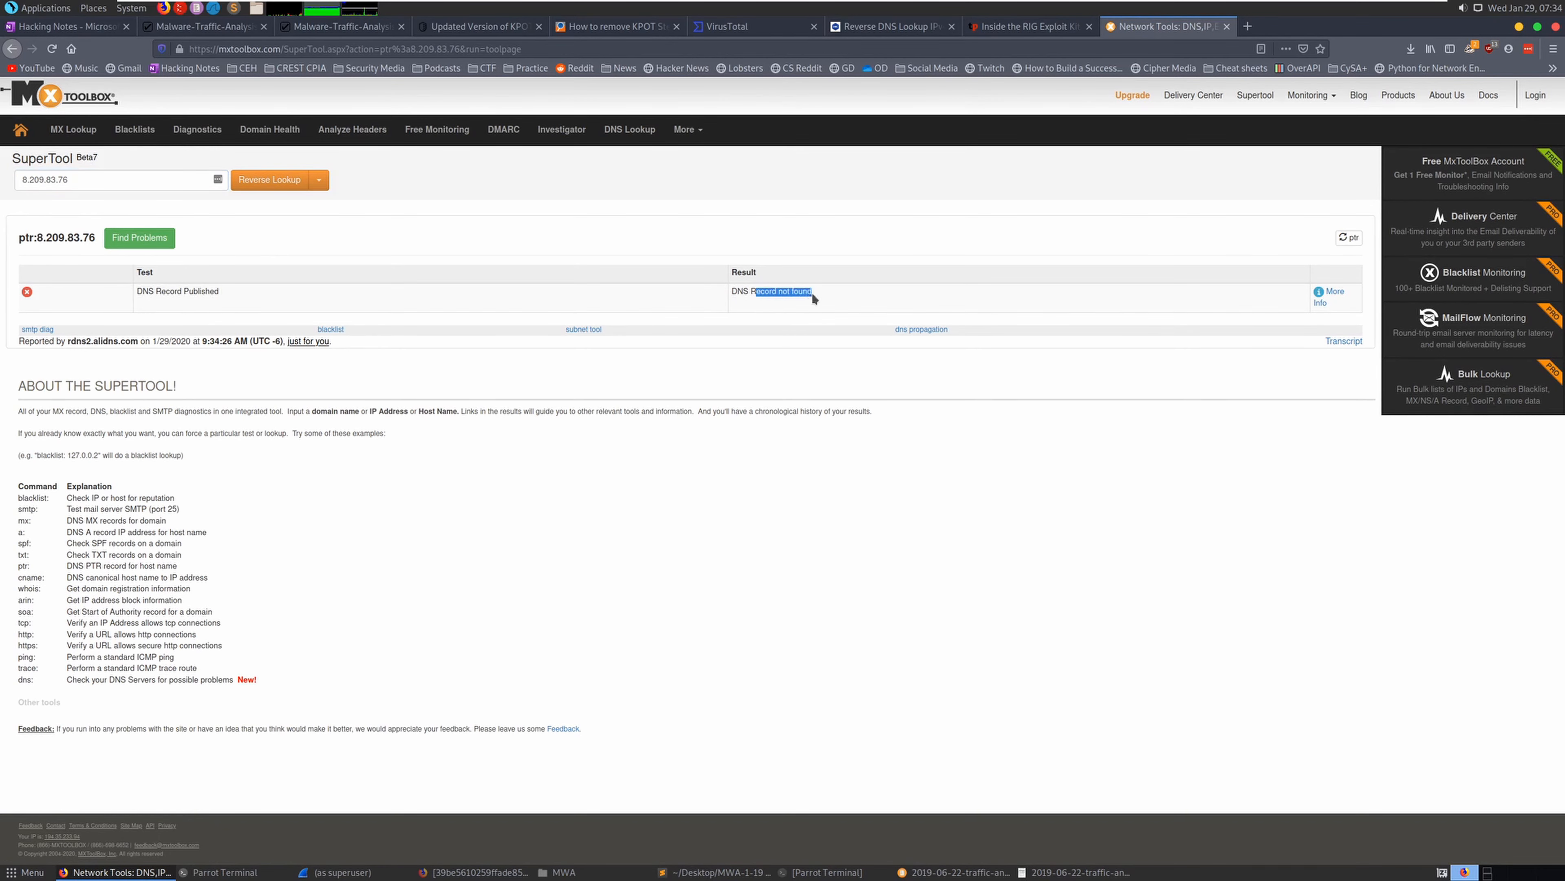
pyautogui.click(814, 299)
pyautogui.moveTo(69, 180); pyautogui.dragTo(22, 180)
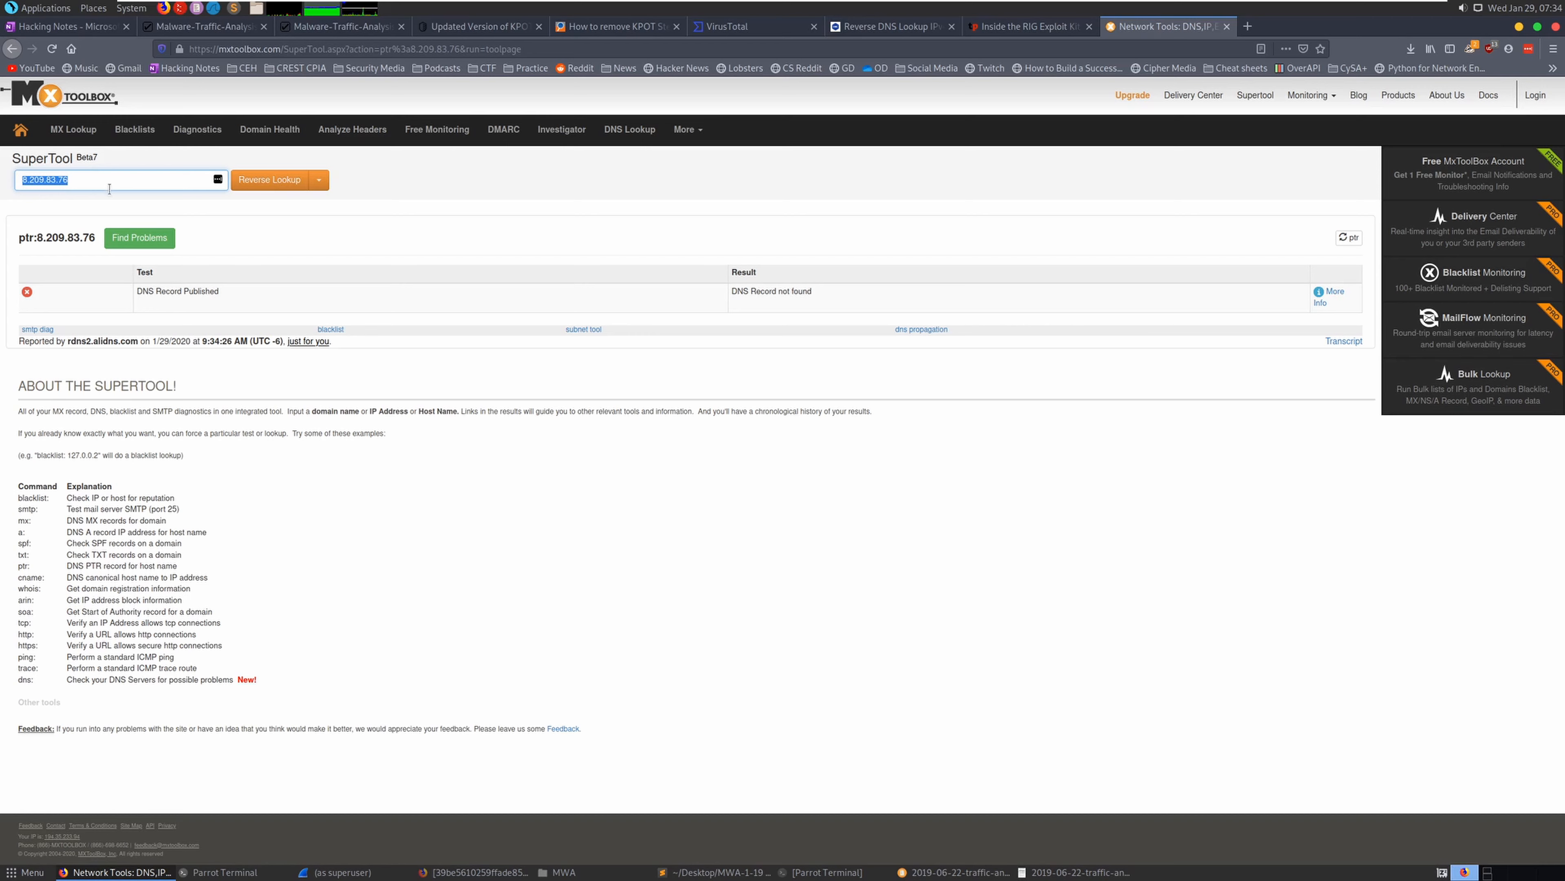
pyautogui.click(244, 361)
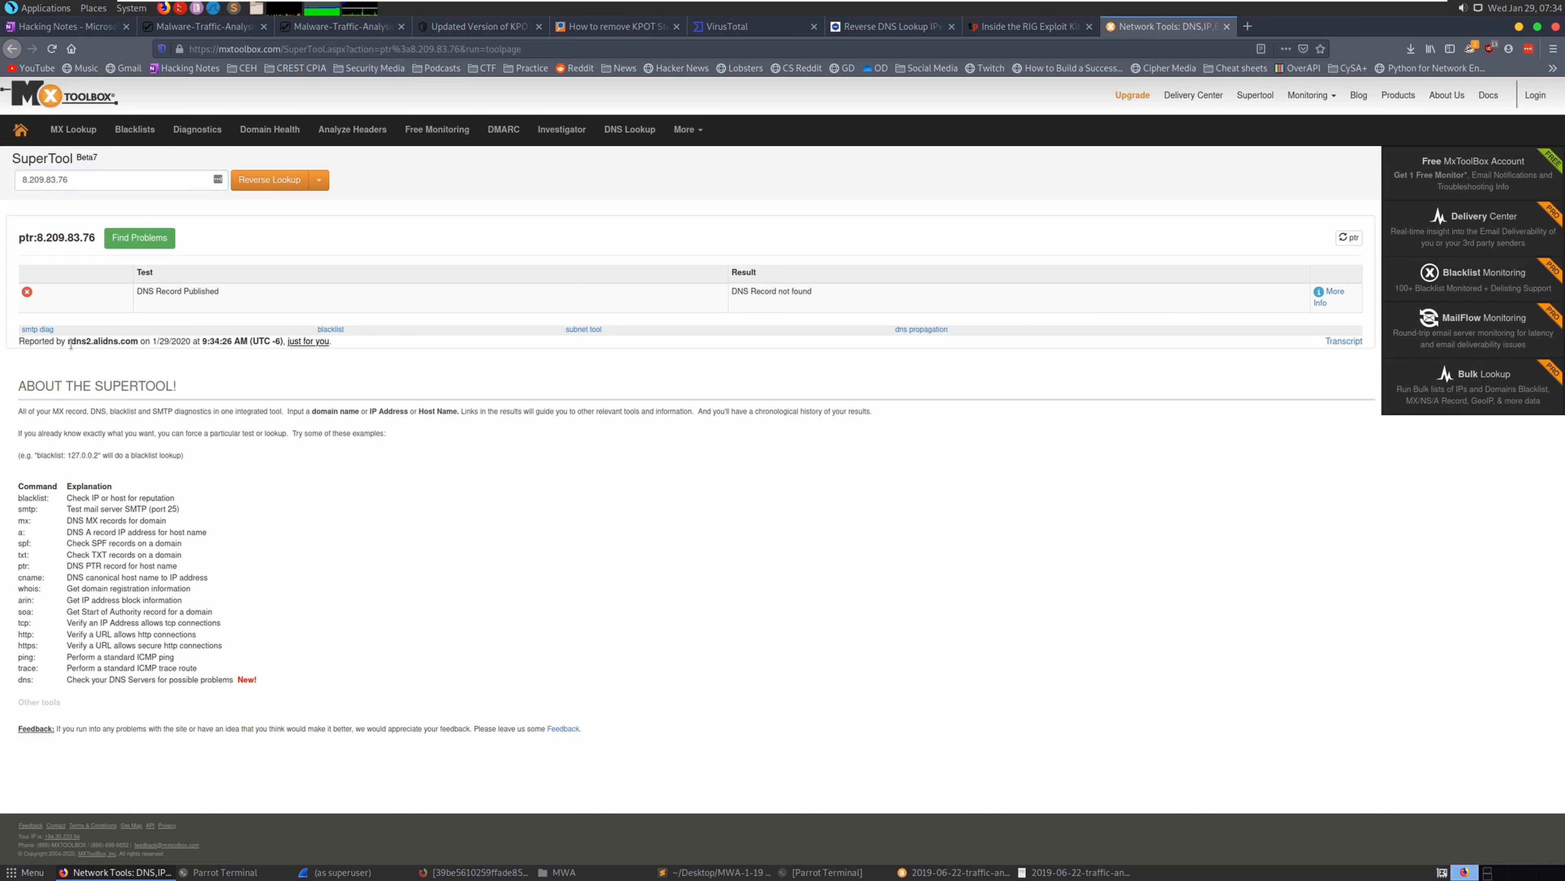
pyautogui.moveTo(82, 341); pyautogui.dragTo(139, 345)
pyautogui.doubleClick(65, 181)
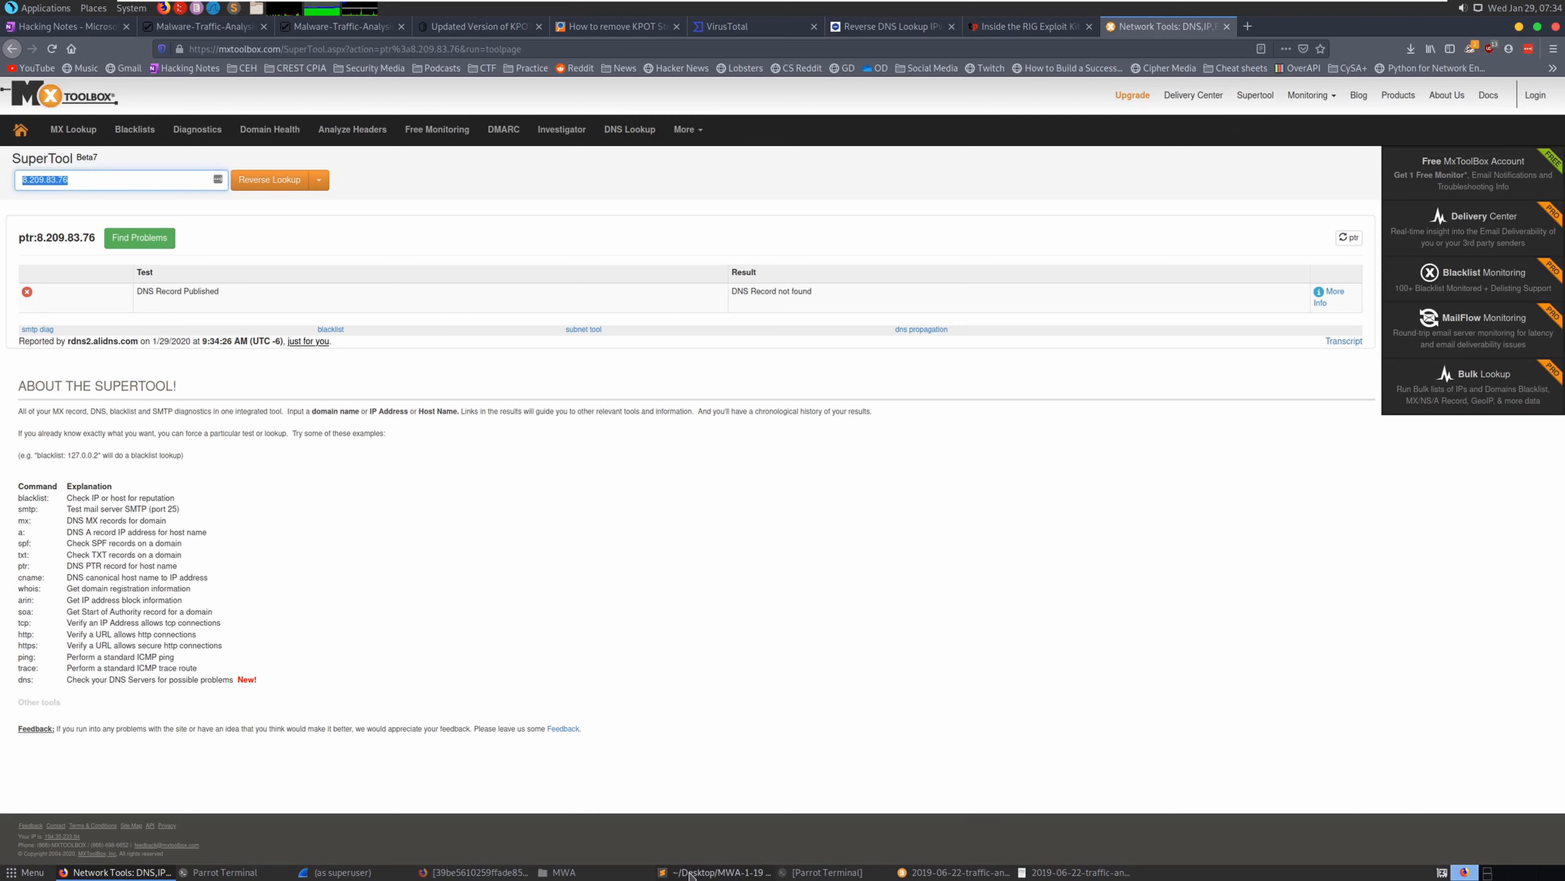
pyautogui.click(709, 871)
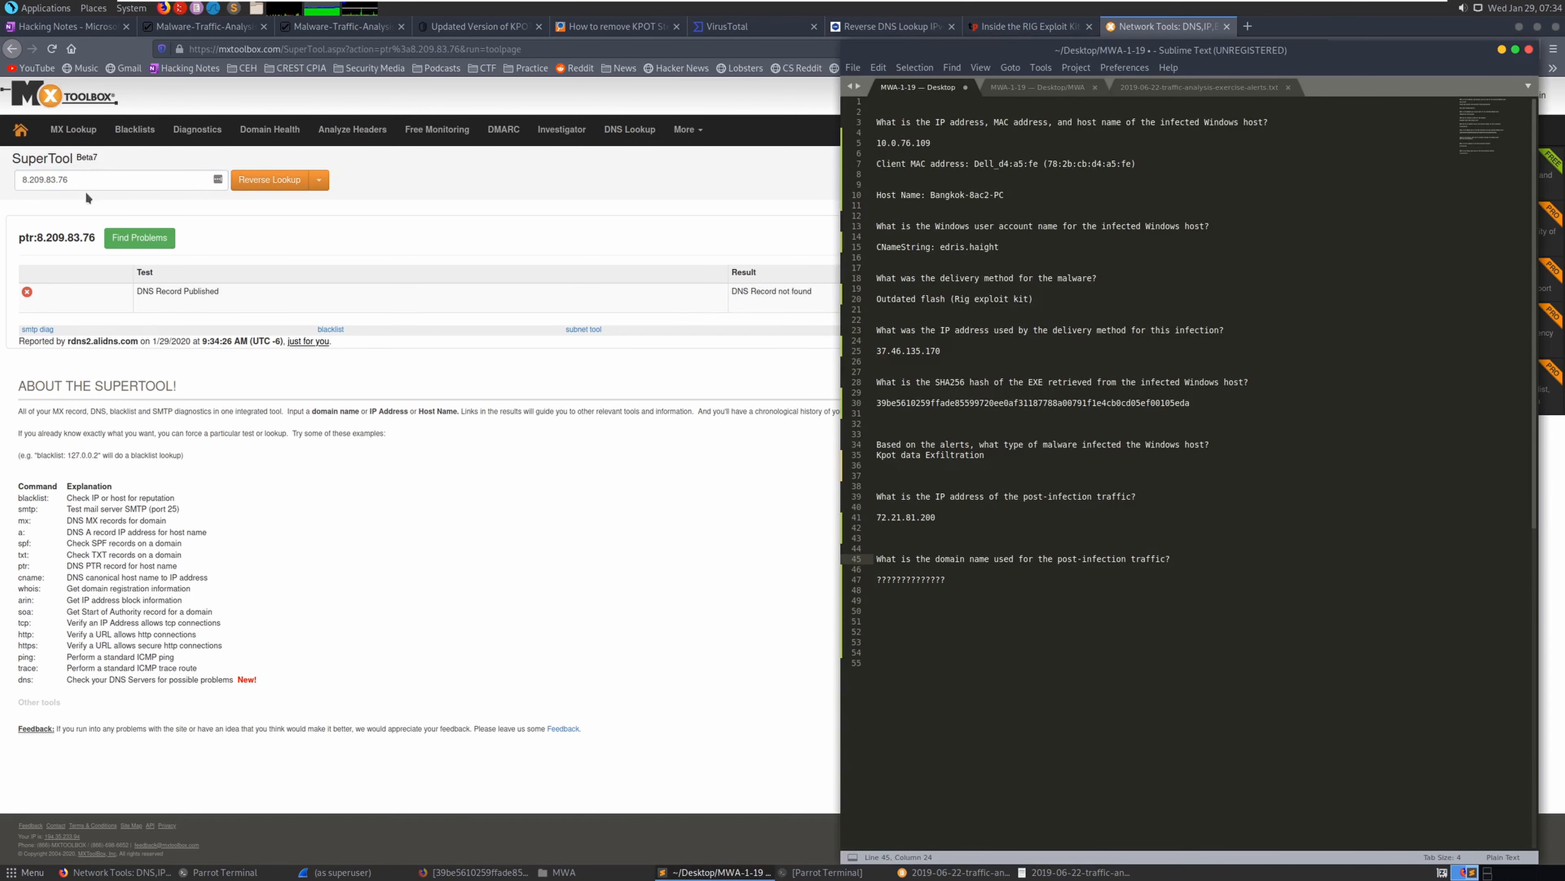